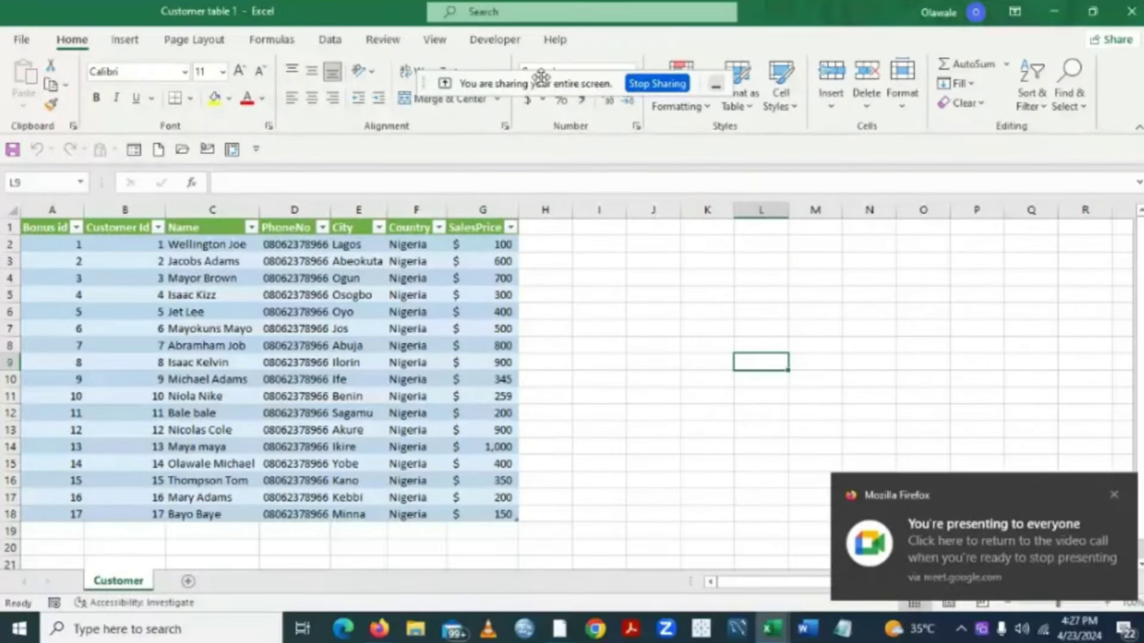
- Bring the Order table workbook to the front in Excel, then the Bonus table workbook
drag(580, 99, 769, 62)
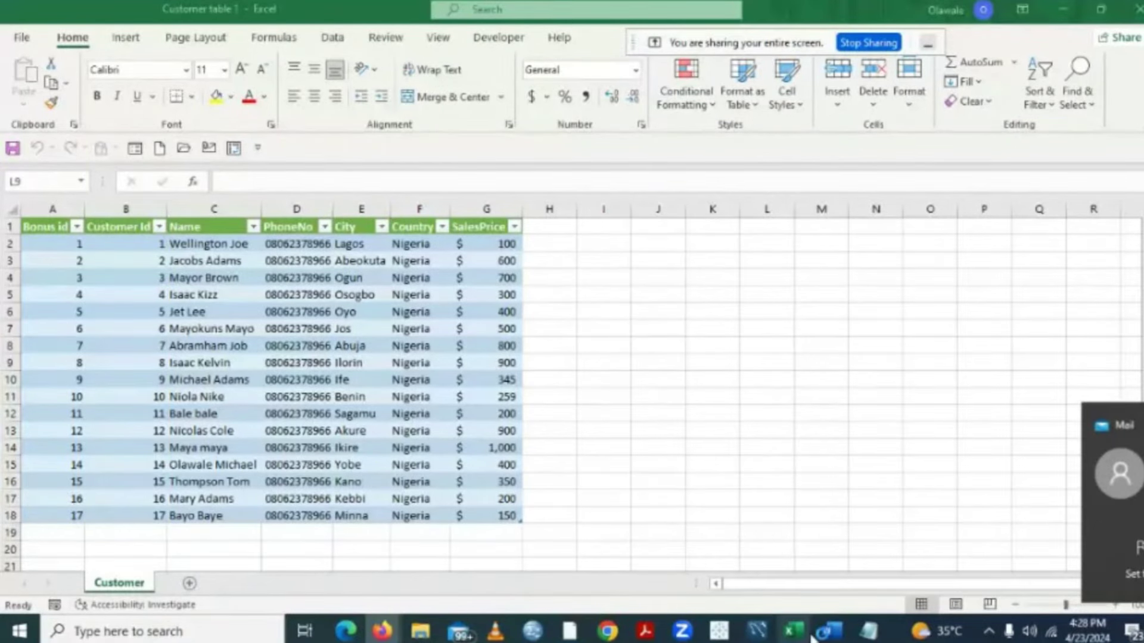
mouse_move(798, 632)
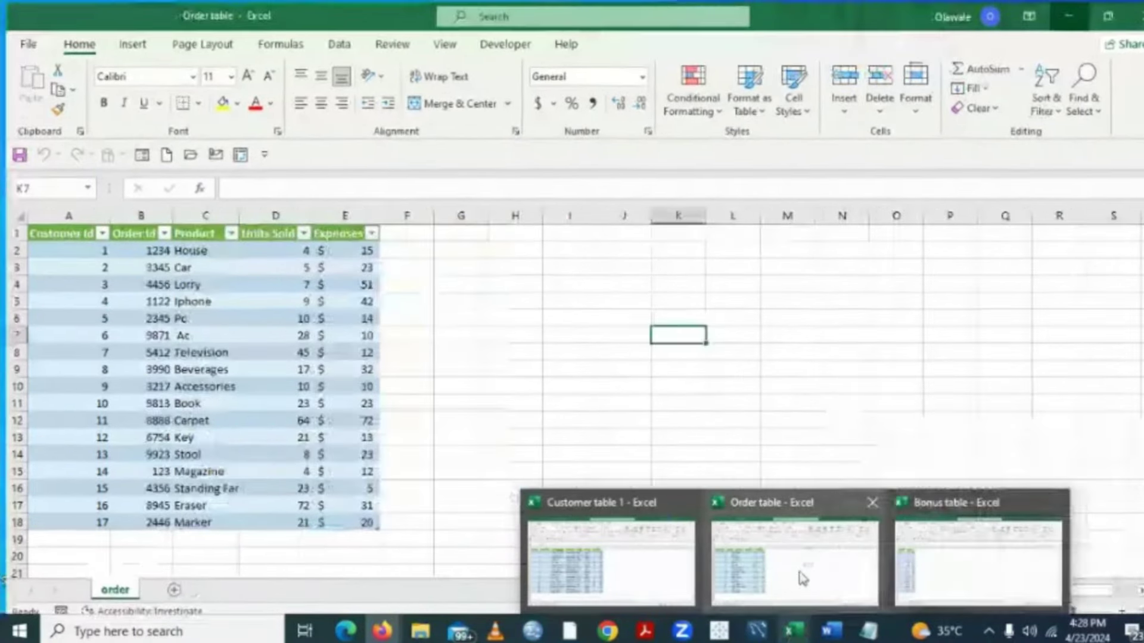
click(796, 564)
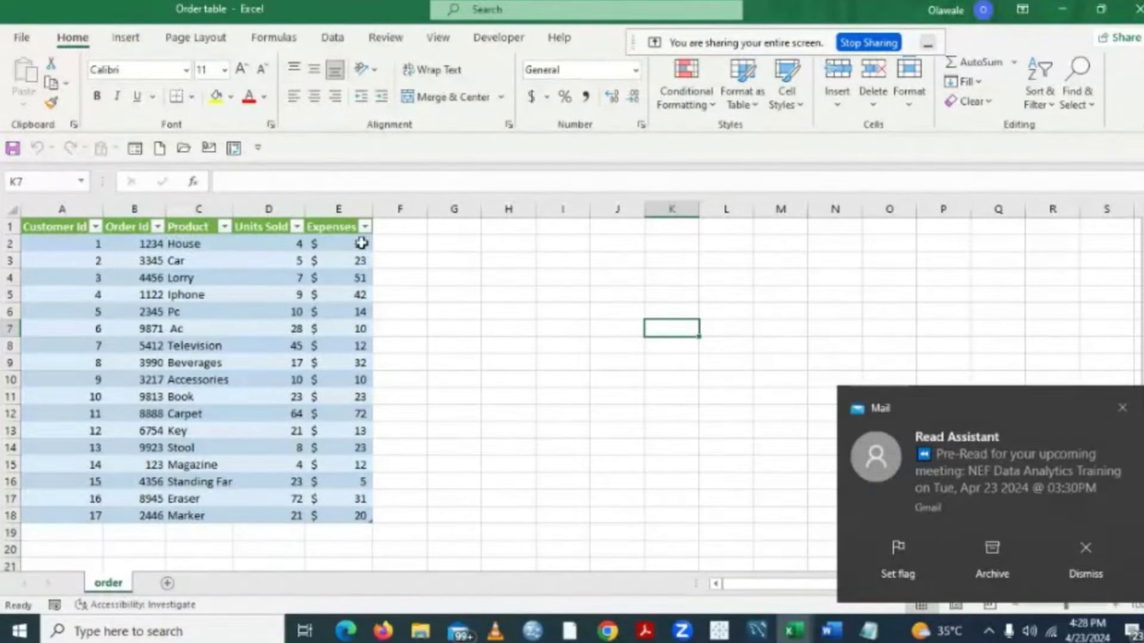
mouse_move(792, 629)
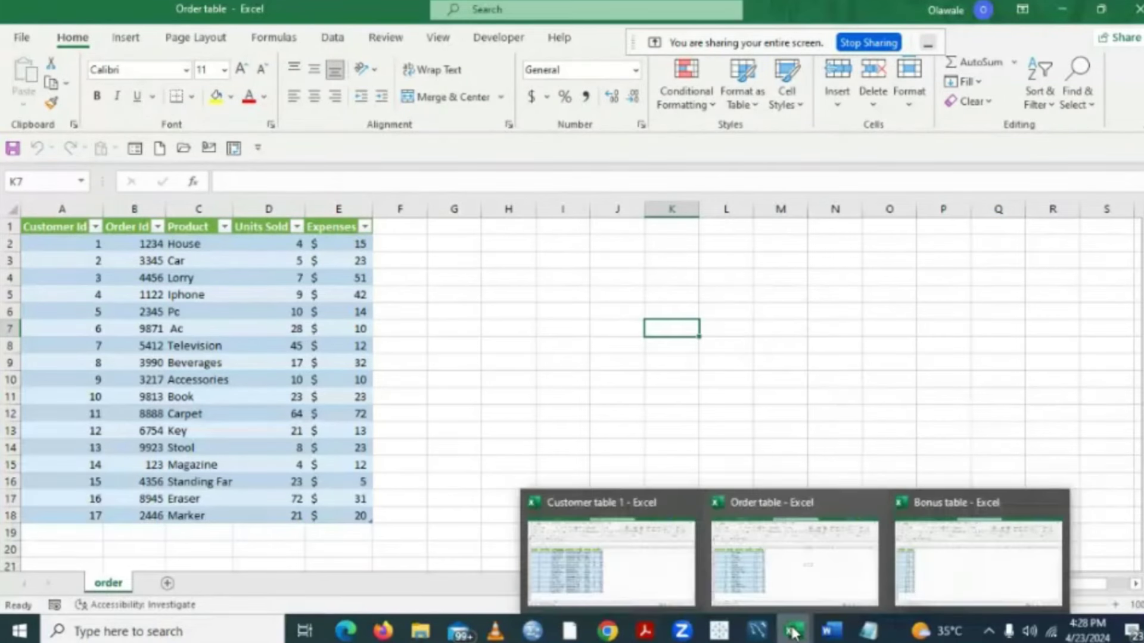
click(934, 571)
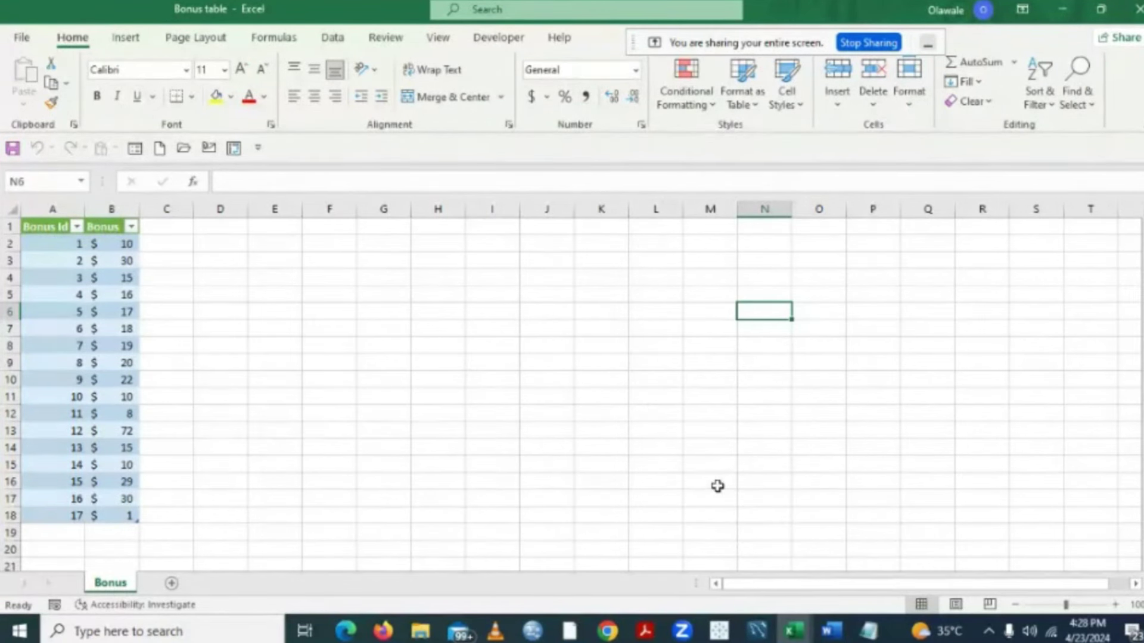
mouse_move(791, 633)
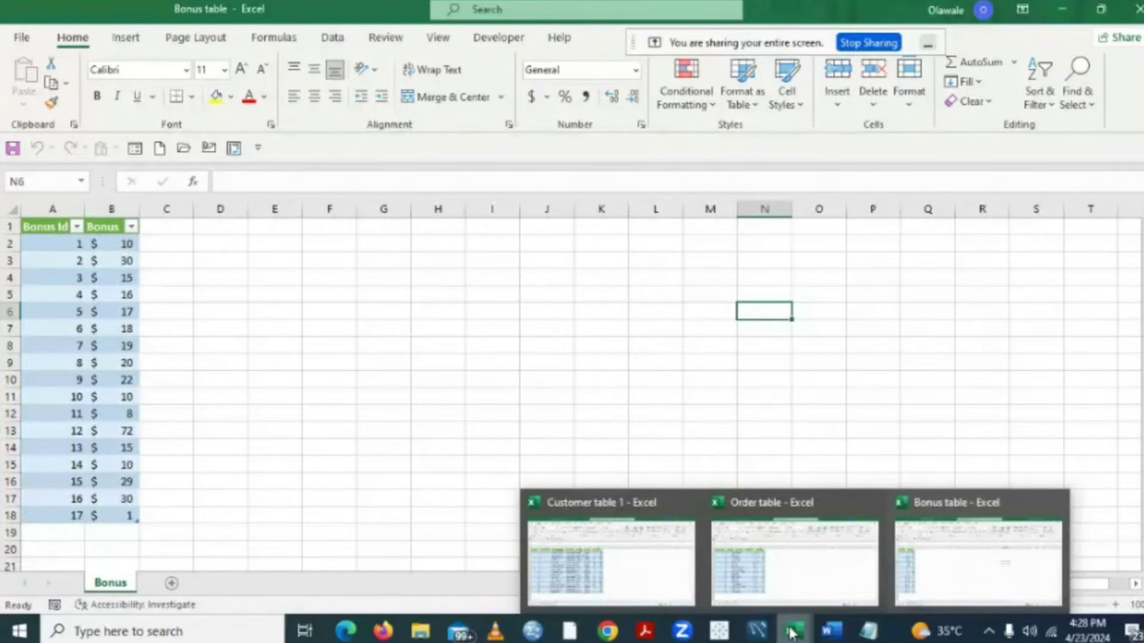
- Show Customer table 1, then return to the Order table workbook's 17 order rows
mouse_move(649, 560)
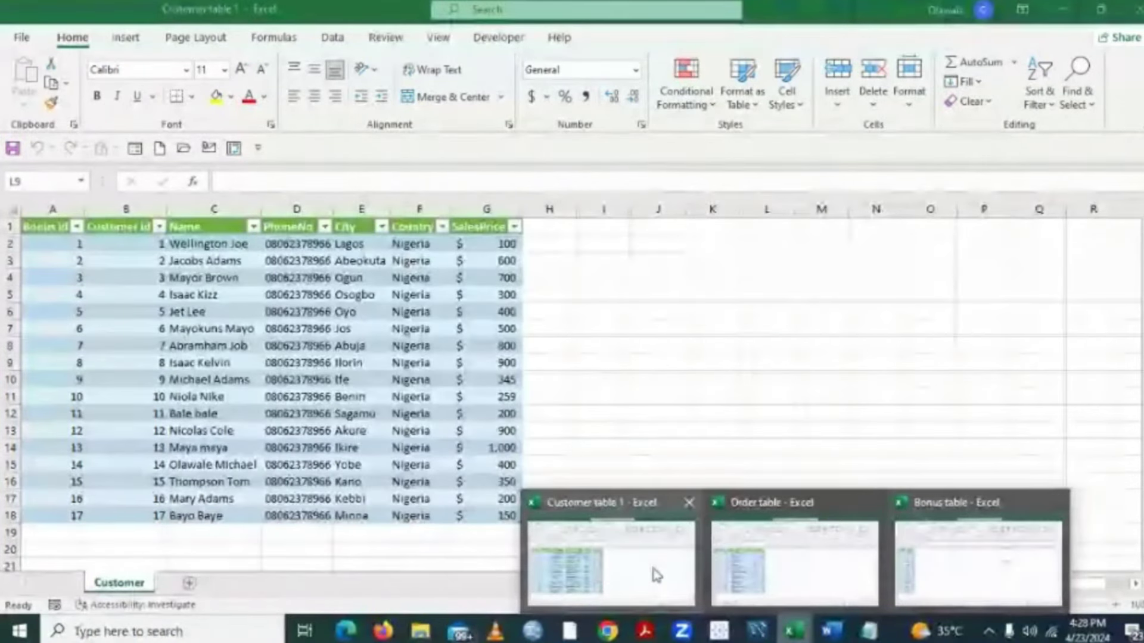
click(653, 569)
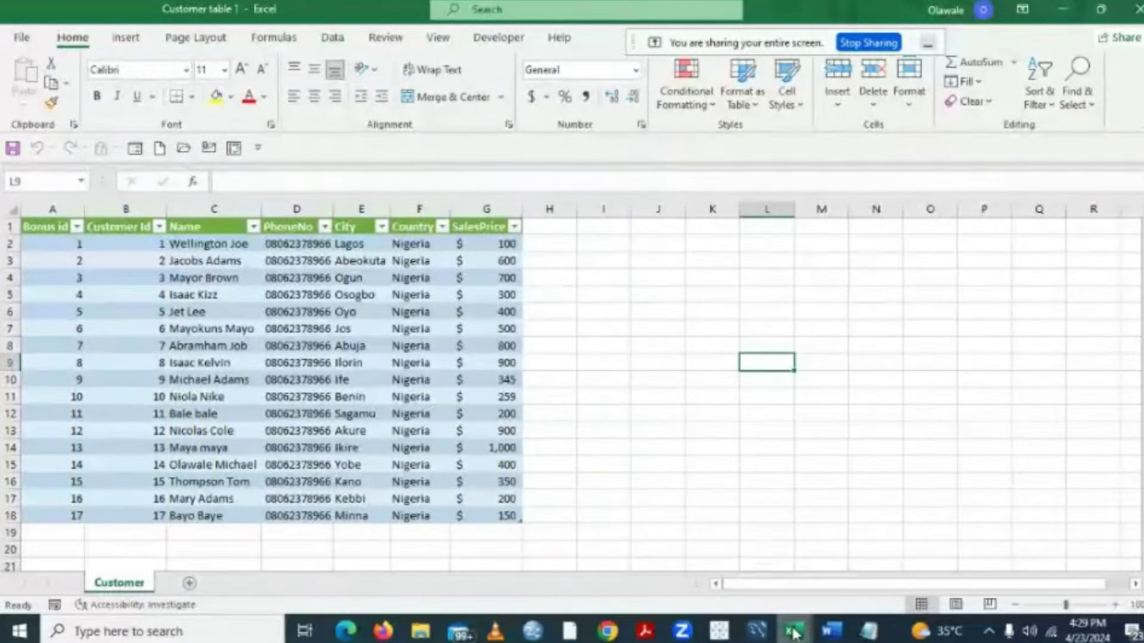
mouse_move(794, 631)
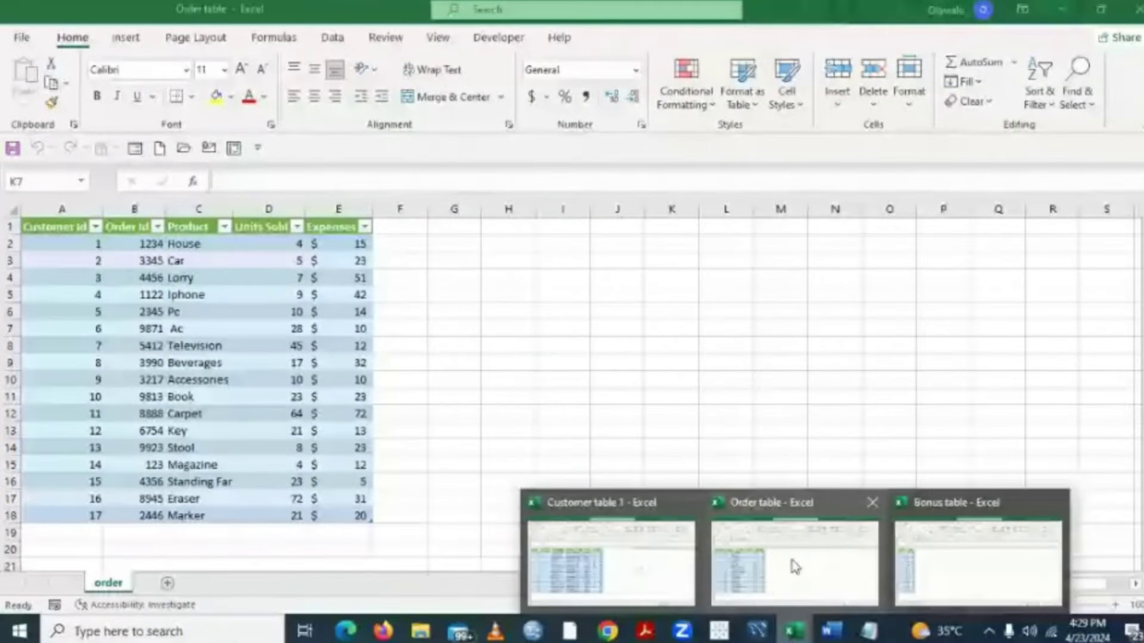
click(794, 567)
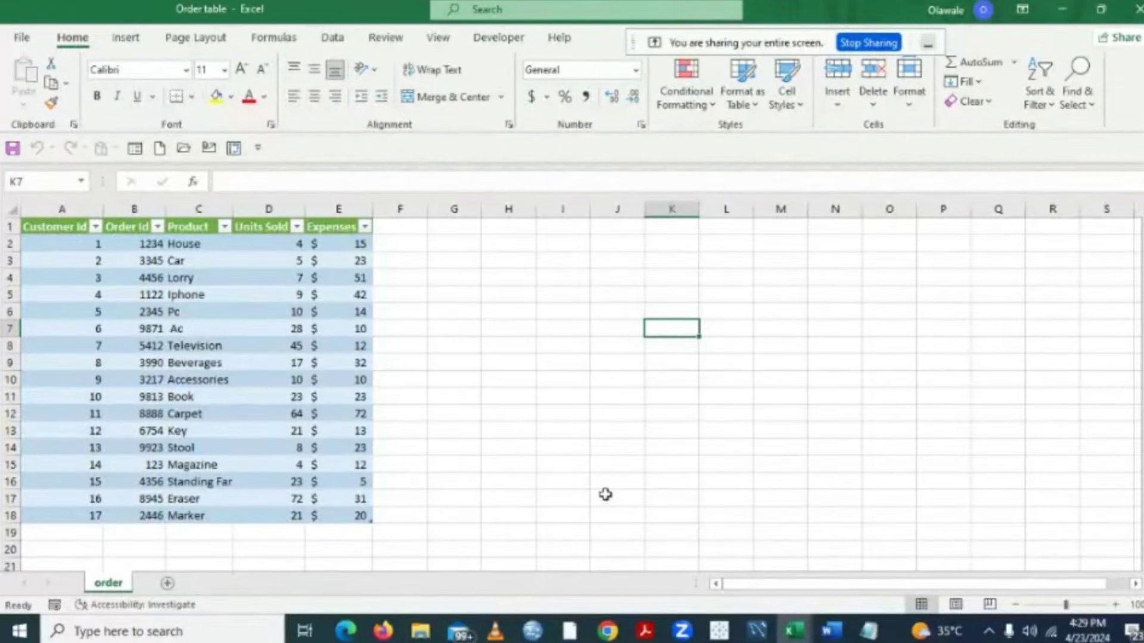
mouse_move(794, 631)
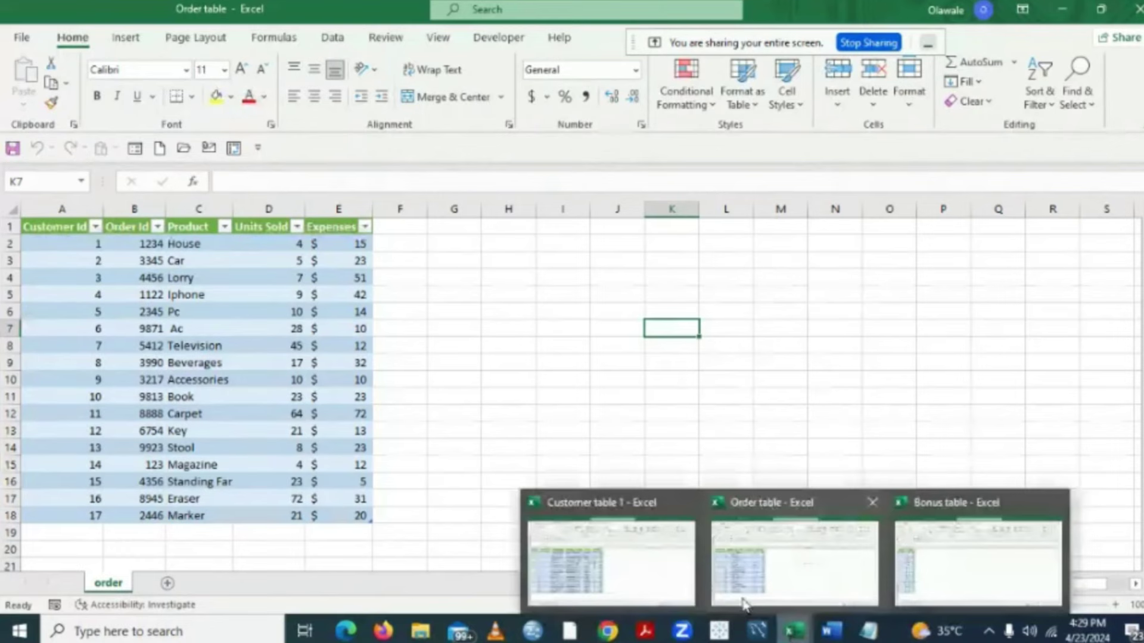
- Bring the Customer table 1 workbook to the front in Excel to review its columns
click(617, 548)
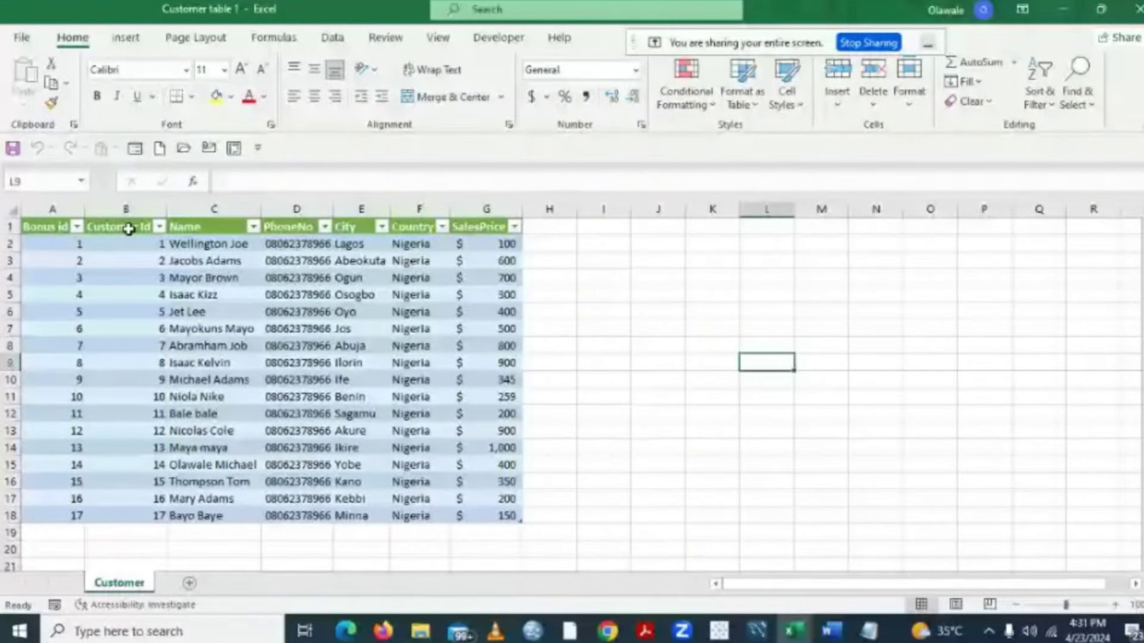
mouse_move(794, 631)
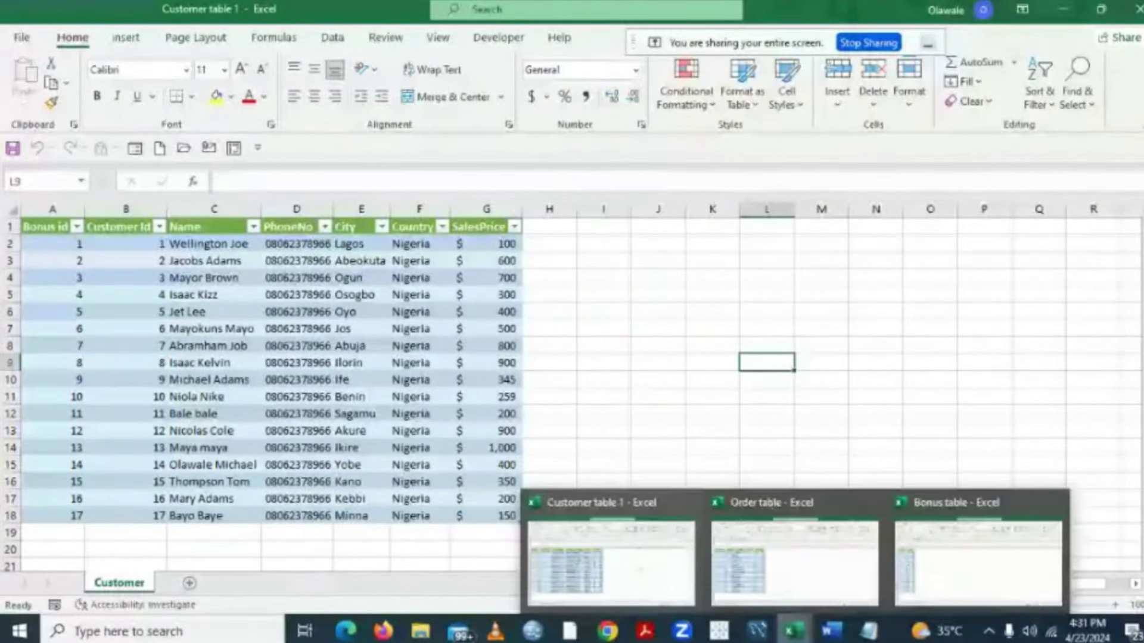
mouse_move(934, 575)
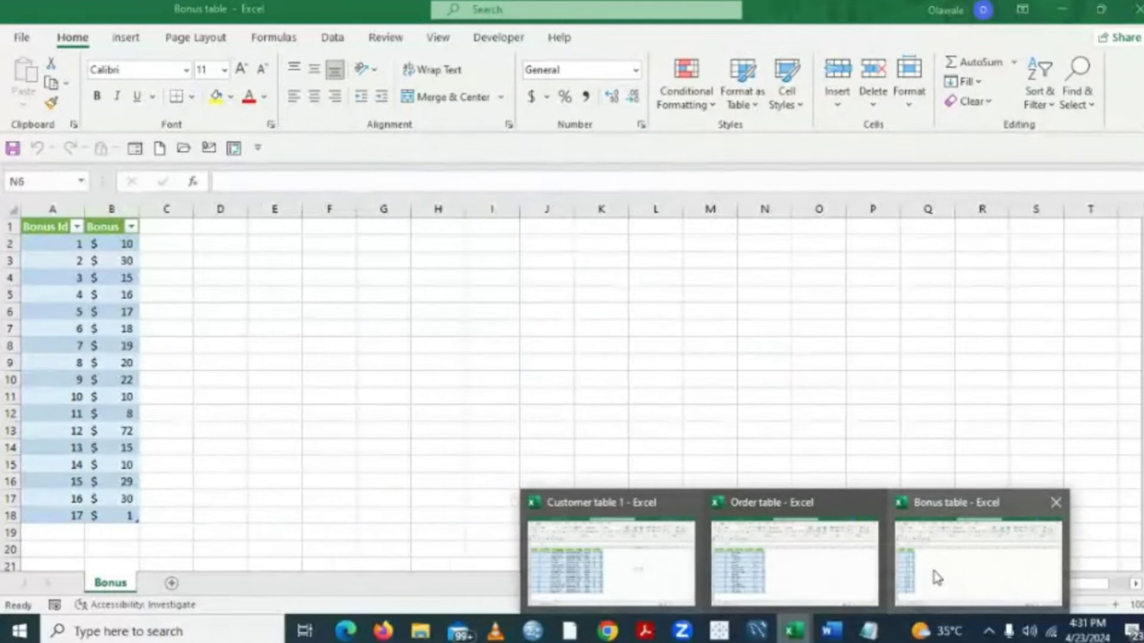
- Review the Bonus table workbook, then switch back to Customer table 1
click(937, 577)
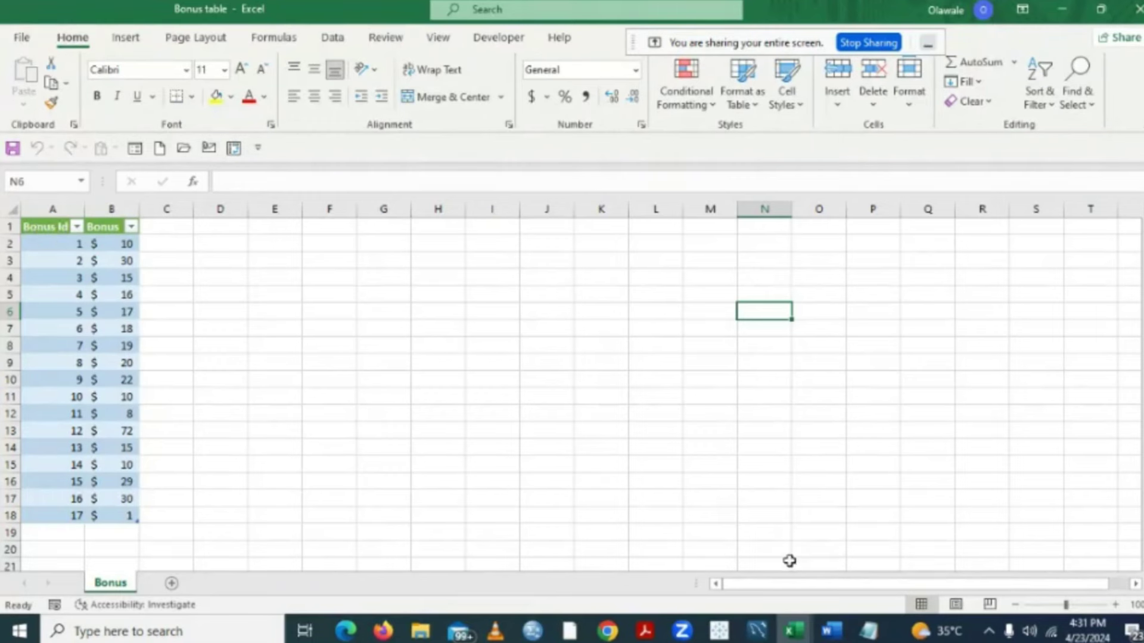
mouse_move(795, 630)
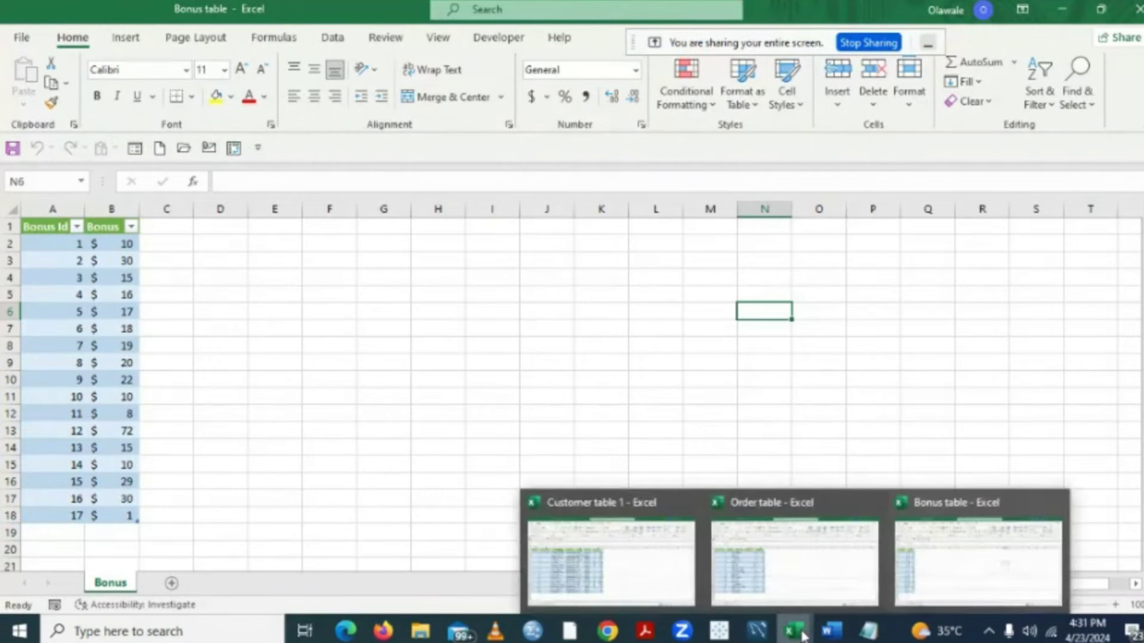
click(655, 565)
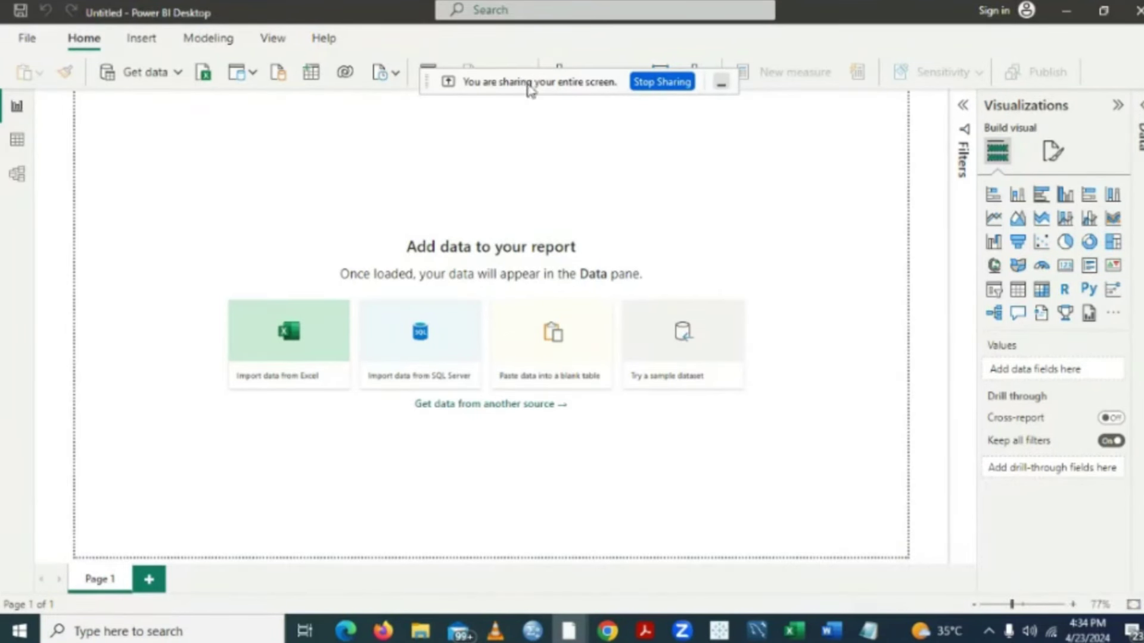
- Start an Excel import from the blank Power BI report's Import data from Excel card
drag(534, 81, 727, 46)
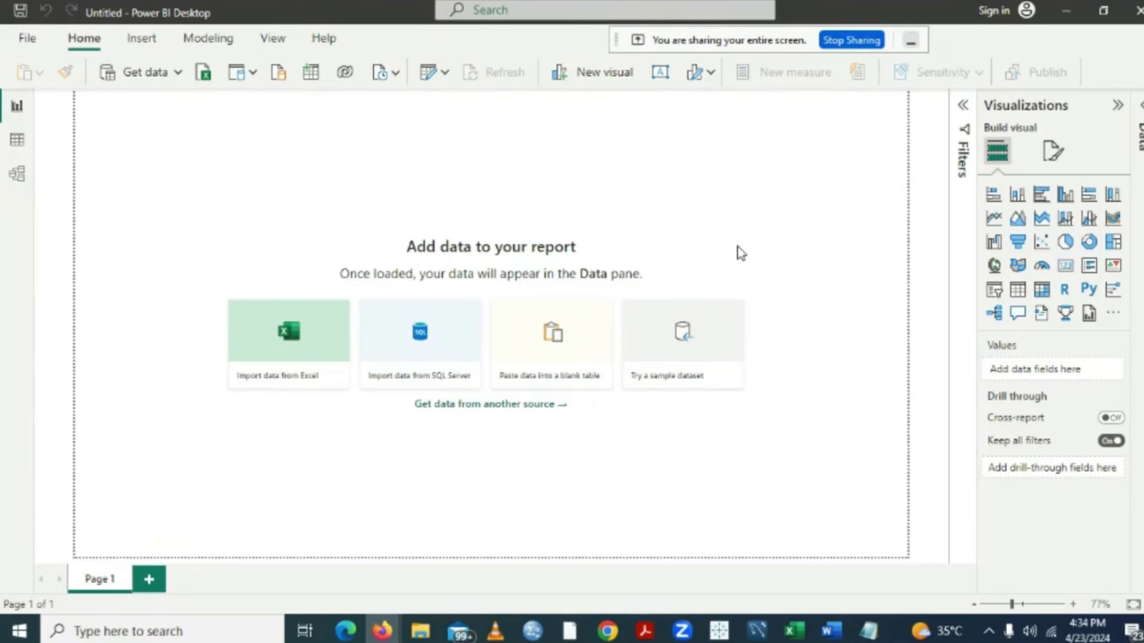
click(299, 381)
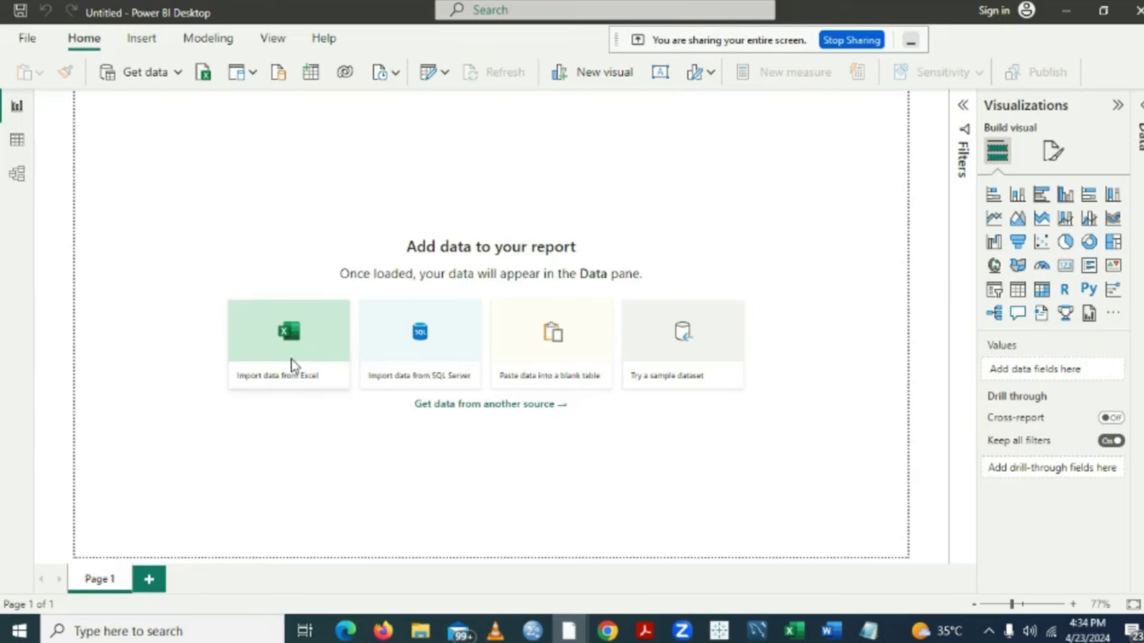
click(291, 360)
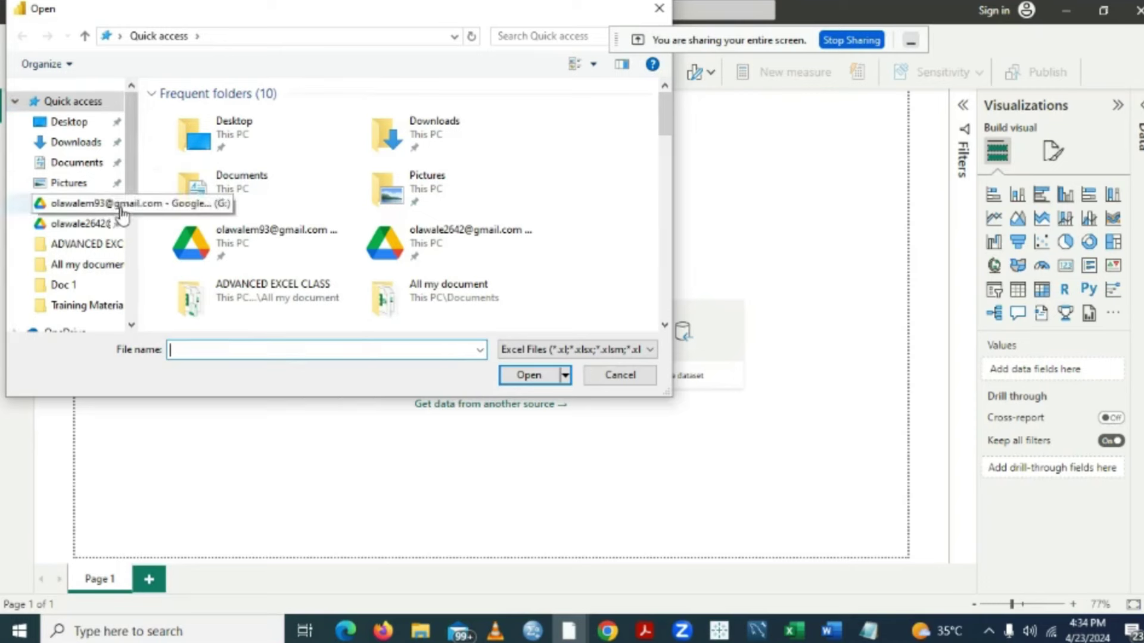
- Open Customer table 1.xlsx from the Desktop folder for import
click(99, 125)
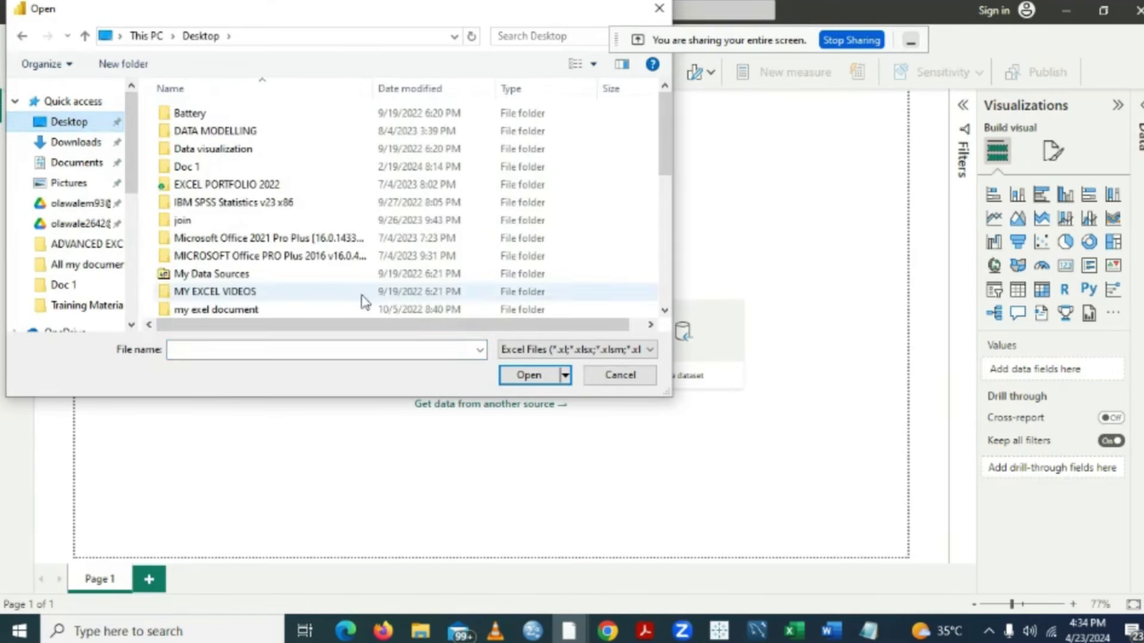
click(665, 312)
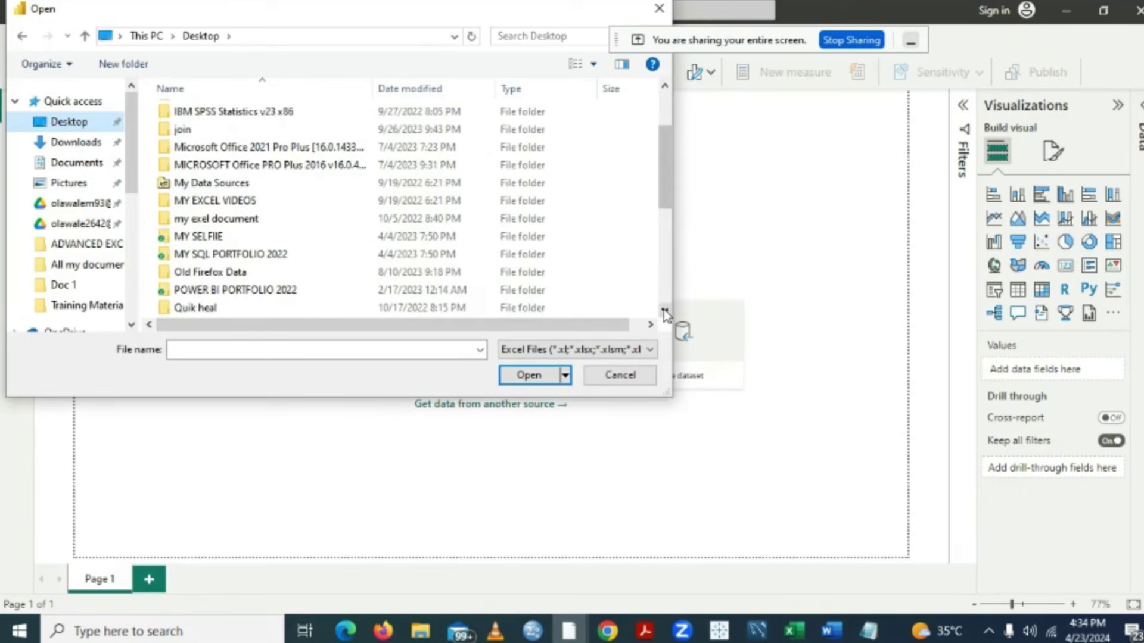
scroll(663, 310, down, 3)
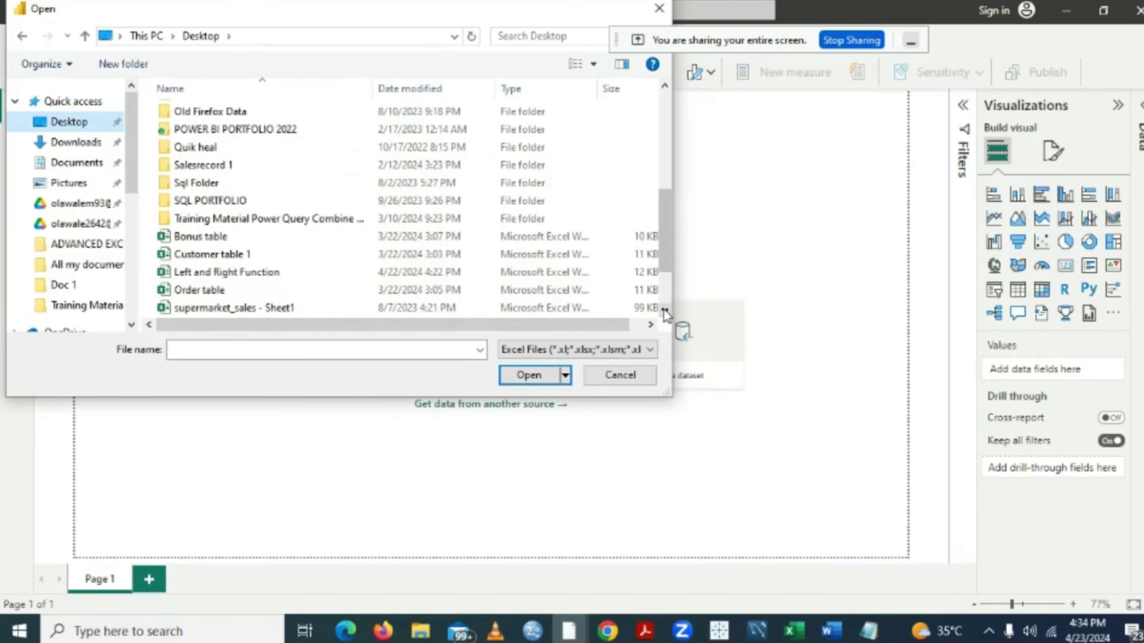
click(241, 256)
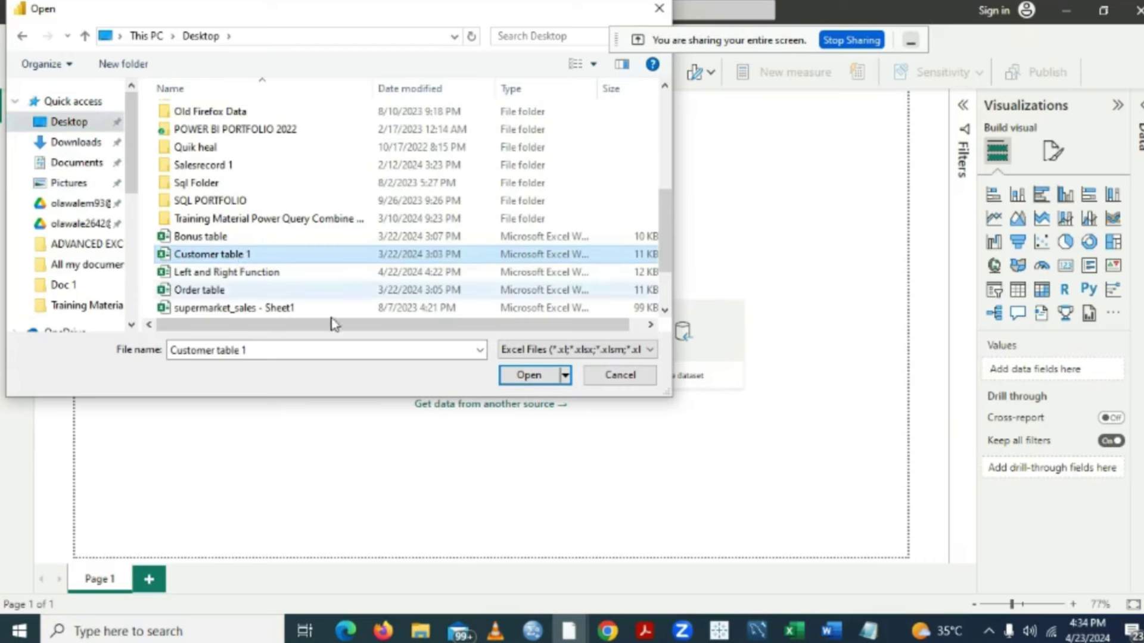
click(529, 375)
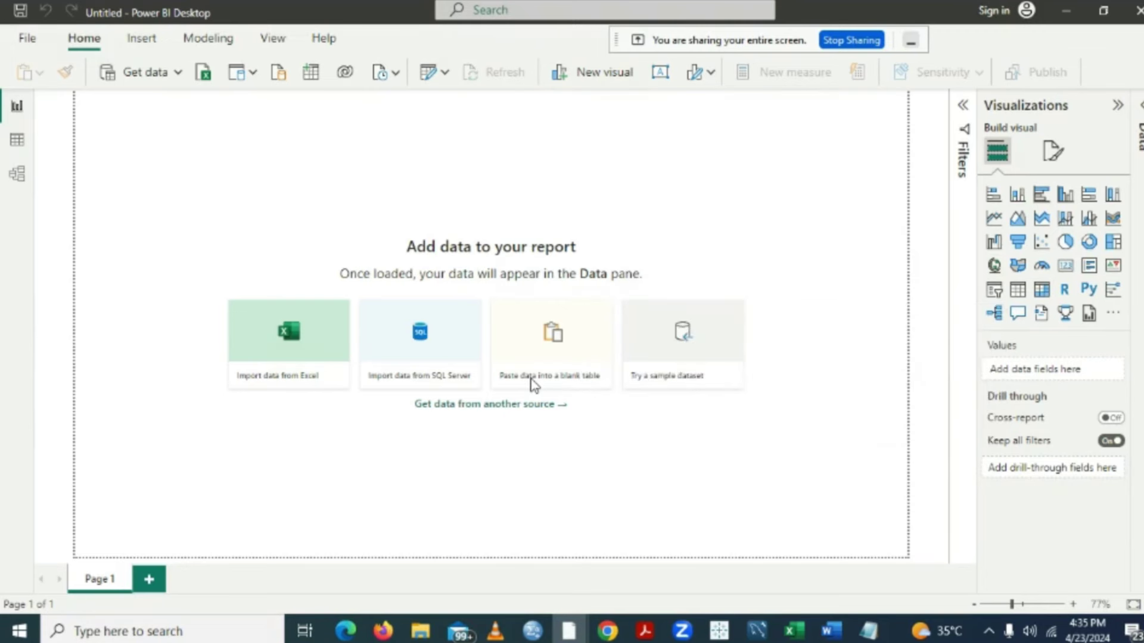
click(532, 384)
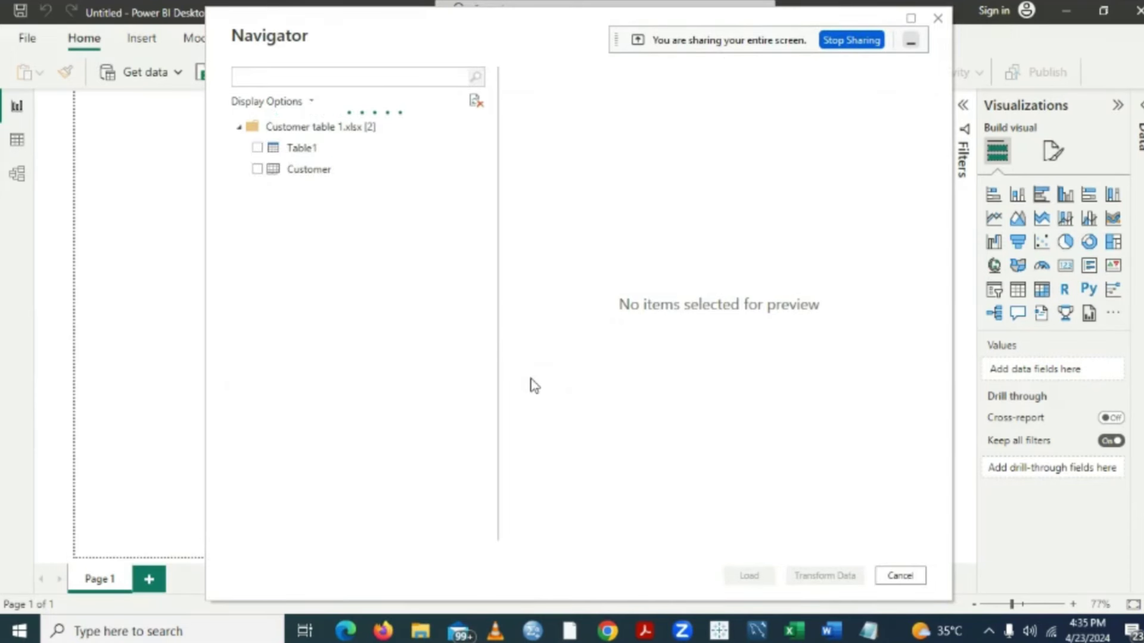
- In Navigator, preview Table1, then select only the Customer table and load it
click(257, 153)
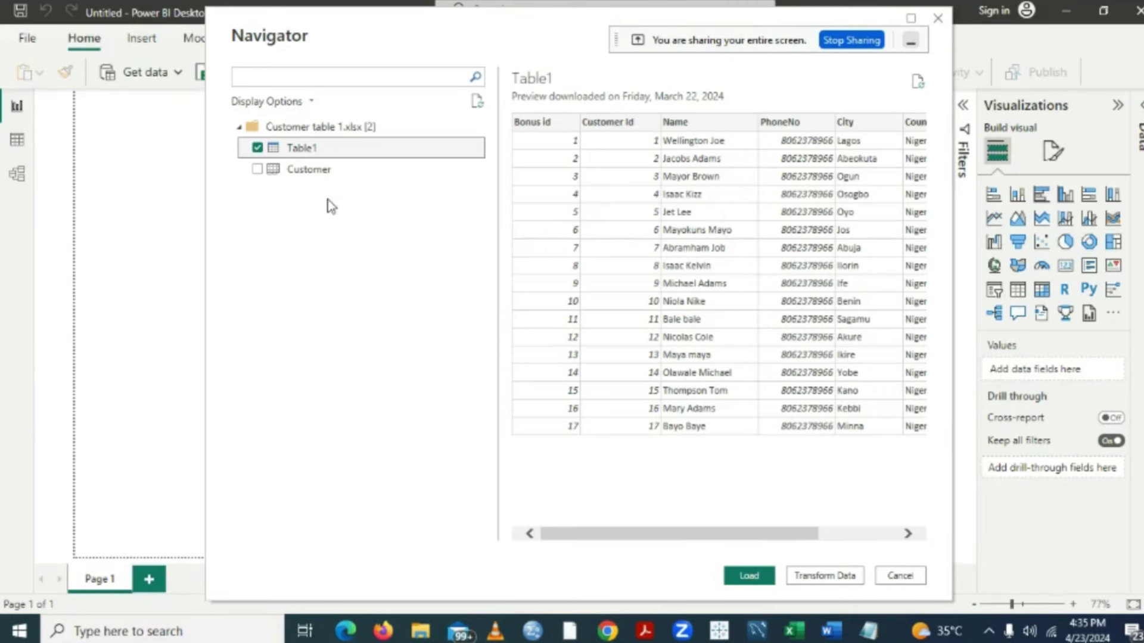
click(258, 148)
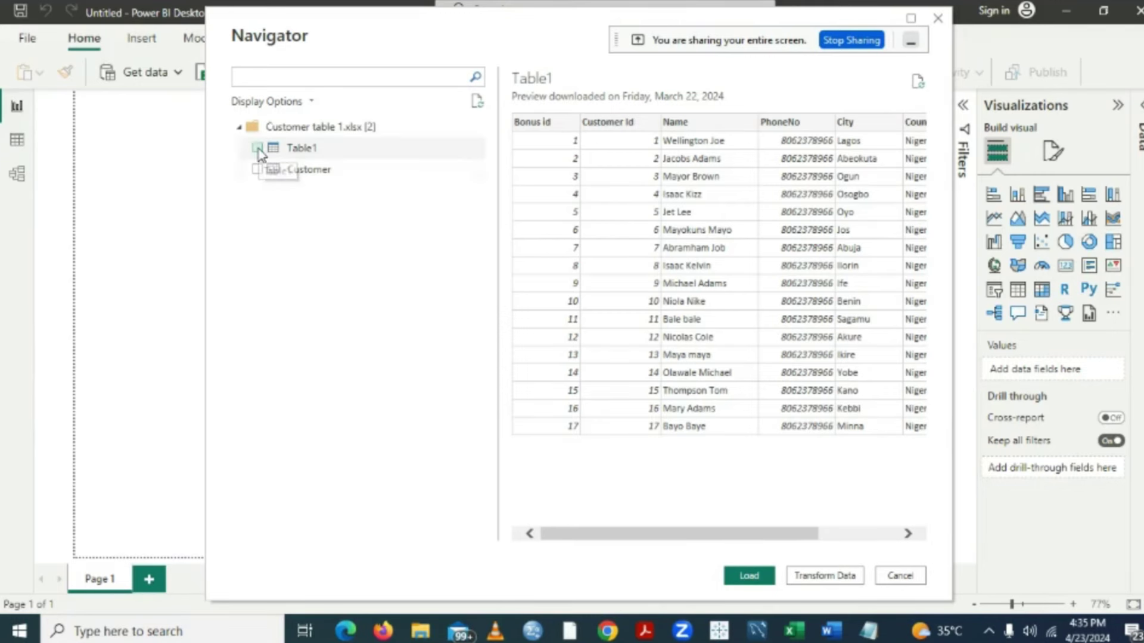
click(258, 170)
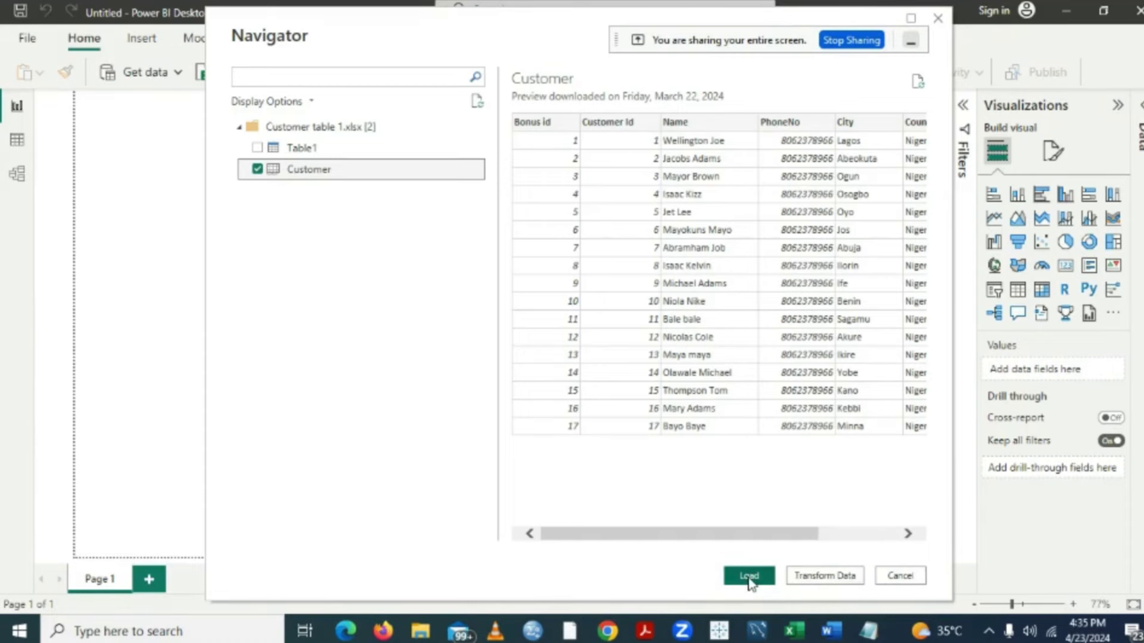
key(alt+Tab)
key(alt+Tab)
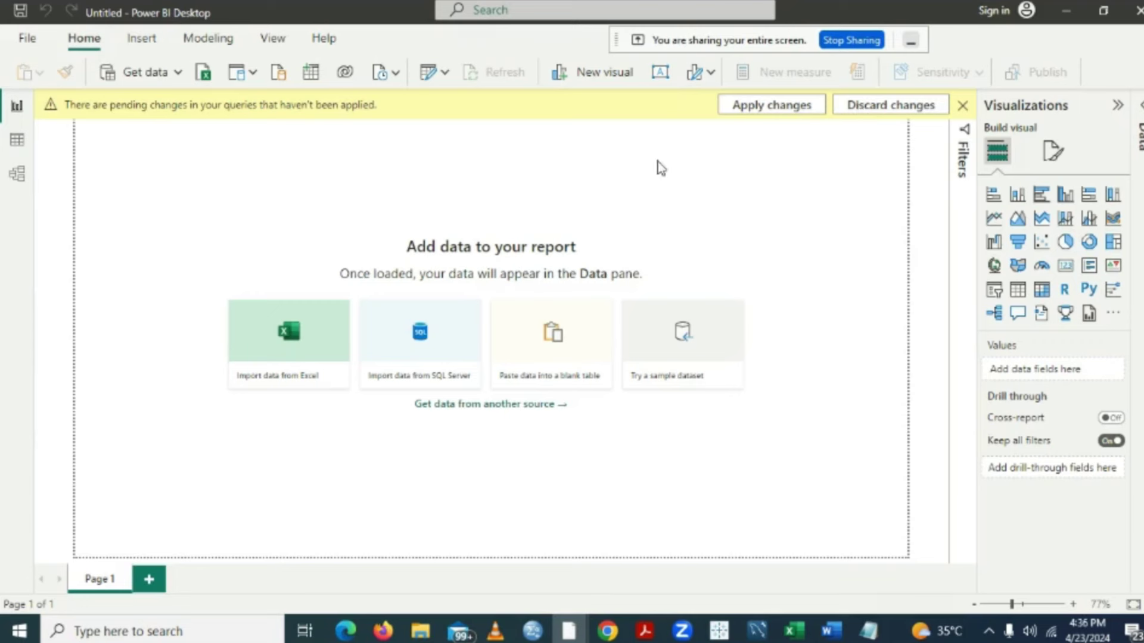
- Apply the pending query changes so Customer appears in the Data pane
click(774, 108)
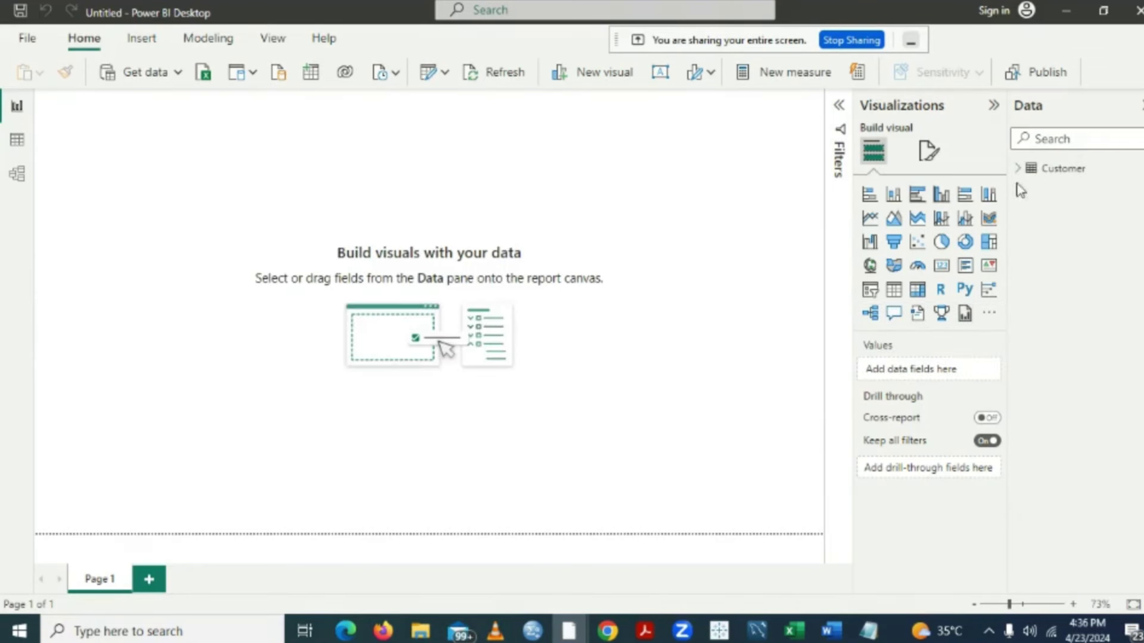
mouse_move(1055, 187)
- Import and load the 'order' sheet from the Order table workbook on the Desktop
click(204, 76)
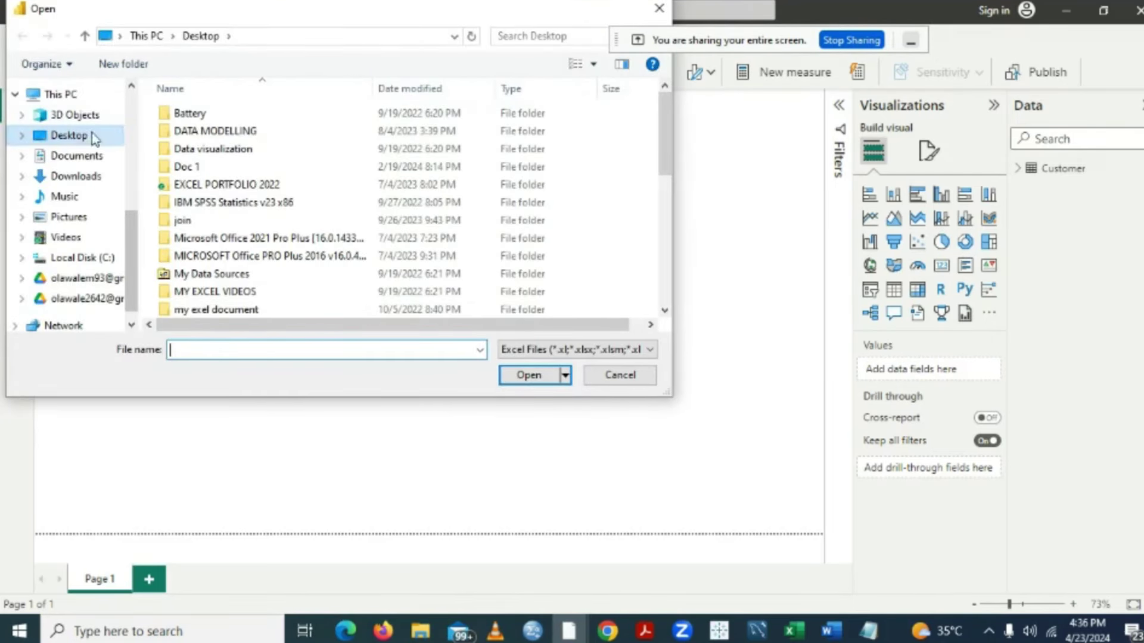
click(665, 311)
click(665, 311)
click(665, 311)
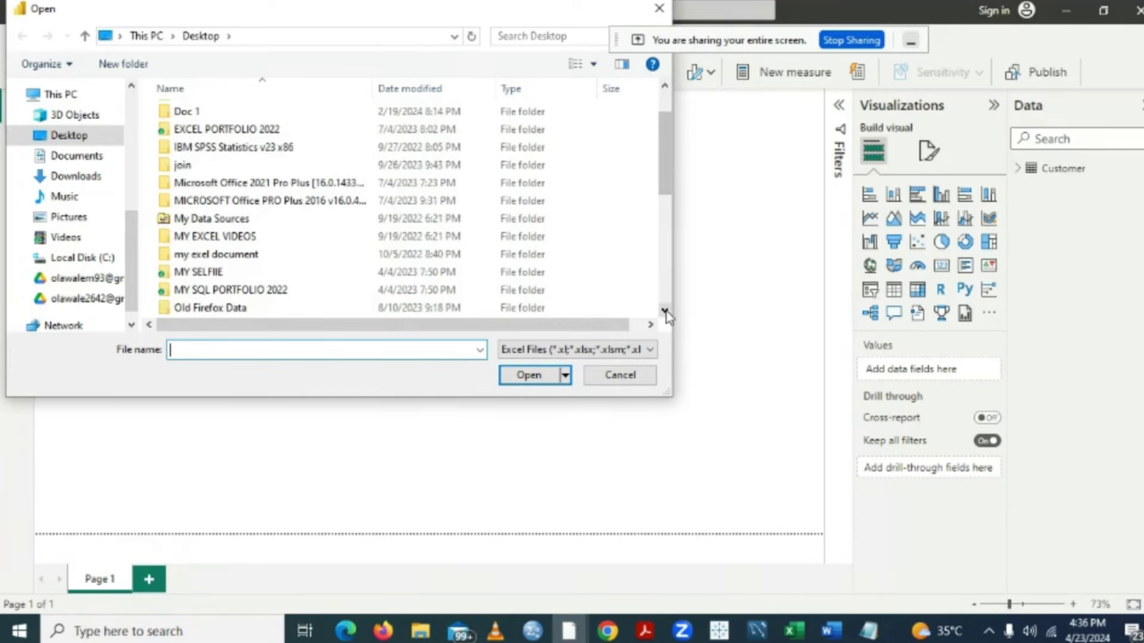
click(665, 311)
click(665, 311)
click(665, 311)
click(665, 311)
click(665, 311)
click(665, 311)
click(665, 311)
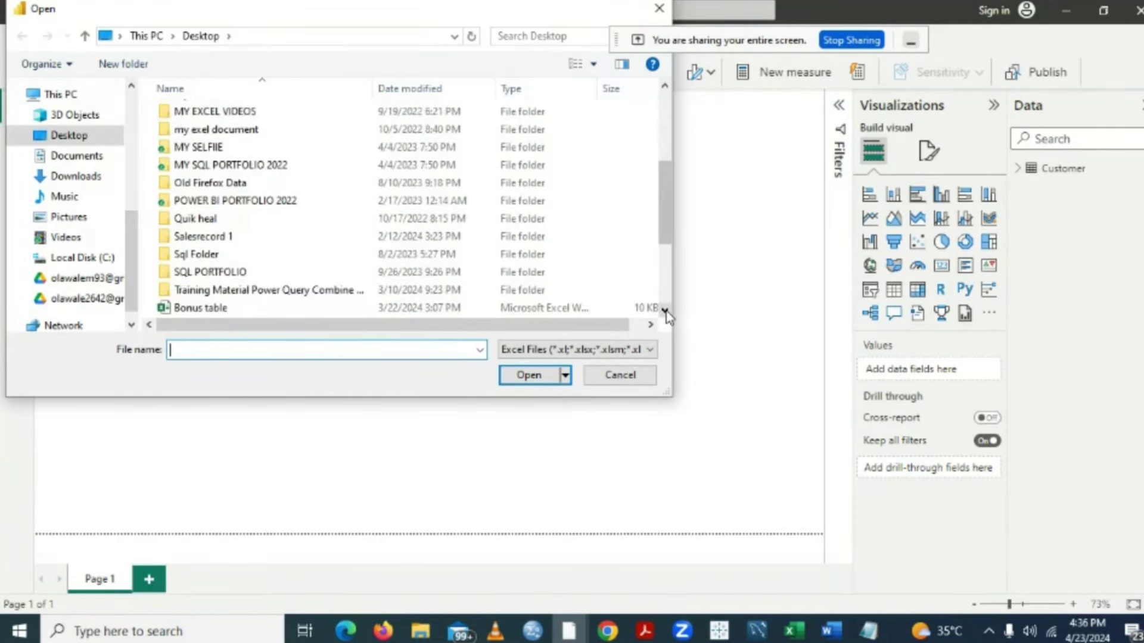
click(665, 311)
click(665, 311)
click(665, 311)
click(665, 311)
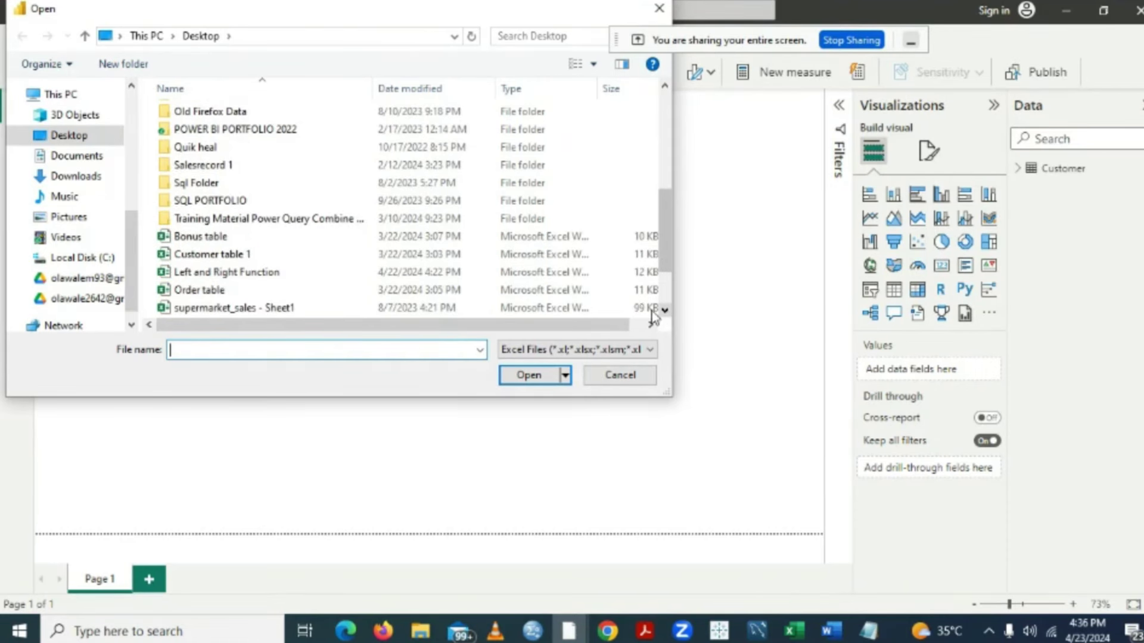
click(252, 292)
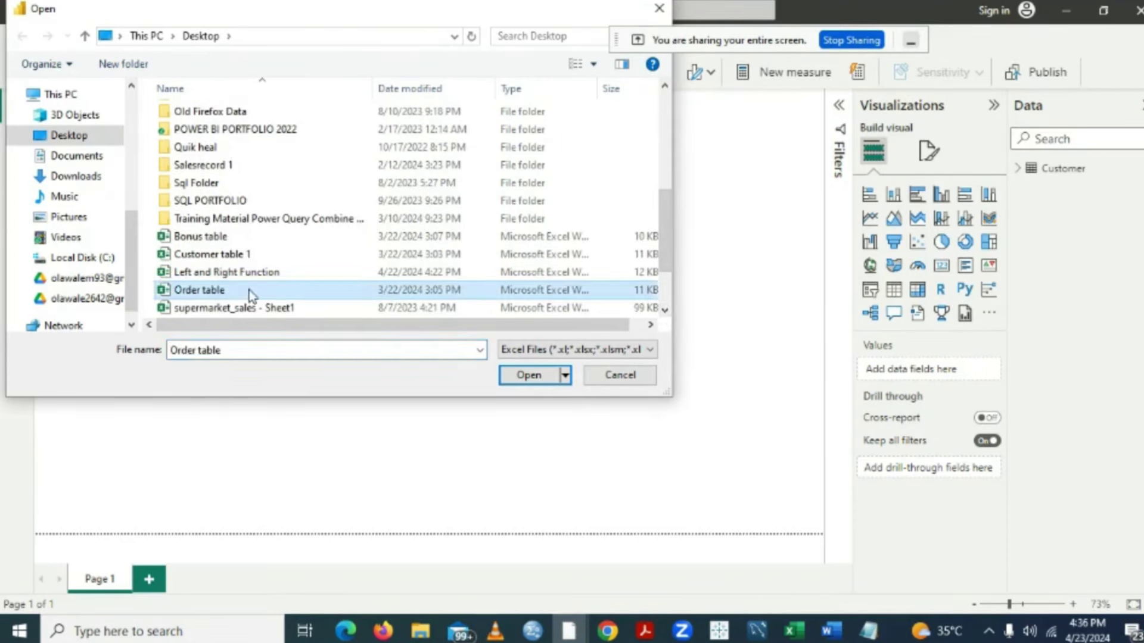
click(525, 383)
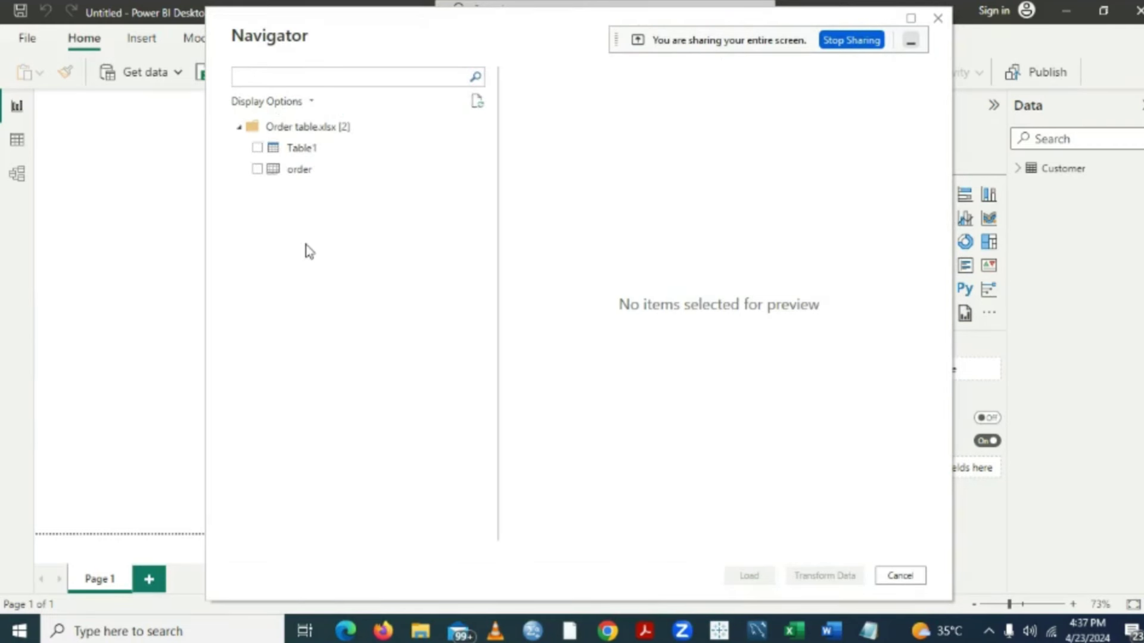
click(258, 171)
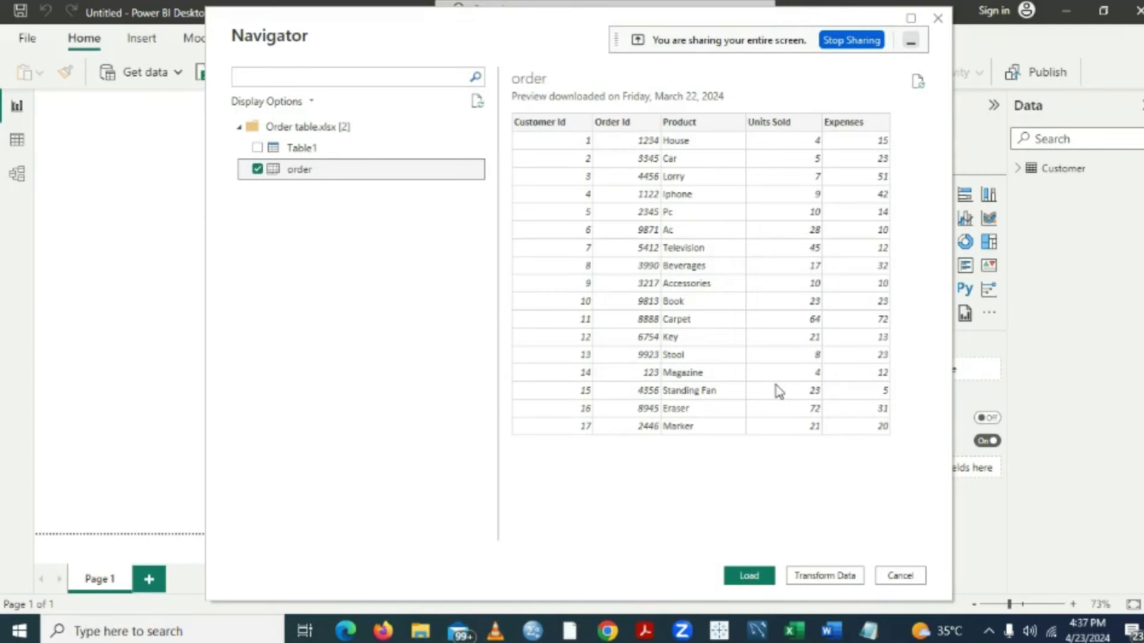
click(749, 576)
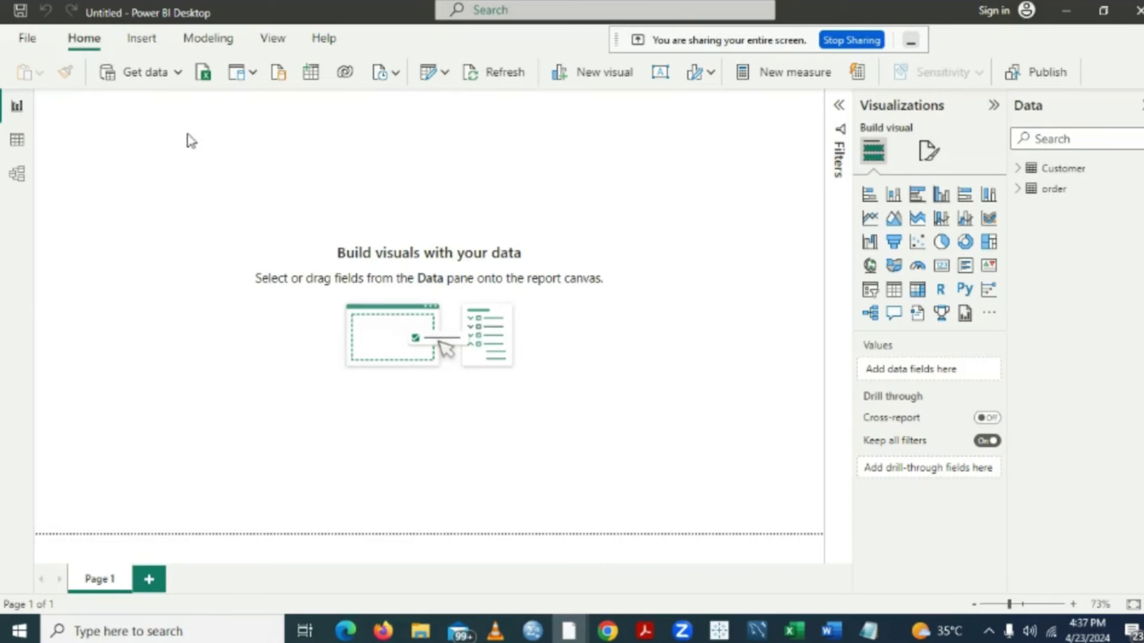
- Import and load the 'Bonus' sheet from the Bonus table workbook
click(204, 74)
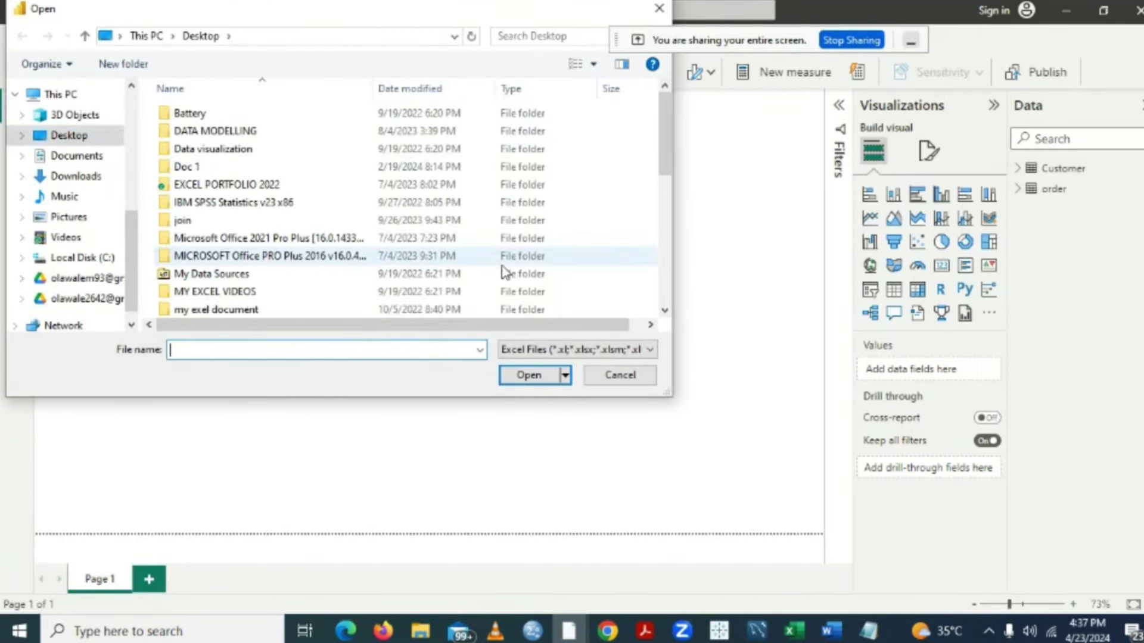
drag(666, 313, 666, 312)
click(233, 275)
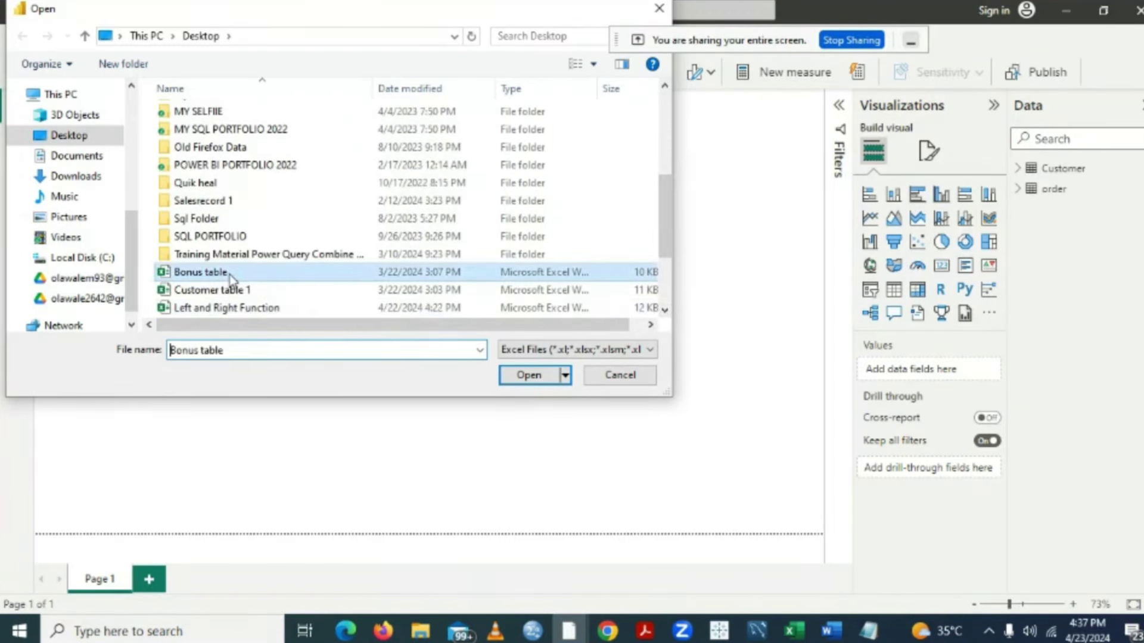
click(532, 381)
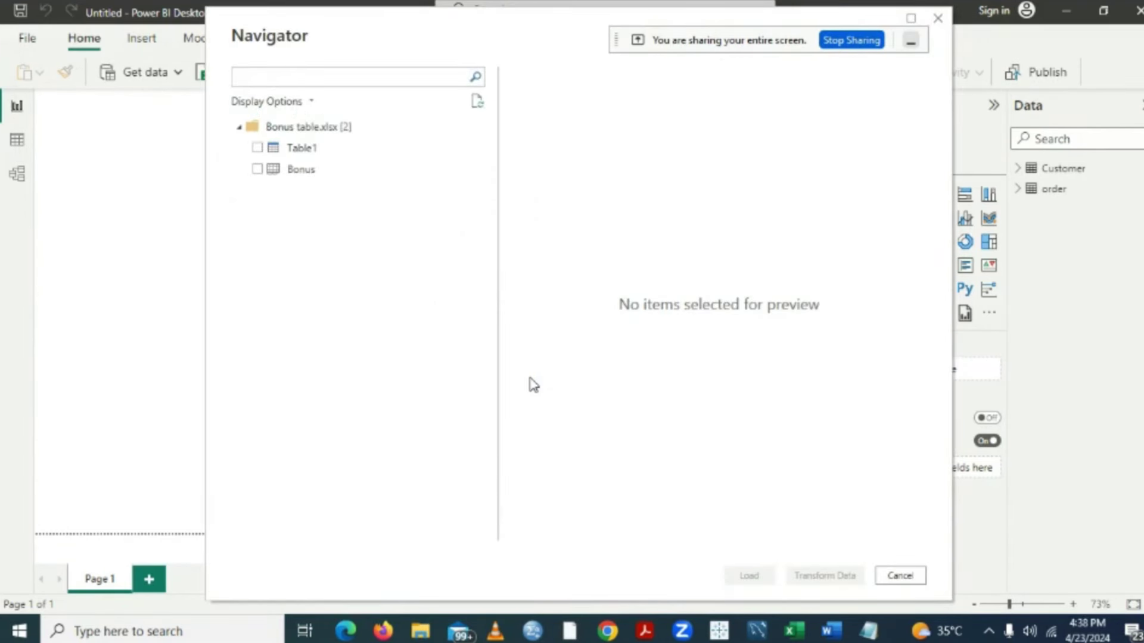
click(257, 171)
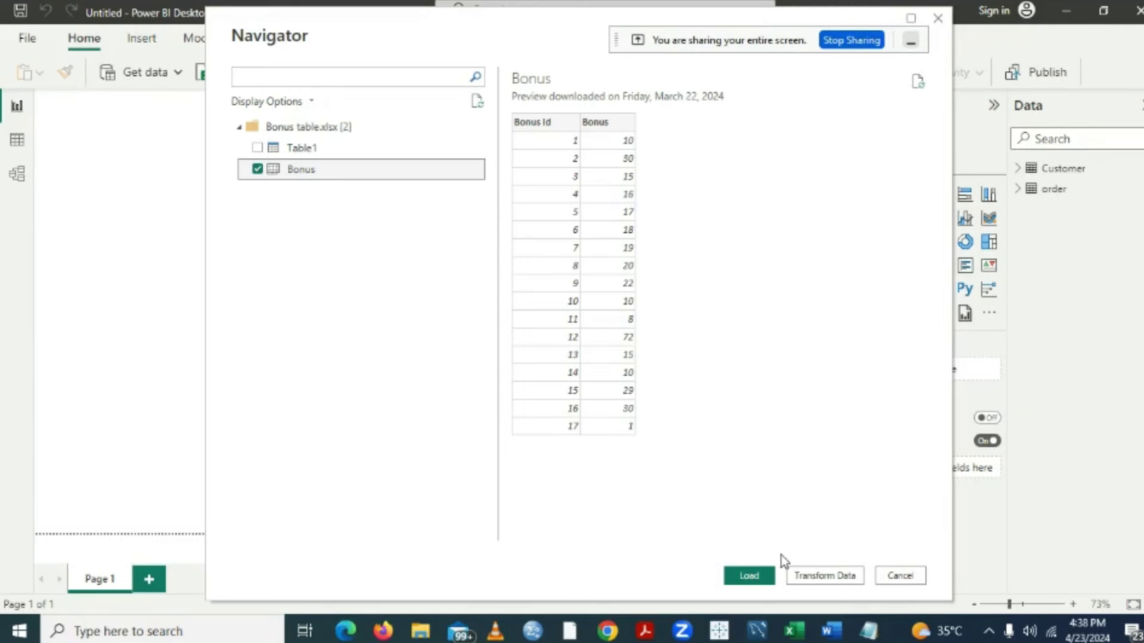
click(749, 575)
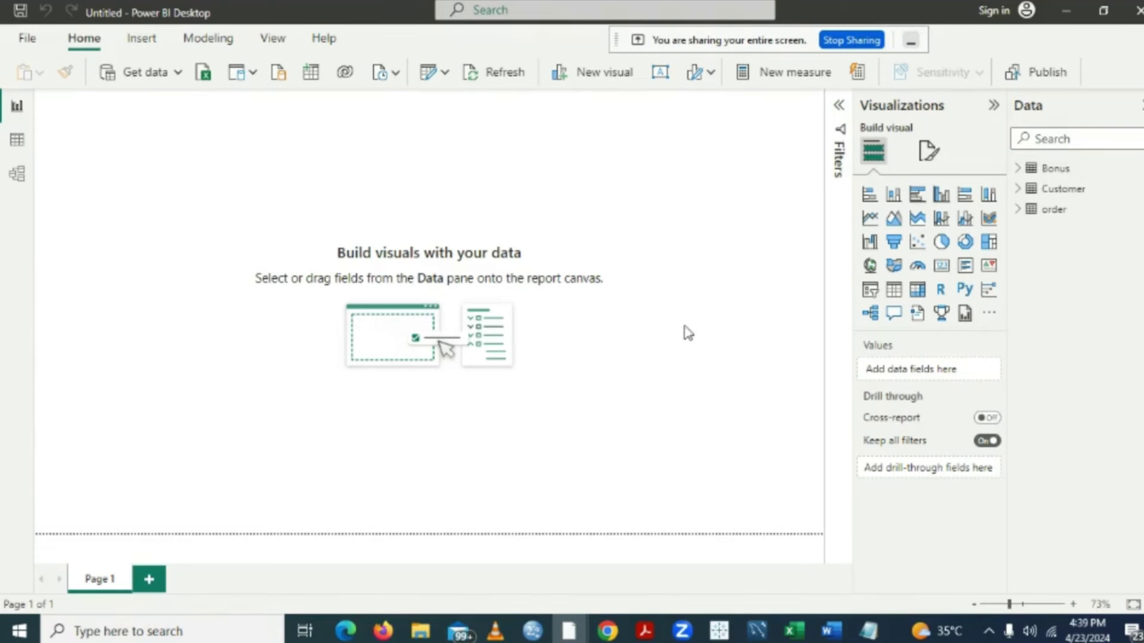
- Expand the Bonus, Customer and order tables in the Data pane, then switch to Model view
click(1018, 170)
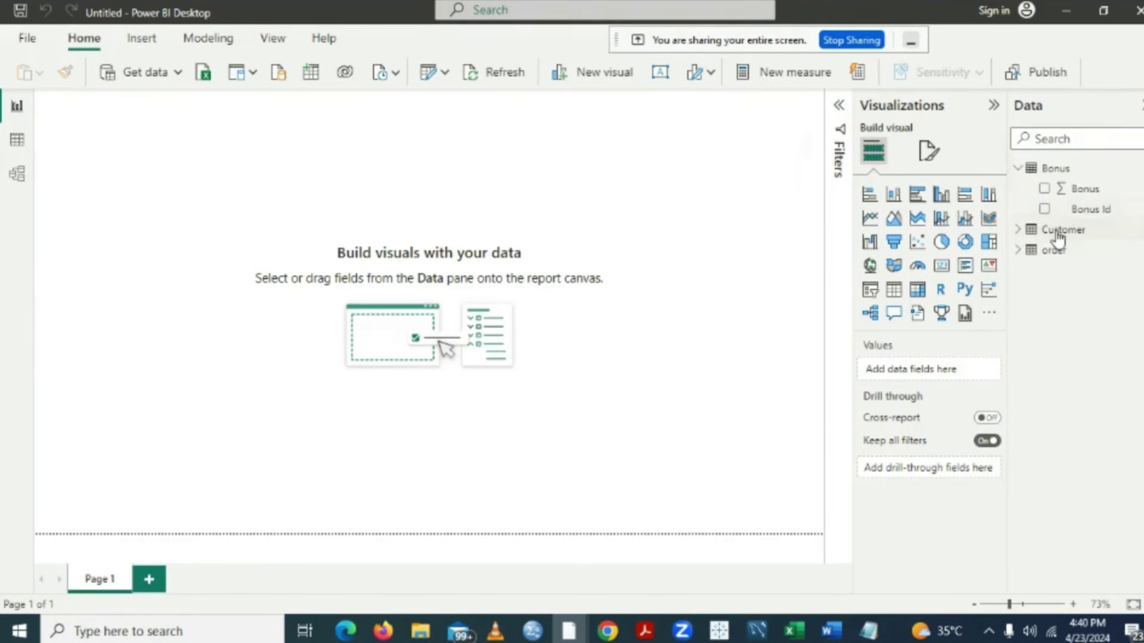
click(1017, 230)
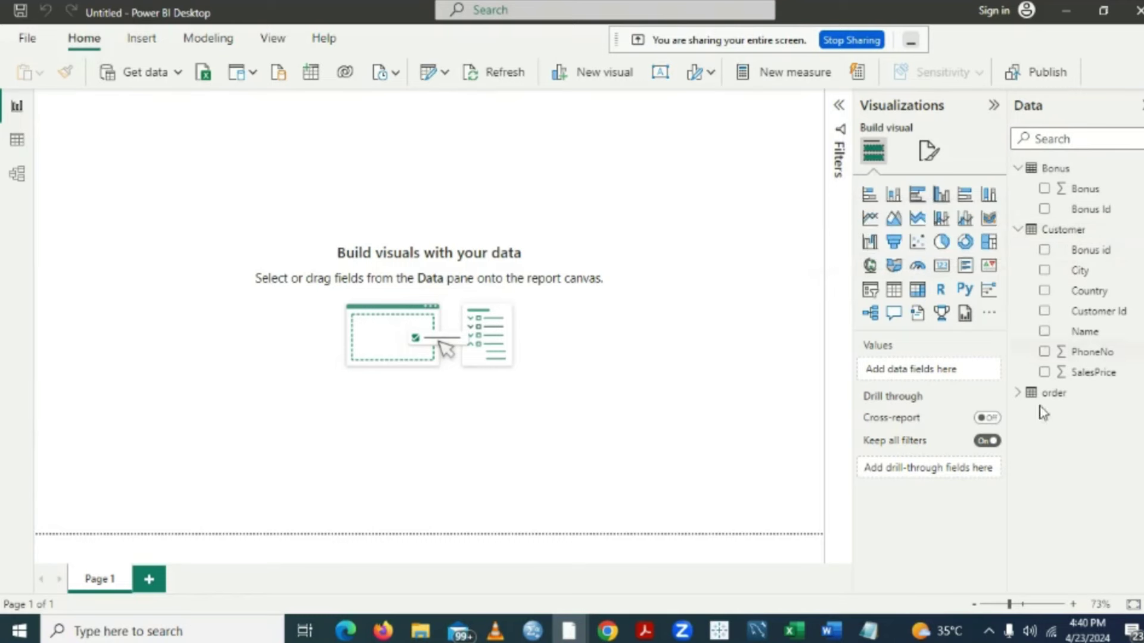
click(1019, 394)
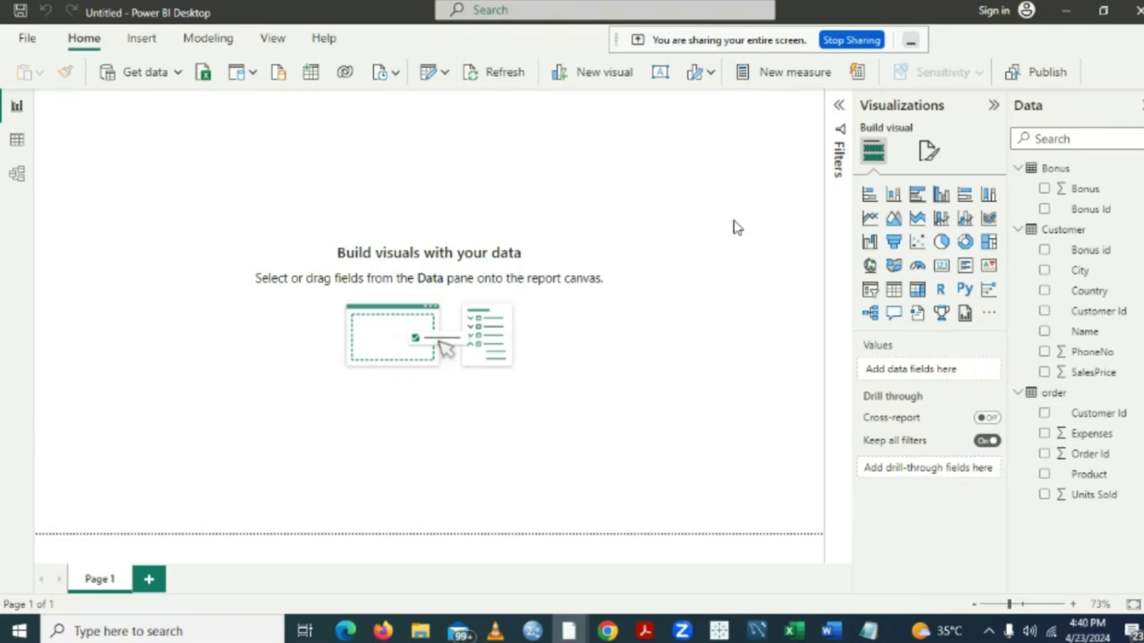
click(18, 178)
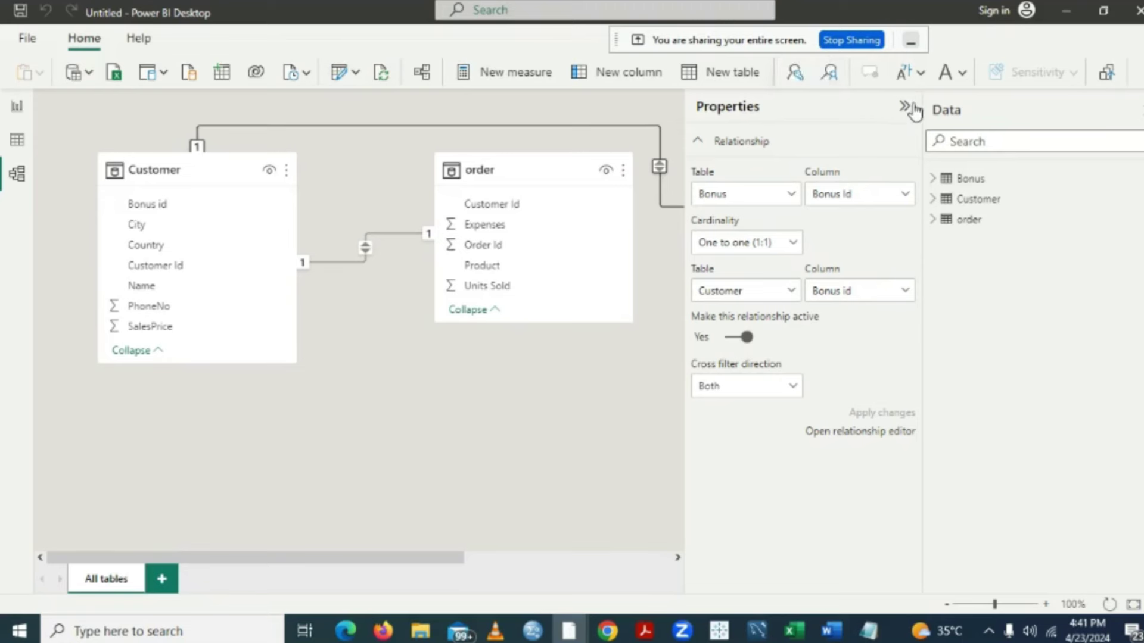
- Enlarge the Bonus table card in the model diagram, making it wider and taller
click(655, 289)
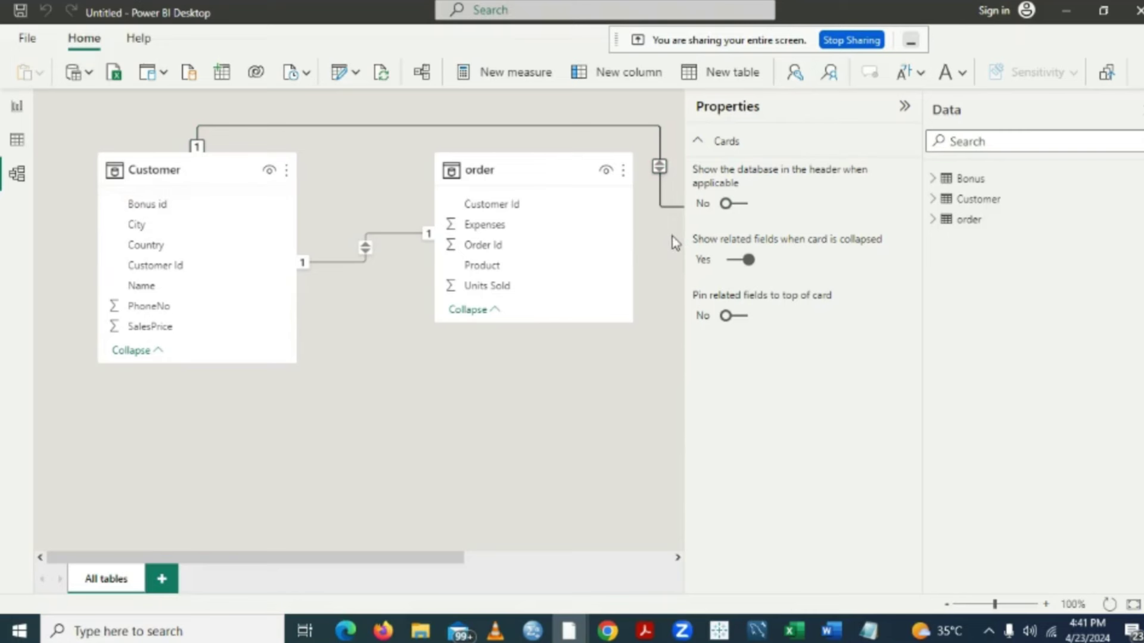
scroll(644, 221, right, 3)
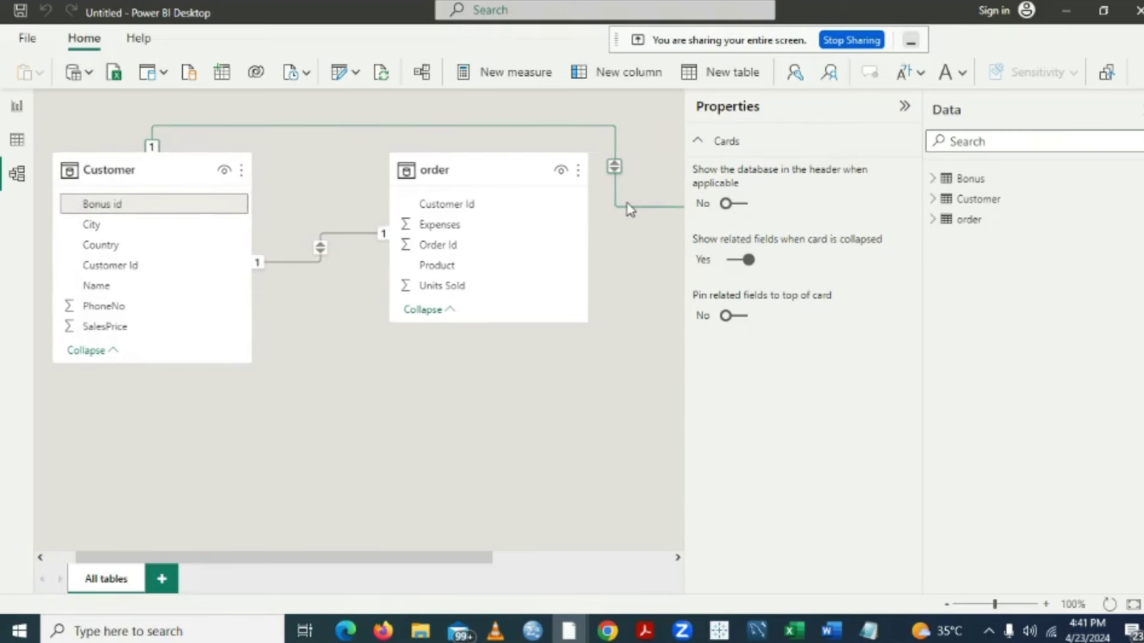
drag(630, 210, 421, 221)
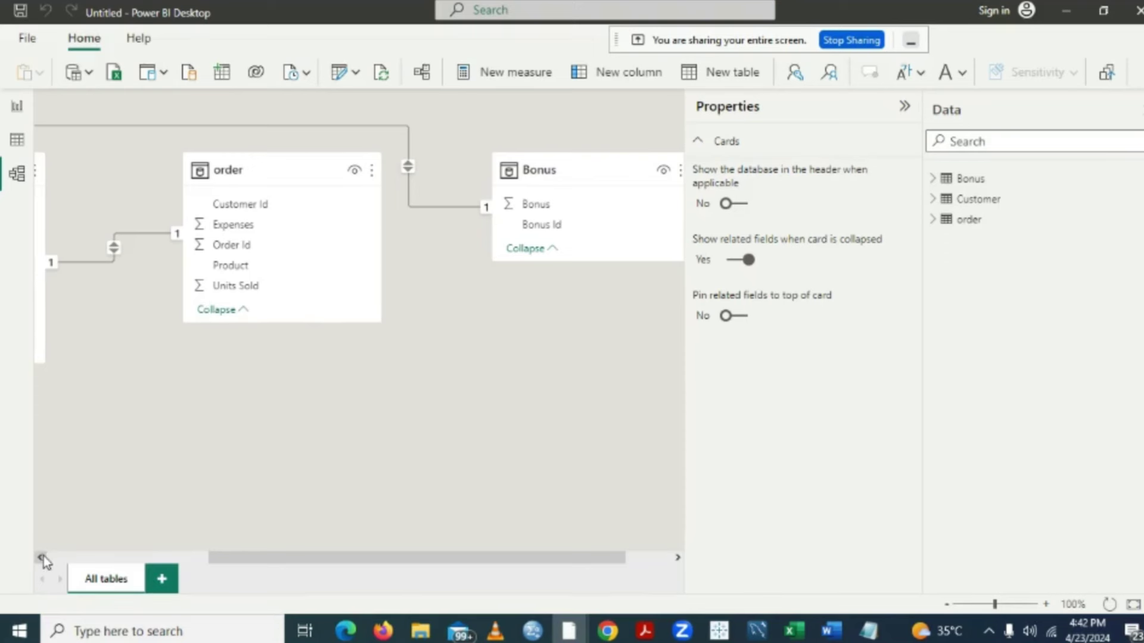
drag(592, 261, 565, 347)
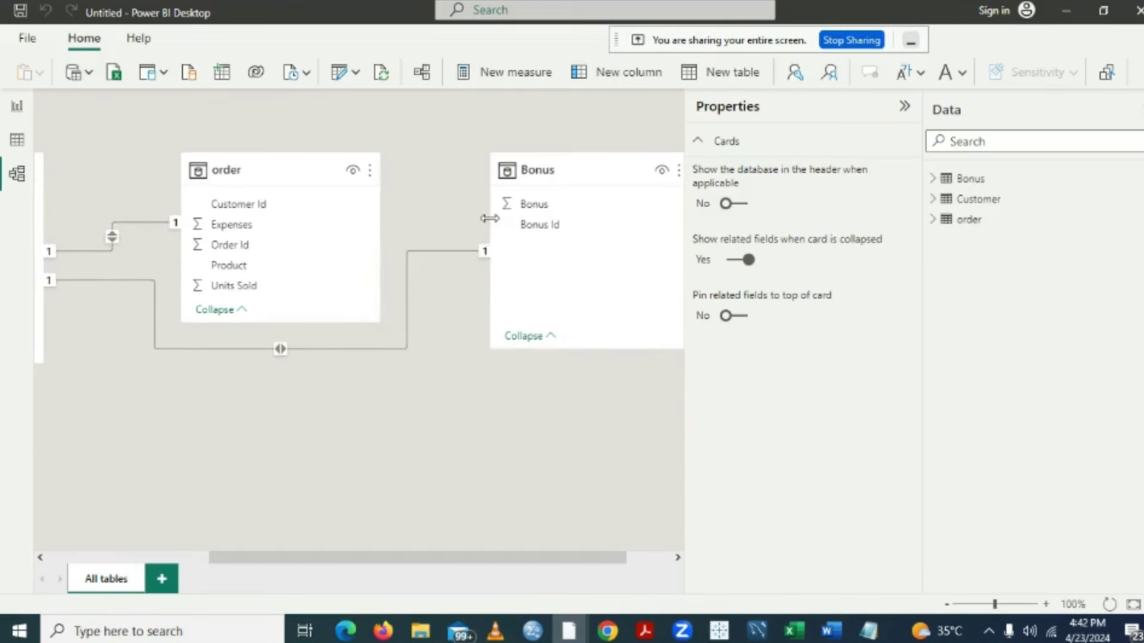
drag(490, 219, 435, 219)
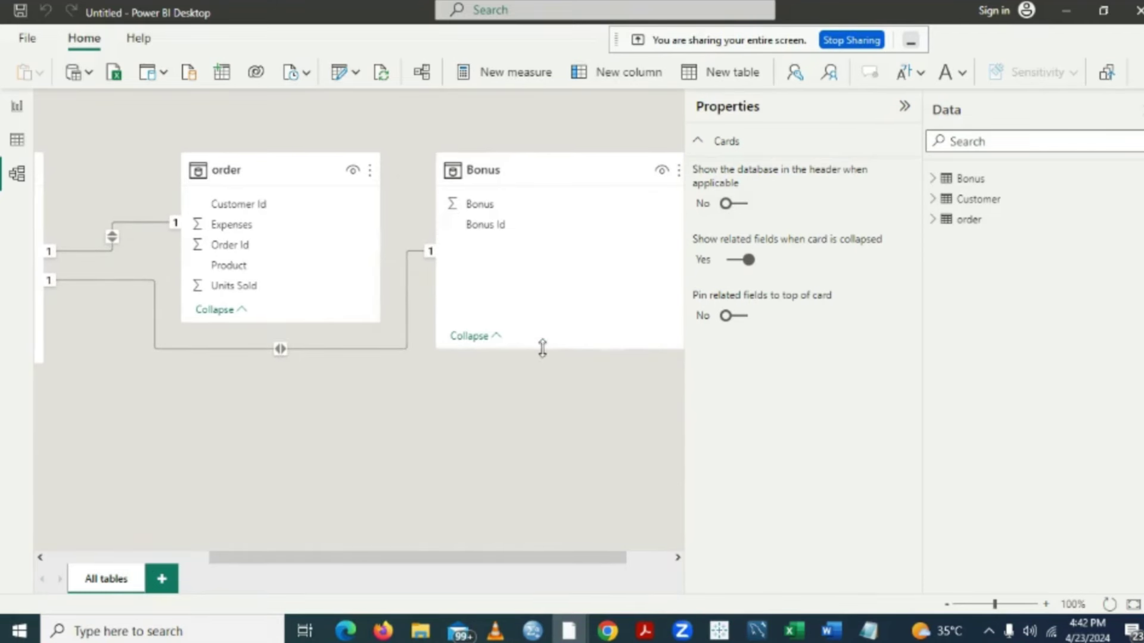
drag(542, 347, 503, 408)
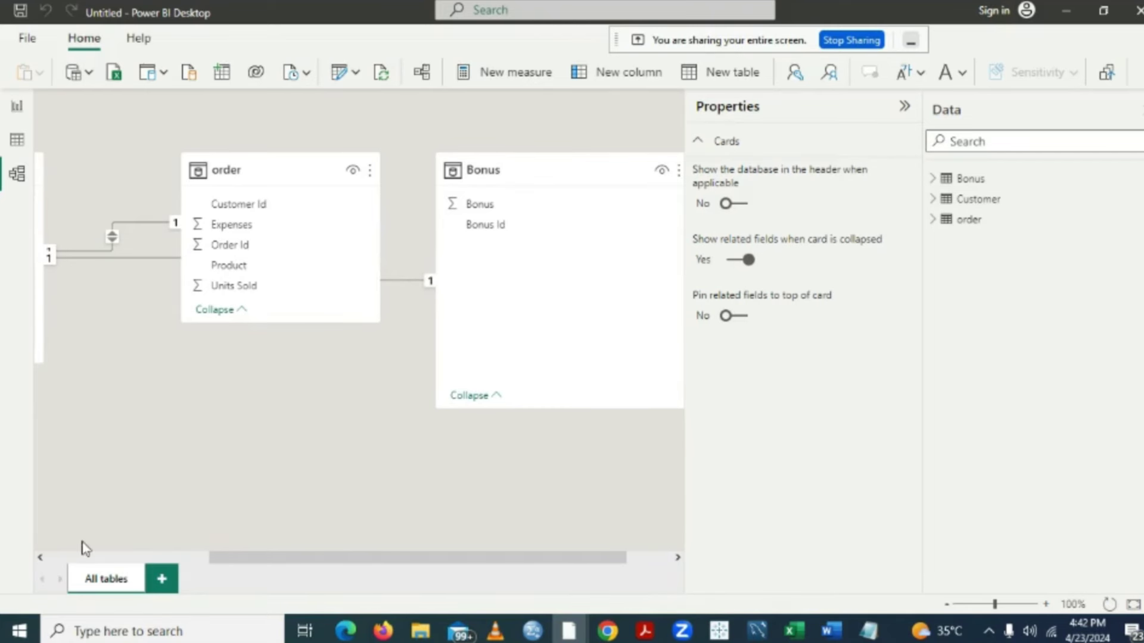
- Scroll the diagram until the whole Customer table card is visible again
click(40, 559)
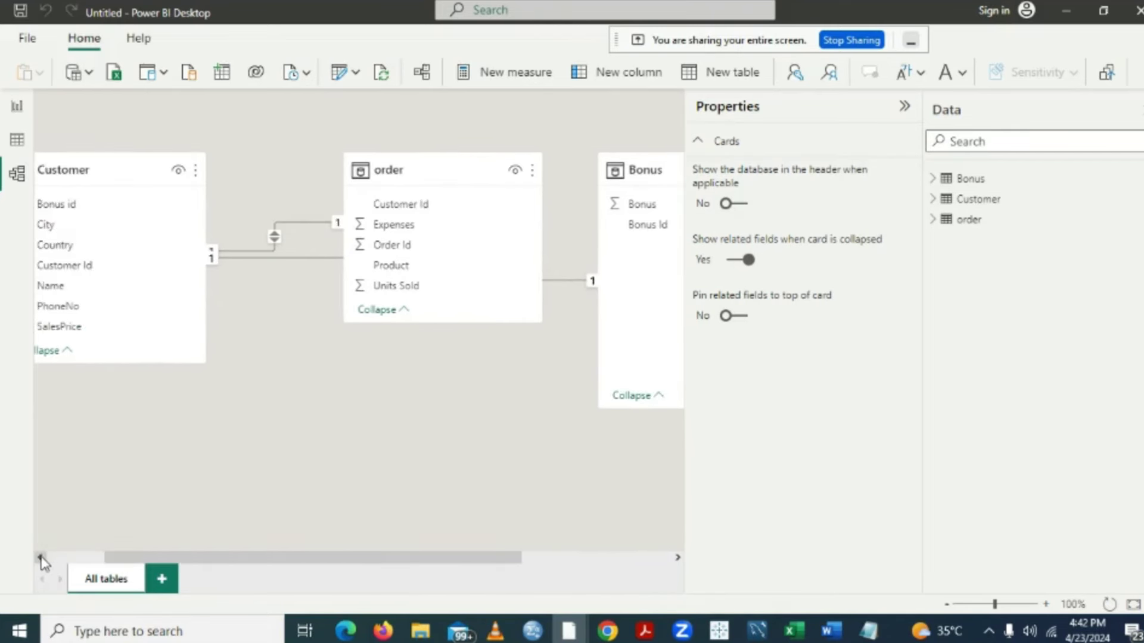
click(41, 559)
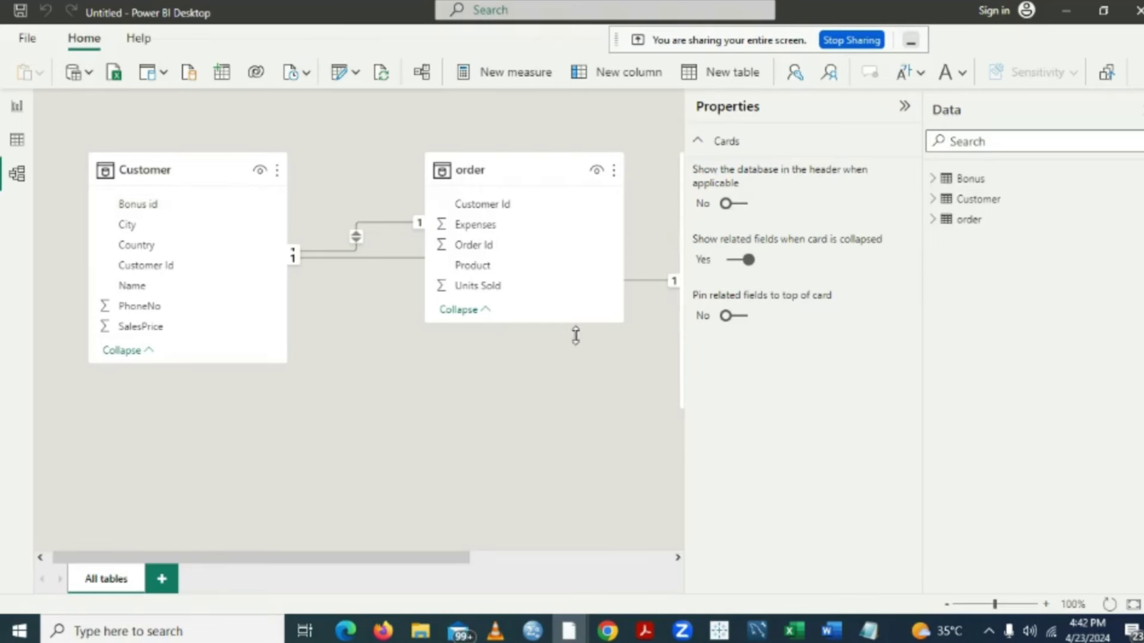
click(701, 143)
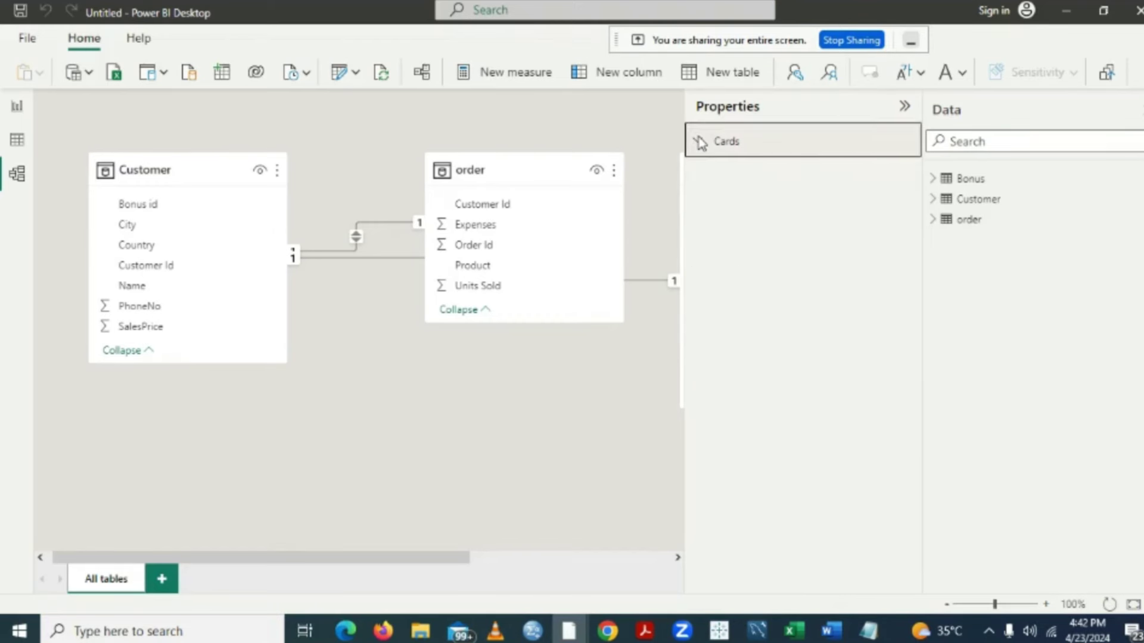
click(701, 143)
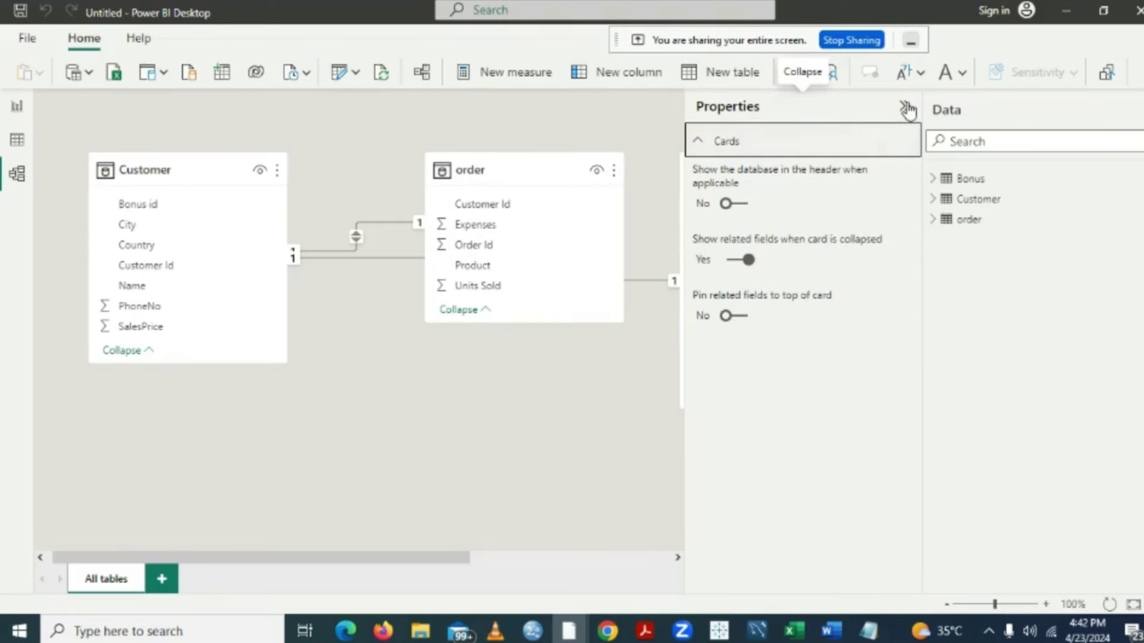
click(622, 357)
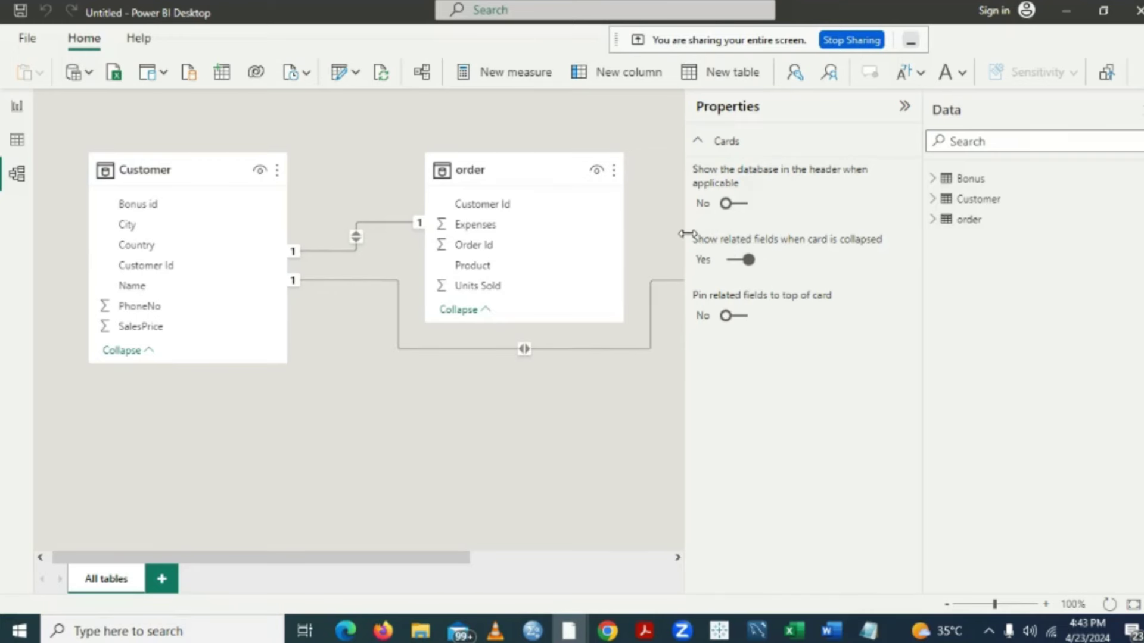
- Narrow the Properties pane, pan the diagram, and return to the Report view page
drag(687, 234, 770, 233)
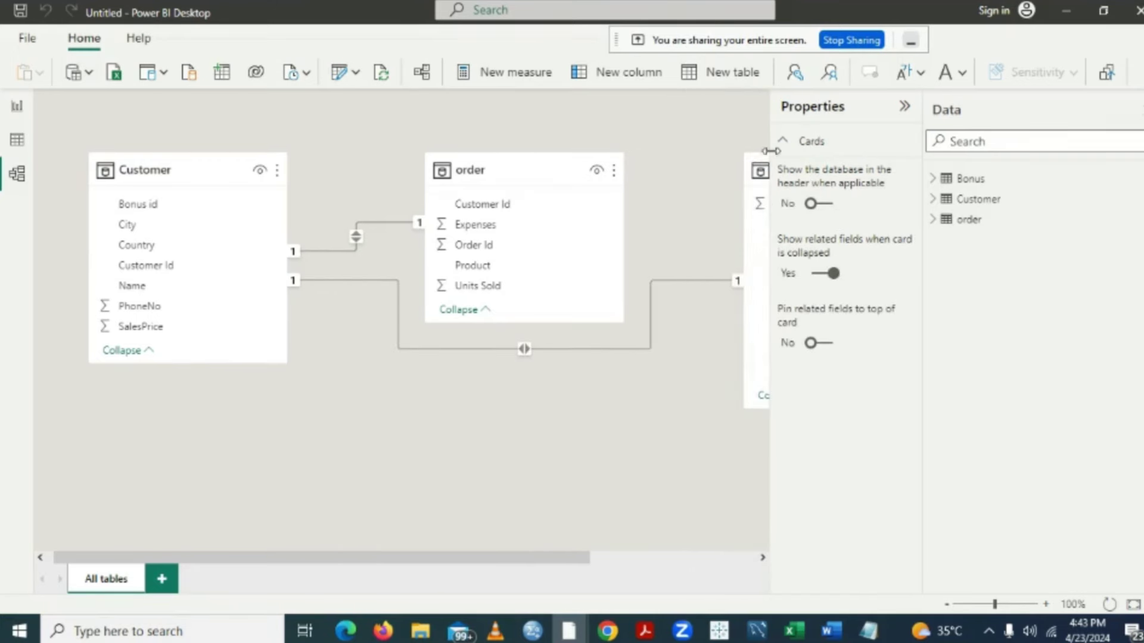
click(752, 246)
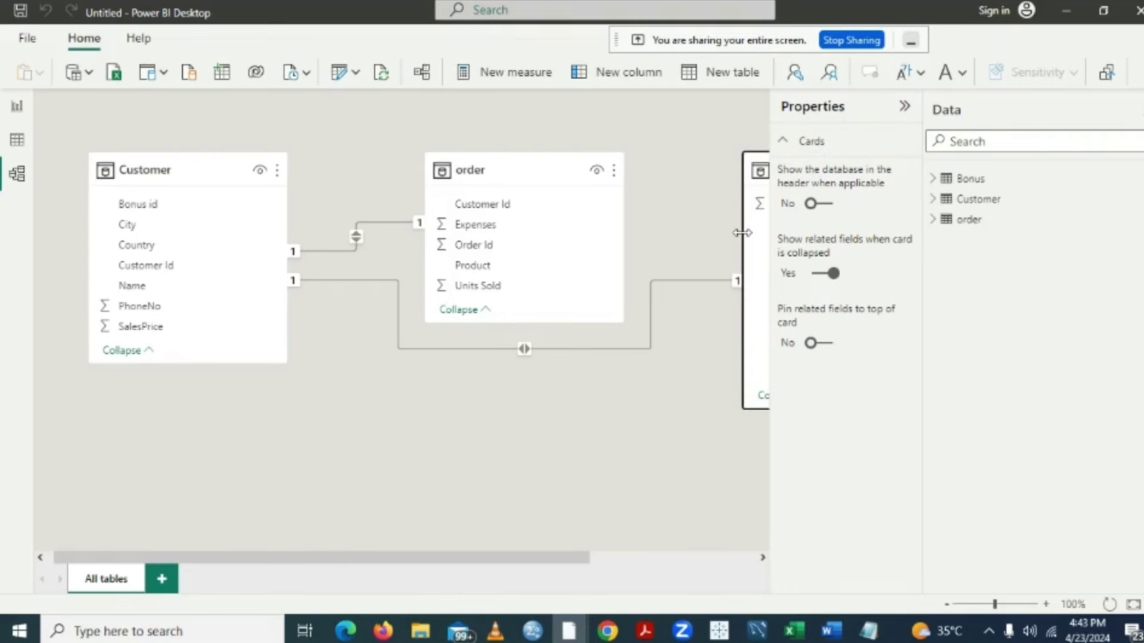
scroll(699, 232, right, 3)
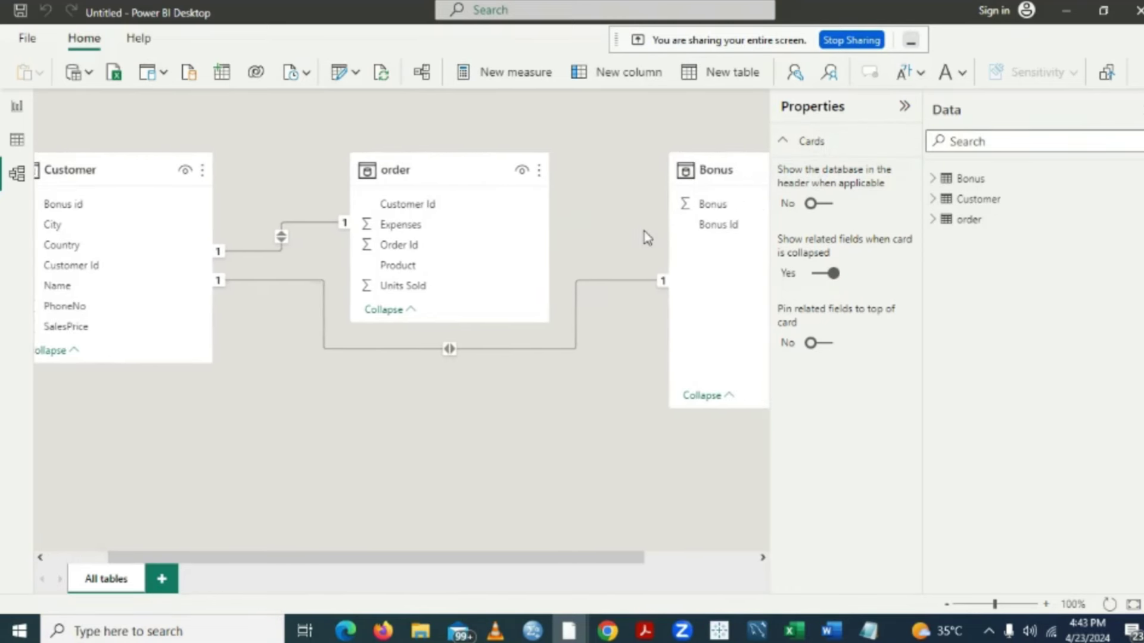
drag(648, 238, 619, 224)
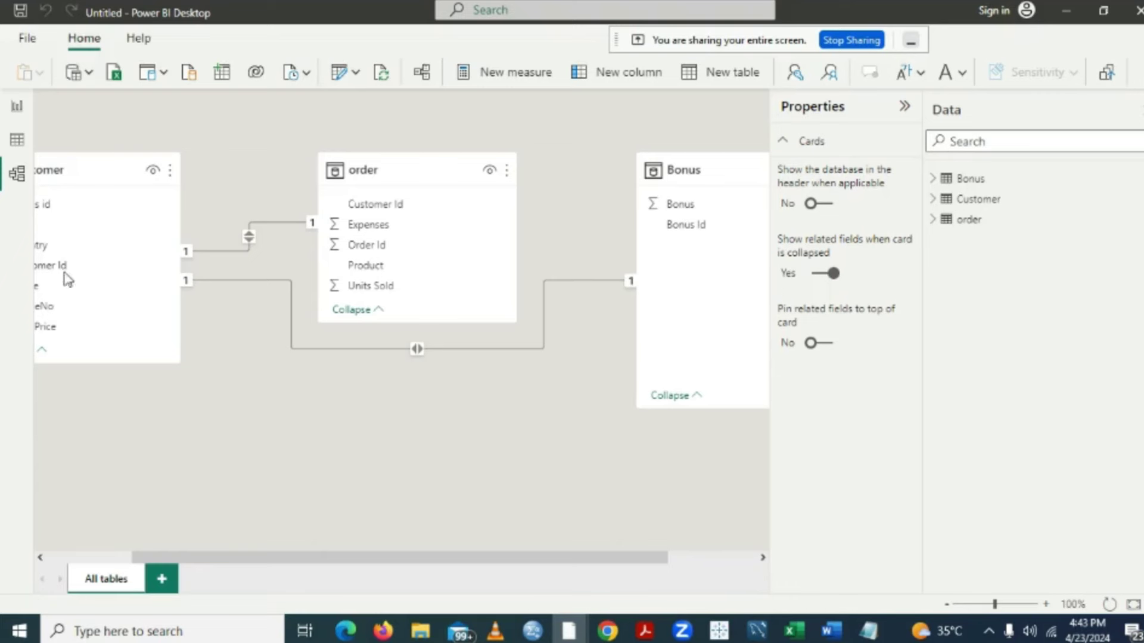
click(16, 109)
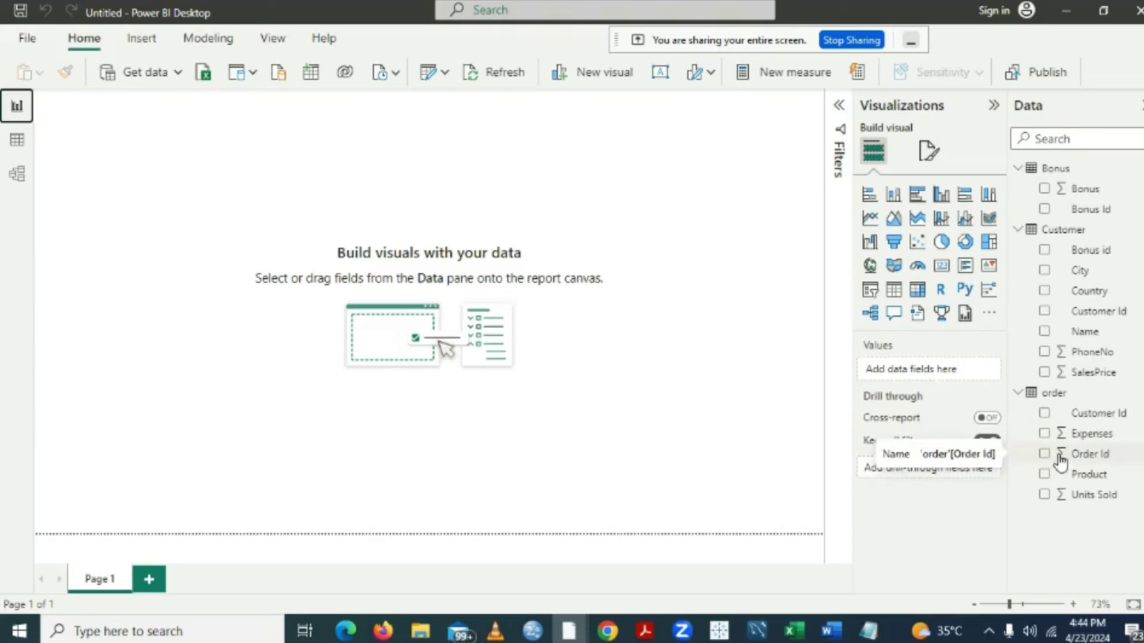
click(1045, 293)
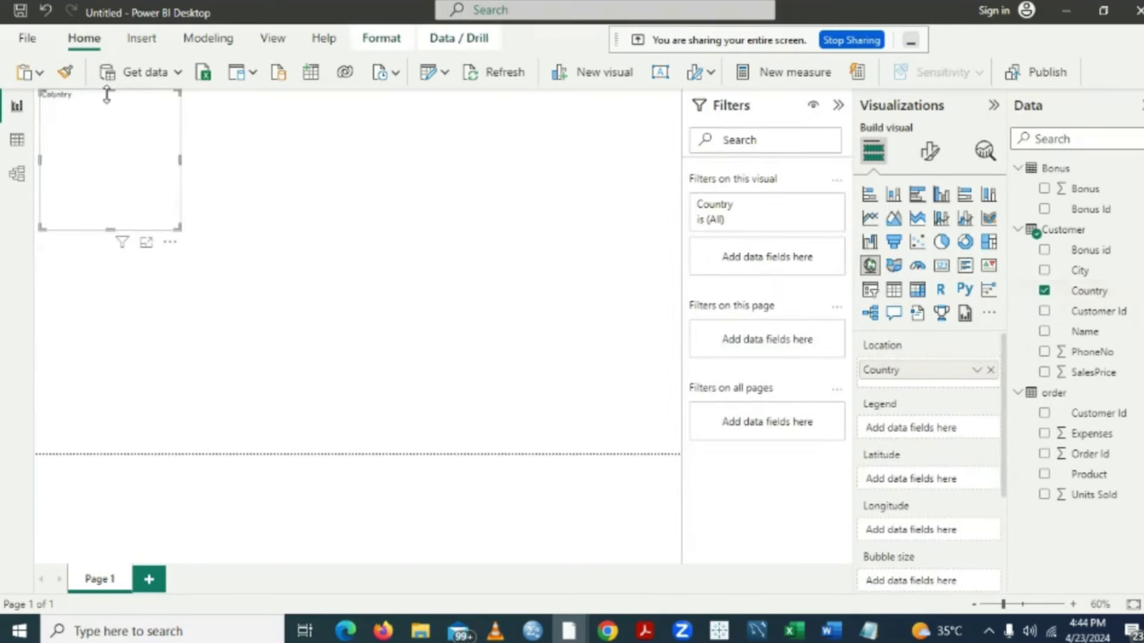
drag(106, 94, 113, 119)
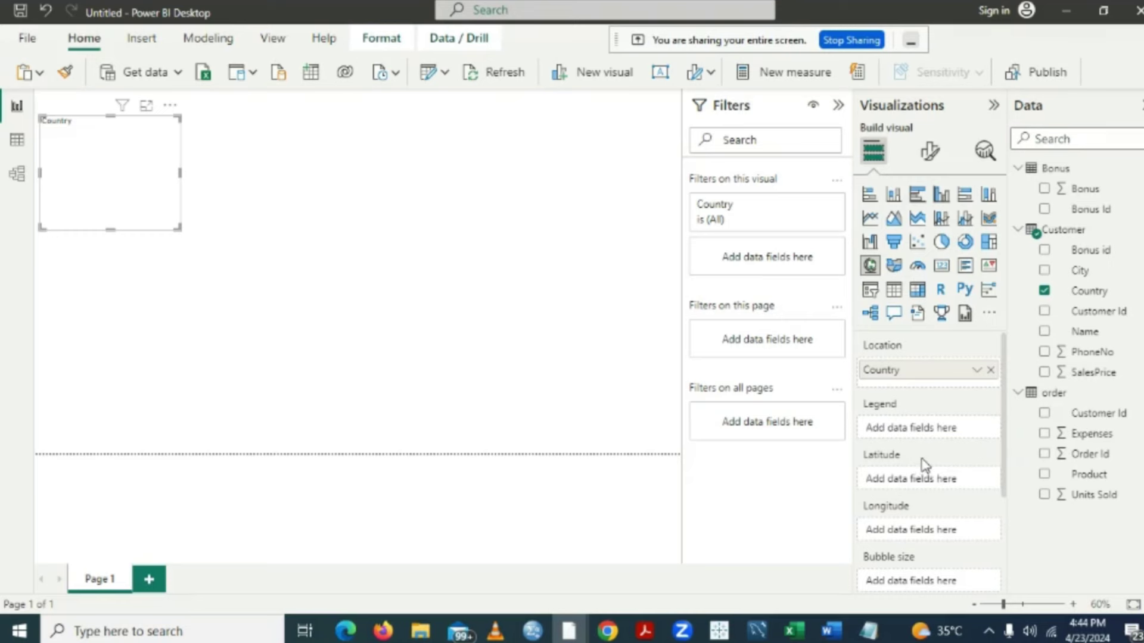
click(1044, 499)
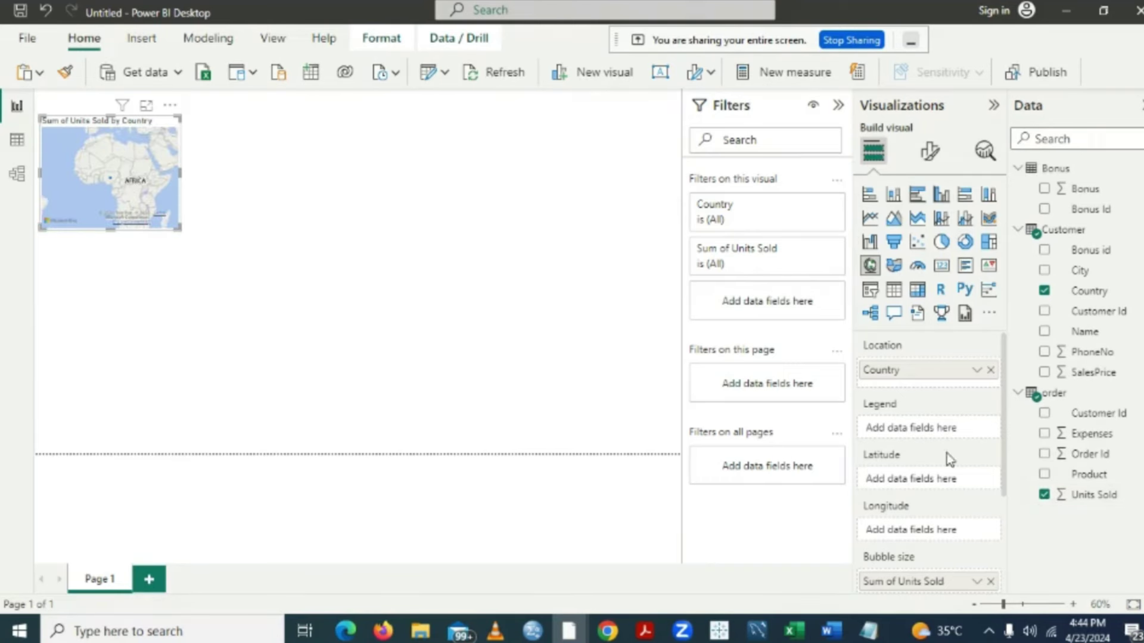
click(171, 107)
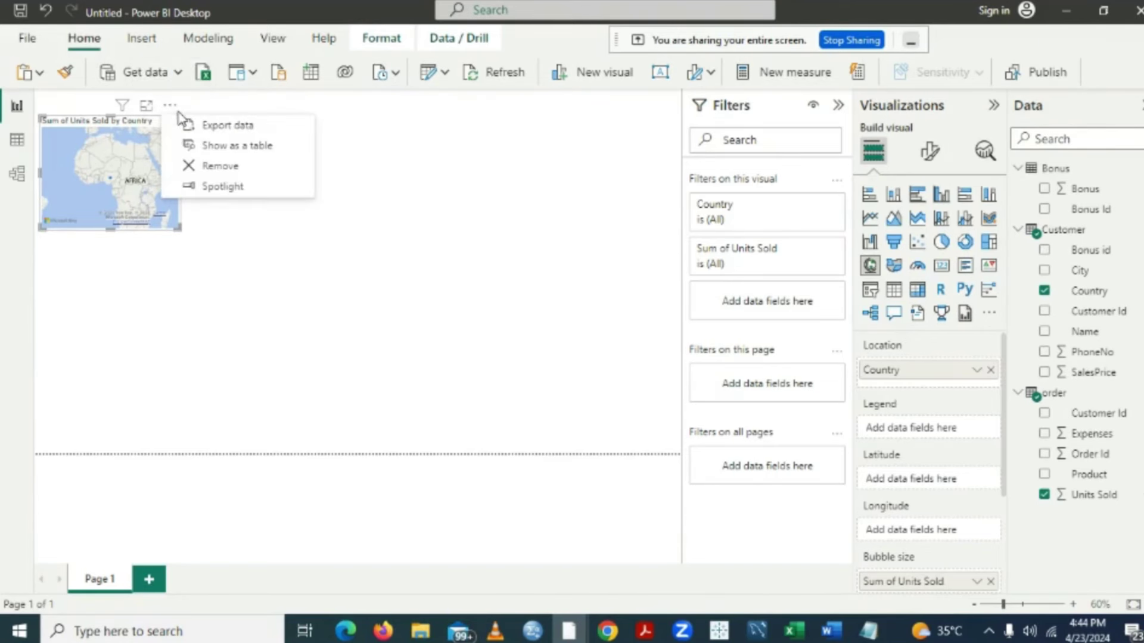
click(226, 167)
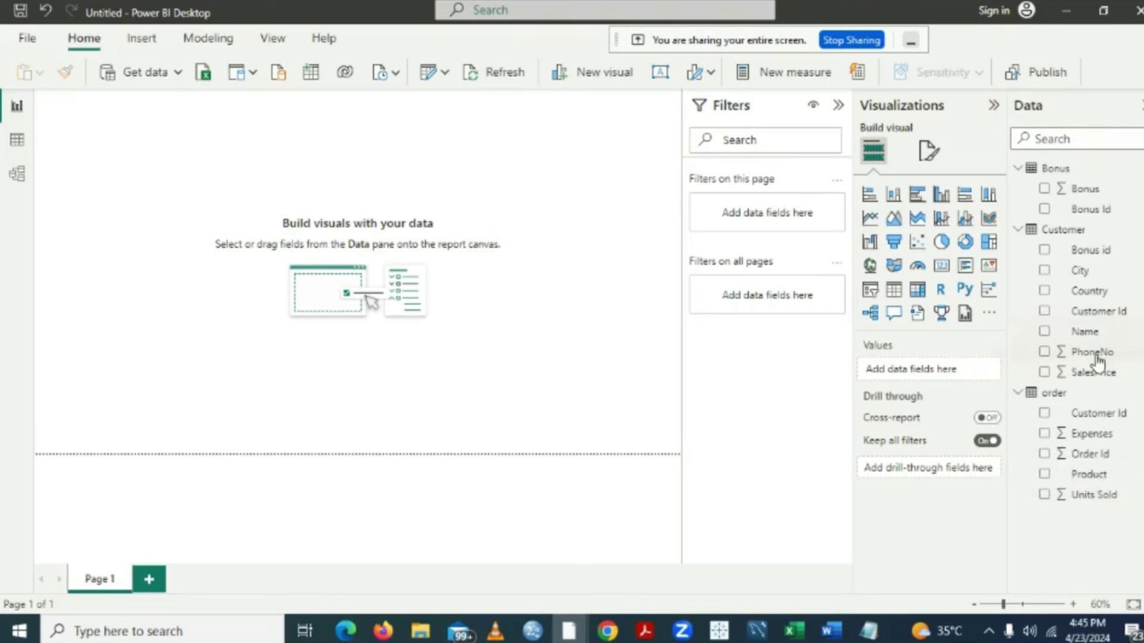
- Build a table of Customer Name with Sum of Expenses, resized to show all rows
click(1044, 333)
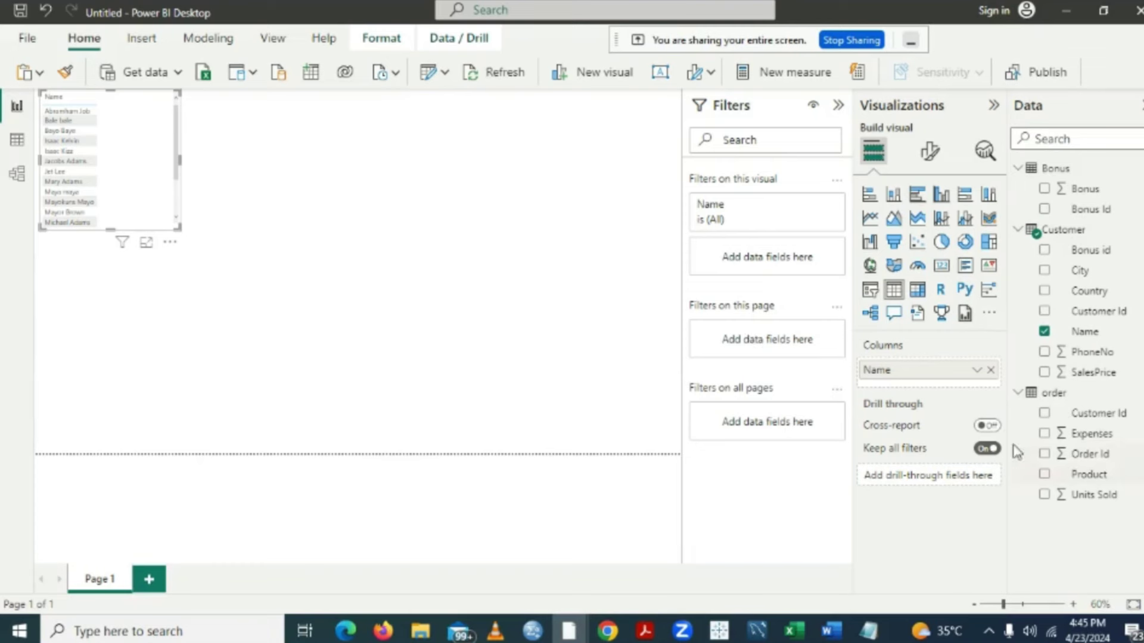
click(1044, 435)
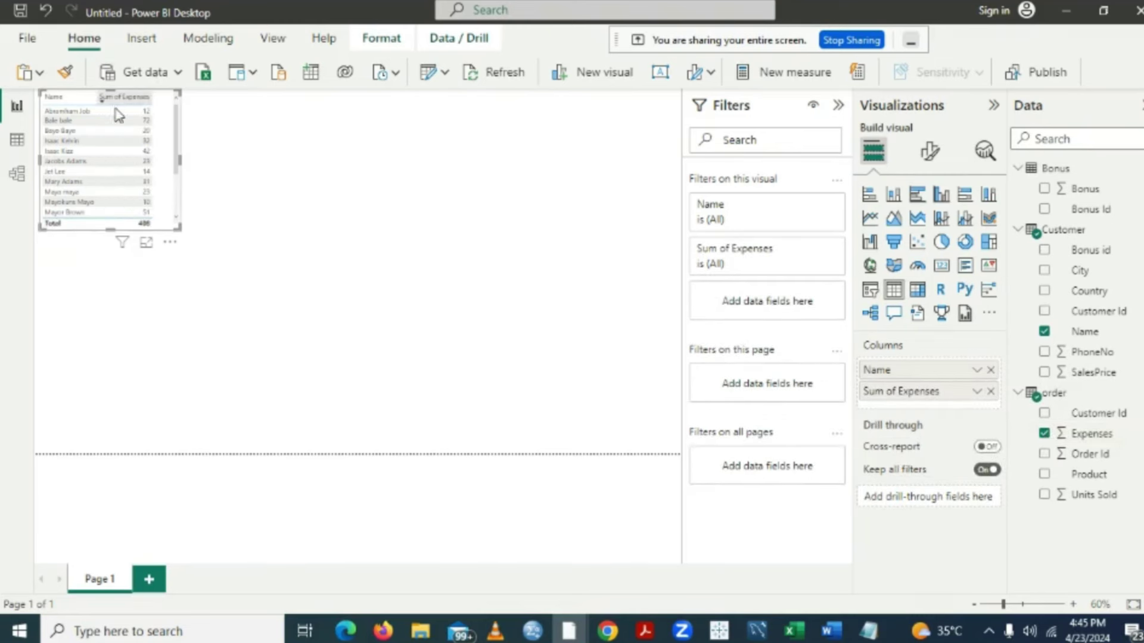
drag(110, 95, 110, 130)
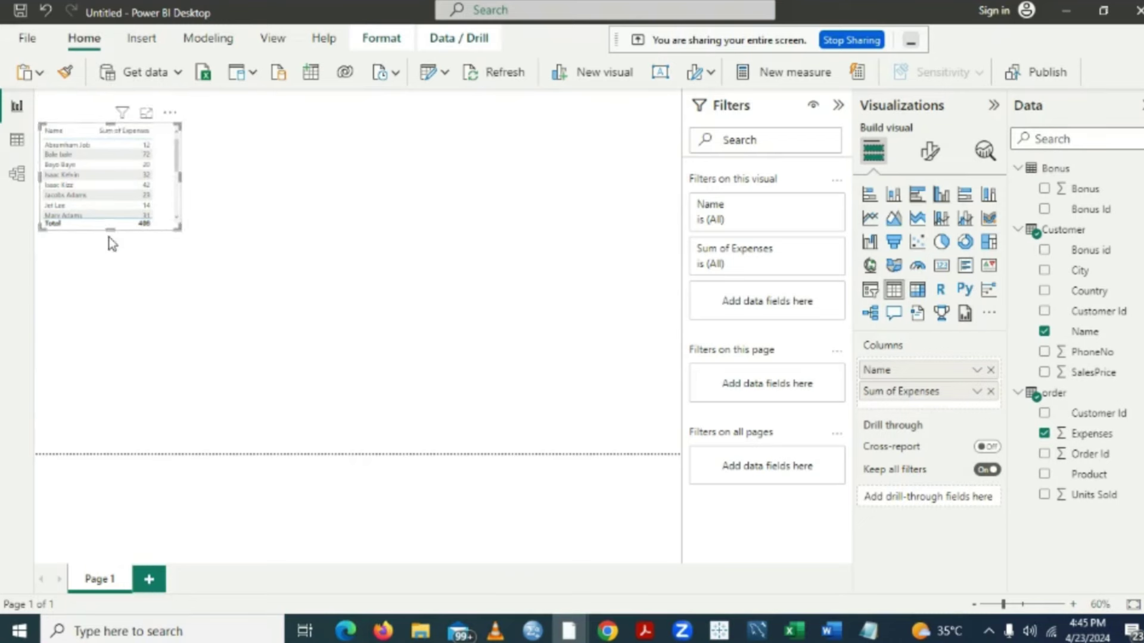
drag(109, 231, 107, 320)
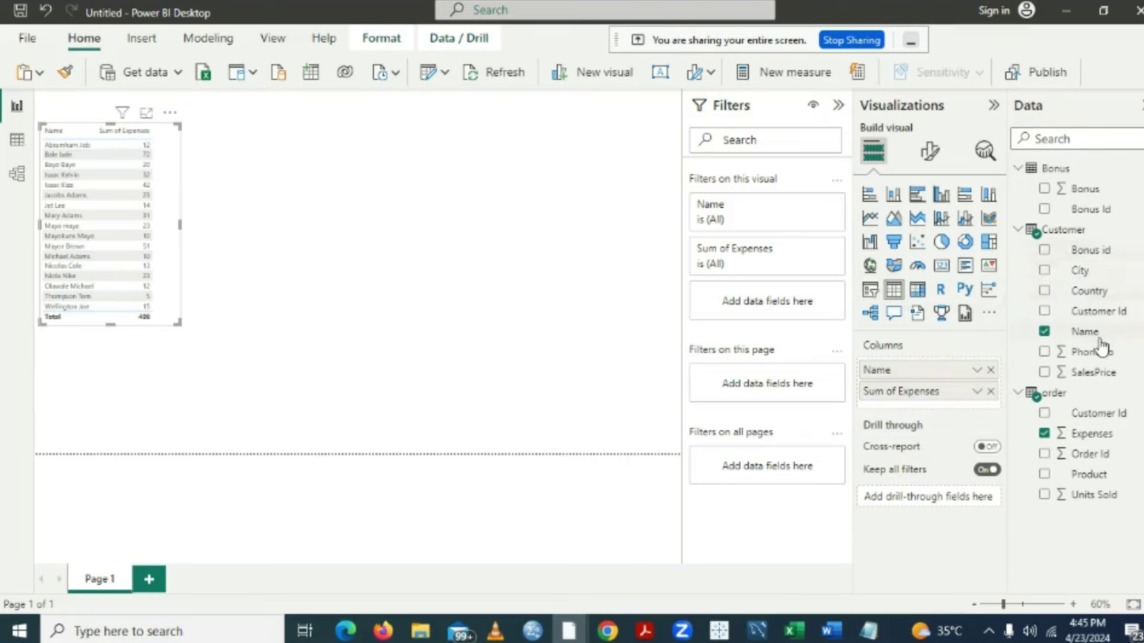
- Convert the table to a clustered bar chart and widen it to show every customer's bar
click(916, 203)
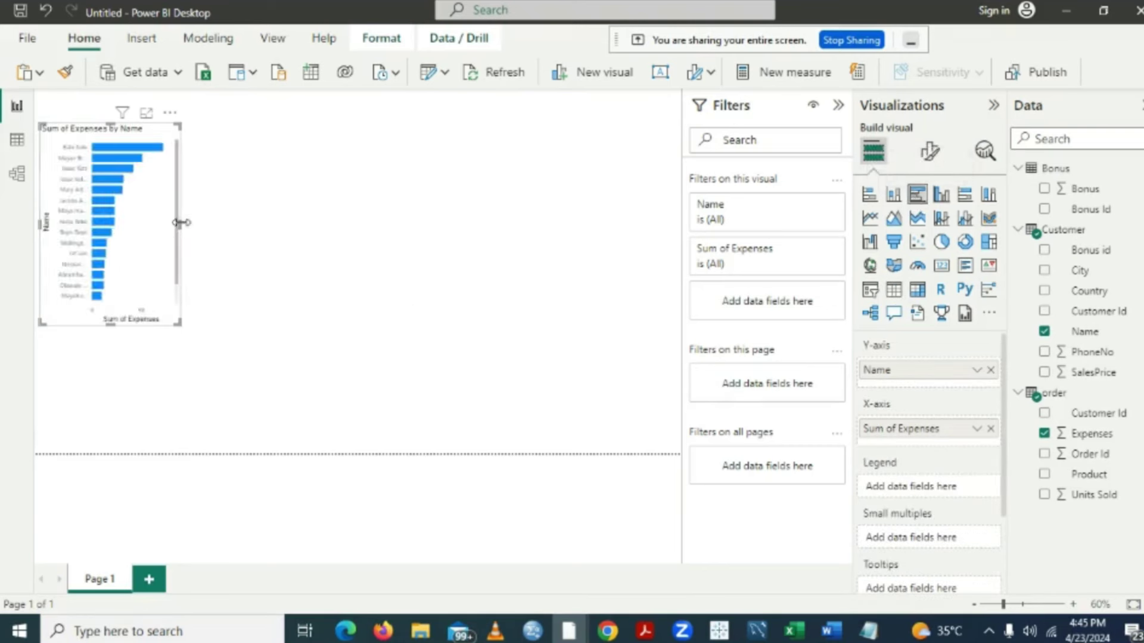
drag(181, 228, 296, 225)
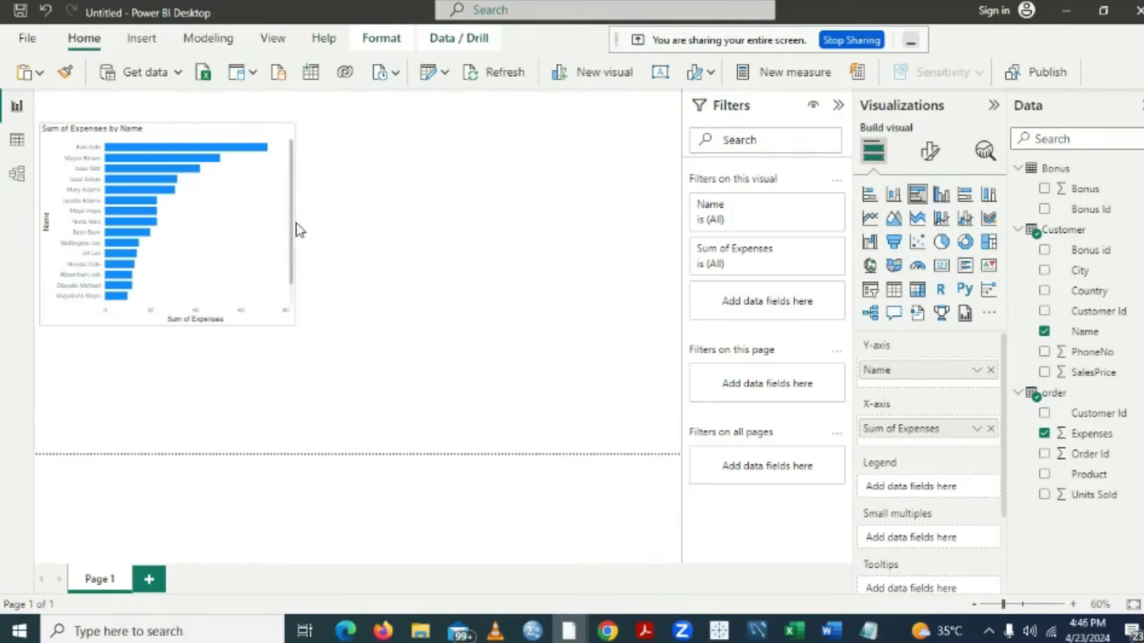
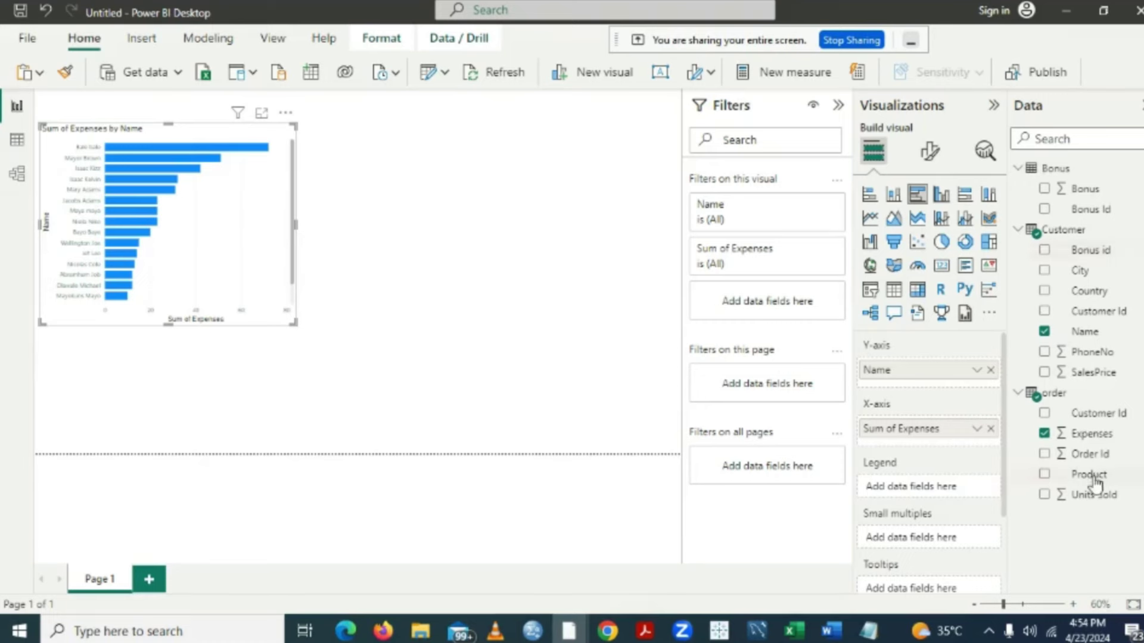
- Place Name on the Y-axis and Expenses on the X-axis of the bar chart
drag(1093, 482, 393, 247)
mouse_move(1098, 393)
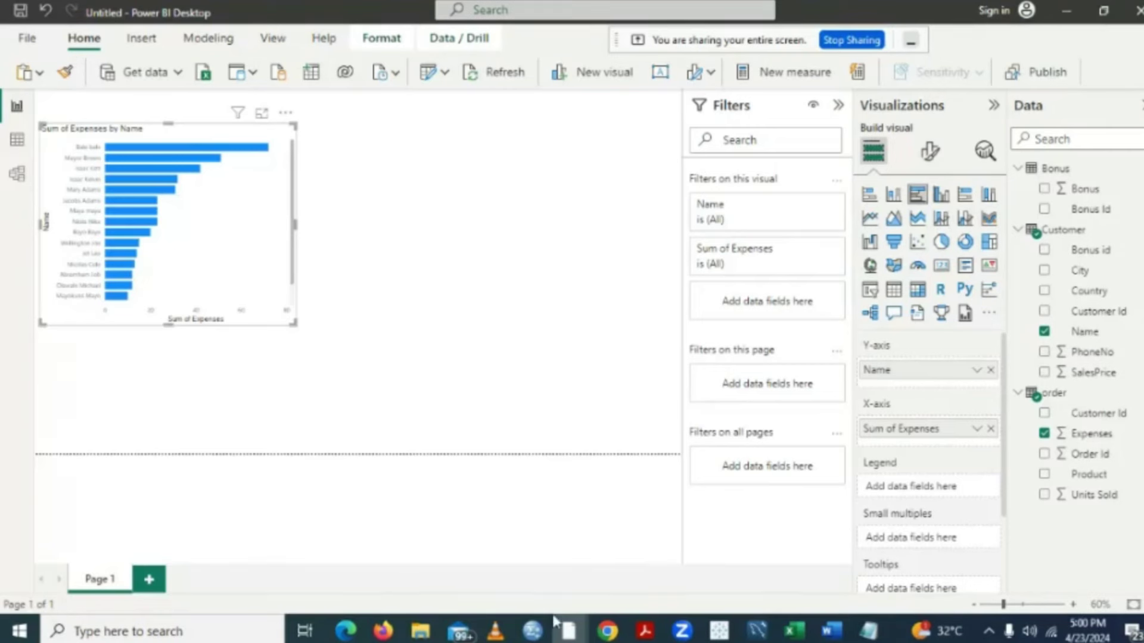
- Switch to the second, empty Power BI Desktop window from its taskbar preview
mouse_move(575, 633)
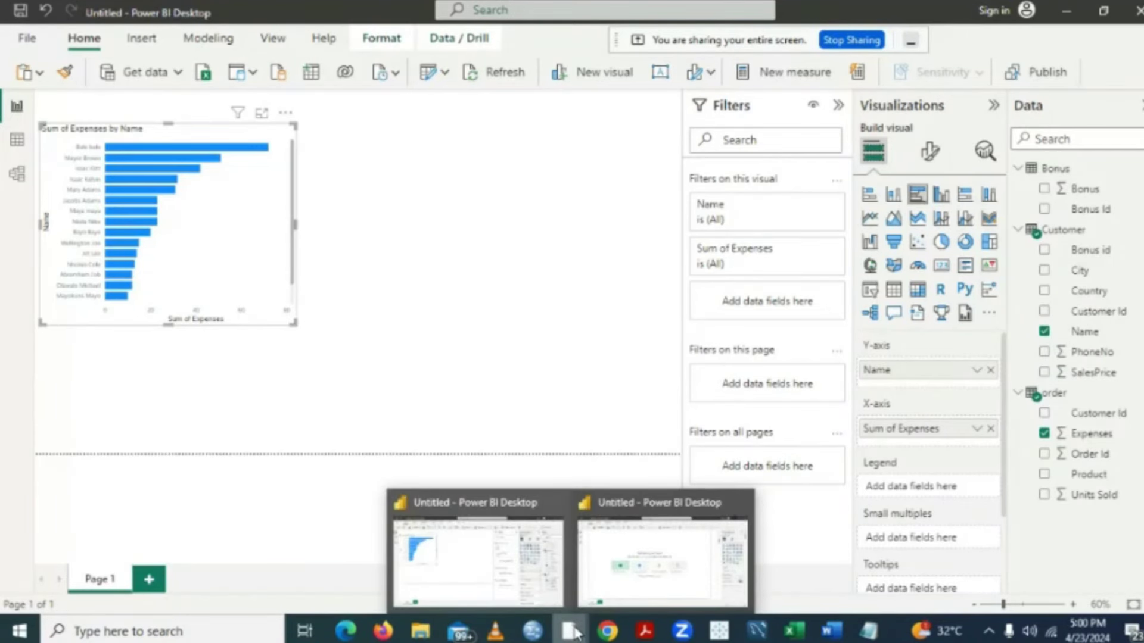
mouse_move(688, 557)
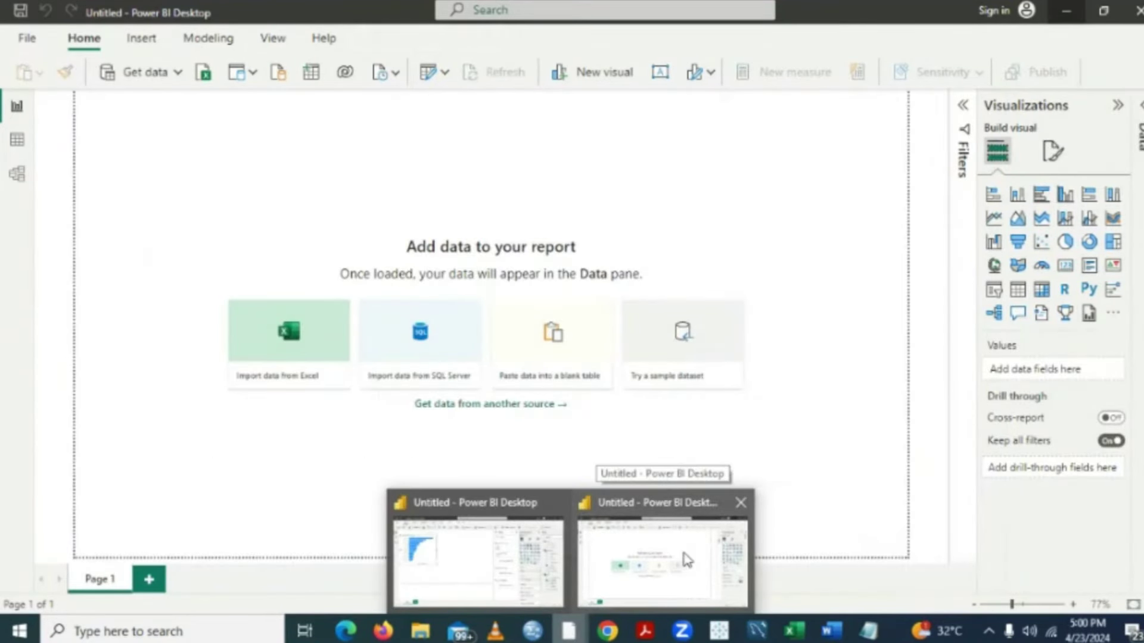
click(687, 559)
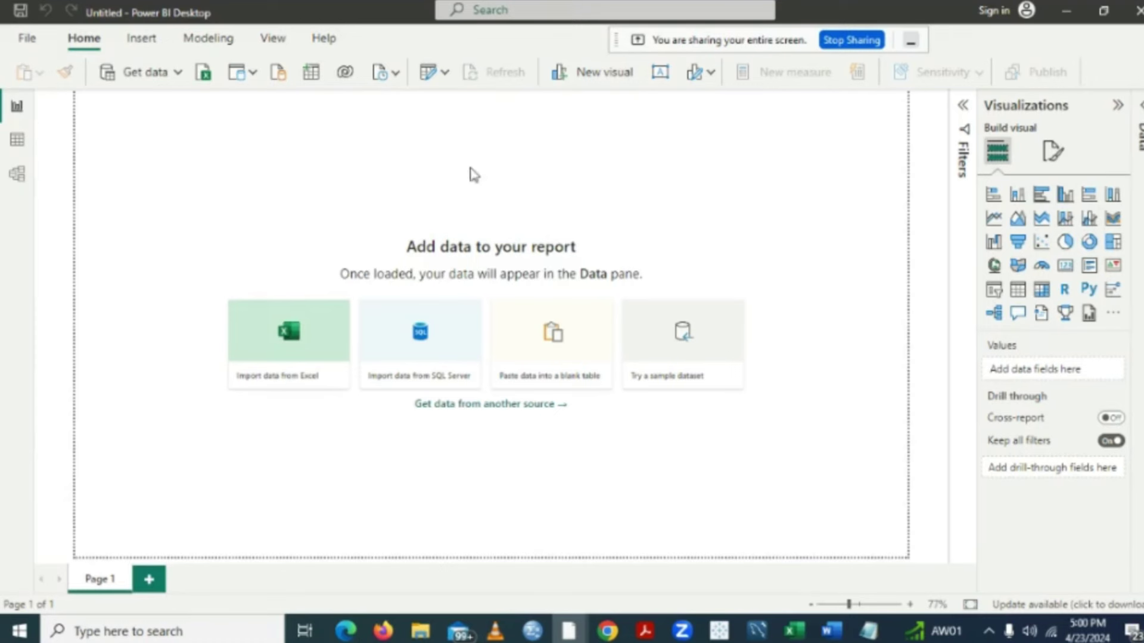
- Import the recent Finance sets Data workbook from Excel through Quick access
click(286, 345)
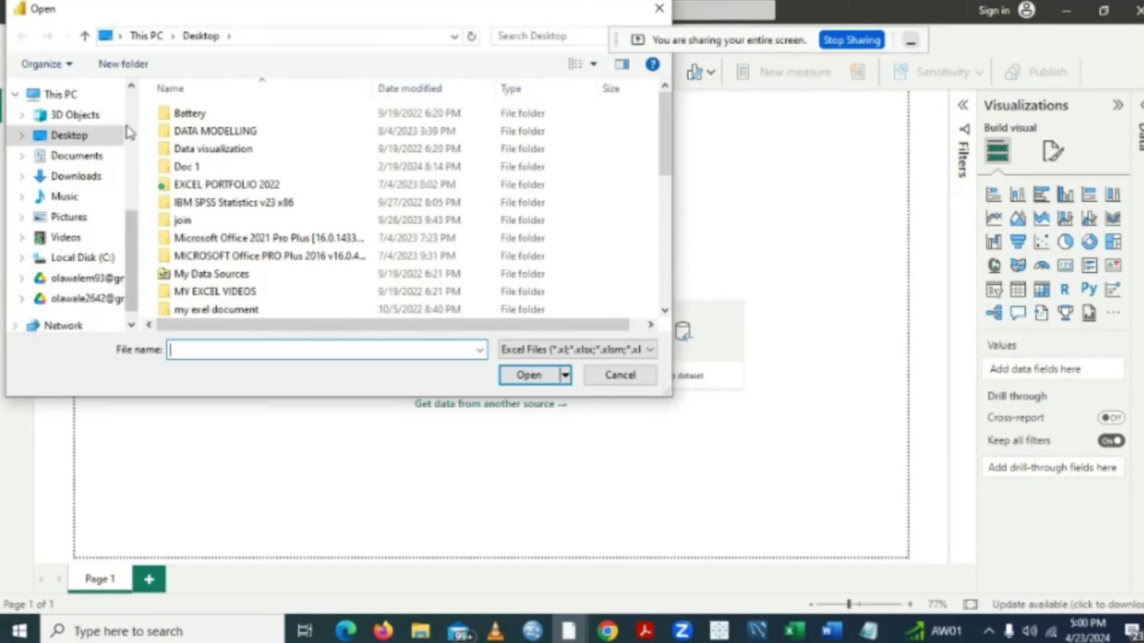
scroll(133, 90, up, 1)
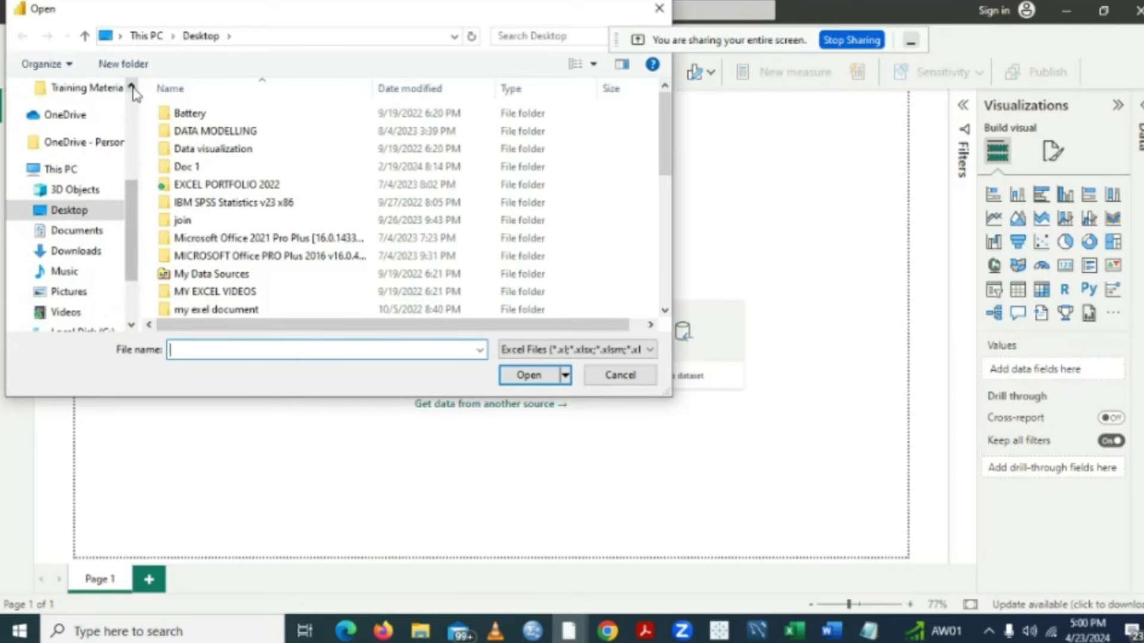
scroll(132, 89, up, 3)
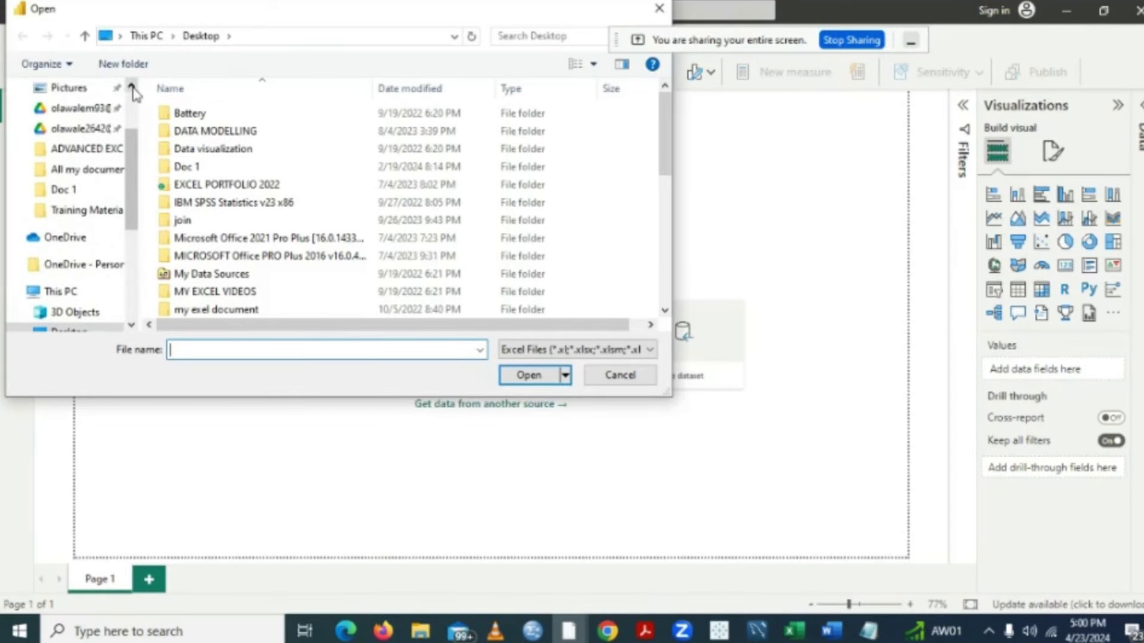
scroll(133, 89, up, 1)
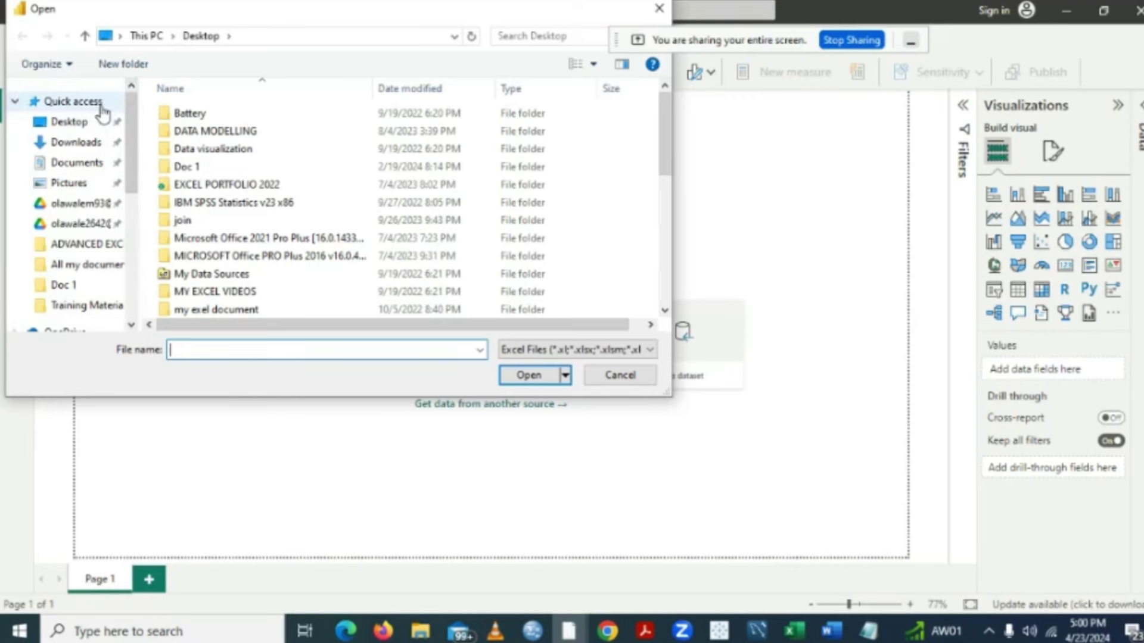
click(72, 102)
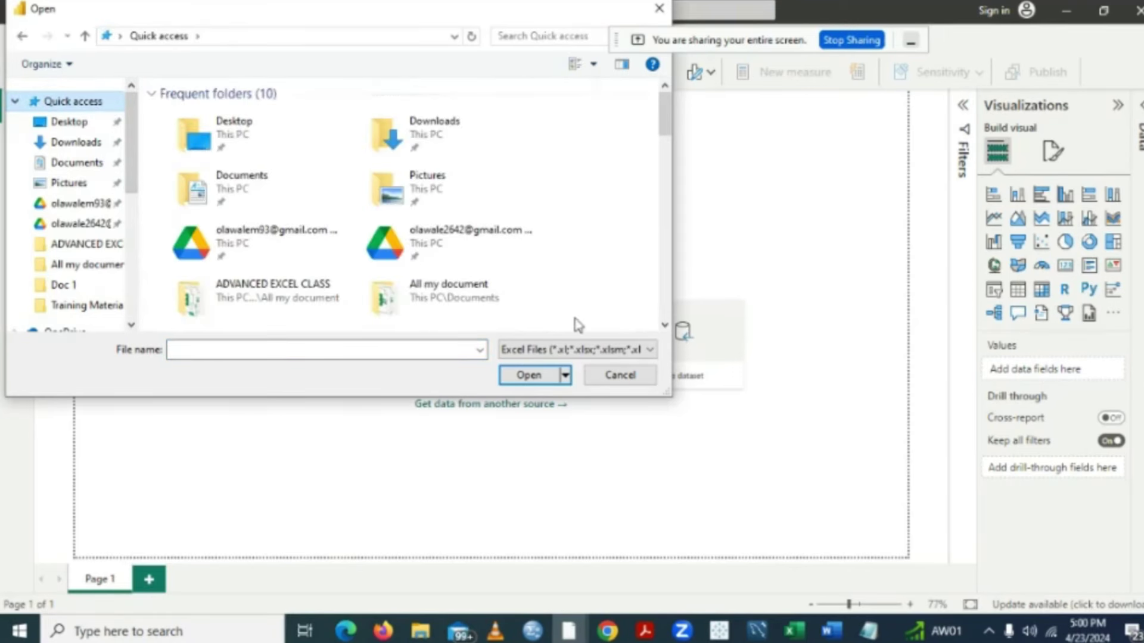
scroll(665, 327, down, 5)
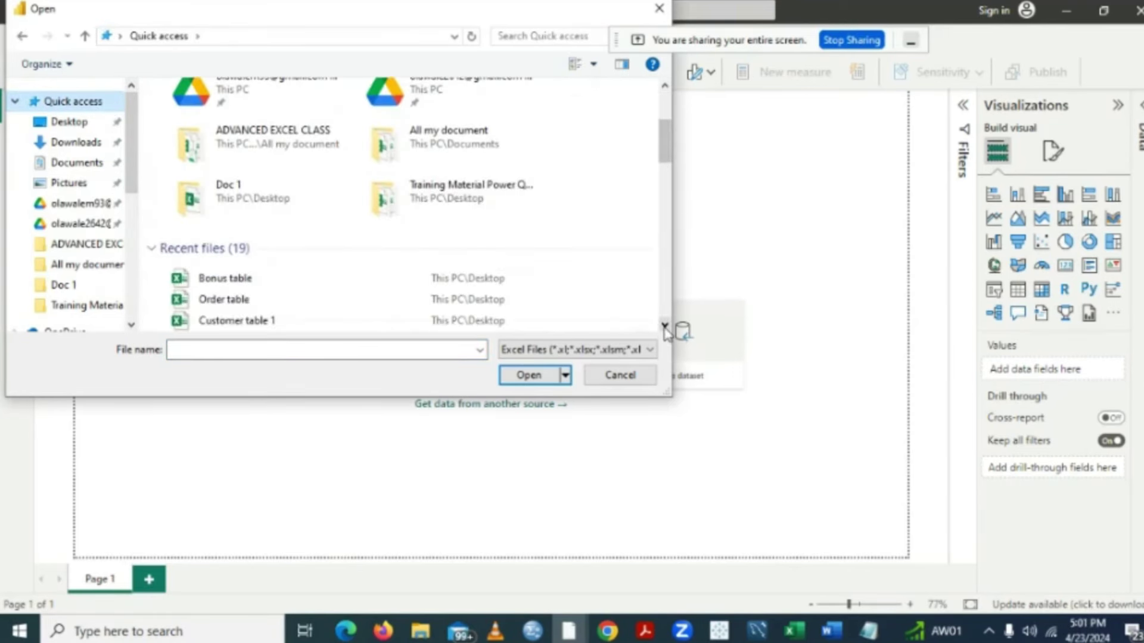
click(665, 326)
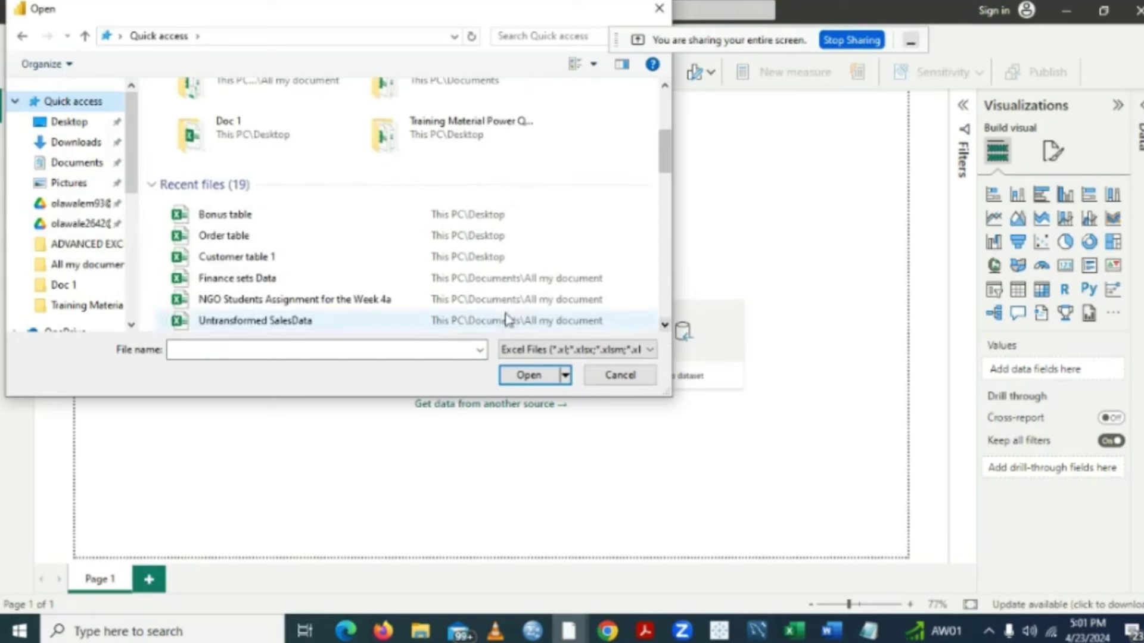
click(665, 327)
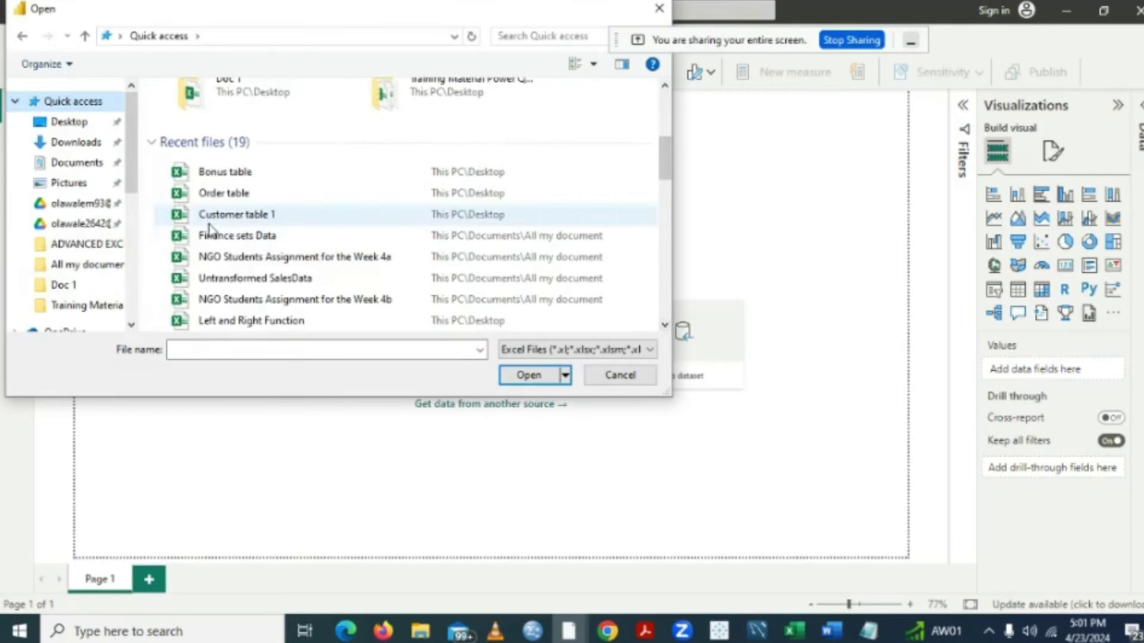
click(237, 243)
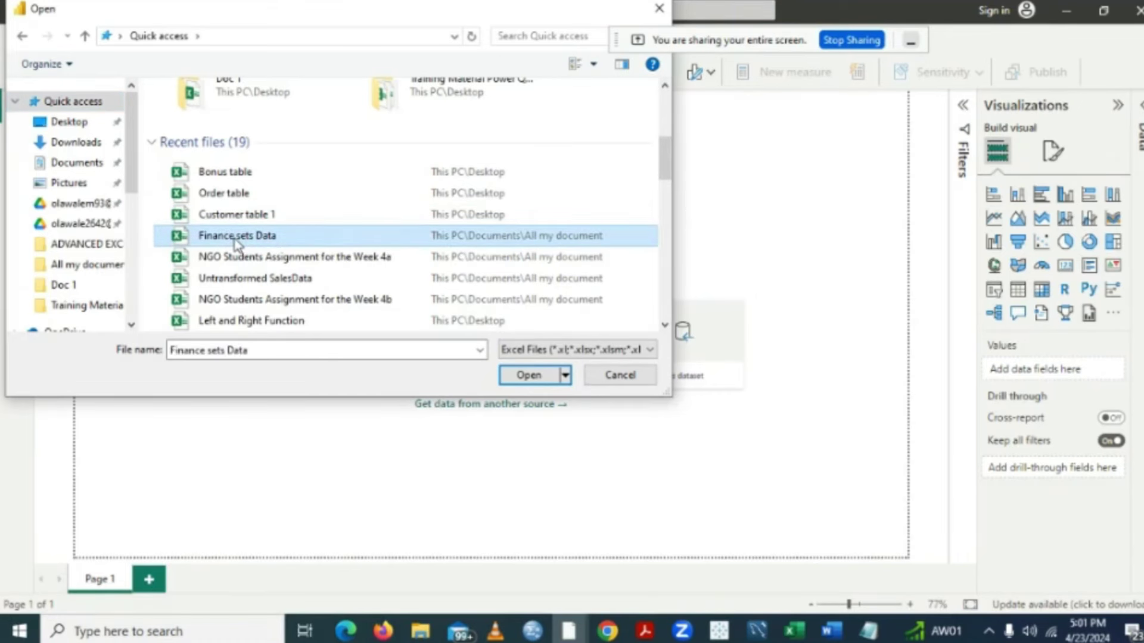
click(531, 377)
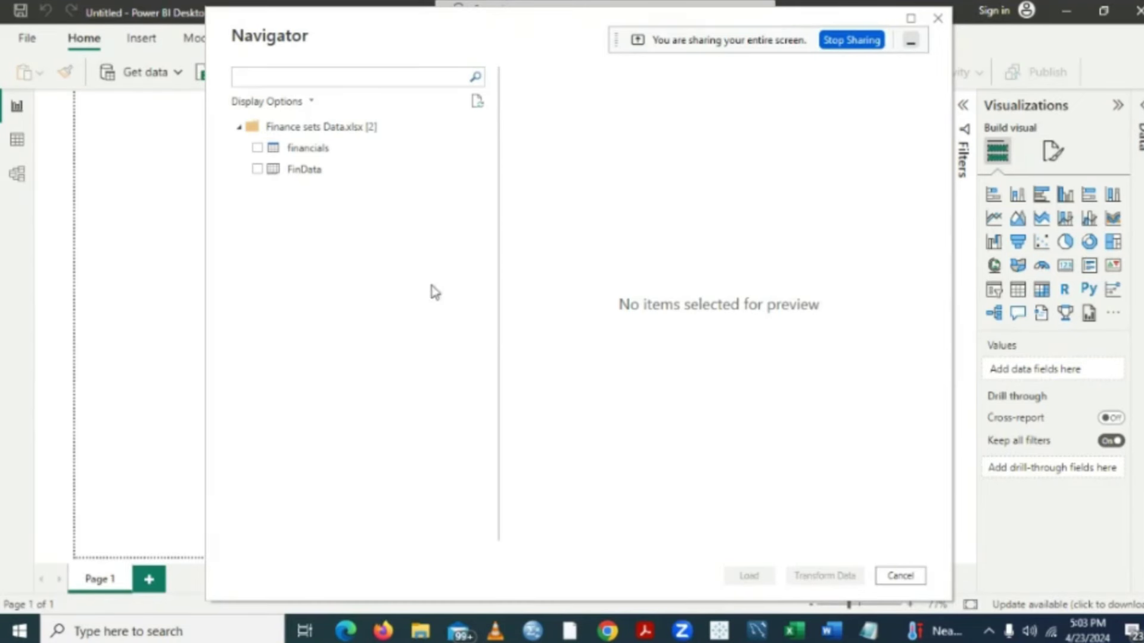
- Tick the financials table in Navigator and send it to Power Query with Transform Data
click(258, 148)
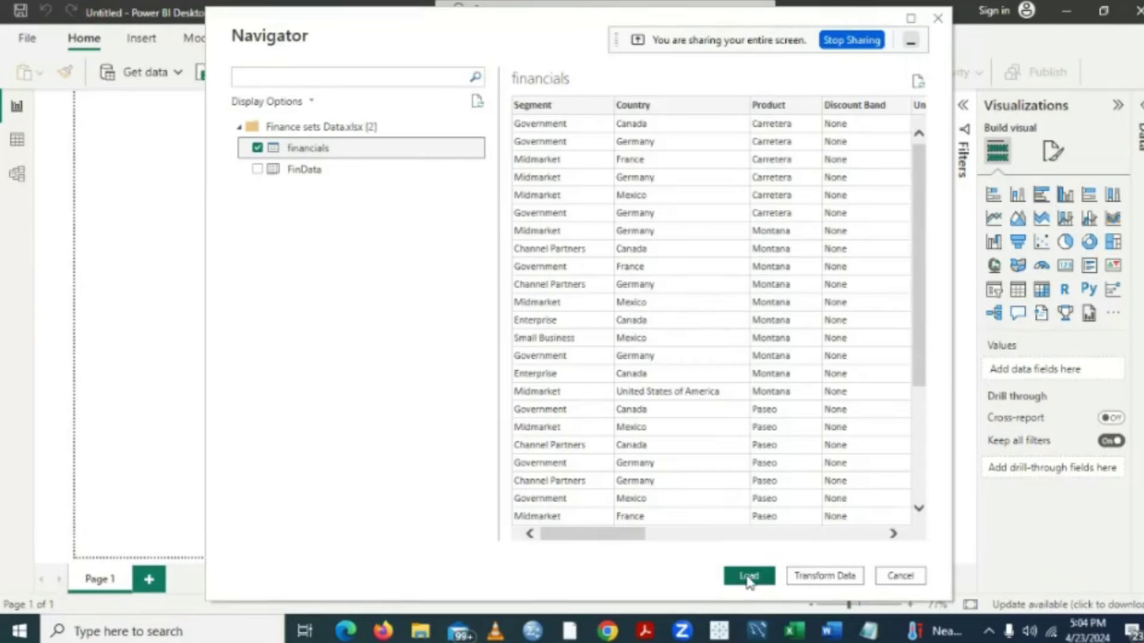
click(825, 576)
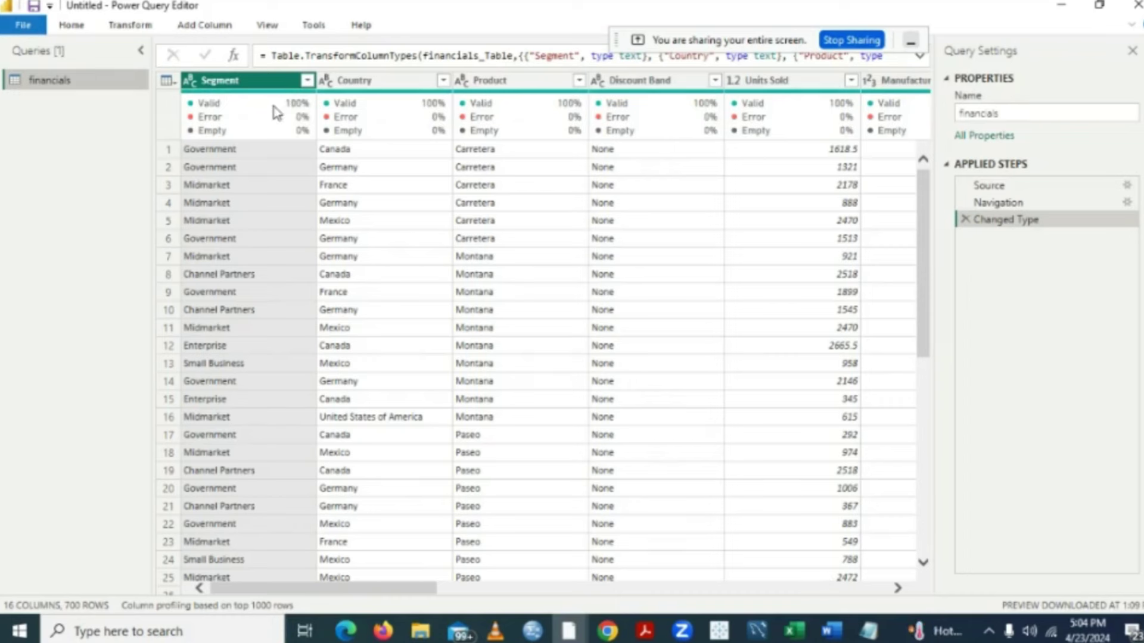
mouse_move(363, 113)
click(897, 588)
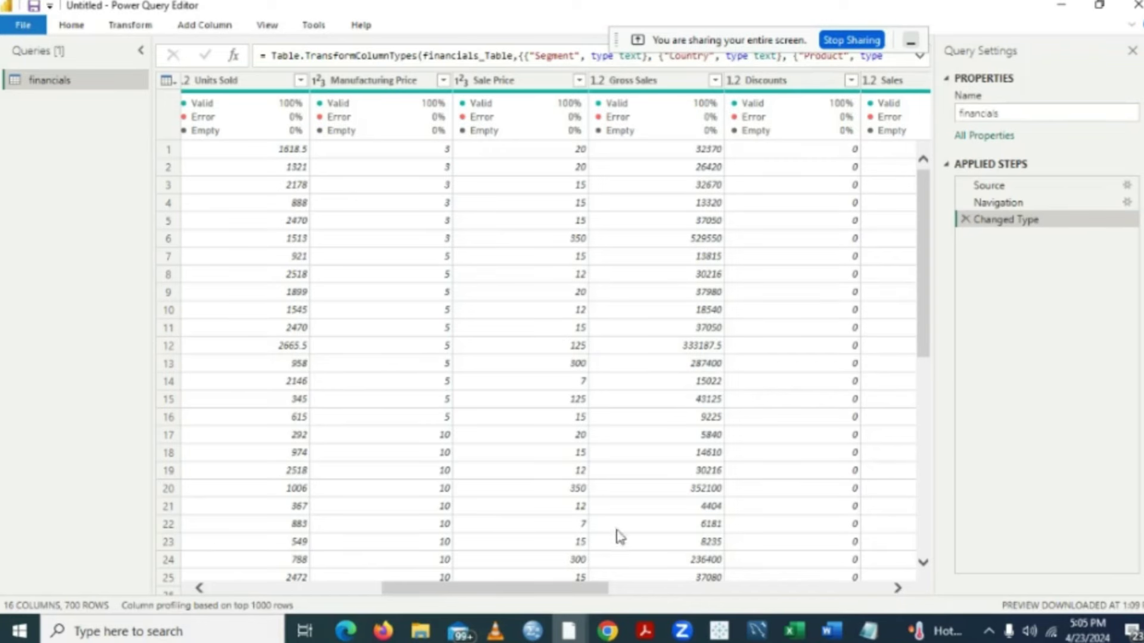
click(899, 590)
click(899, 590)
click(898, 590)
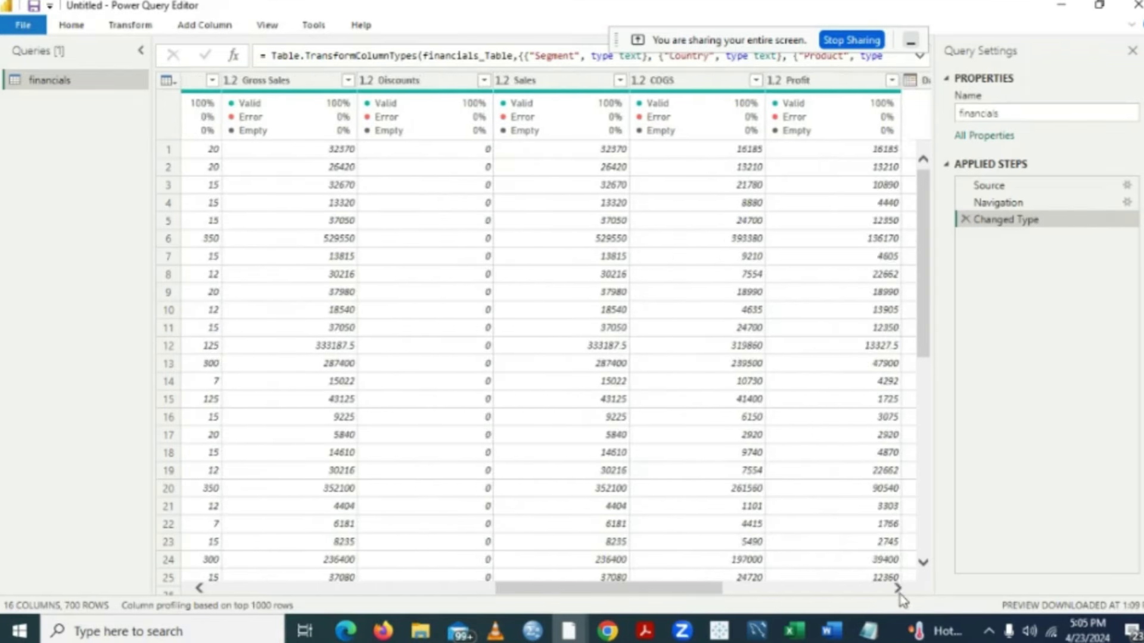
click(898, 590)
click(898, 590)
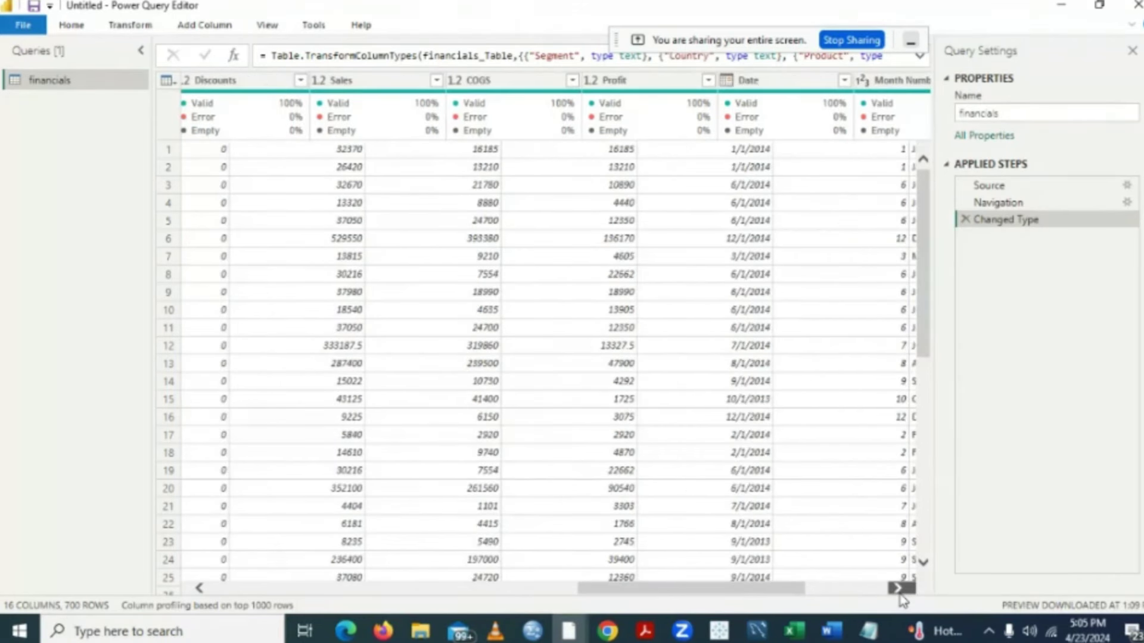
click(899, 590)
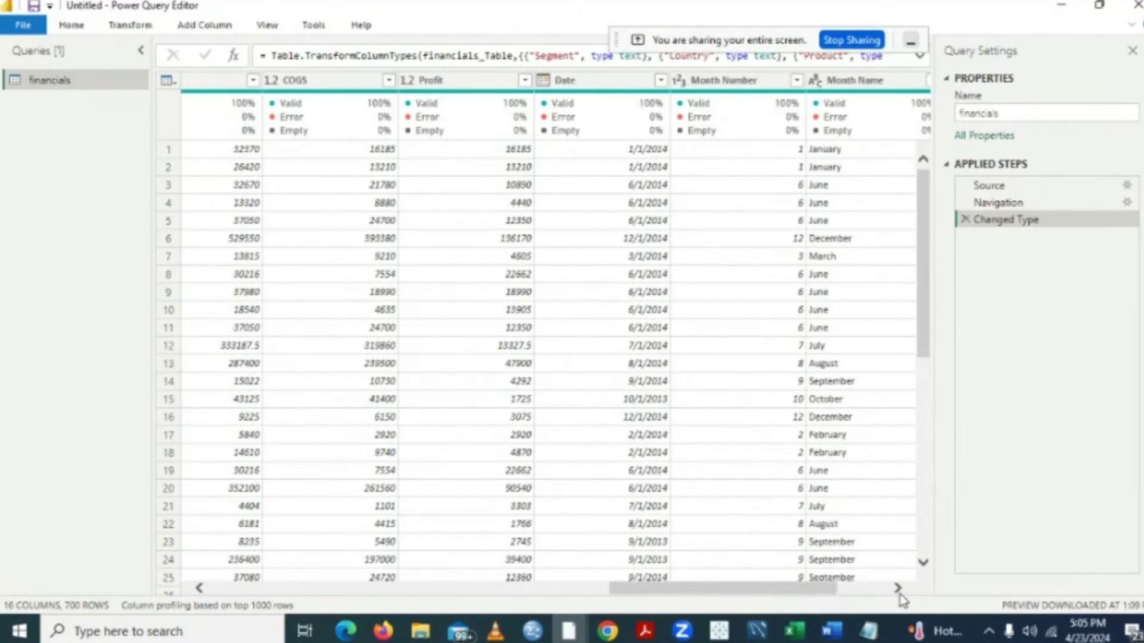
click(898, 590)
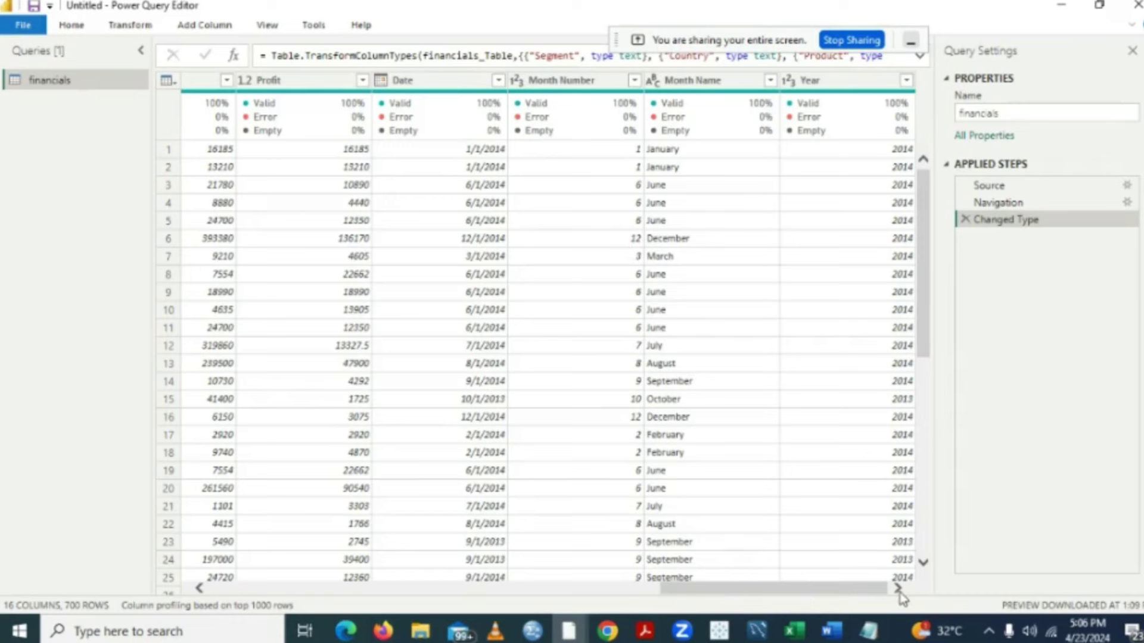
click(575, 87)
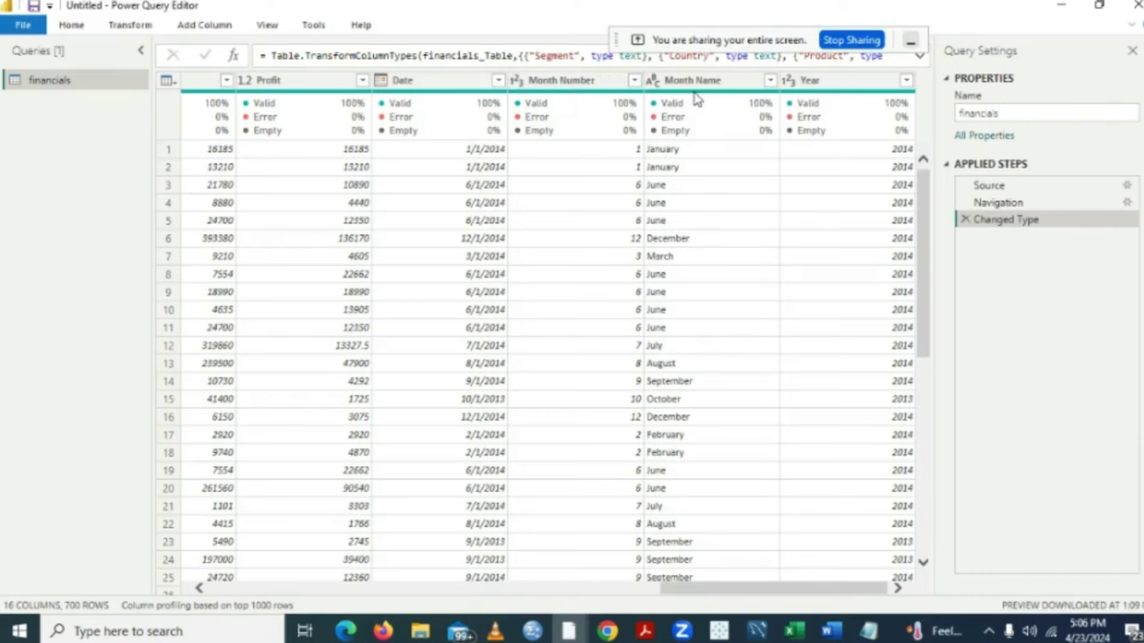
mouse_move(699, 98)
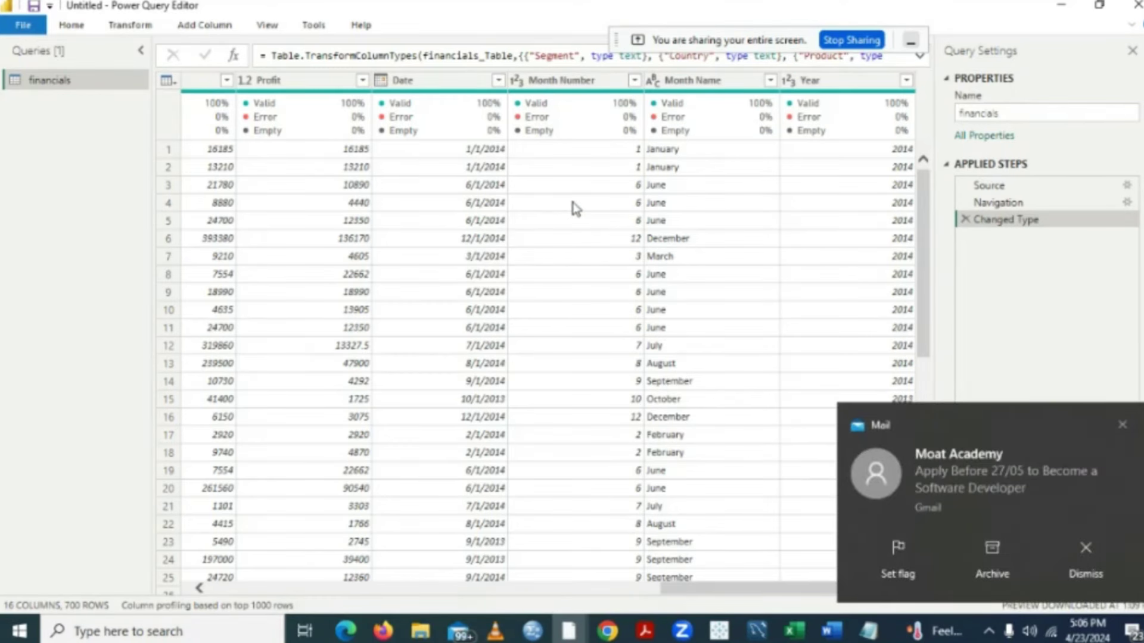
- Multi-select Month Number, Month Name and Year and remove them, leaving 13 columns
click(565, 82)
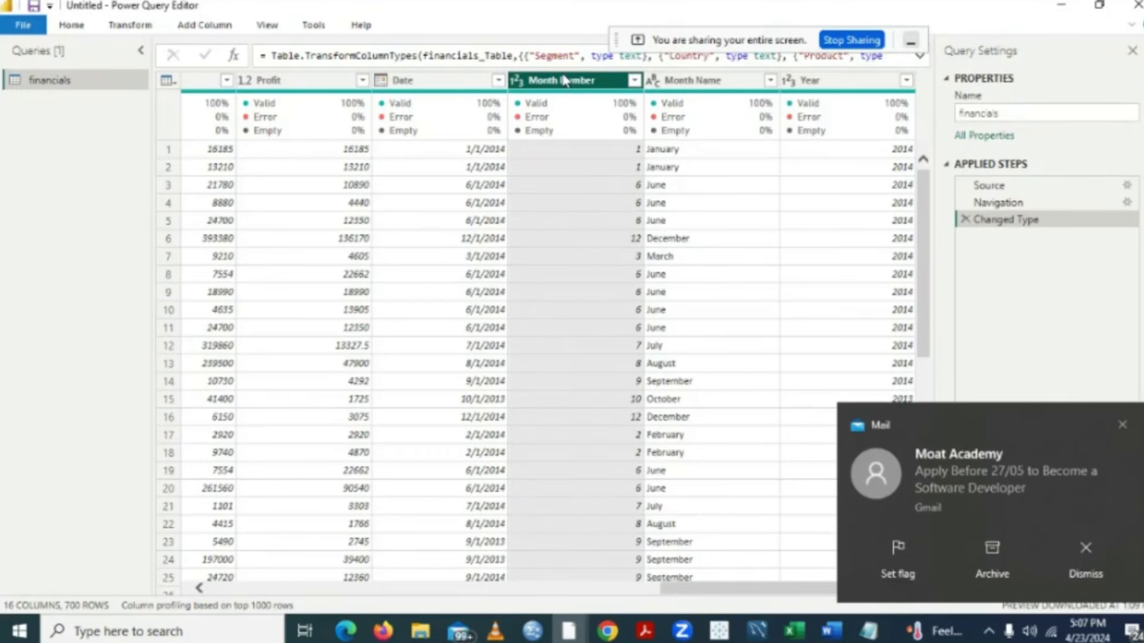
ctrl+click(691, 83)
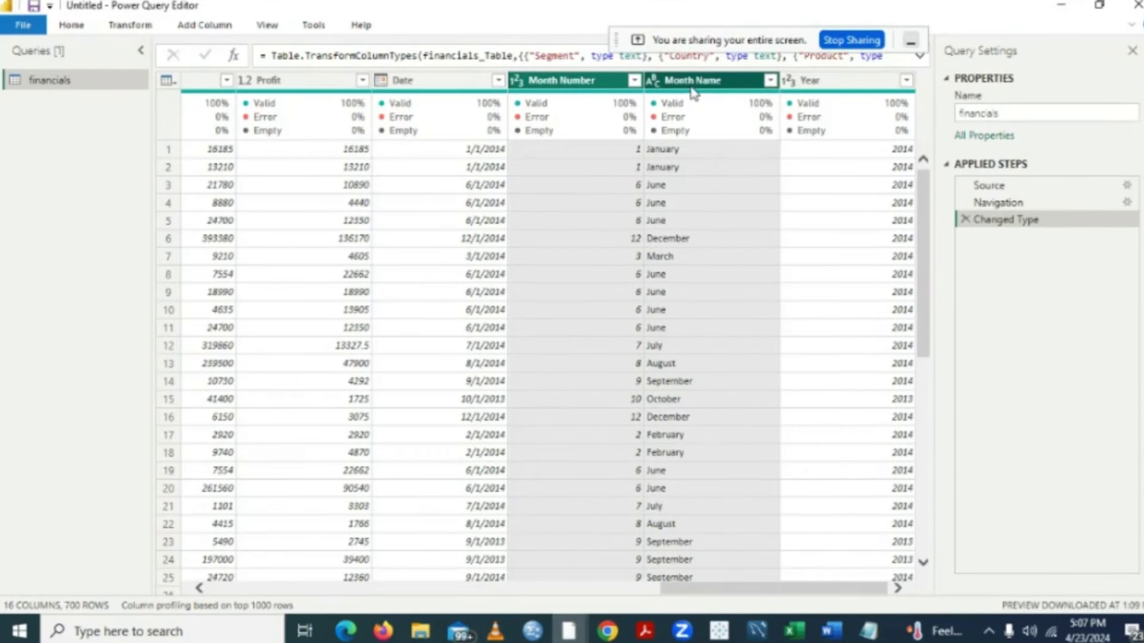
ctrl+click(824, 88)
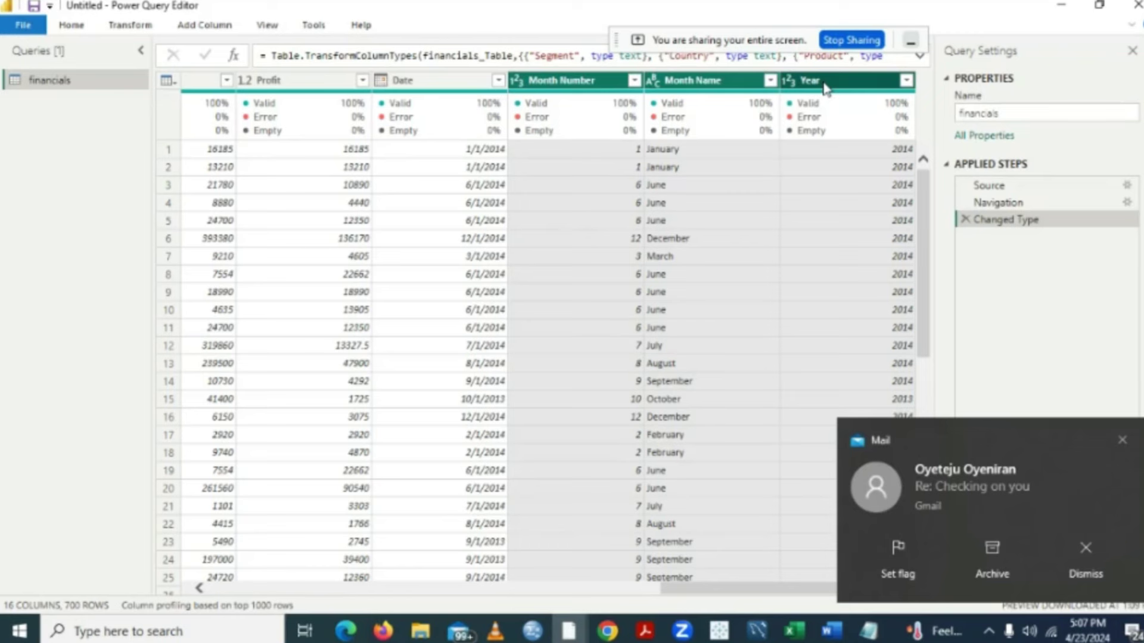
click(71, 25)
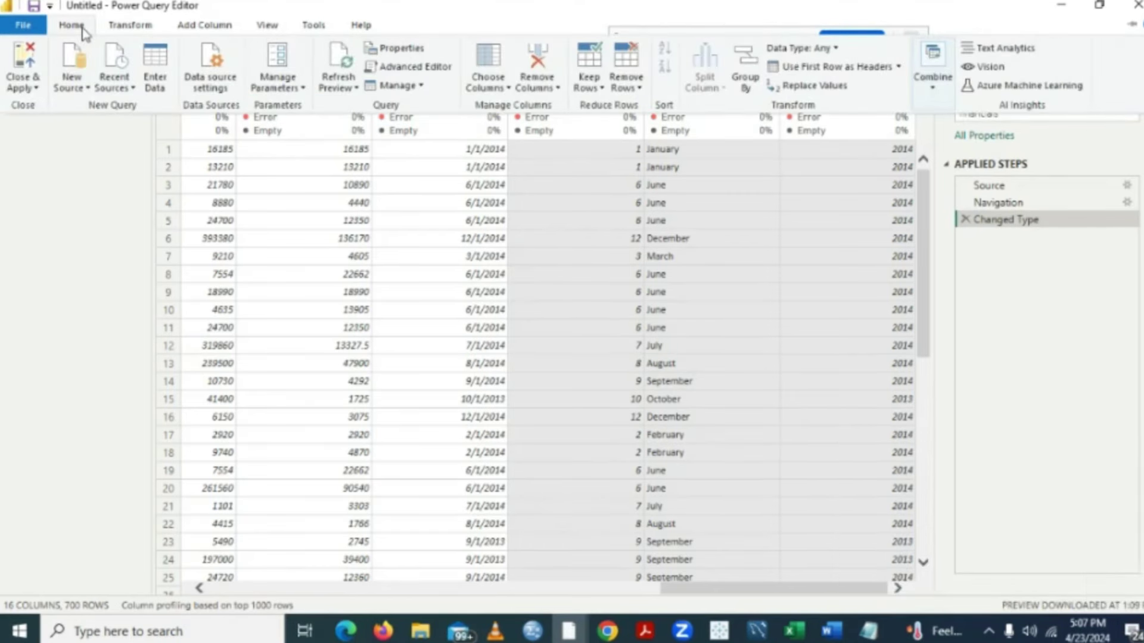
click(558, 90)
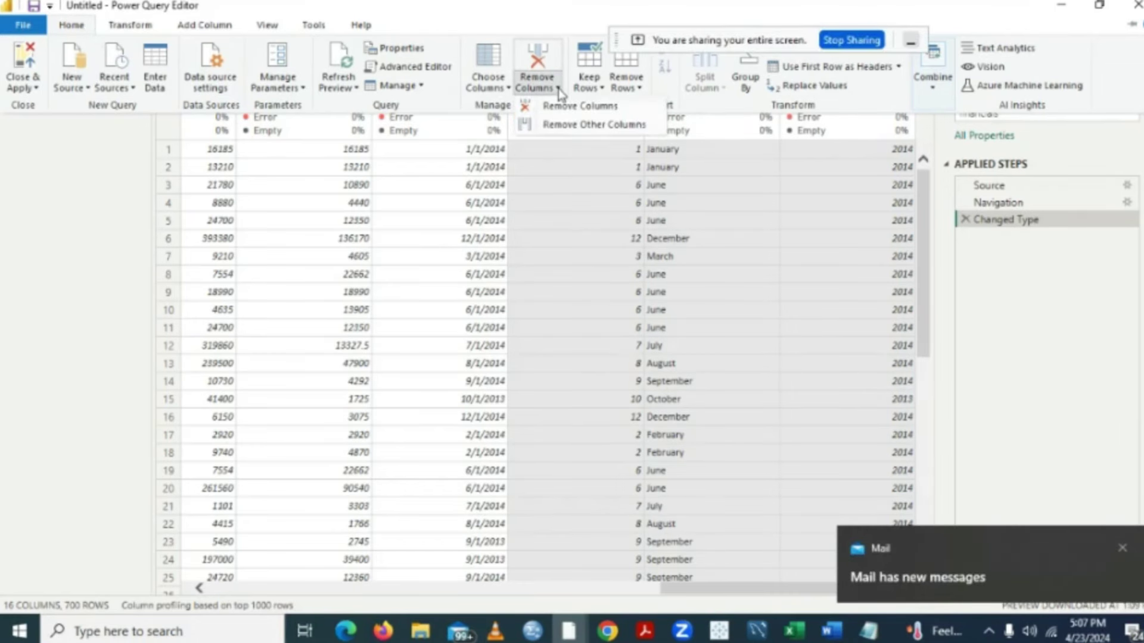
click(564, 110)
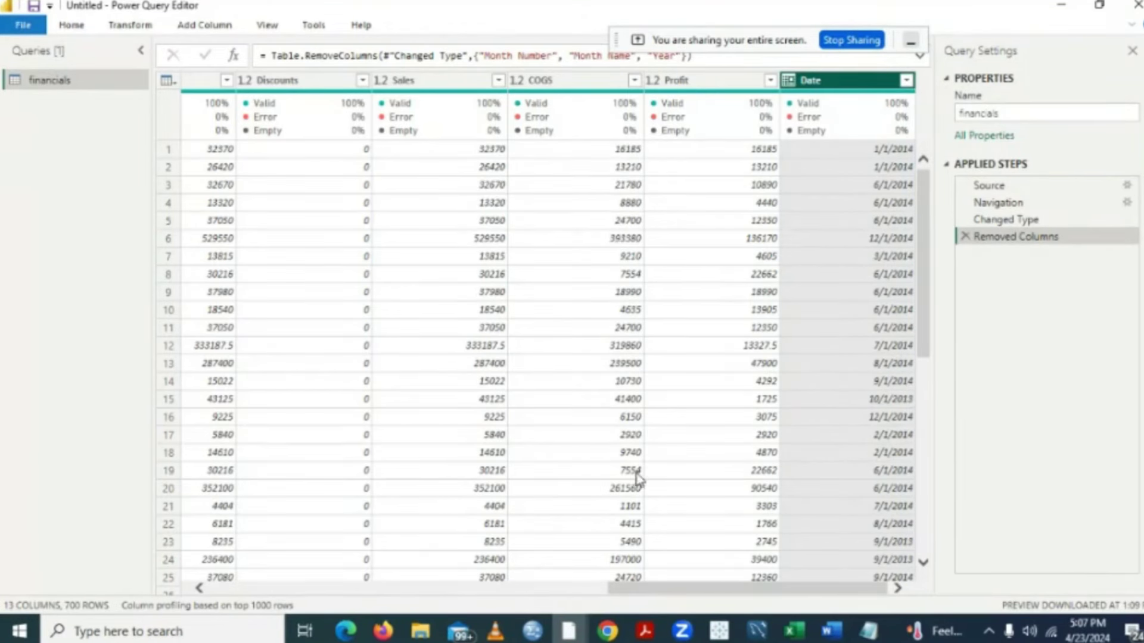
click(199, 590)
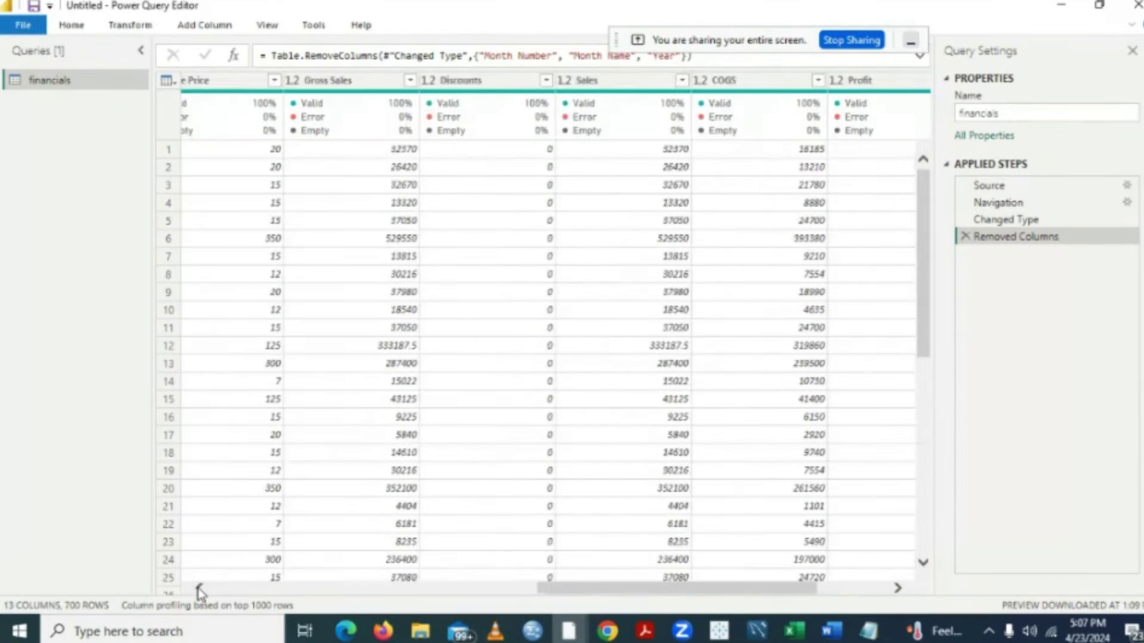
click(199, 590)
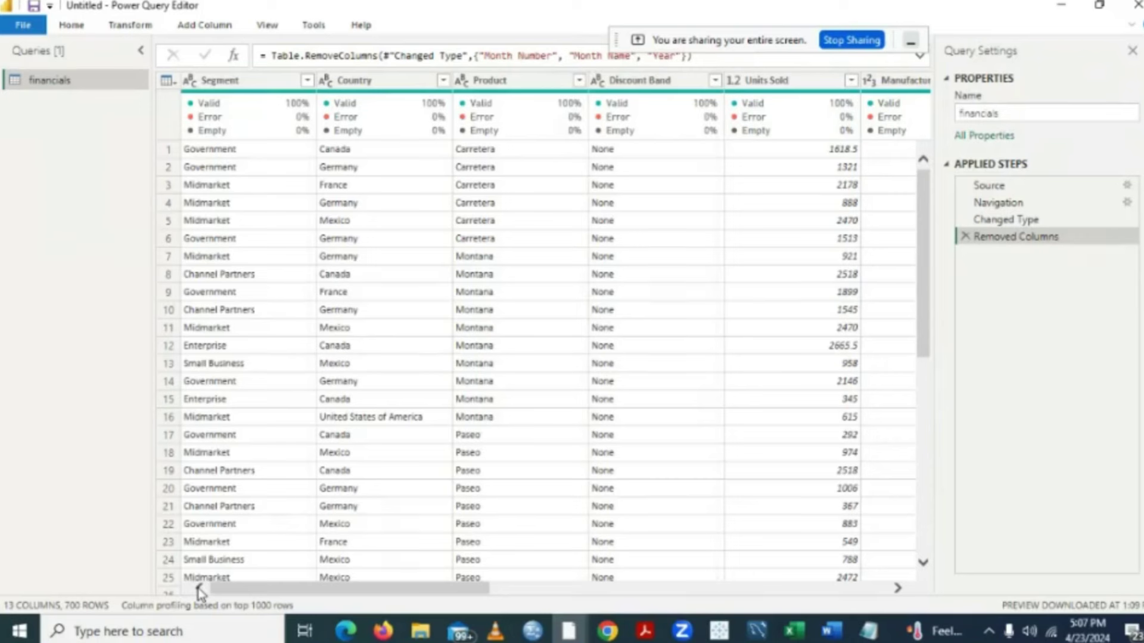
mouse_move(441, 138)
click(898, 589)
click(898, 589)
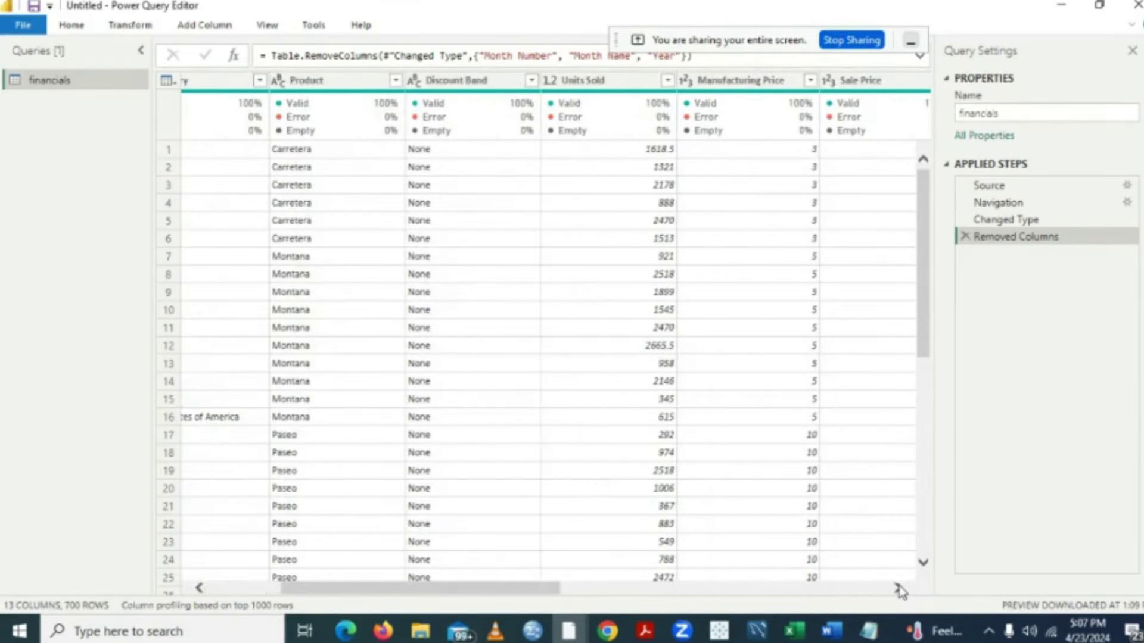
click(899, 589)
click(899, 589)
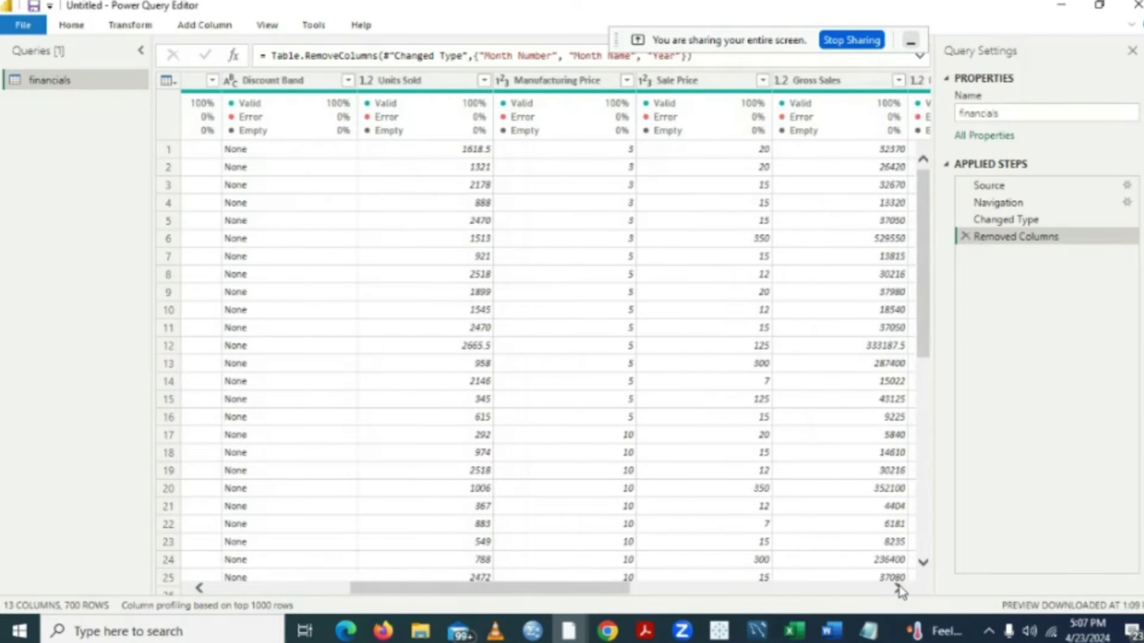
click(898, 588)
click(898, 588)
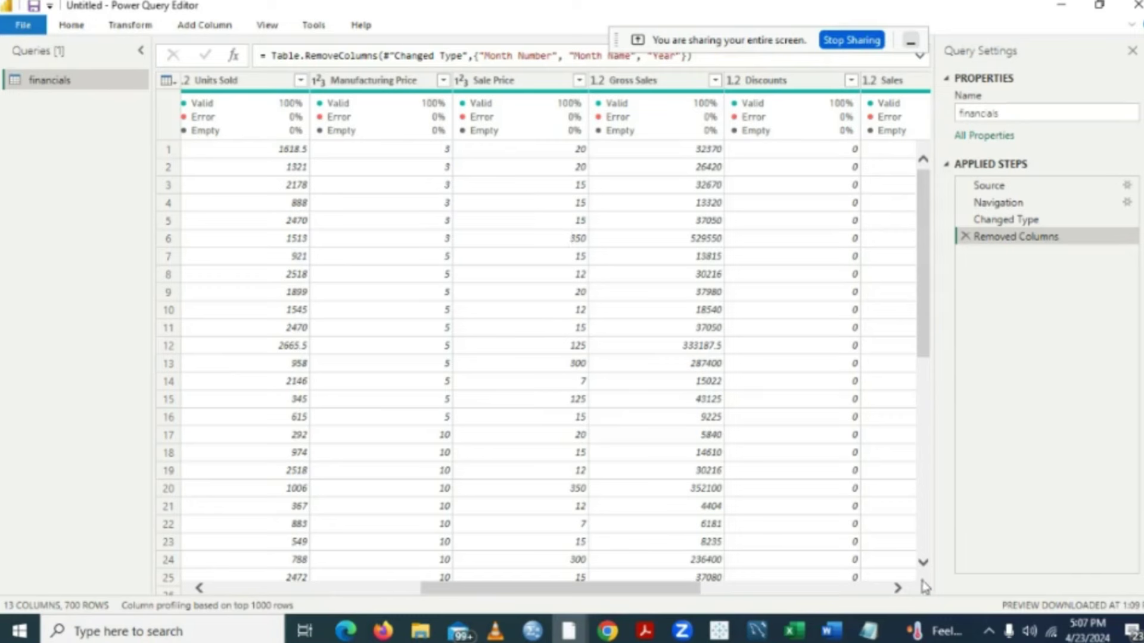
click(898, 588)
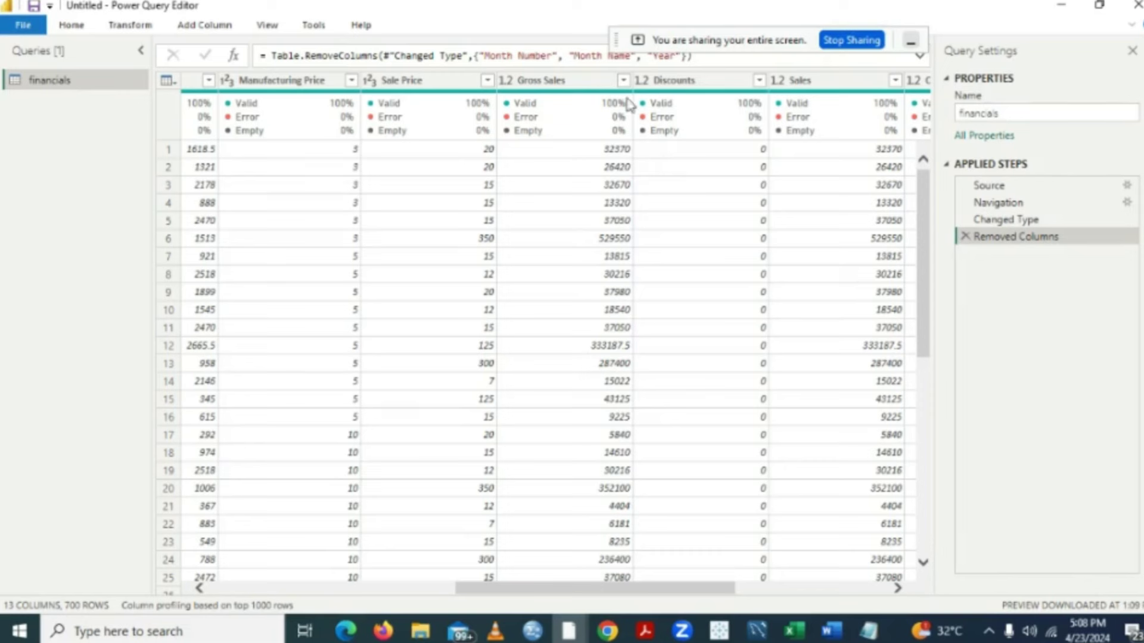
- Remove the Sales column using its right-click menu, leaving 12 columns
click(563, 87)
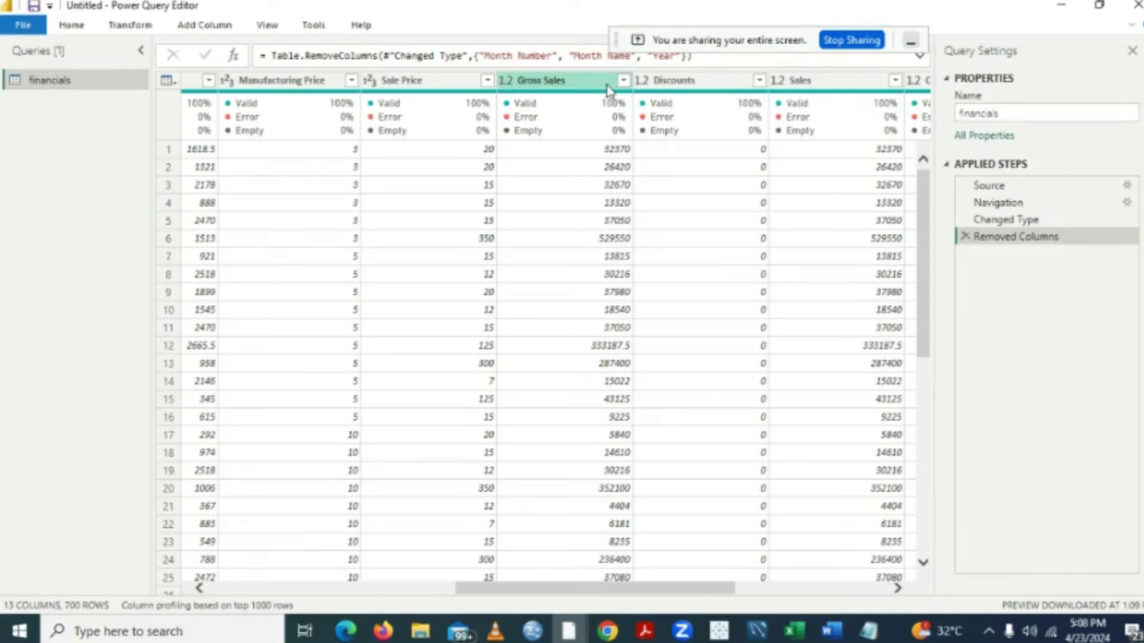
click(816, 89)
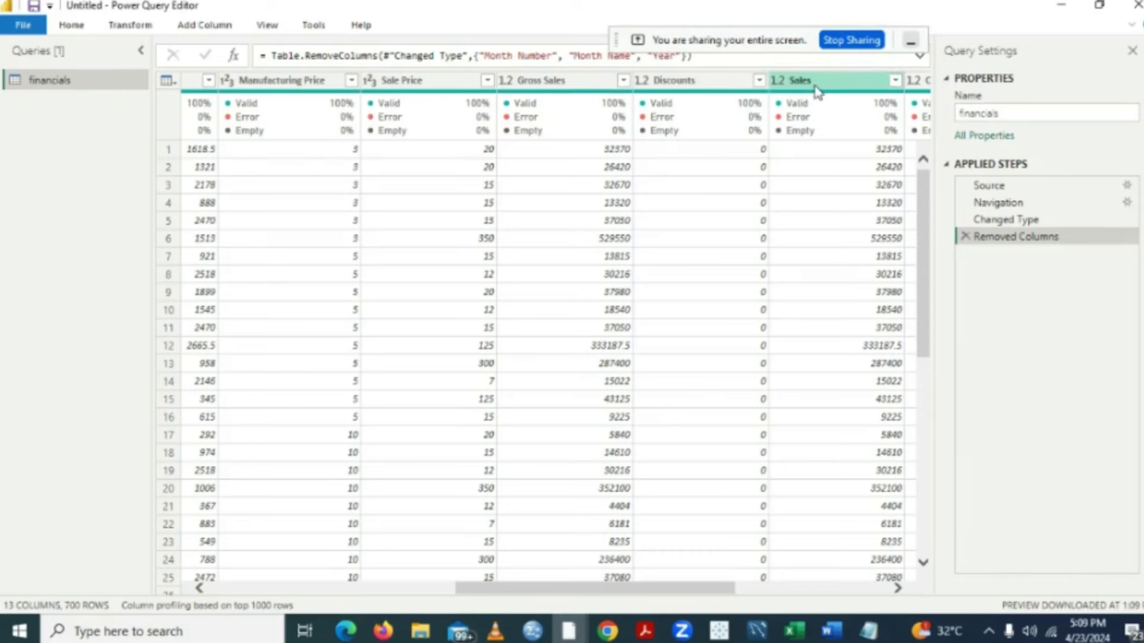
click(816, 89)
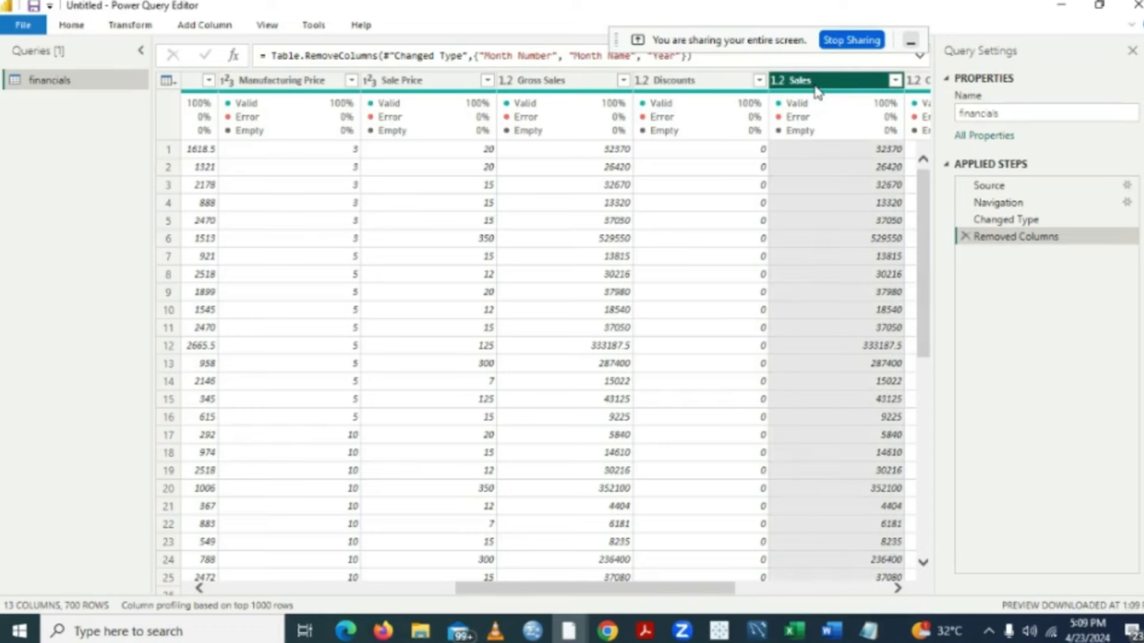
right_click(816, 89)
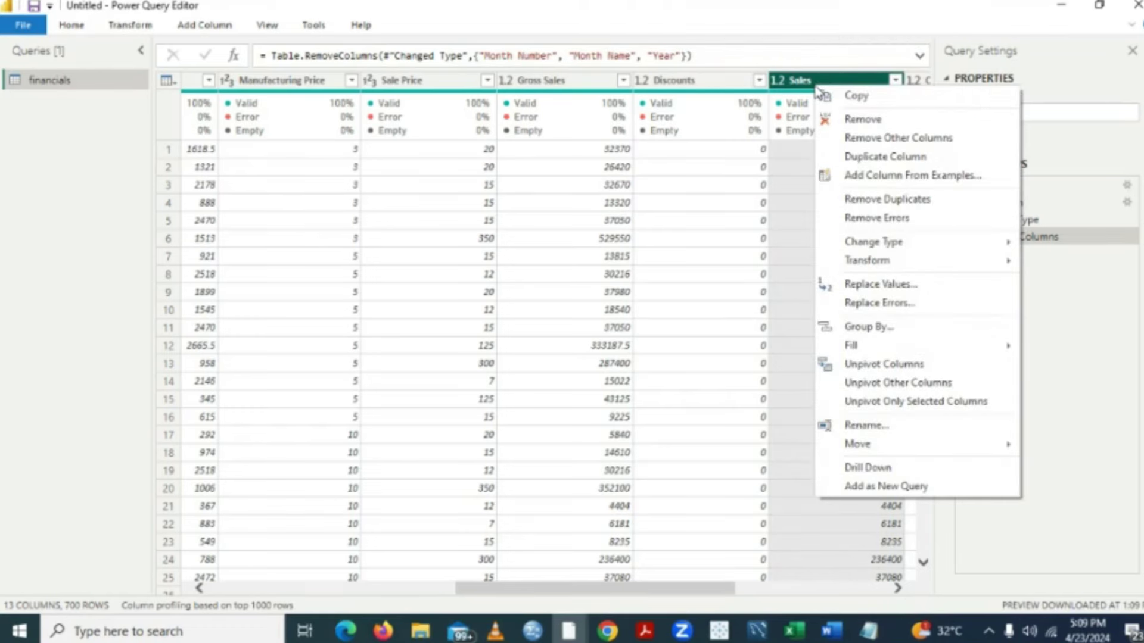
click(855, 121)
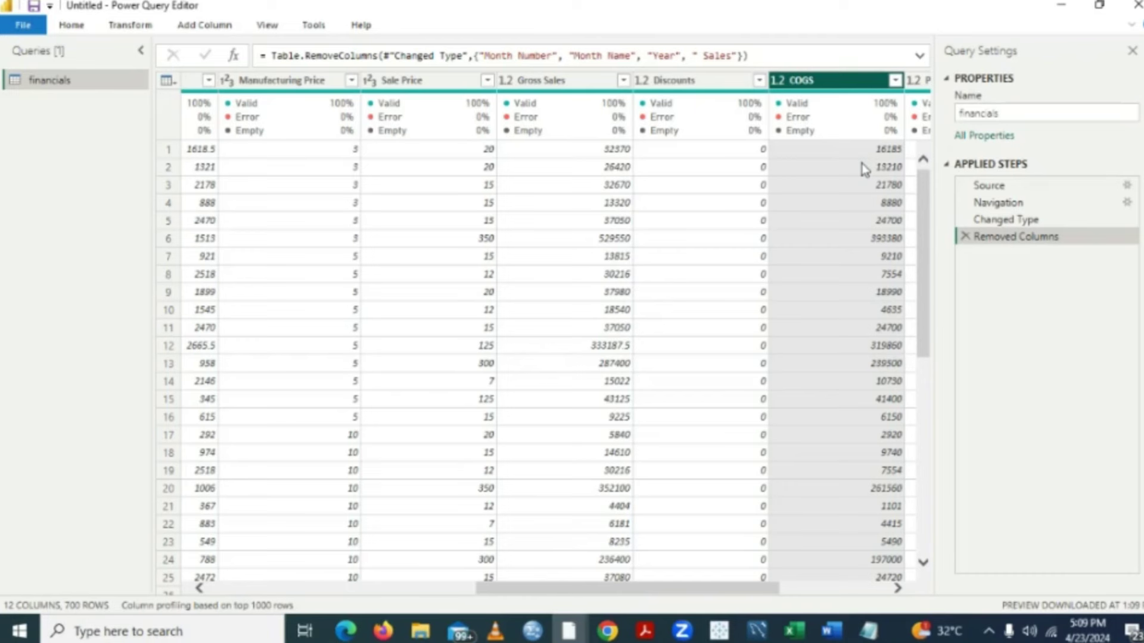
- Set Gross Sales, COGS, Sale Price and Profit to the fixed decimal currency type
click(507, 81)
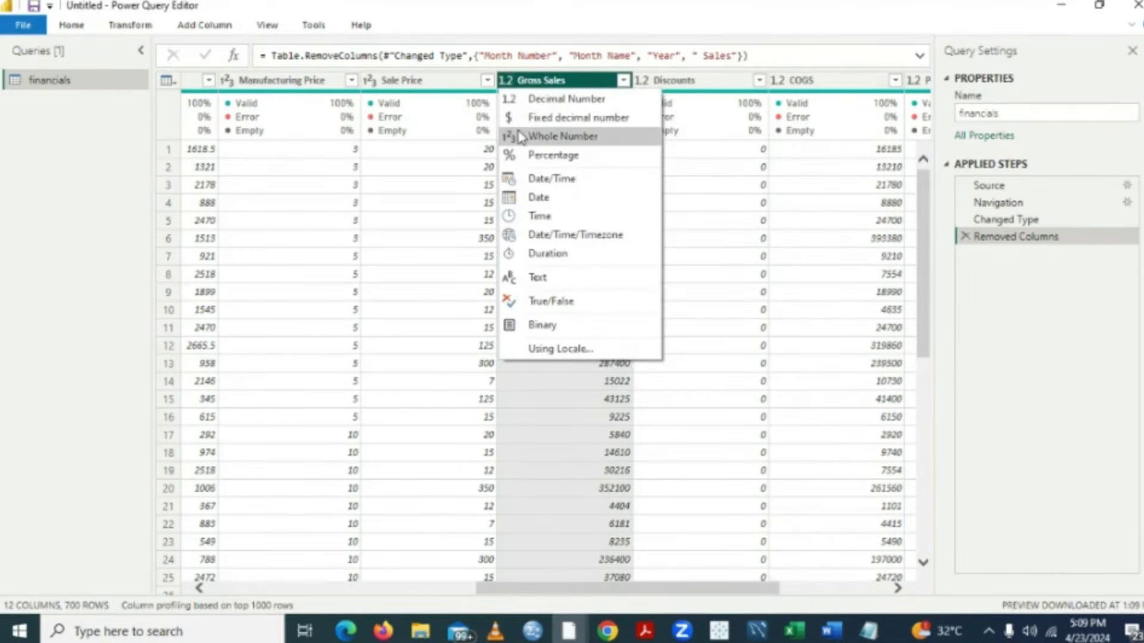
click(516, 118)
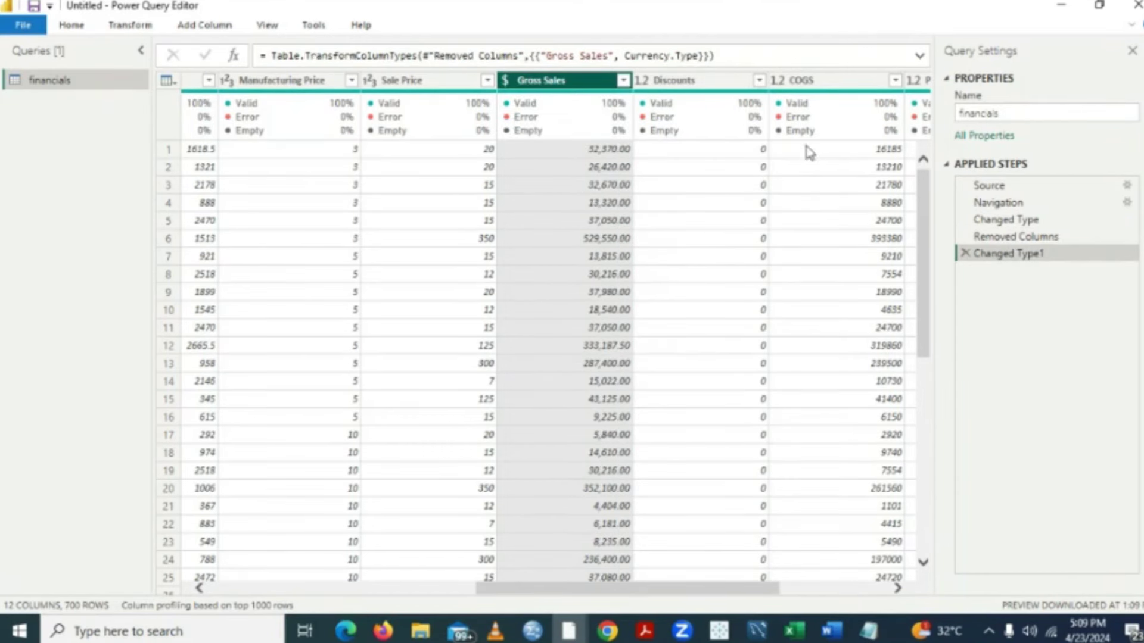
click(779, 80)
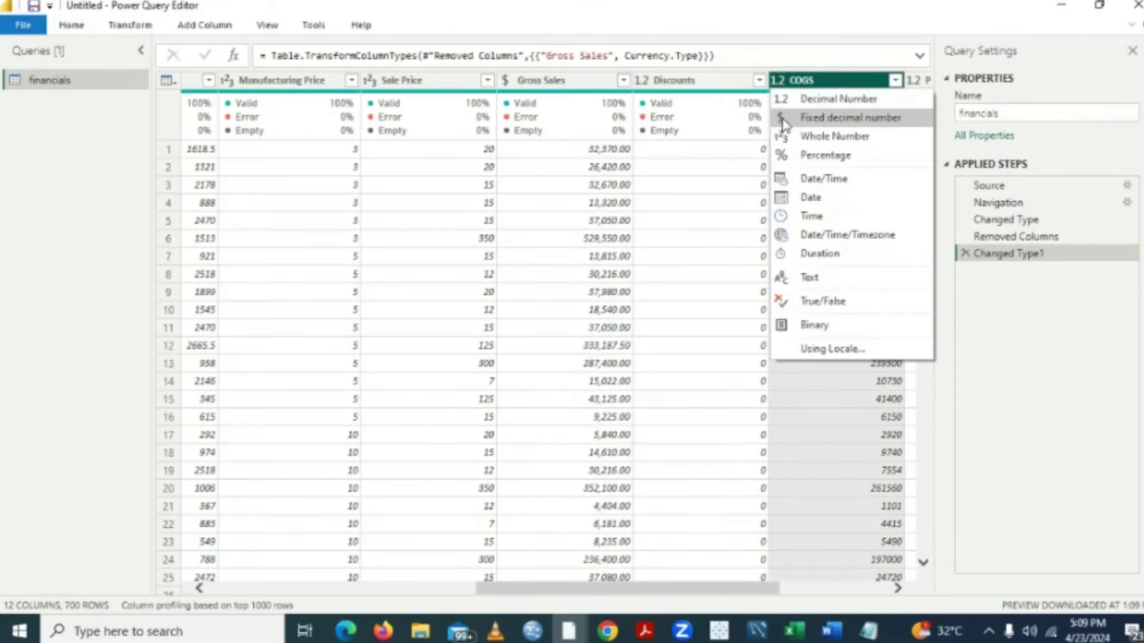
click(782, 118)
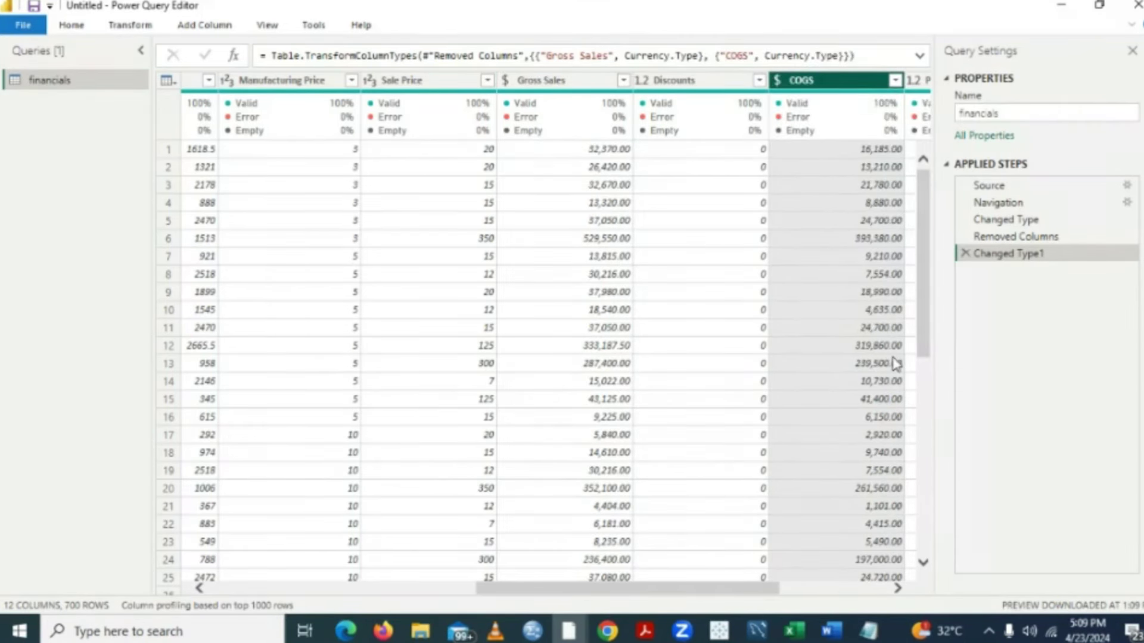
click(373, 87)
click(377, 113)
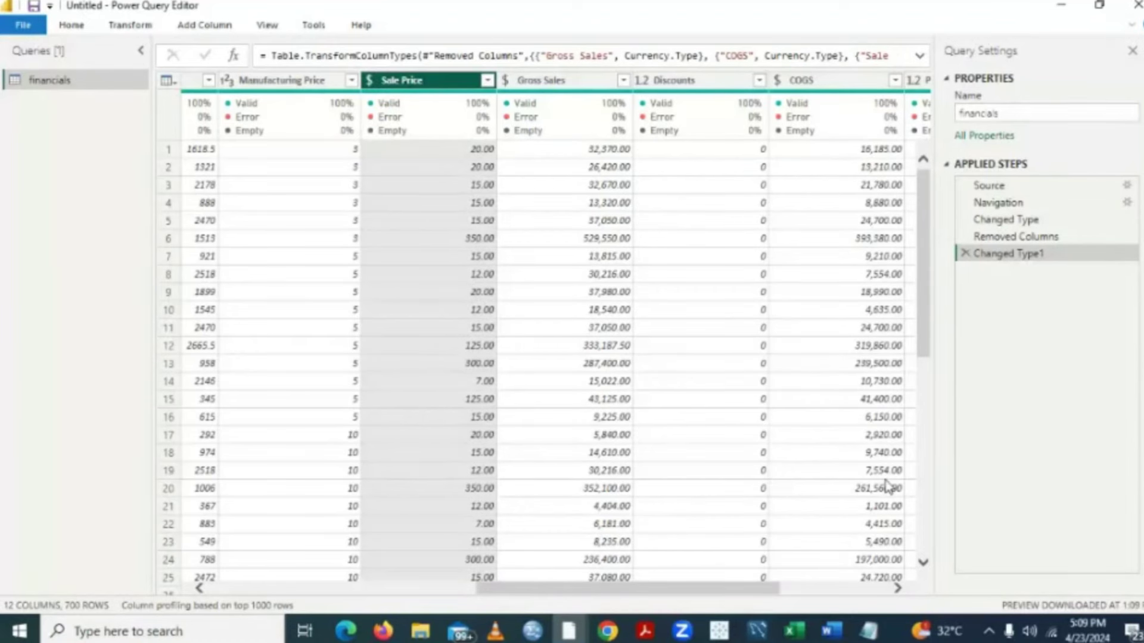
click(898, 587)
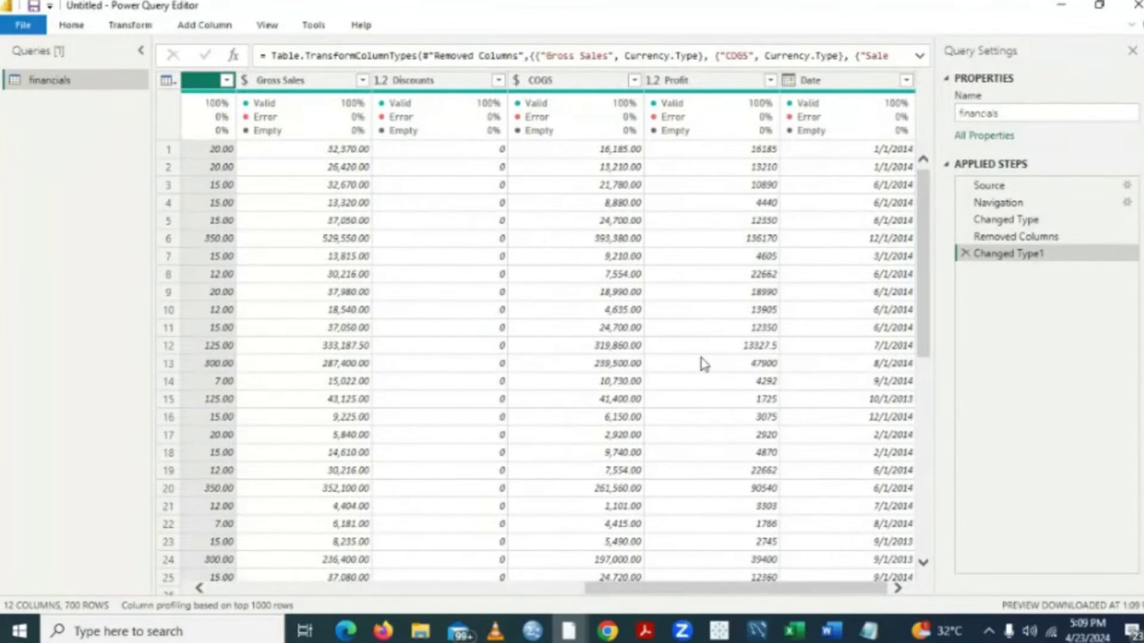
click(653, 80)
click(664, 118)
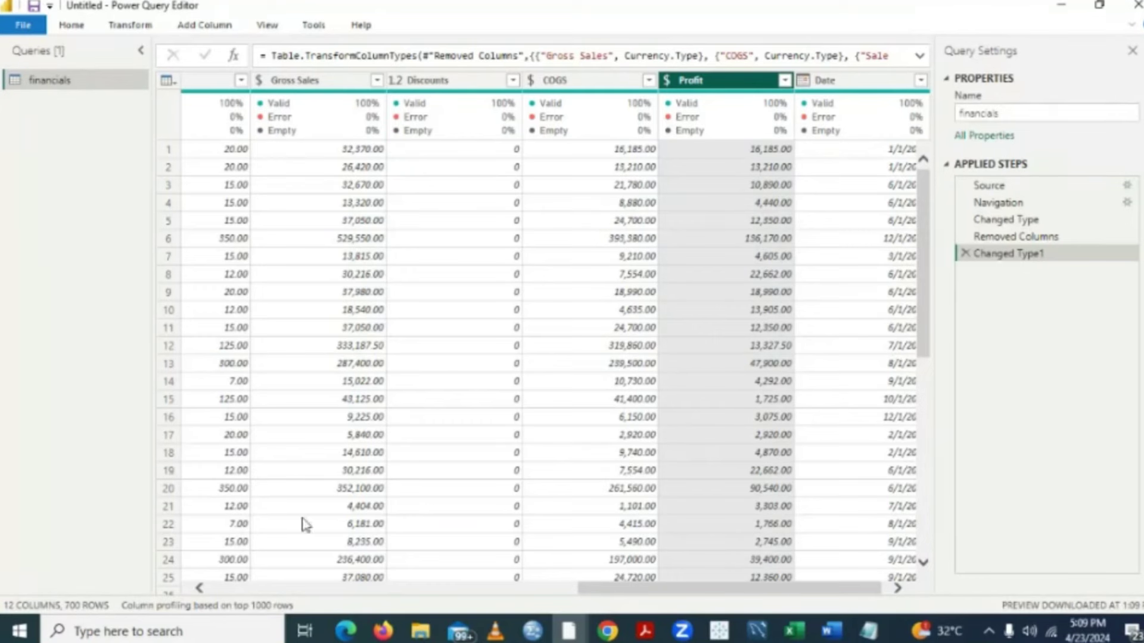
click(199, 589)
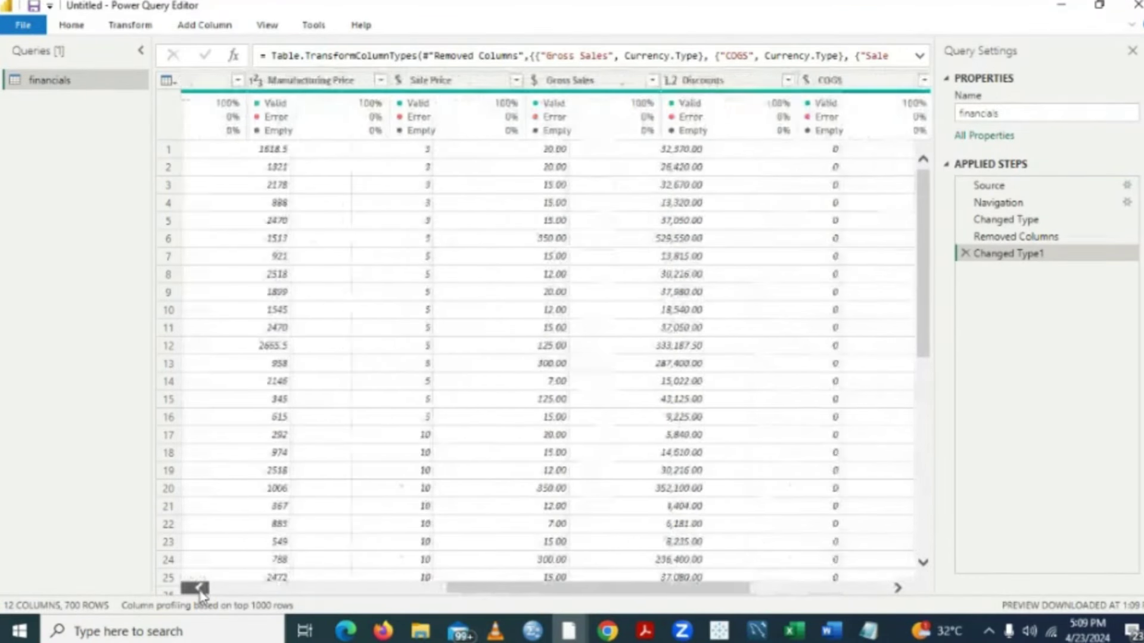
click(200, 590)
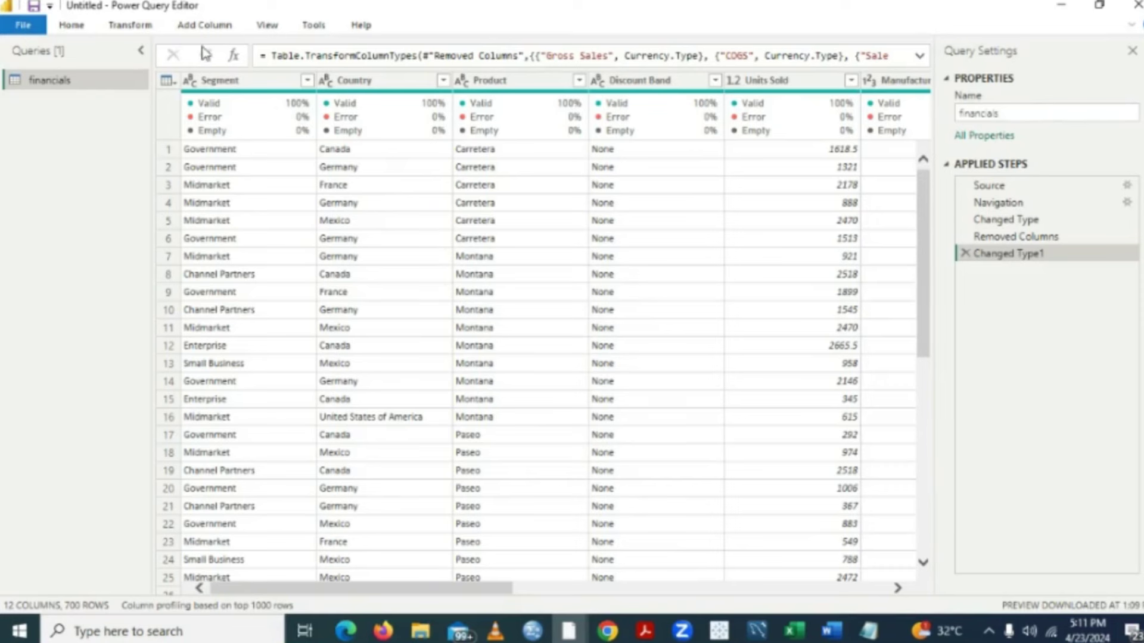
- Switch the Power Query Editor ribbon to the View tab
click(266, 26)
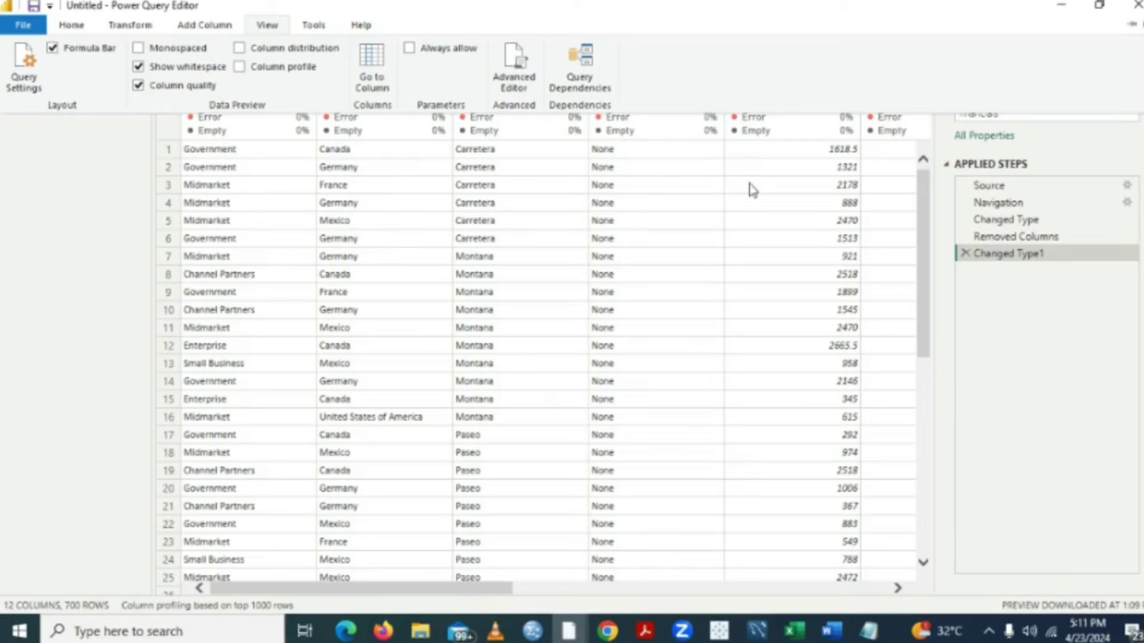
- Close & Apply the query changes to load the financials table into the report
click(74, 25)
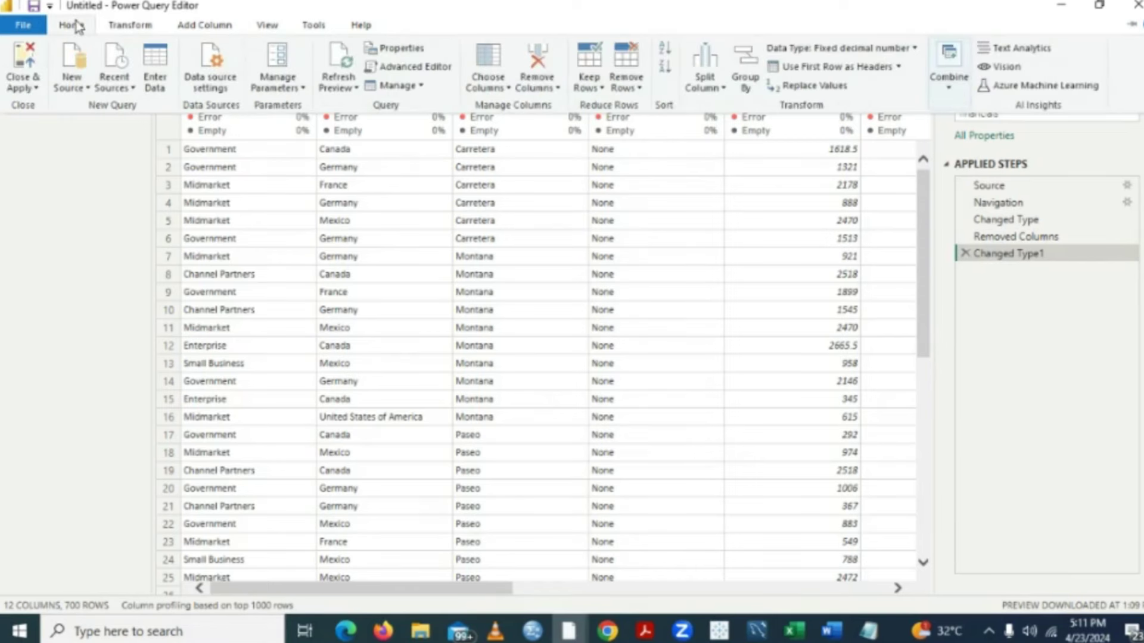
click(35, 89)
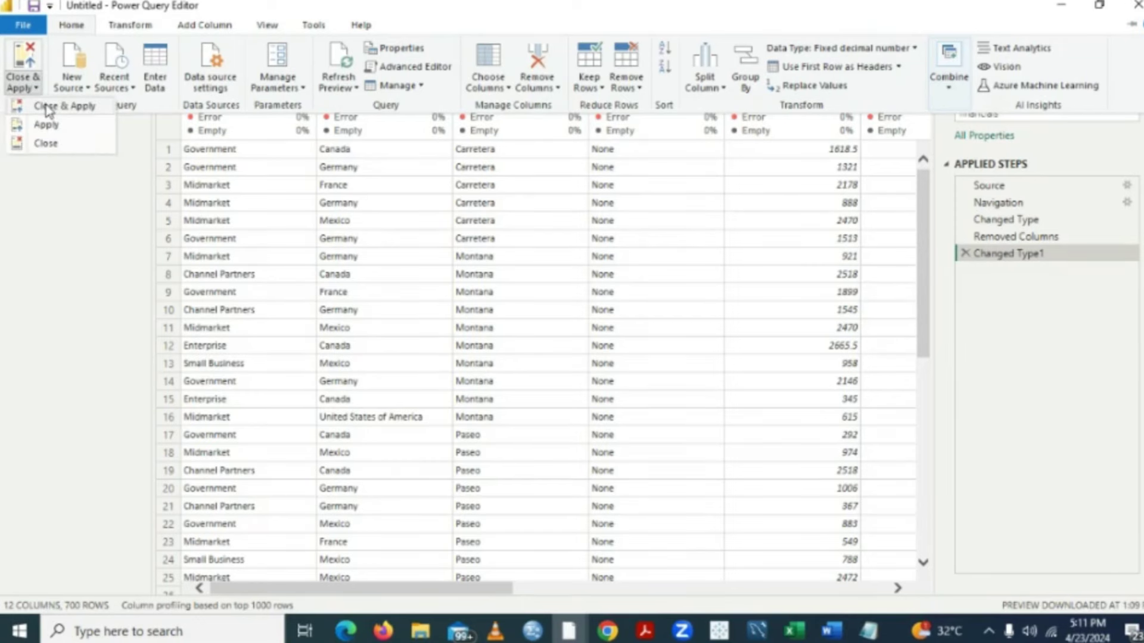
click(47, 110)
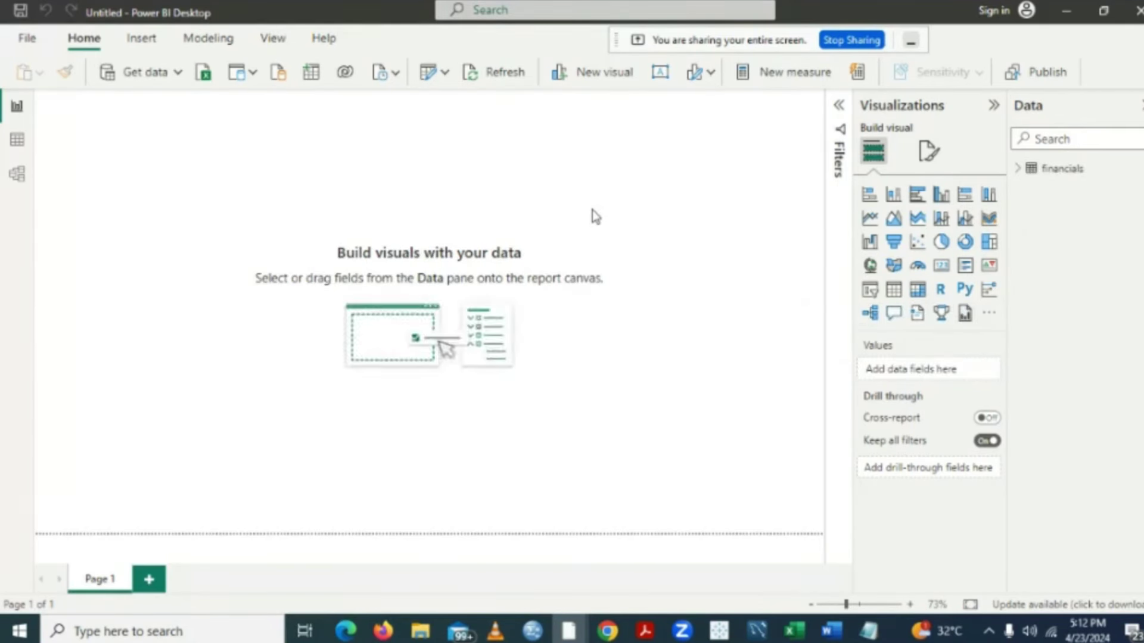
- Expand the financials table in the Data pane to reveal its 12 fields
click(1019, 171)
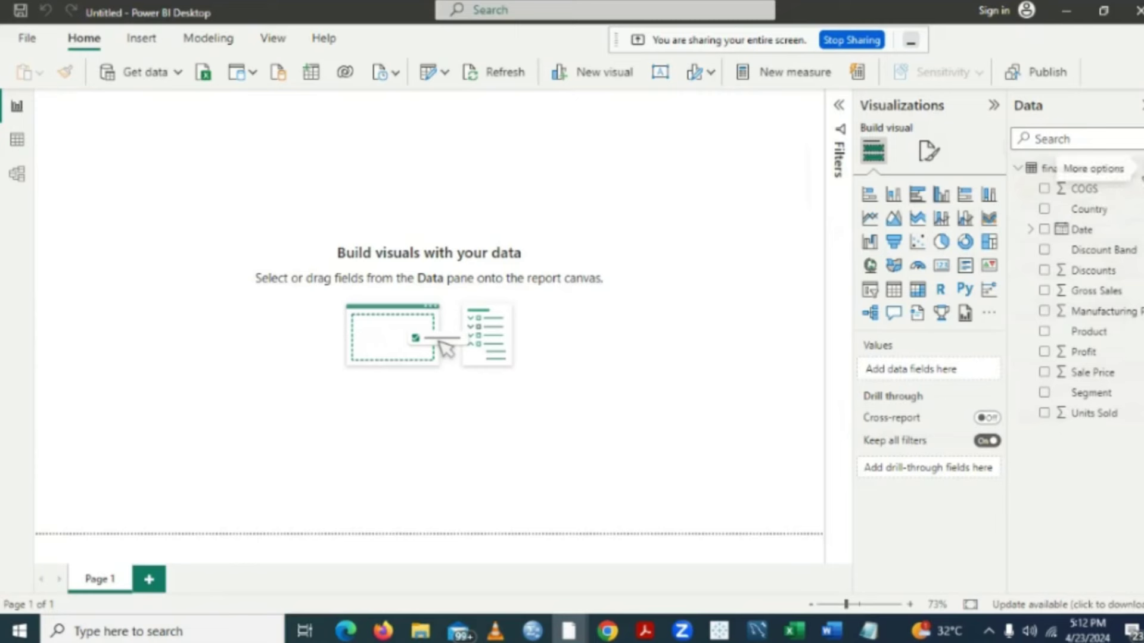
- Create a new measure in the financials table from the Profit field's options menu
click(1141, 168)
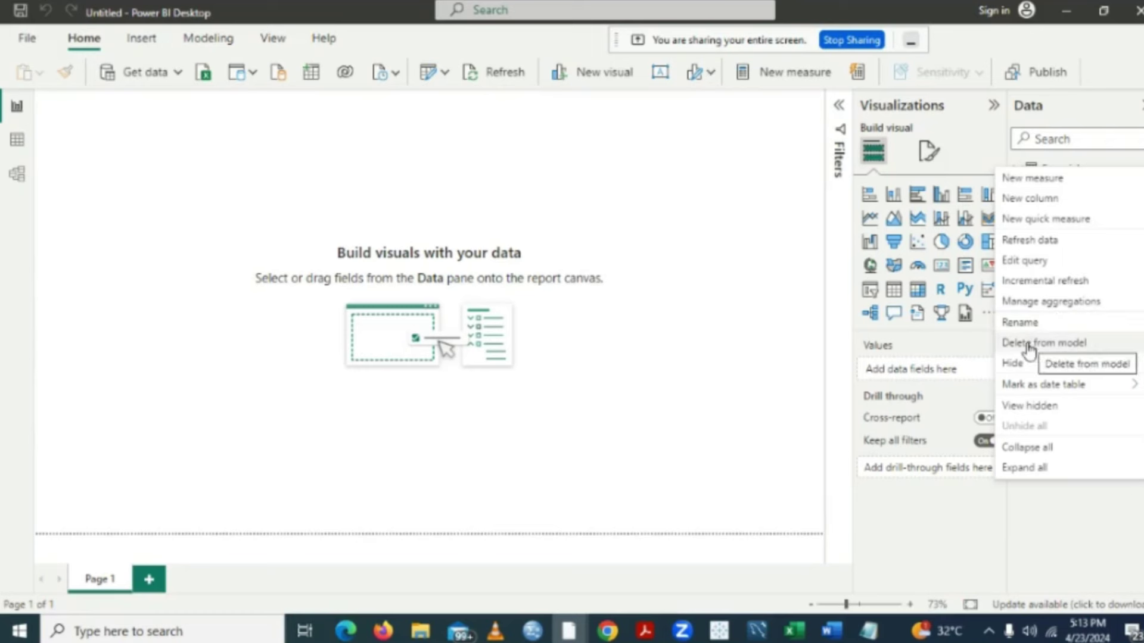
click(798, 217)
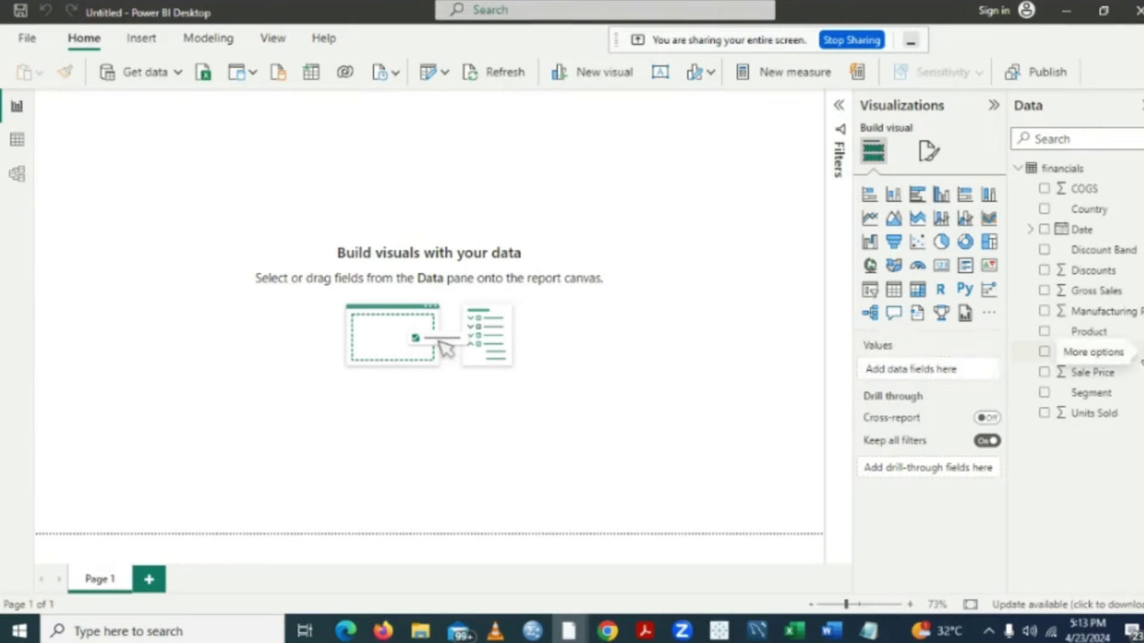
click(1141, 357)
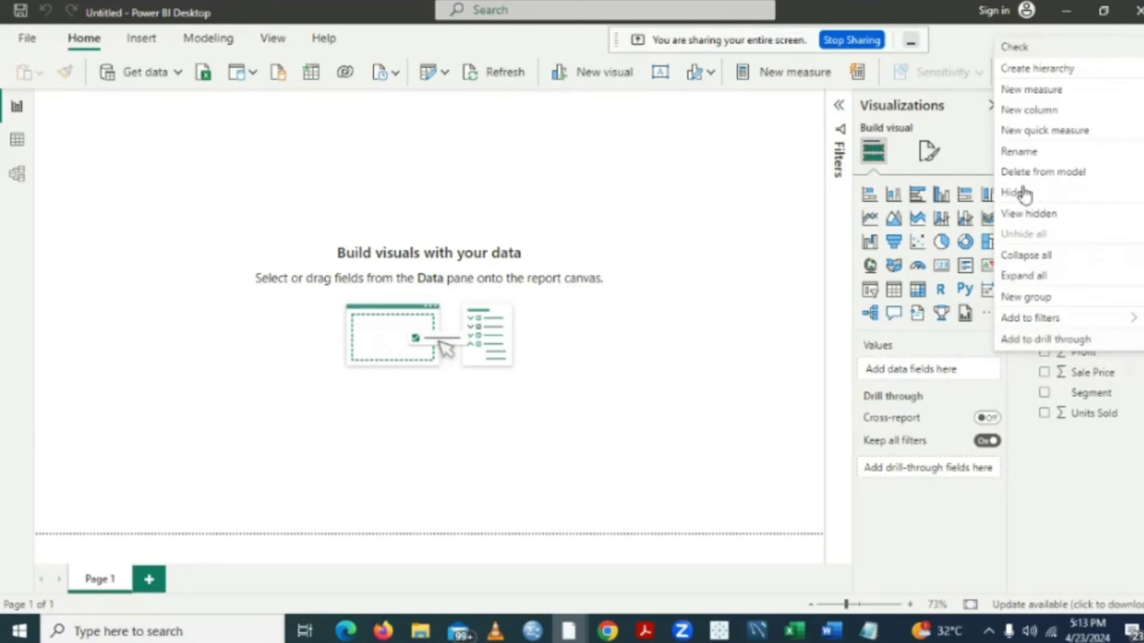
click(1024, 92)
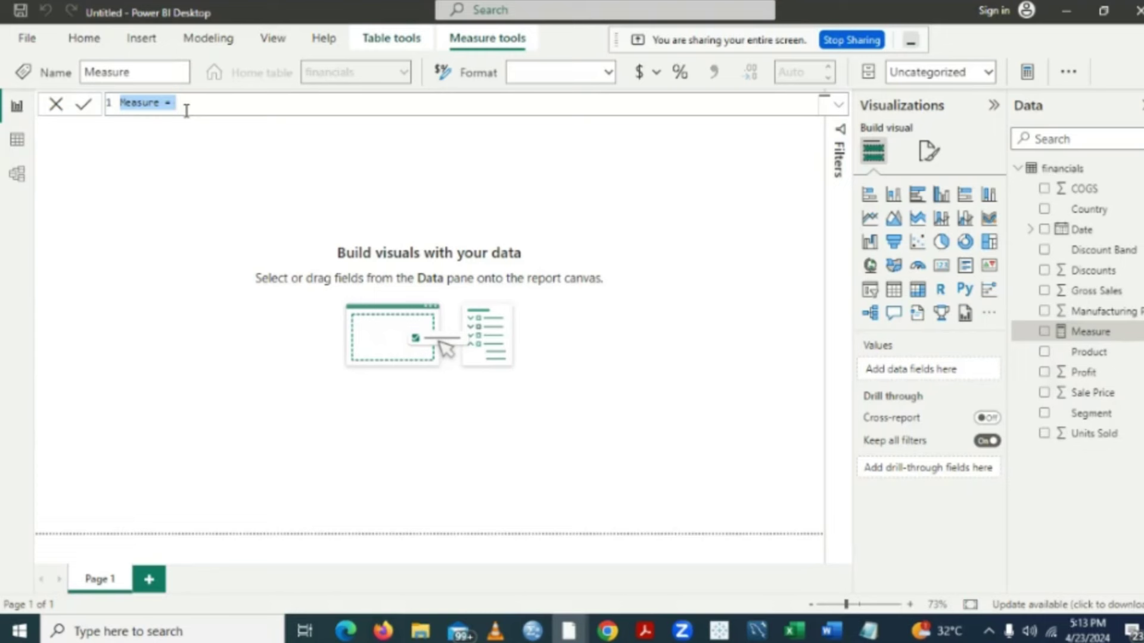
- Replace the placeholder with Average Profit = AVERAGE(financials[Profit]) and commit it
key(BackSpace)
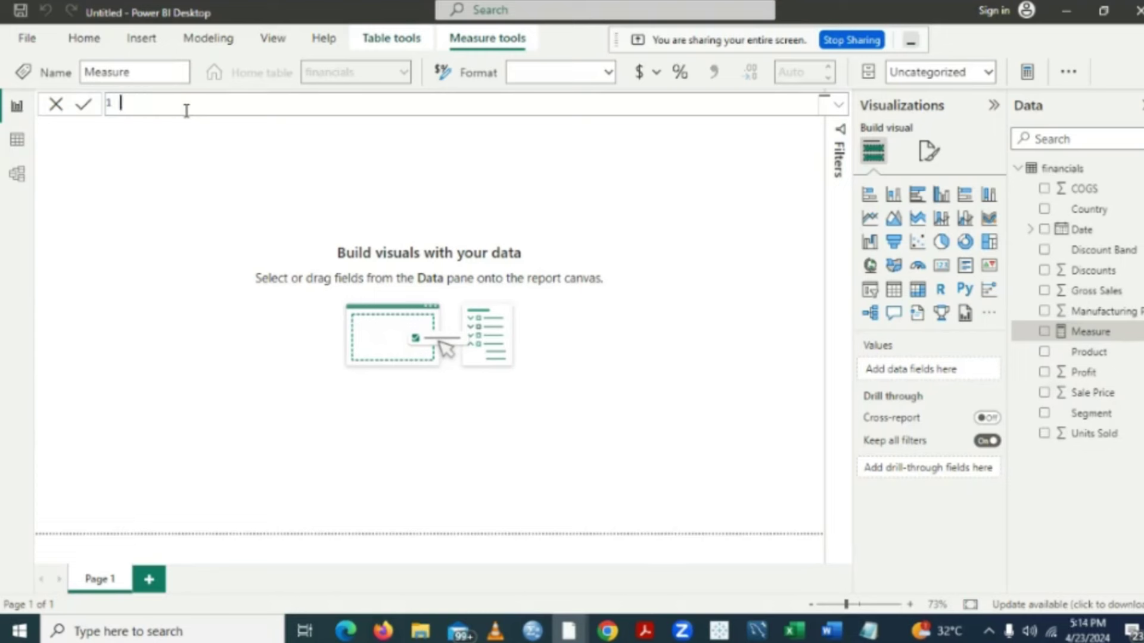
text(Average Profit = av)
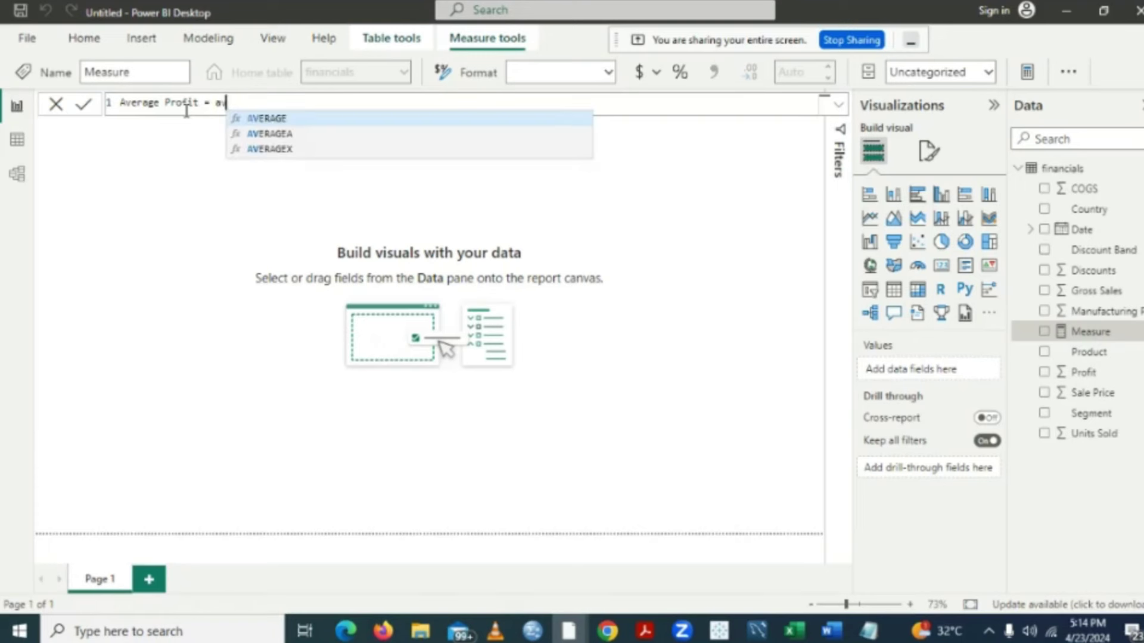
click(266, 119)
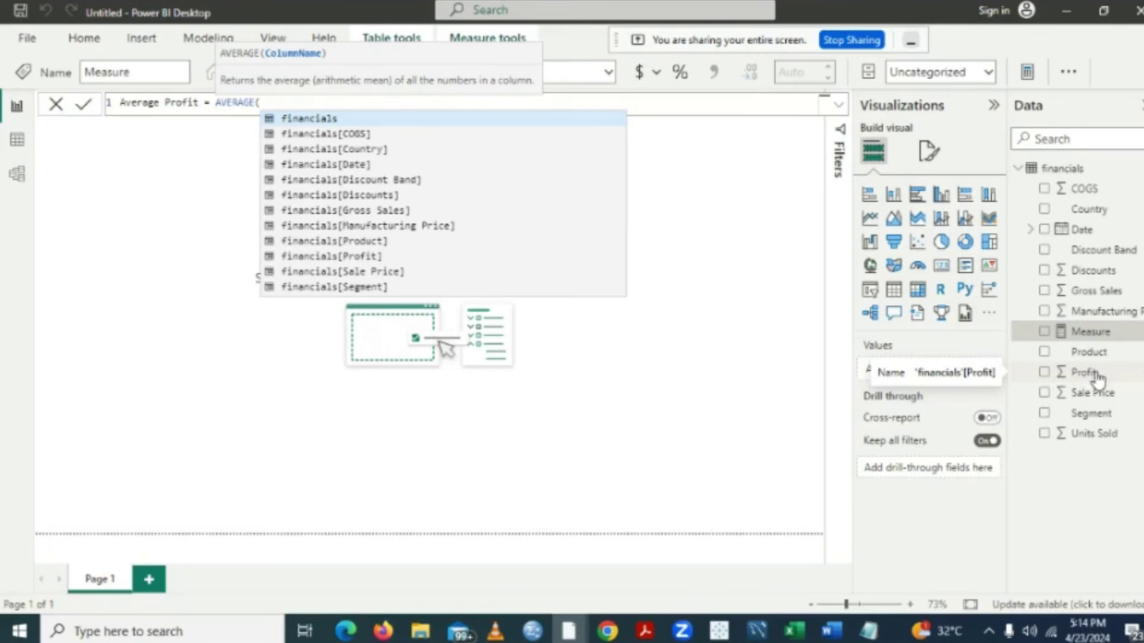
click(334, 257)
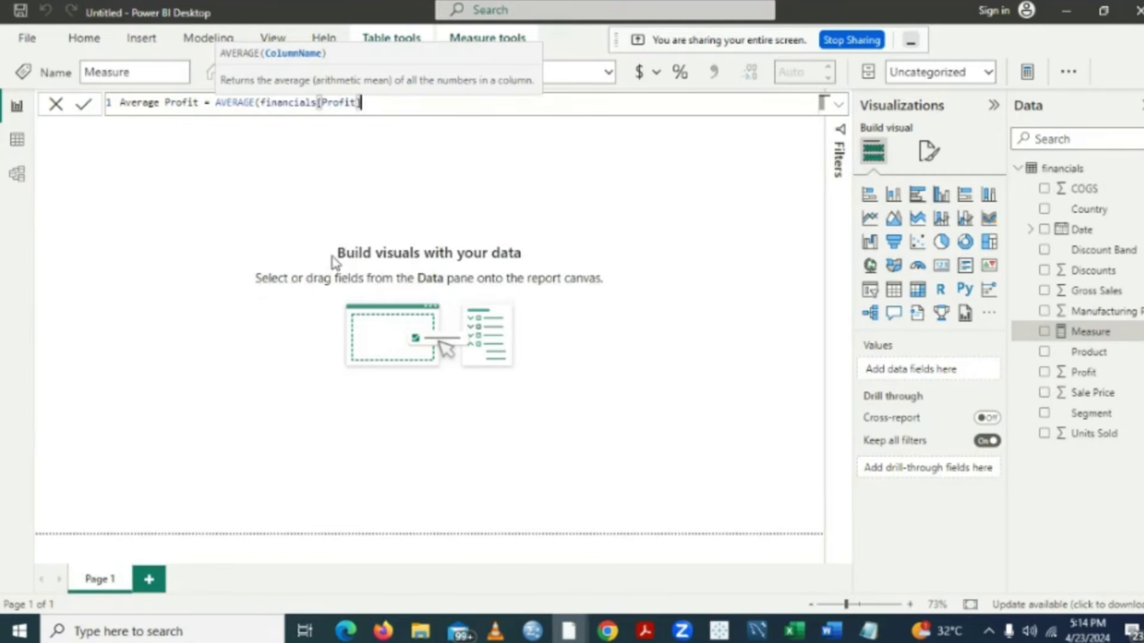
text())
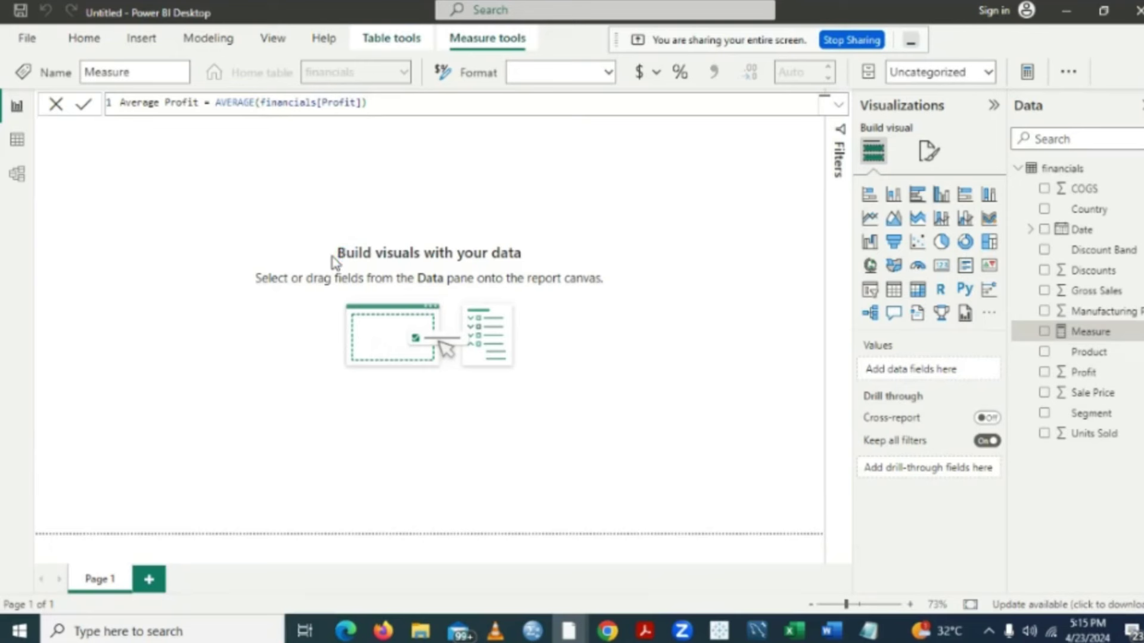
key(Return)
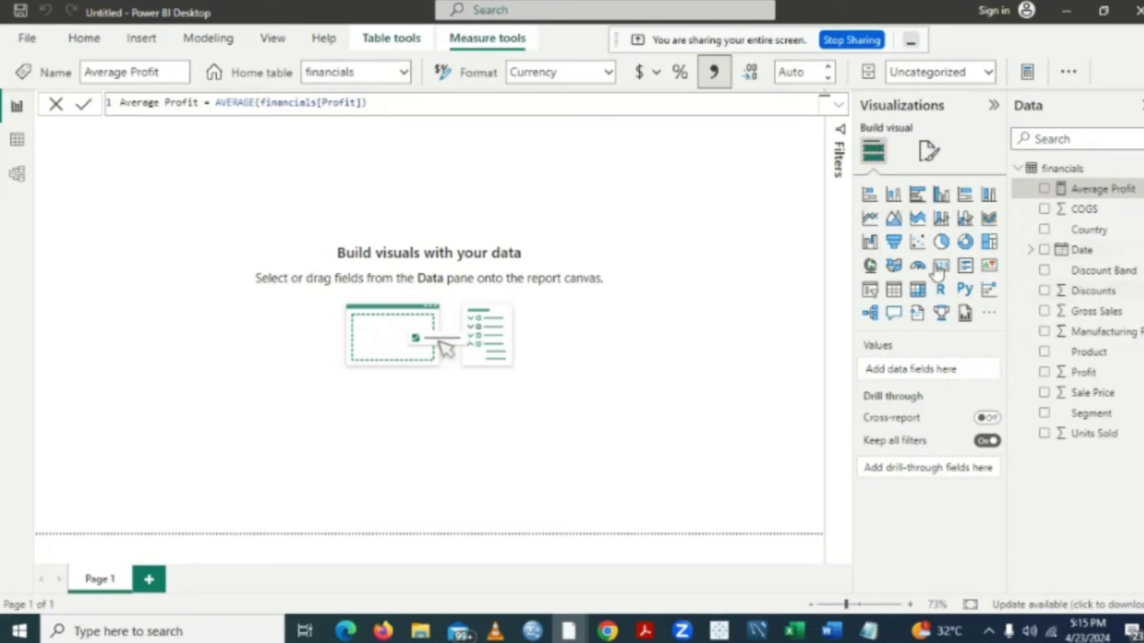
click(1044, 189)
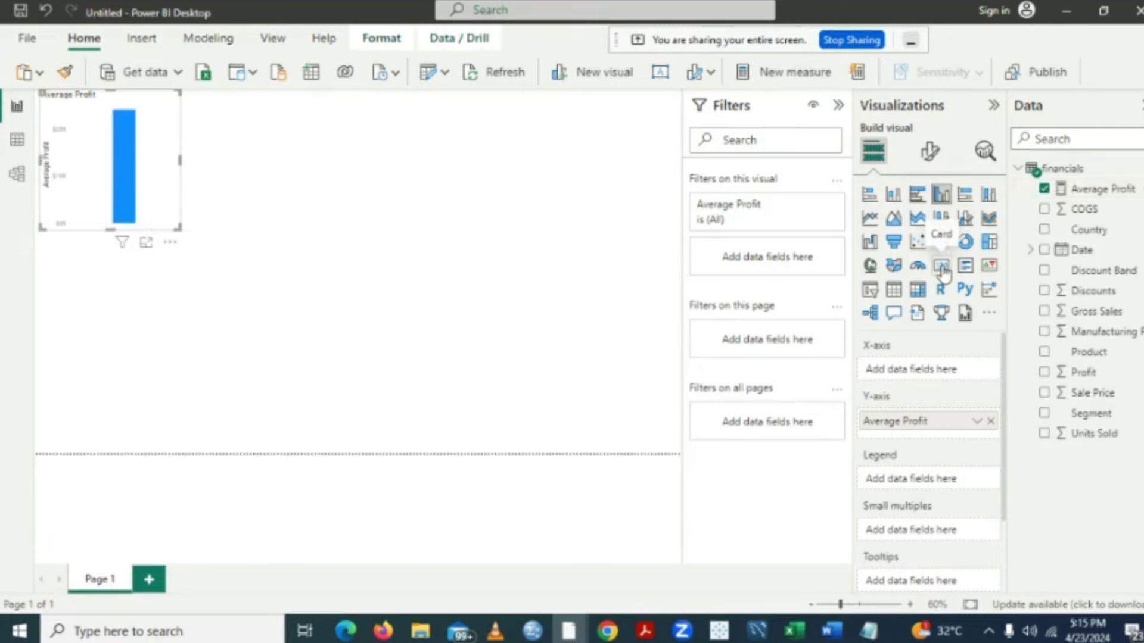
click(941, 268)
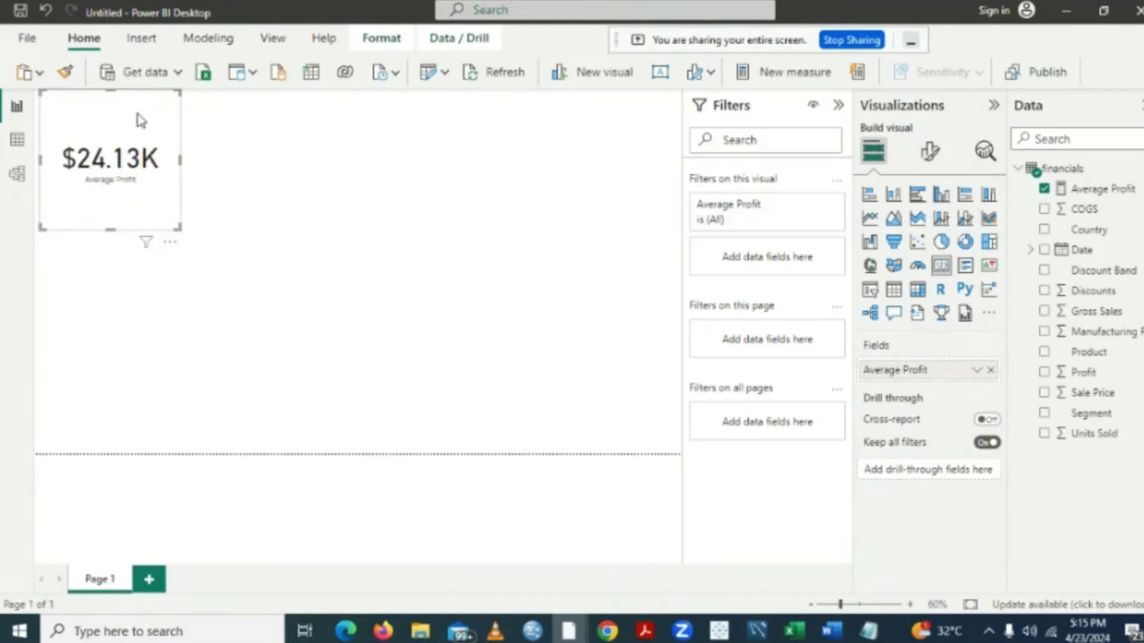
drag(133, 111, 134, 167)
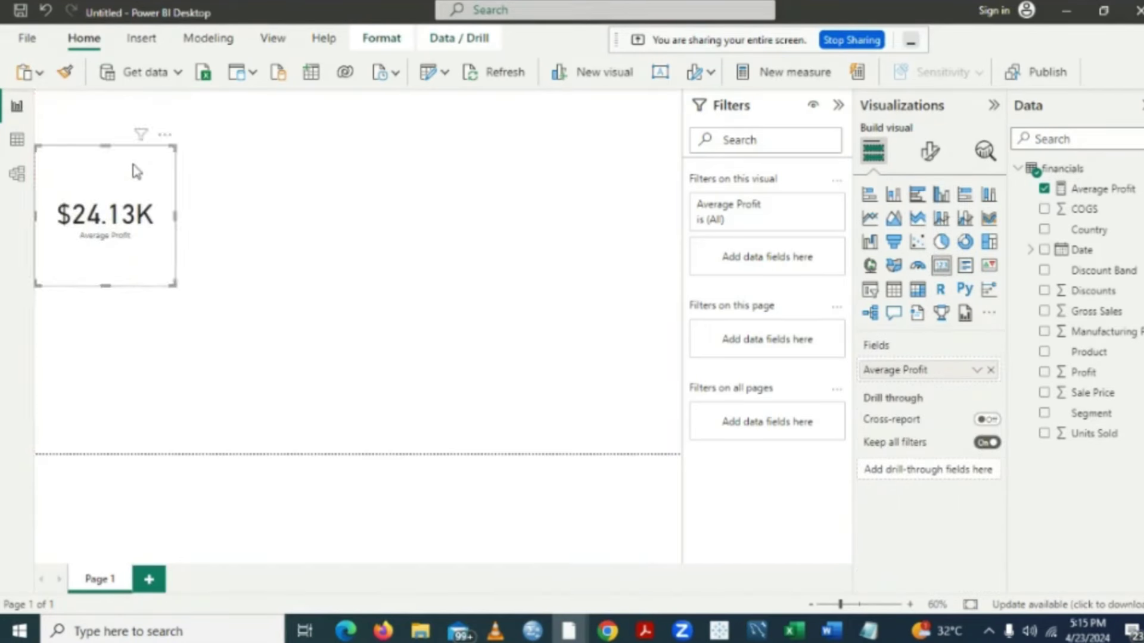
click(165, 135)
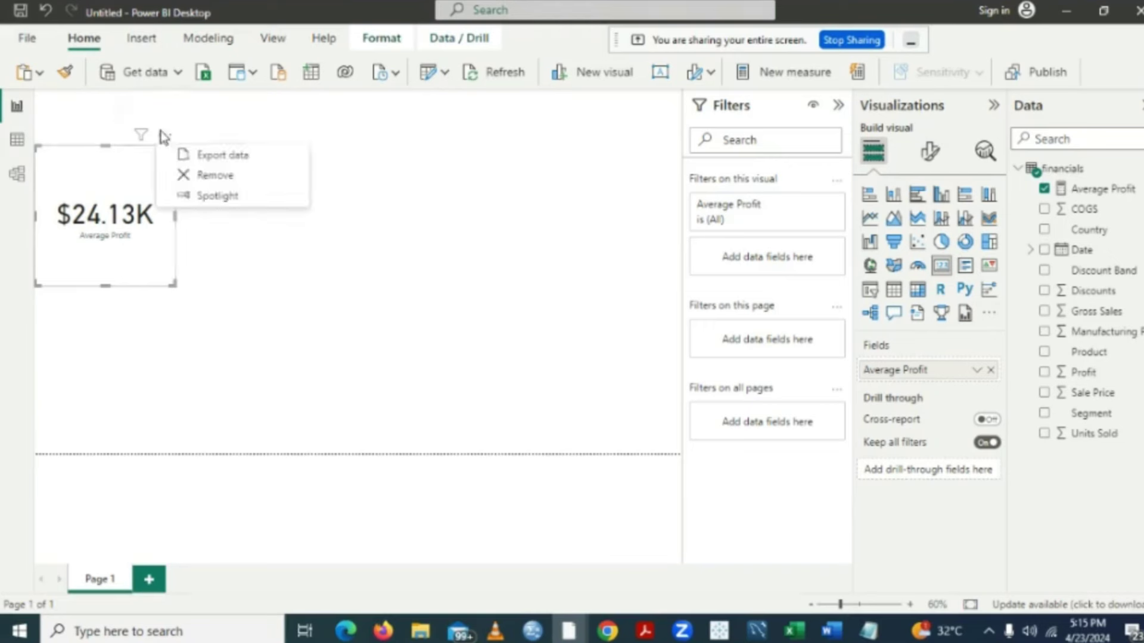
click(210, 179)
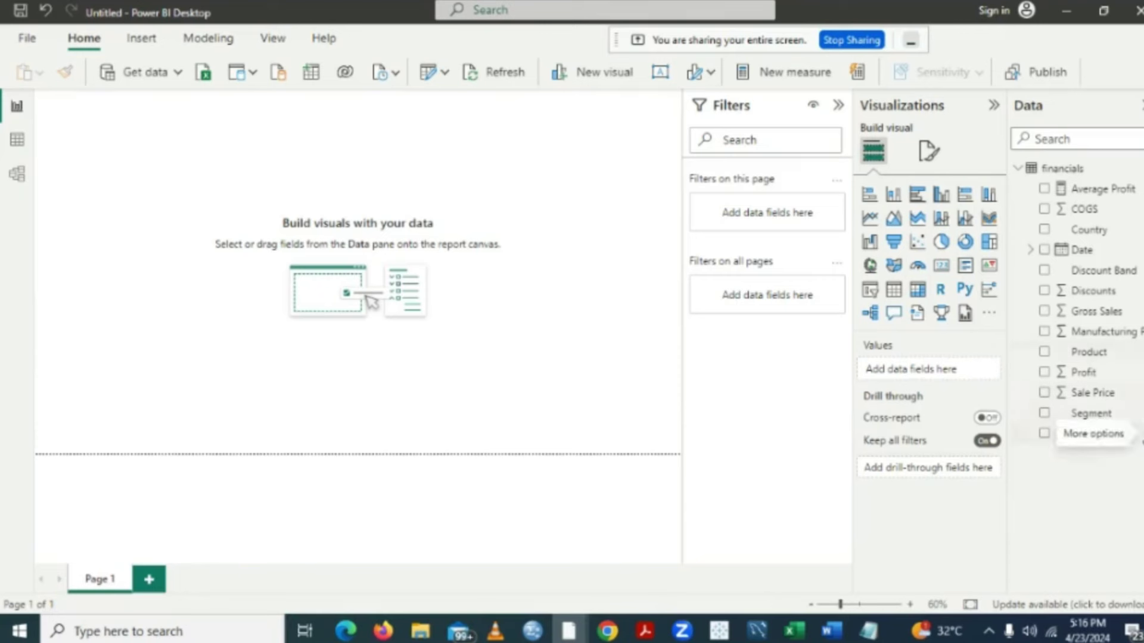
- Start a new financials measure reading Average UnitsSold = AVERAGE(financials[Units Sold])
click(1139, 434)
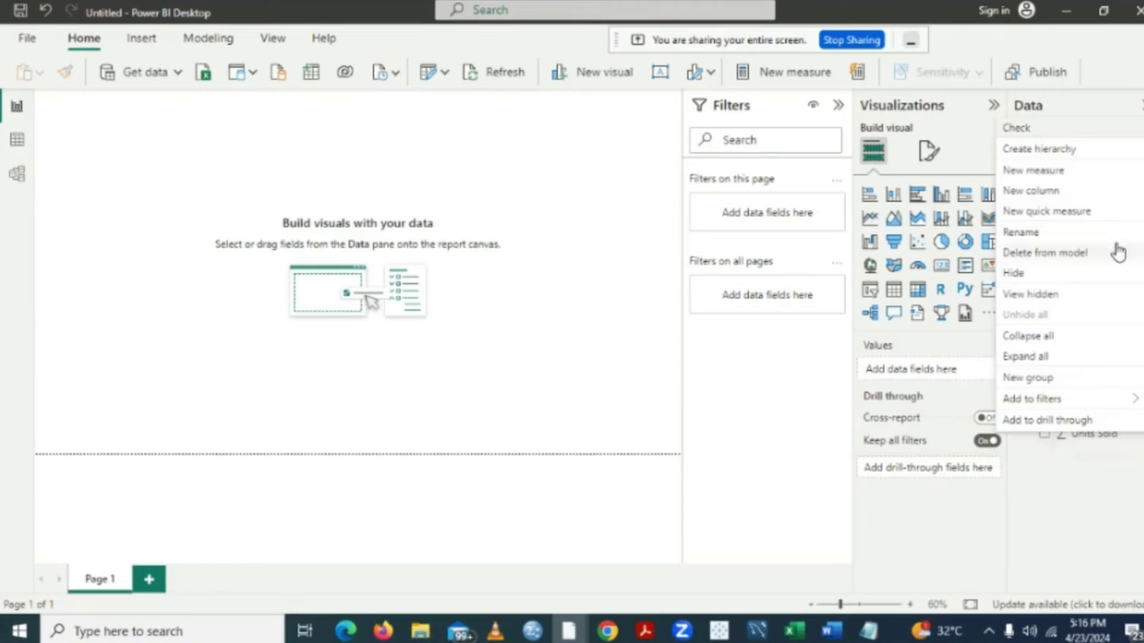
click(1039, 172)
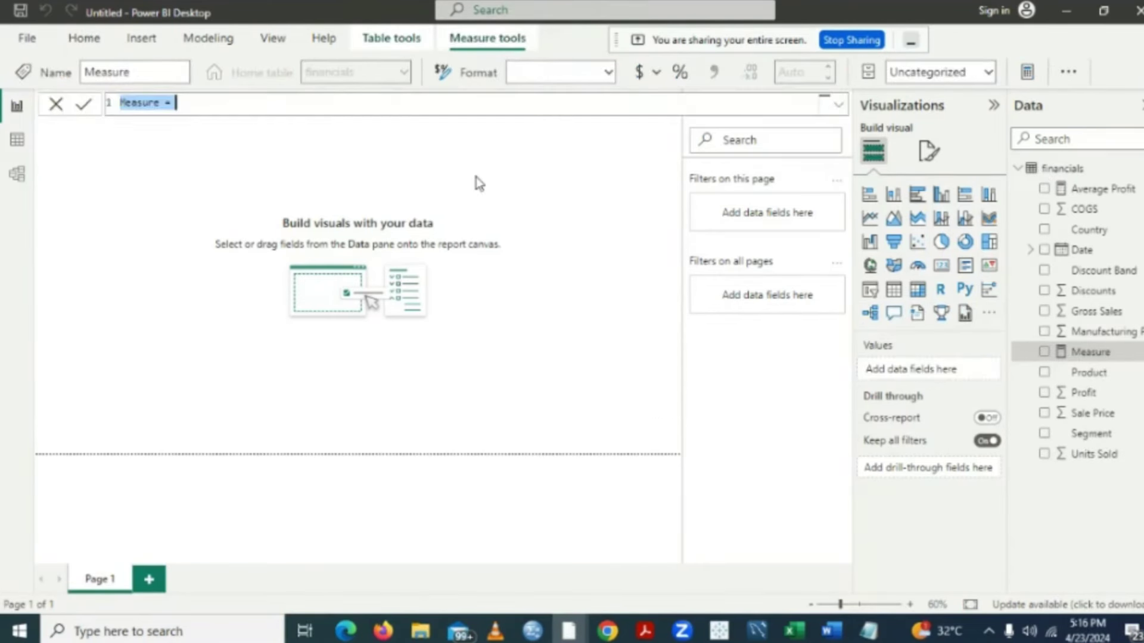
key(BackSpace)
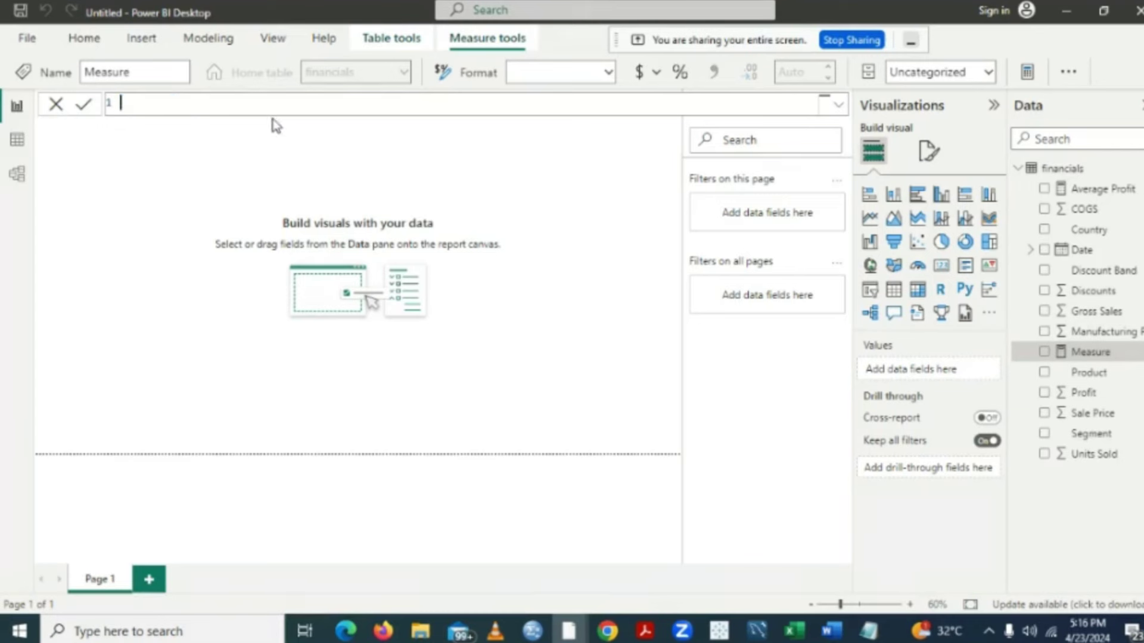
text(Average UnitsSol)
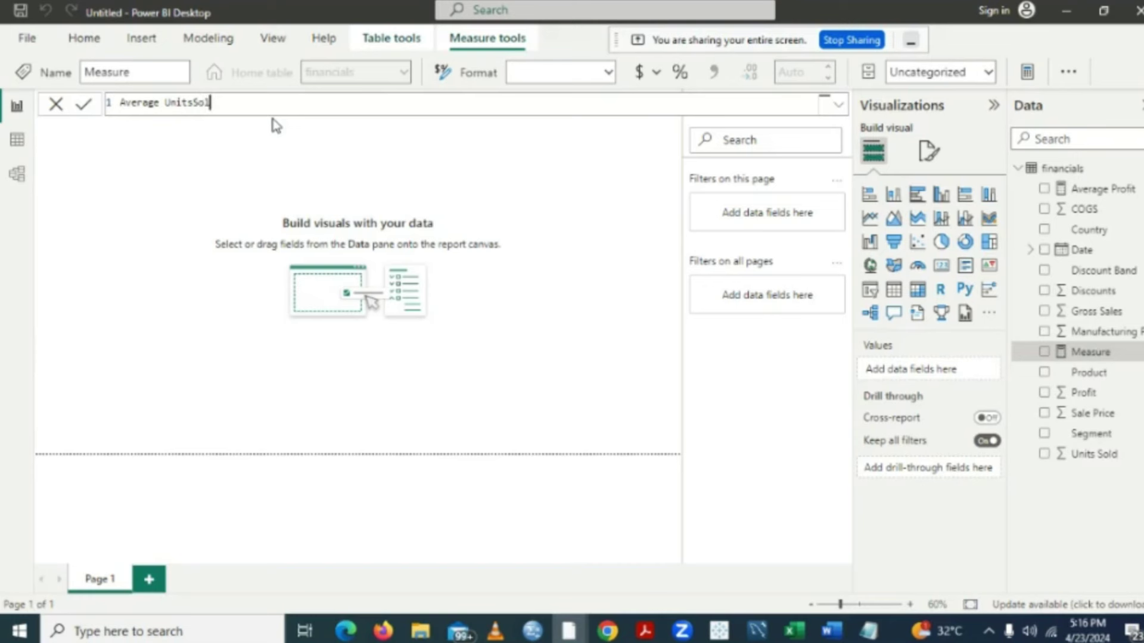
text(d = av)
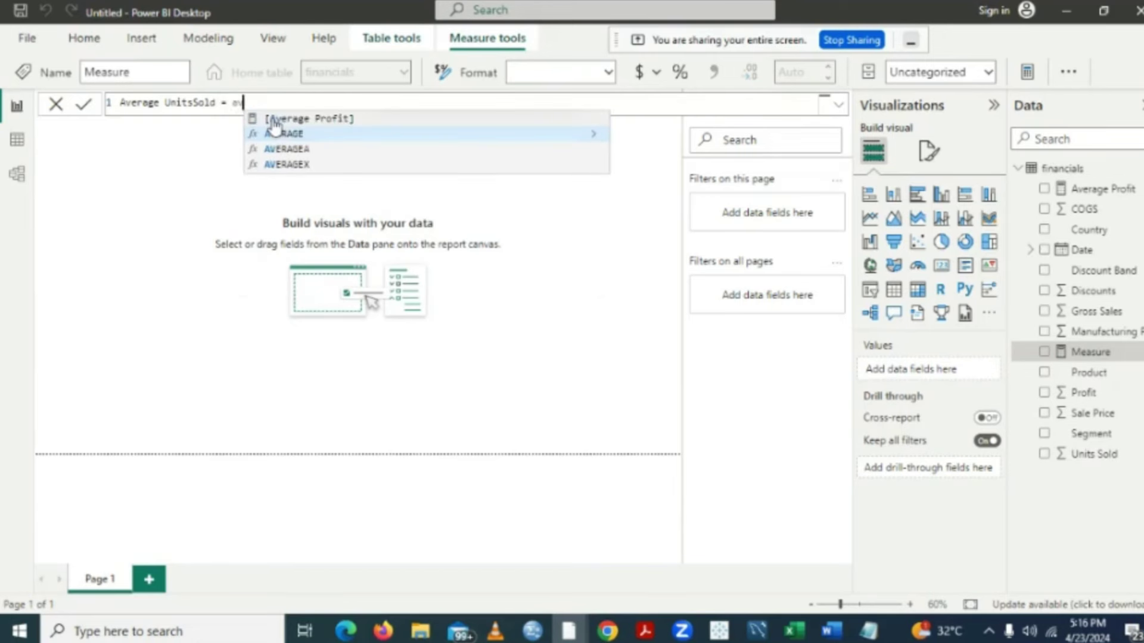
click(290, 137)
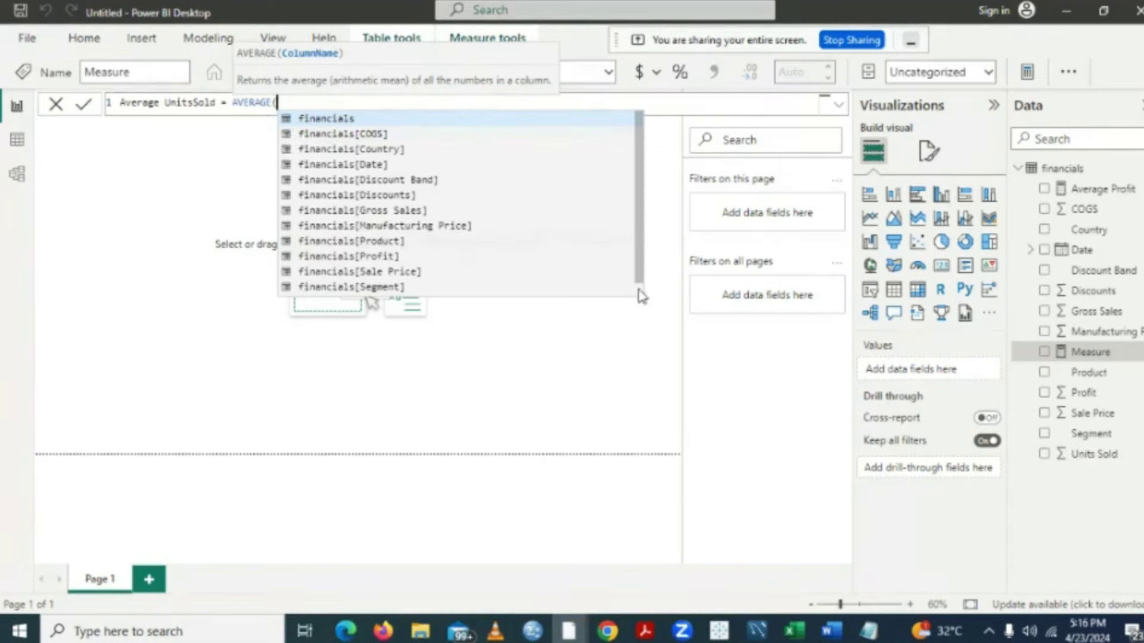
scroll(638, 288, down, 1)
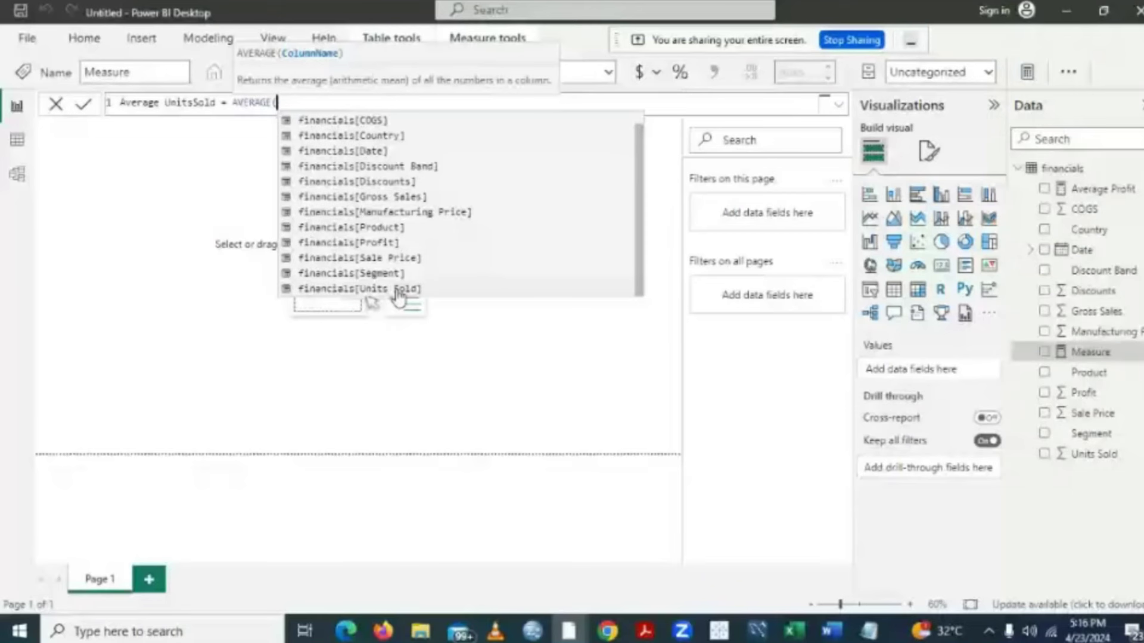
click(396, 289)
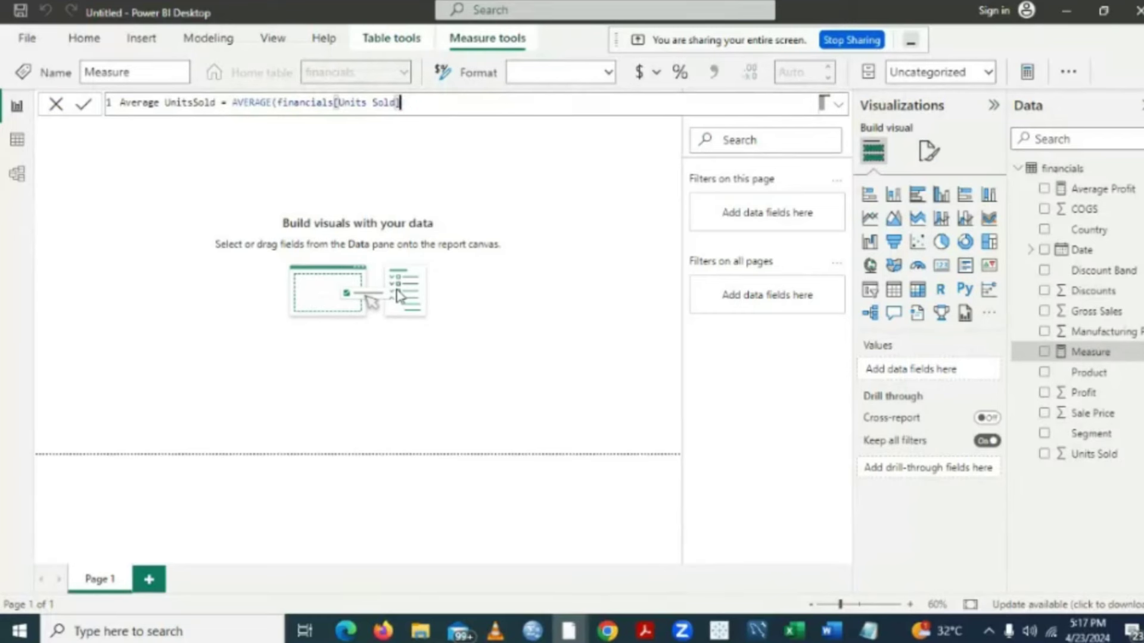
text())
- Commit the Average UnitsSold measure to the financials table
key(Return)
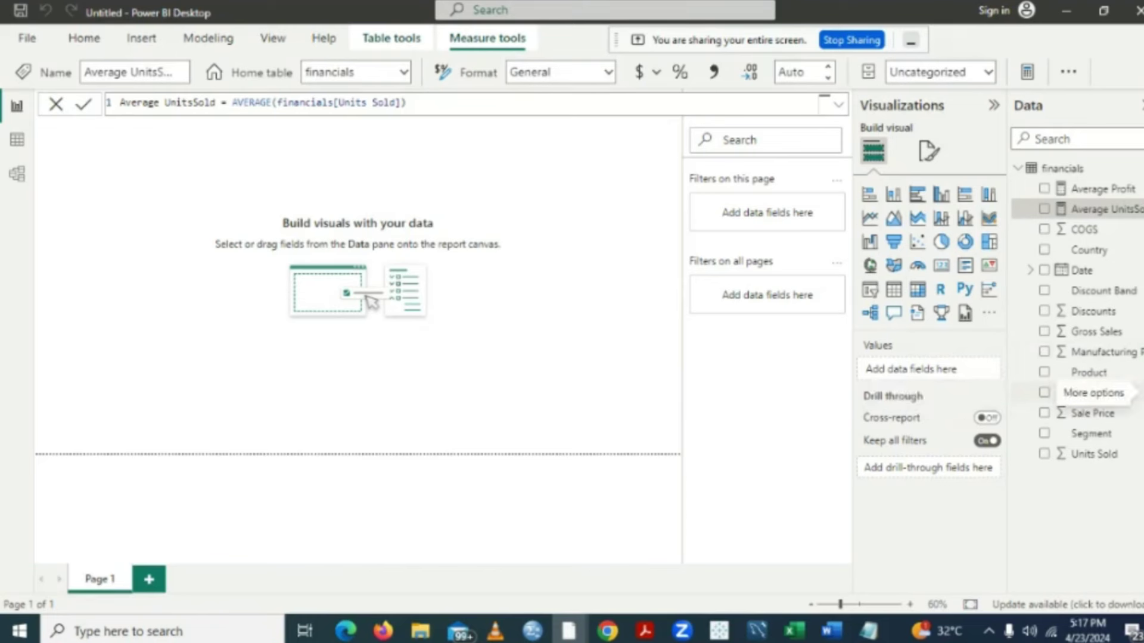
click(1140, 393)
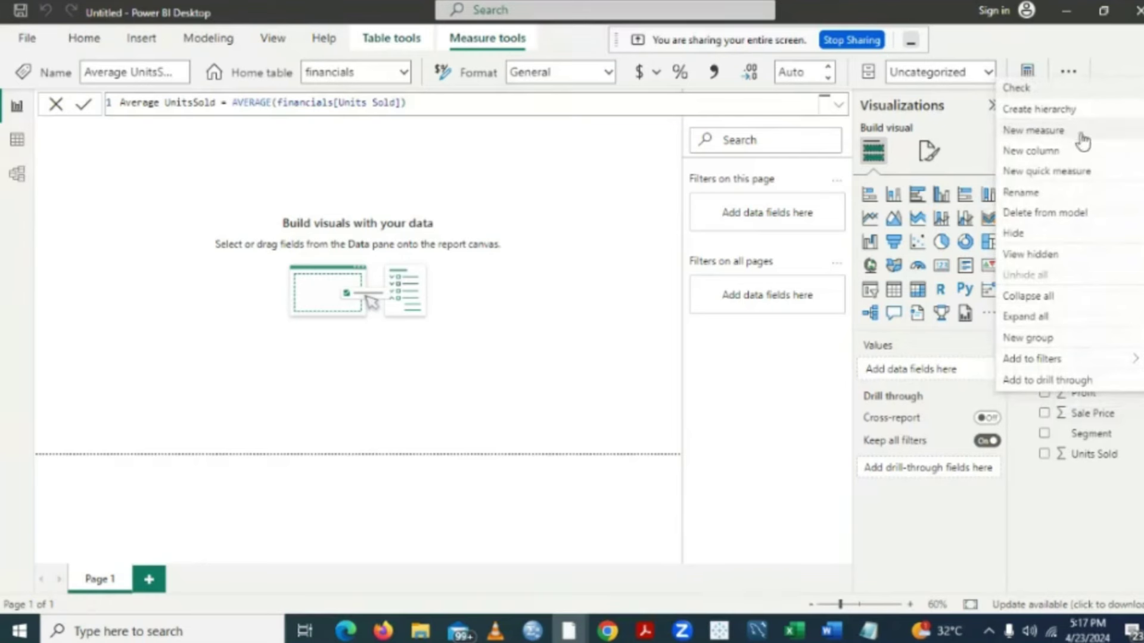
- Start a new calculated column reading Bonus on Profit = IF(financials[Profit]>=2000,
click(1048, 152)
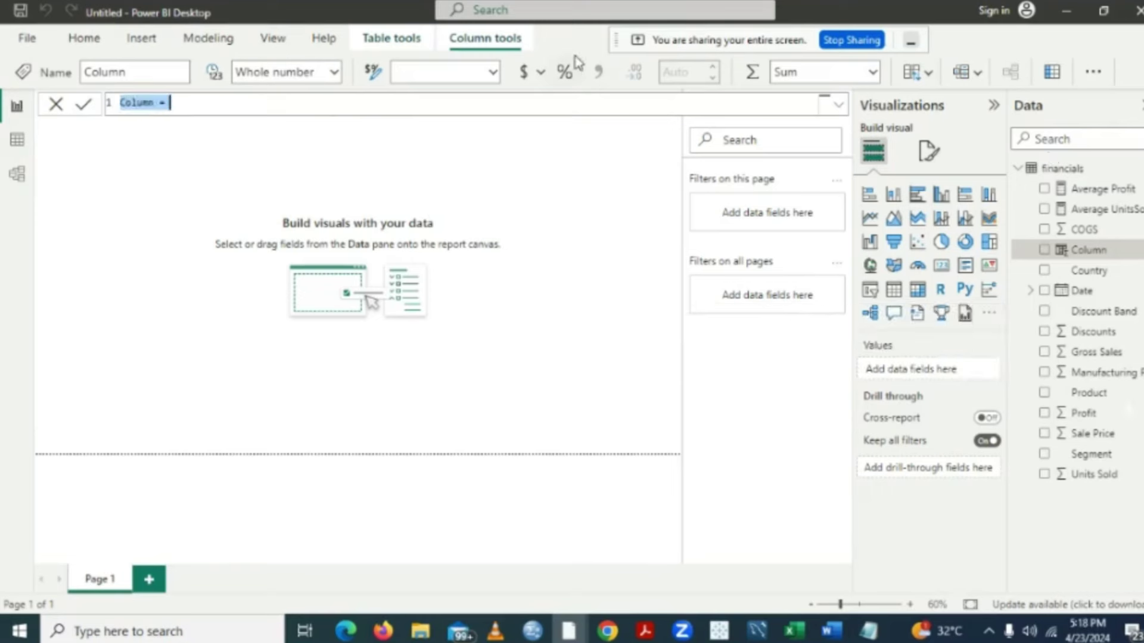
key(BackSpace)
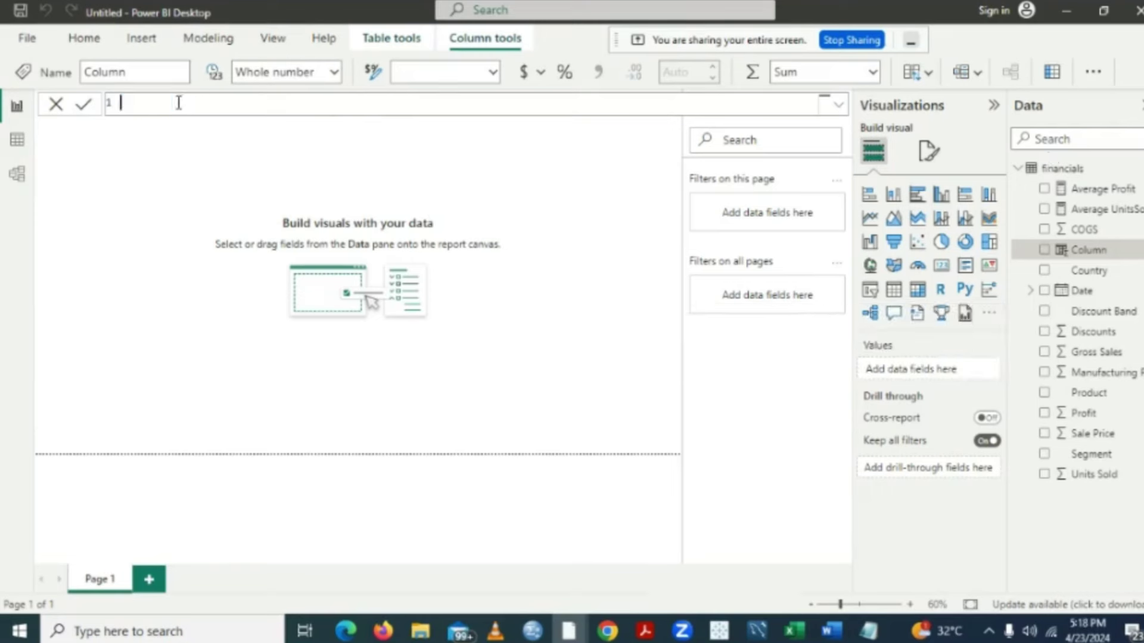
text(Bonus on Profit = )
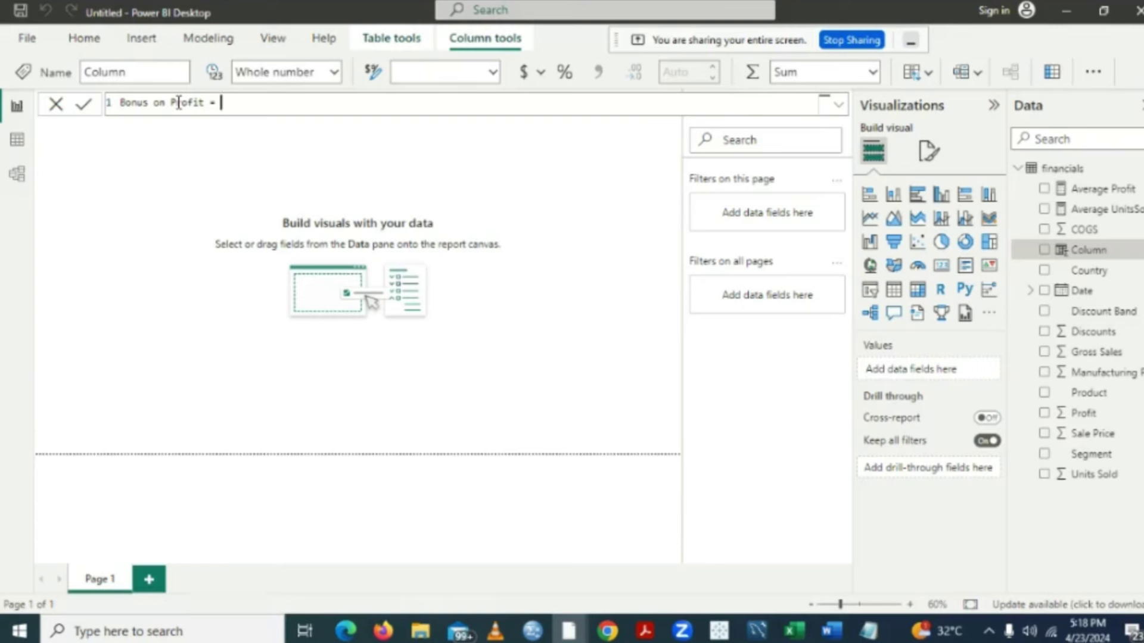
text(if)
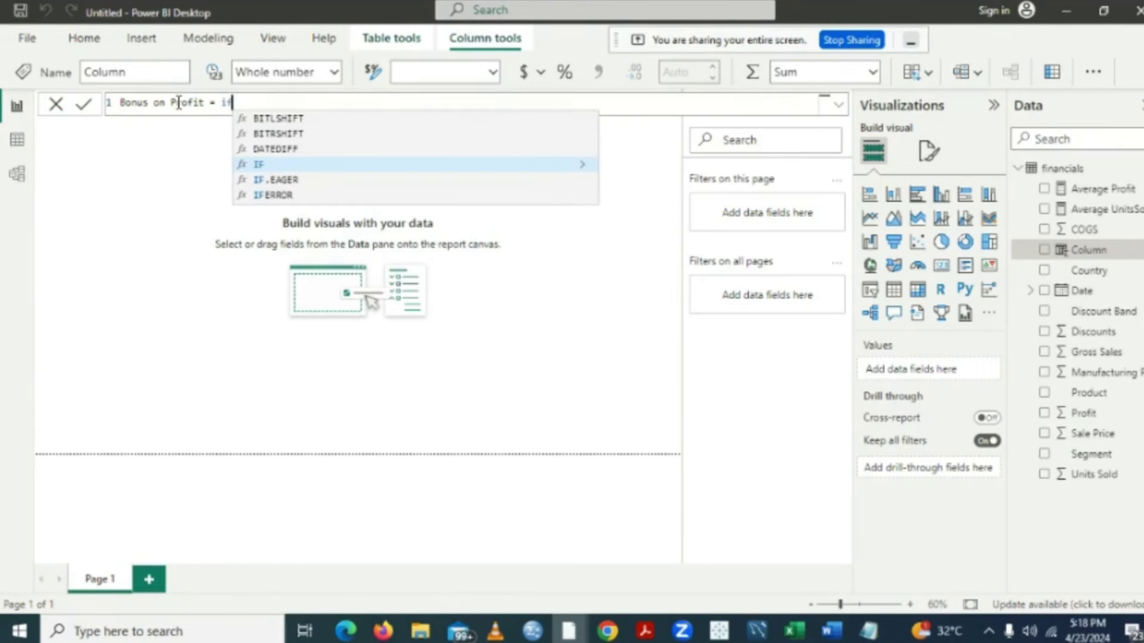
click(274, 165)
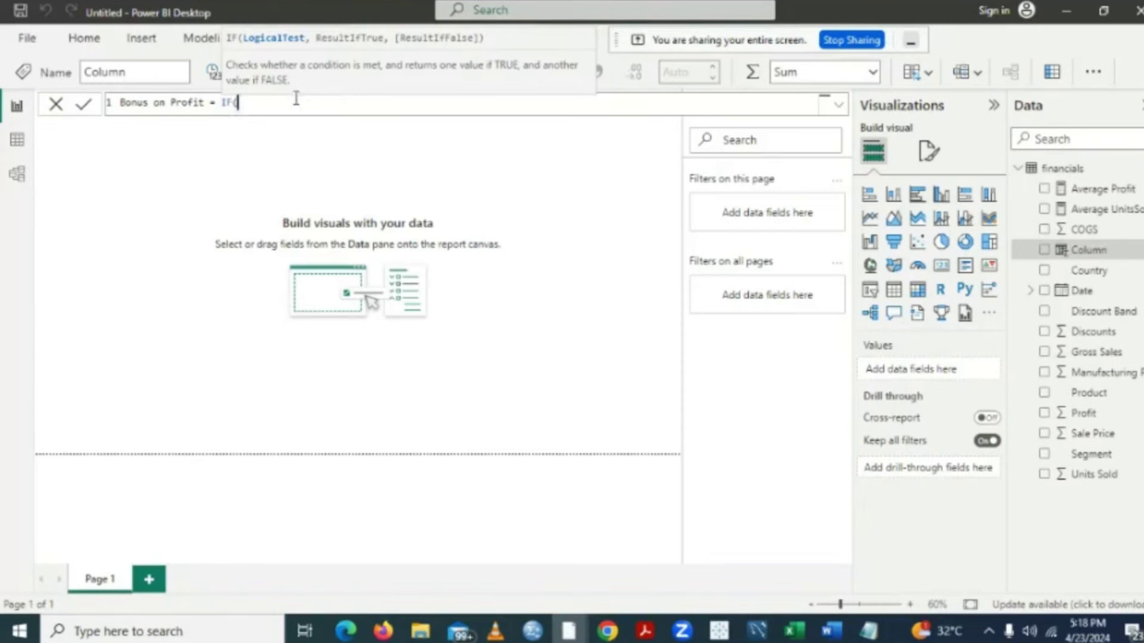
text(p)
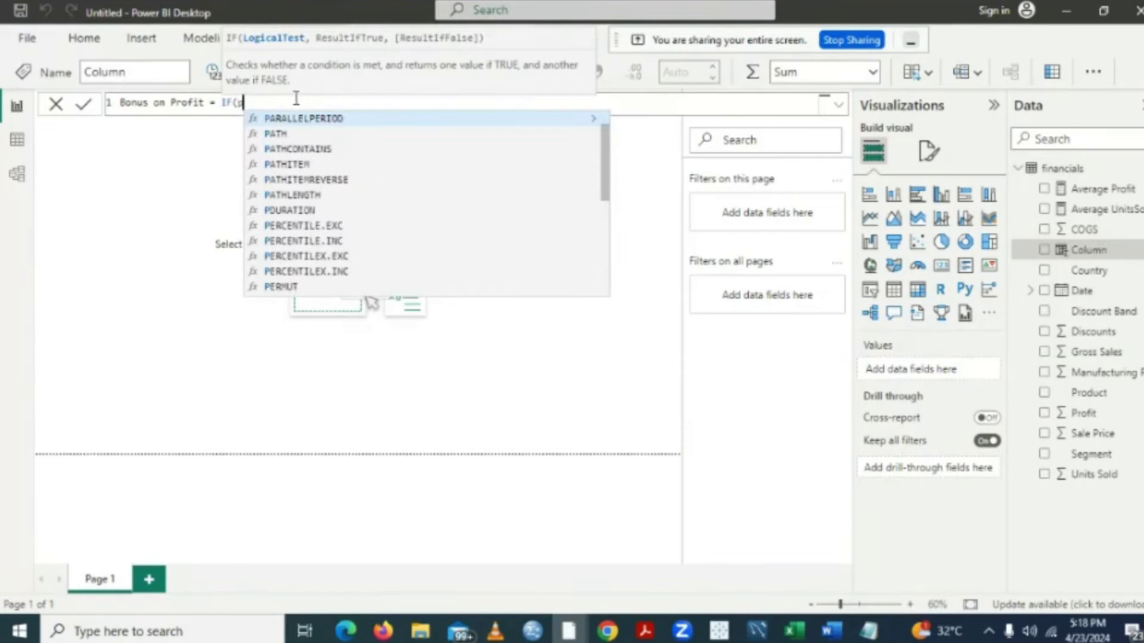
text(r)
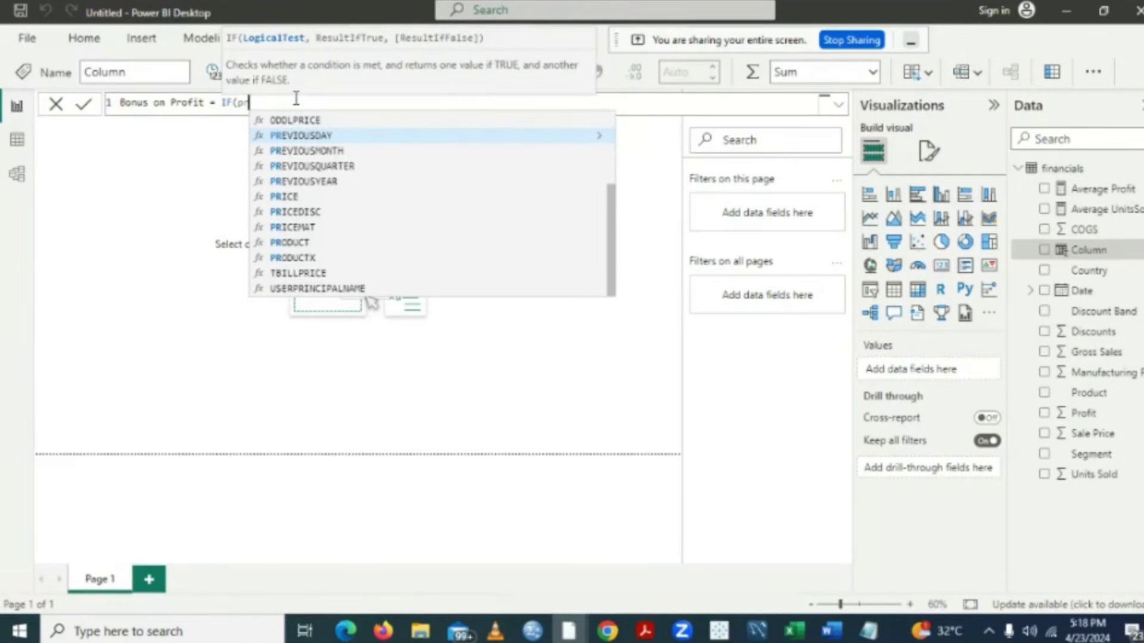
text(o)
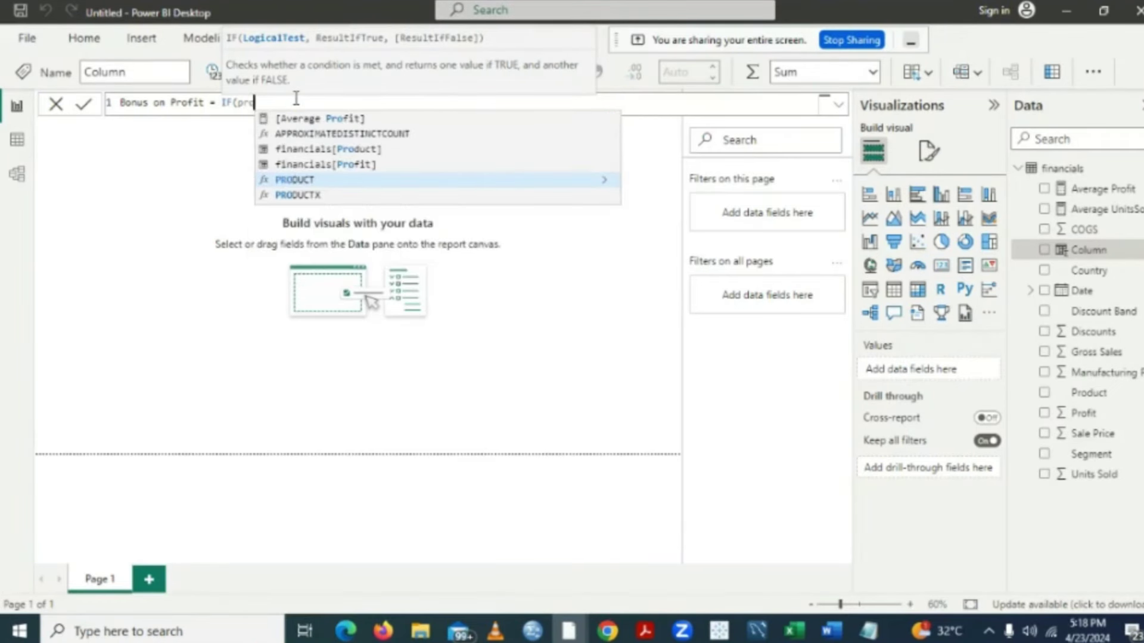
click(357, 168)
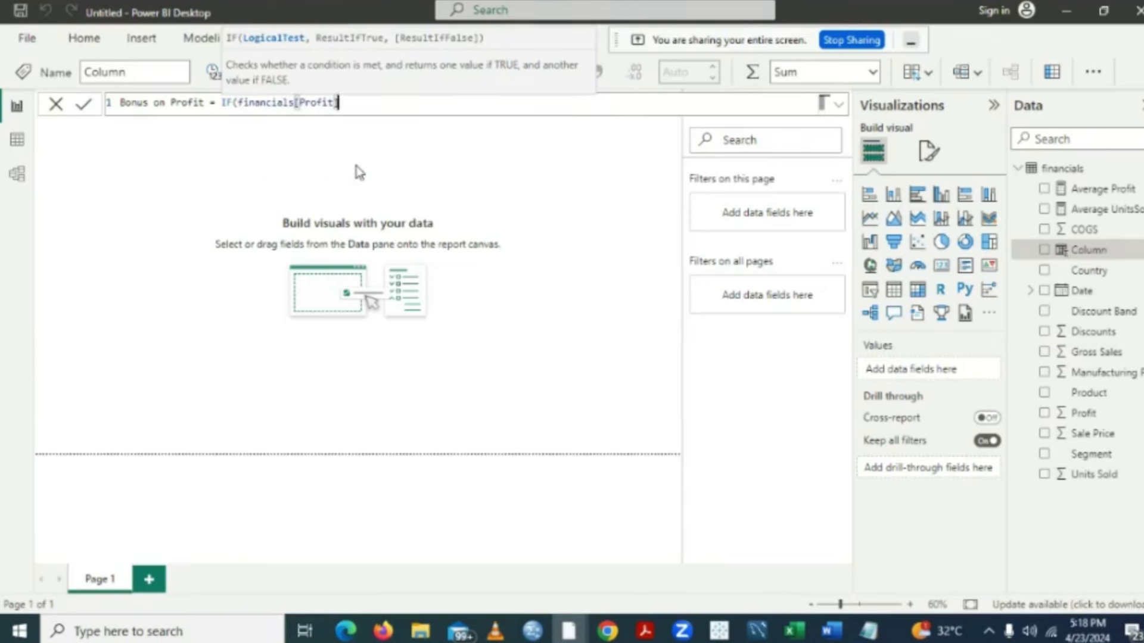
text(>=2000,)
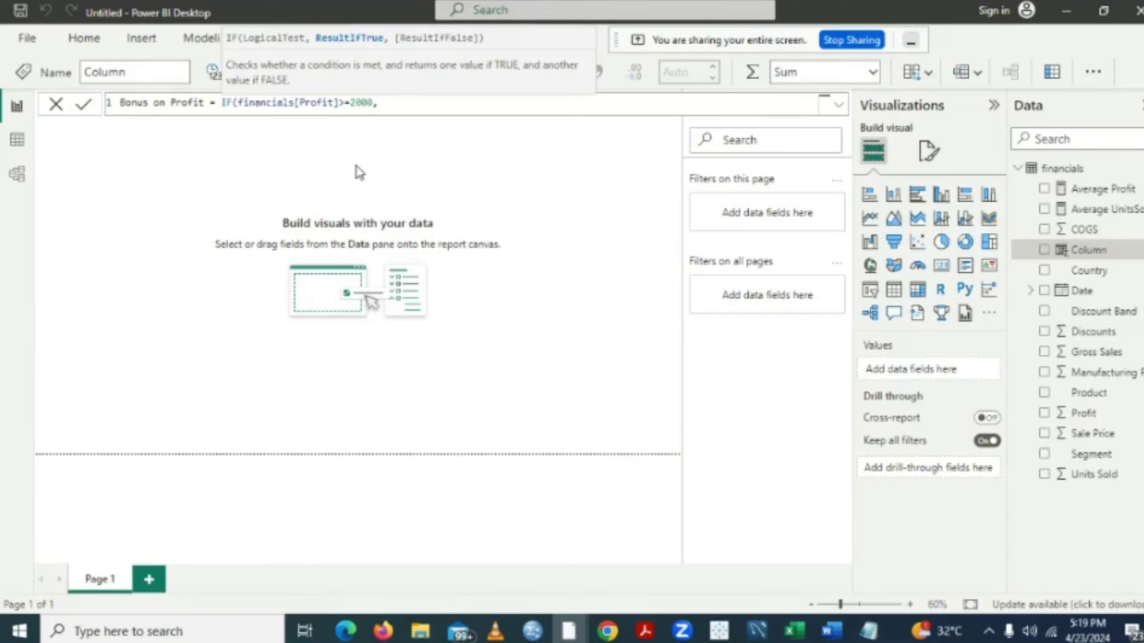
- Finish the IF with financials[Profit]*2 when true and financials[Profit]*1.5 otherwise
text(pr)
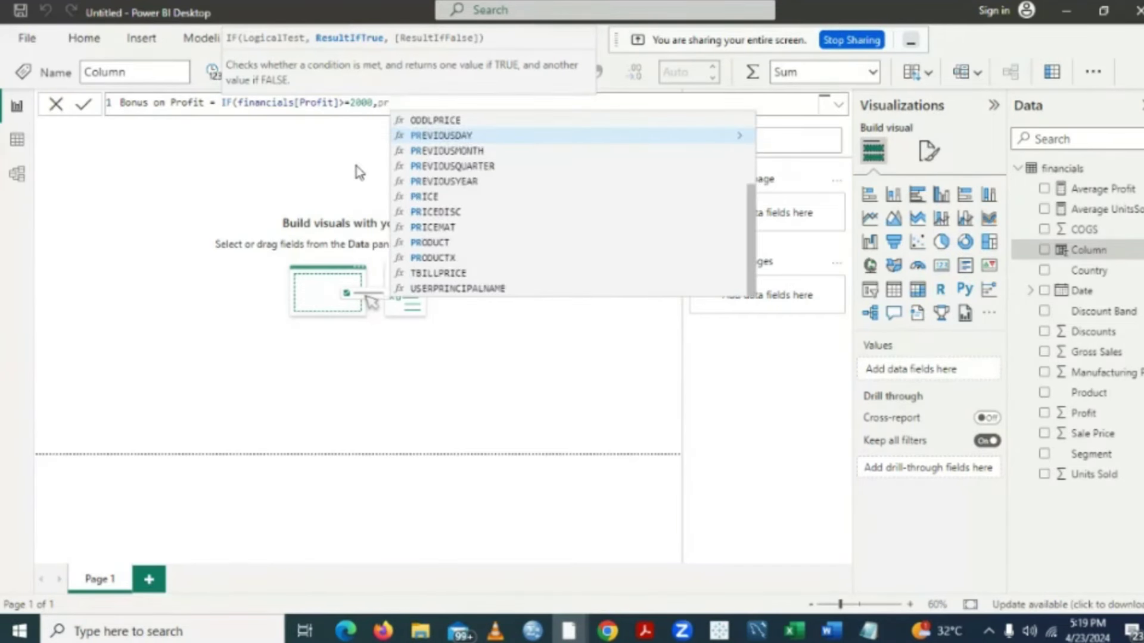
text(o)
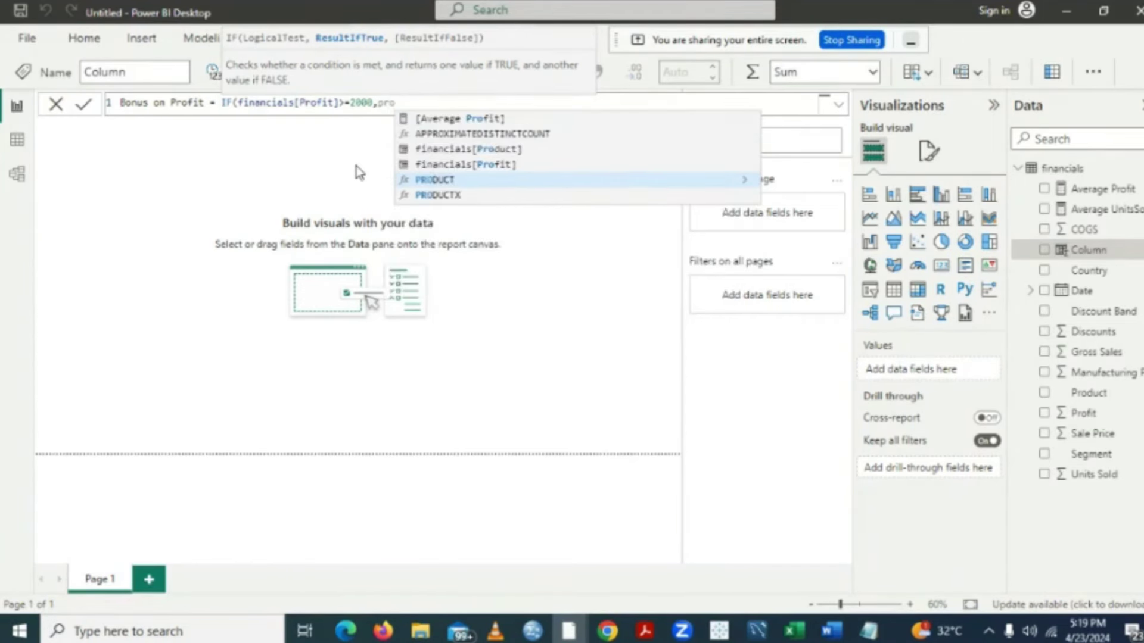
click(487, 165)
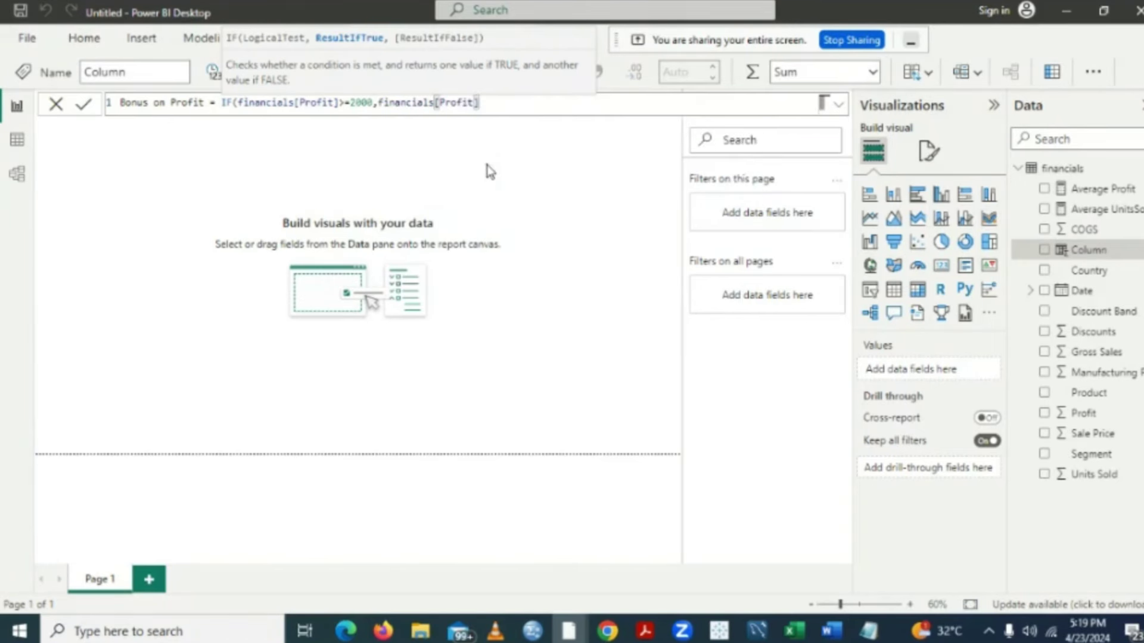
text(*2,)
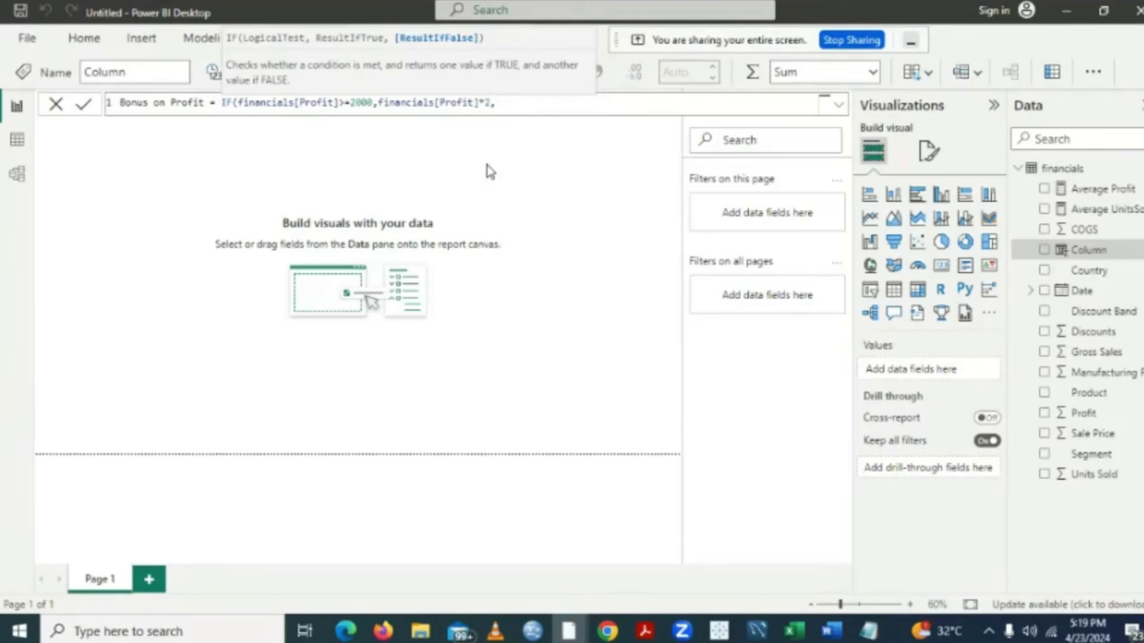
text(pr)
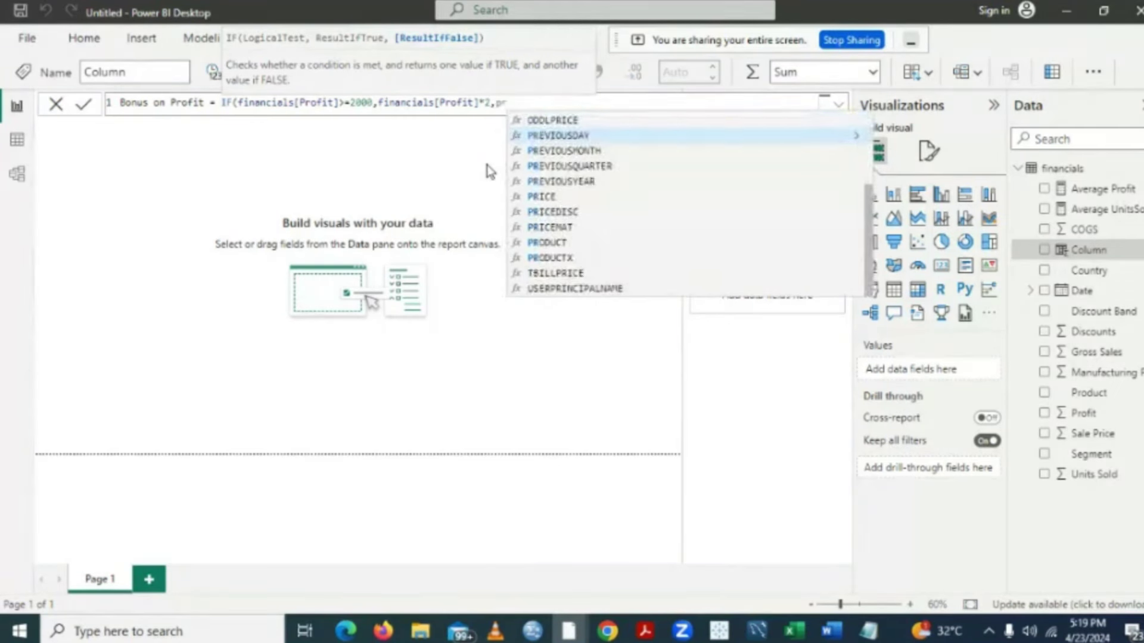
text(o)
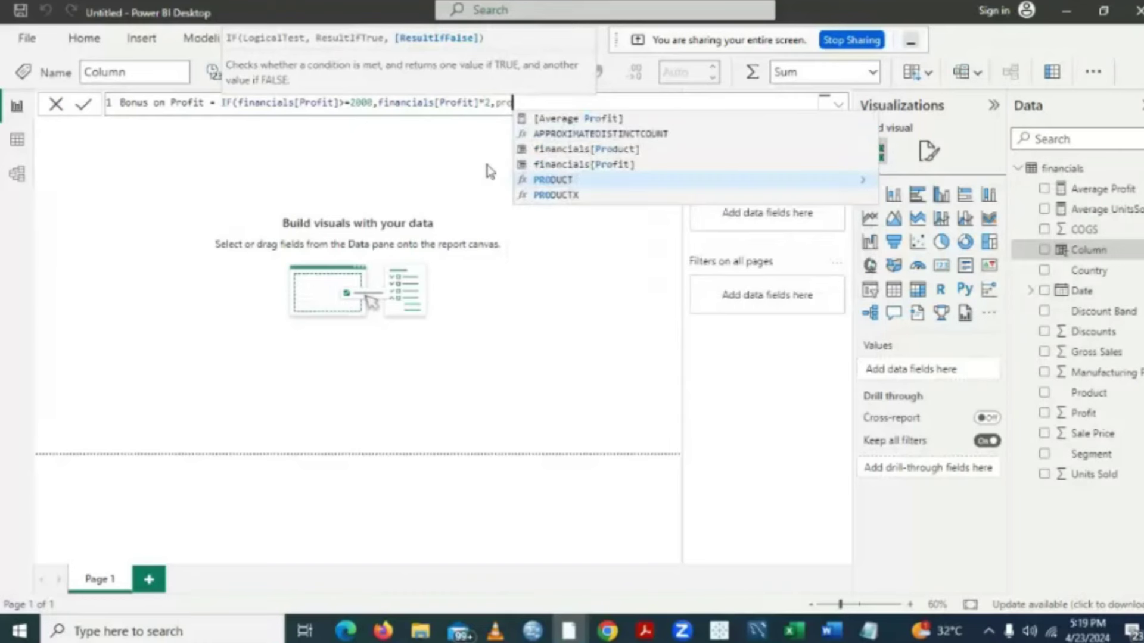
click(582, 166)
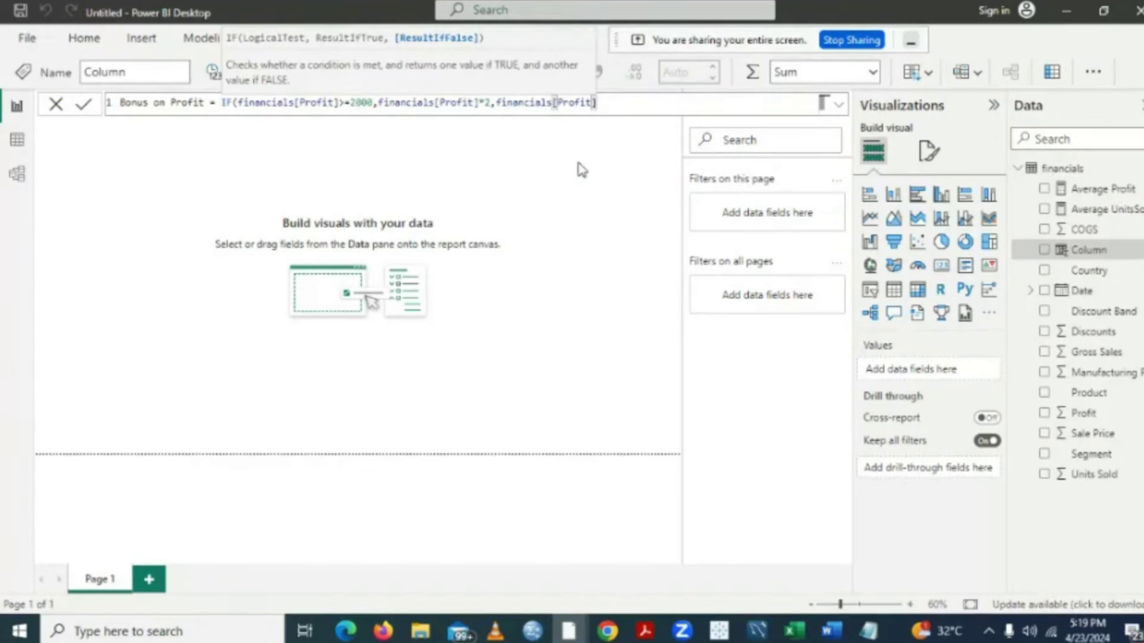
text(*1.5))
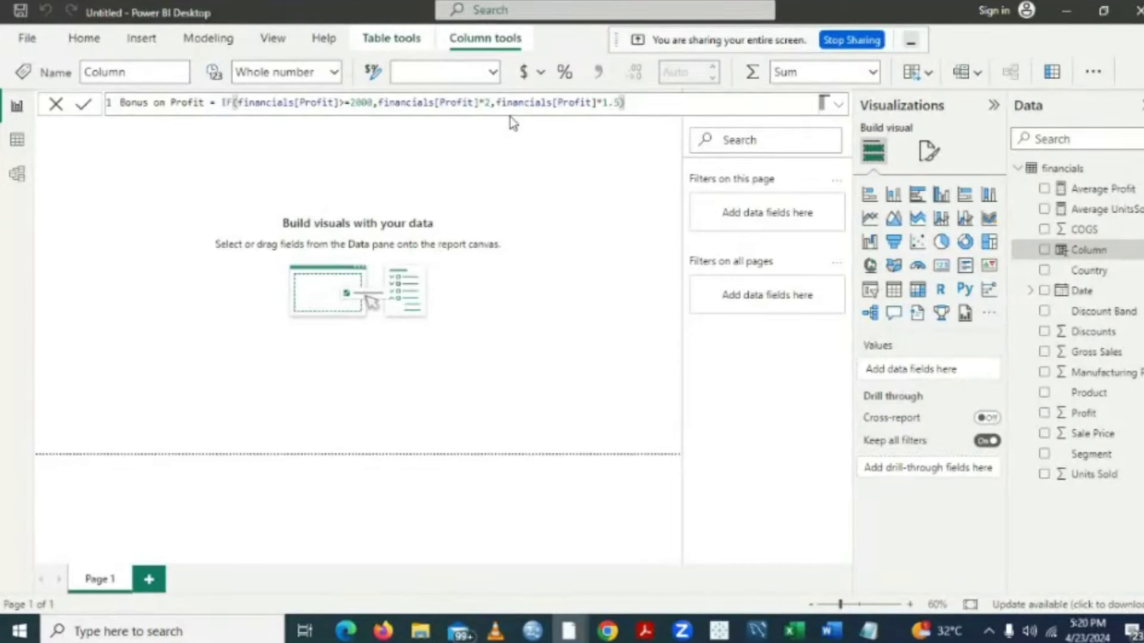
- Commit the Bonus on Profit formula as a calculated column
key(Return)
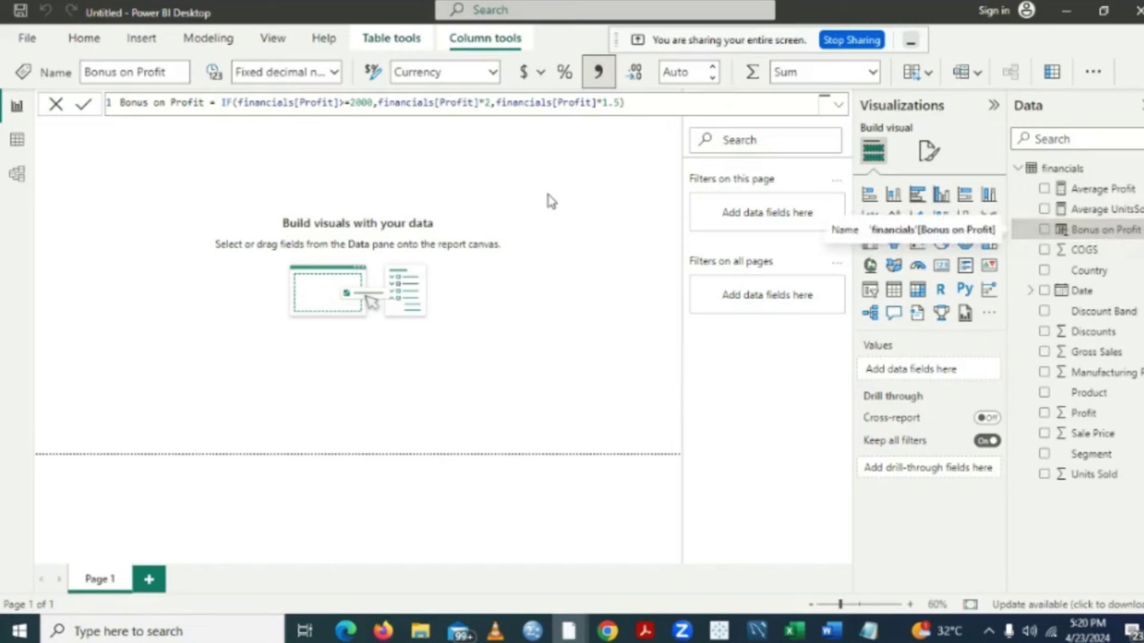
click(17, 141)
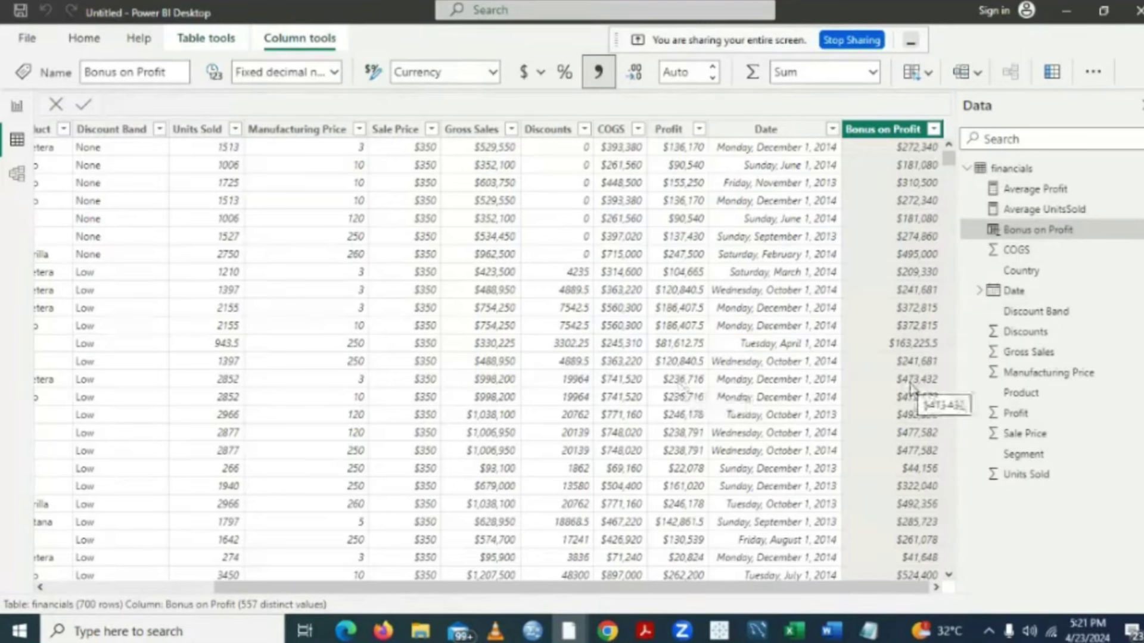
click(17, 107)
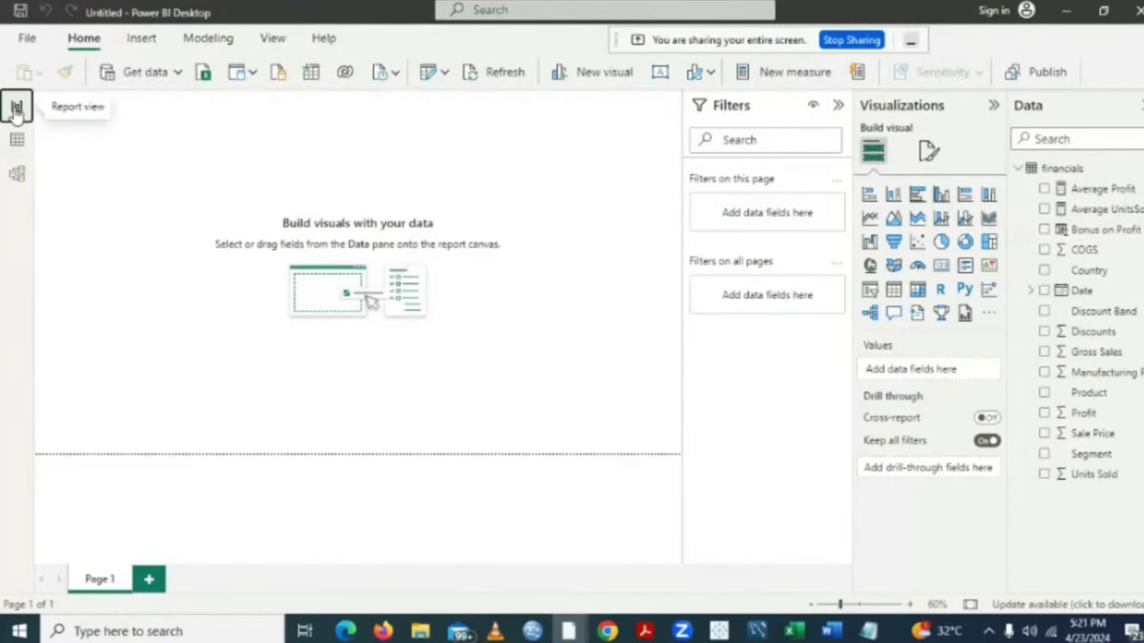
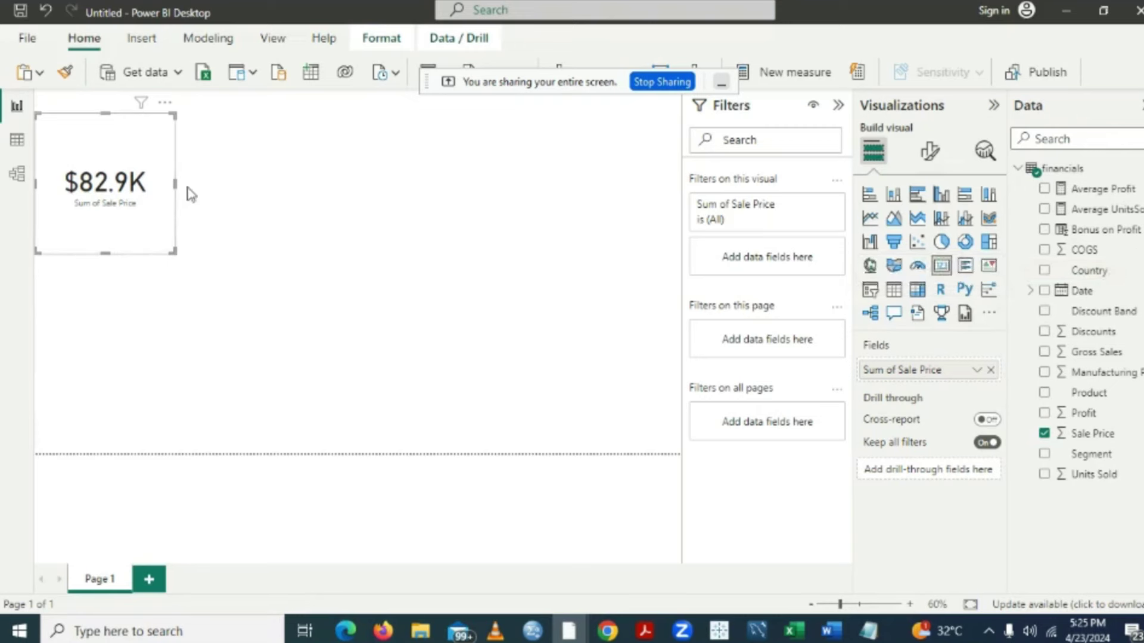
- Deselect the Sale Price card and dismiss the Sale Price field and financials table menus
click(348, 268)
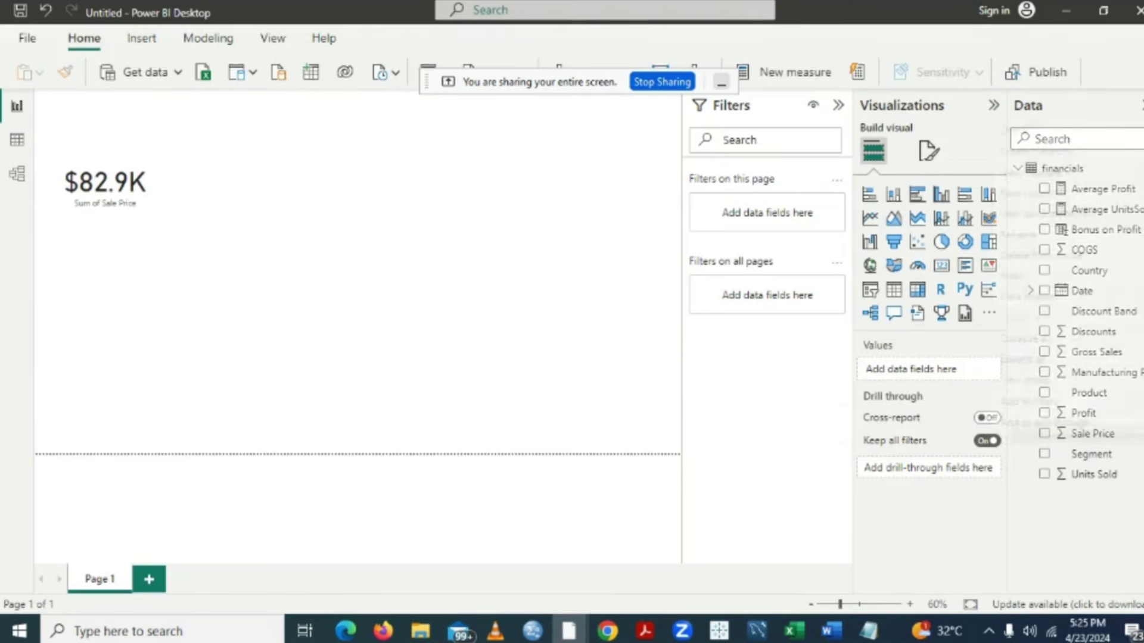
right_click(1125, 437)
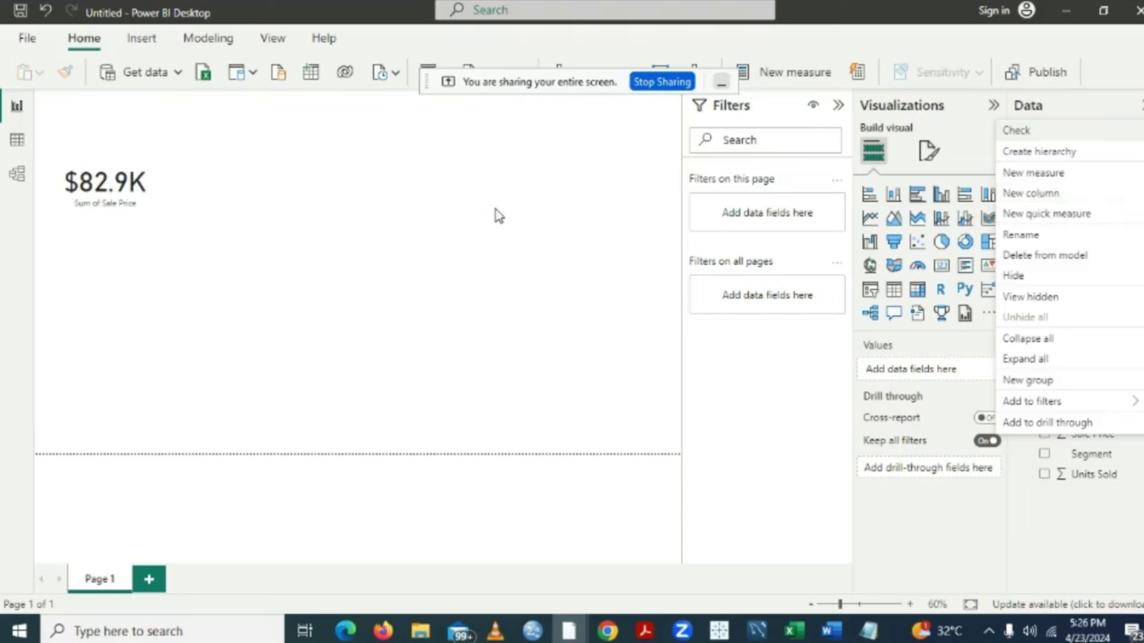
click(502, 257)
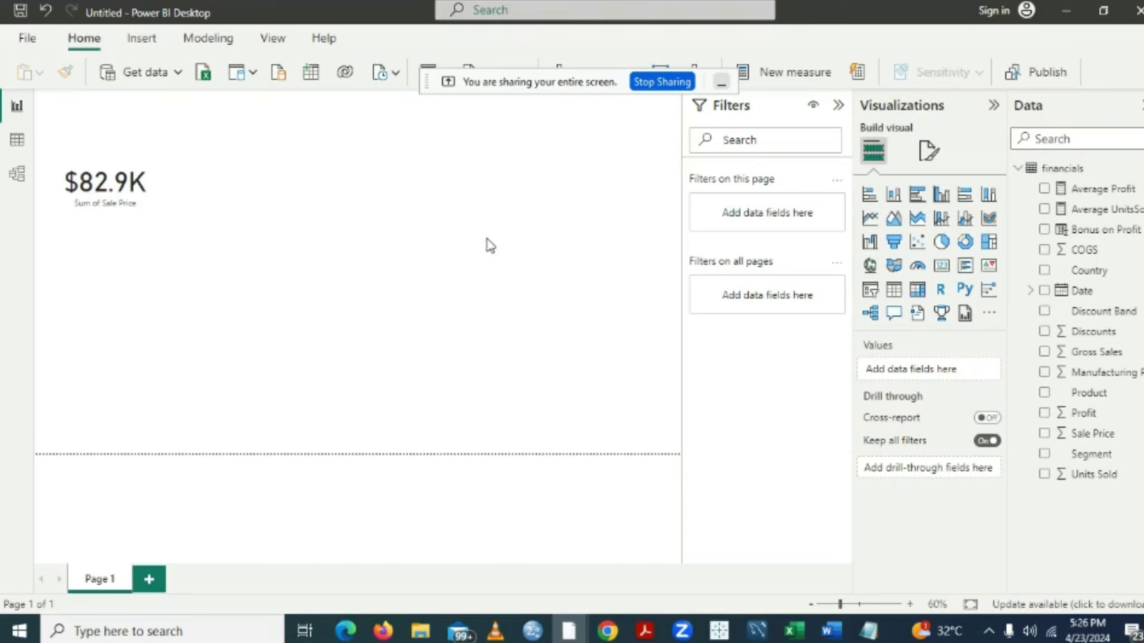
right_click(1108, 172)
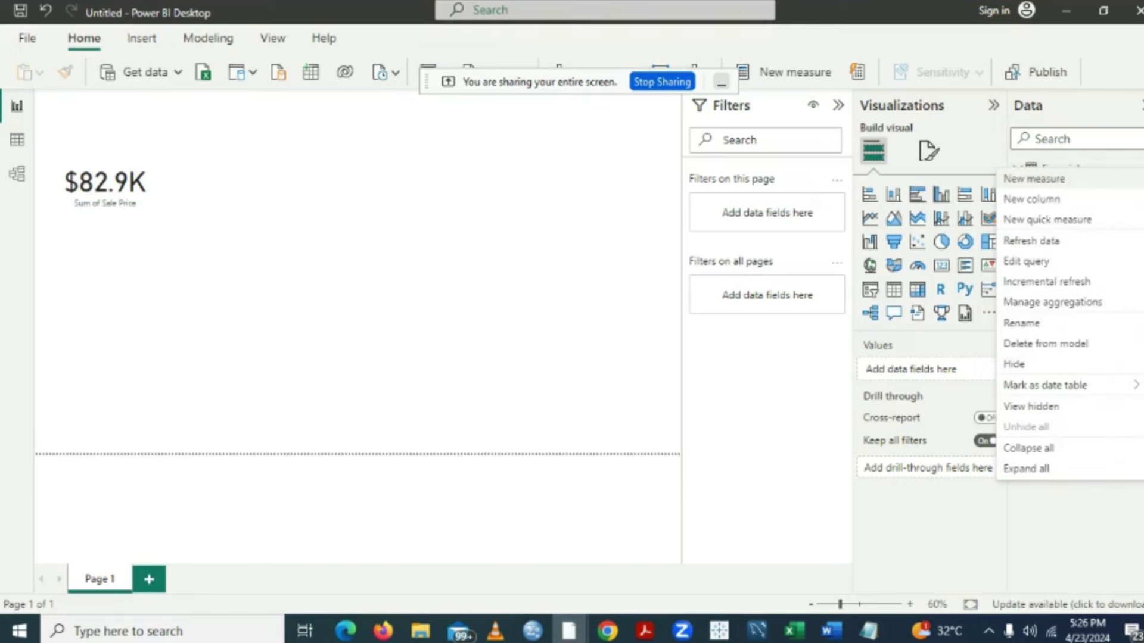
key(Escape)
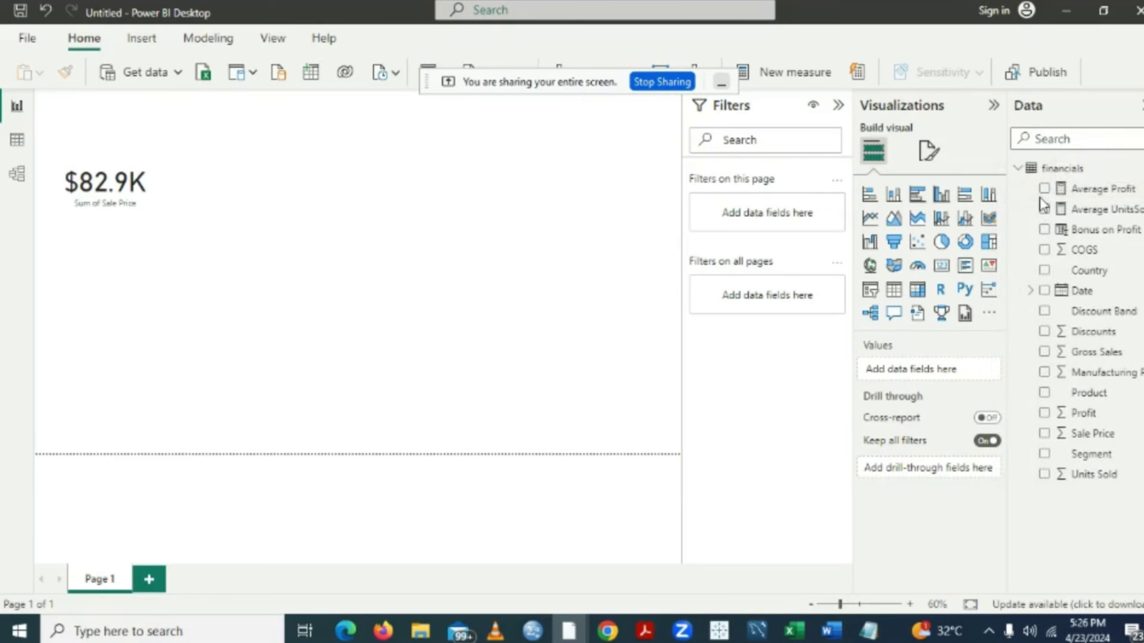
- Create the calculated column Revenue = financials[Sale Price]*financials[Units Sold] in financials
key(ctrl+z)
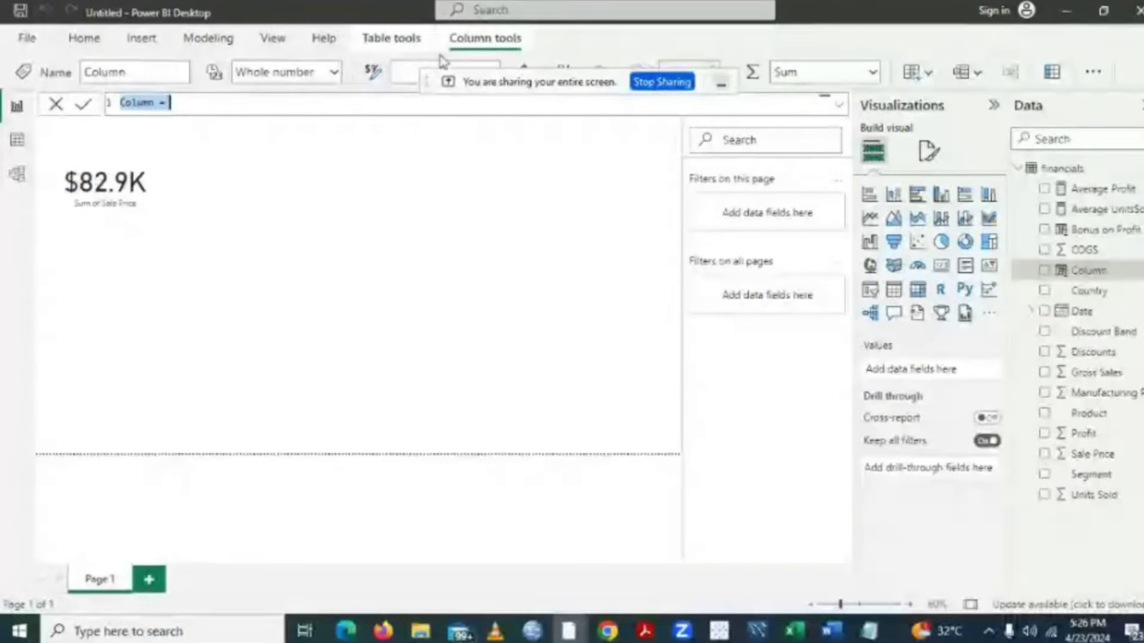
key(BackSpace)
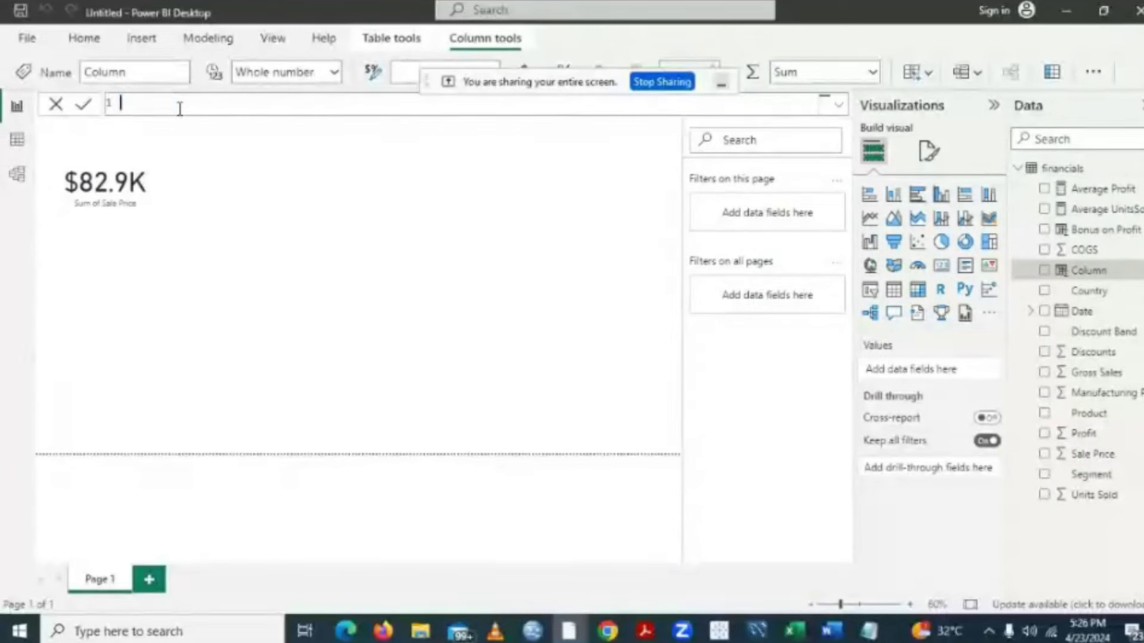
text(Revenue =)
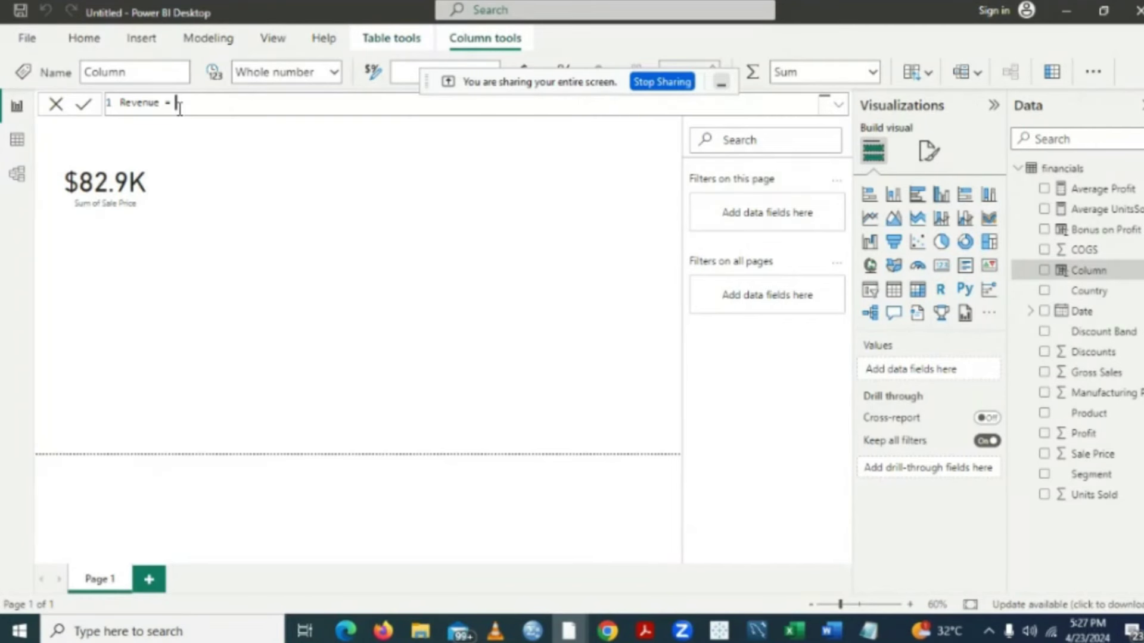
text(sa)
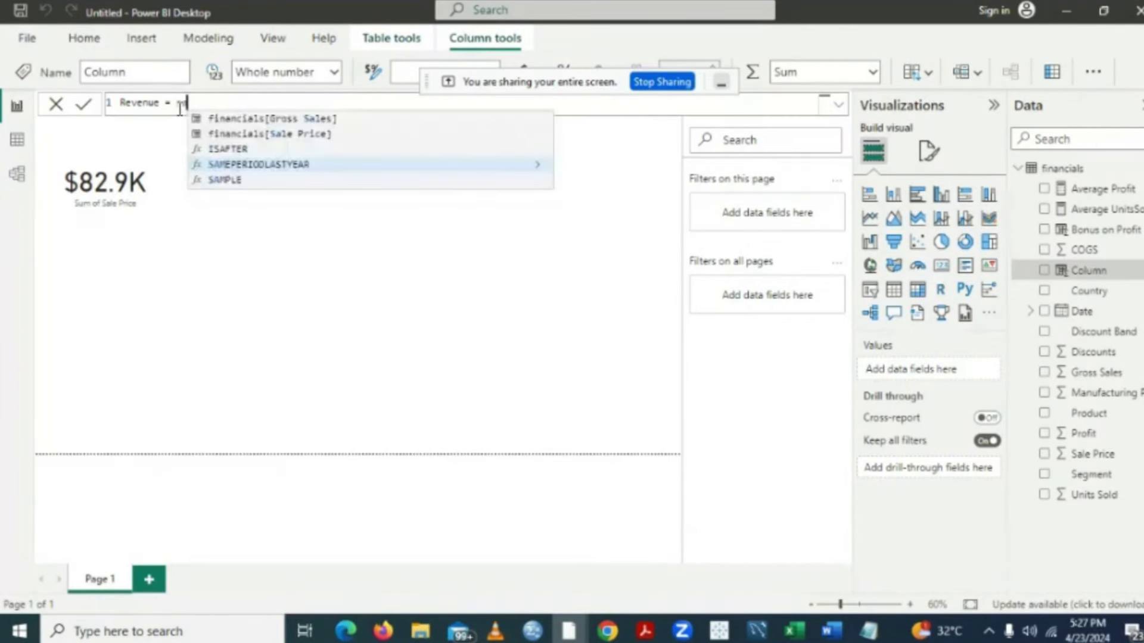
click(256, 135)
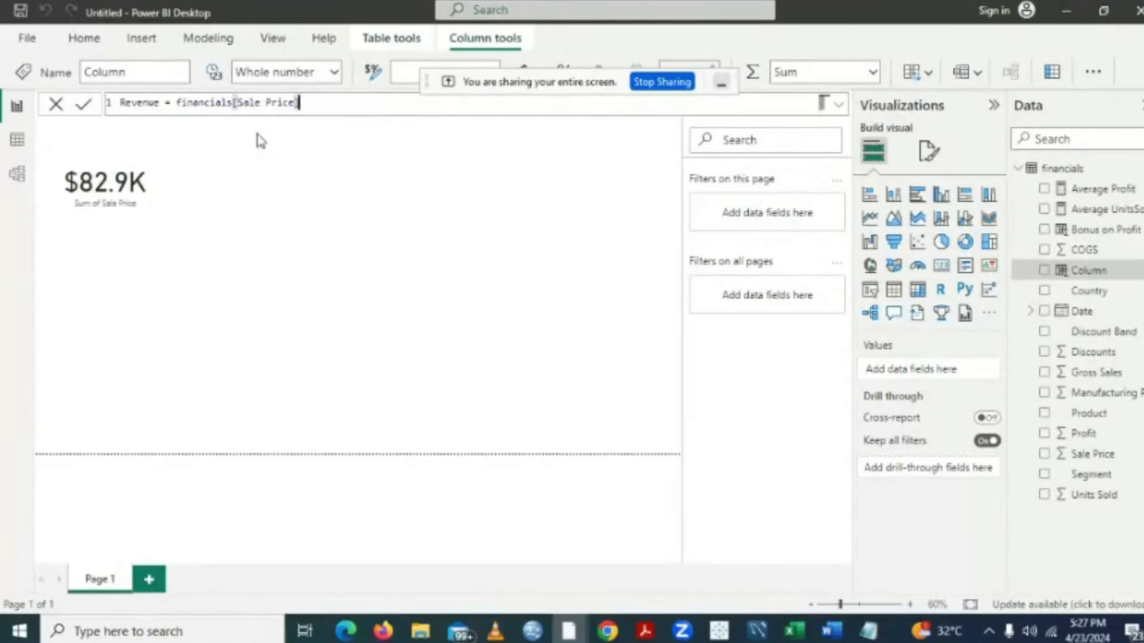
text(*un)
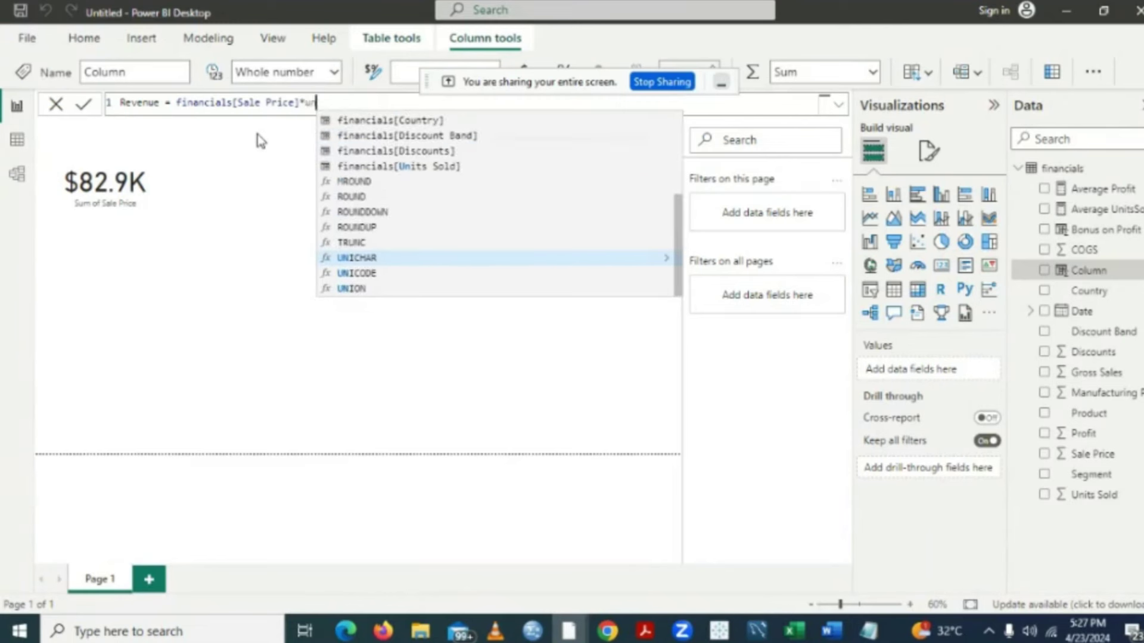
click(441, 167)
text())
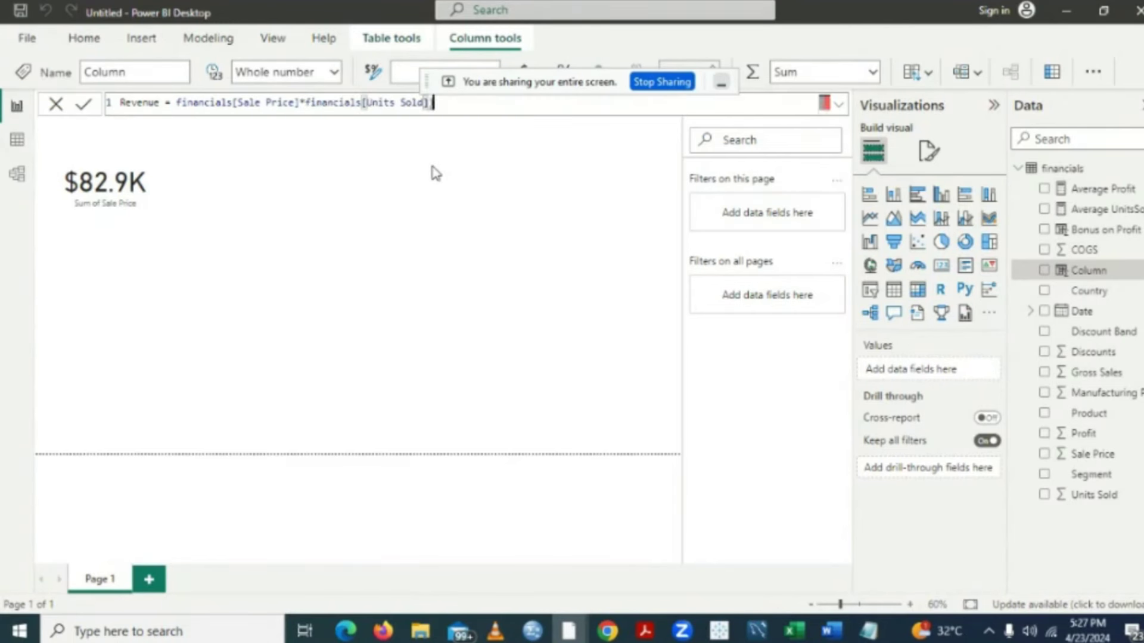
key(BackSpace)
key(Return)
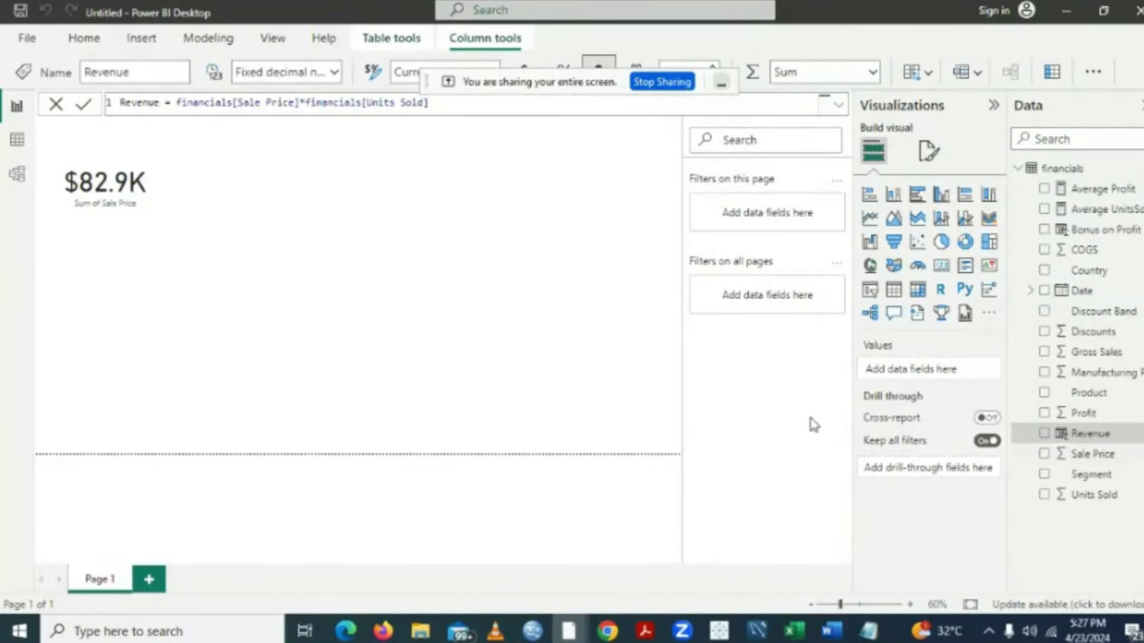
click(18, 142)
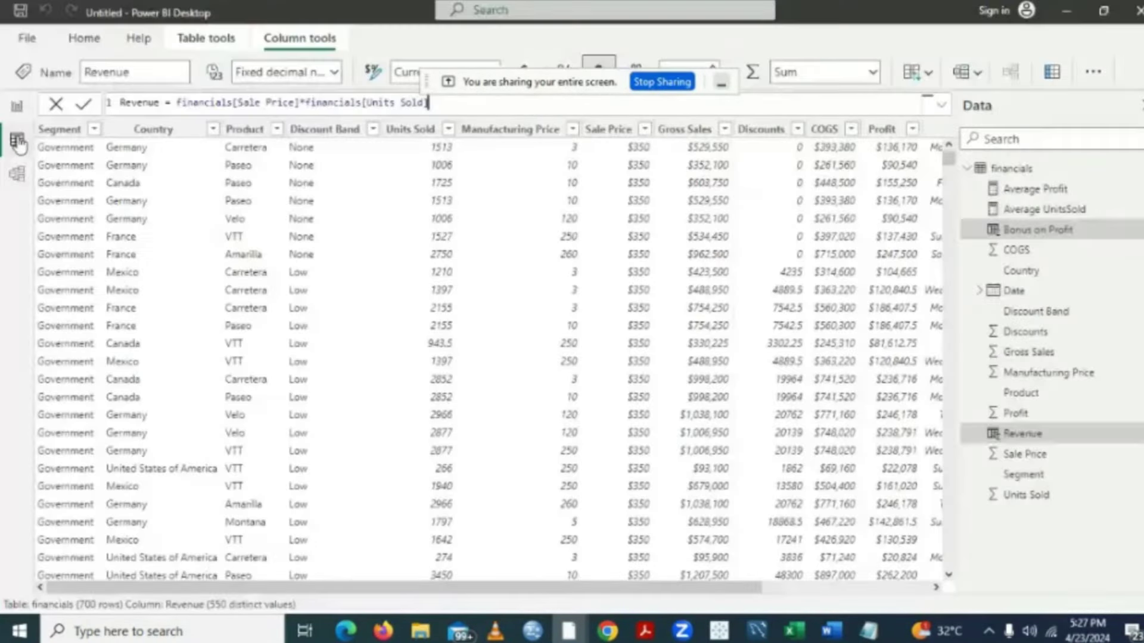
click(936, 587)
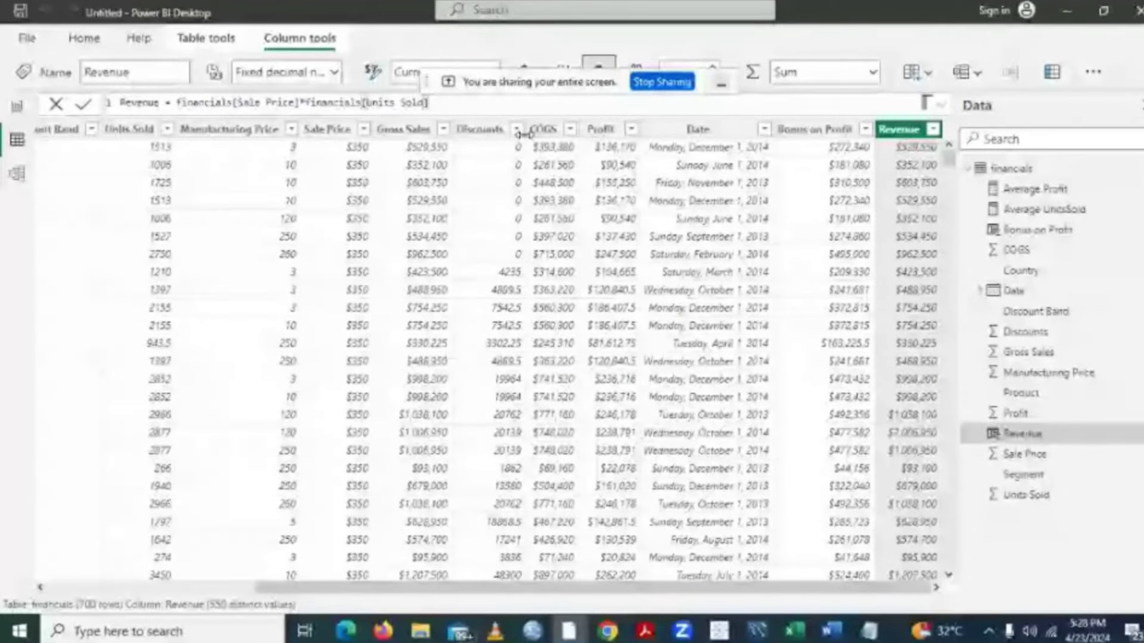
click(15, 110)
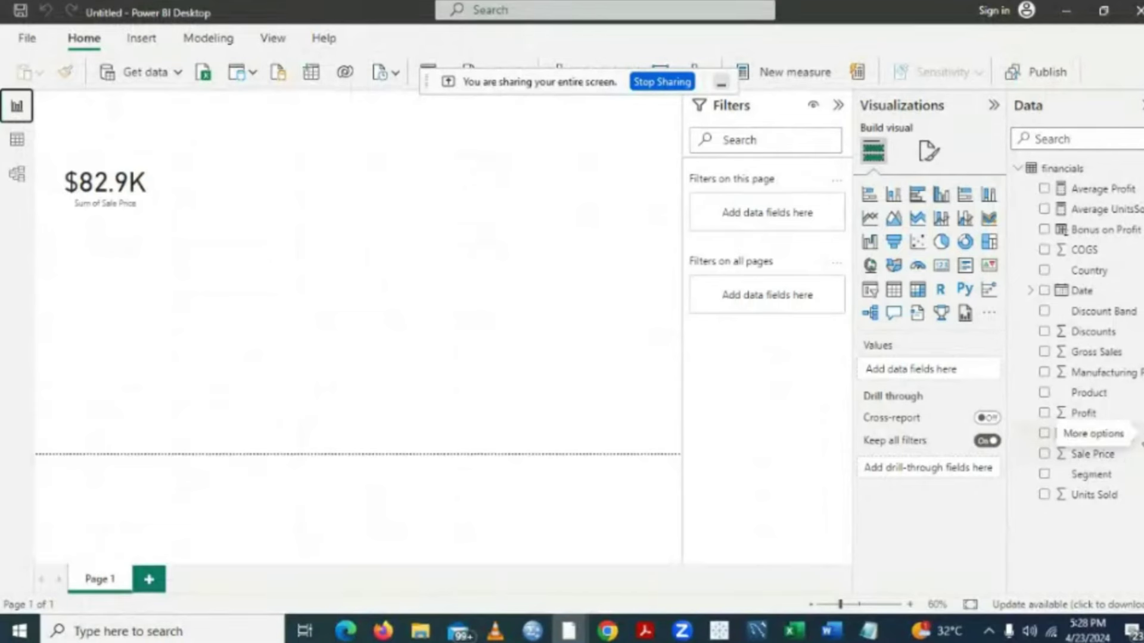
- Delete the Revenue column from the model and confirm the deletion
click(1139, 434)
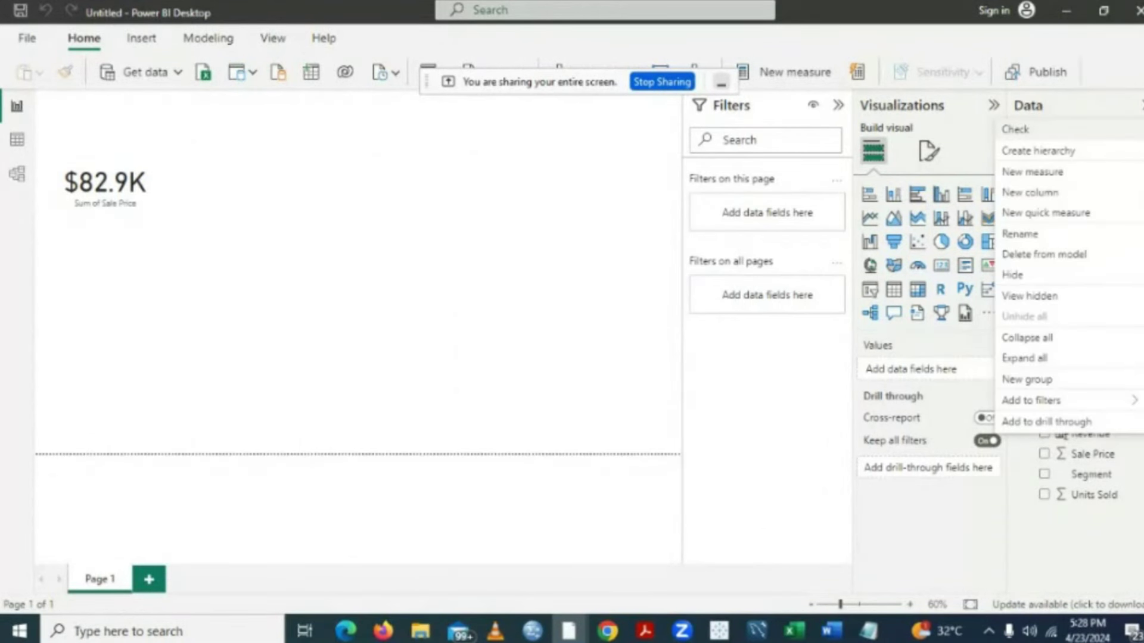
click(1045, 255)
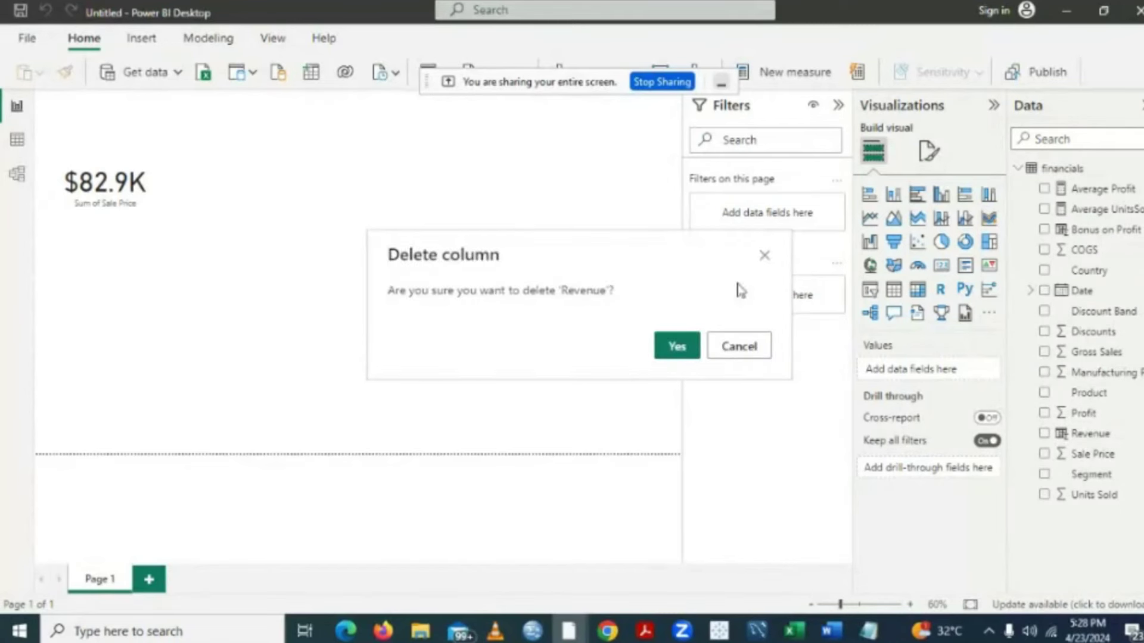
click(679, 352)
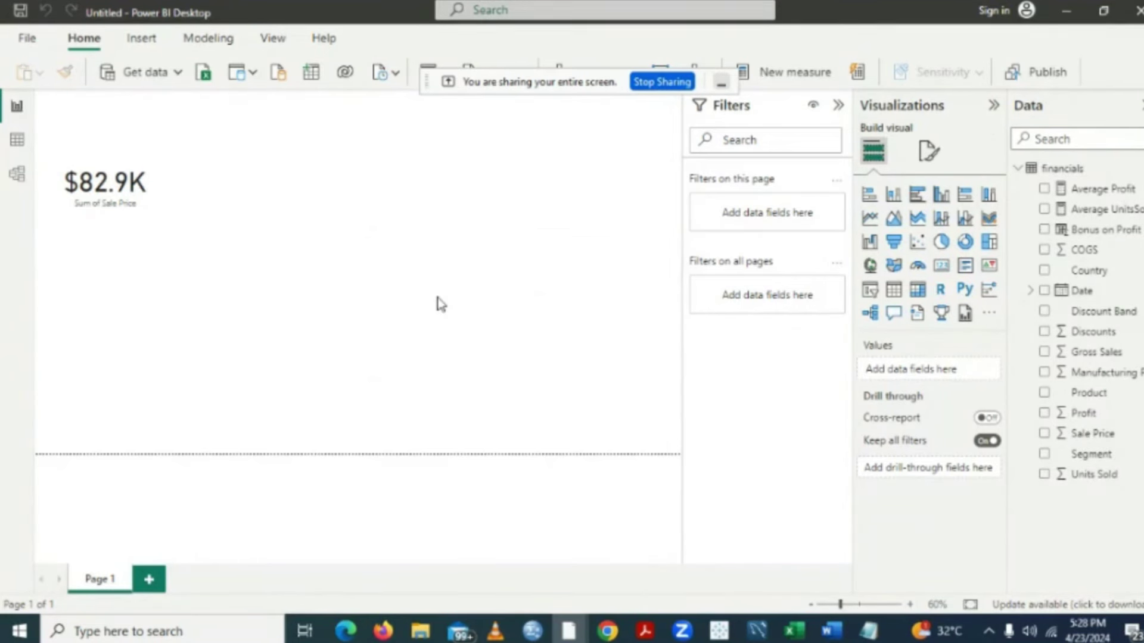
- Reselect the Sale Price card, close the Sale Price field options, then deselect the card
click(165, 190)
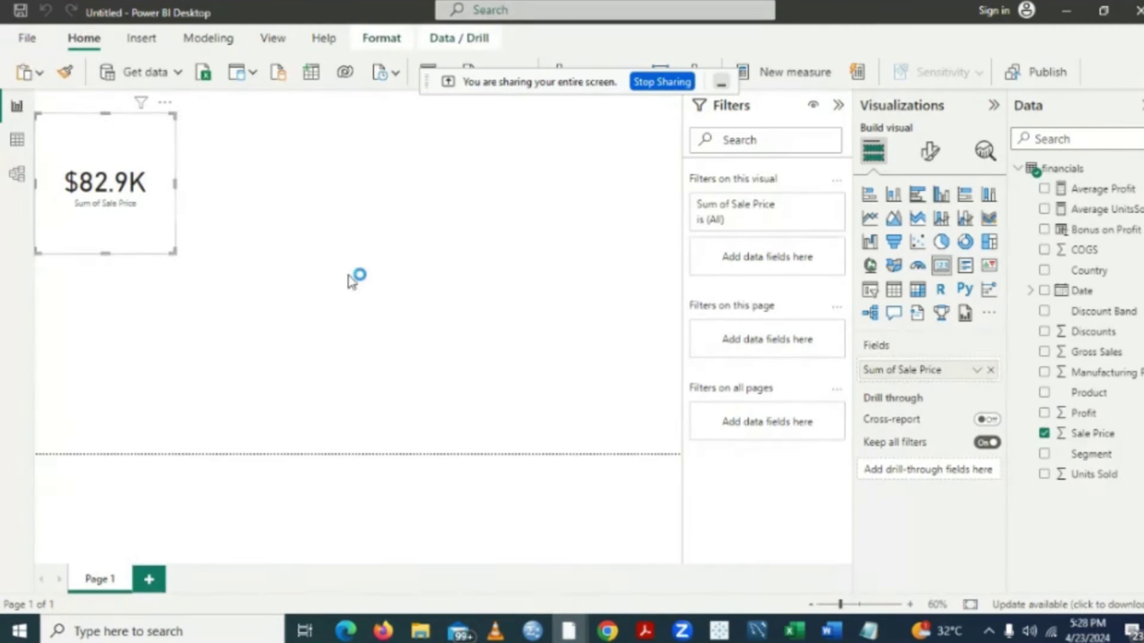
click(132, 309)
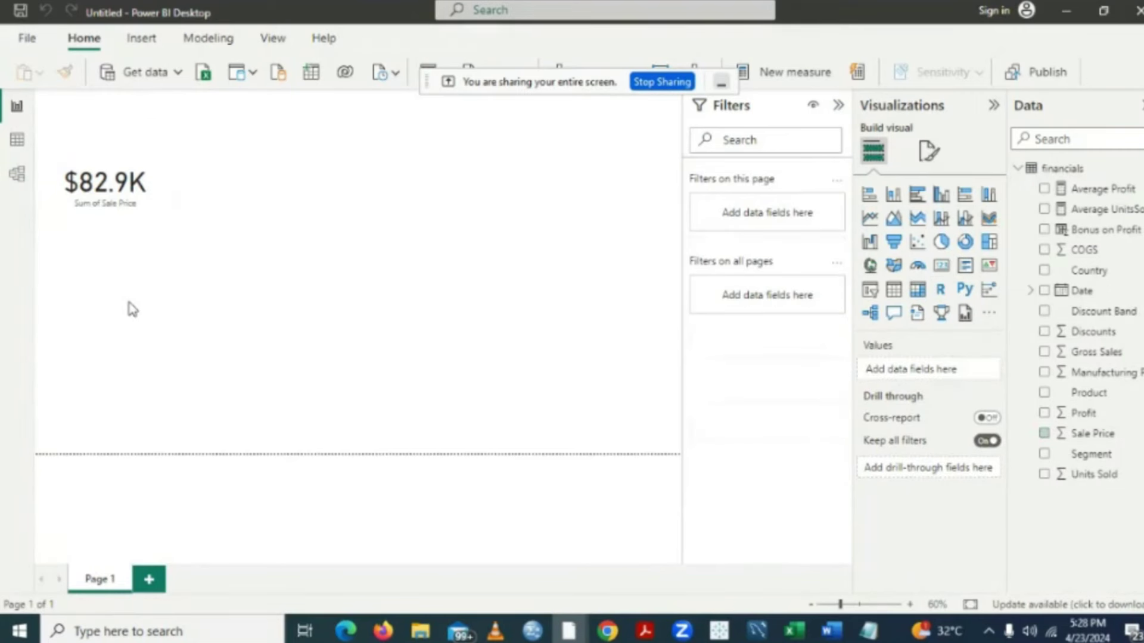
click(150, 139)
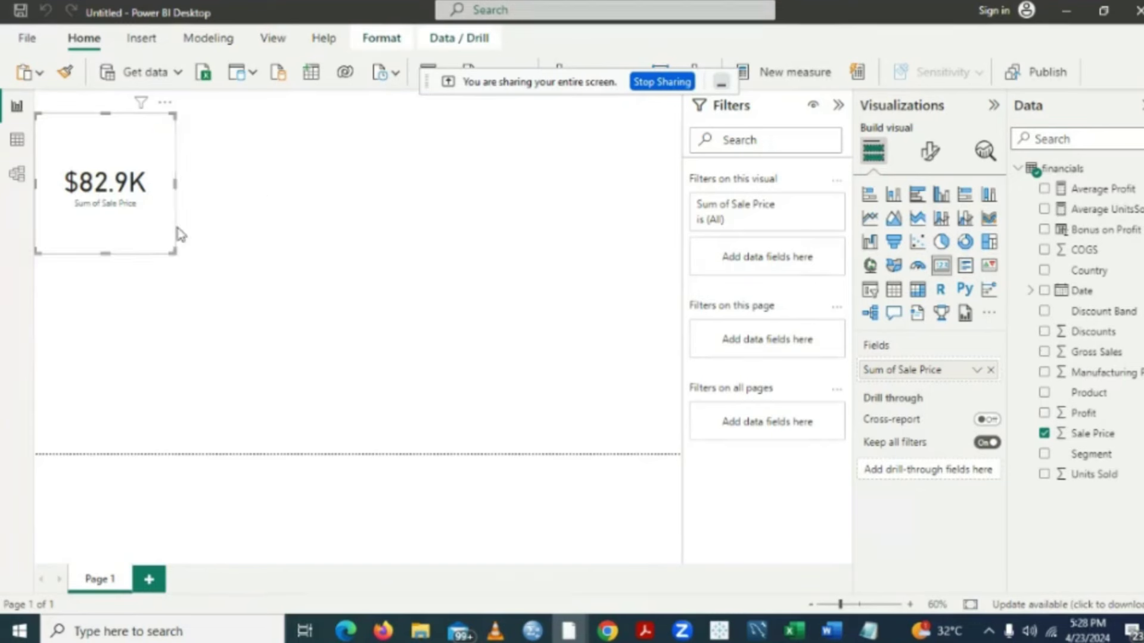
click(1137, 433)
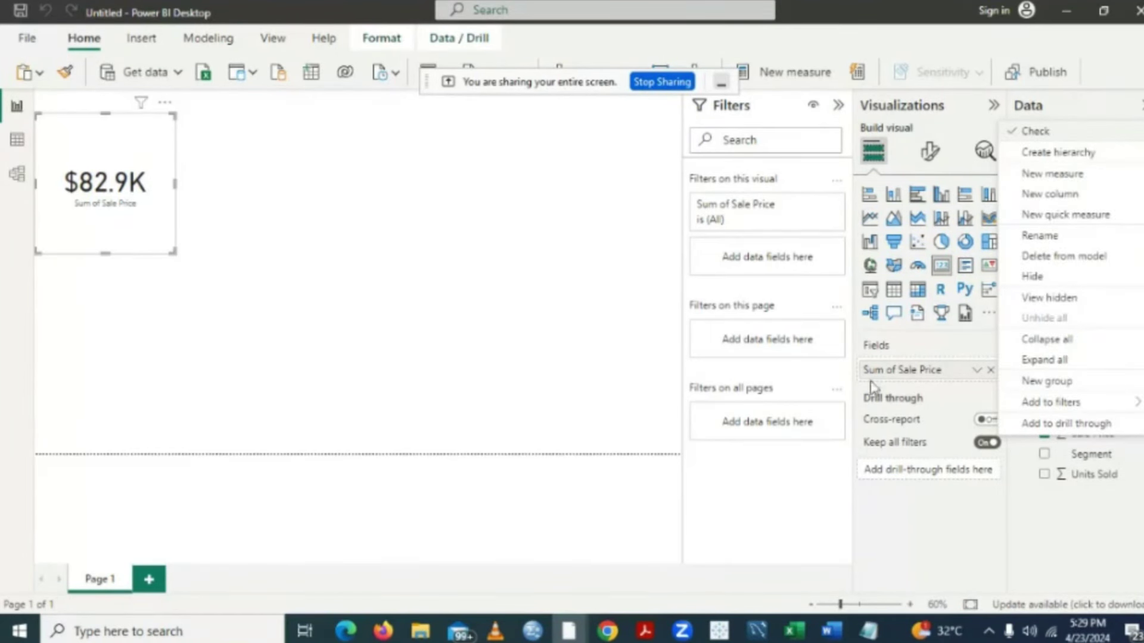
click(391, 208)
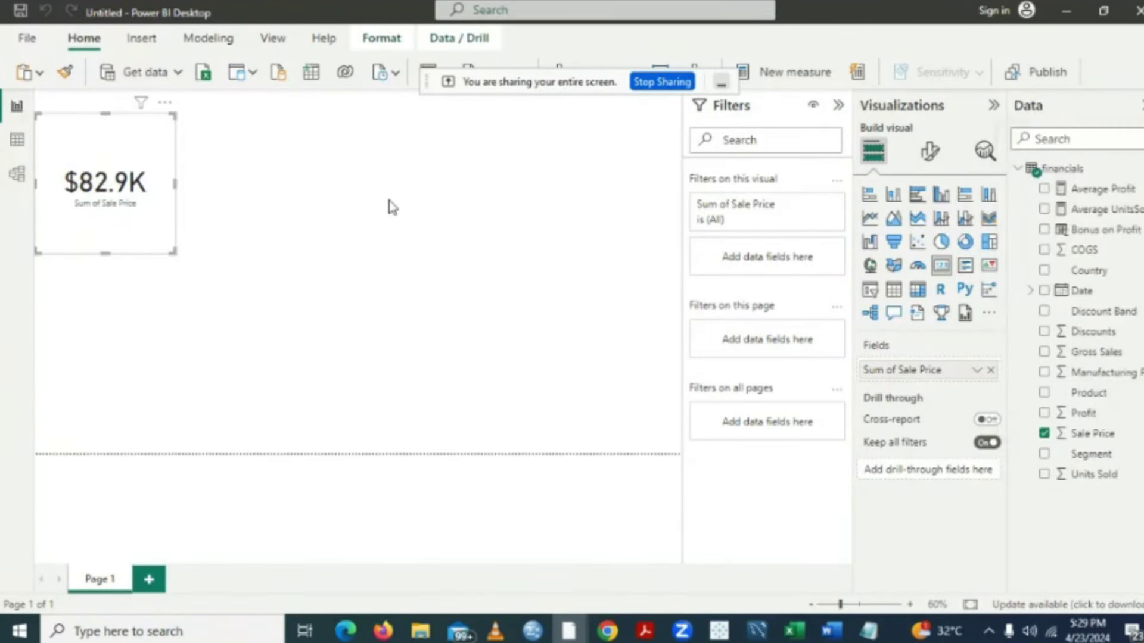
click(90, 330)
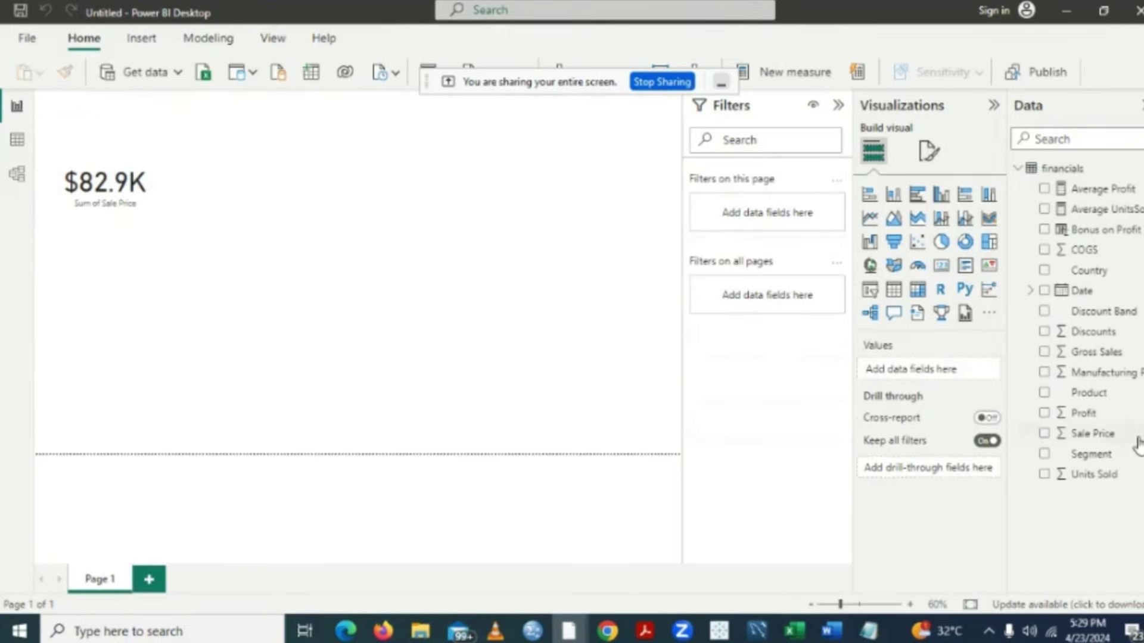
- Create the measure Total Sales = SUM(financials[Sale Price]) and add it to the page
right_click(1093, 433)
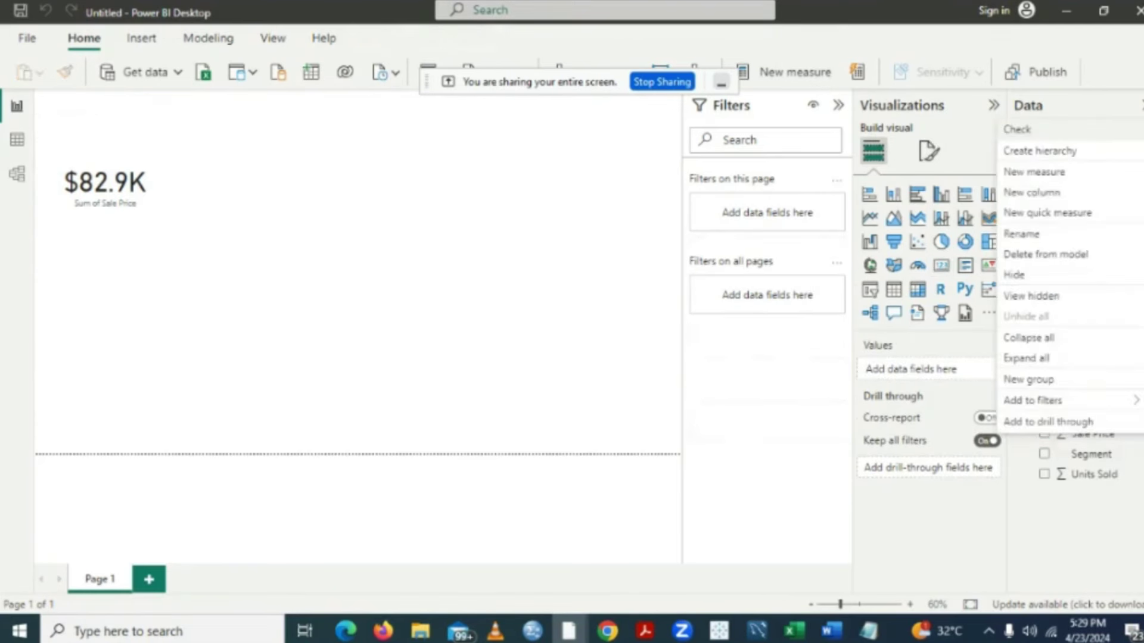
click(1046, 178)
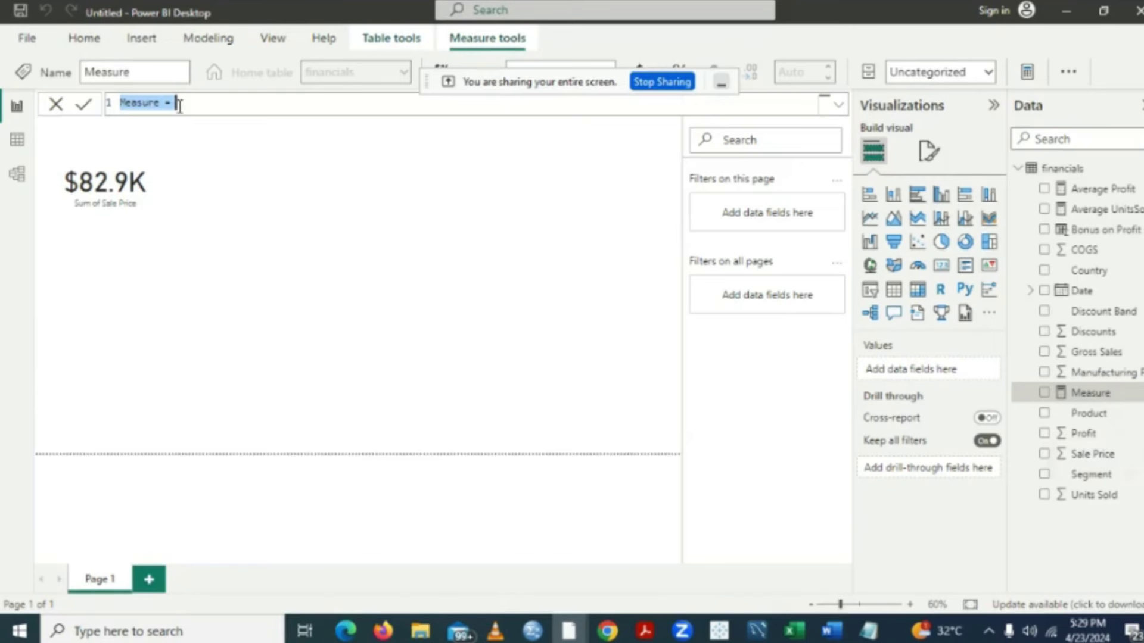
key(BackSpace)
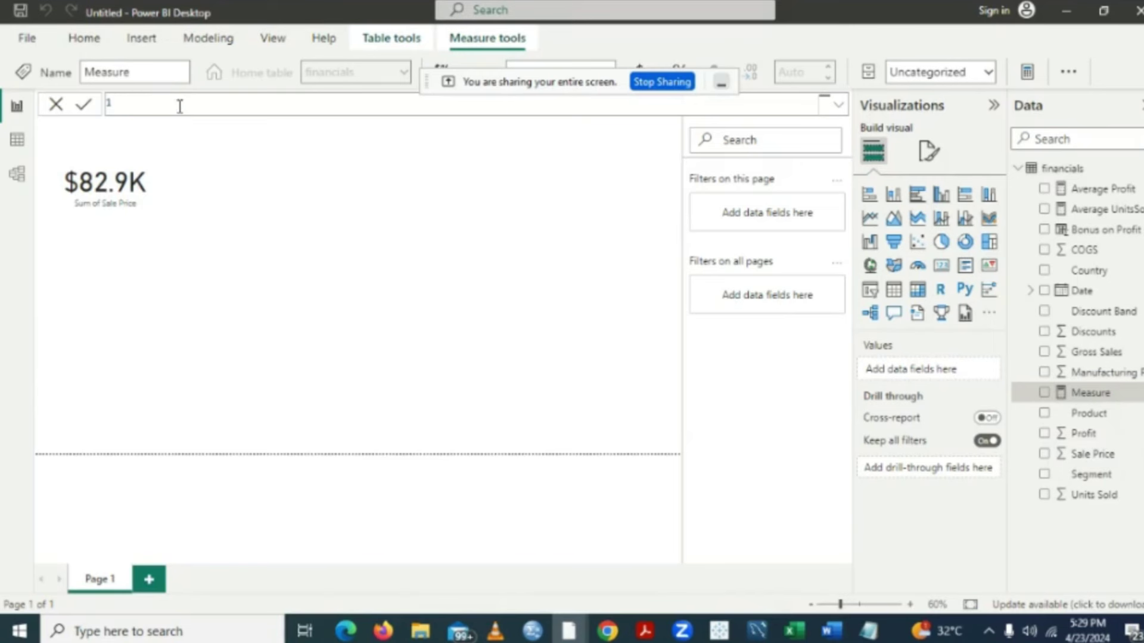
text(Total Sales = sum)
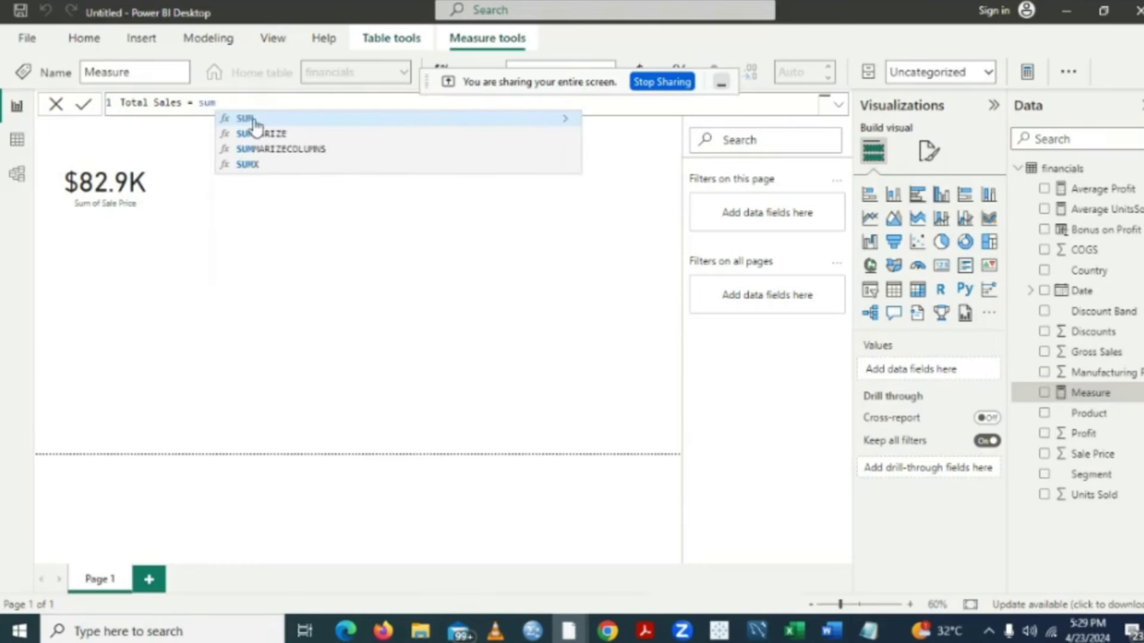
click(256, 120)
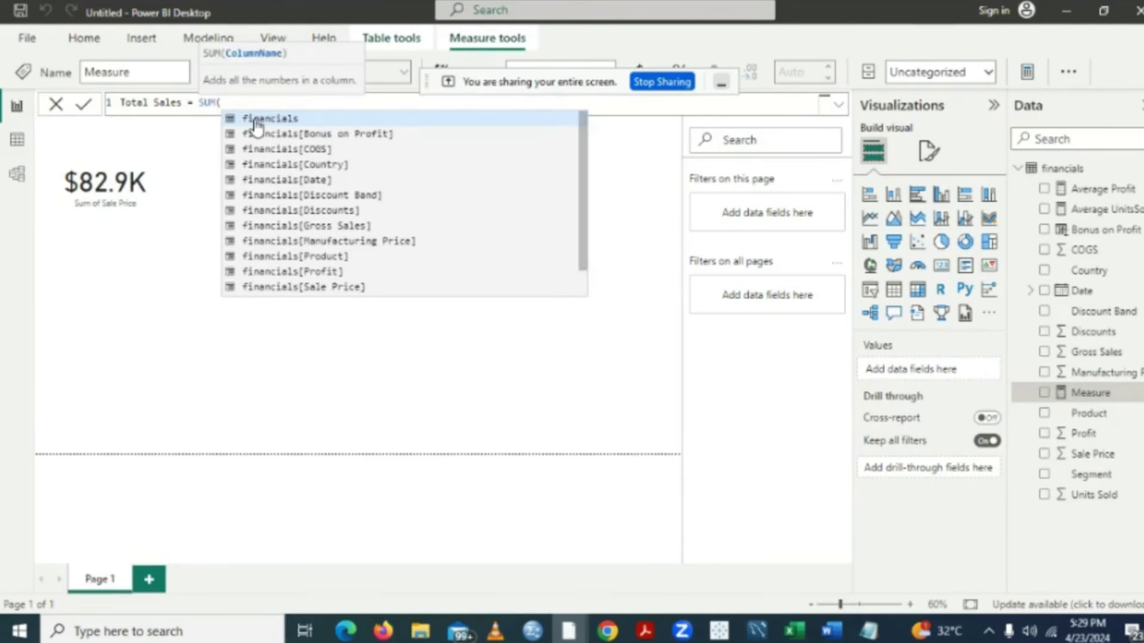
click(314, 287)
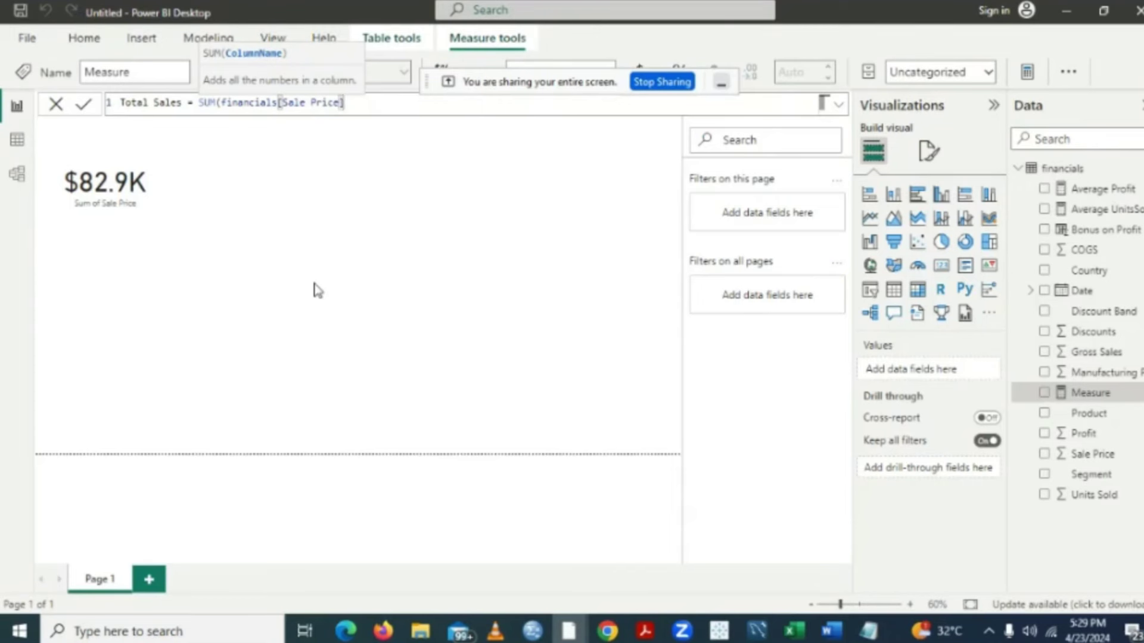
text())
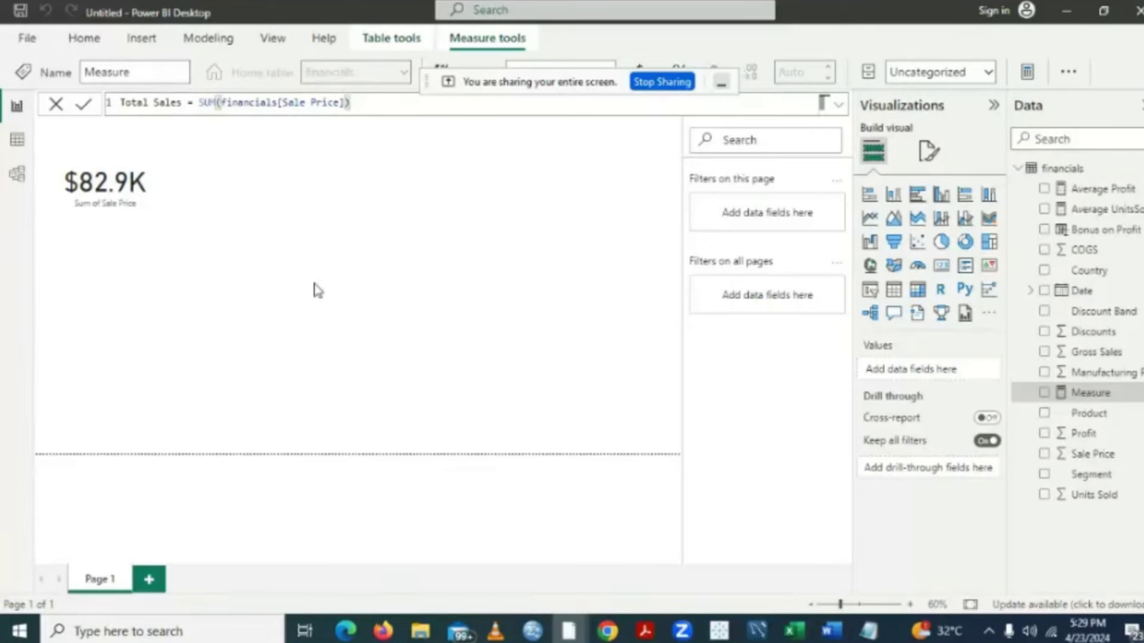
key(Return)
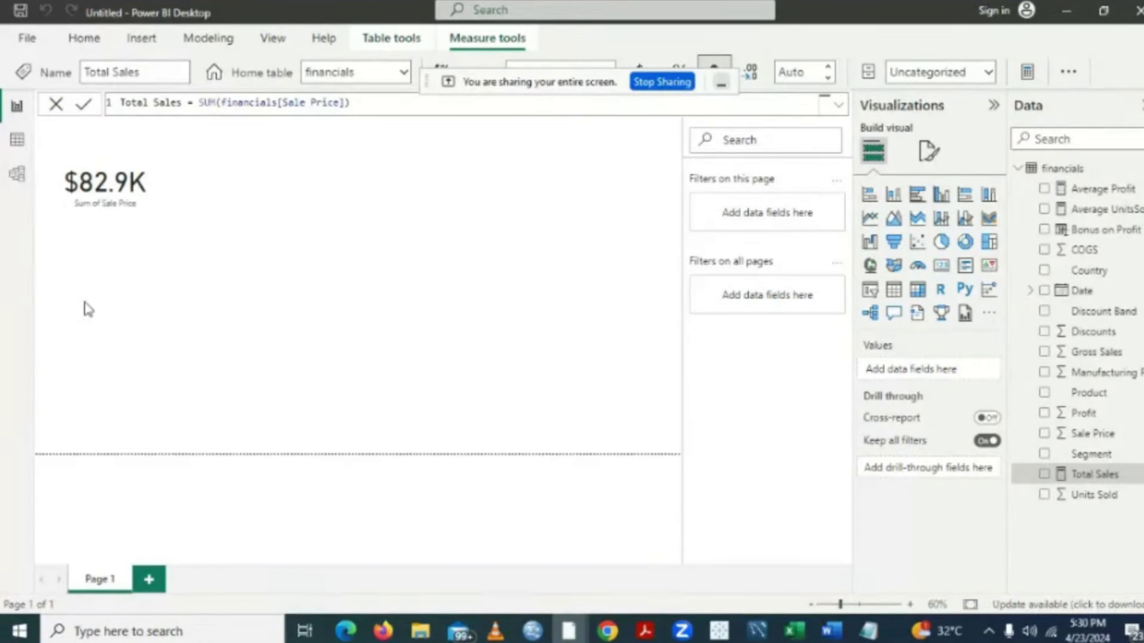
click(1044, 475)
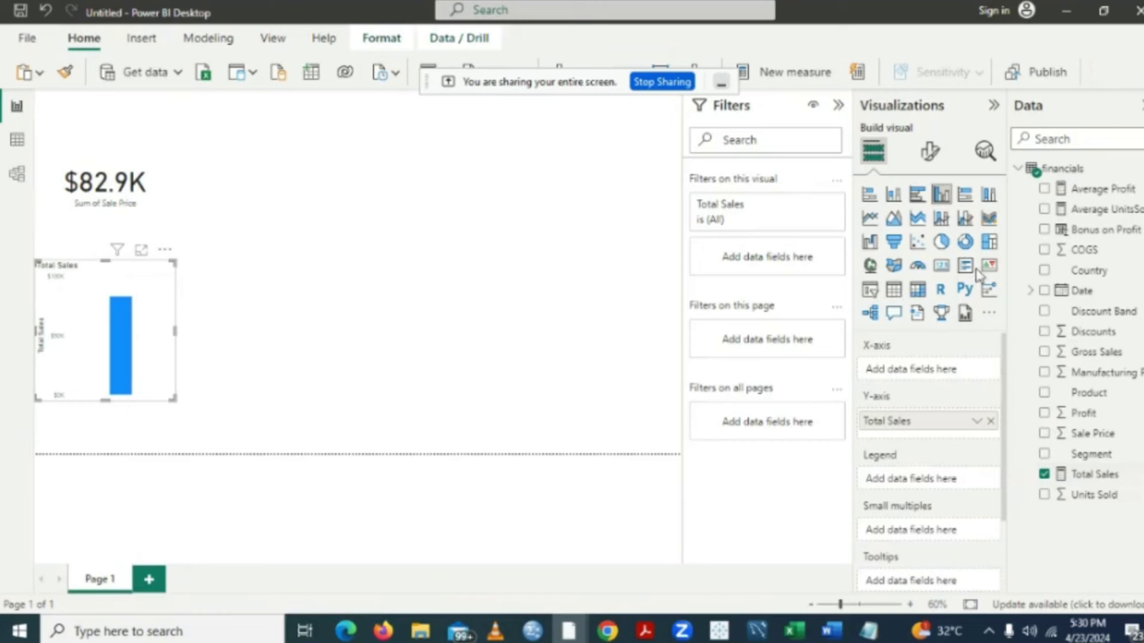
- Convert the Total Sales chart into a card and move it to the top middle
click(940, 268)
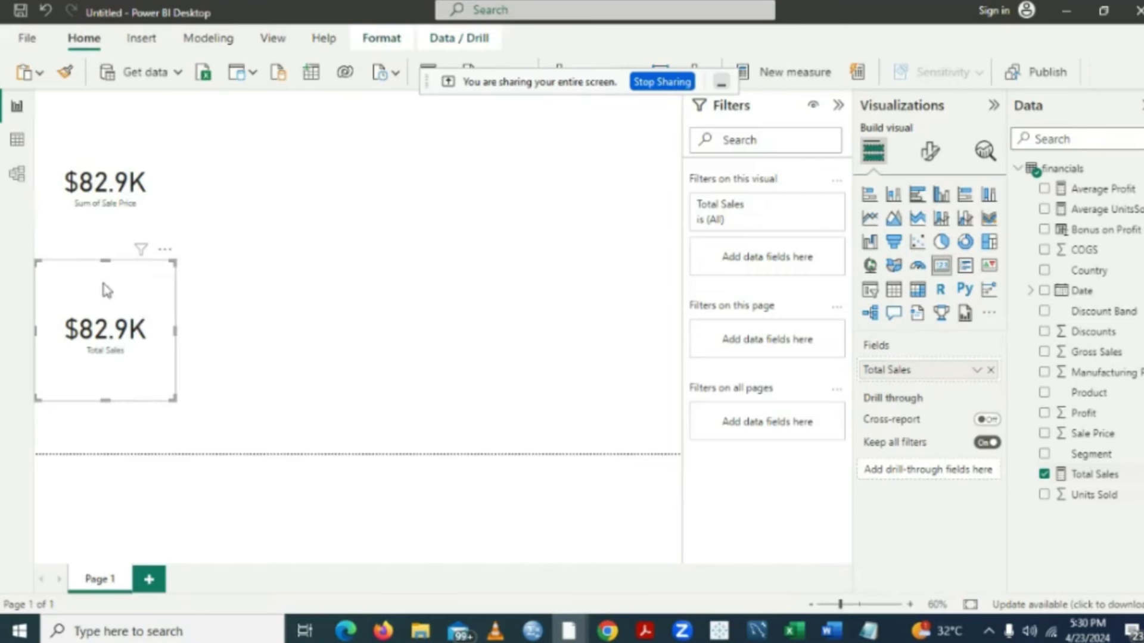
drag(105, 292, 374, 152)
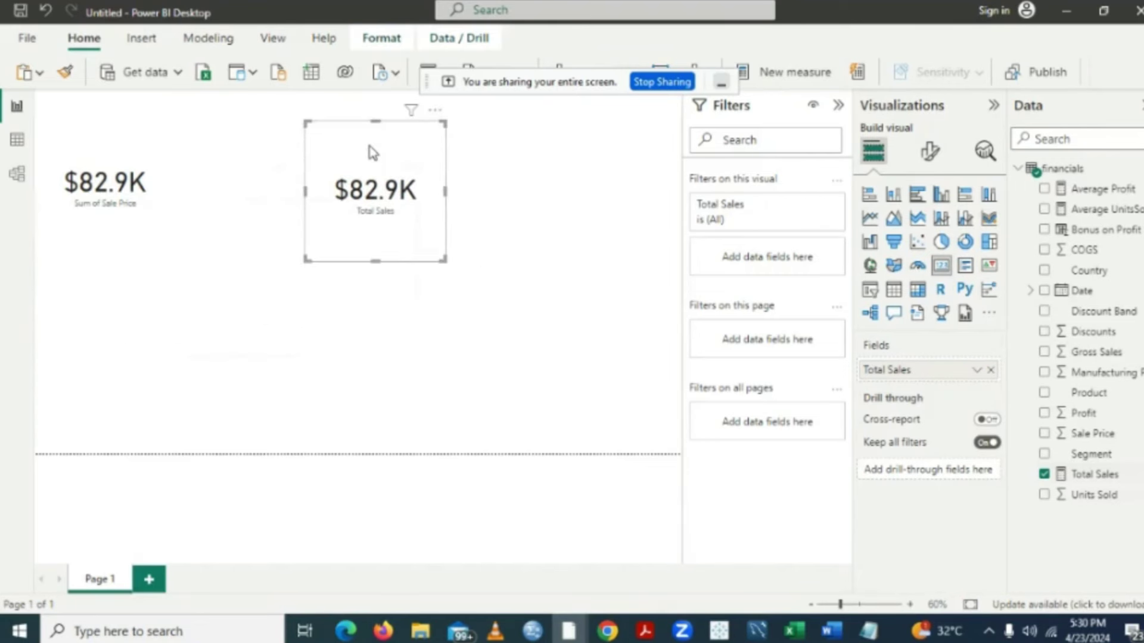
click(395, 379)
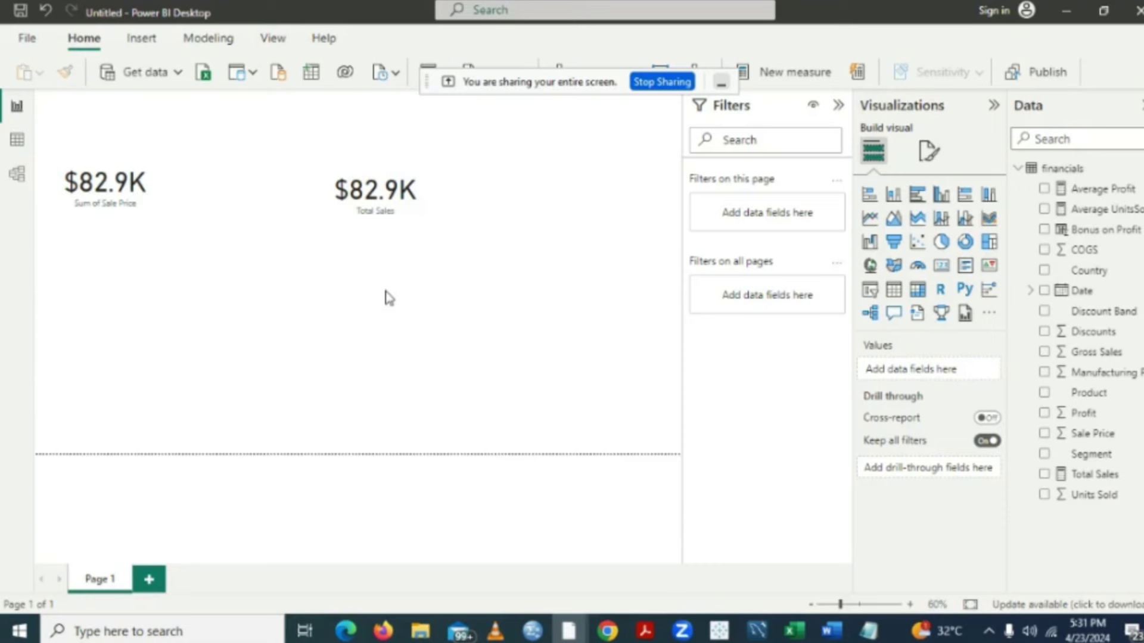
- Remove the Sum of Sale Price card and the Total Sales card from the page
click(117, 156)
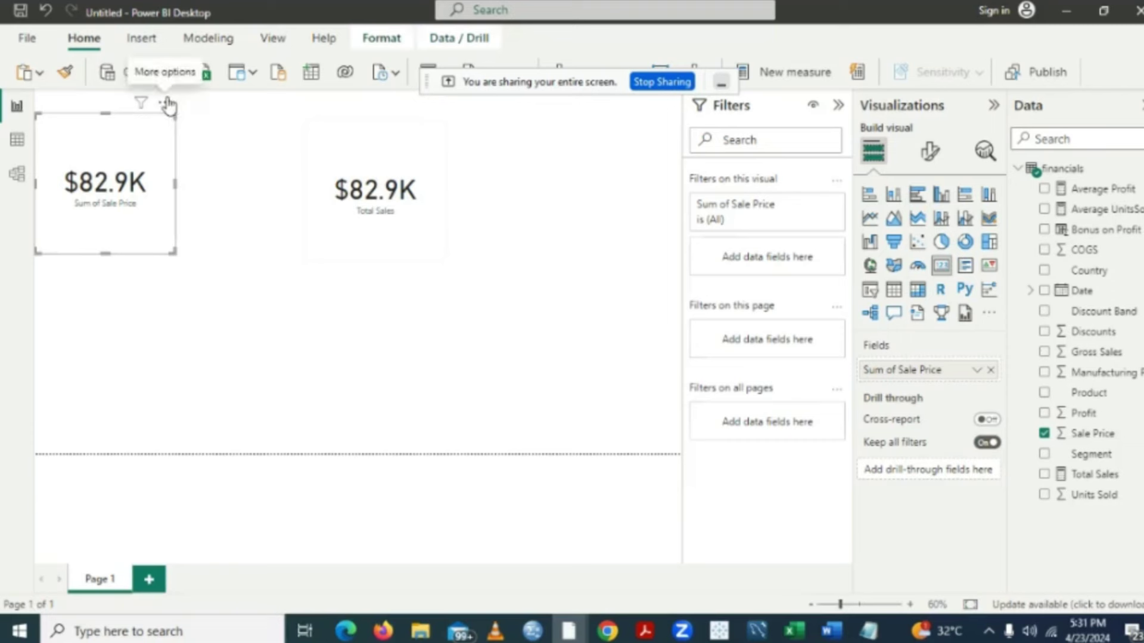
click(167, 102)
click(194, 143)
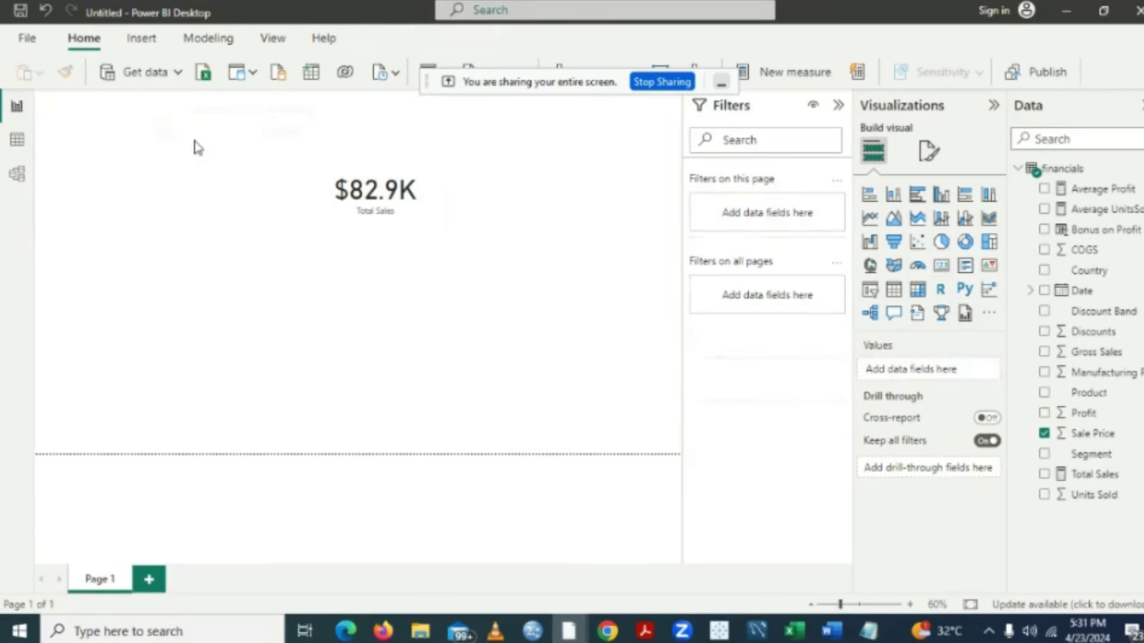
click(390, 162)
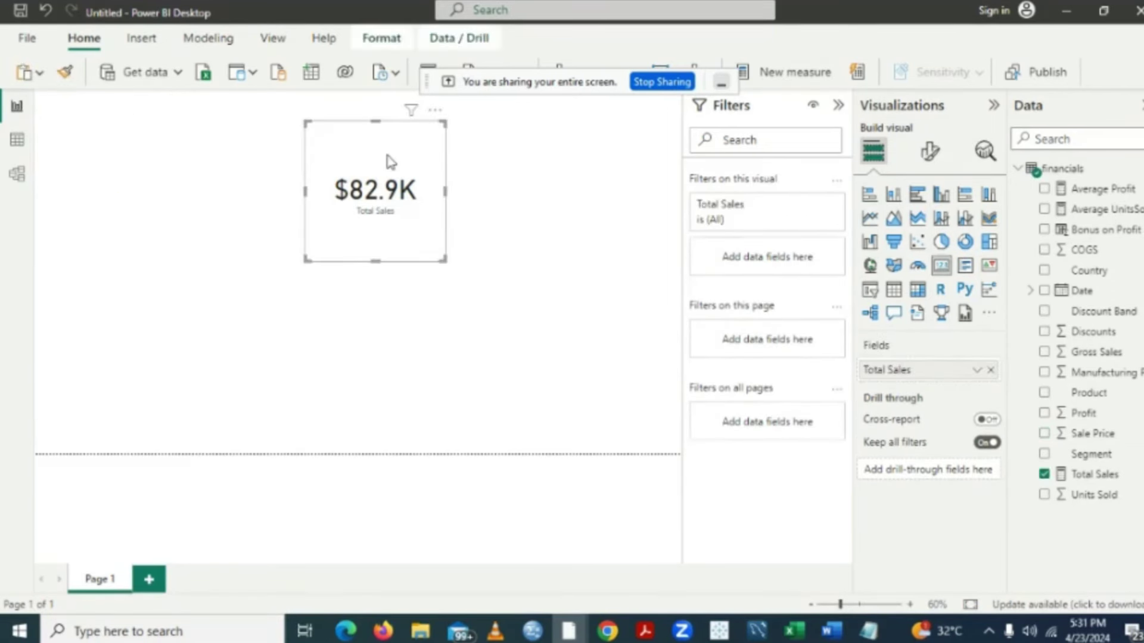
click(437, 112)
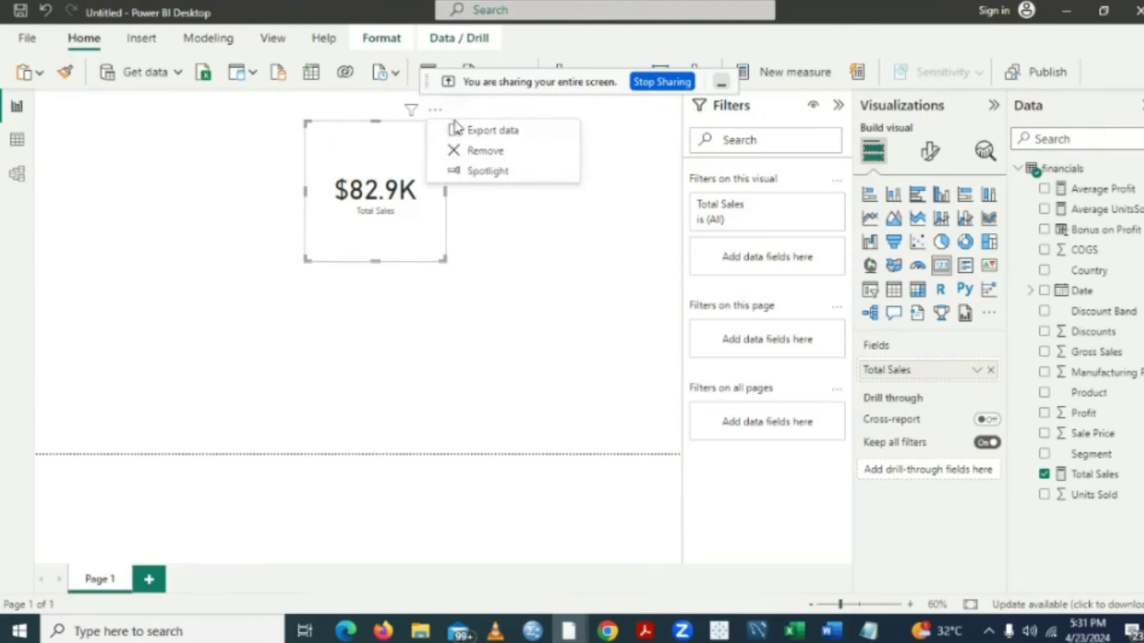
click(480, 153)
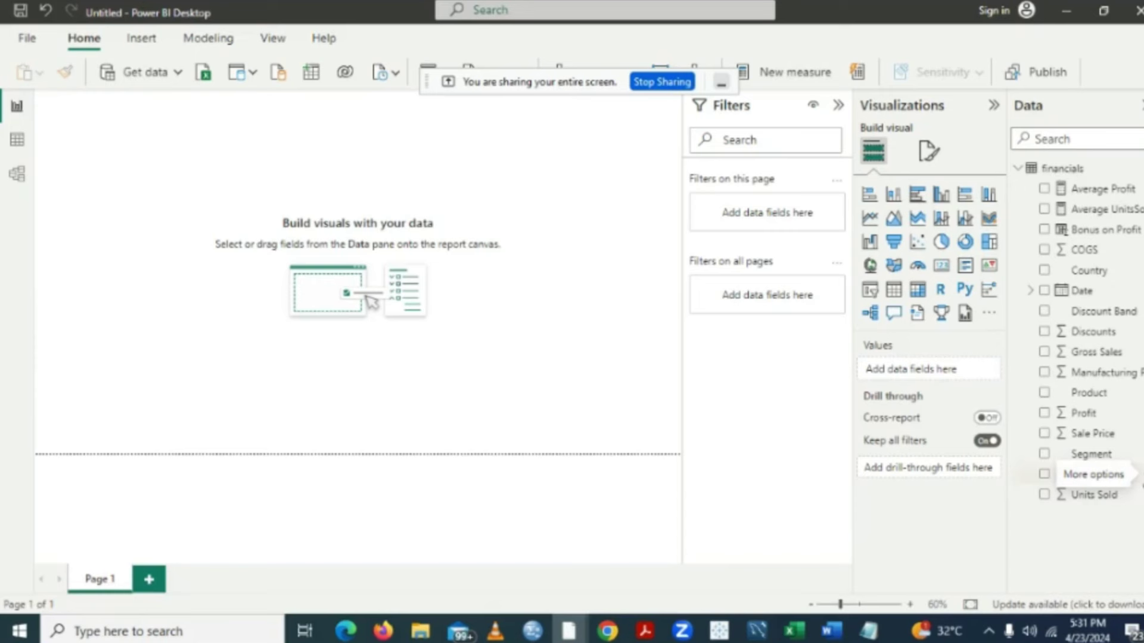
click(1140, 474)
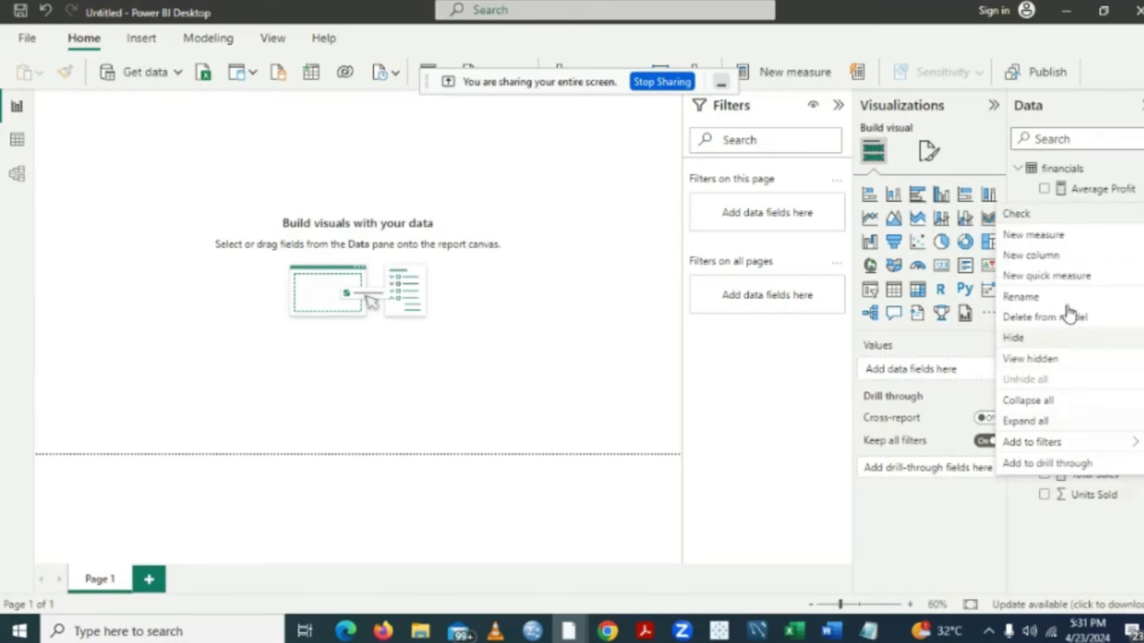
- Start a new measure and name it 'Total Sales in Germany ='
click(1035, 236)
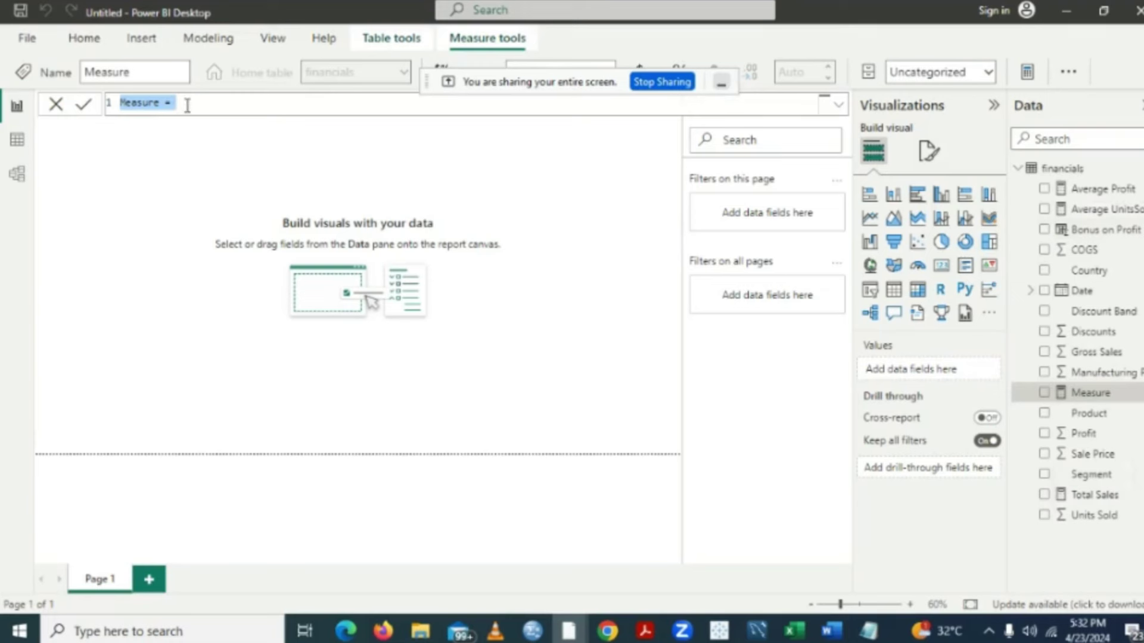
key(BackSpace)
text(T)
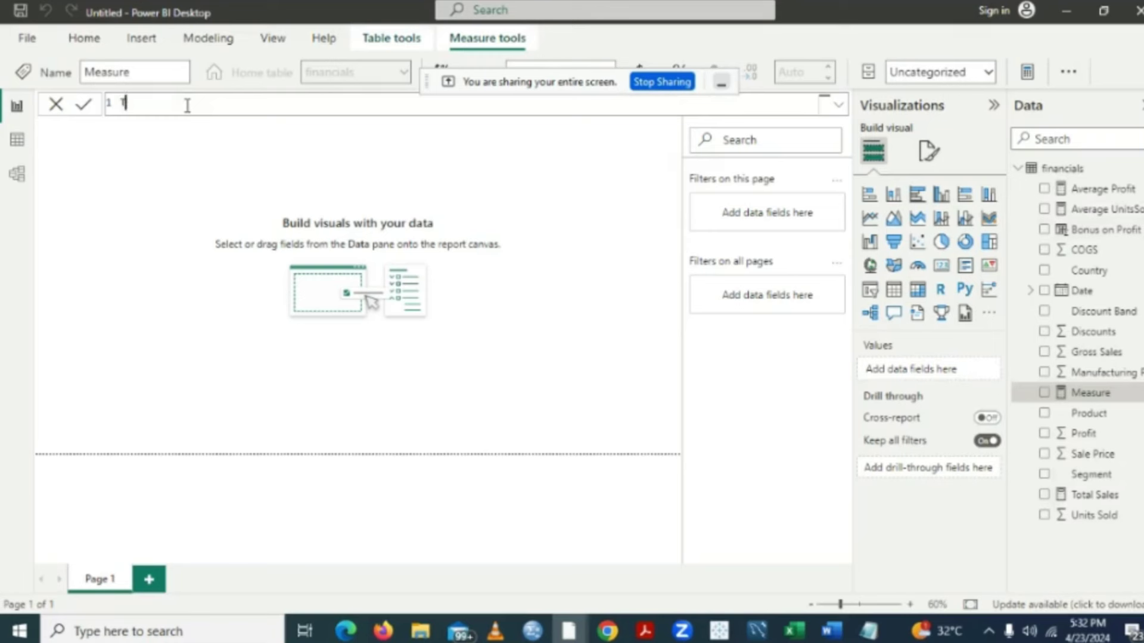
text(otalS)
key(BackSpace)
text(Sal)
text(es in )
text(GB)
key(BackSpace)
text(ermany =)
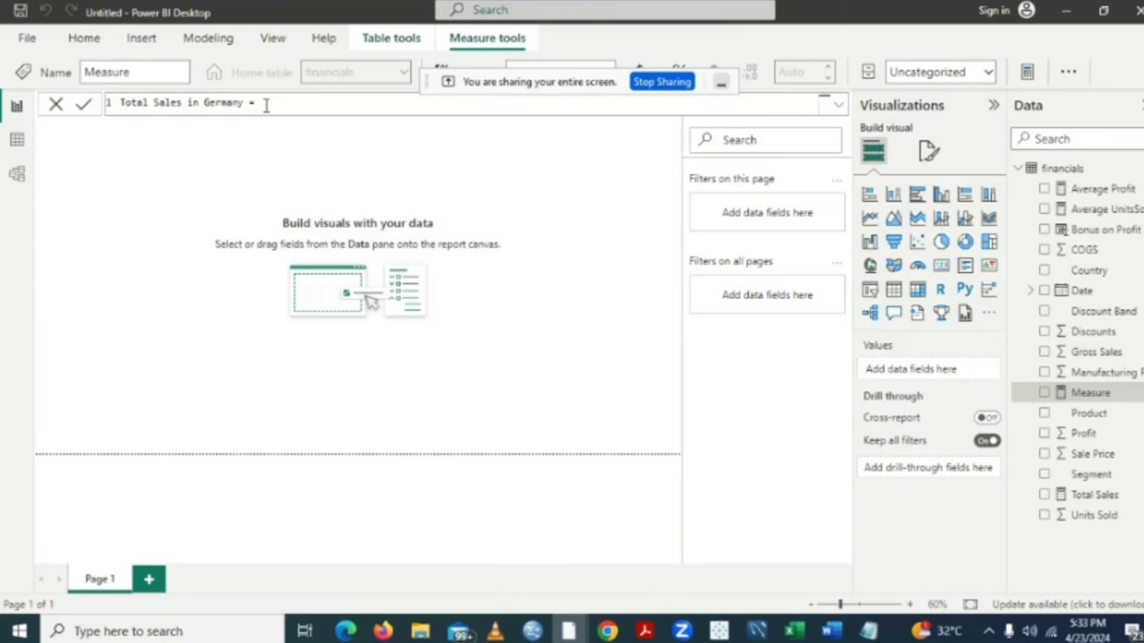
- Write CALCULATE([Total Sales], financials[Country] as the start of the Germany measure formula
text(c)
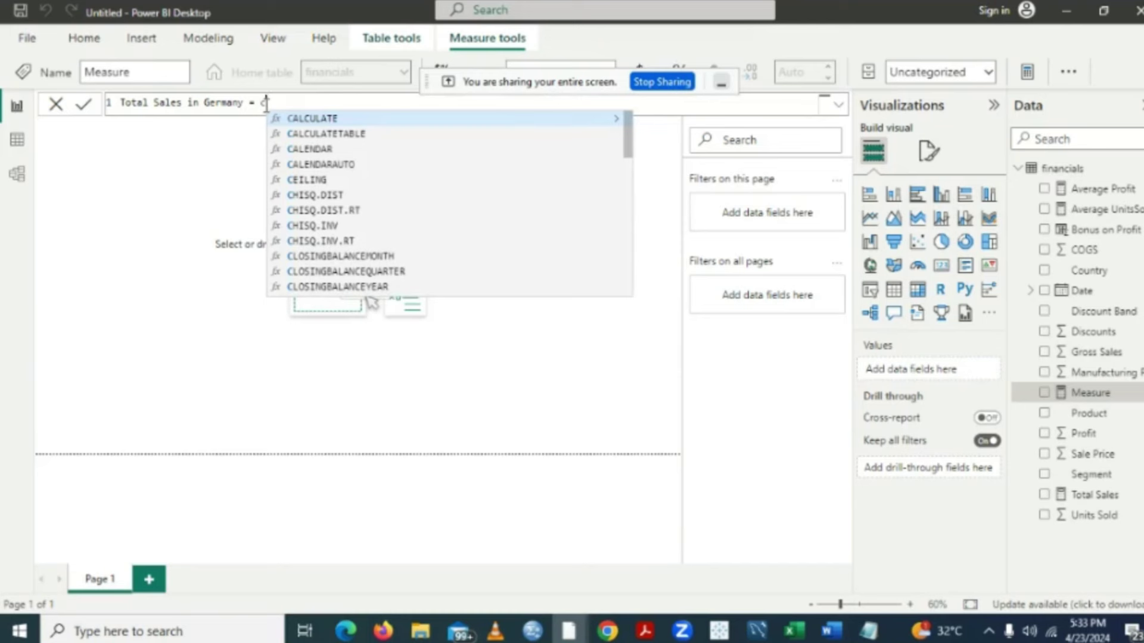
click(308, 119)
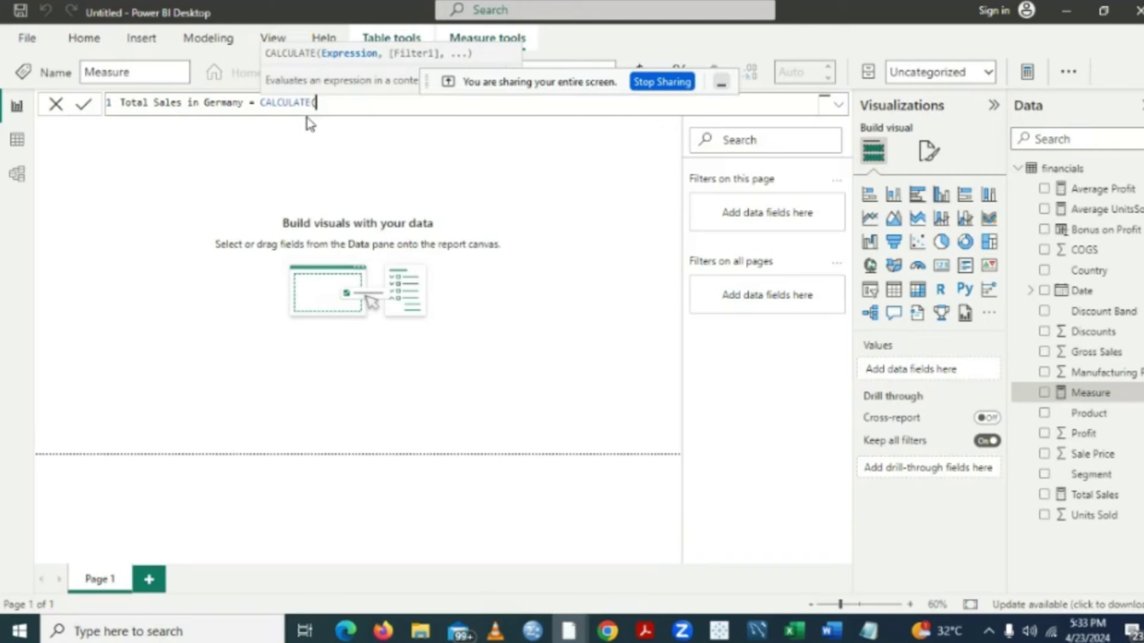
text(to)
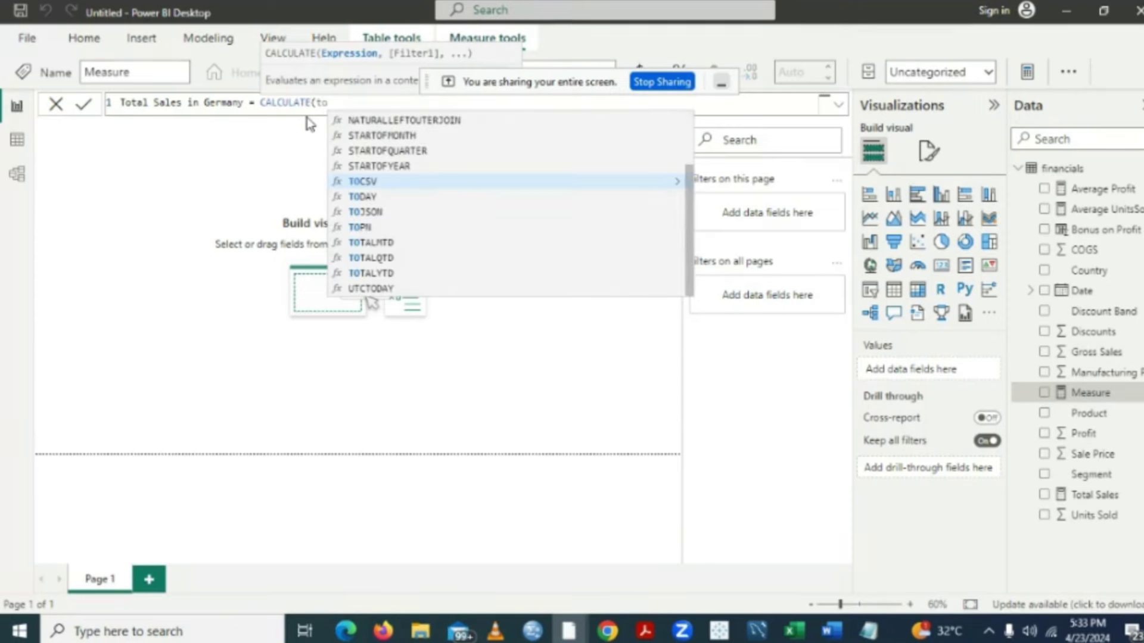
text(t)
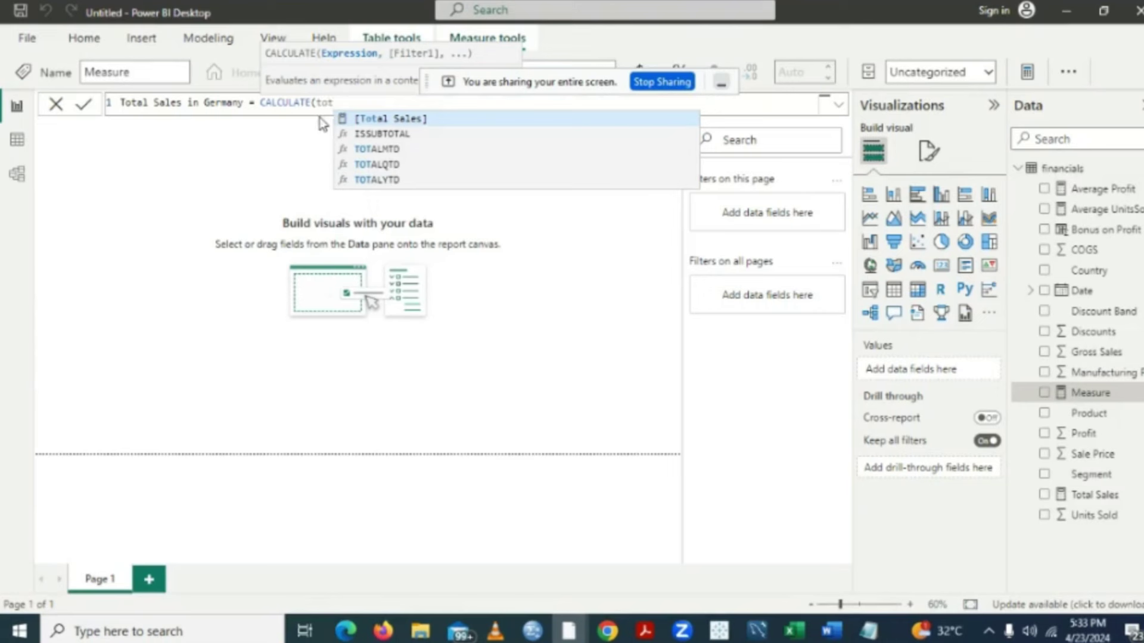
click(365, 122)
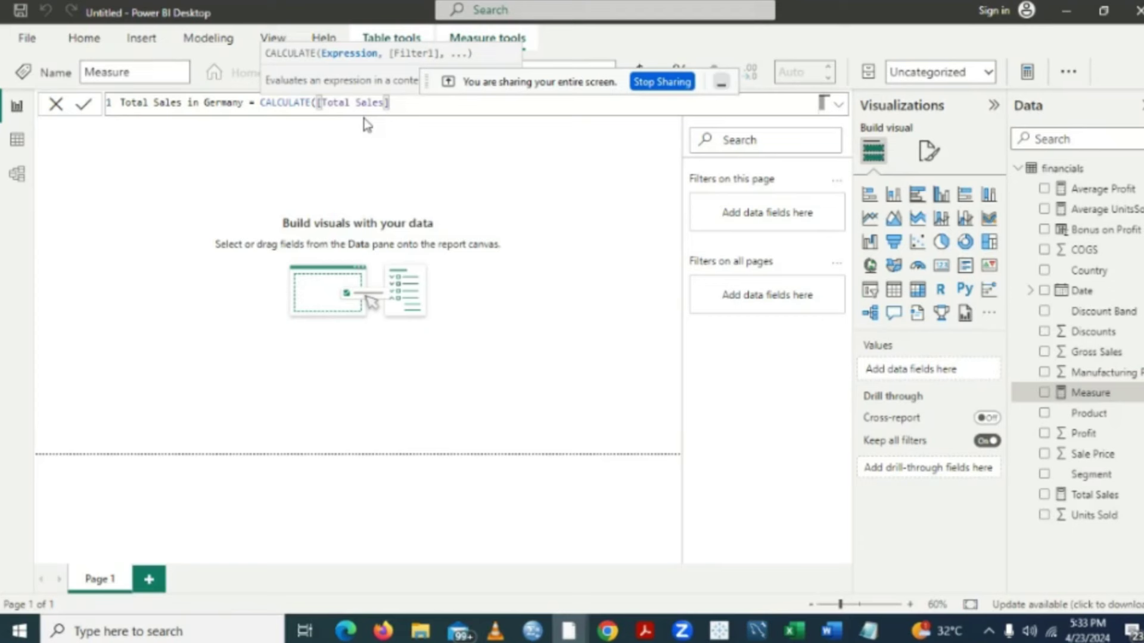
text(,)
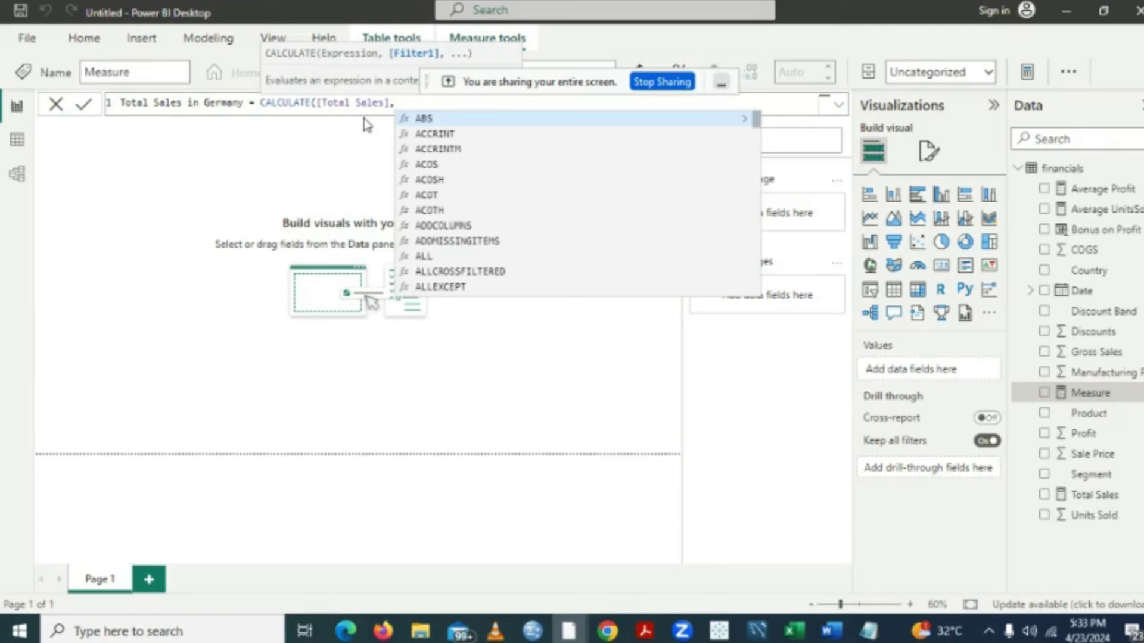
text(f)
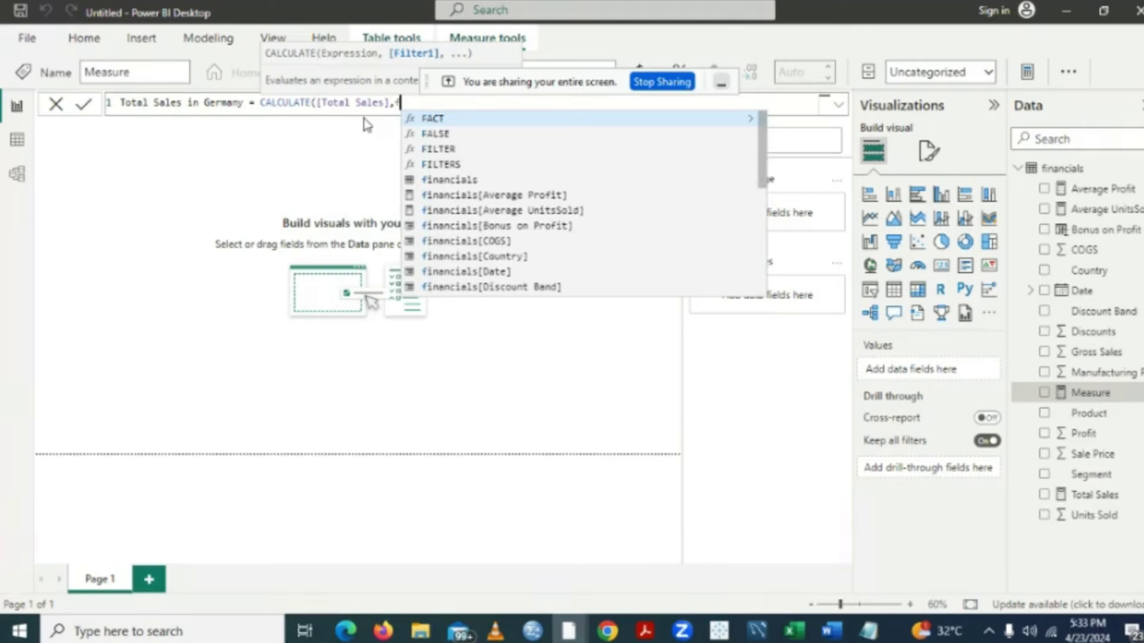
click(501, 257)
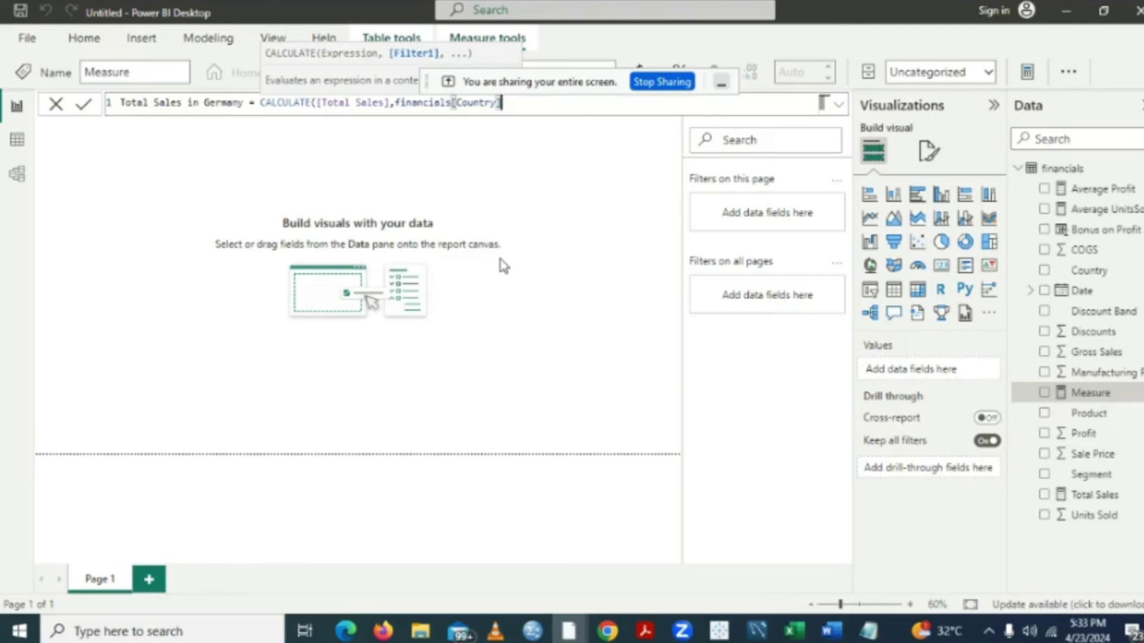
- Finish the filter as = "Germany", close the bracket and commit the measure
text(=)
text(Ger)
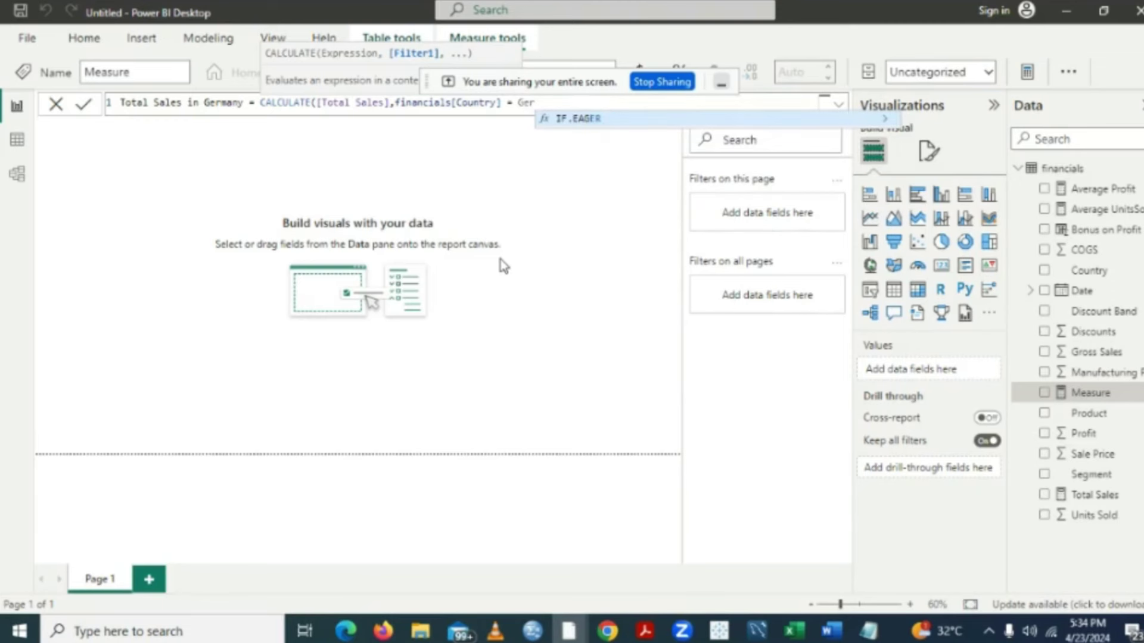
text(m)
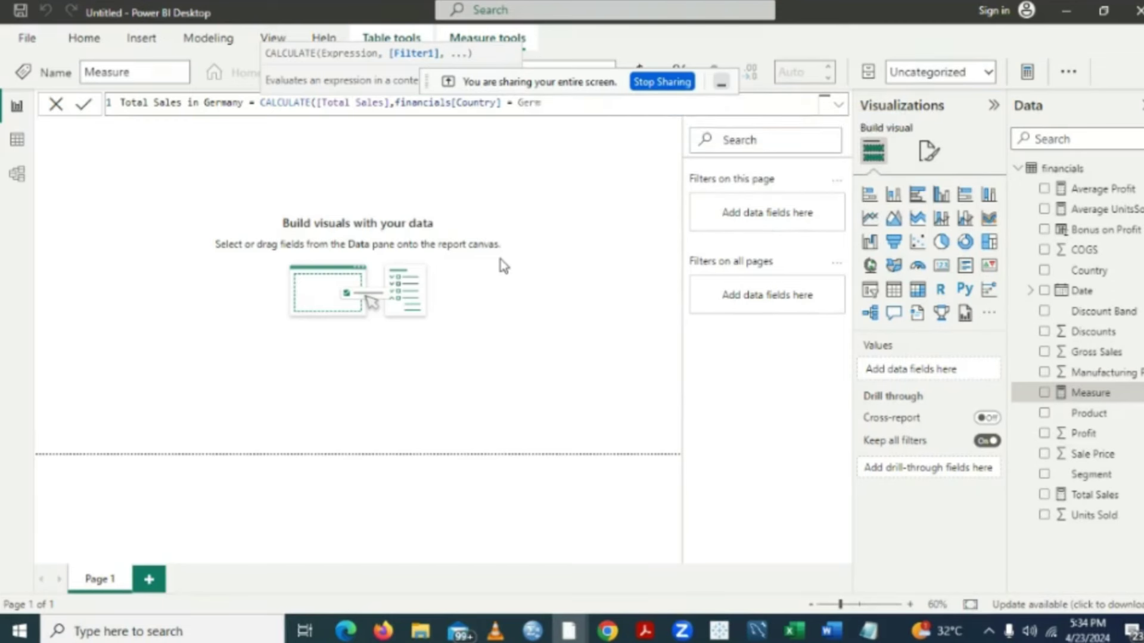
text(any")
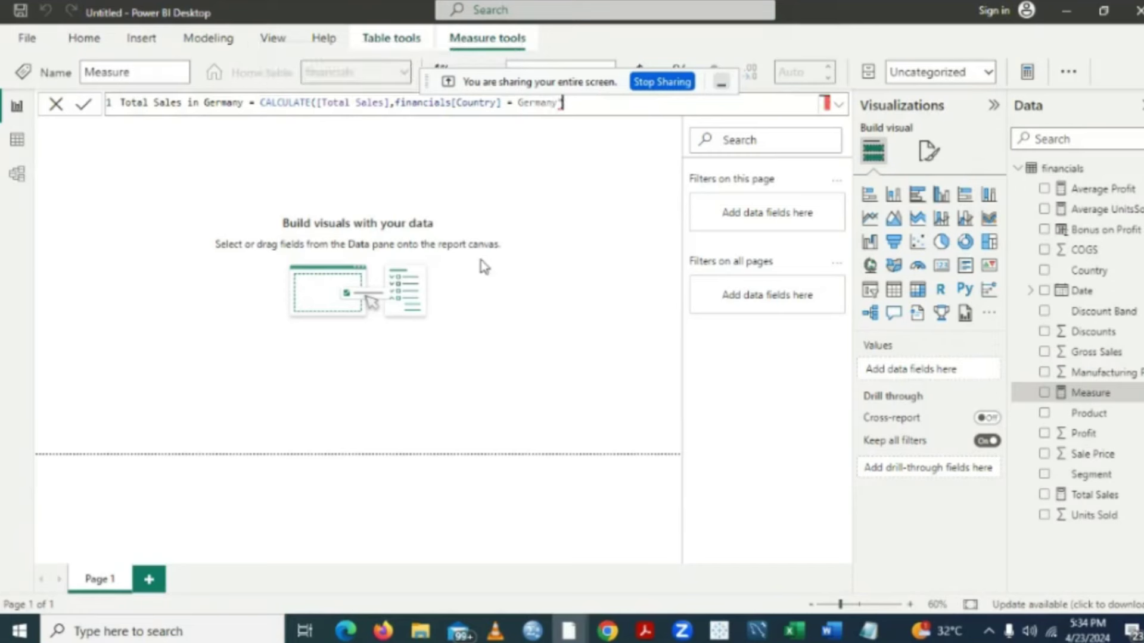
click(519, 104)
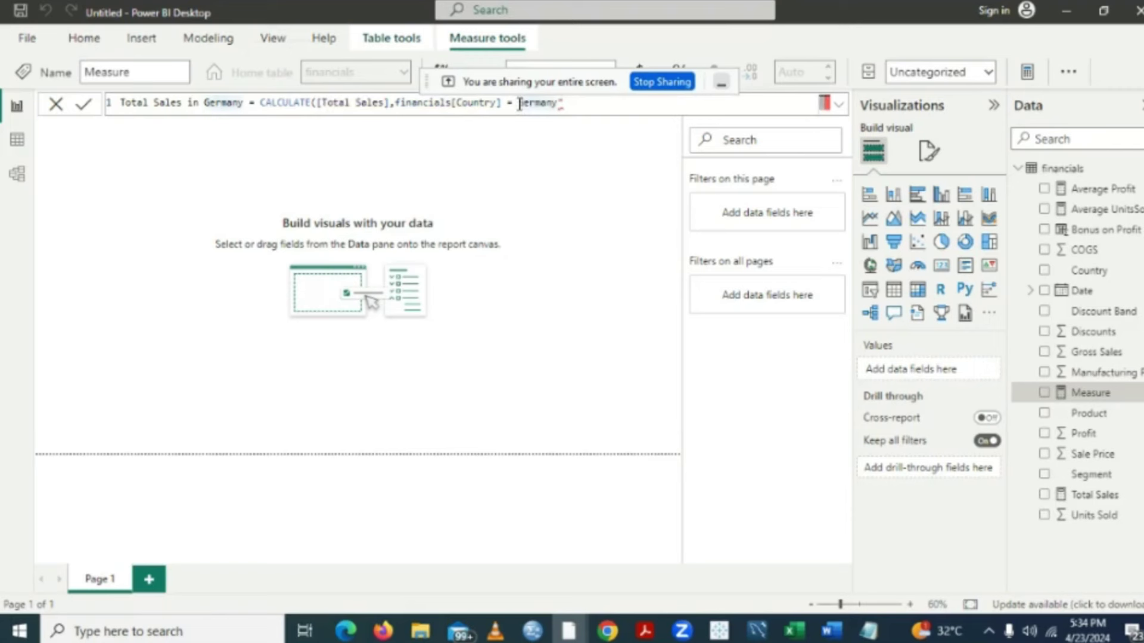
text(")
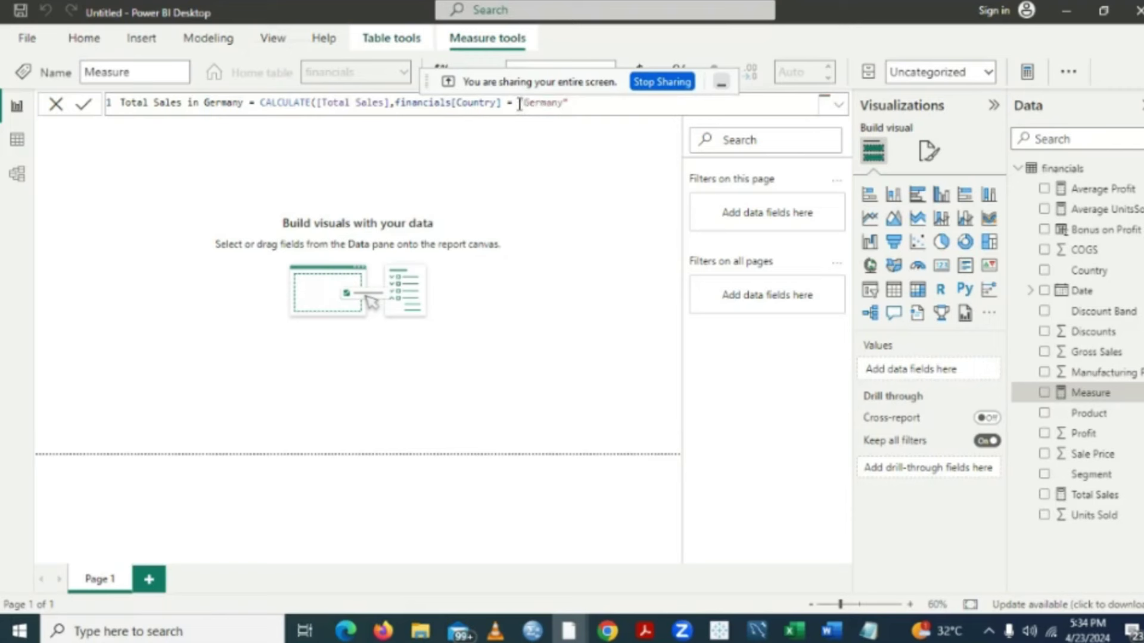
click(570, 103)
text())
key(Return)
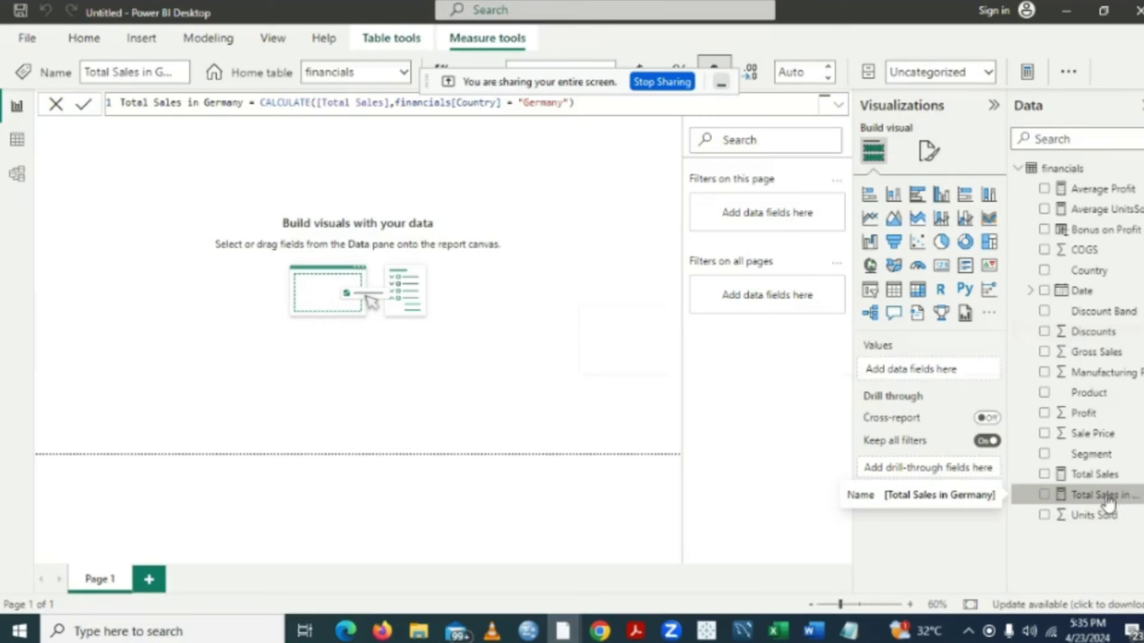
- Add Total Sales in Germany to the page, move it lower, and display it as a card
click(1044, 495)
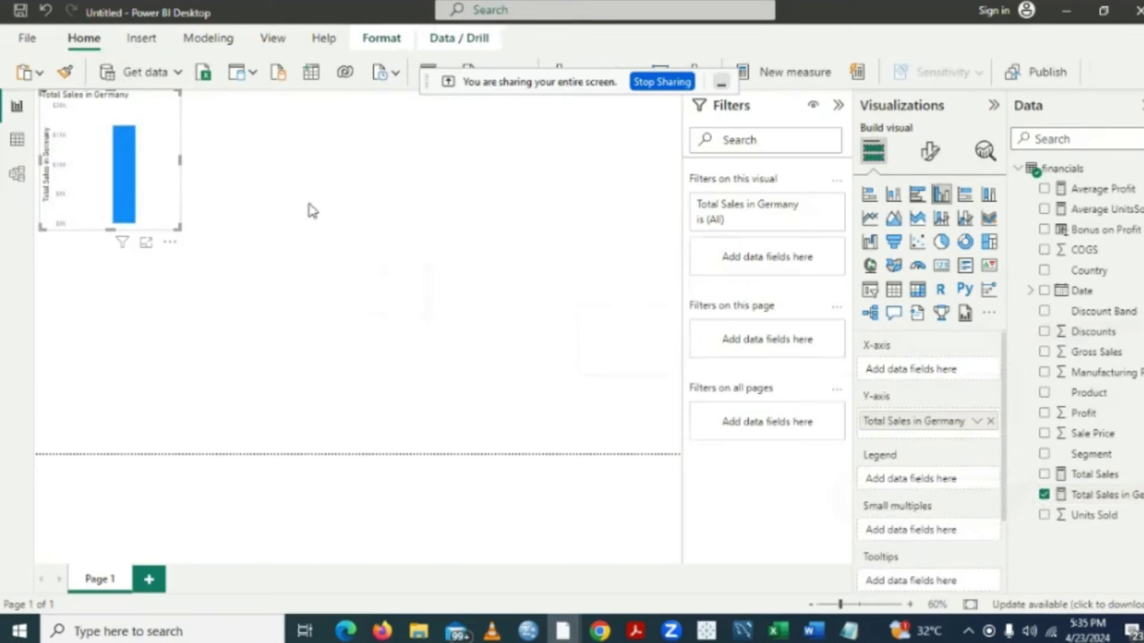
drag(129, 110, 124, 150)
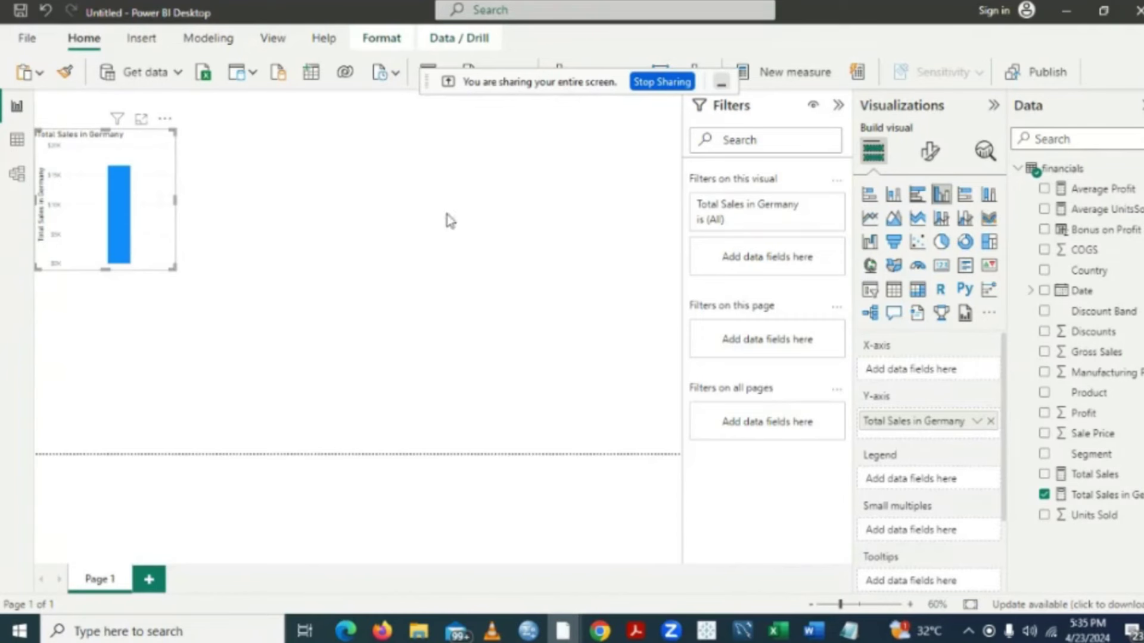
click(941, 268)
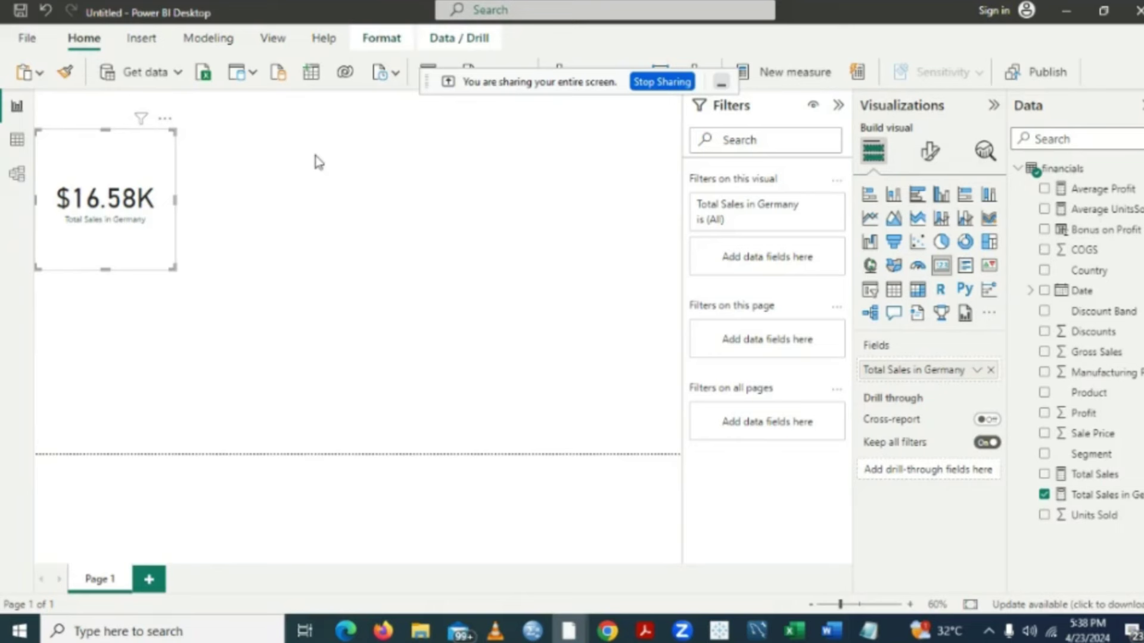
- Remove the $16.58K Total Sales in Germany card from the page
click(165, 119)
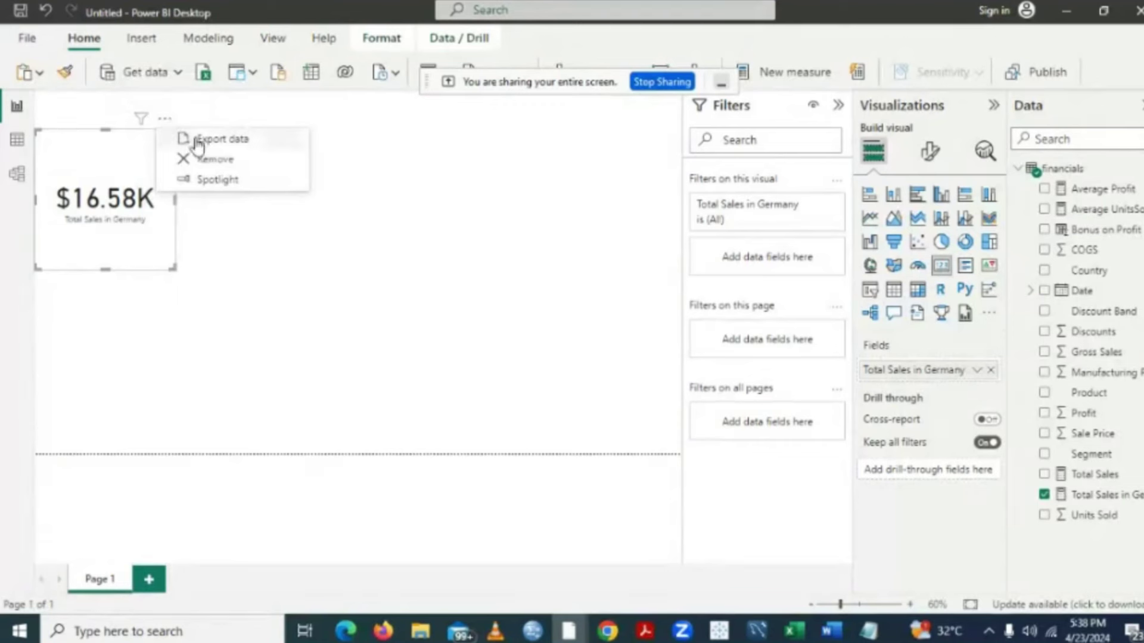
click(213, 161)
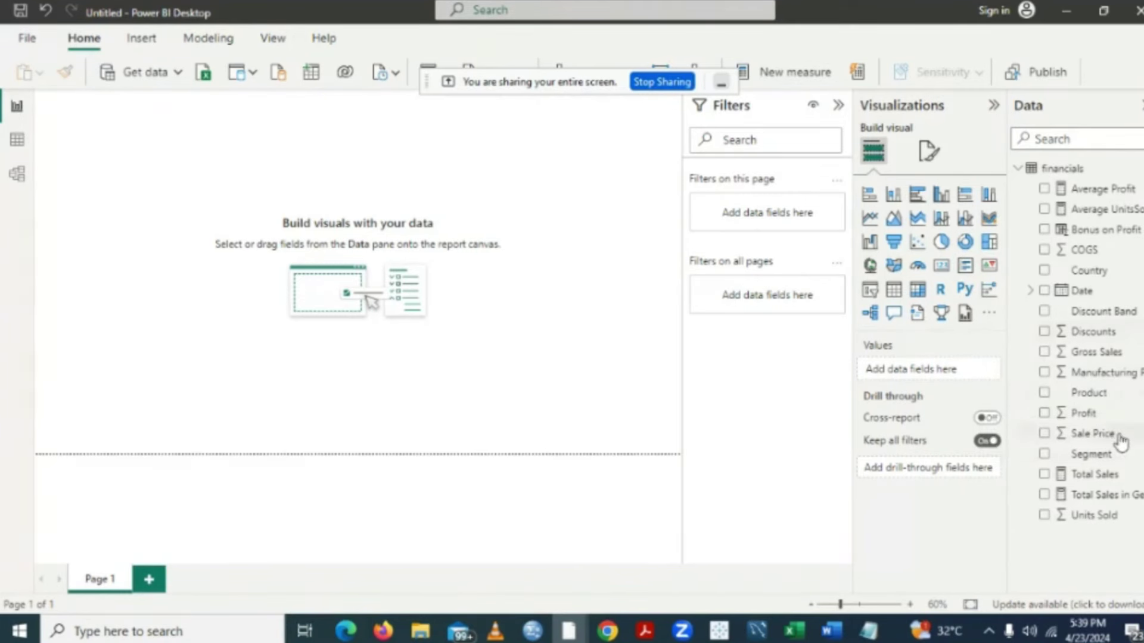
- Add a Date table showing Year, Quarter, Month and Day, and stretch it taller
click(1043, 292)
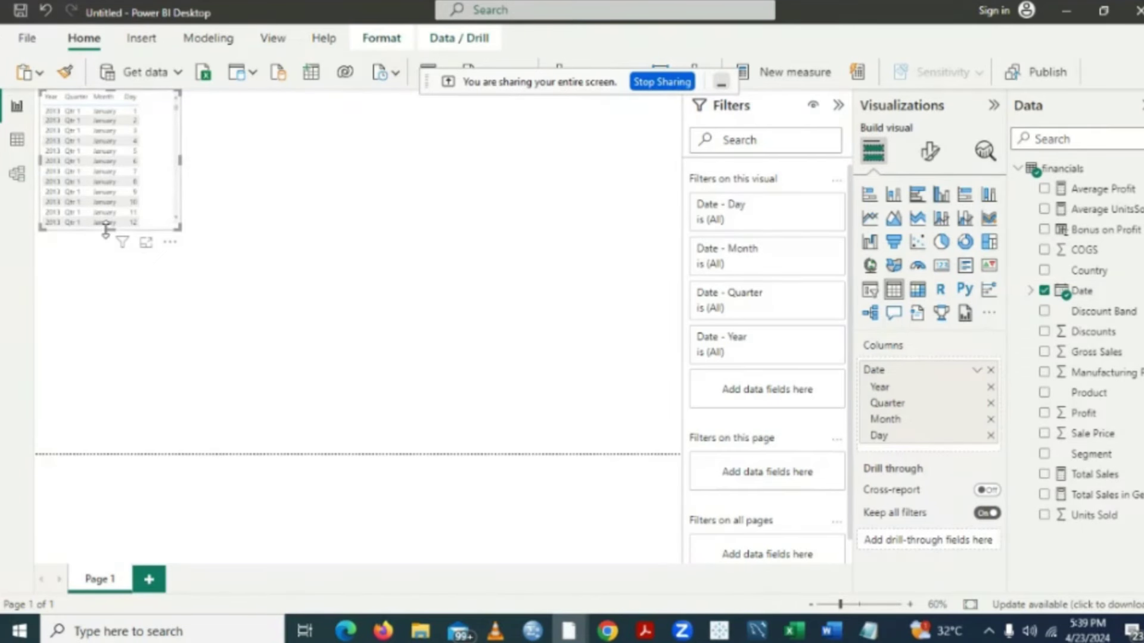
drag(109, 227, 106, 435)
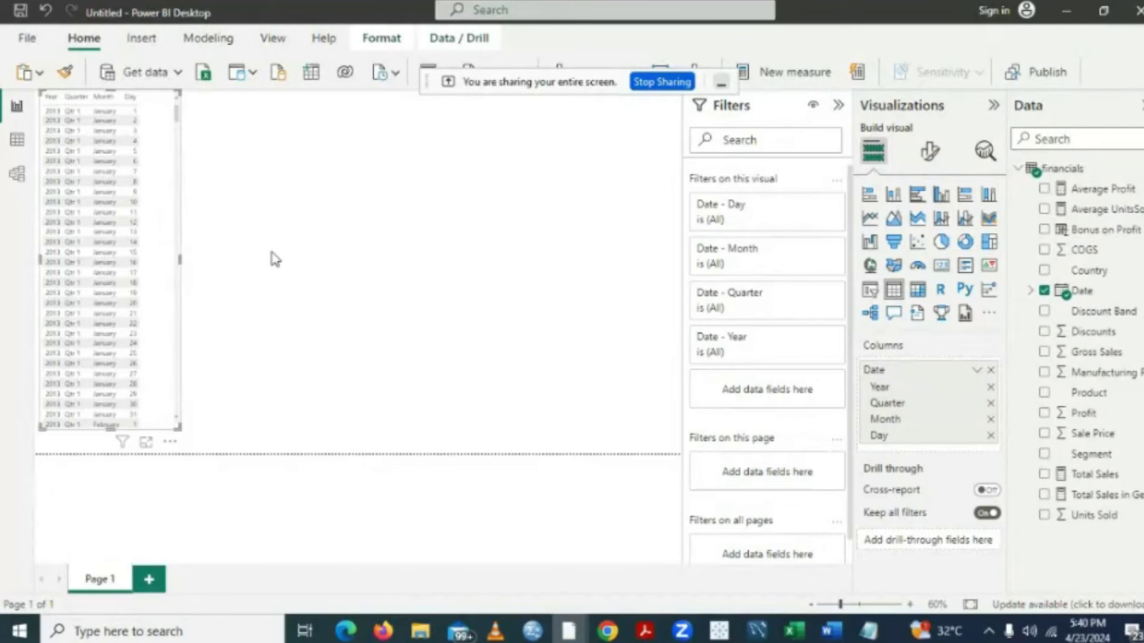
- Turn the Date visual into a 2013/2014 slicer, shorten it, then remove it from the page
click(870, 292)
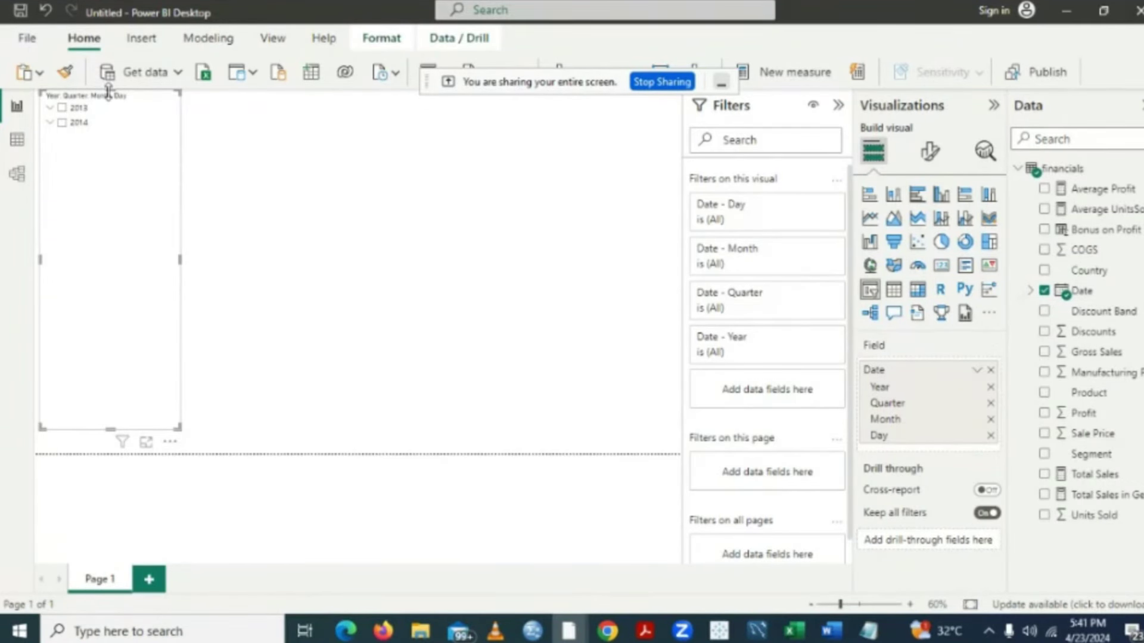
drag(108, 90, 110, 200)
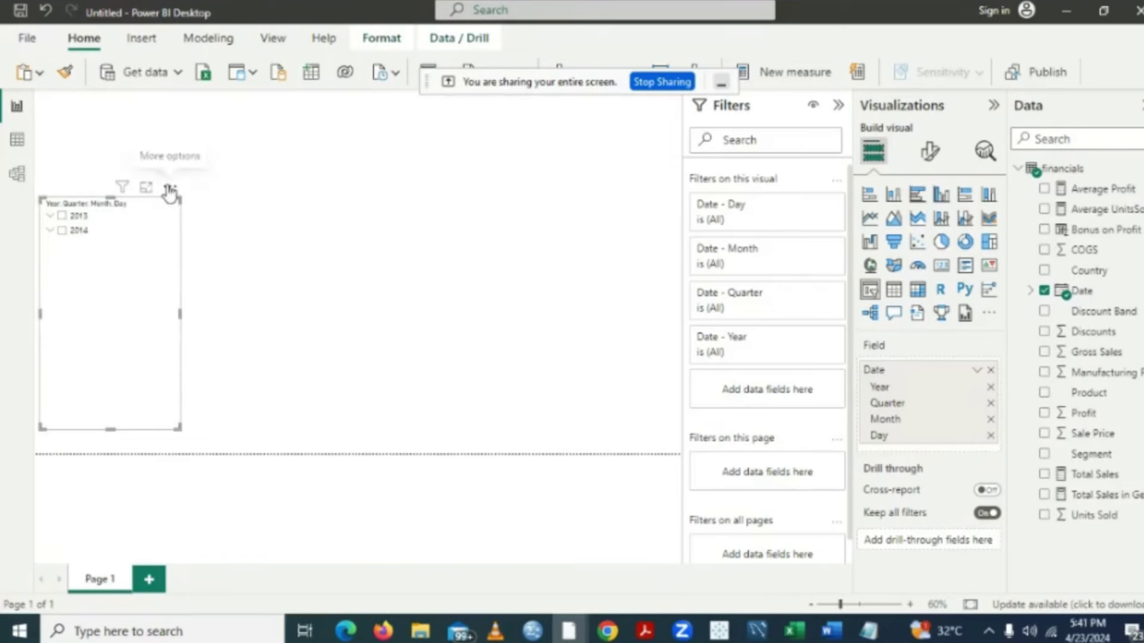
click(169, 190)
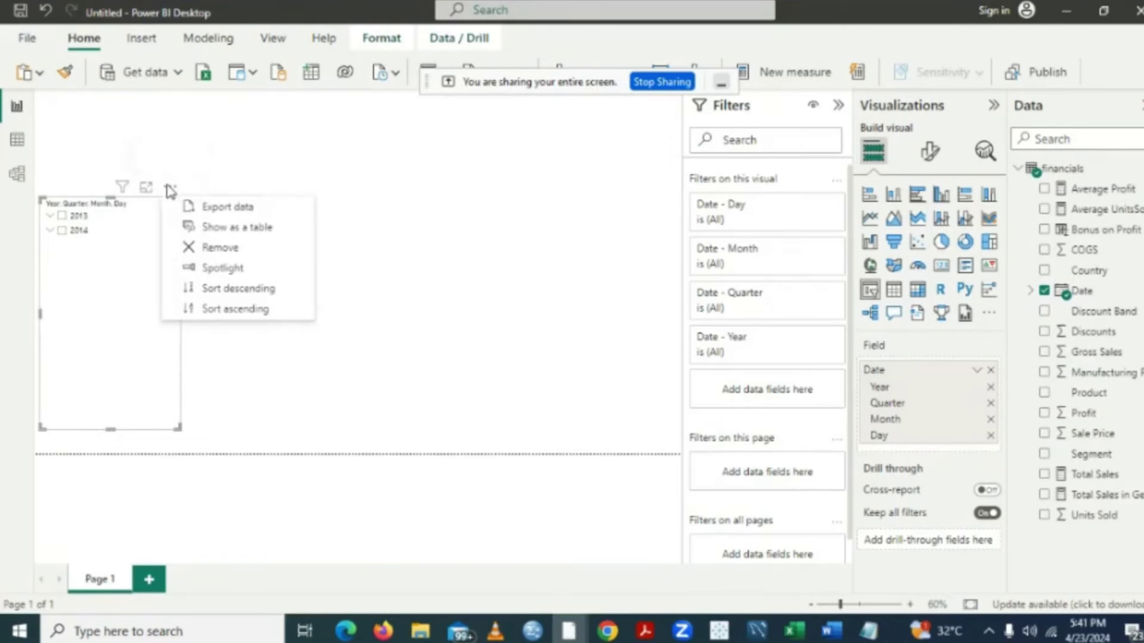
click(240, 260)
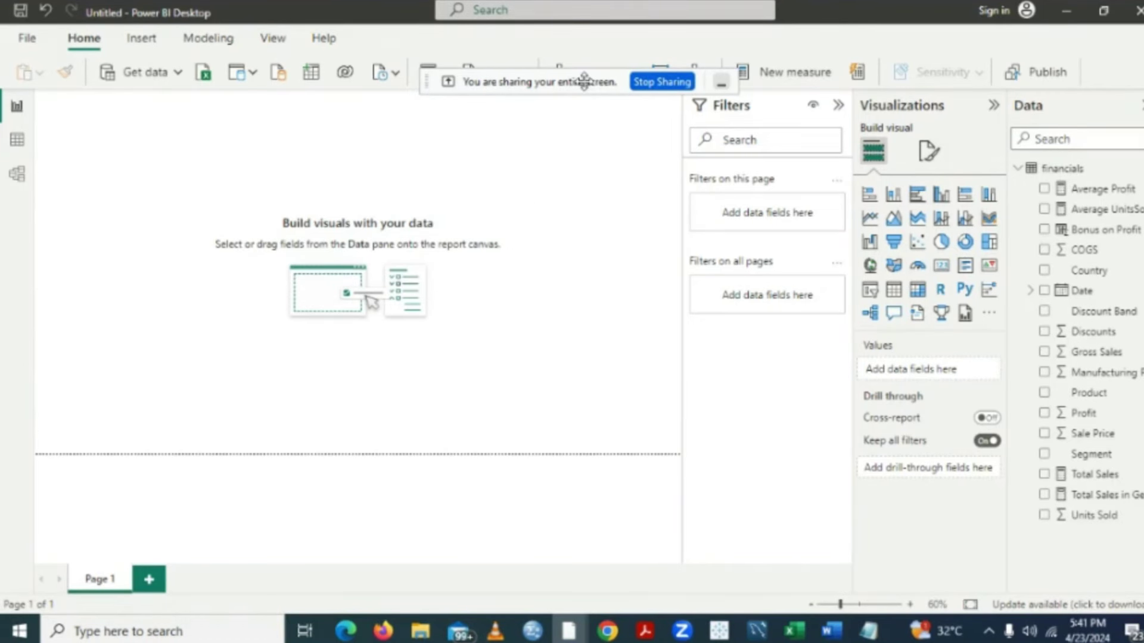
- Move the sharing notice aside and create a new calculated table from the Modeling commands
drag(585, 81, 951, 39)
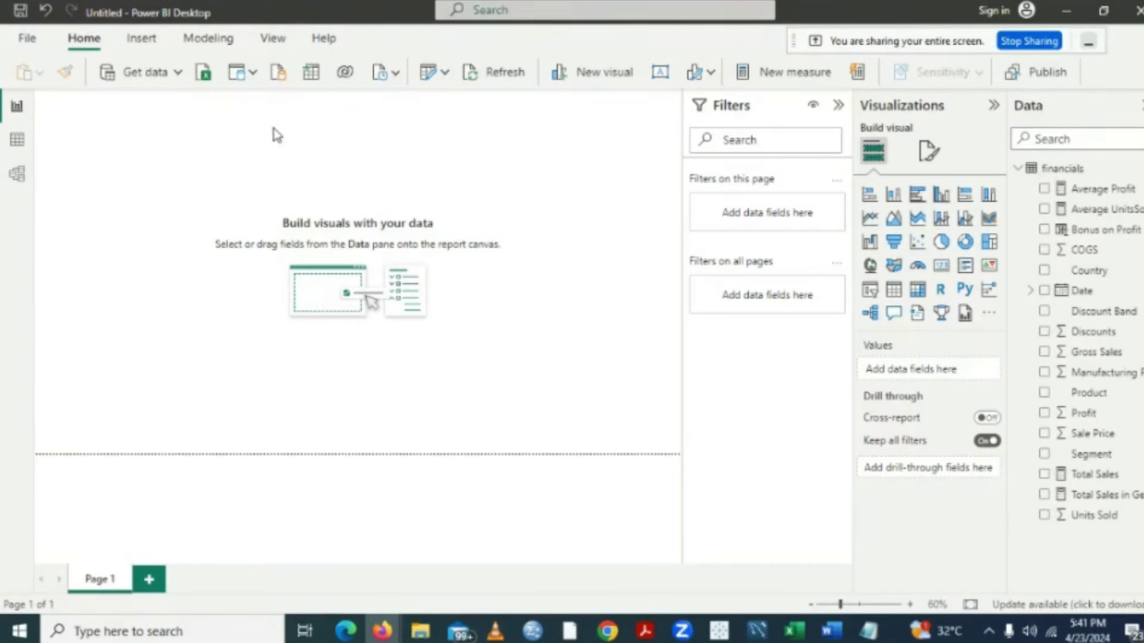
click(209, 40)
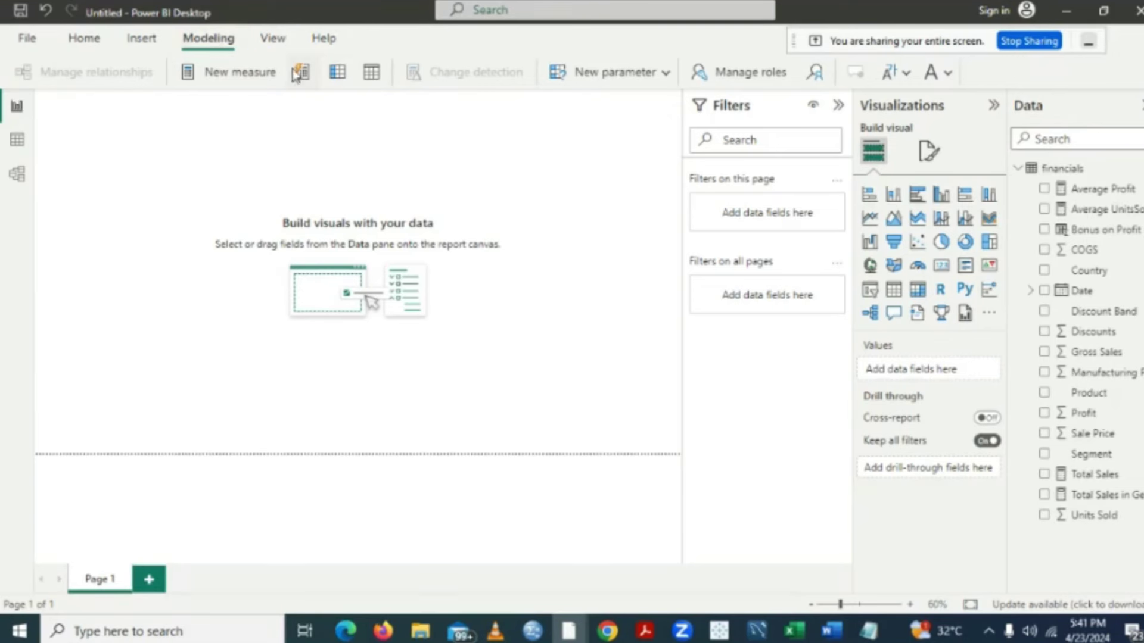
click(372, 79)
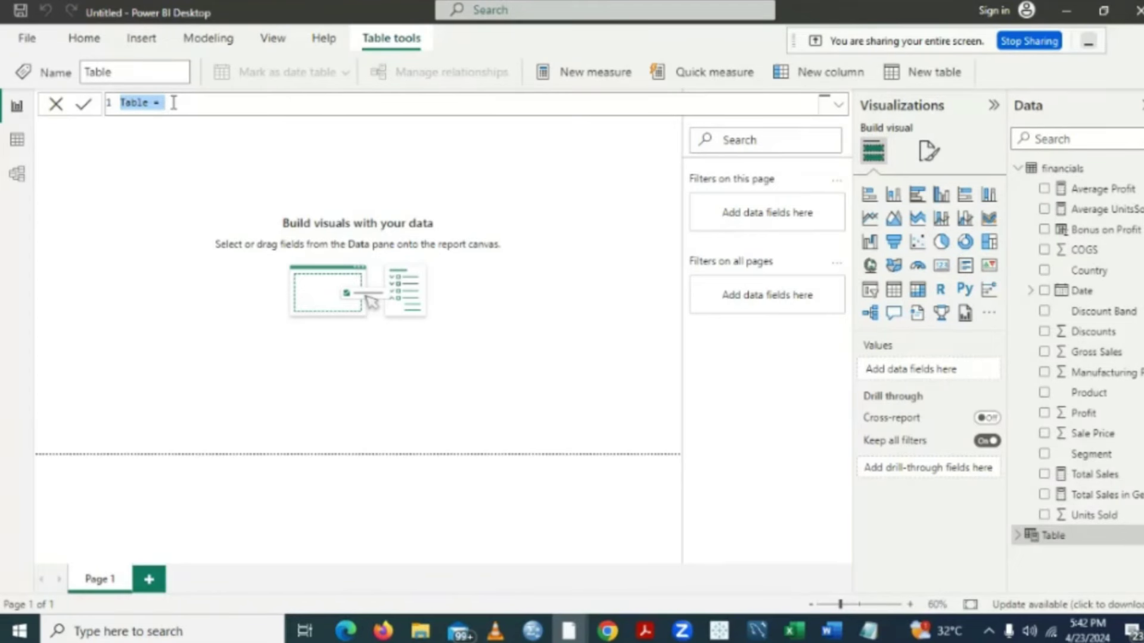
- Start the new table's formula as 'YTD = CALENDAR(DATE(' using autocomplete
key(BackSpace)
text(YTD = )
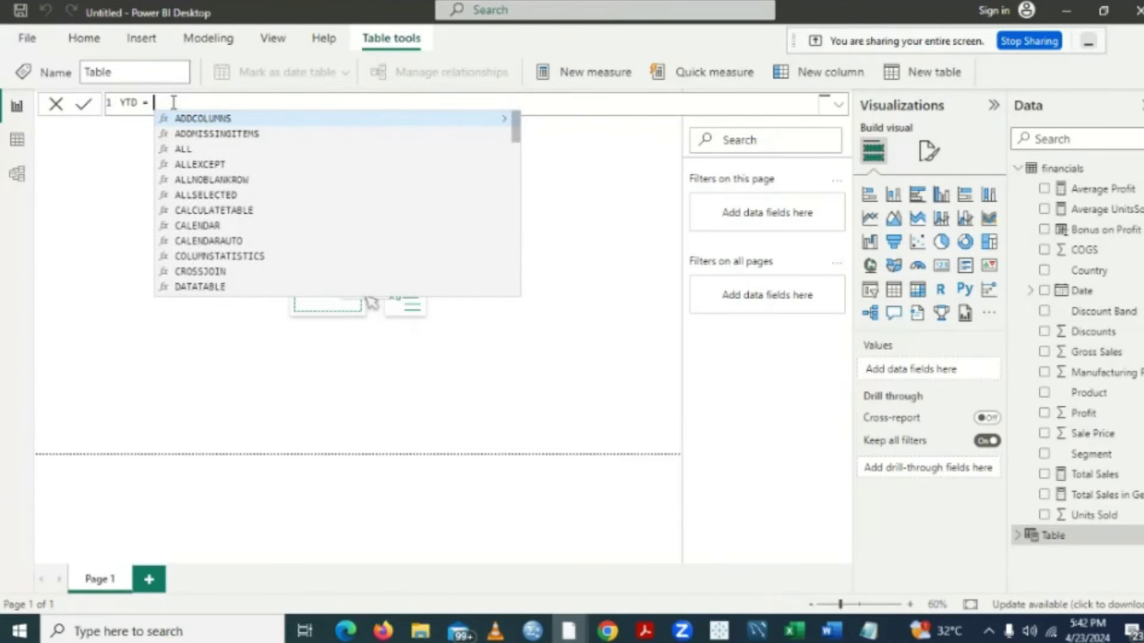
text(C)
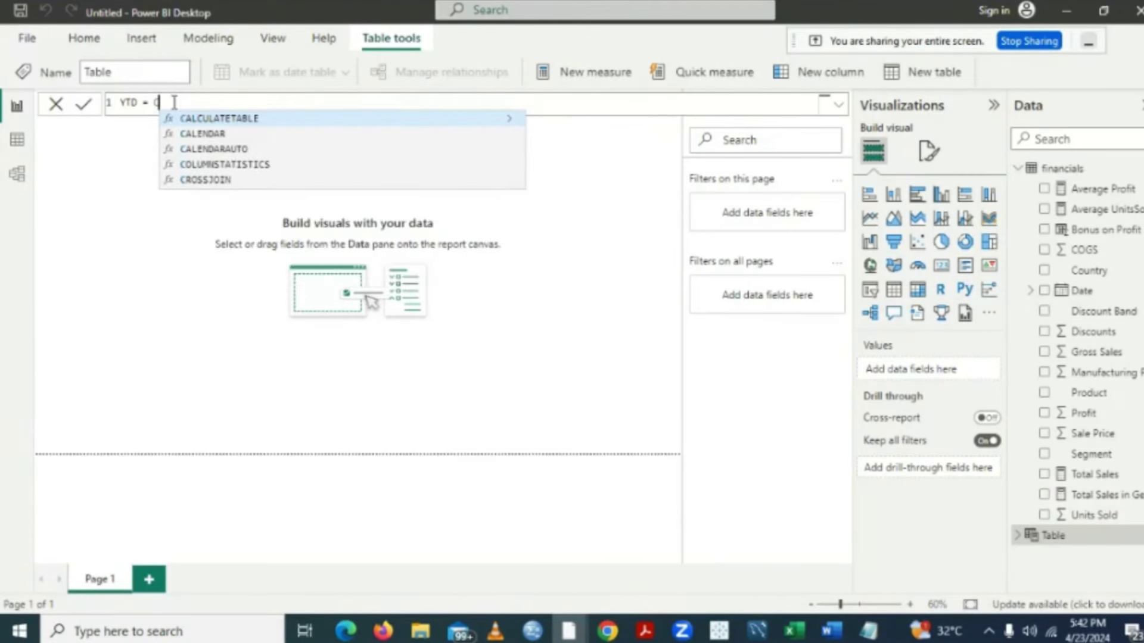
text(A)
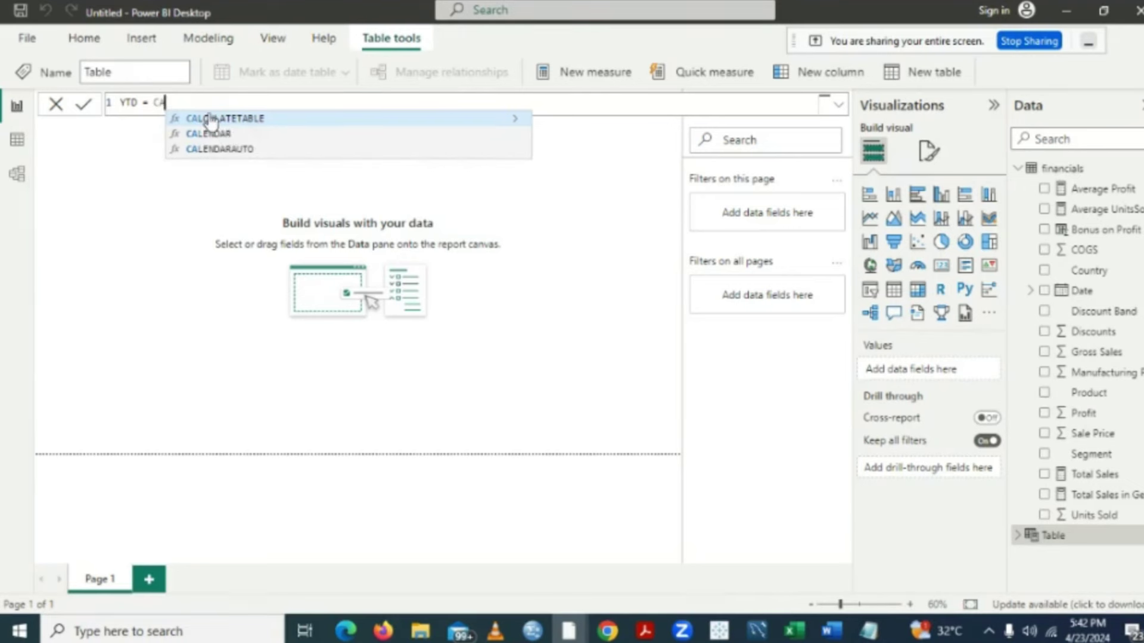
key(BackSpace)
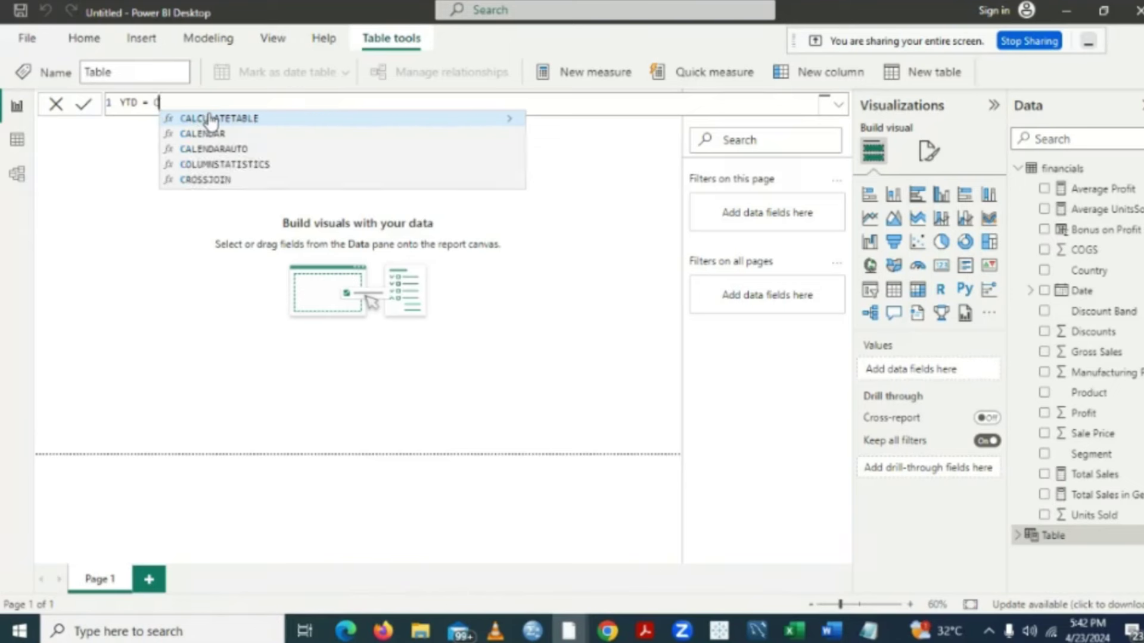
key(BackSpace)
key(BackSpace)
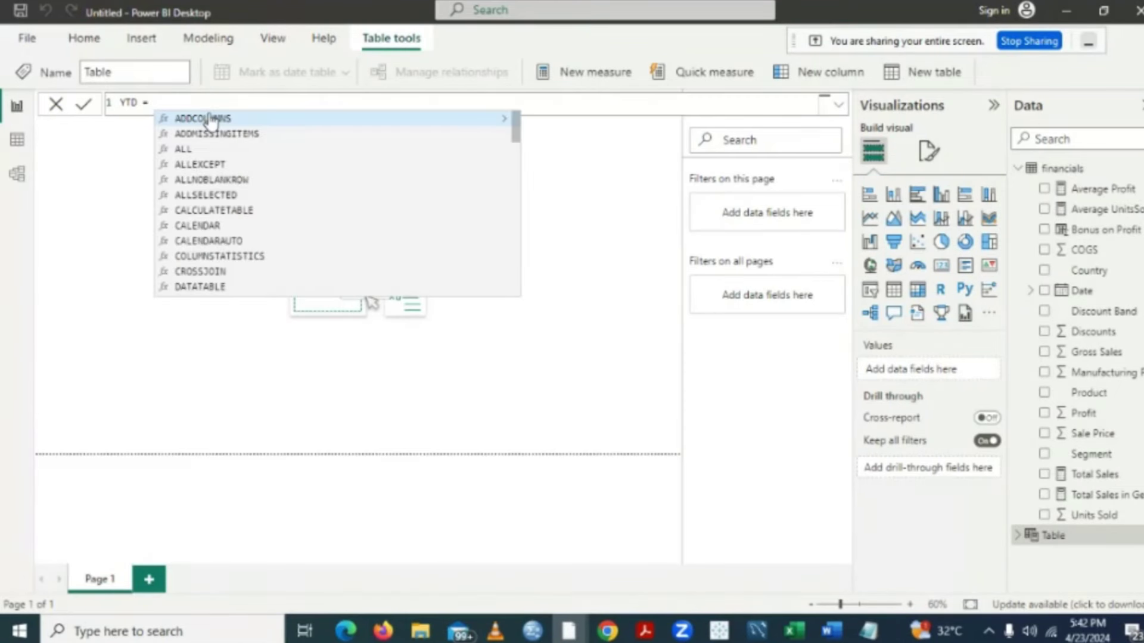
text(C)
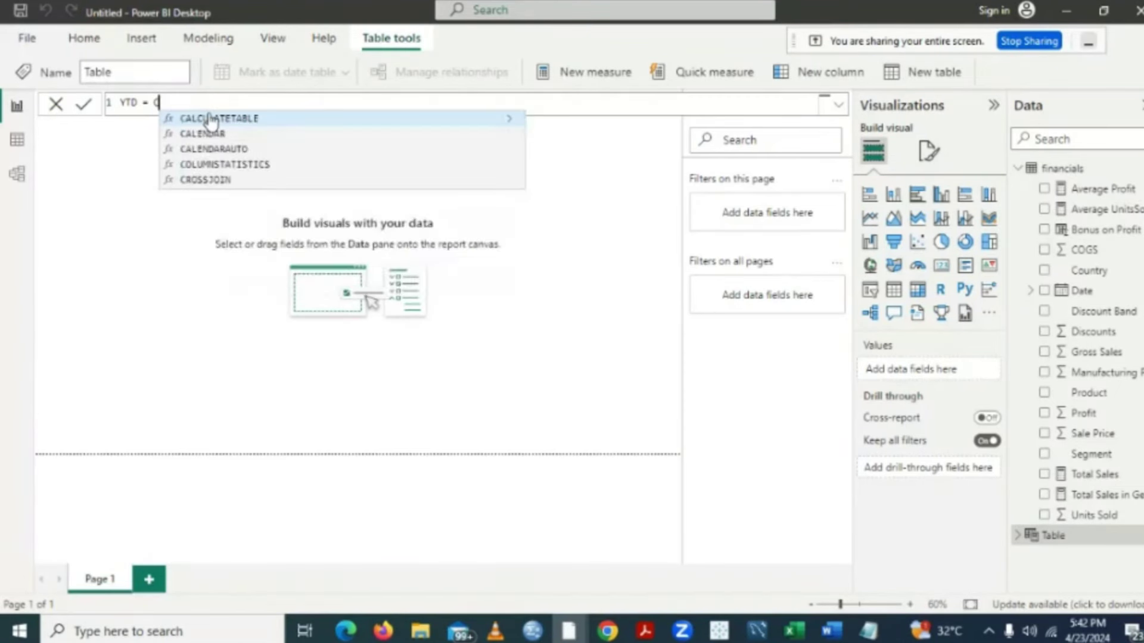
text(A)
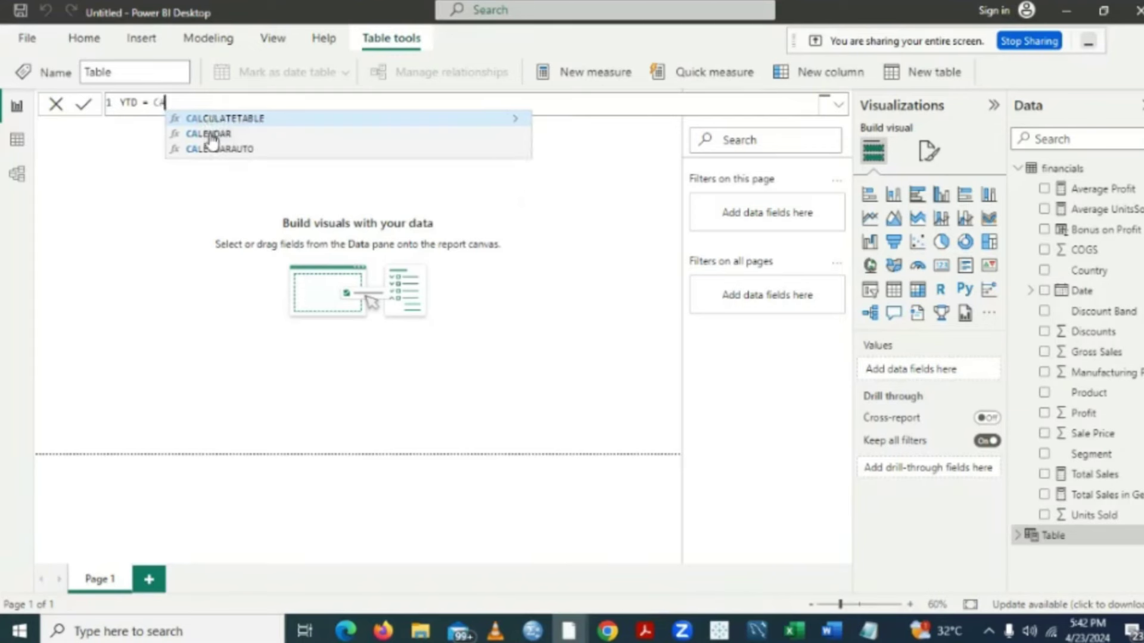
click(210, 136)
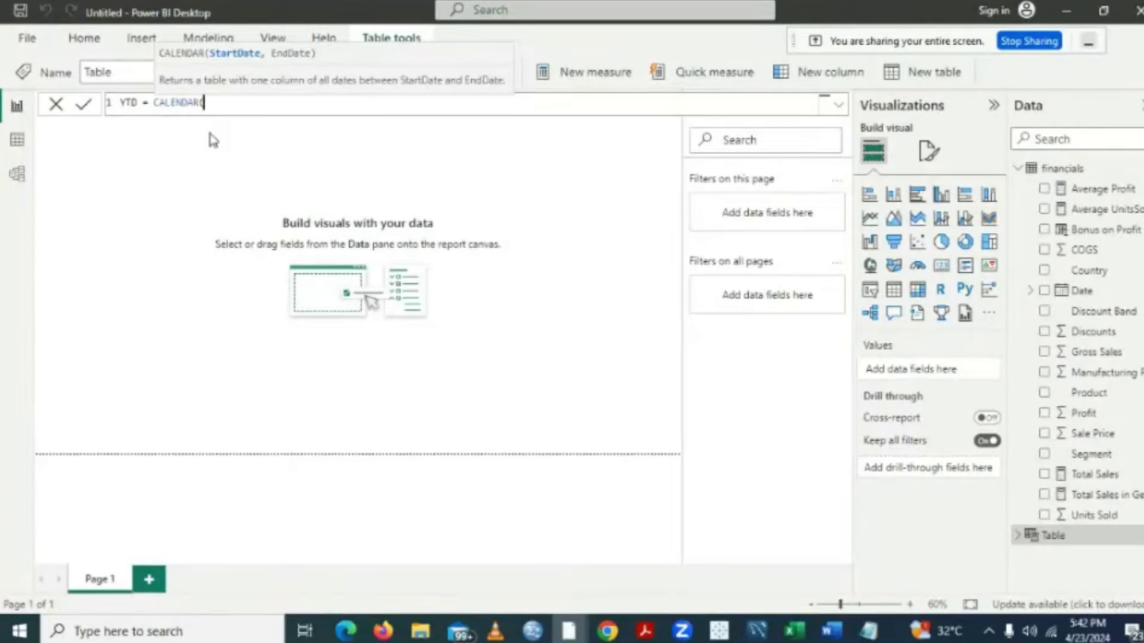
text(D)
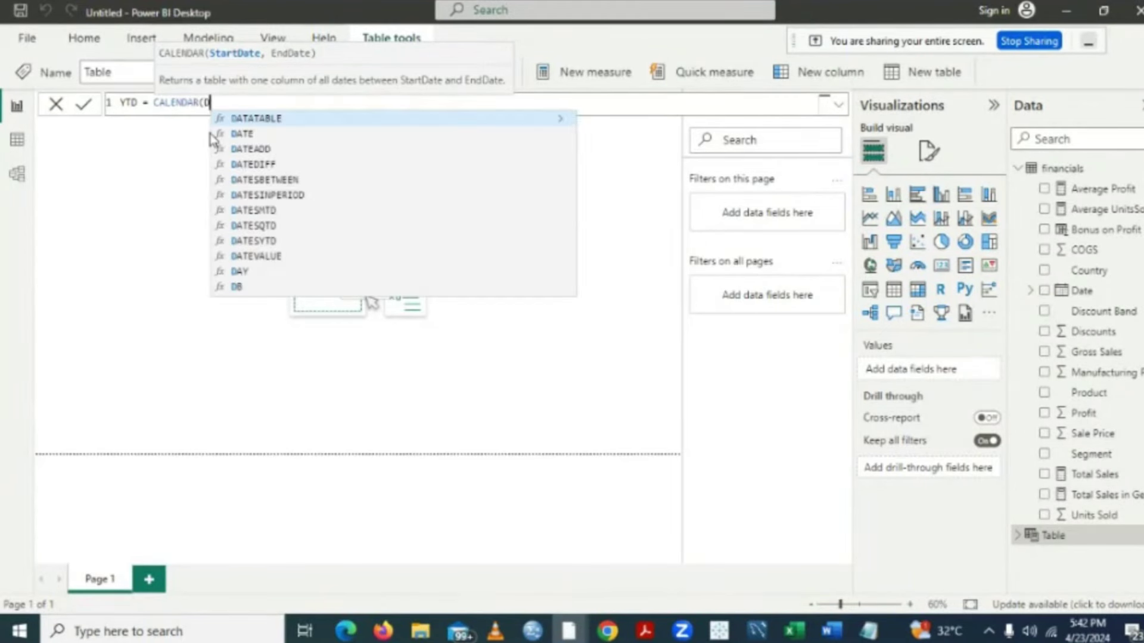
click(242, 135)
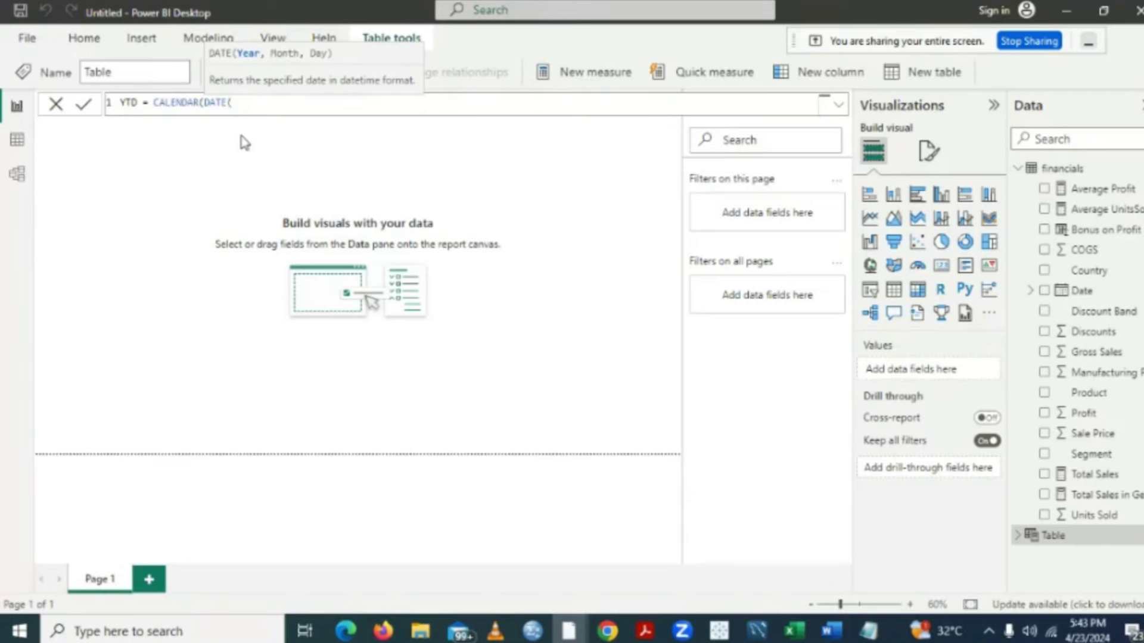
- Complete the formula as CALENDAR(DATE(2013,01,01),DATE(2014,12,31)) and commit the YTD table
text(2013,01,01))
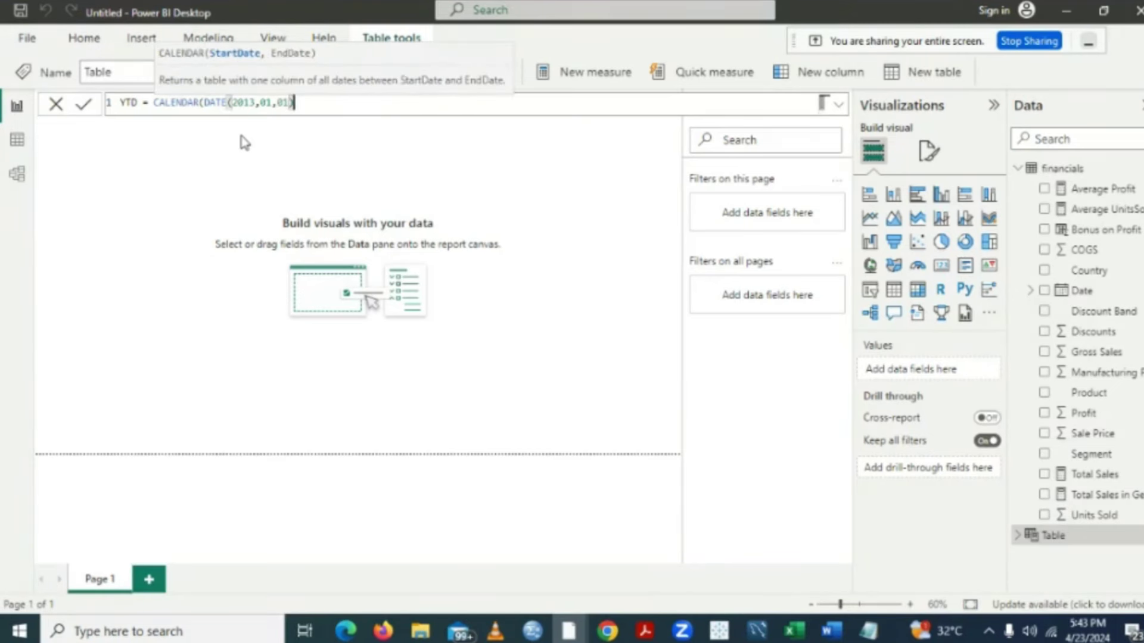
text(,D)
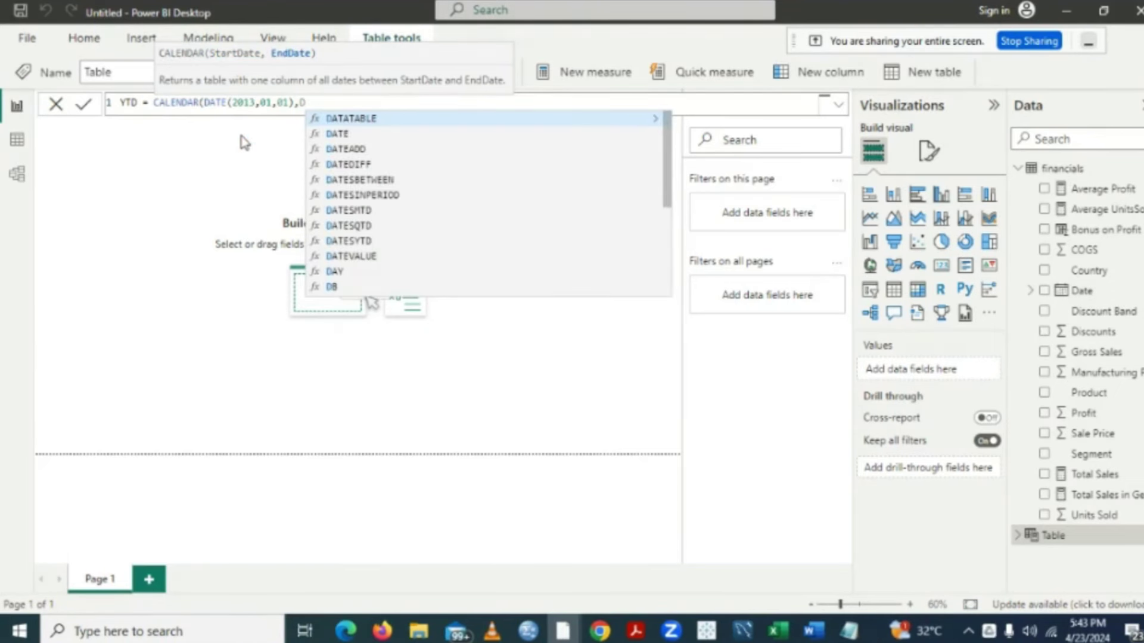
click(340, 135)
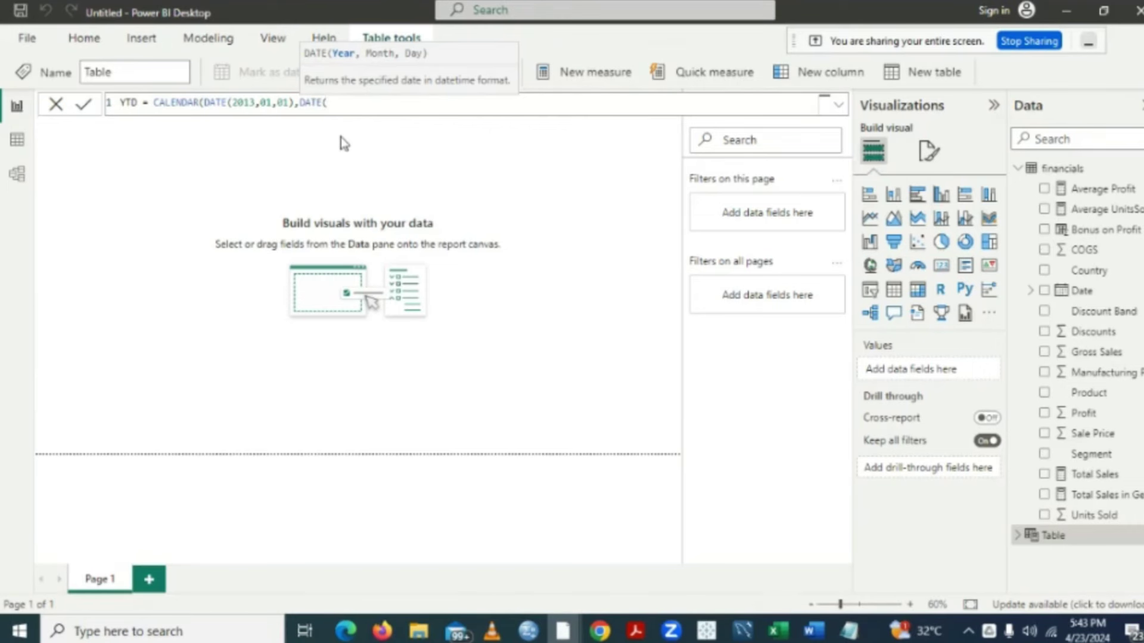
text(2014,12,31)
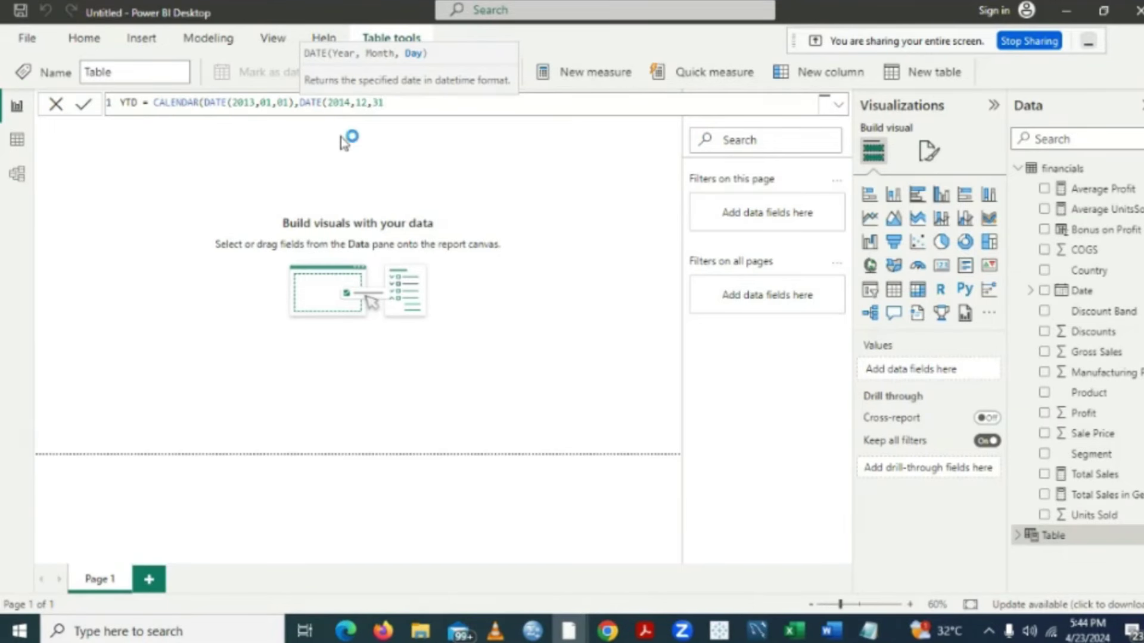
text())
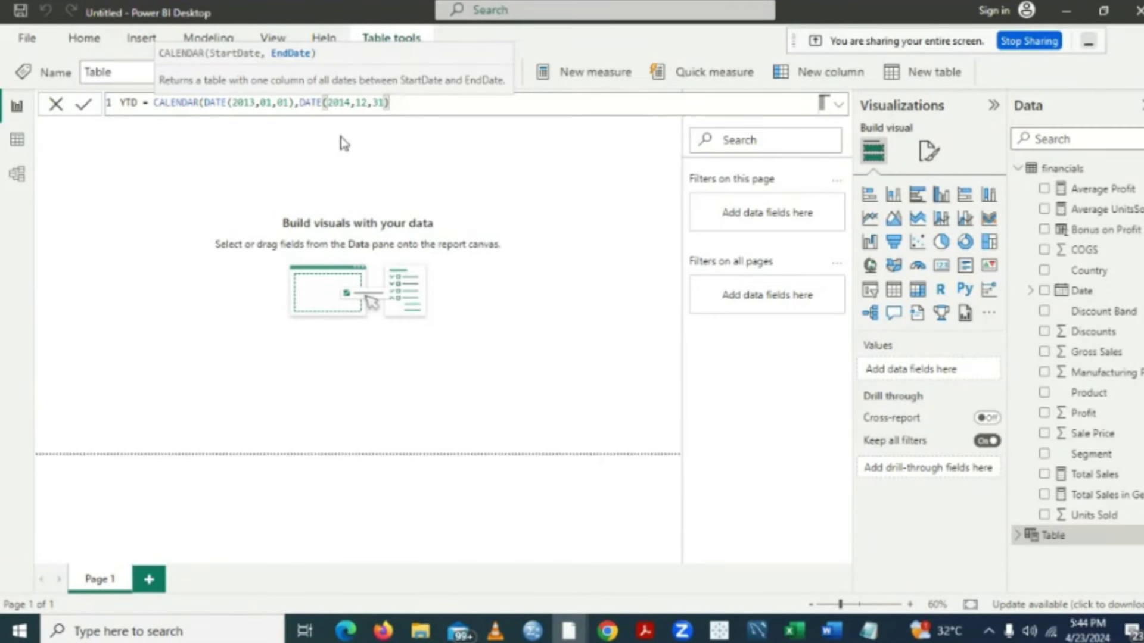
key(Return)
key(Return)
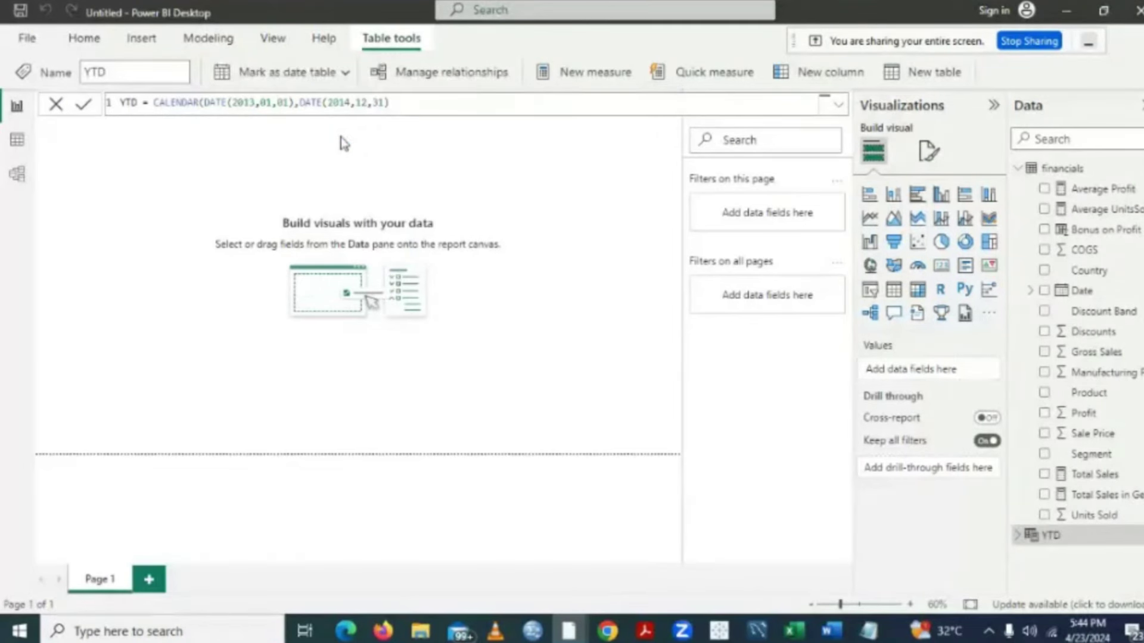
- Close the YTD formula's parenthesis, expand YTD to see its Date column, and switch to Model view
text())
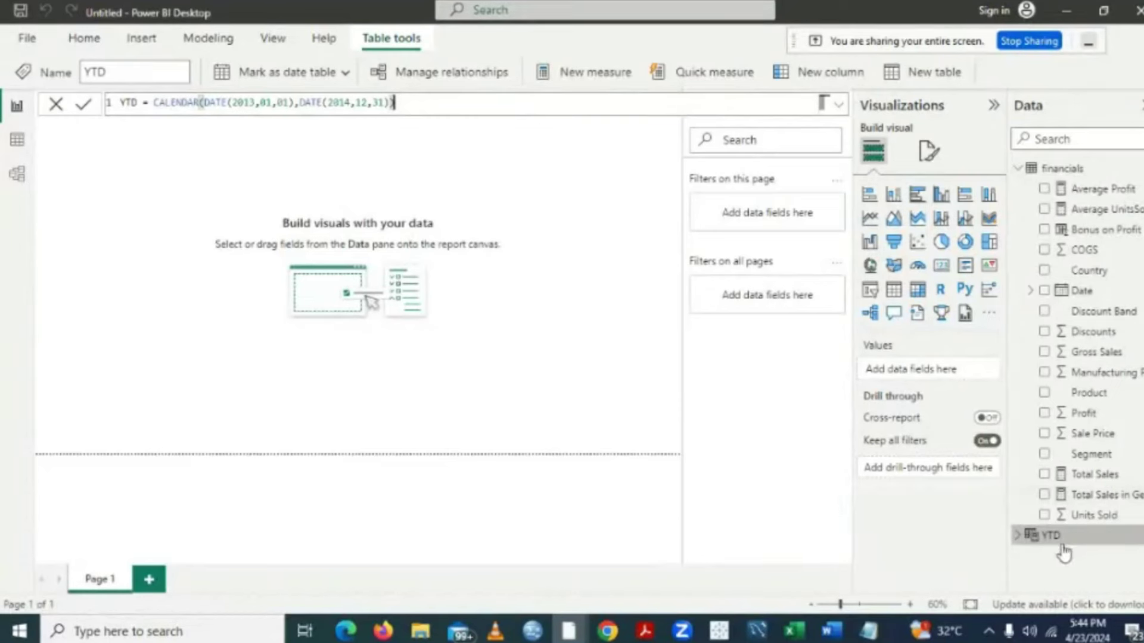
mouse_move(1065, 542)
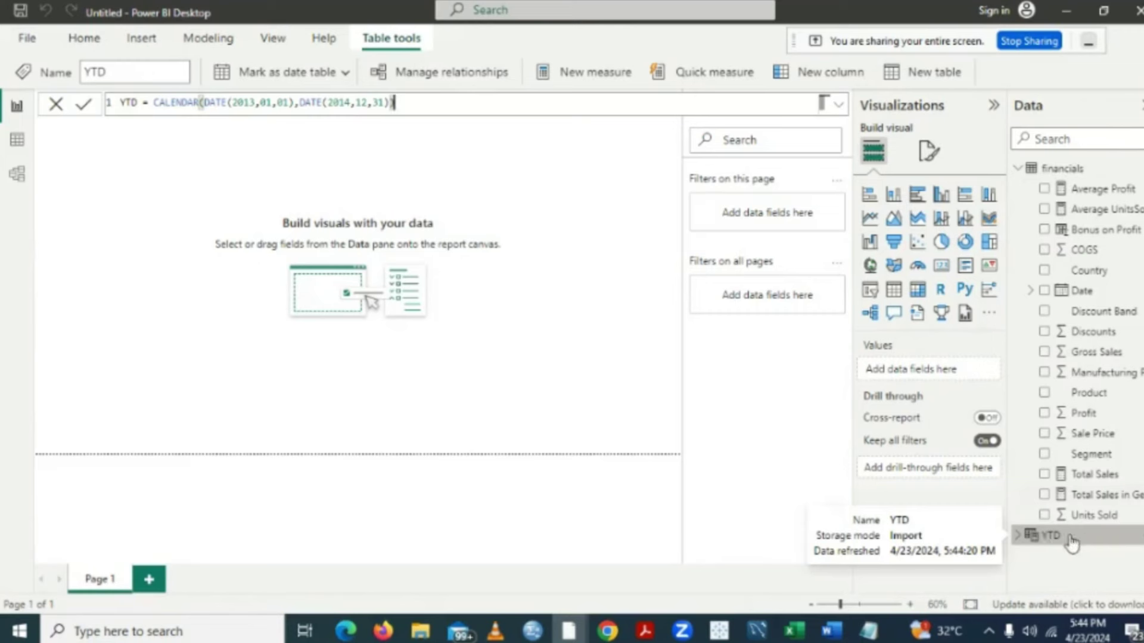
click(1018, 536)
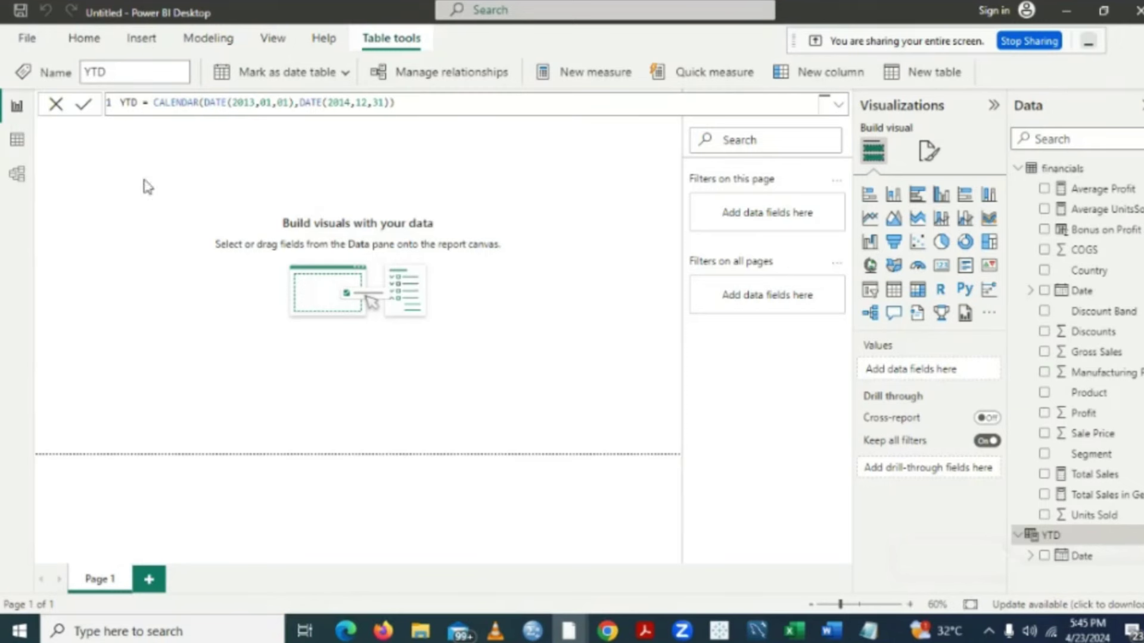
click(18, 177)
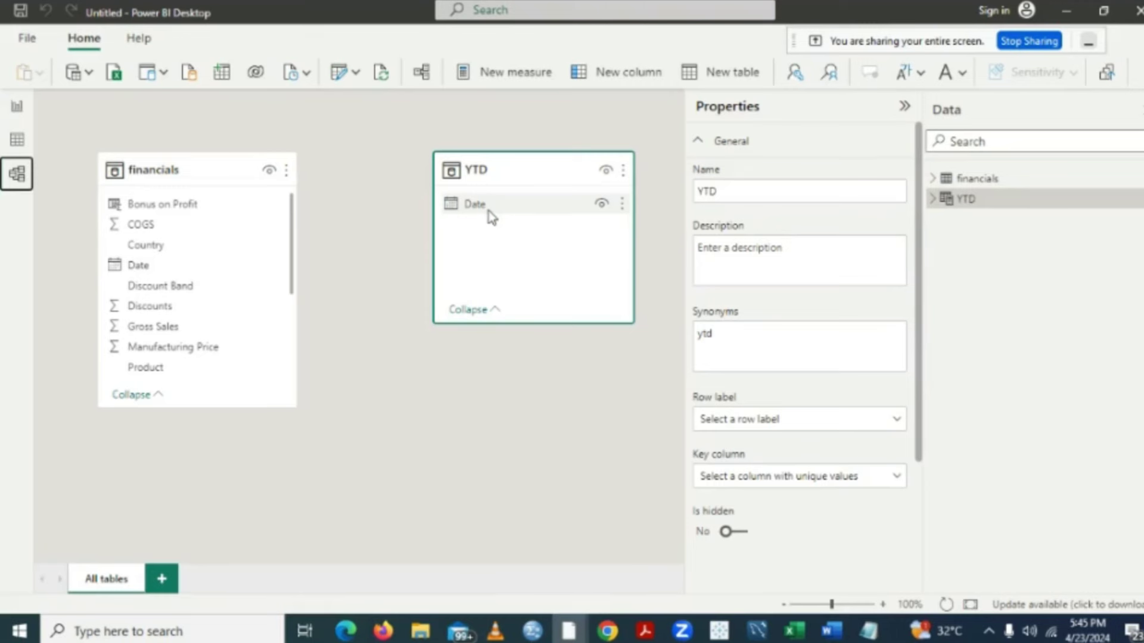
- Relate YTD[Date] to financials[Date] many-to-one, then return to the report page
drag(481, 213, 141, 273)
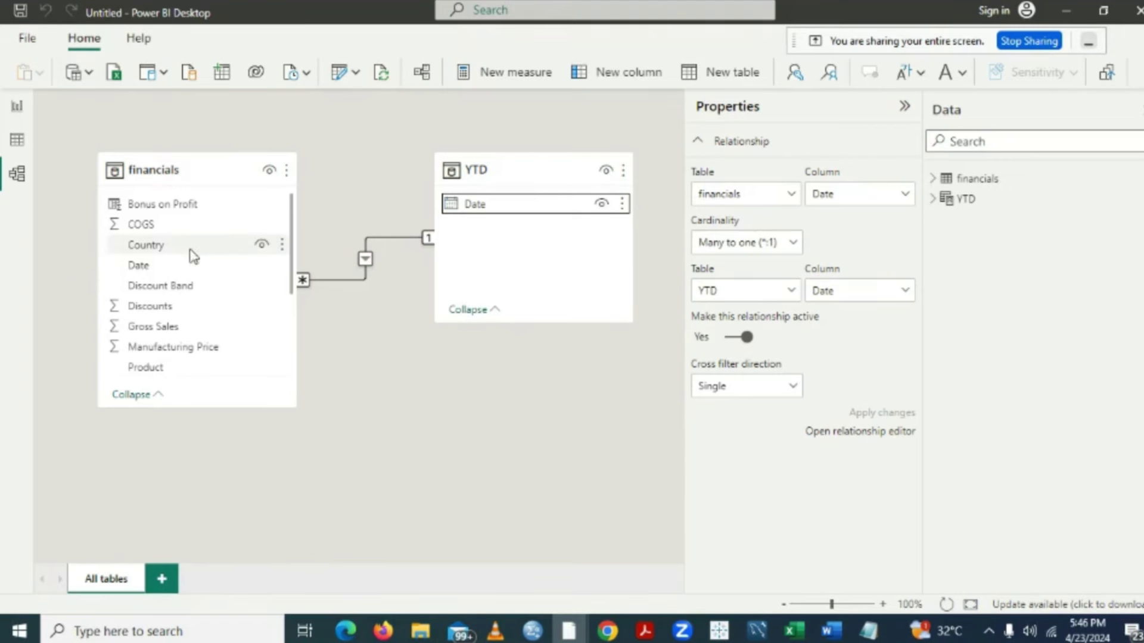
right_click(365, 262)
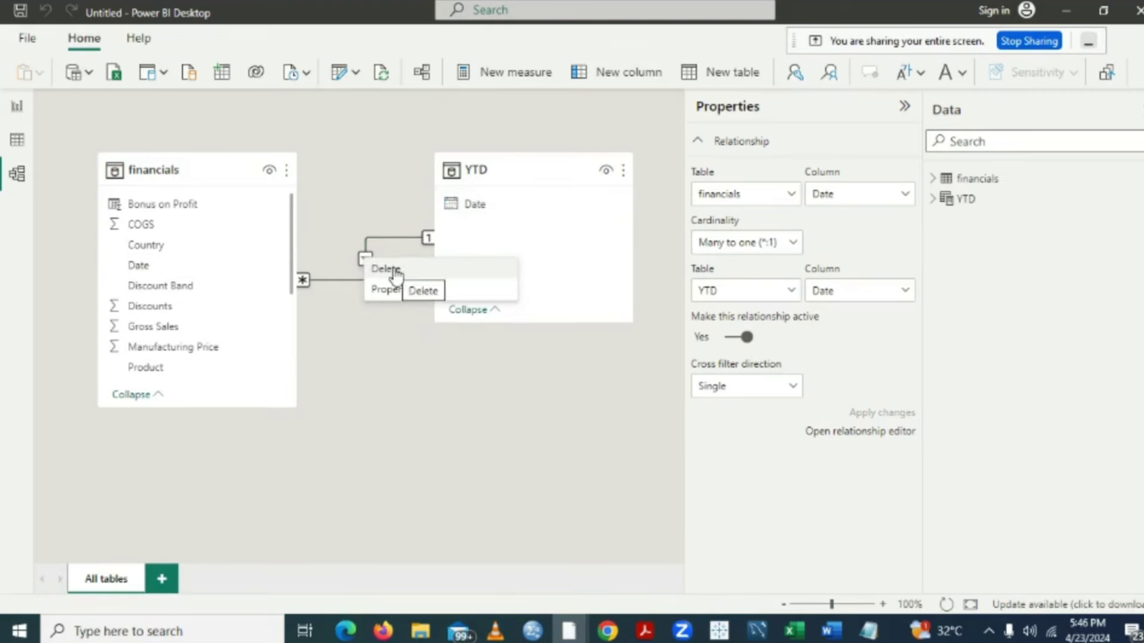
click(424, 447)
click(110, 209)
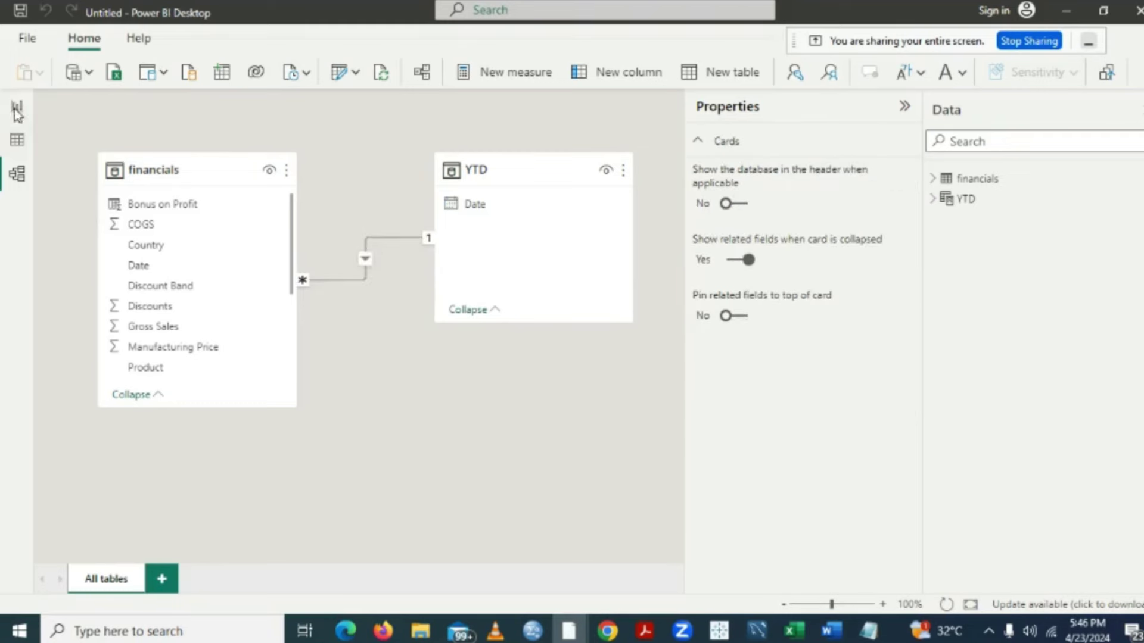
click(15, 108)
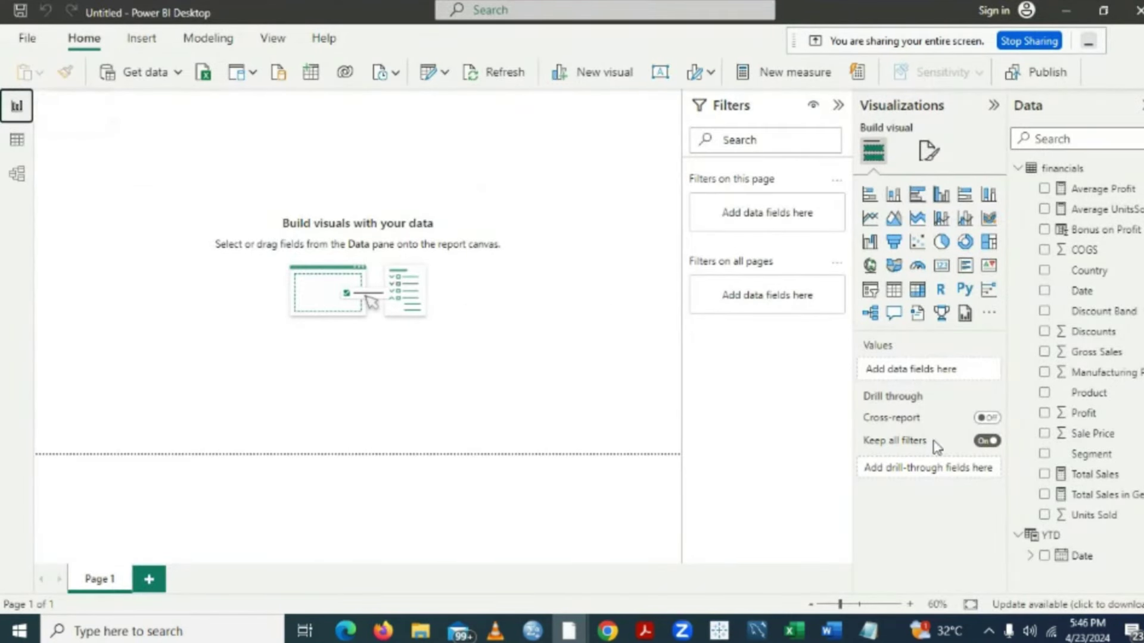
- Collapse YTD and add a table visual listing the five financials Segment values
click(1019, 539)
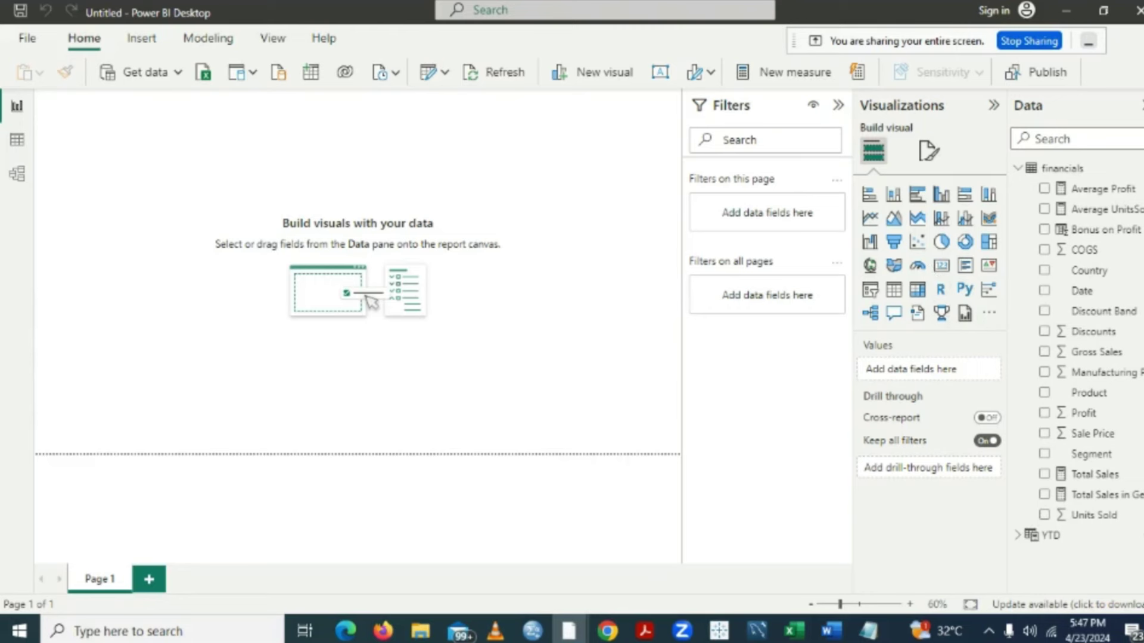
click(1045, 455)
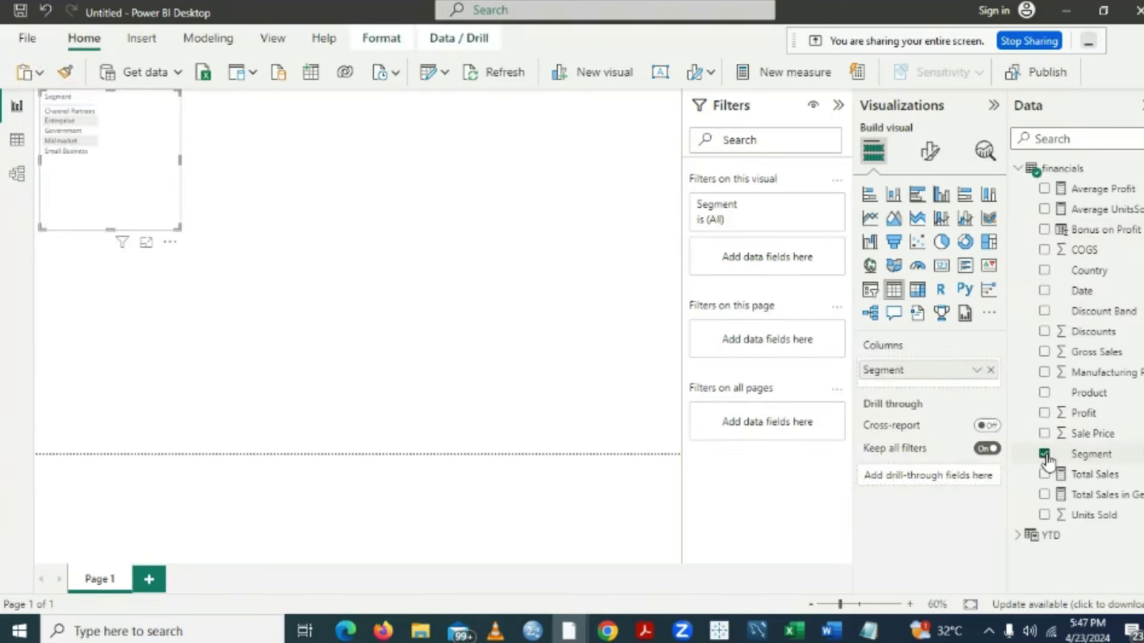
- Add Sum of Profit to the Segment table and move the visual lower along the left edge
click(1044, 412)
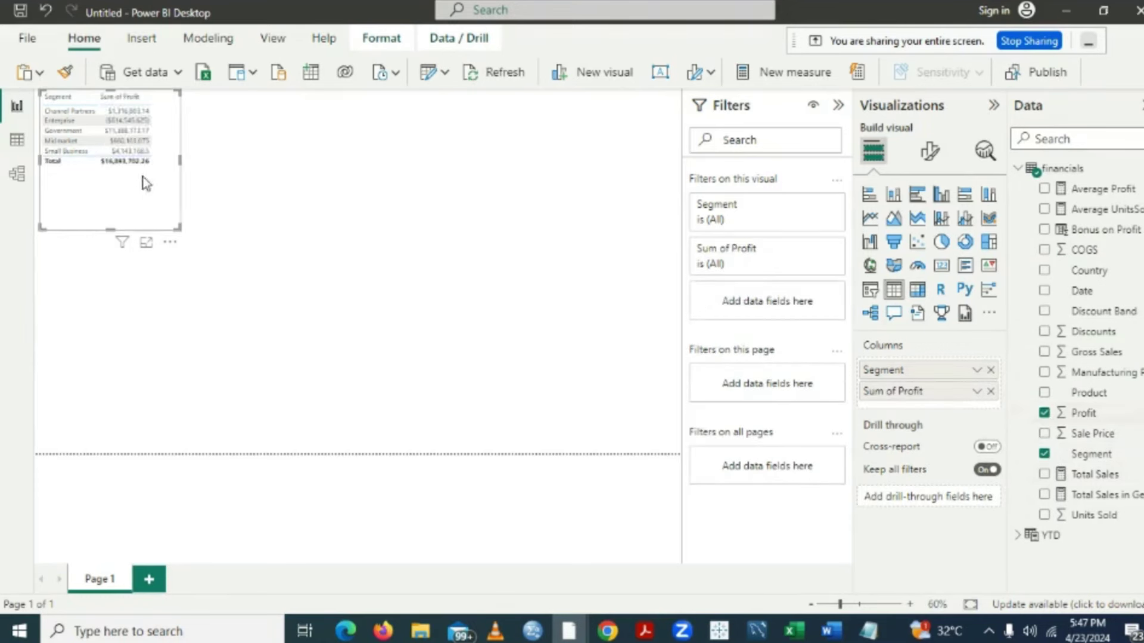
drag(123, 186, 103, 273)
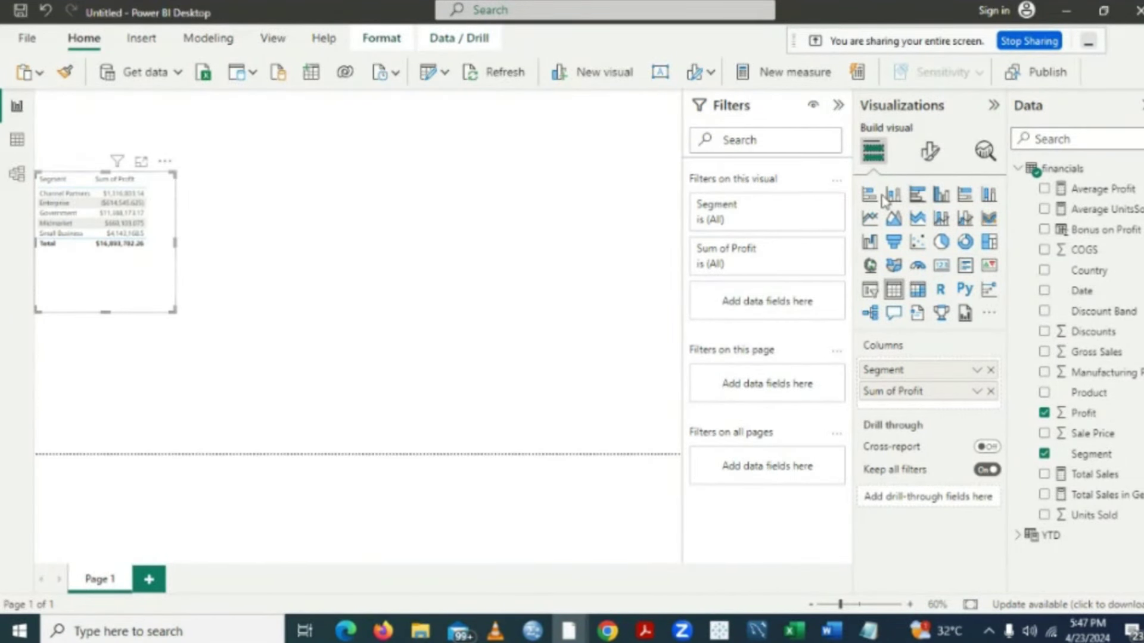
- Convert the Segment profit table into a stacked column chart of Sum of Profit by Segment
click(916, 197)
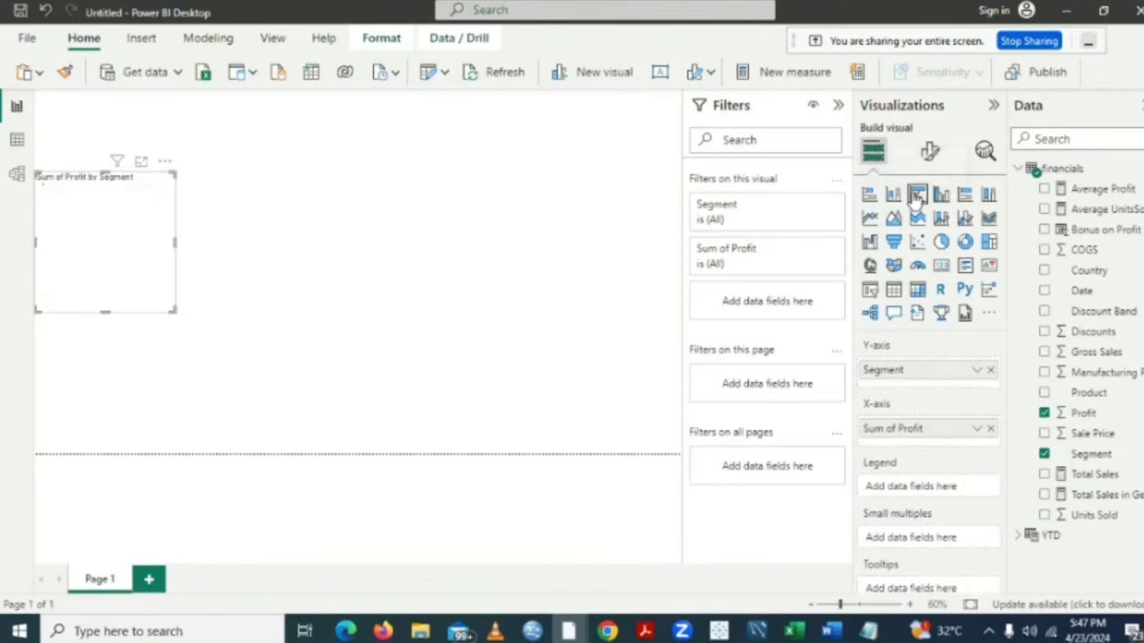
click(869, 195)
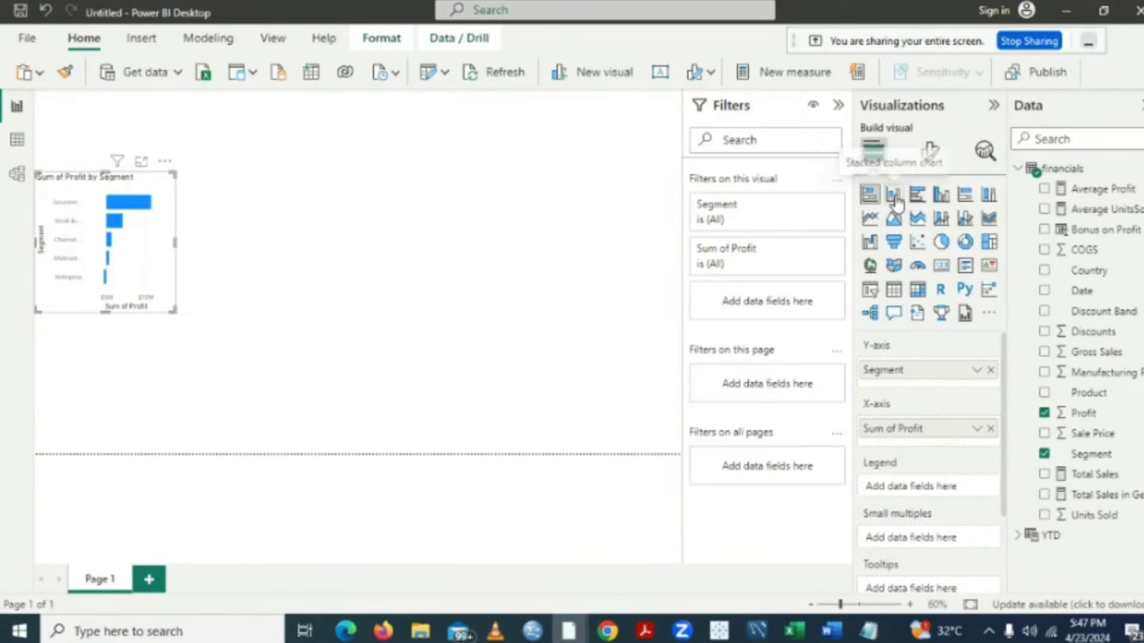
click(893, 197)
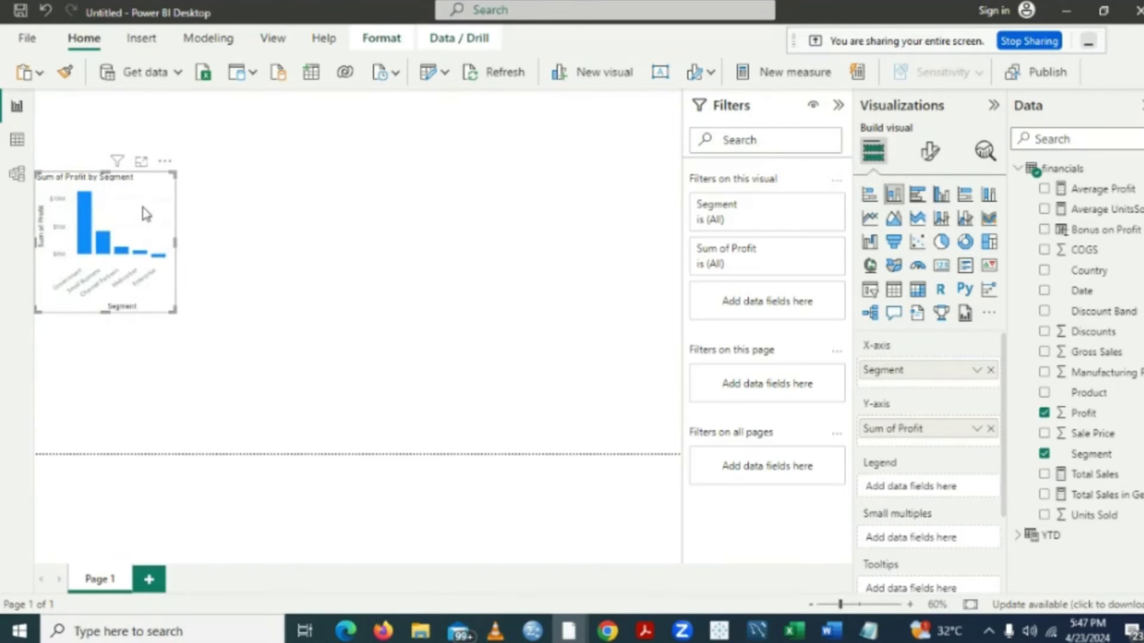
- Bold the value labels on both the X-axis and Y-axis of the Profit by Segment chart
click(930, 153)
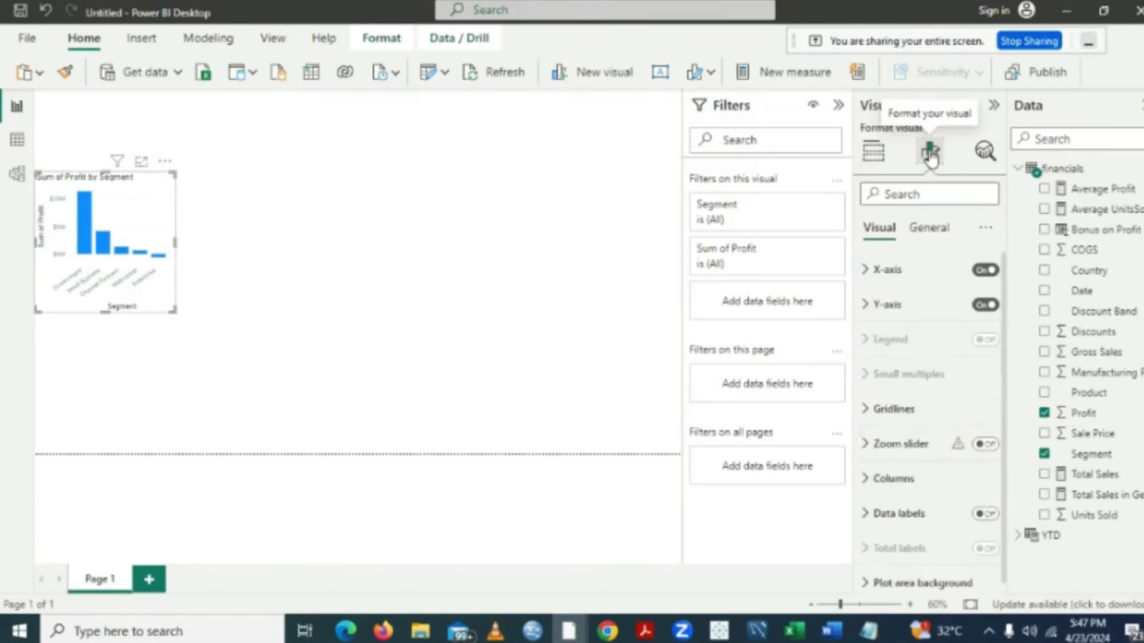
click(868, 273)
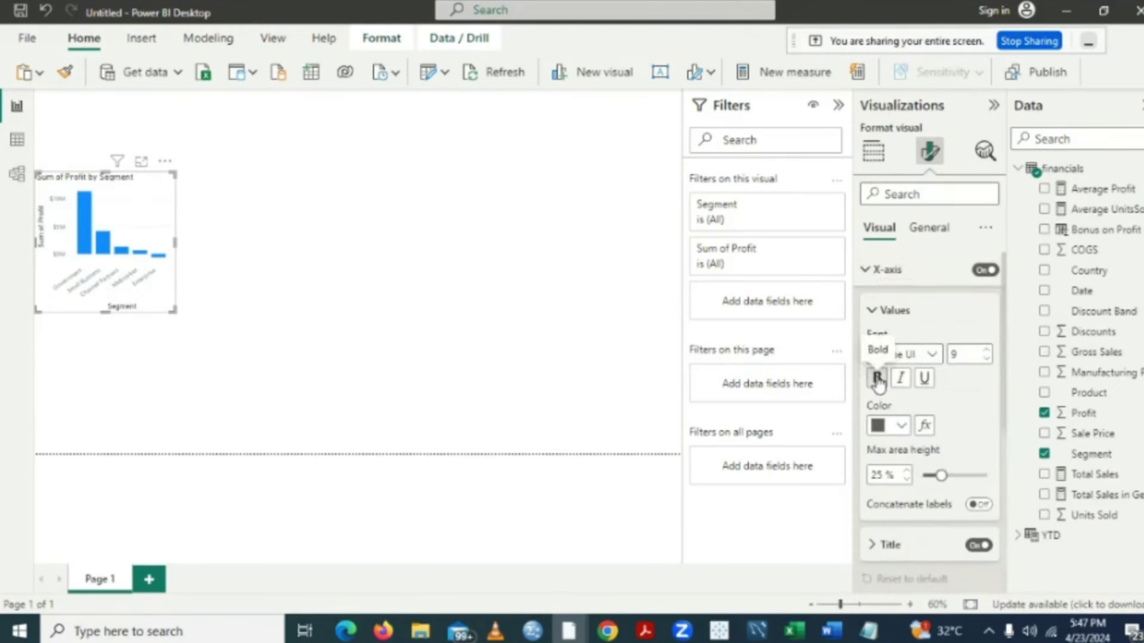
click(877, 380)
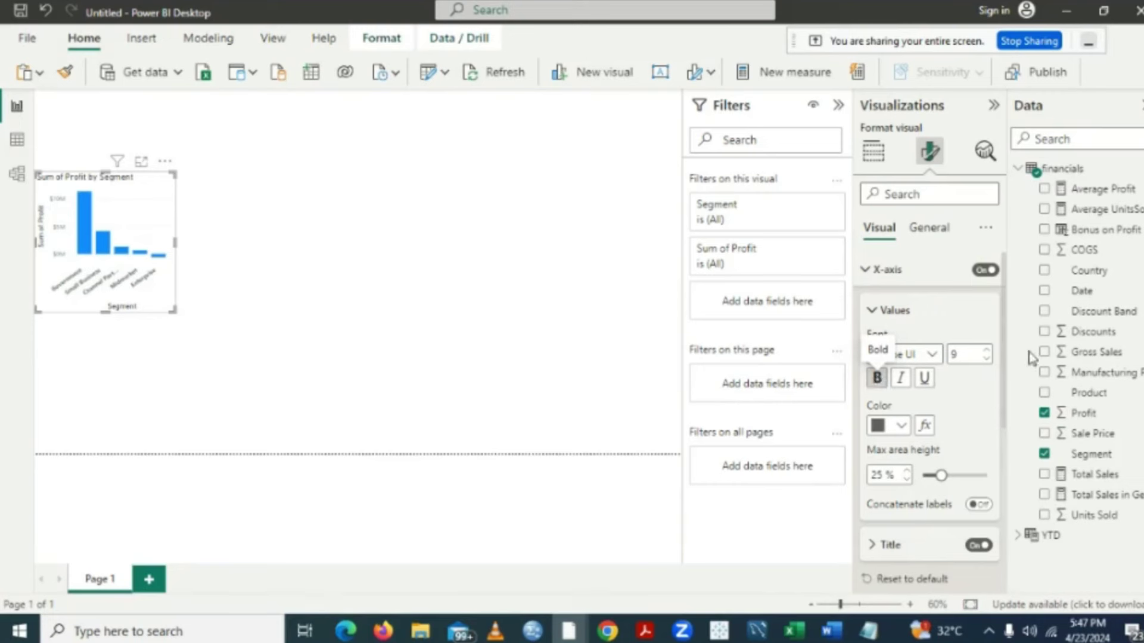
click(869, 275)
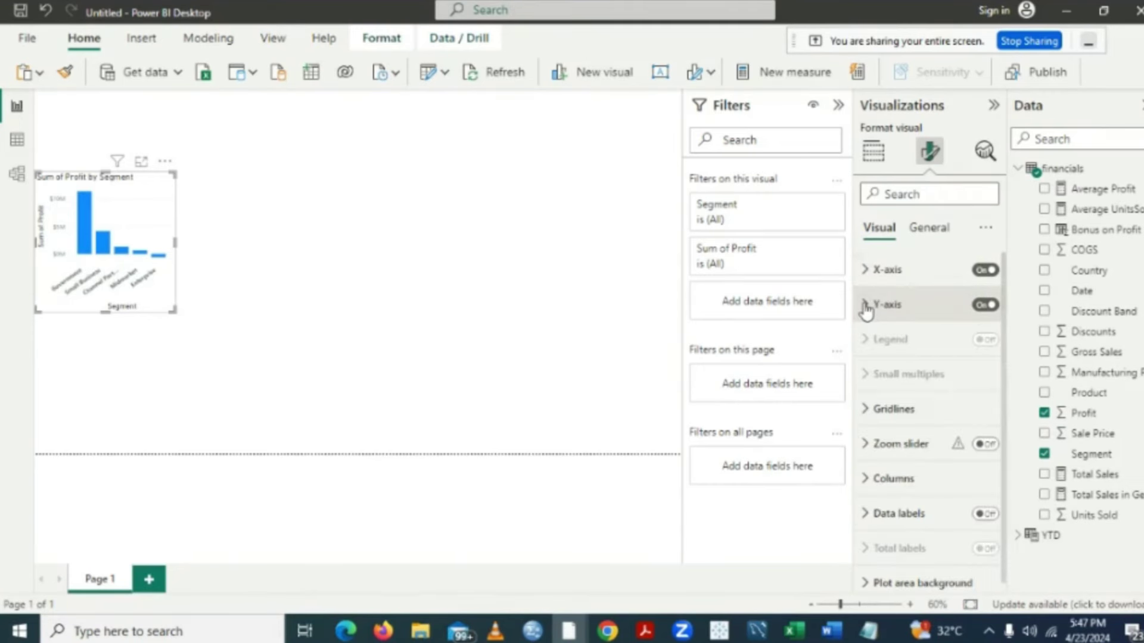
click(866, 307)
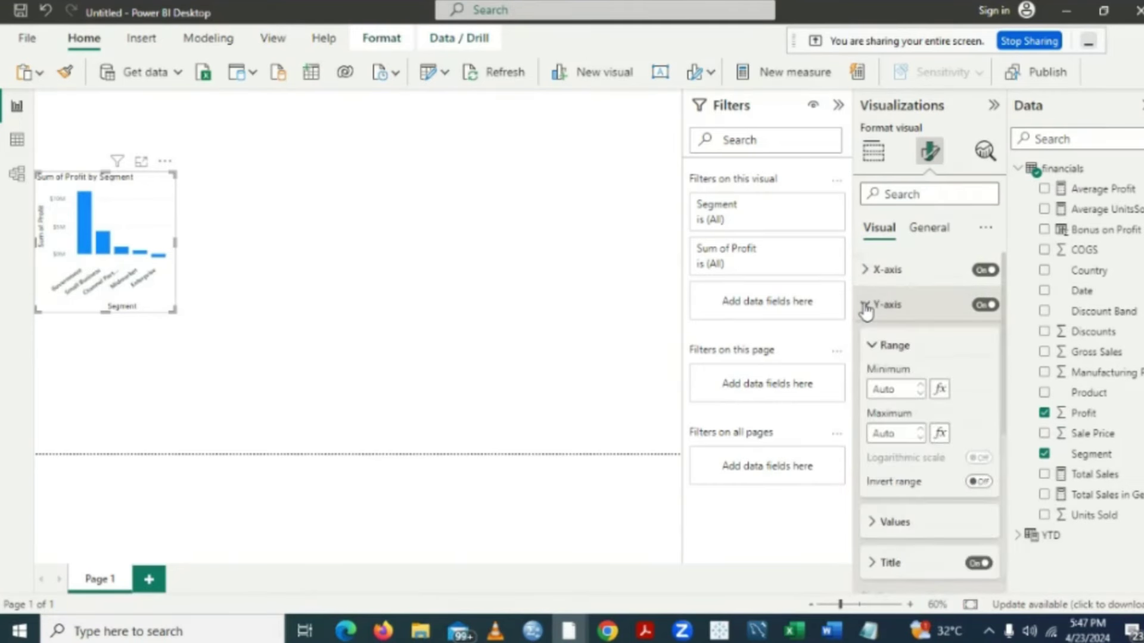
click(873, 523)
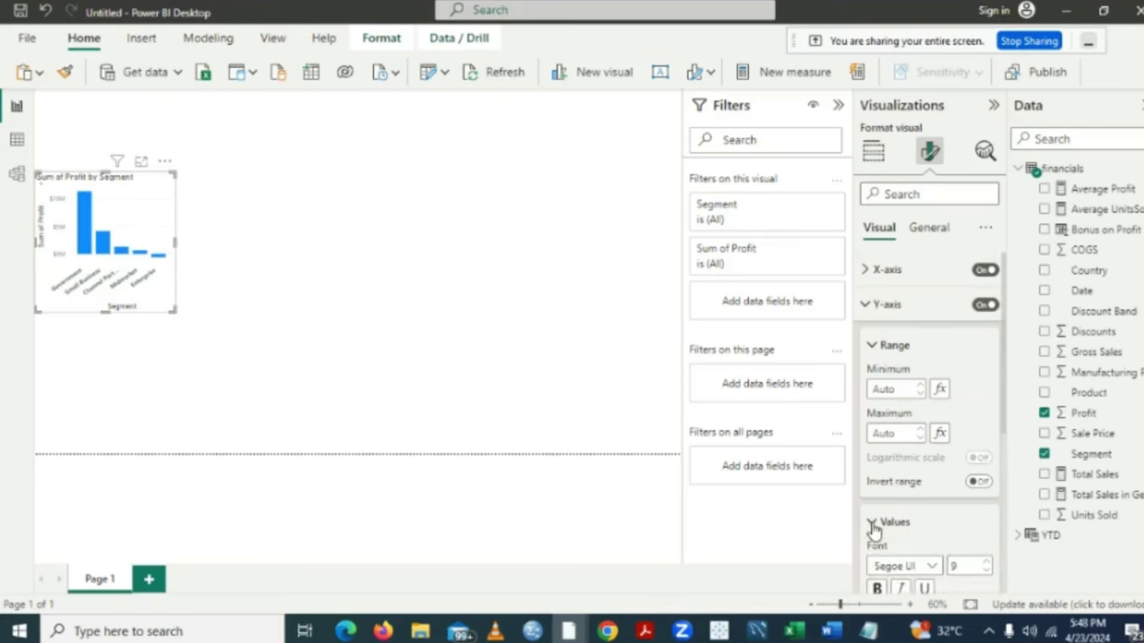
click(880, 589)
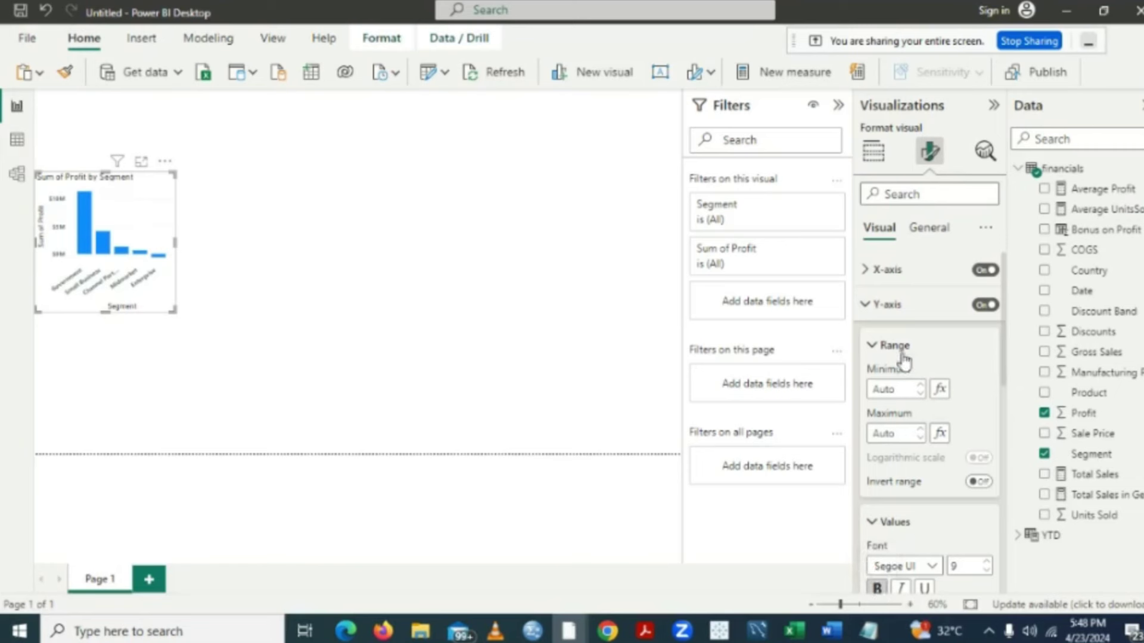
click(869, 307)
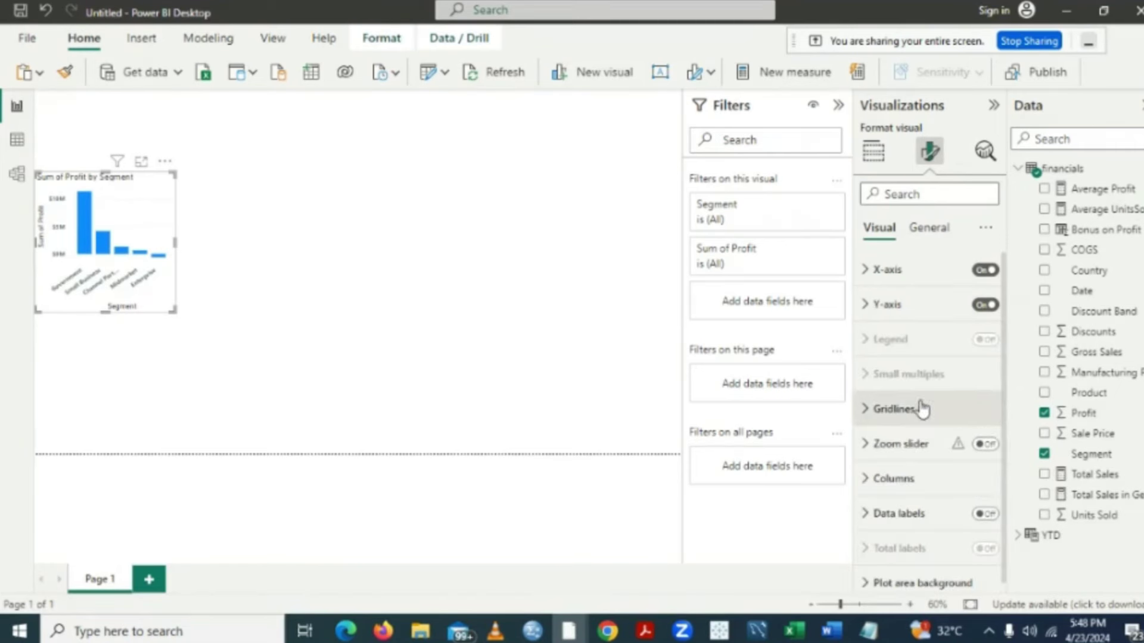
- Set the Sum of Profit by Segment column colour to dark blue #12239E
click(866, 479)
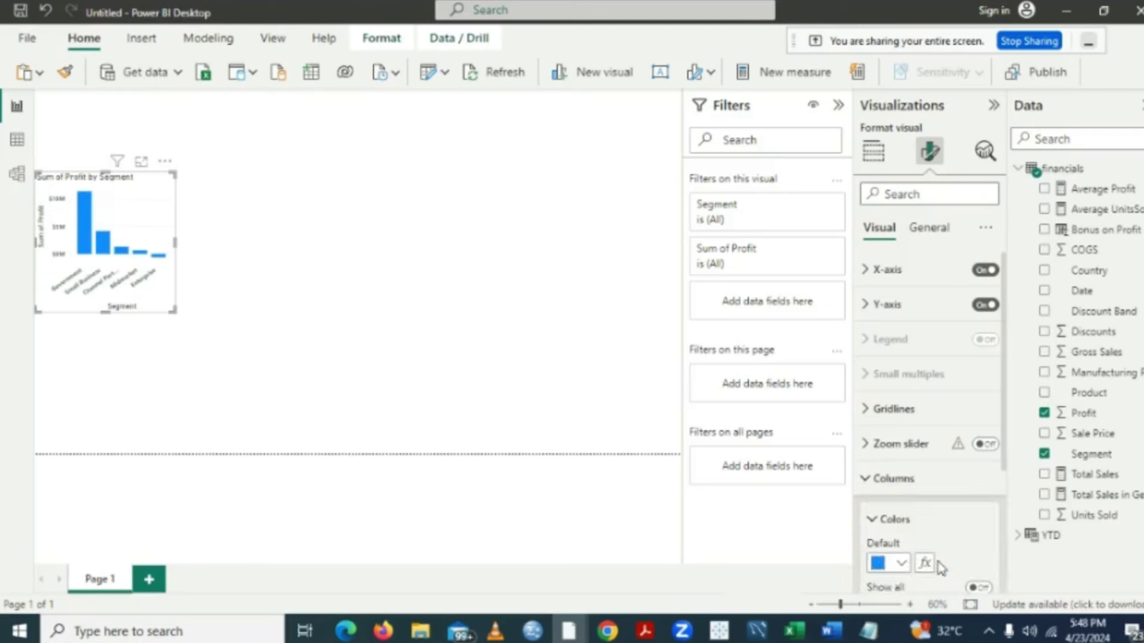
click(903, 565)
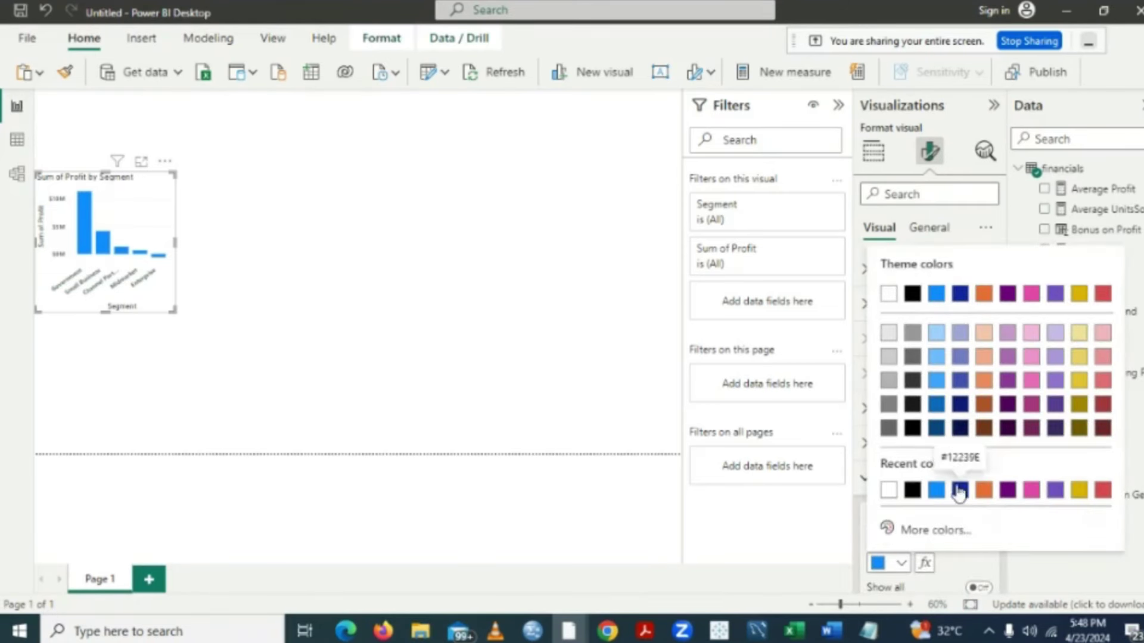
click(959, 491)
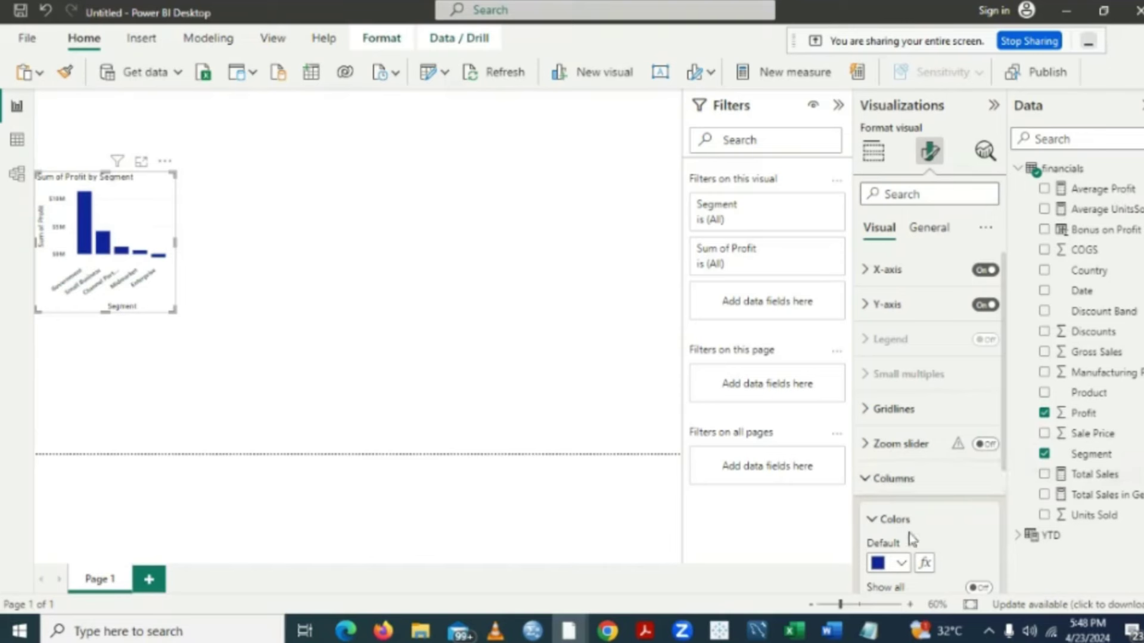
click(876, 522)
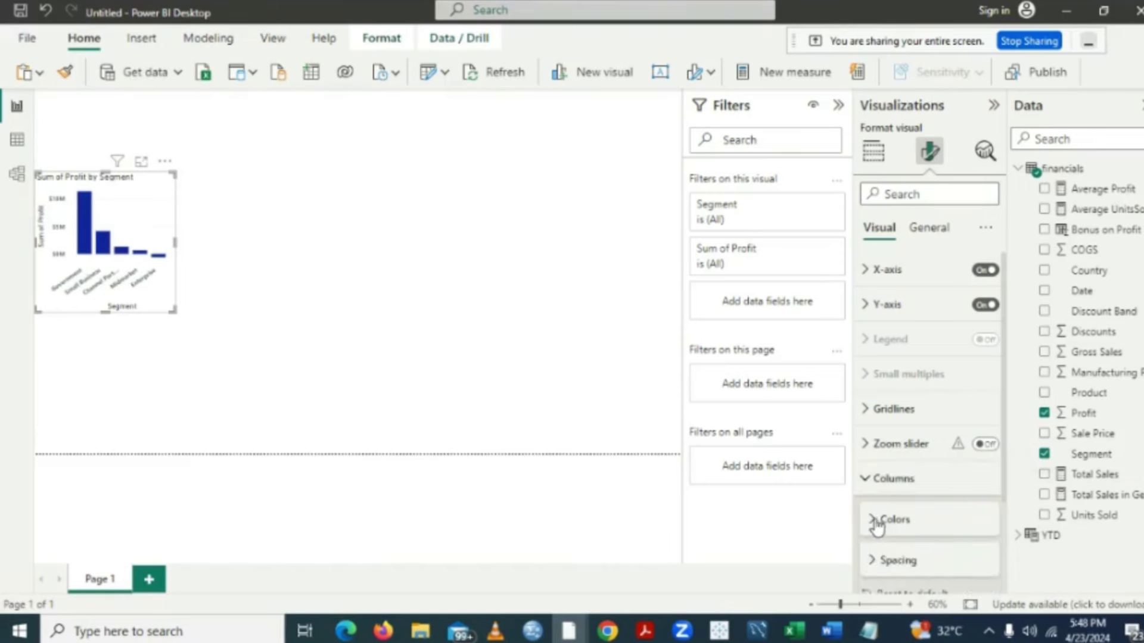
scroll(1005, 527, down, 2)
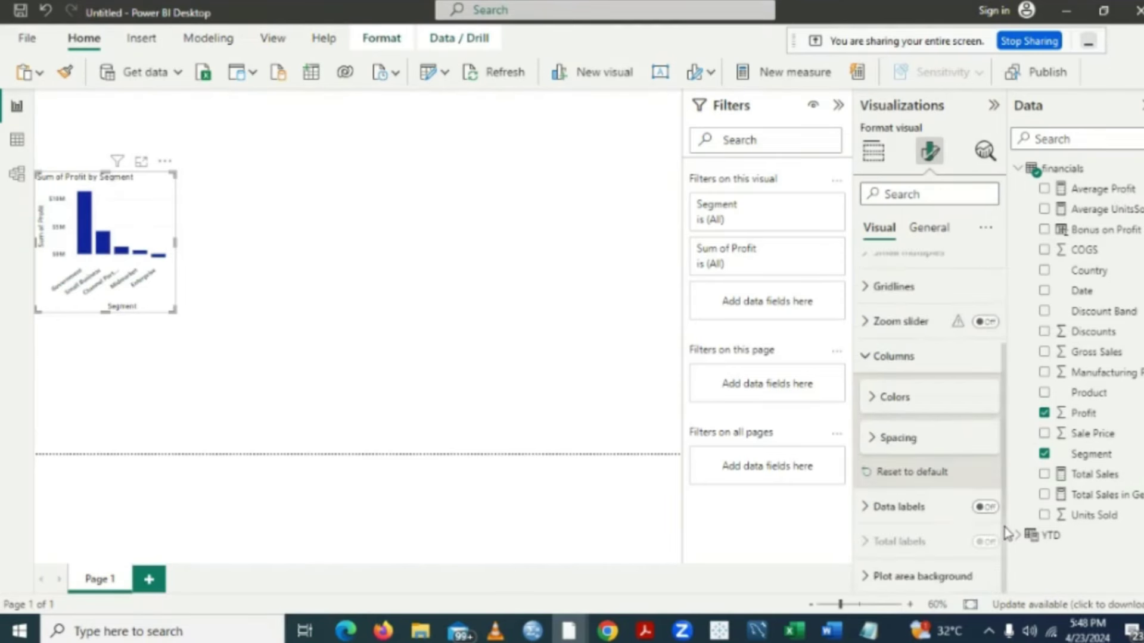
- Turn on data labels for the Segment chart and make the label values bold
click(986, 509)
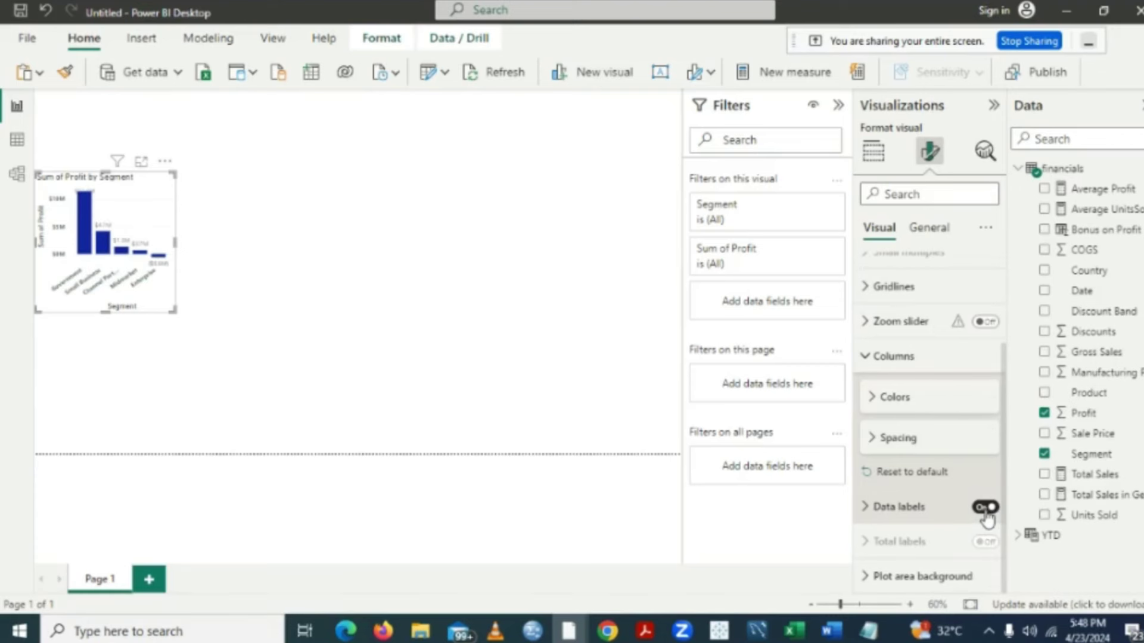
click(873, 509)
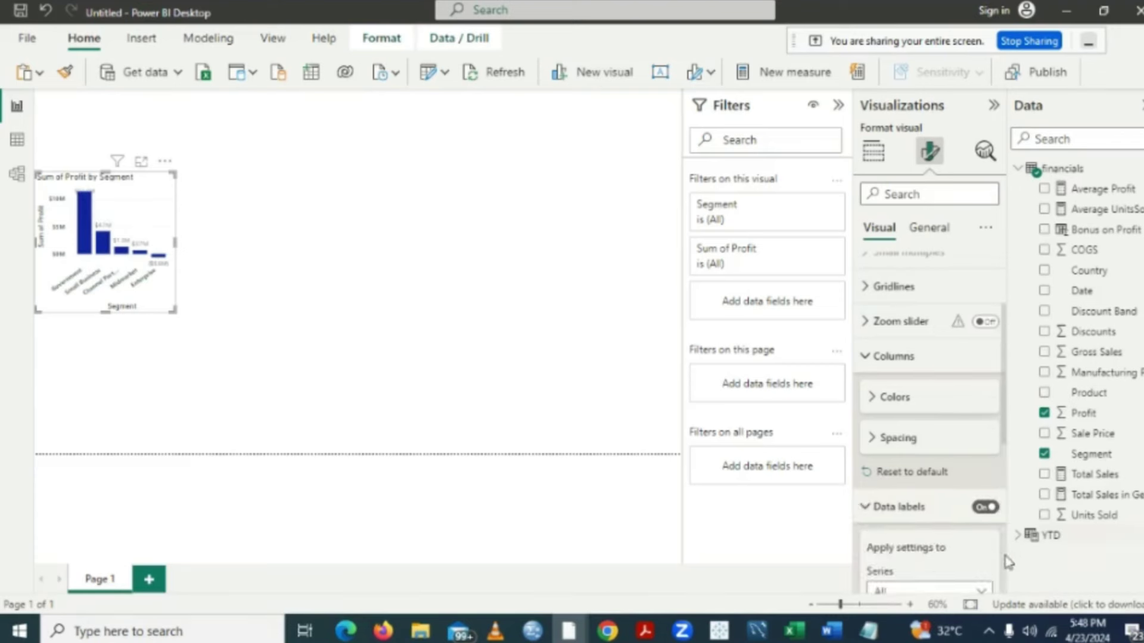
scroll(1007, 563, down, 5)
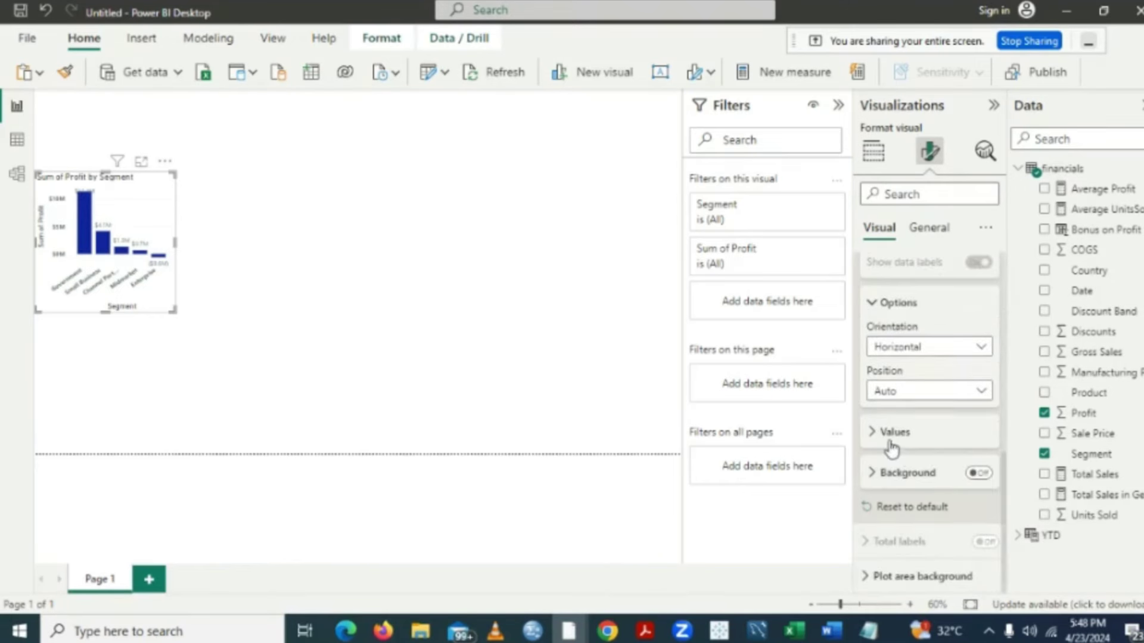
click(877, 438)
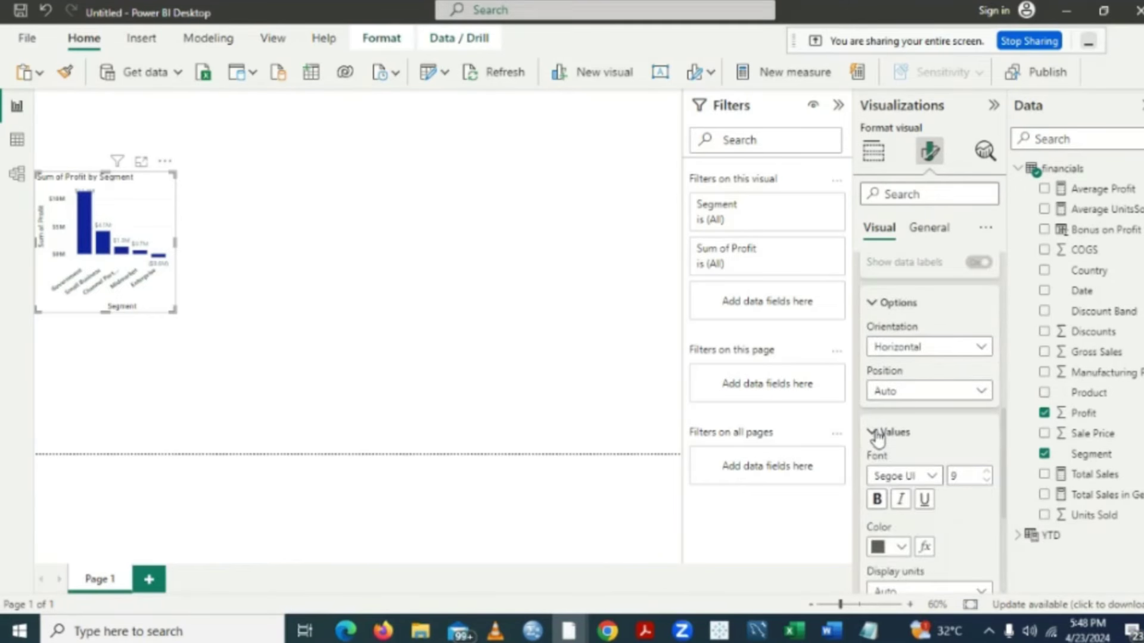
click(877, 500)
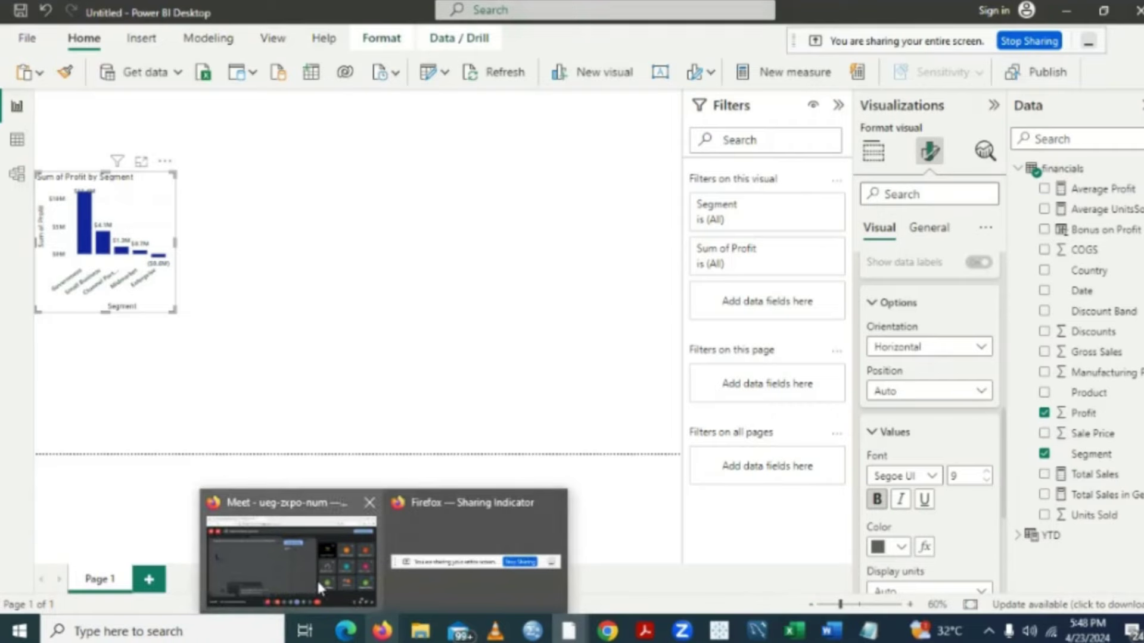
- Unmute the microphone in the Google Meet call, then return to Power BI Desktop
click(317, 581)
click(316, 578)
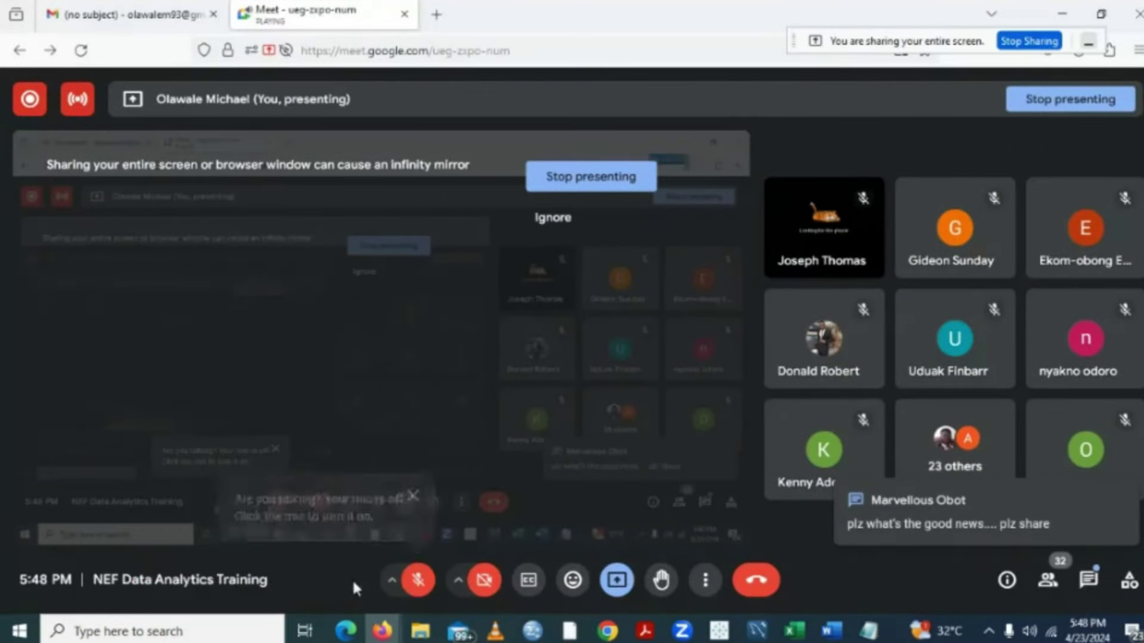
click(414, 583)
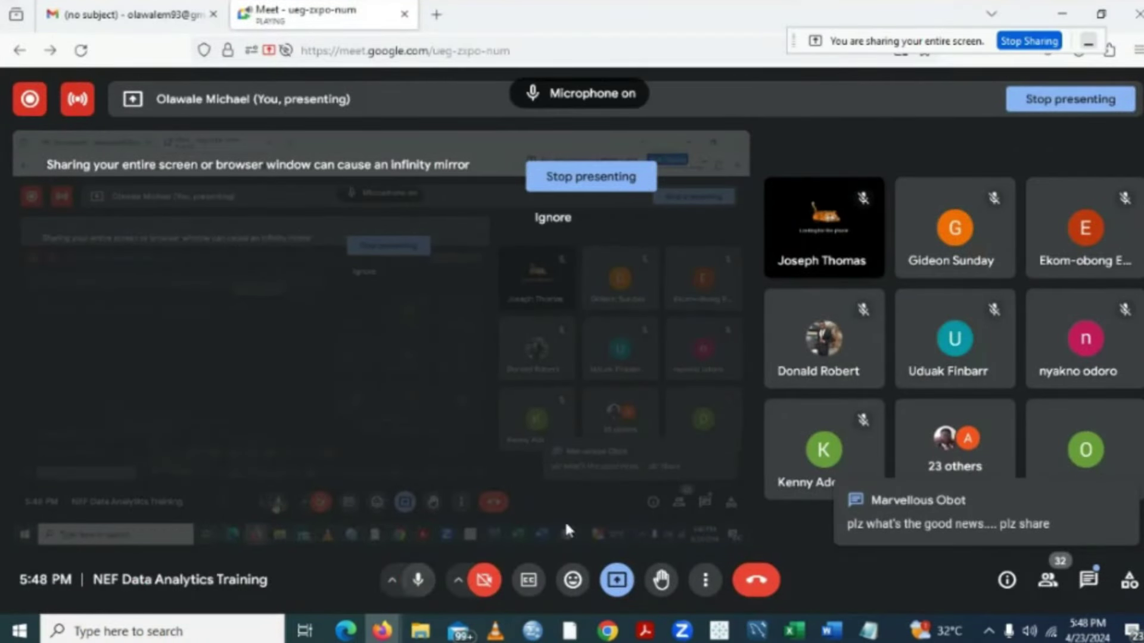
mouse_move(569, 631)
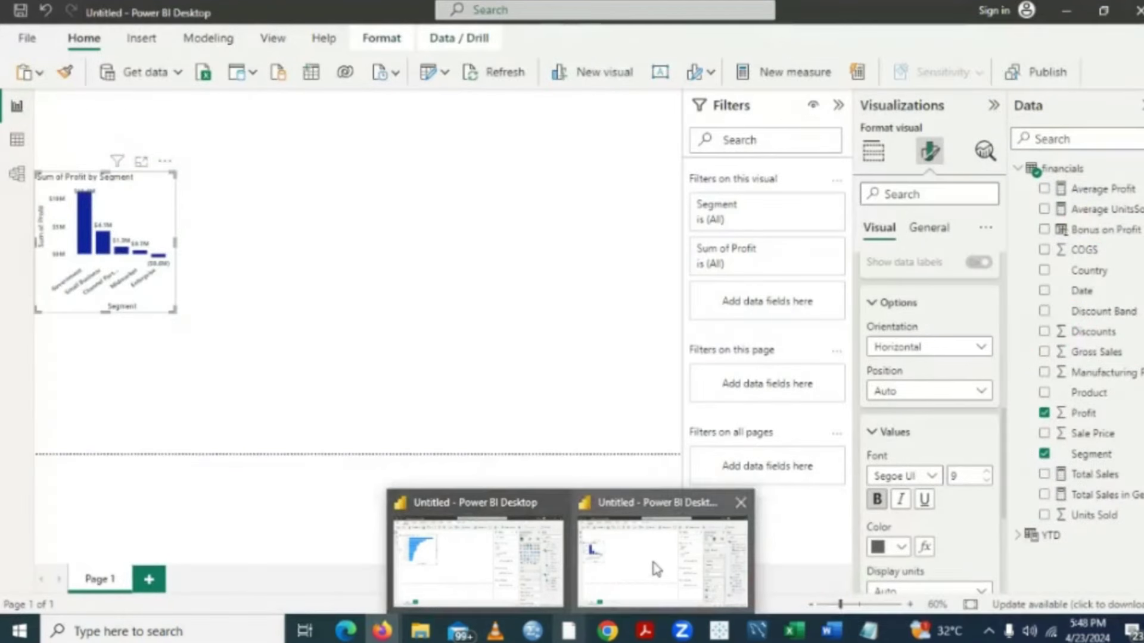
click(649, 568)
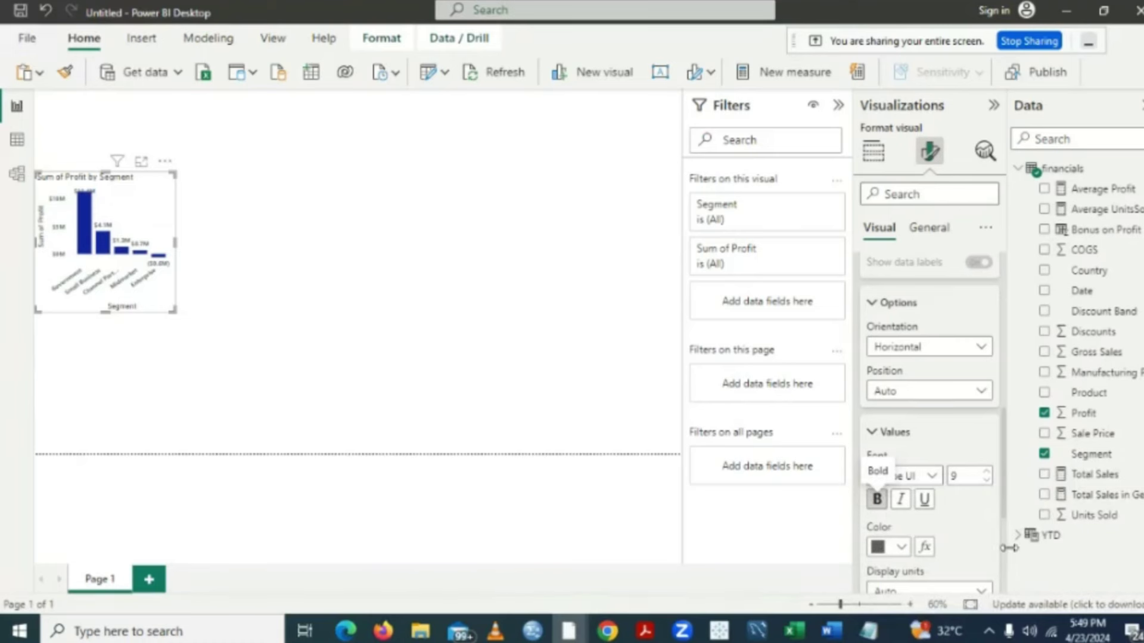
- Set the Segment chart's data label colour to dark blue #12239E, matching the columns
scroll(1003, 557, down, 4)
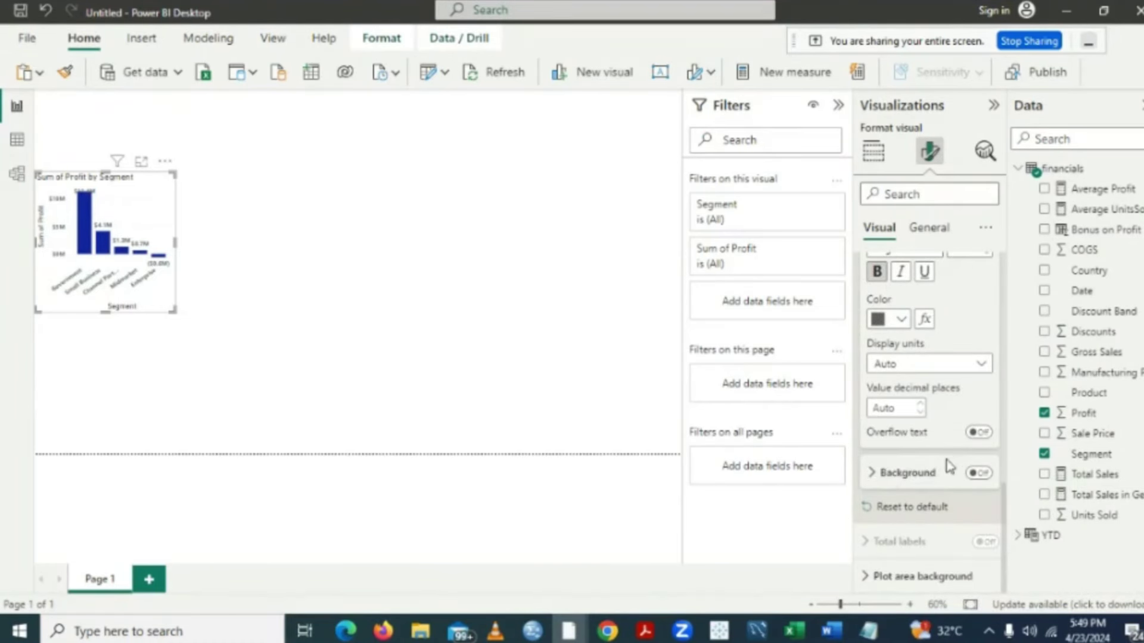
click(902, 322)
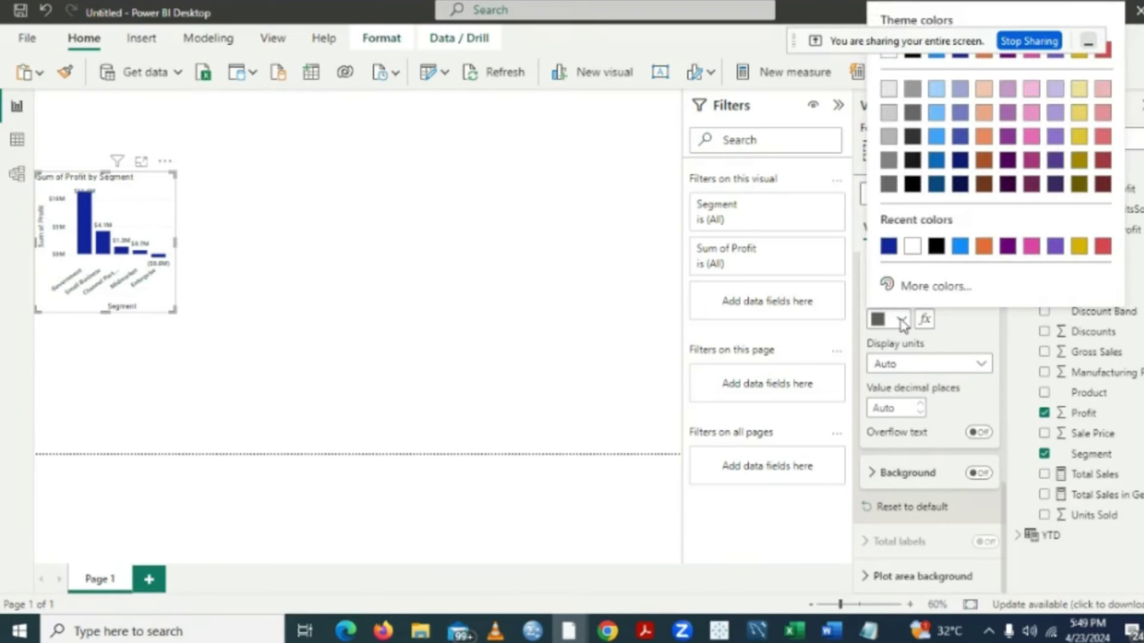
click(888, 245)
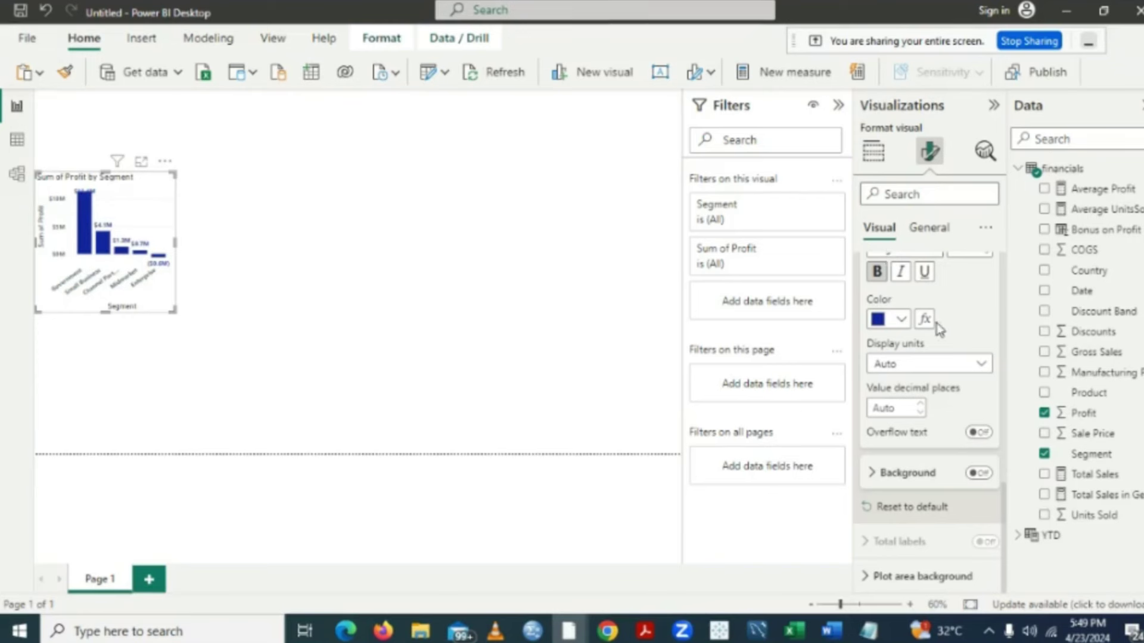
click(928, 229)
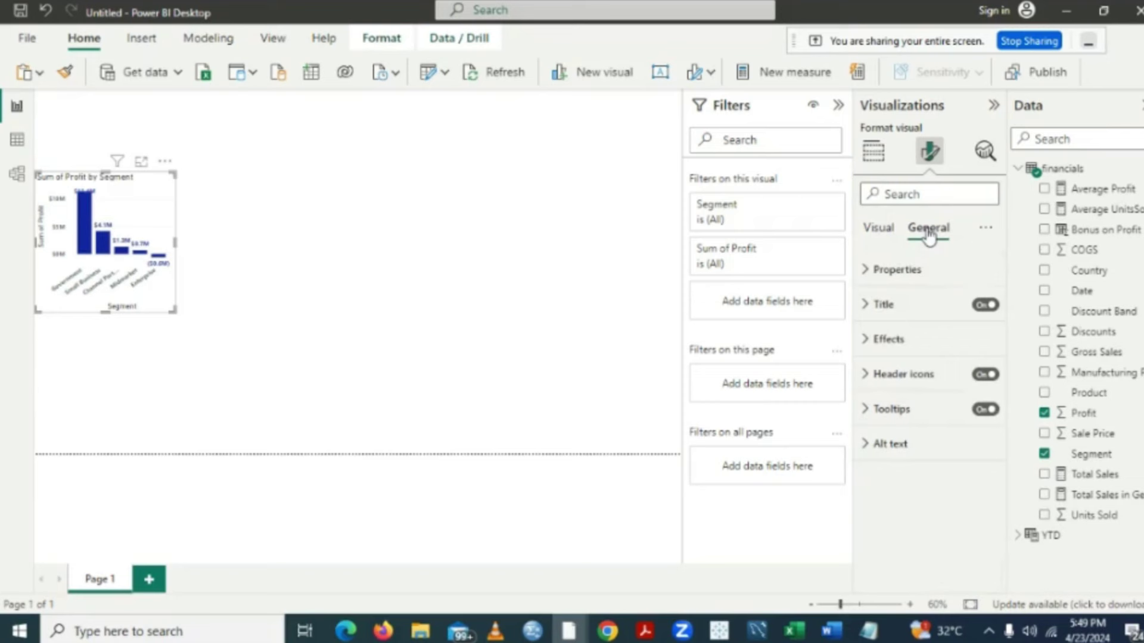
- Make the Sum of Profit by Segment title bold and centre-aligned
click(866, 307)
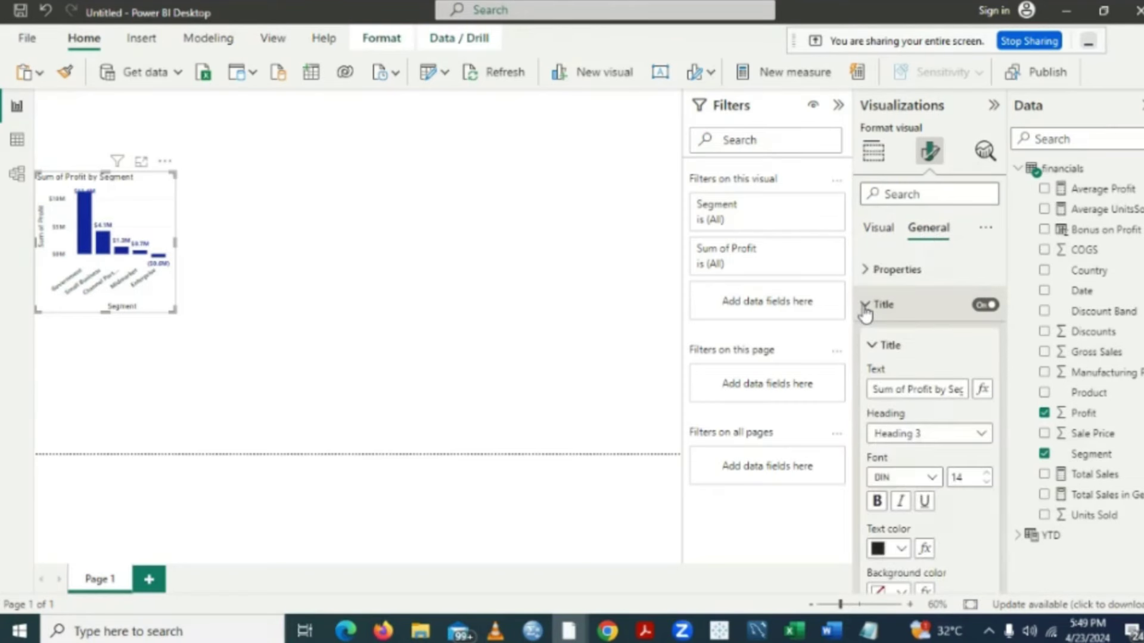
click(877, 502)
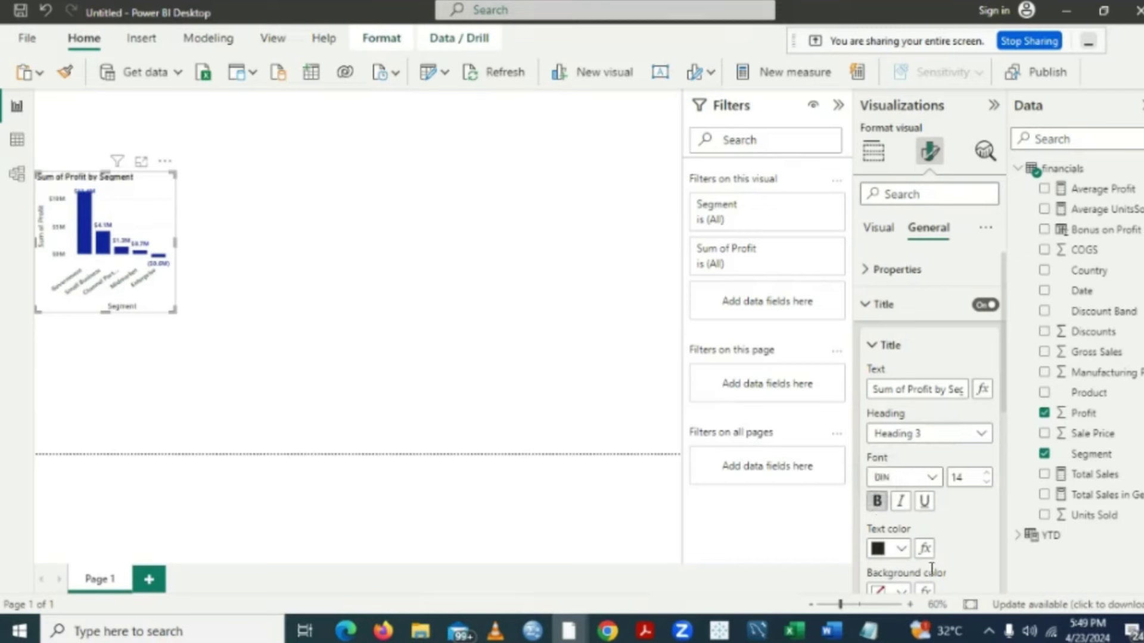
scroll(1004, 581, down, 5)
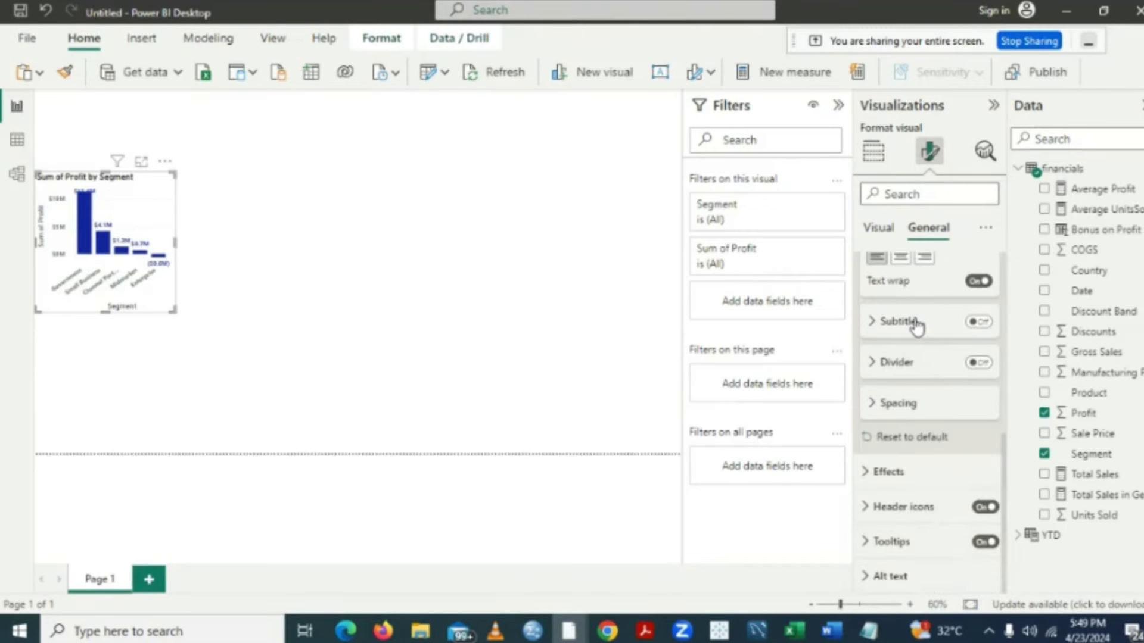
click(902, 265)
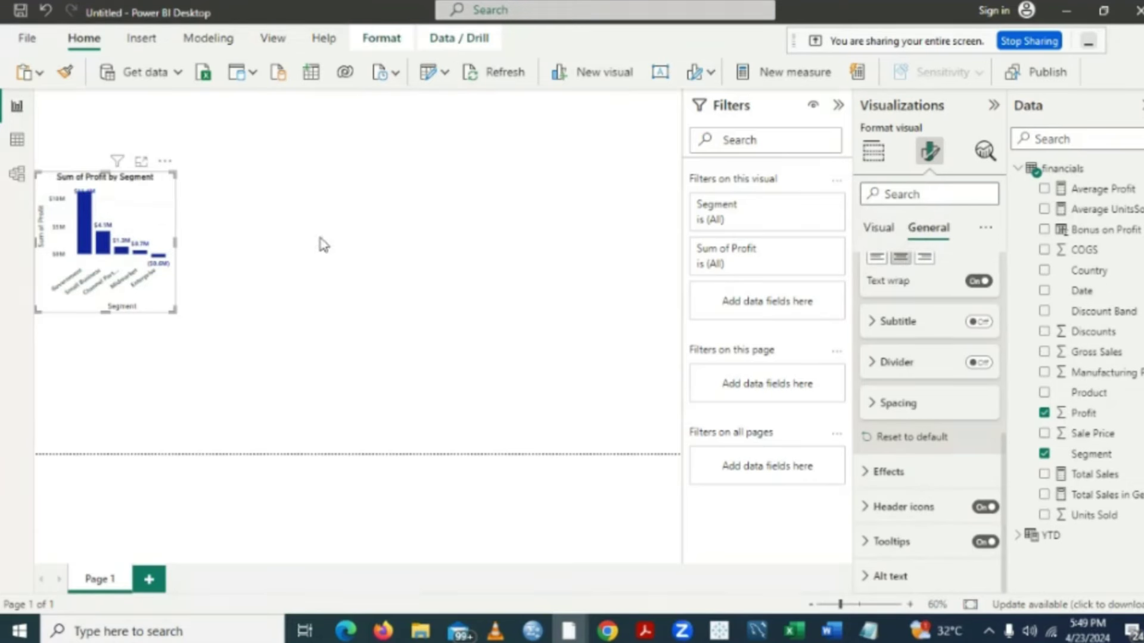
click(322, 244)
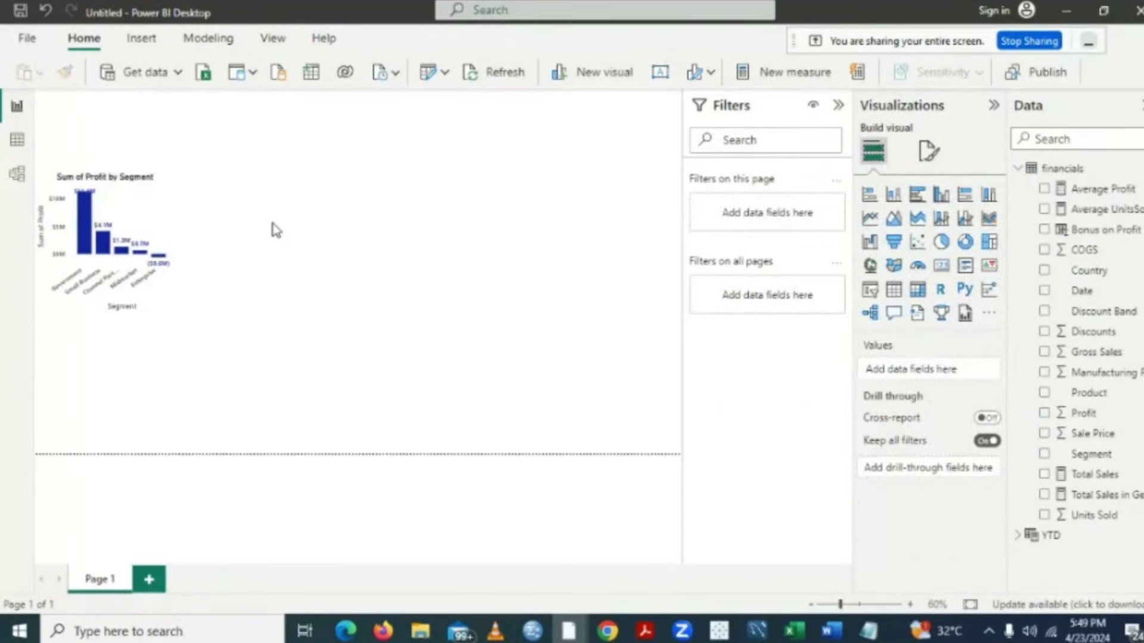
- Create a stacked column chart of Profit by Product to the right of the Segment chart
click(167, 203)
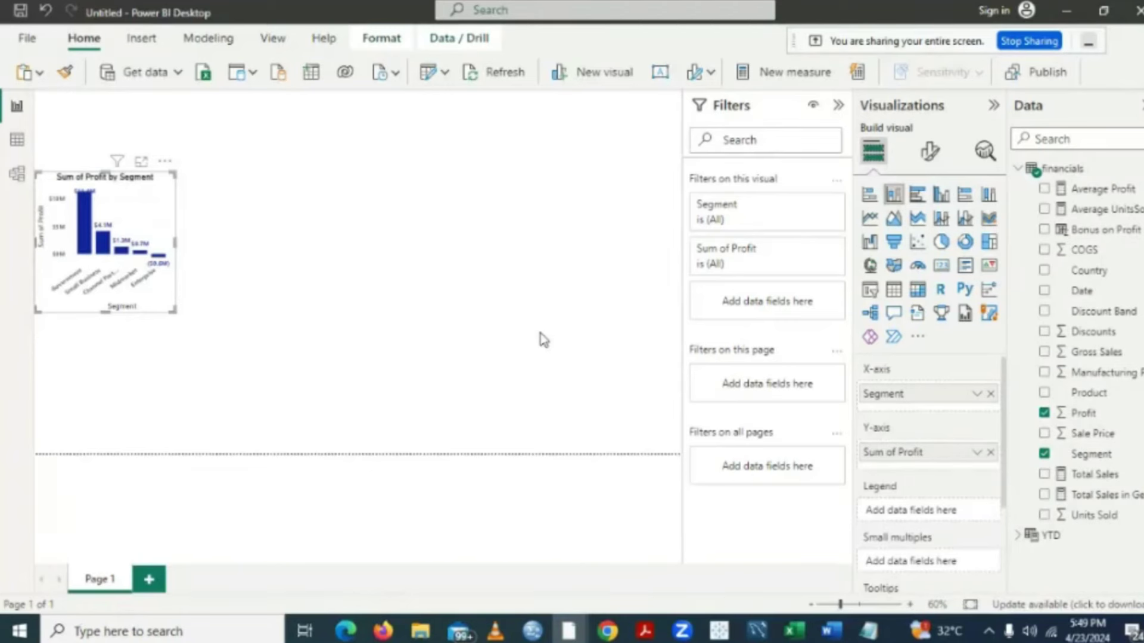
click(249, 233)
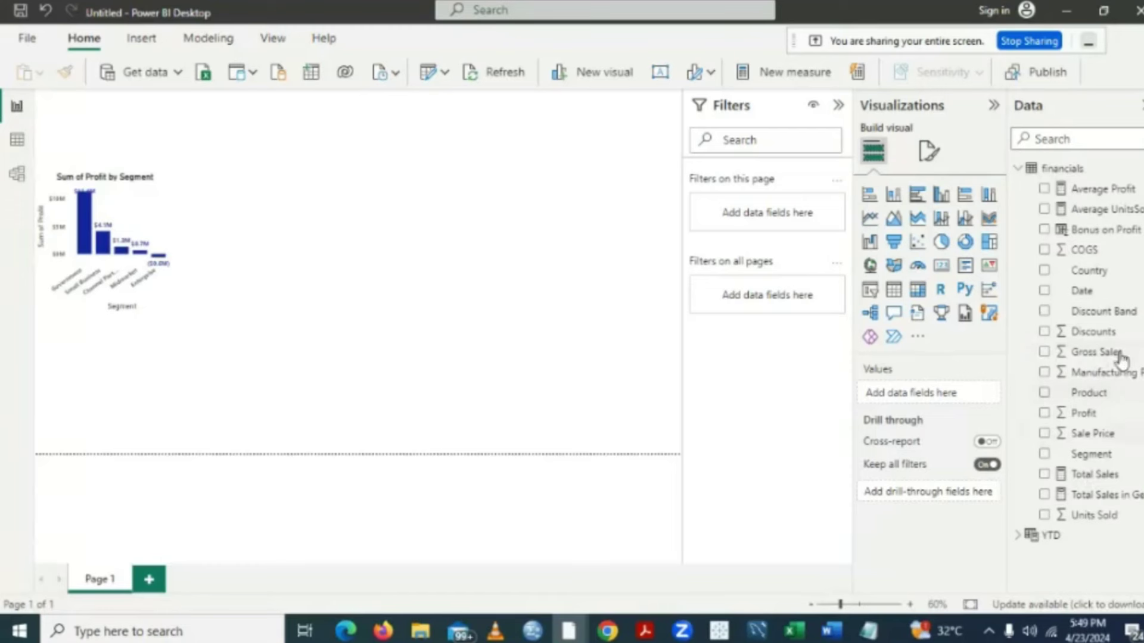
click(1044, 393)
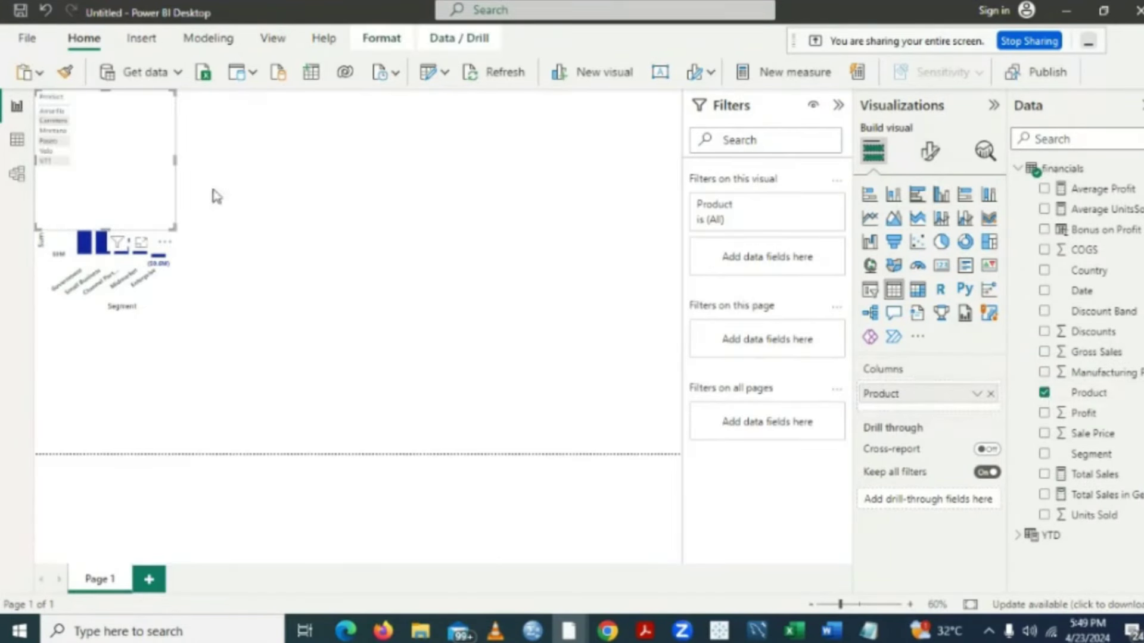
drag(92, 108, 244, 186)
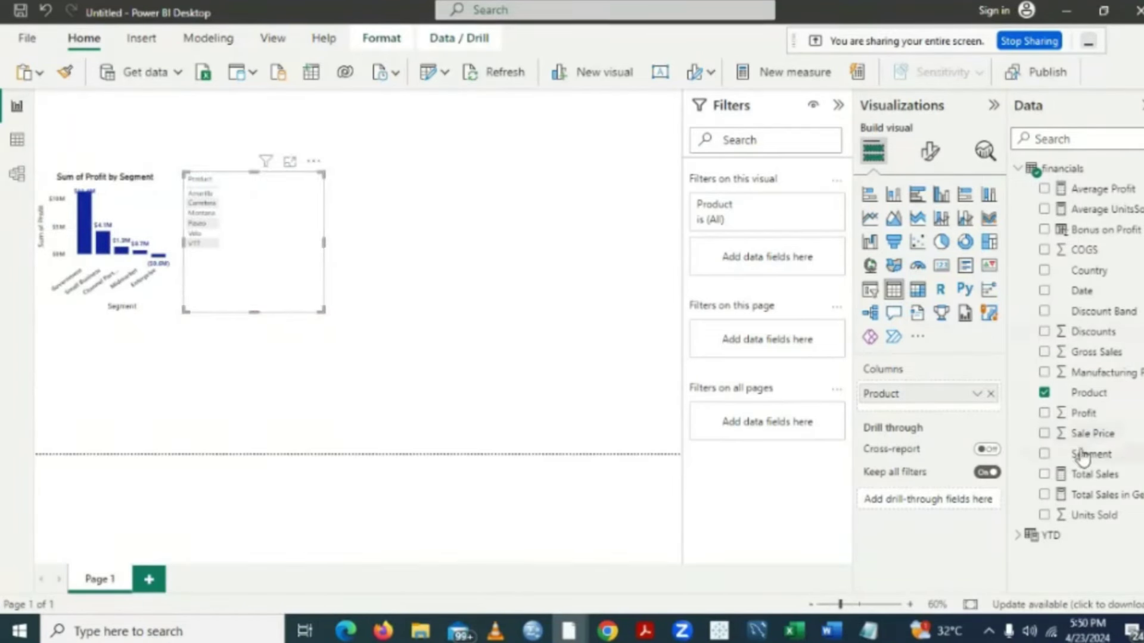
click(1044, 413)
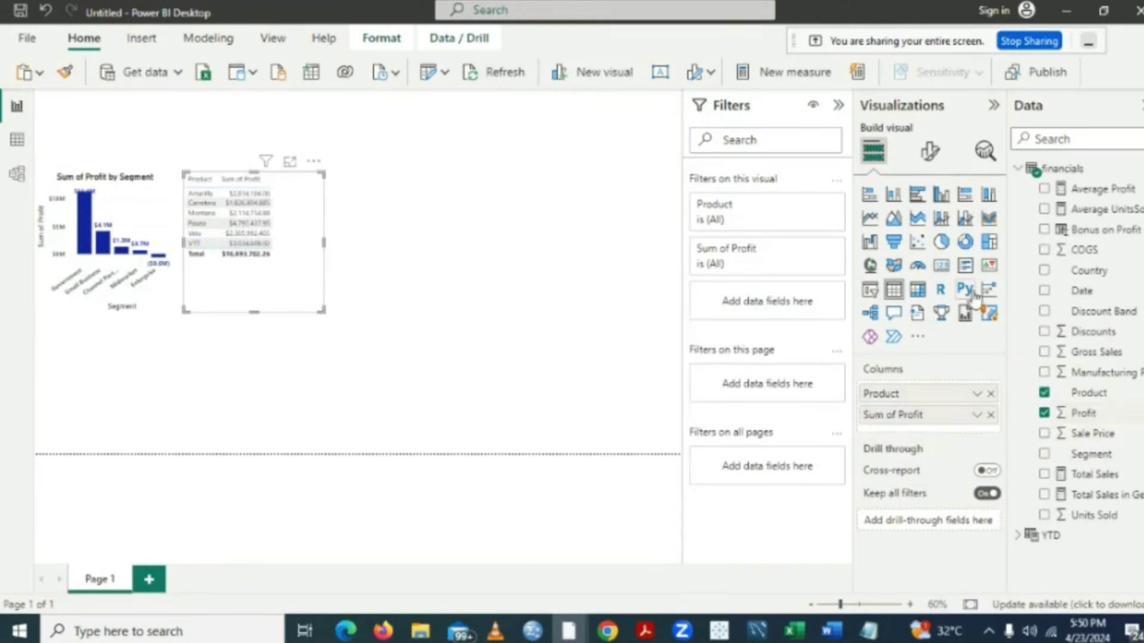
click(894, 195)
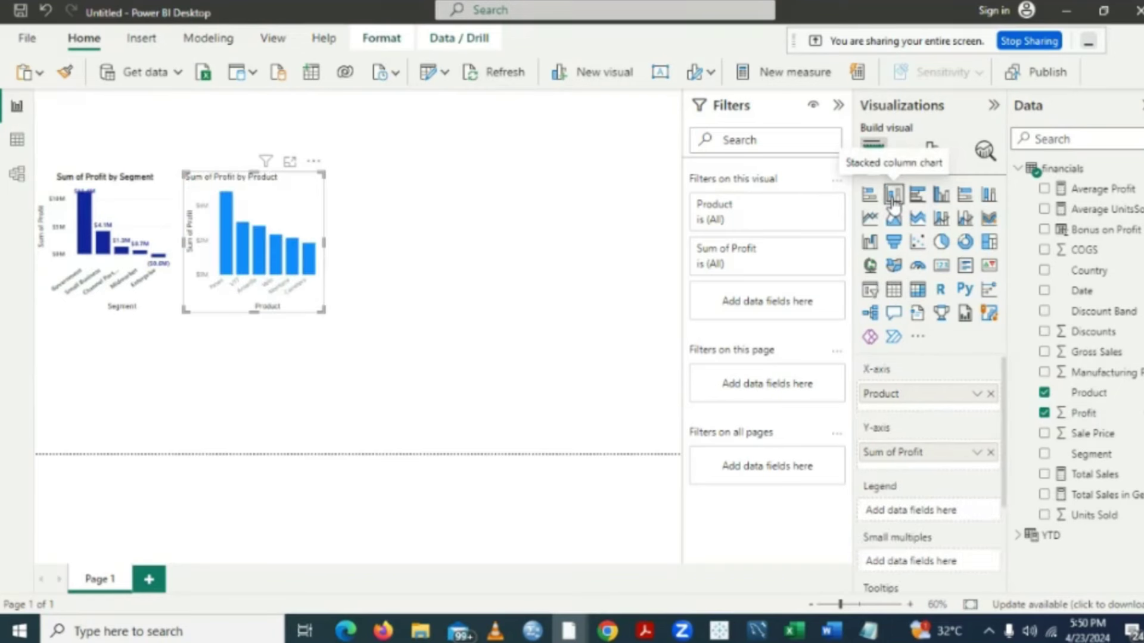
- Make the Product chart's X-axis labels bold
click(933, 151)
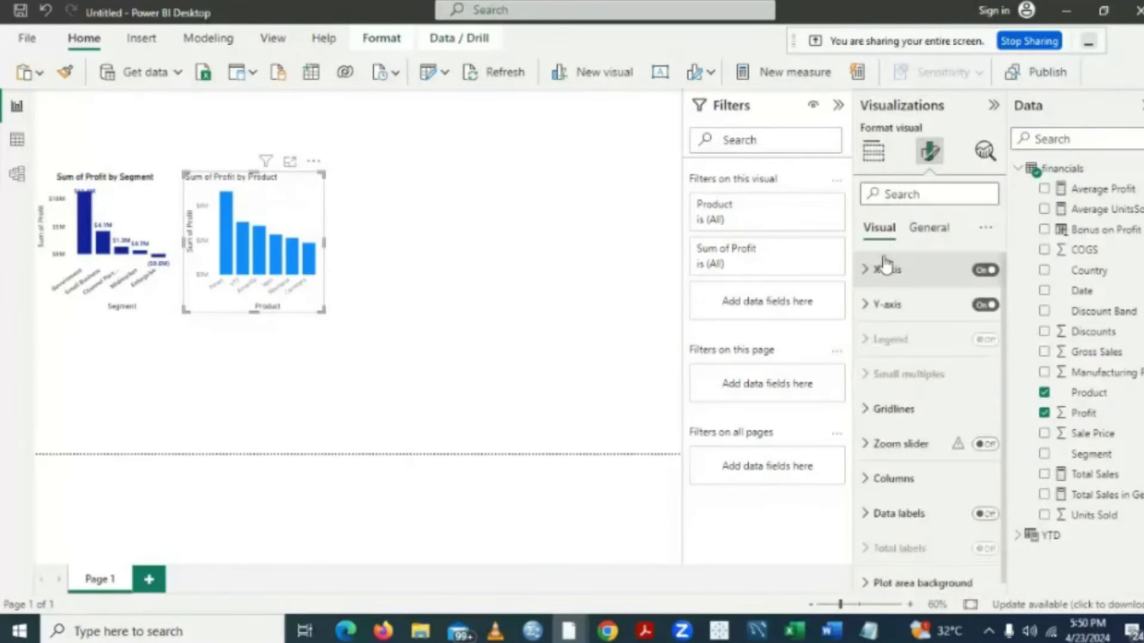
click(886, 268)
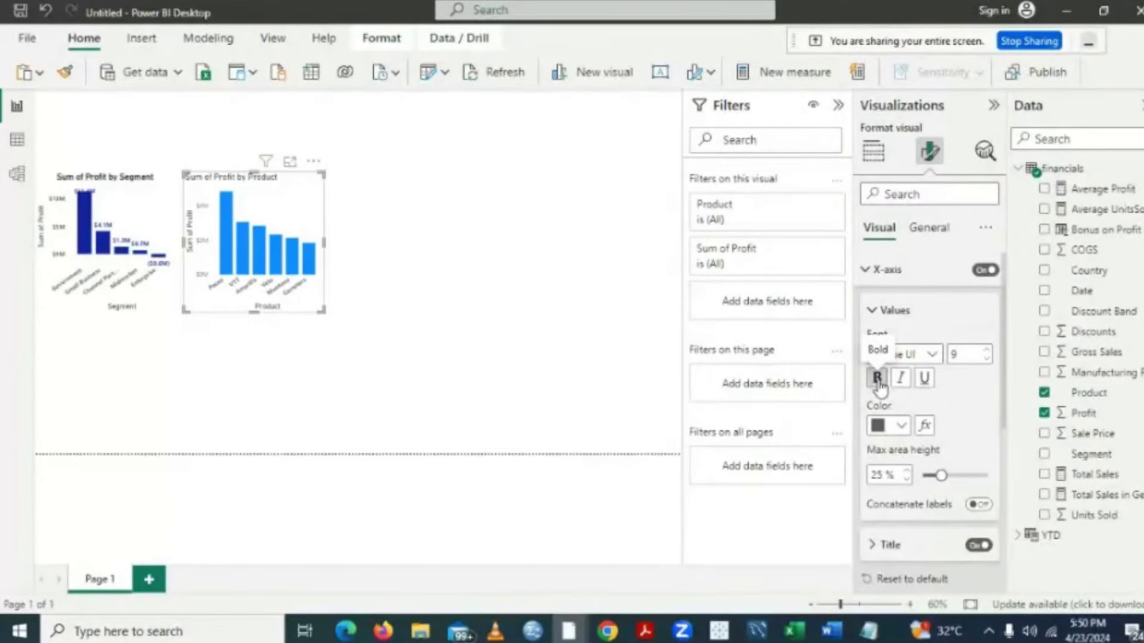
click(879, 381)
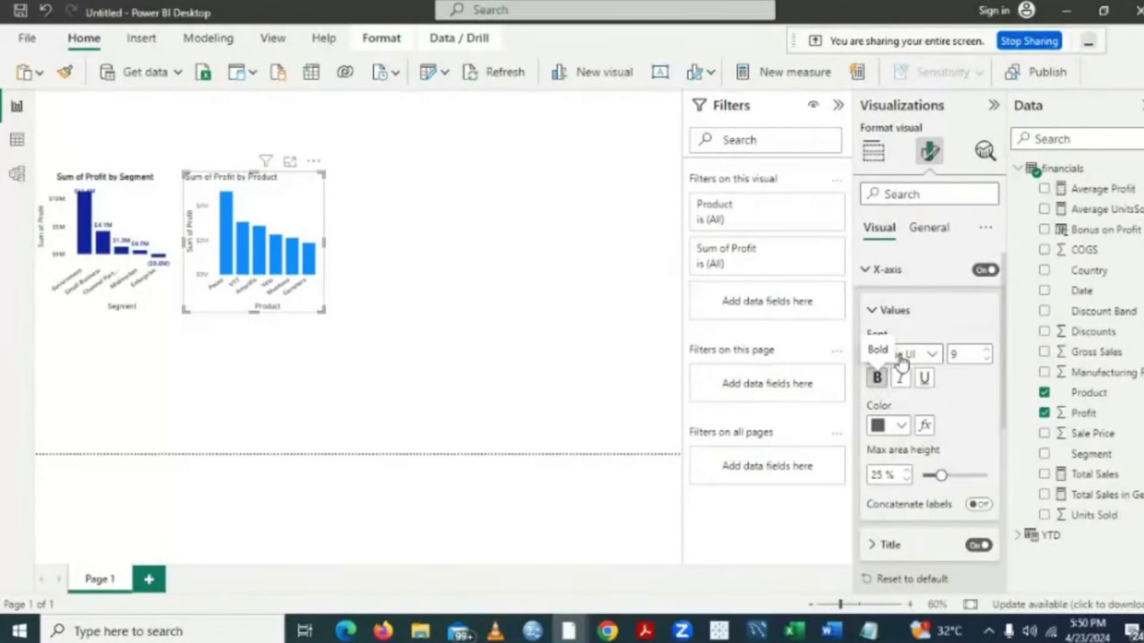
click(875, 311)
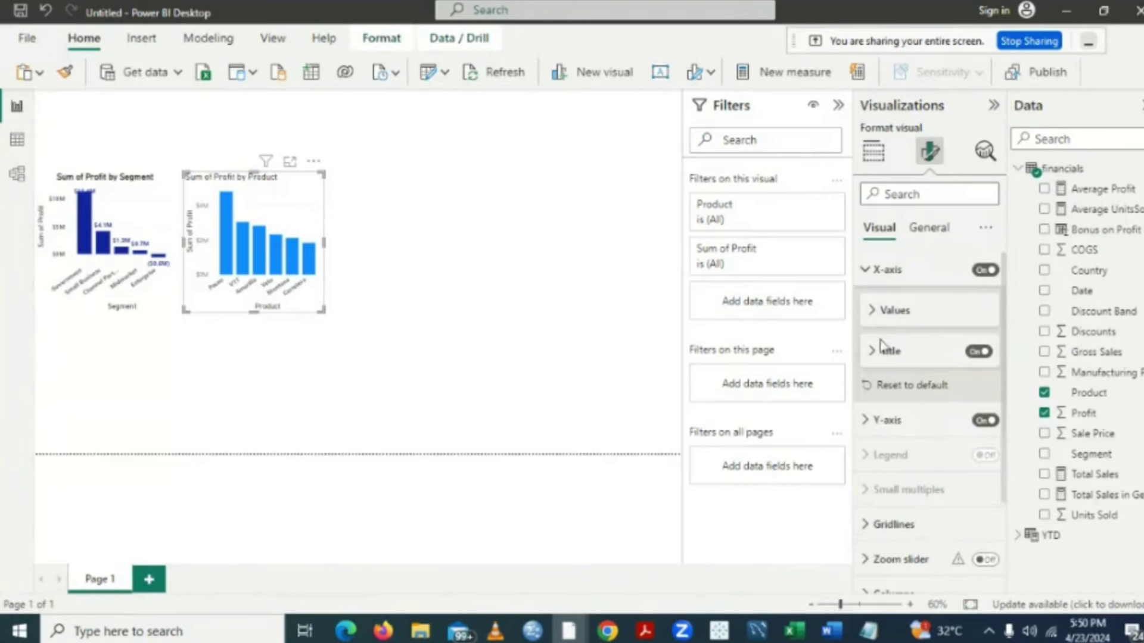
click(865, 273)
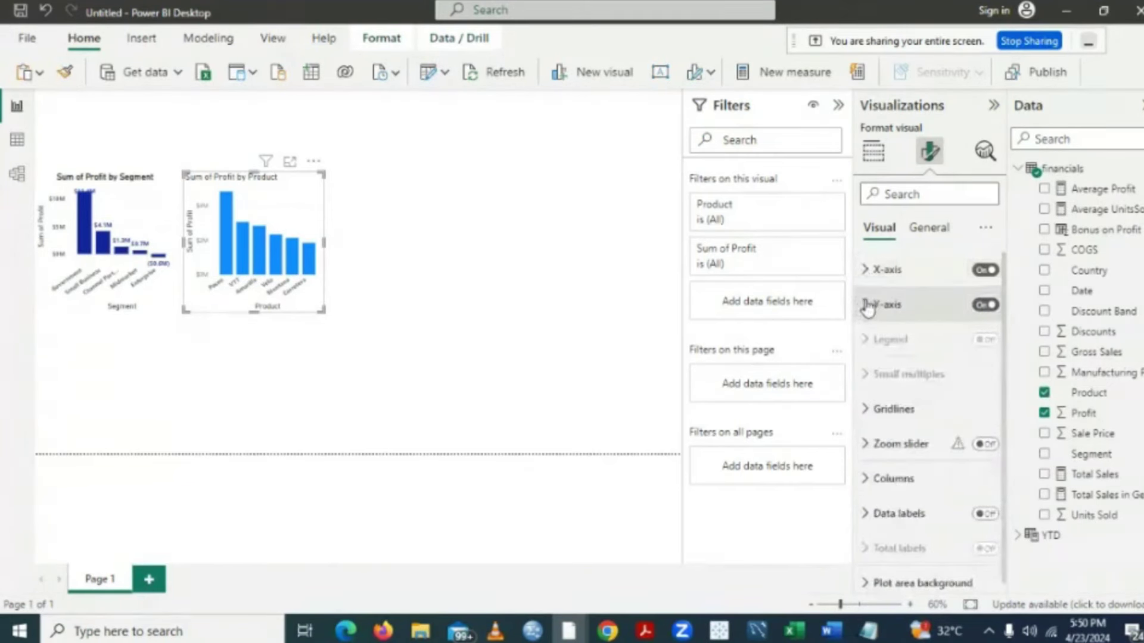
- Make the Product chart's Y-axis value labels bold
click(868, 307)
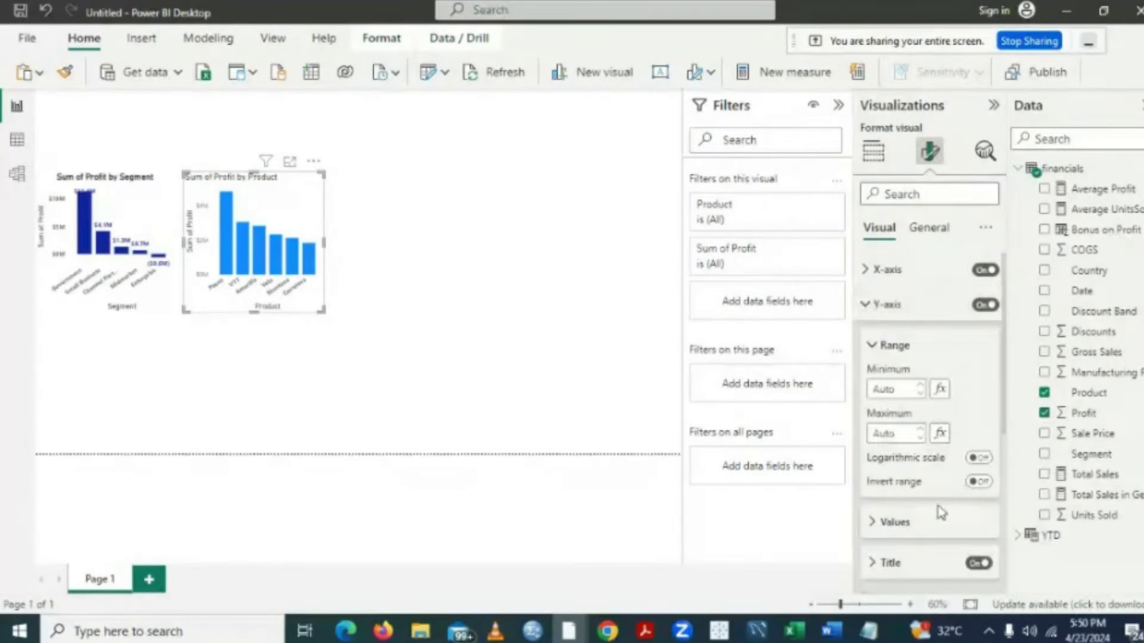
click(873, 524)
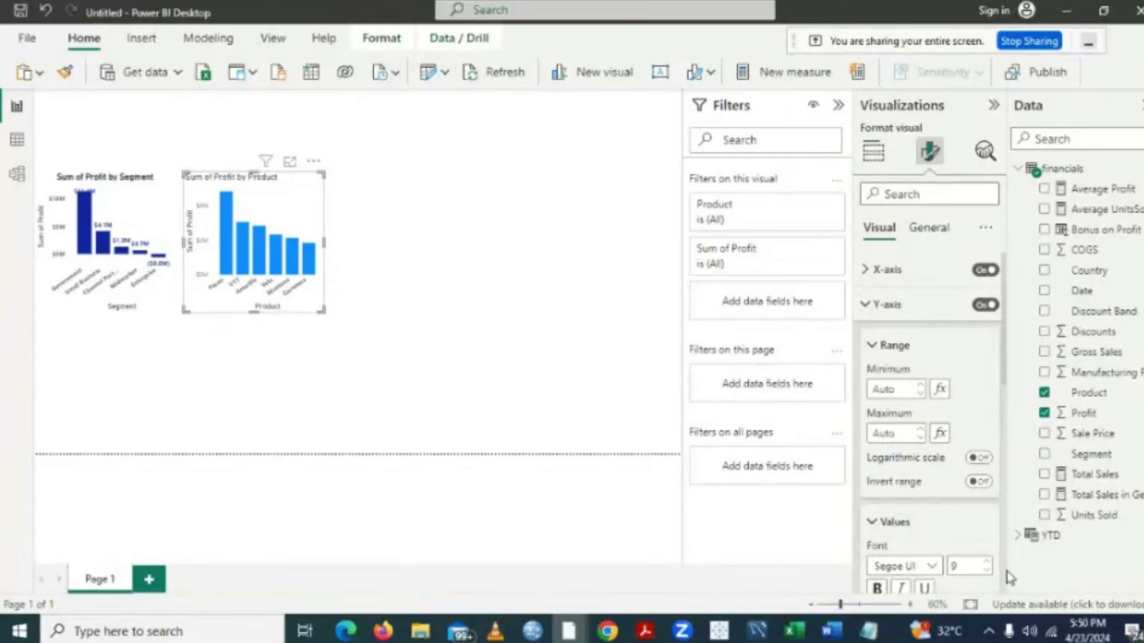
scroll(989, 536, down, 5)
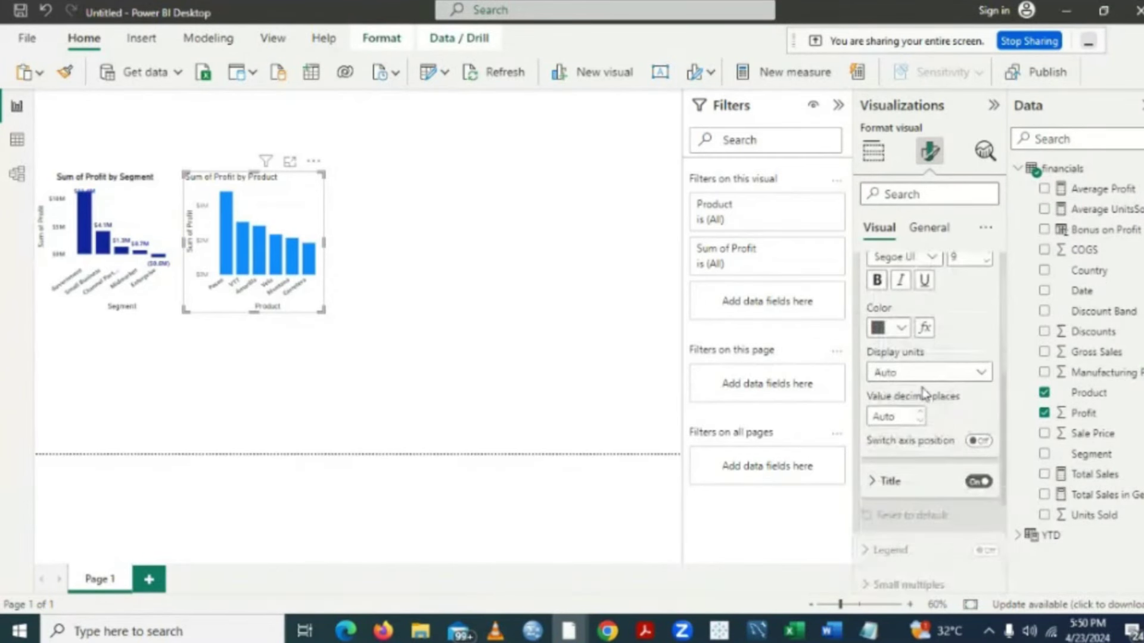
click(877, 280)
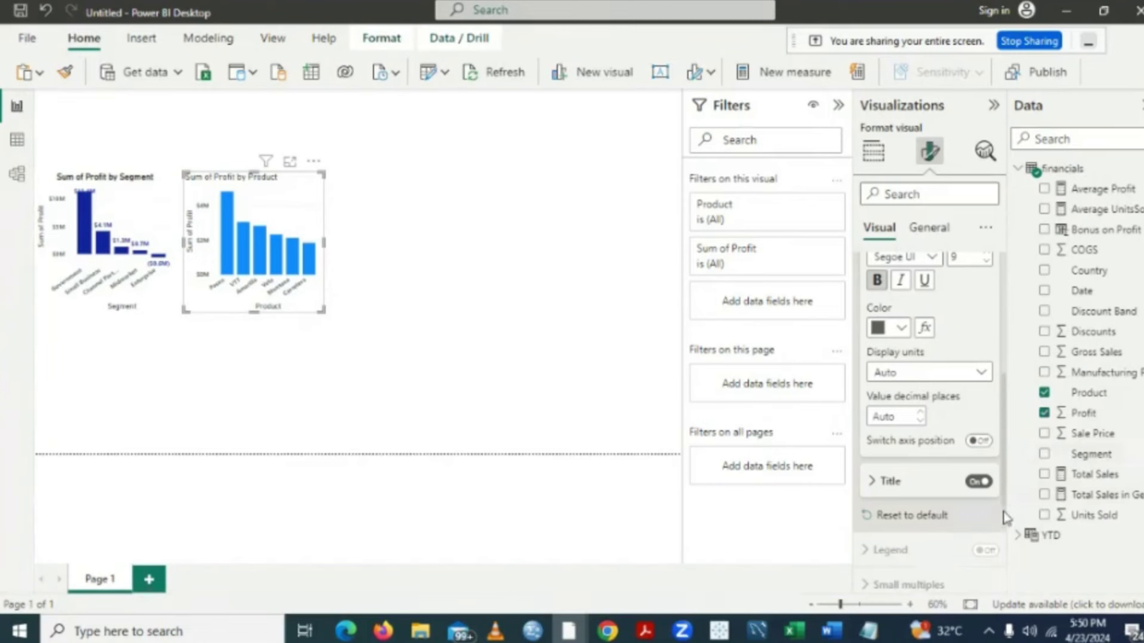
scroll(1006, 517, down, 4)
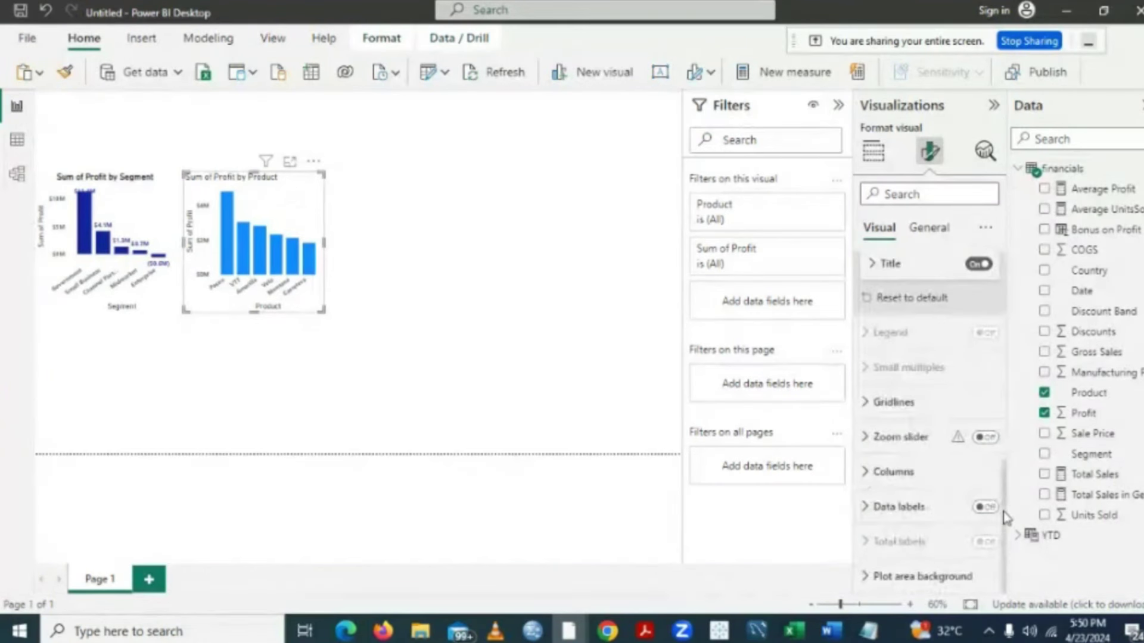
- Set the Sum of Profit by Product column colour to dark blue #12239E
click(872, 472)
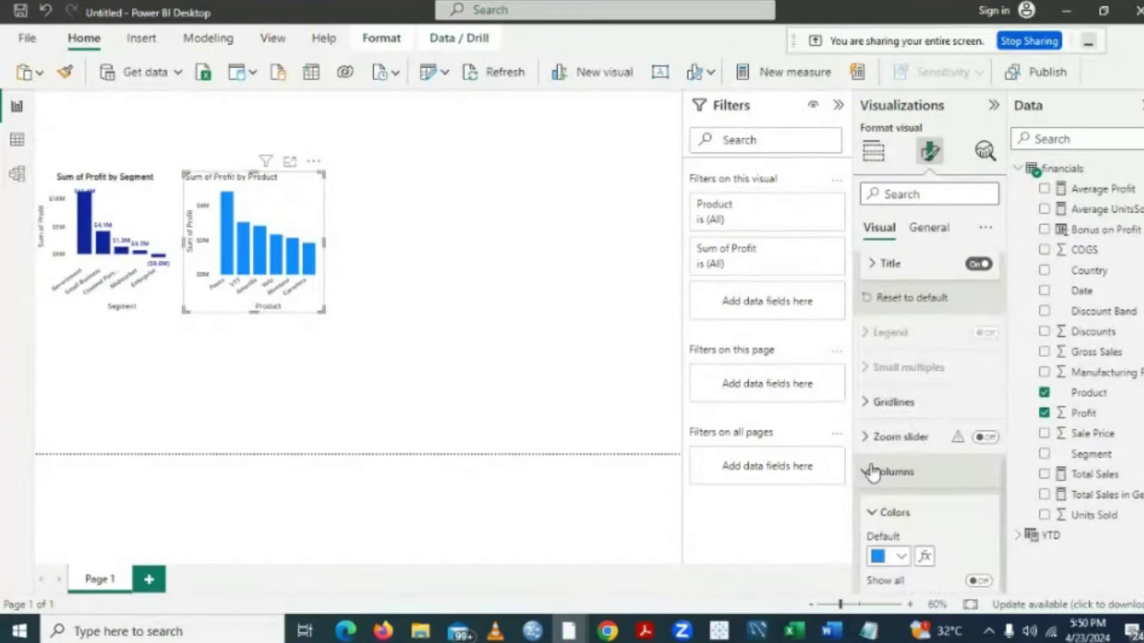
click(901, 557)
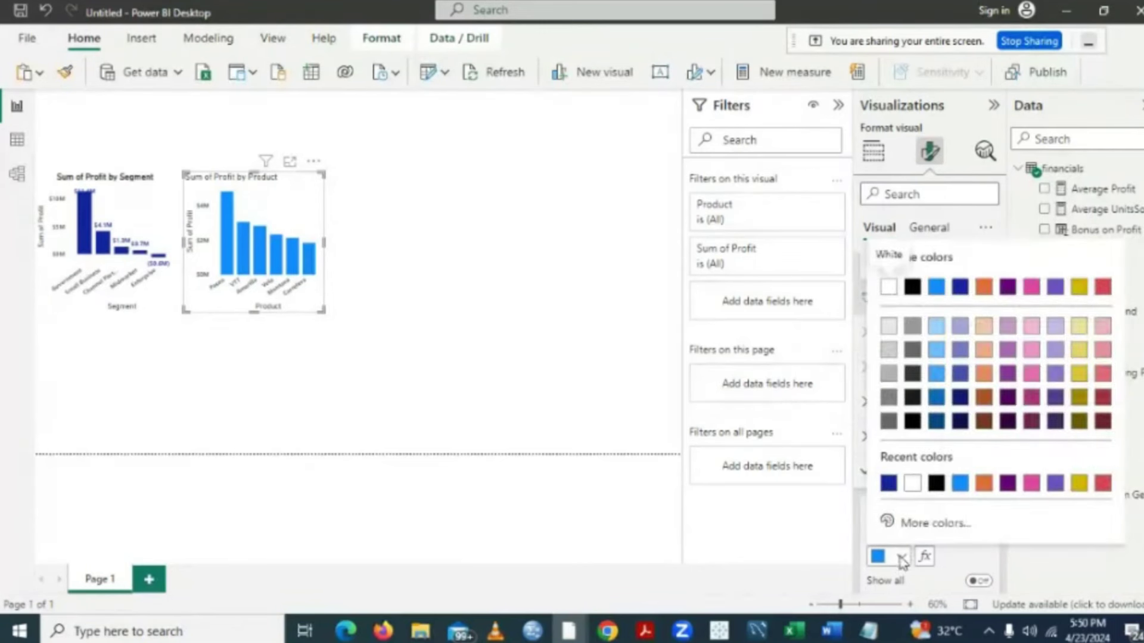
click(889, 483)
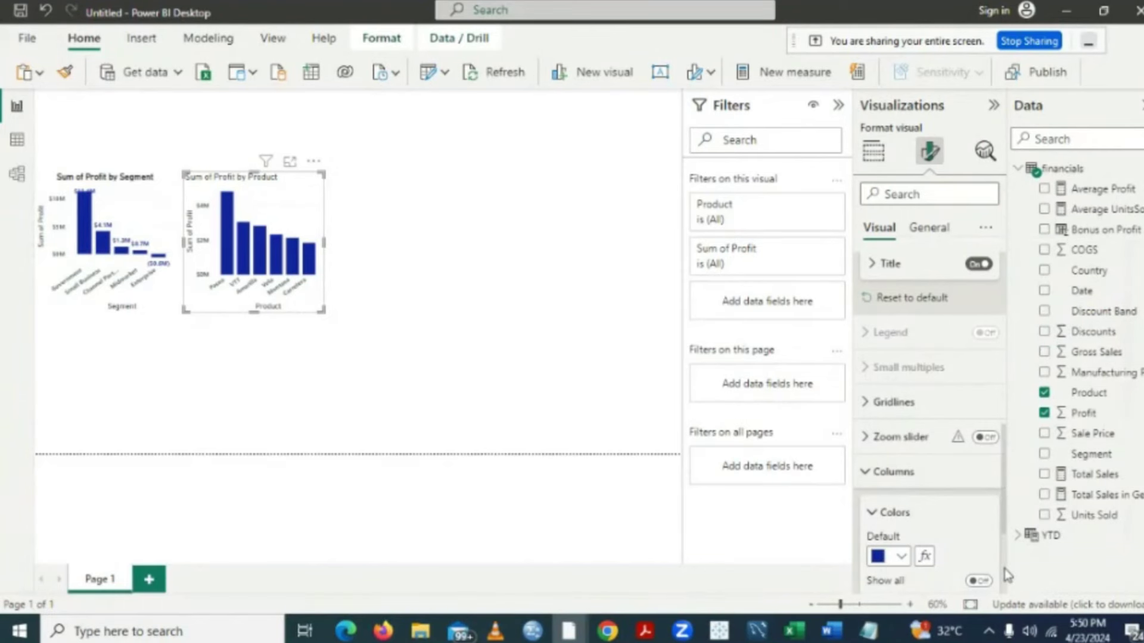
scroll(1004, 569, down, 3)
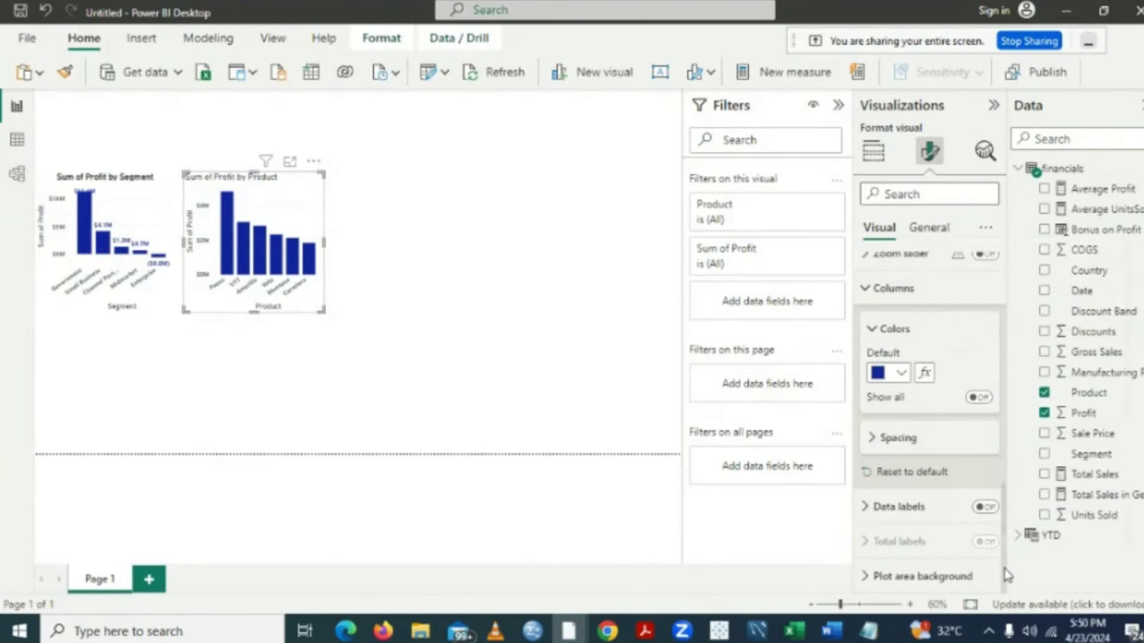
- Turn on data labels for the Product chart and make the label values bold
click(985, 508)
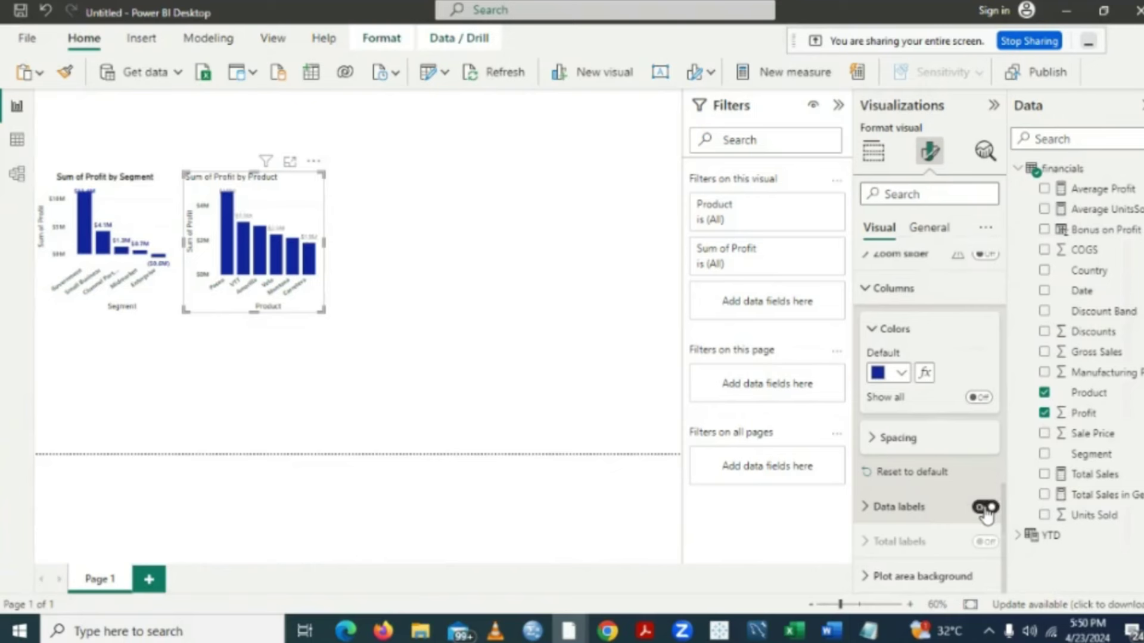
click(867, 507)
scroll(1006, 569, down, 6)
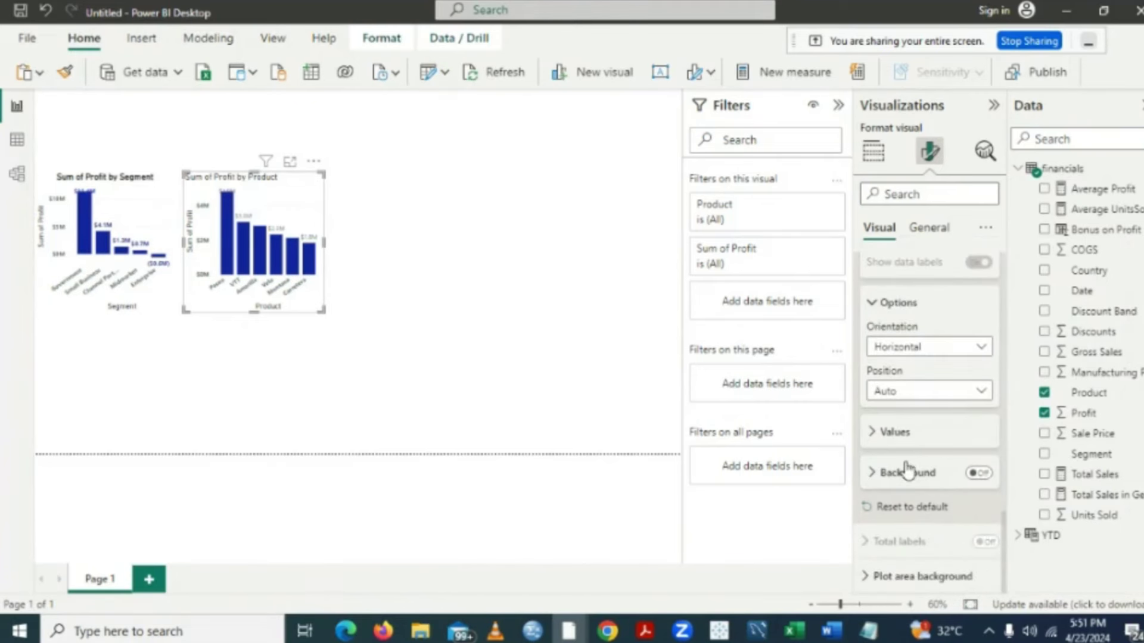
click(873, 432)
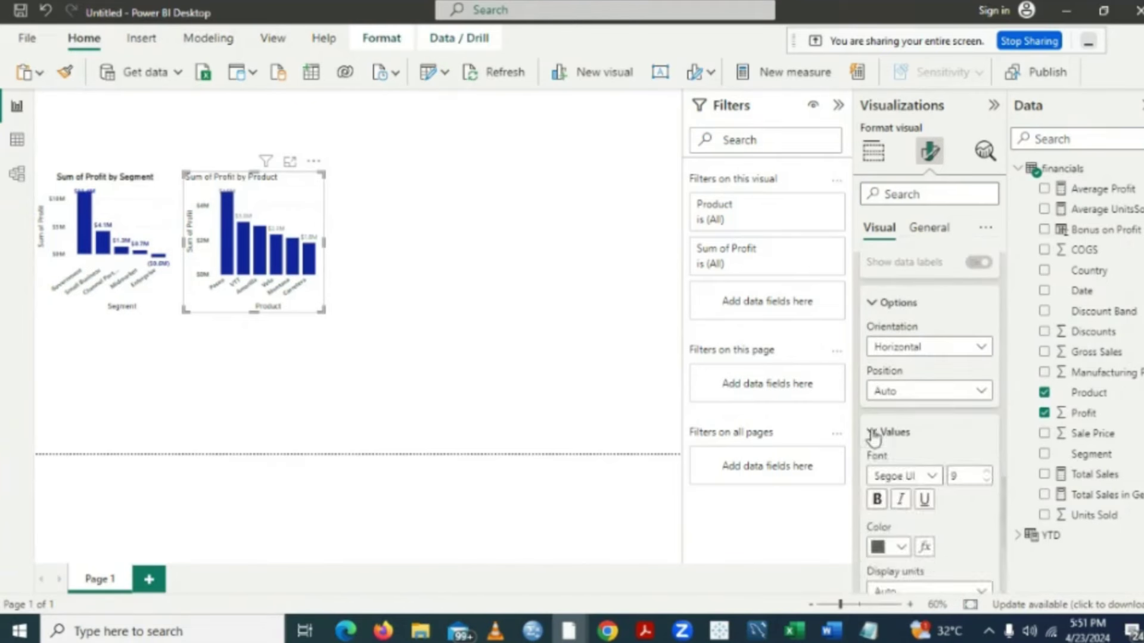
click(877, 501)
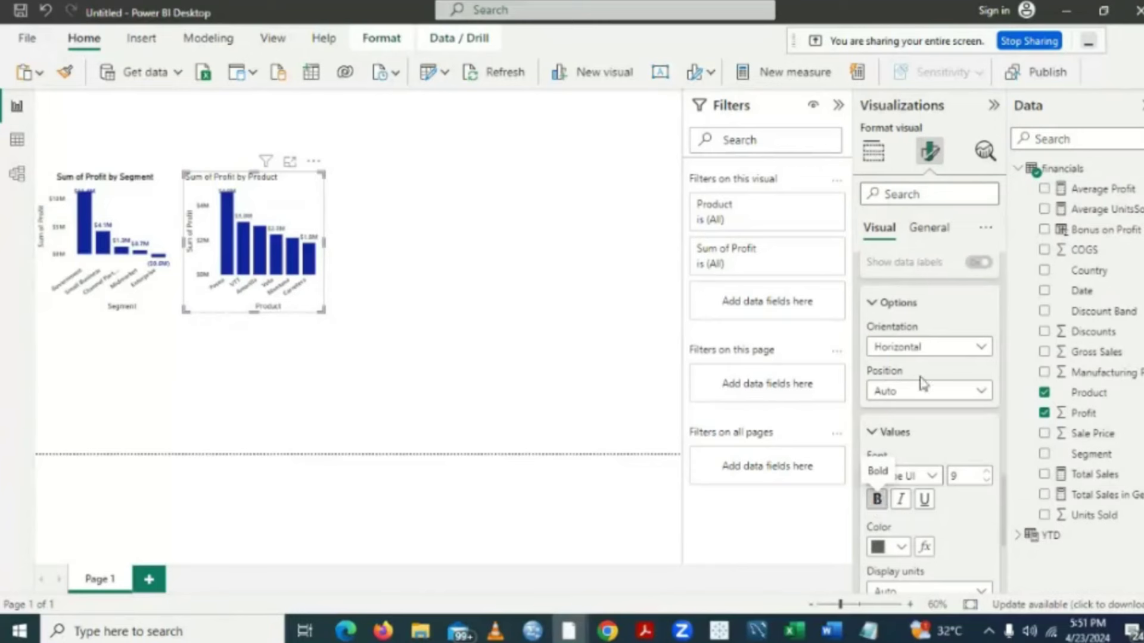
- Make the Sum of Profit by Product title bold and centre-aligned
click(924, 235)
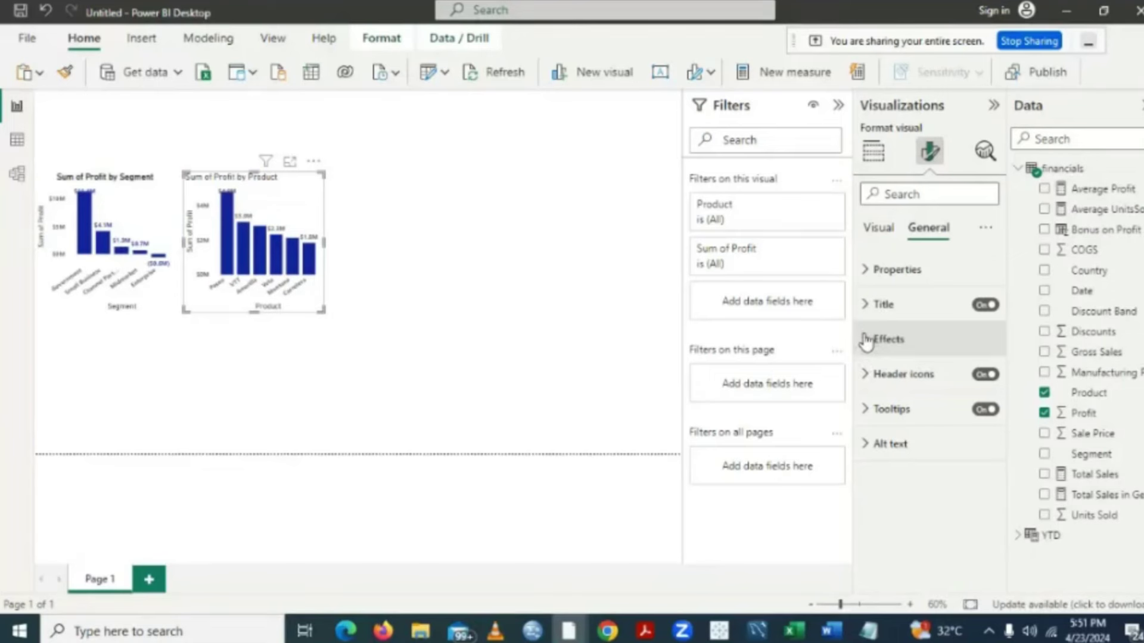
click(867, 304)
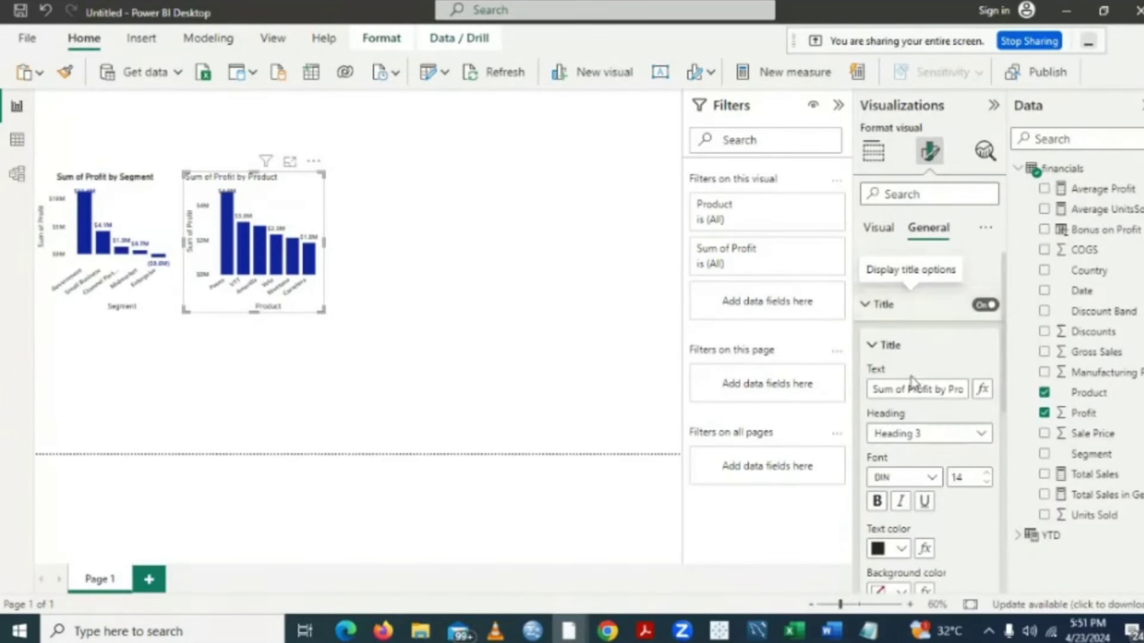
click(877, 504)
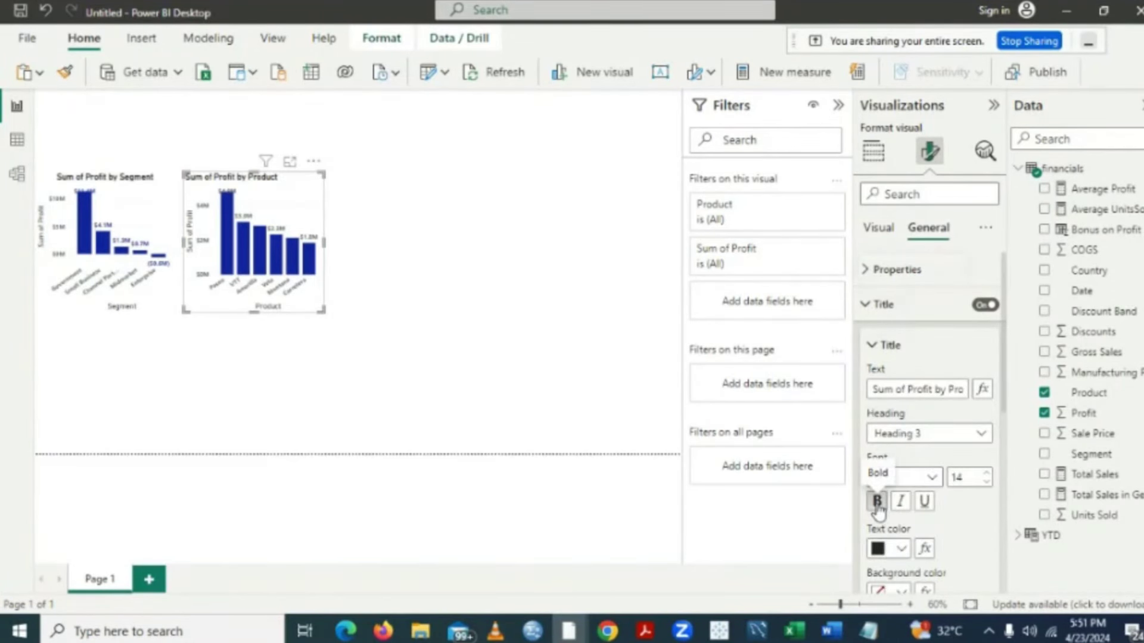
scroll(1006, 586, down, 5)
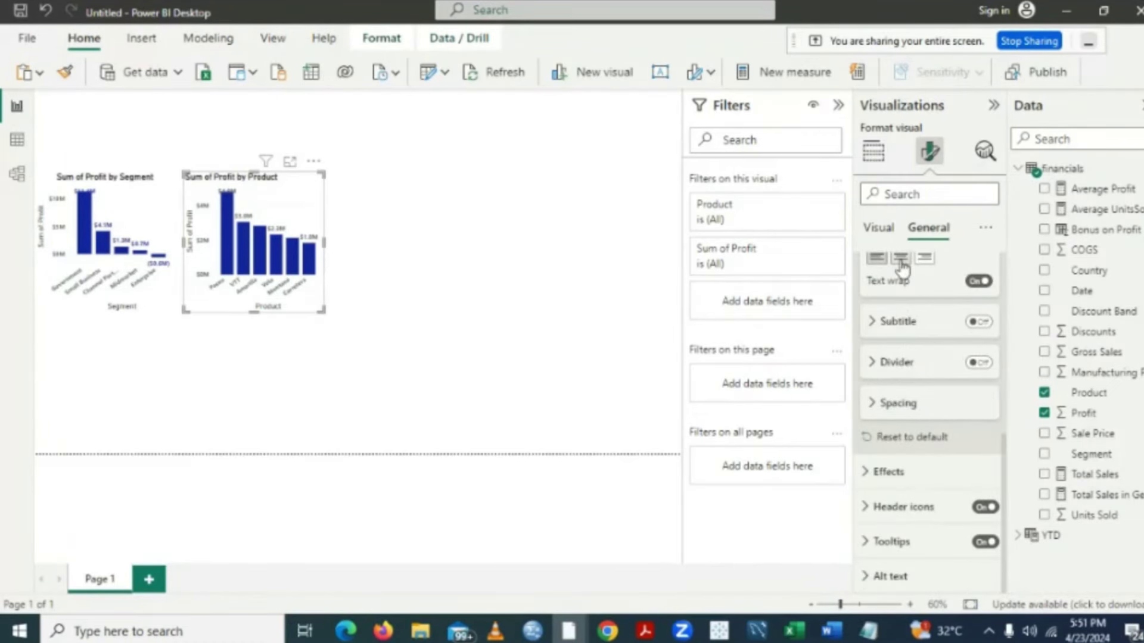
click(901, 261)
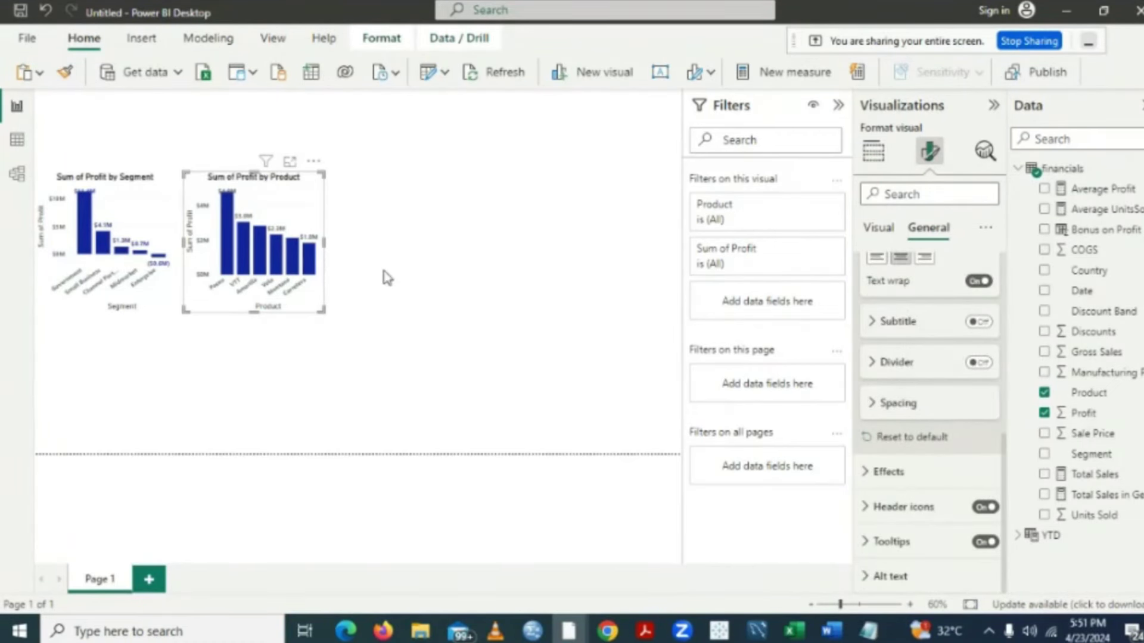
click(387, 279)
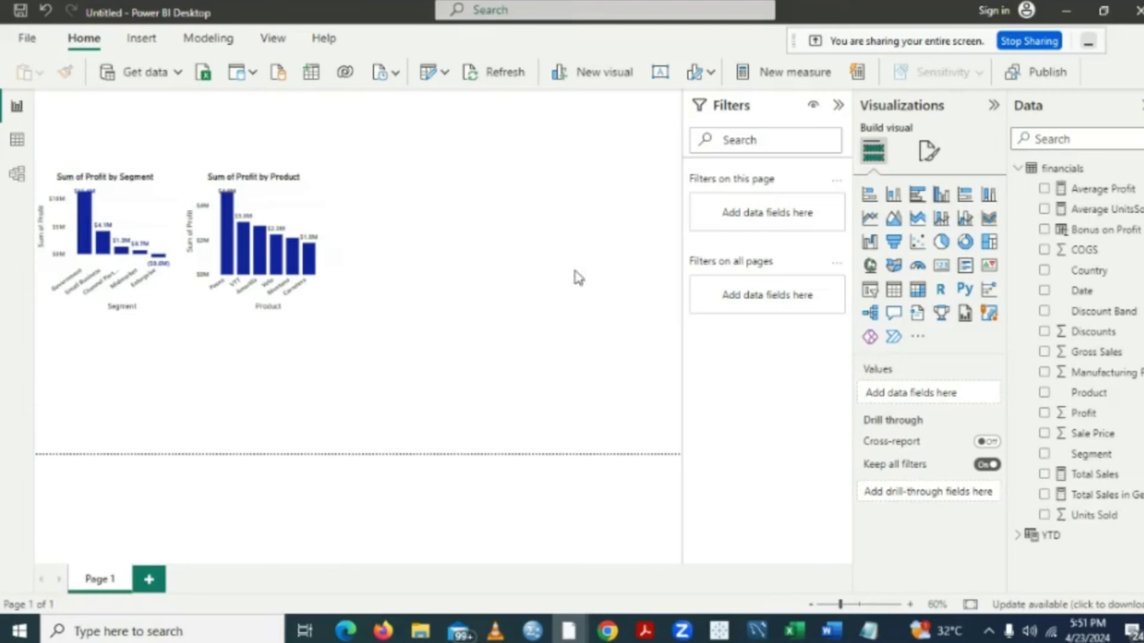
- Create a table of Segment with Gross Sales, placed right of the Product chart
click(1045, 456)
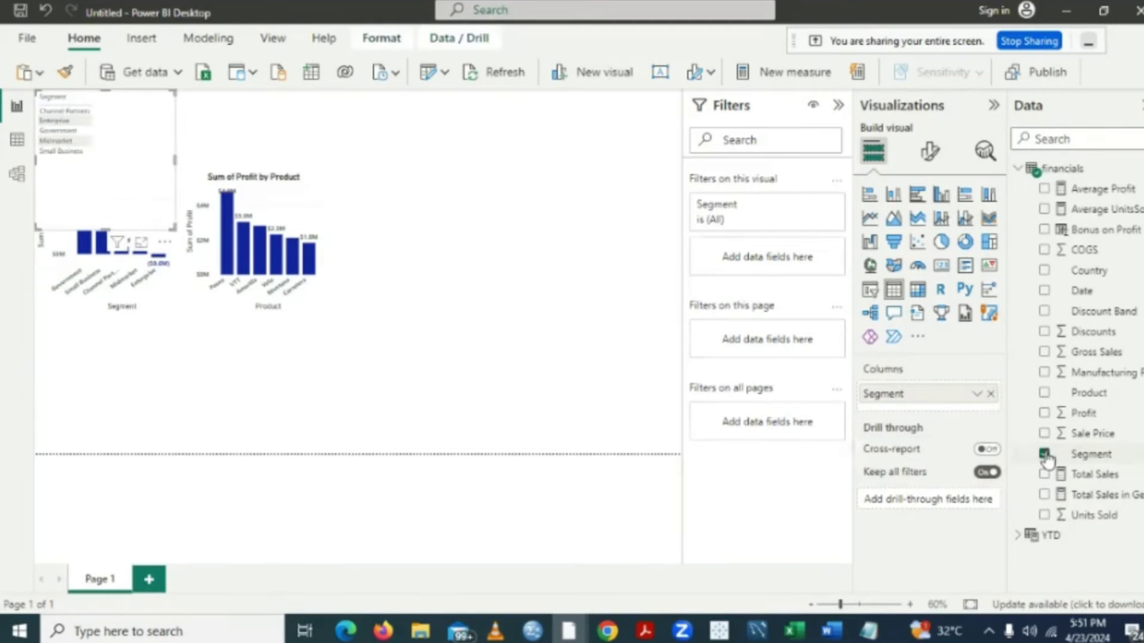
drag(113, 140, 413, 225)
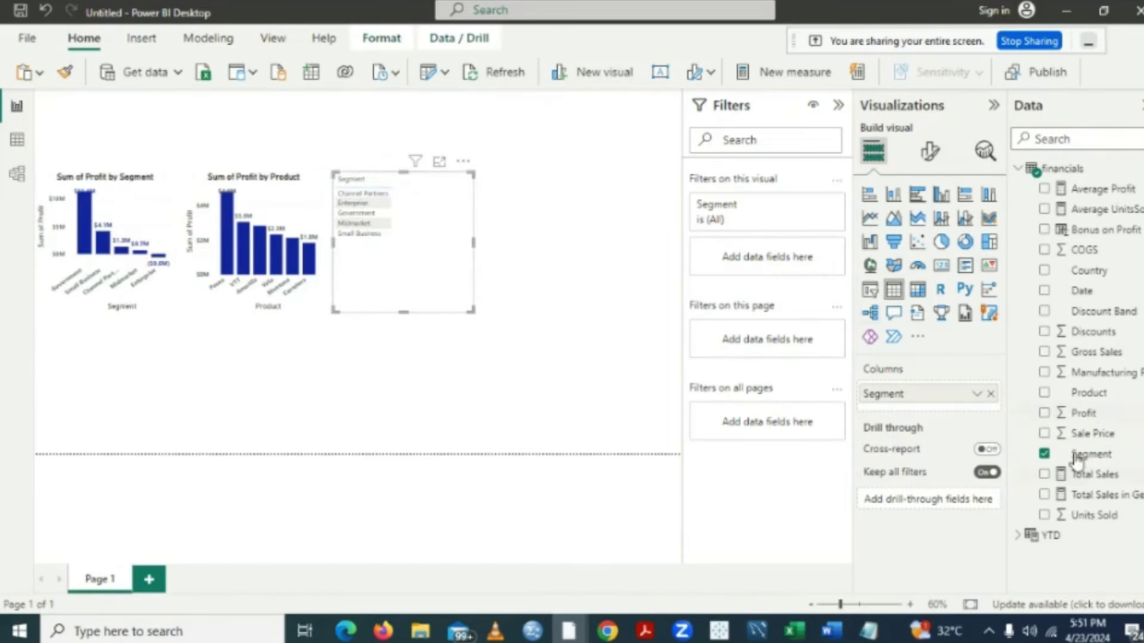
click(1045, 353)
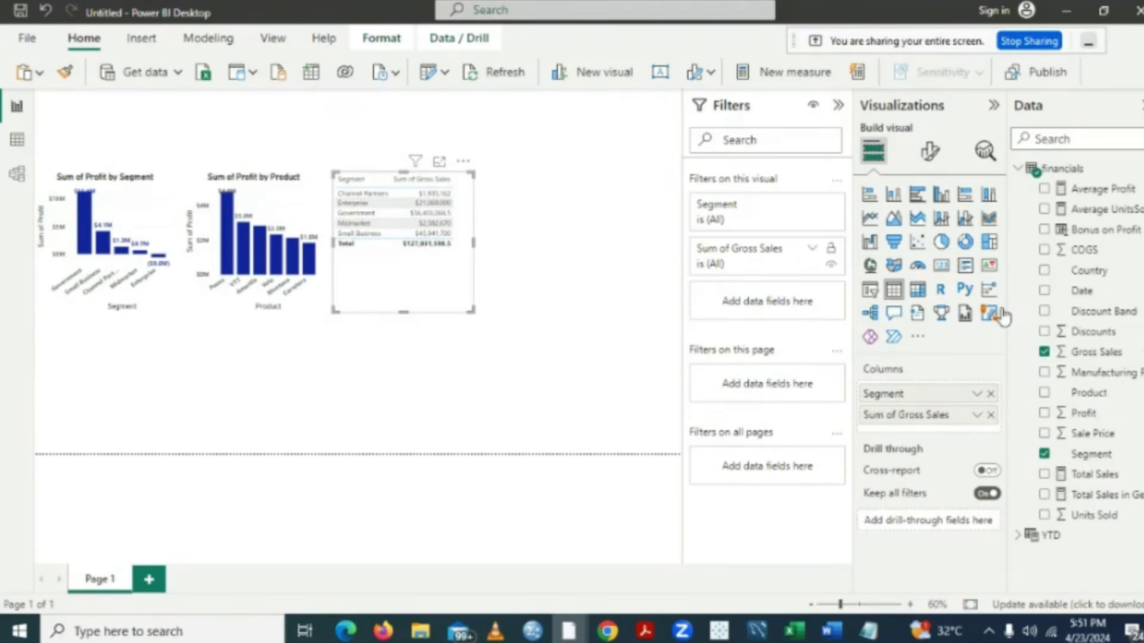
- Turn the Gross Sales table into a clustered bar chart and bold the Y-axis Segment labels
click(917, 196)
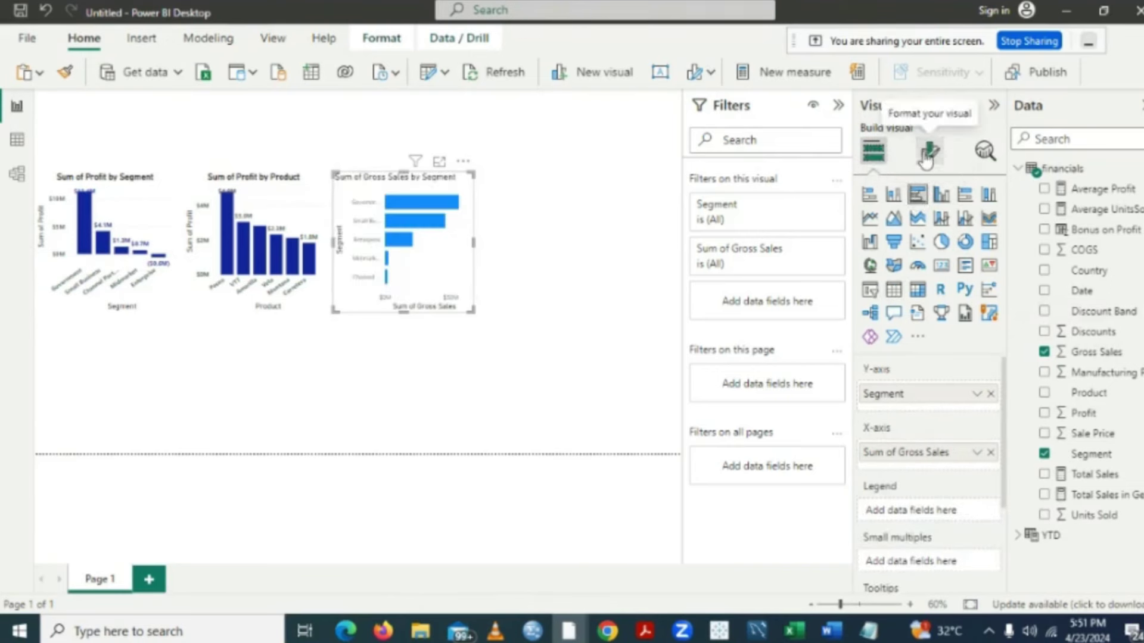
click(927, 154)
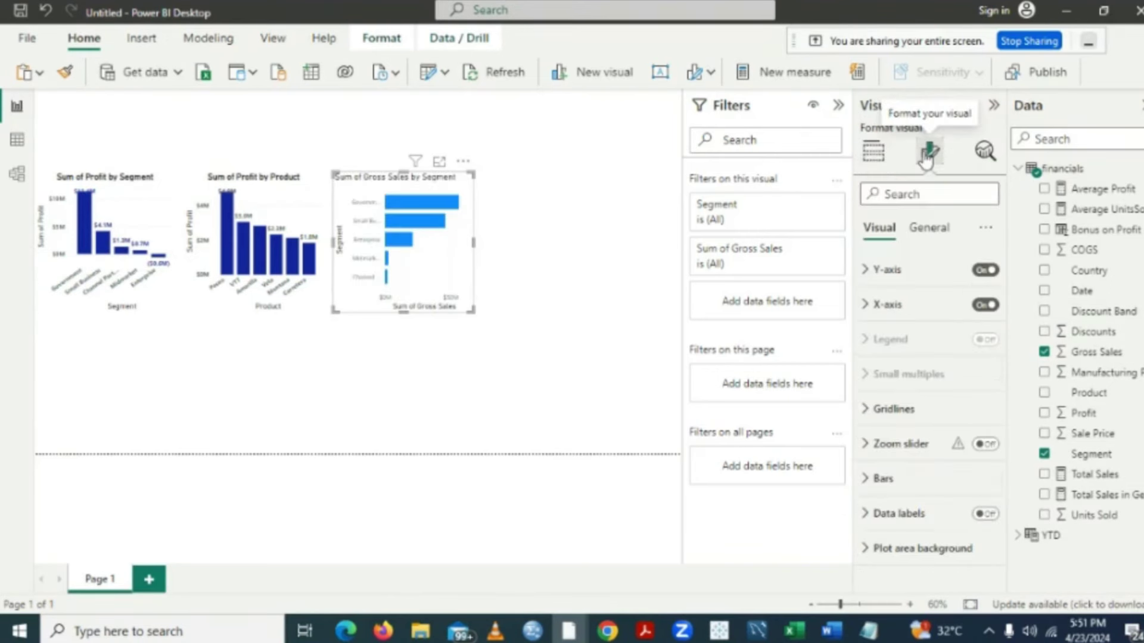
click(862, 273)
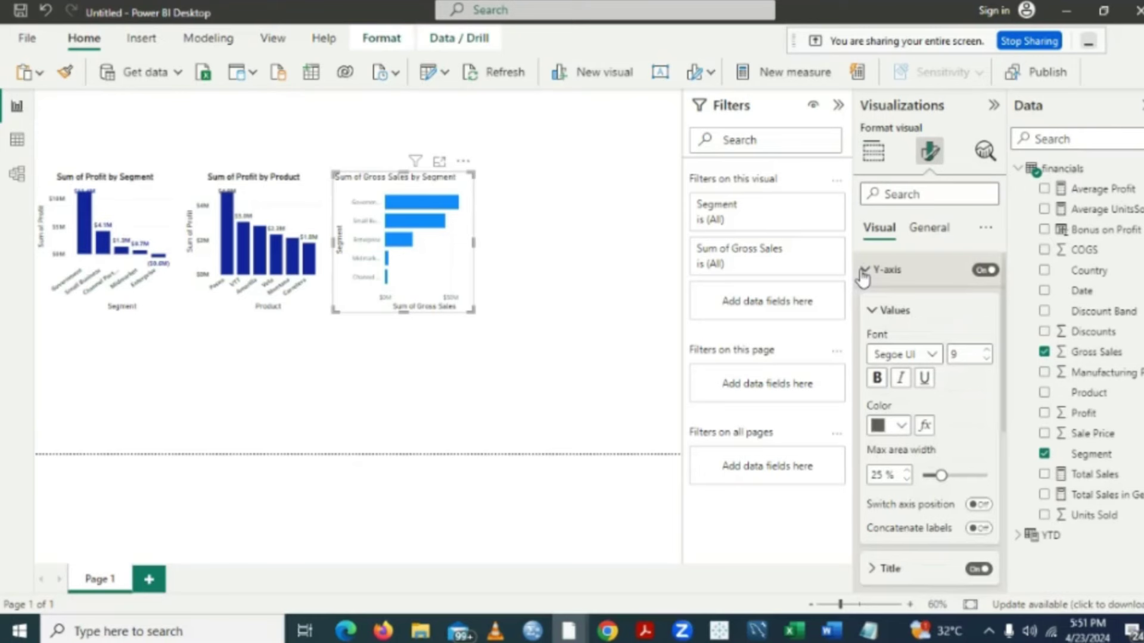
click(878, 379)
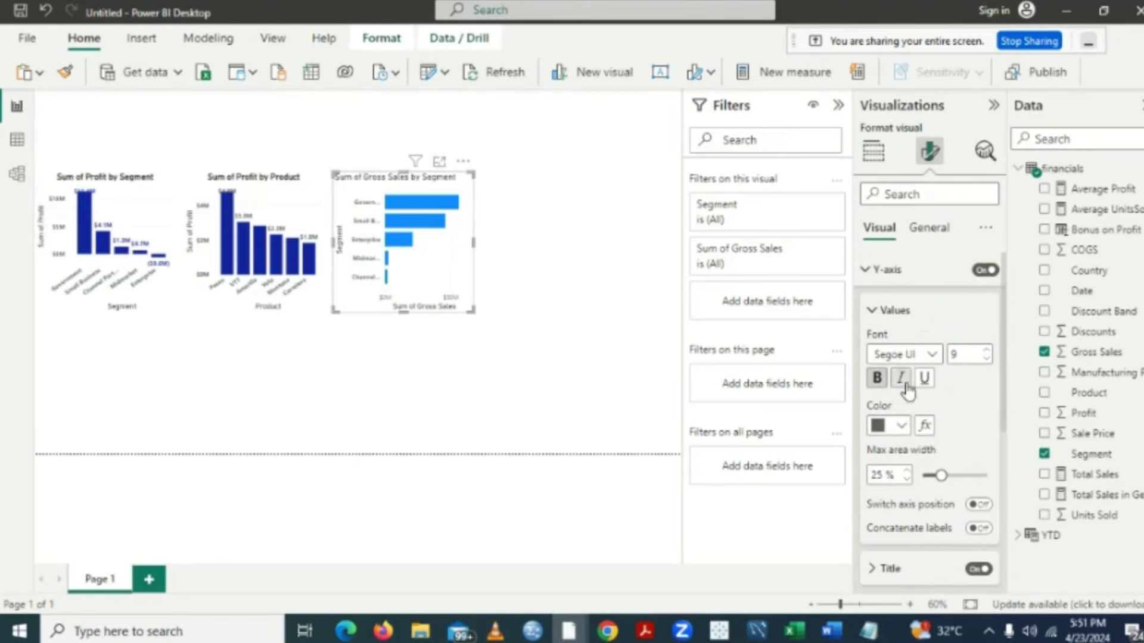
- Make the X-axis value labels of the bar chart bold
click(871, 312)
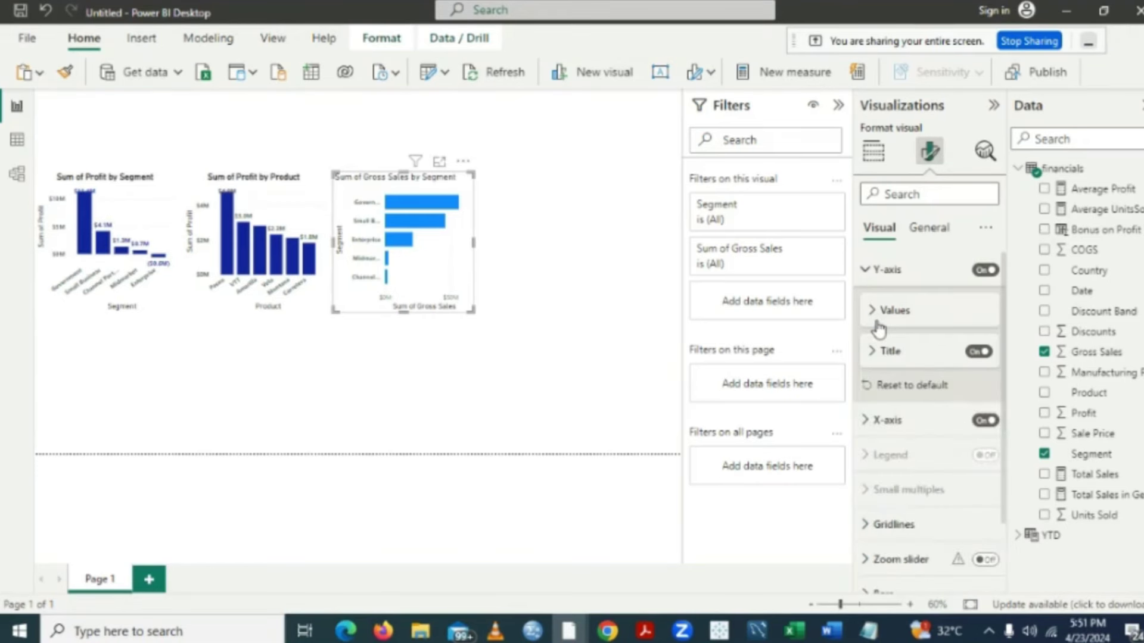
click(870, 271)
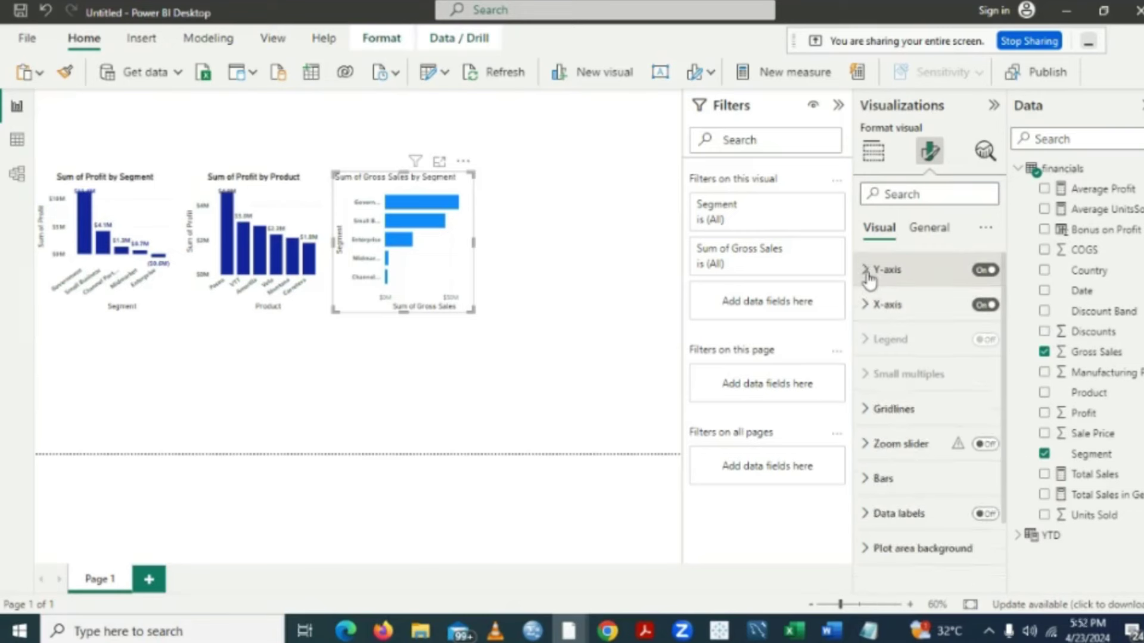
click(868, 307)
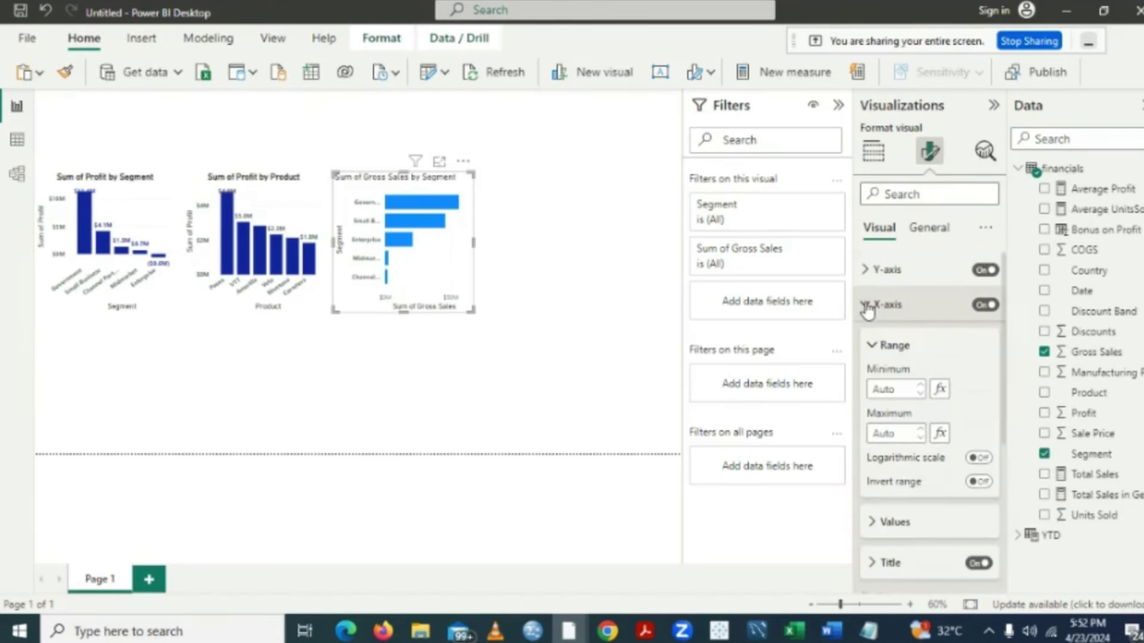
click(871, 525)
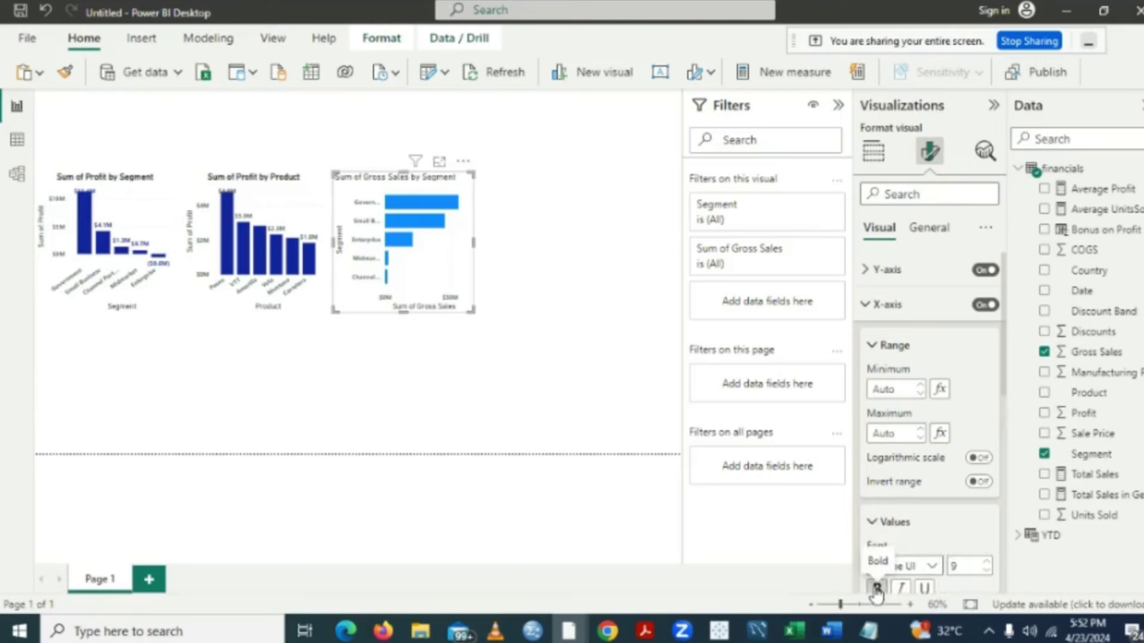
click(876, 589)
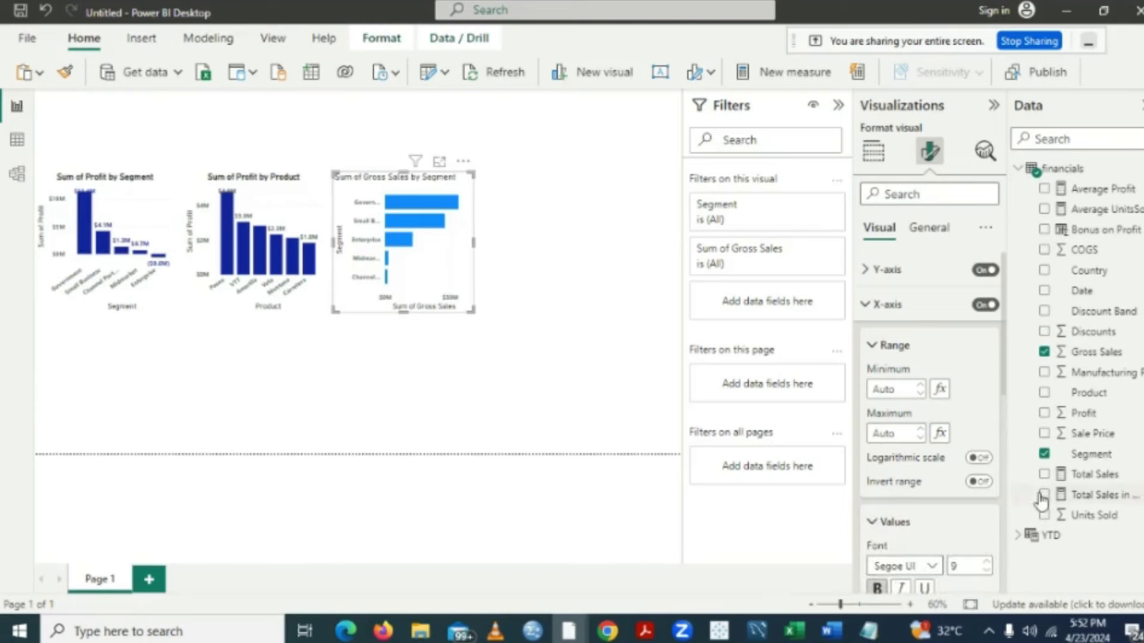
- Colour the Gross Sales by Segment bars dark blue #12239E
click(870, 310)
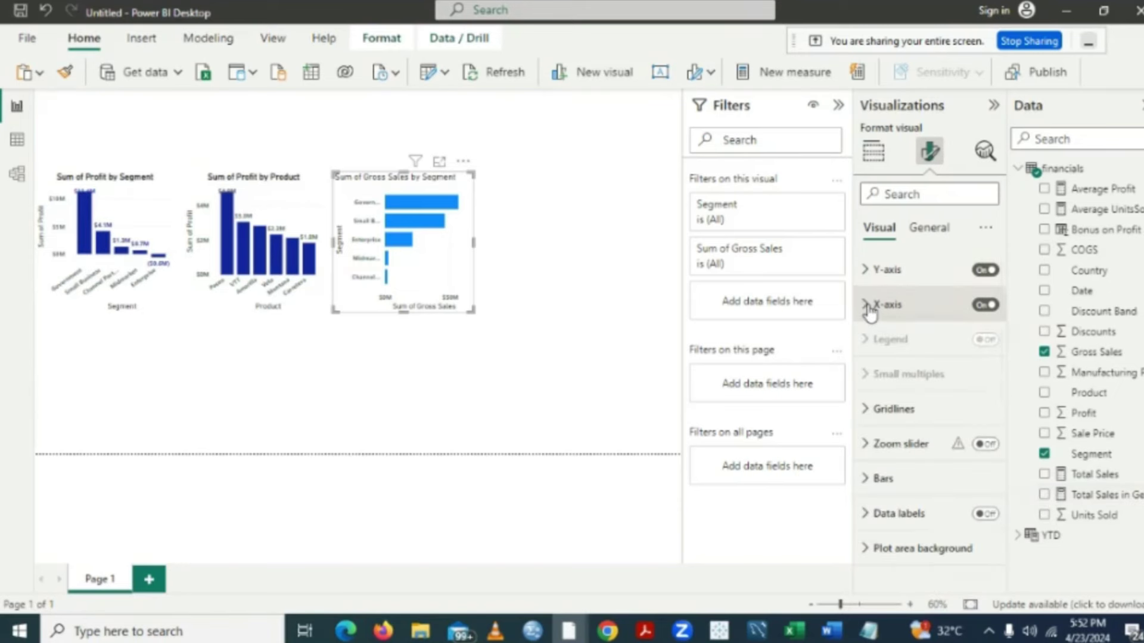
click(870, 479)
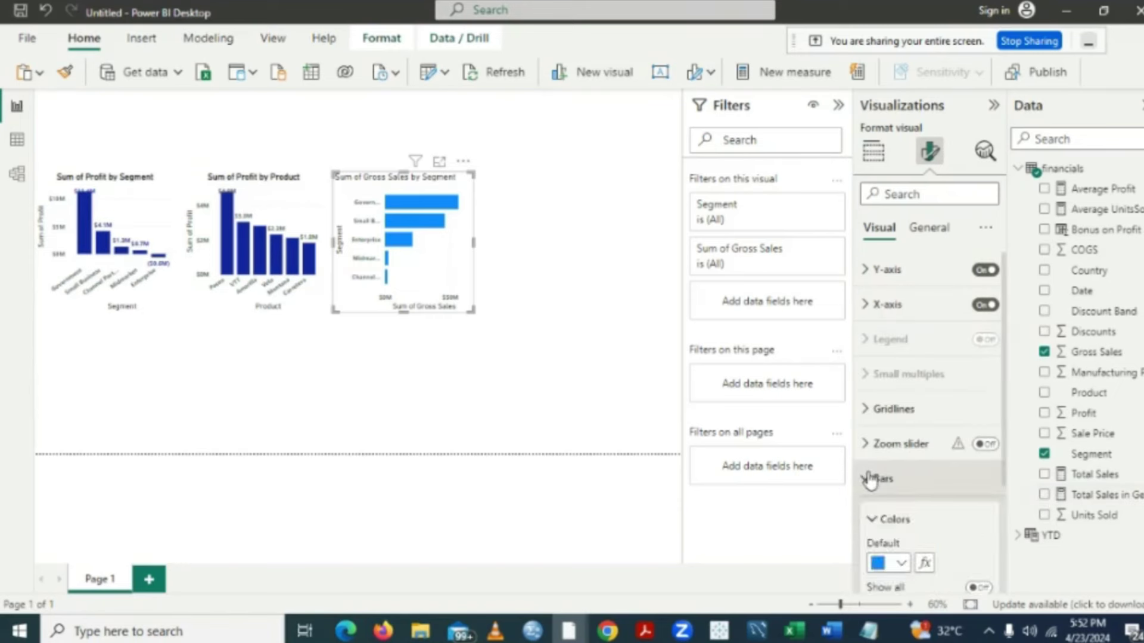
click(902, 564)
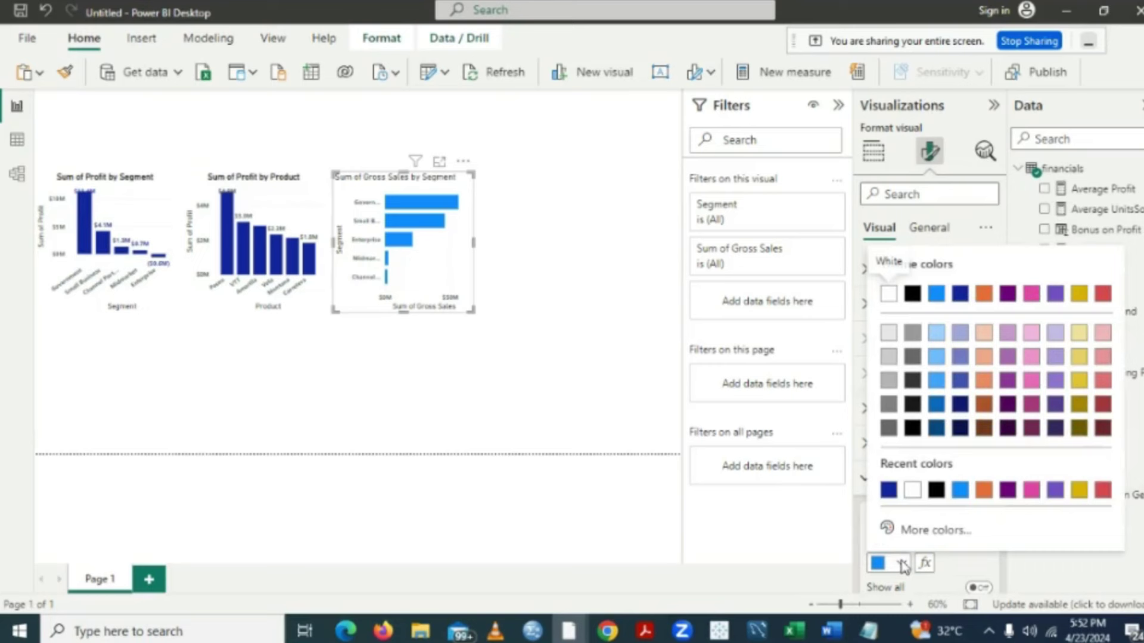
click(895, 494)
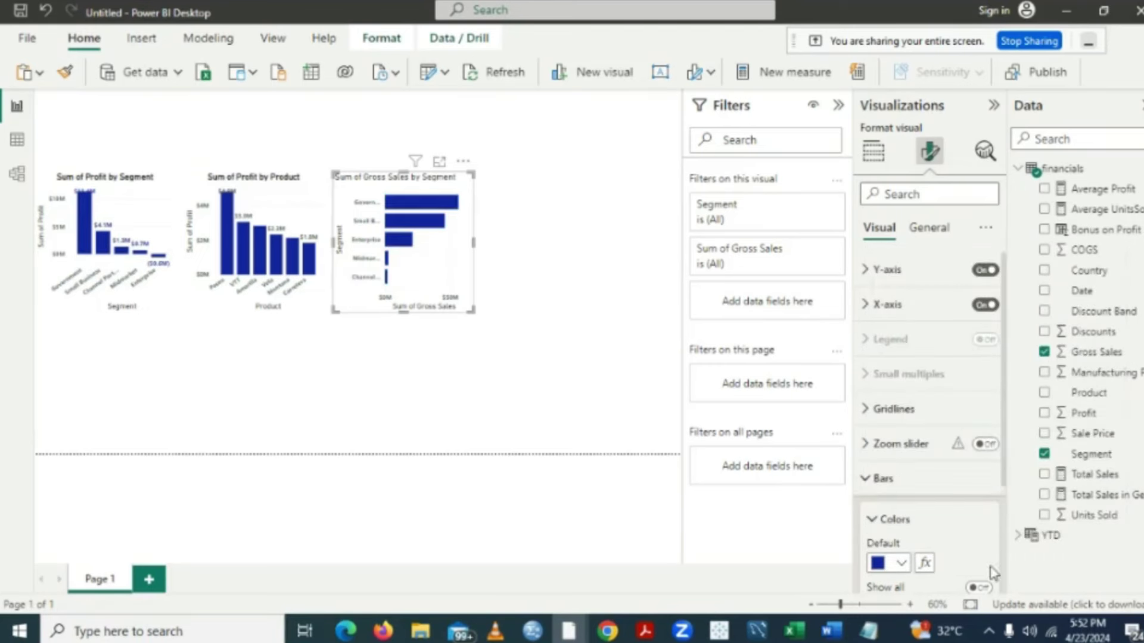
click(873, 523)
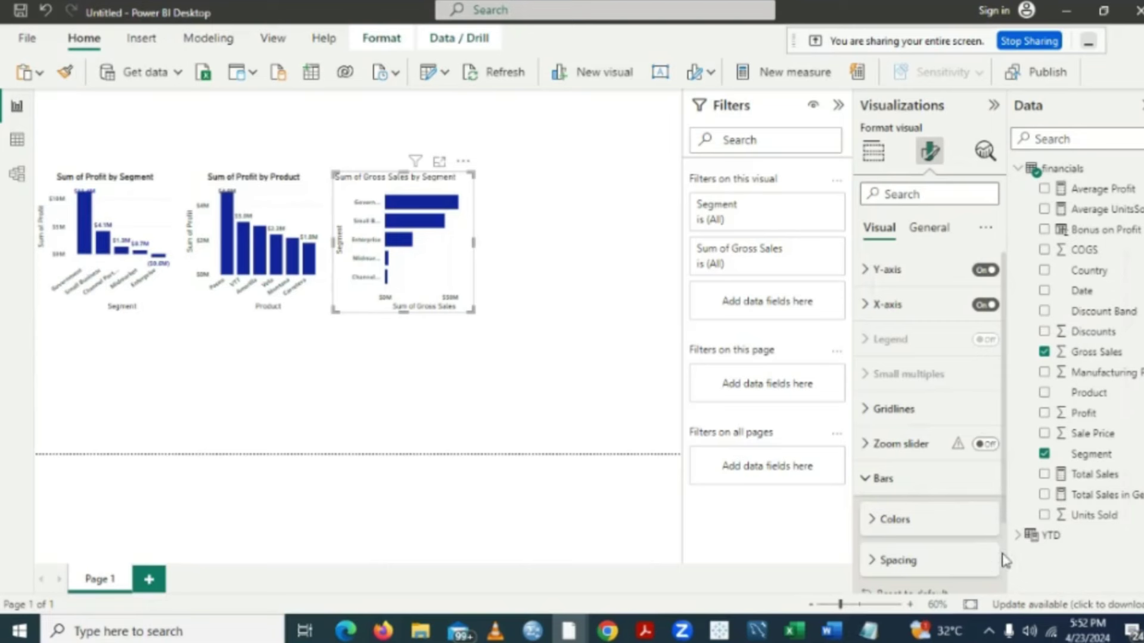
- Turn on data labels for the bars and make their values bold
scroll(1006, 562, down, 2)
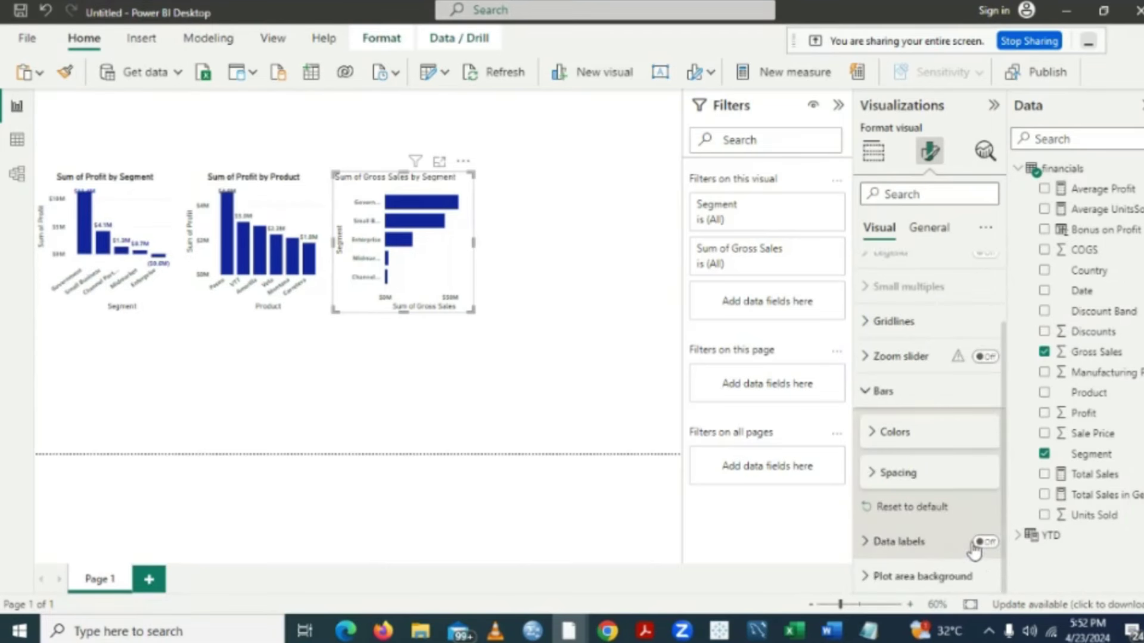
click(983, 544)
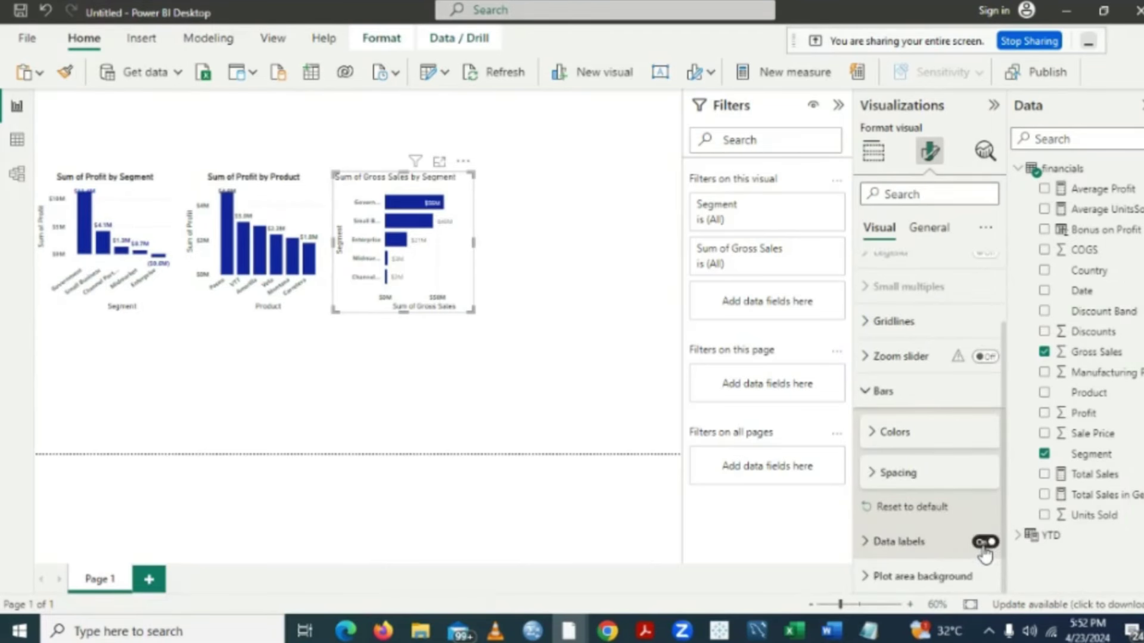
click(861, 549)
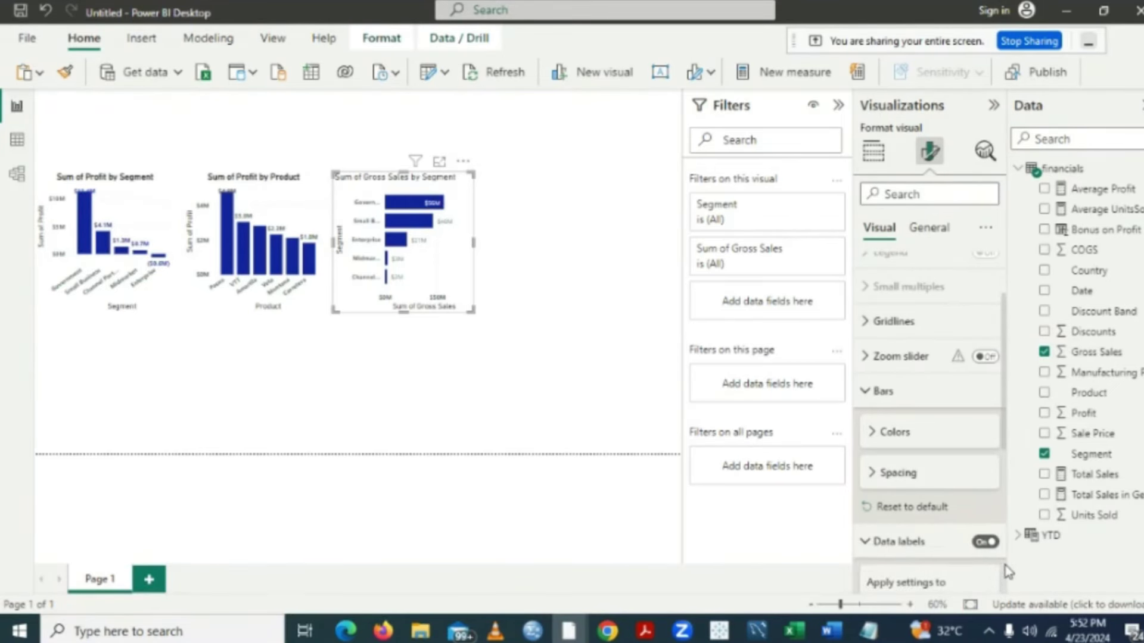
scroll(1007, 572, down, 5)
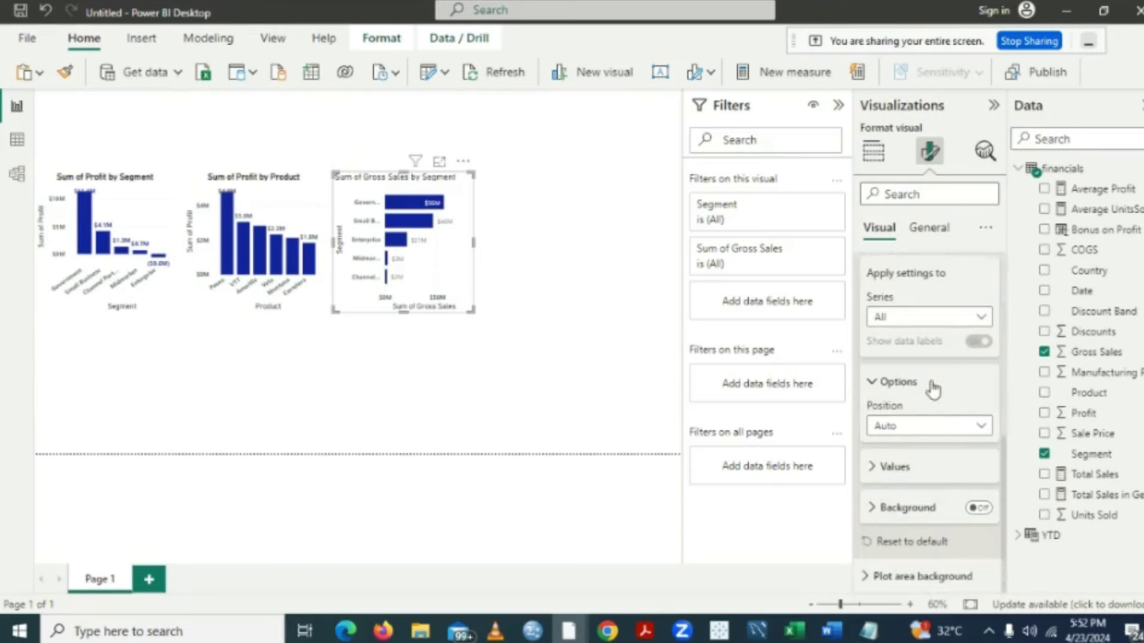
click(877, 469)
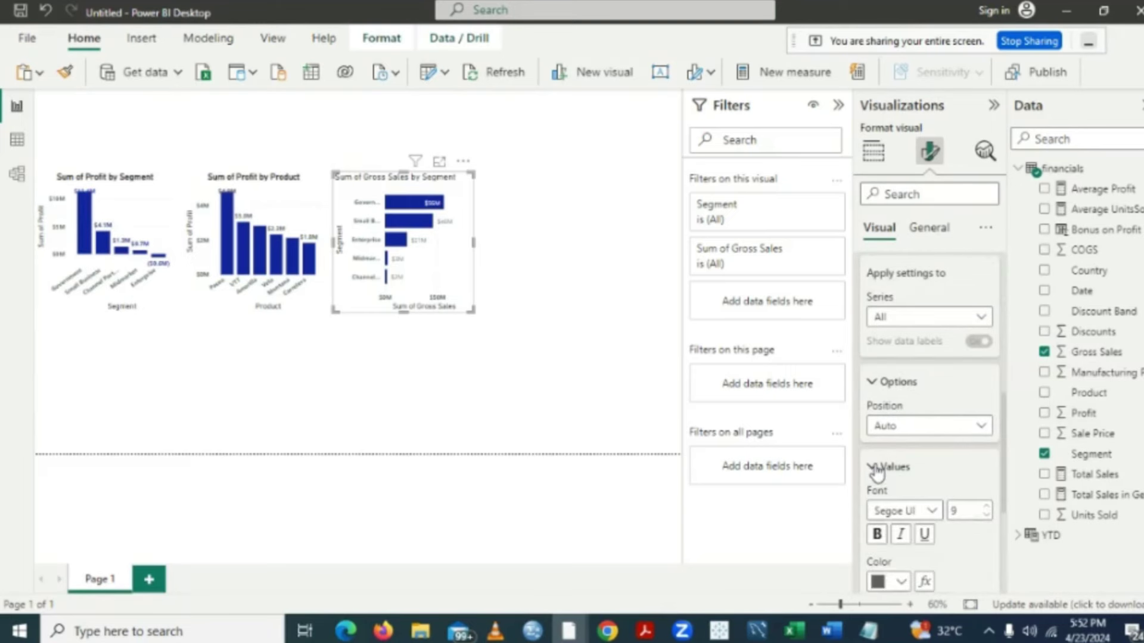
click(877, 535)
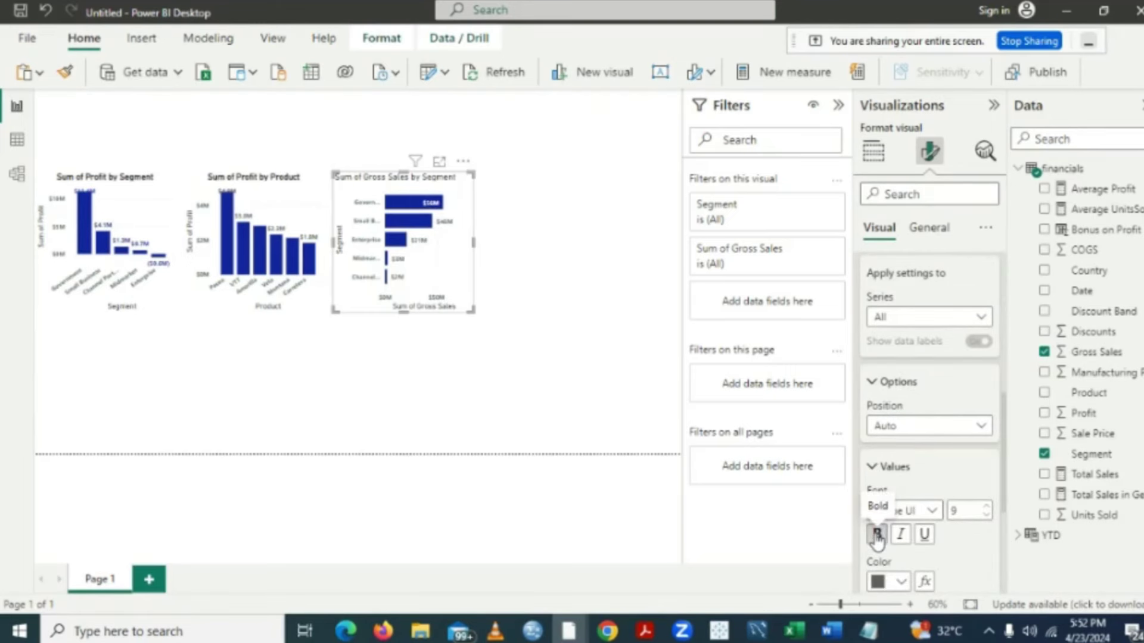
- Make the chart title bold and centre-aligned
click(931, 232)
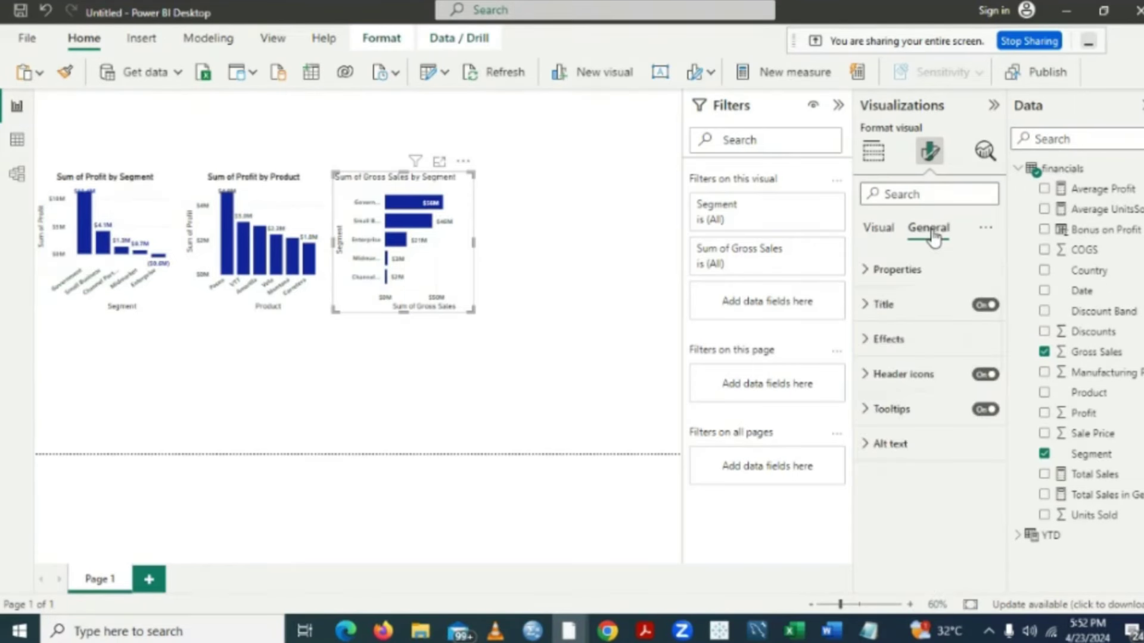
click(868, 306)
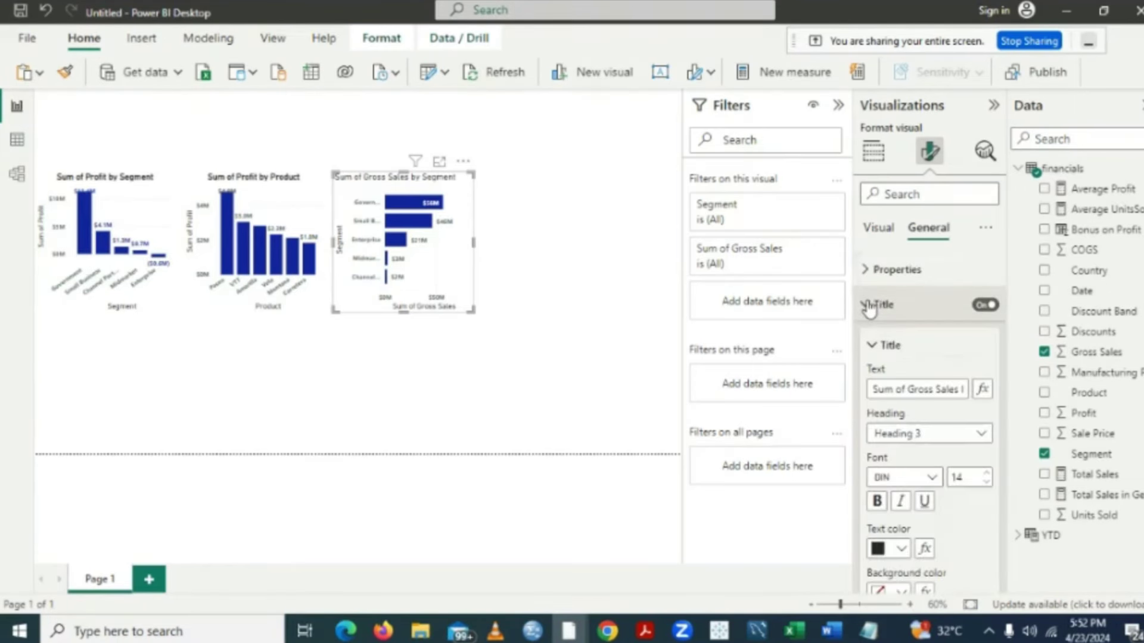
click(878, 502)
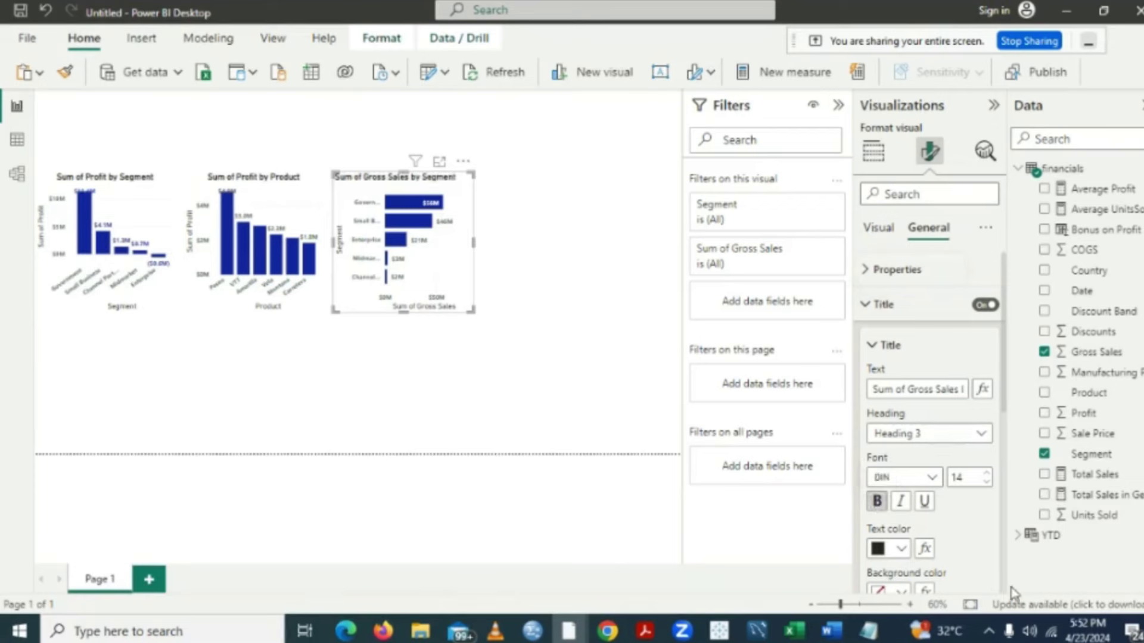
scroll(930, 417, down, 5)
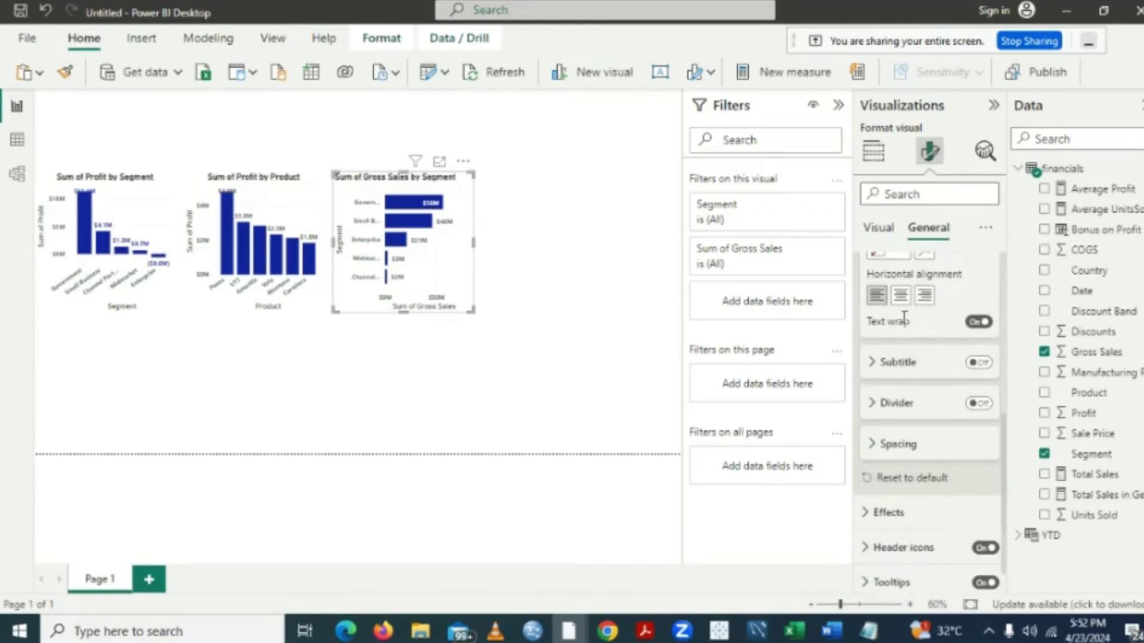
click(900, 295)
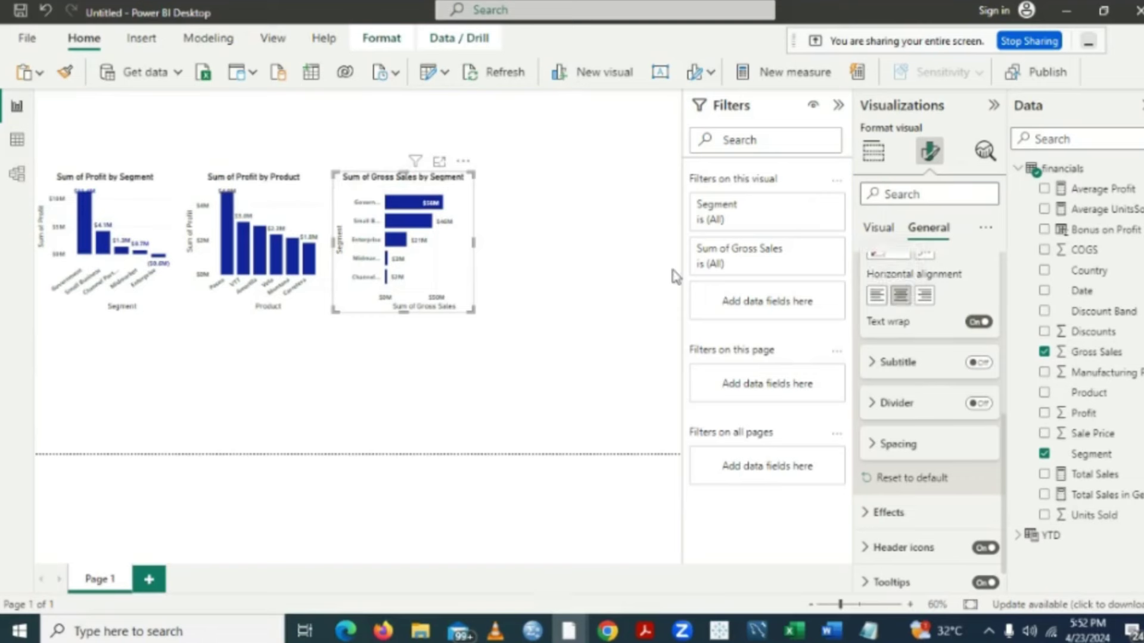
- Create a Product and Gross Sales table and place it right of the Gross Sales by Segment chart
click(549, 372)
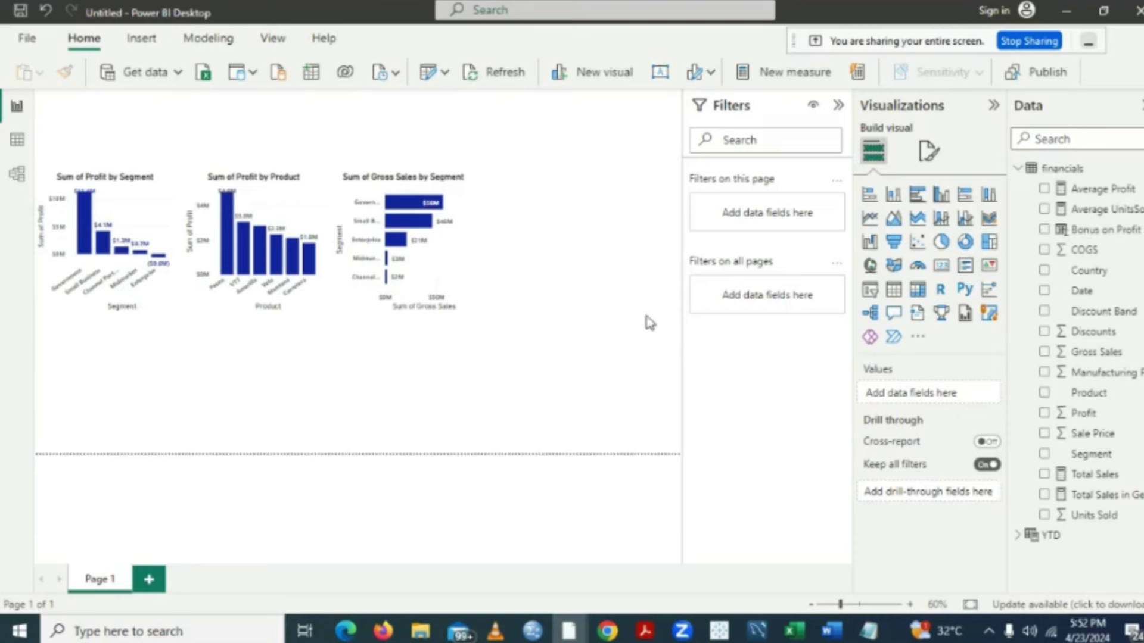
click(1044, 396)
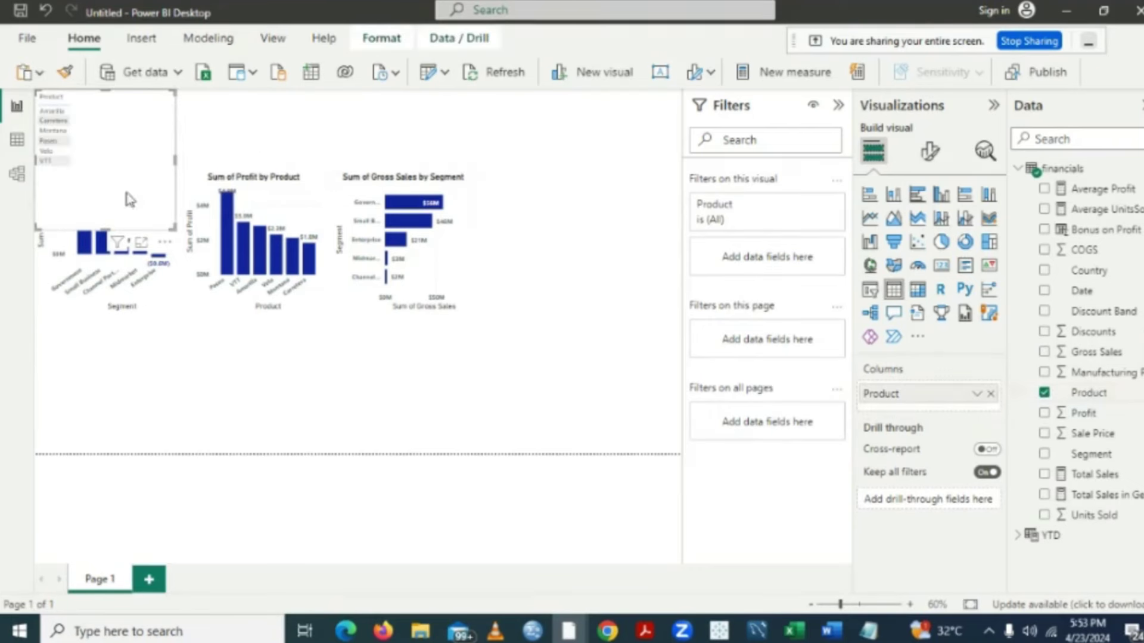
drag(131, 127, 563, 210)
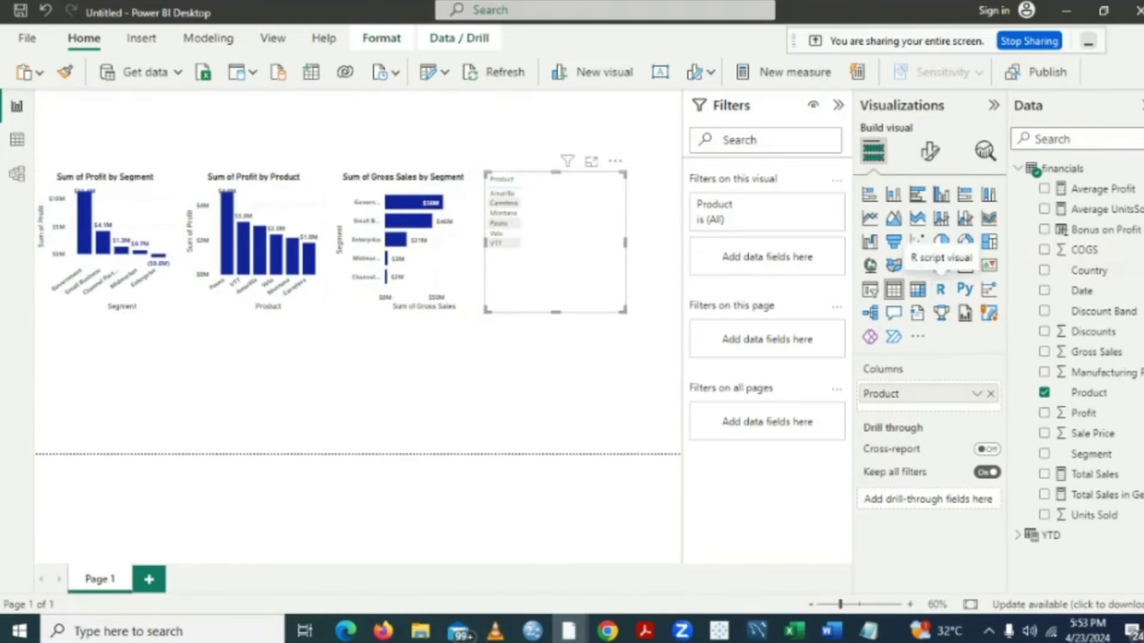
click(1045, 352)
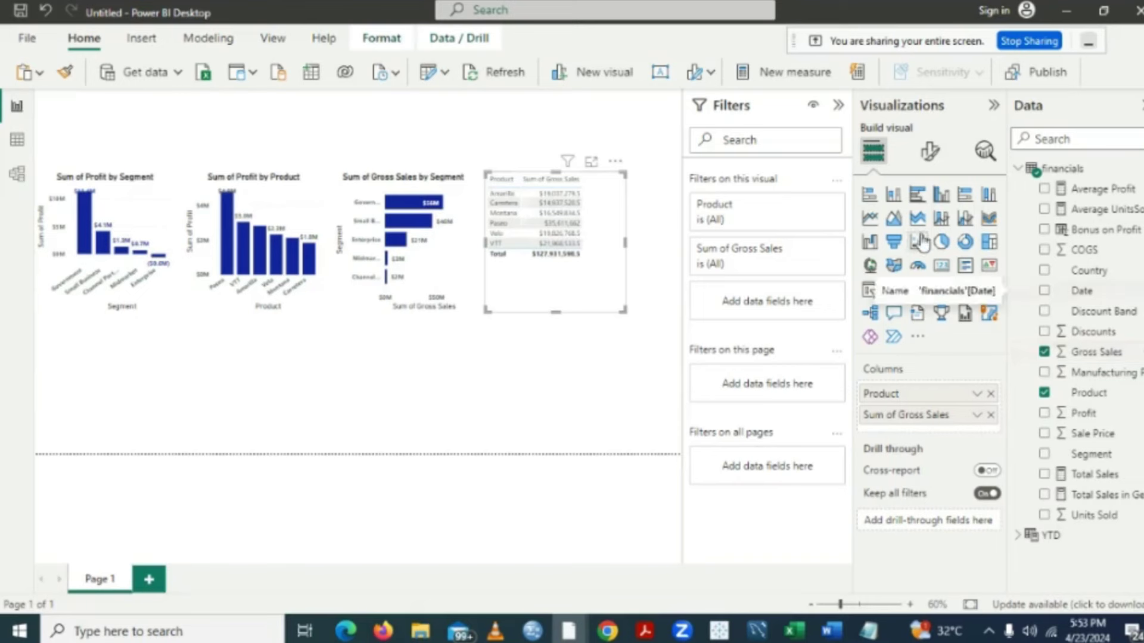
- Try several chart types, settle on a clustered bar chart, and bold the Product axis labels
click(987, 195)
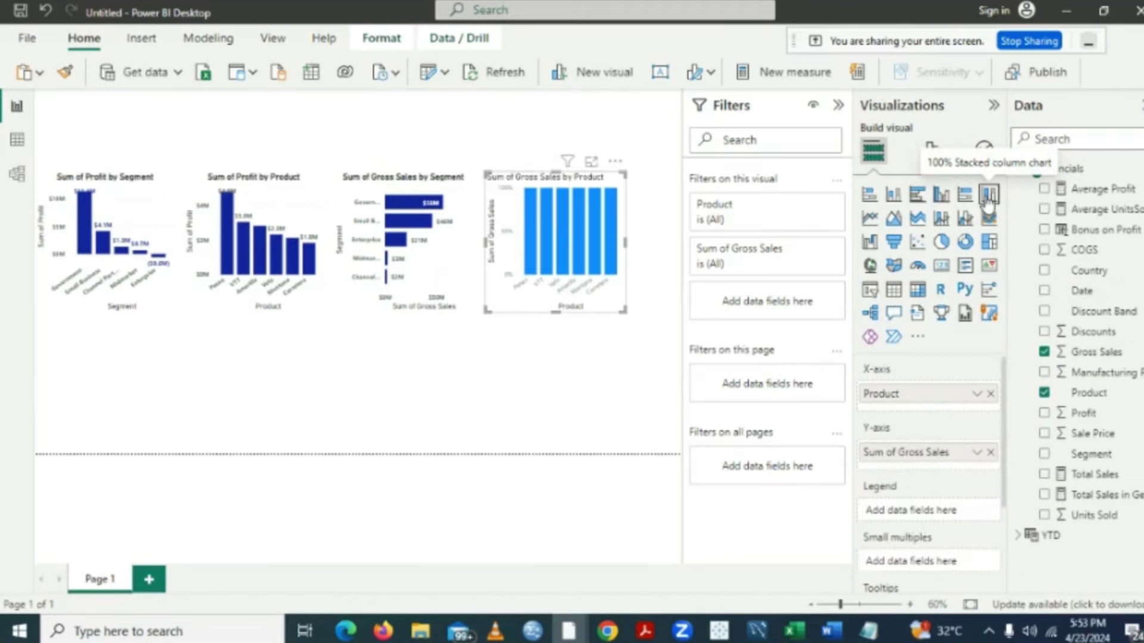
click(965, 196)
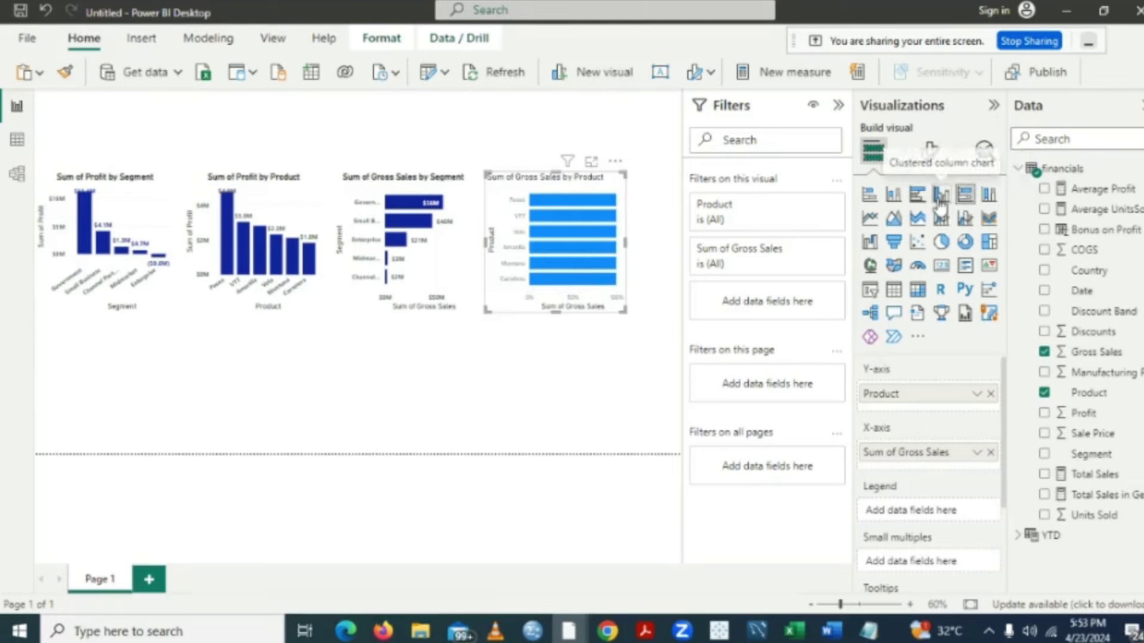
click(941, 200)
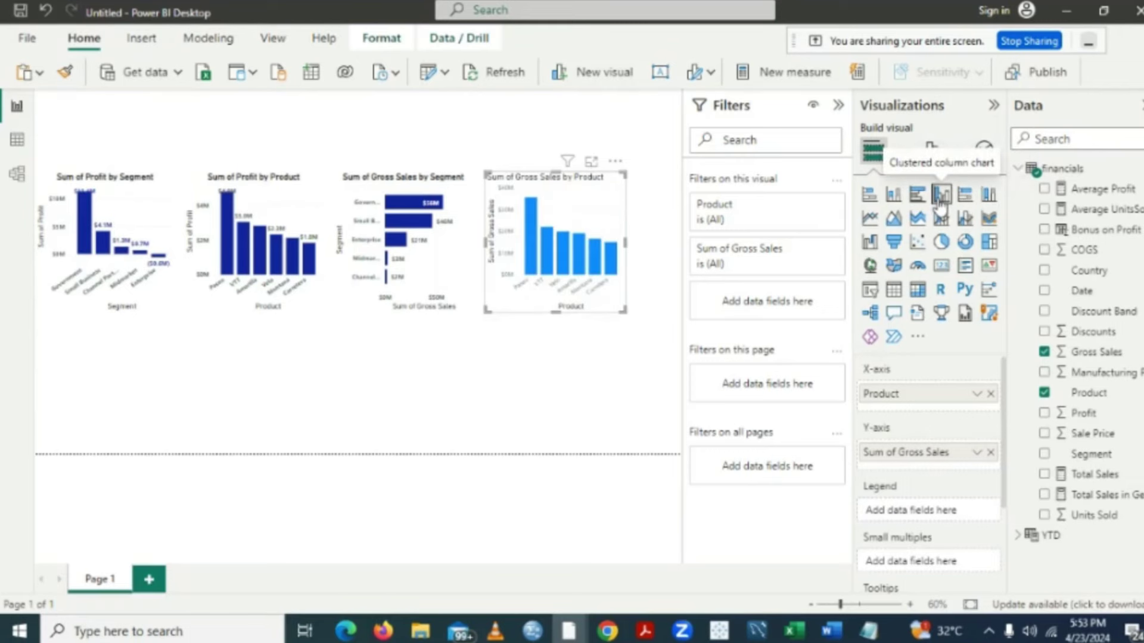
click(917, 196)
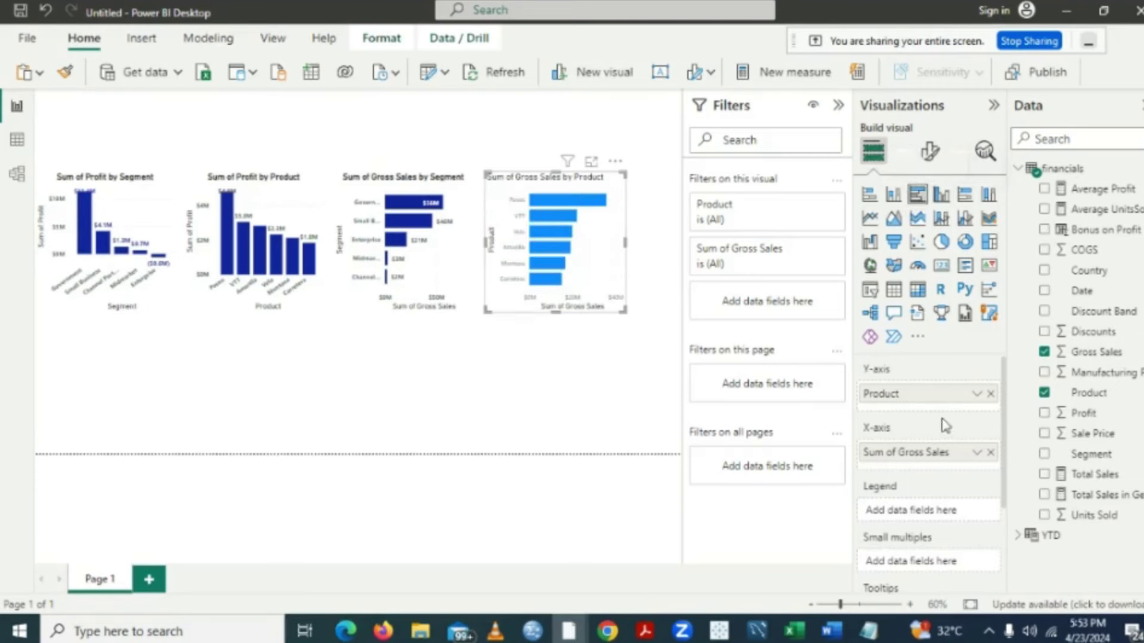
click(931, 152)
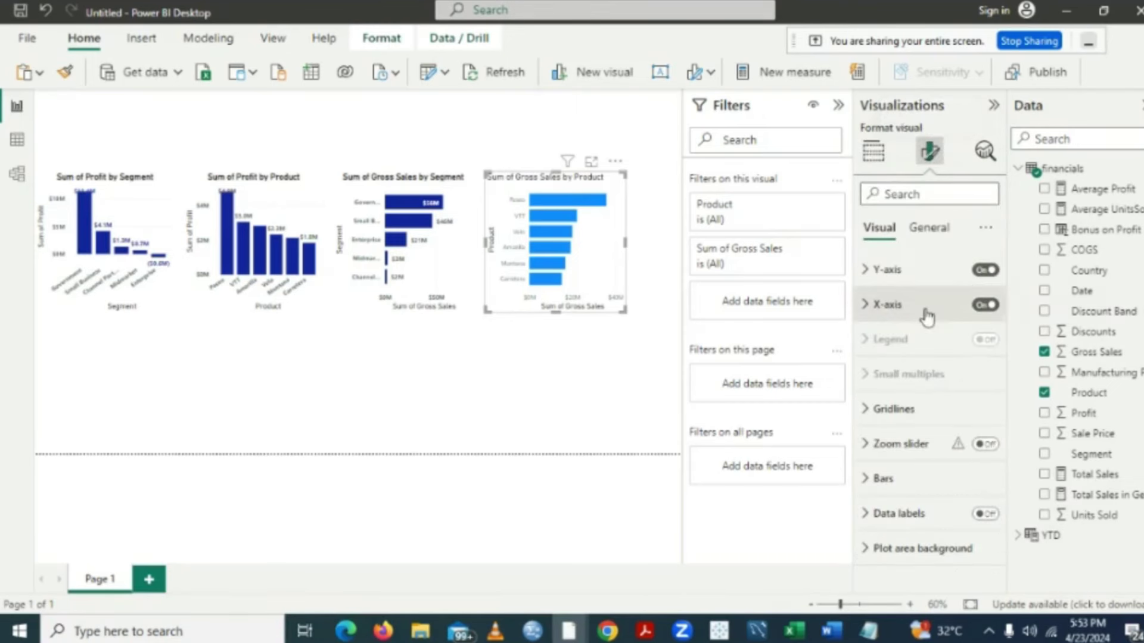
click(871, 271)
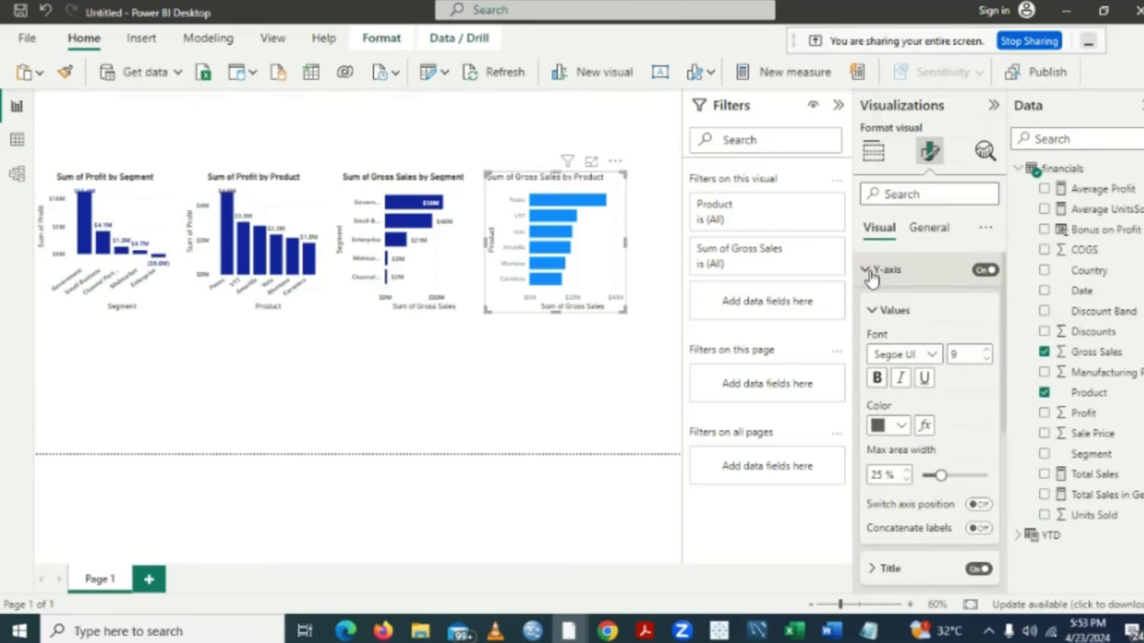
click(880, 379)
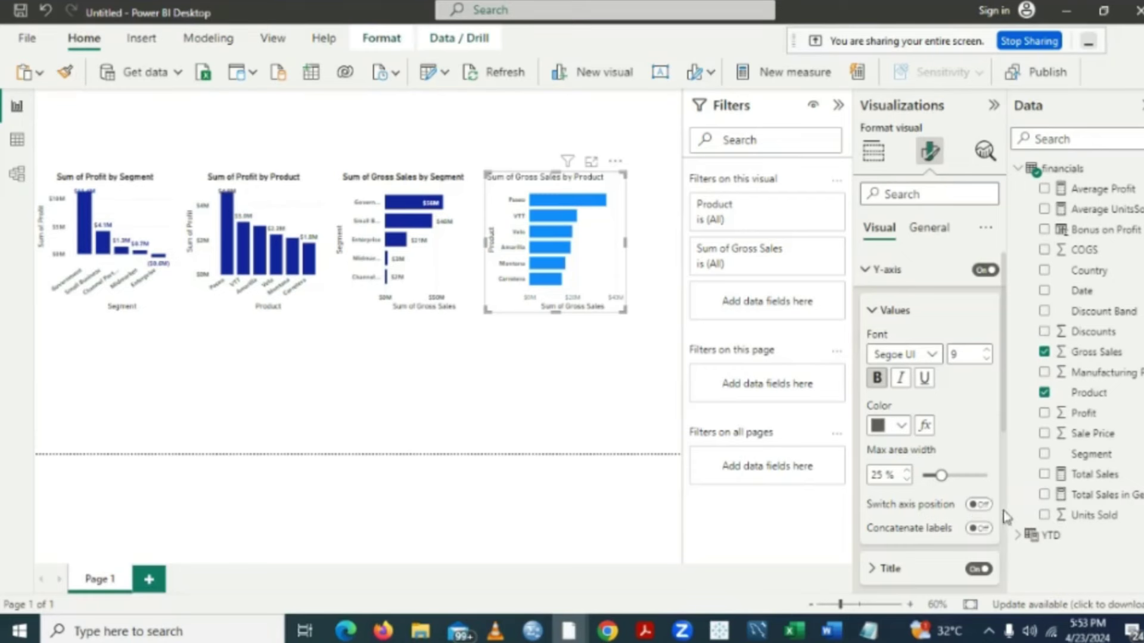
- Make the X-axis value labels of the Product chart bold
click(863, 275)
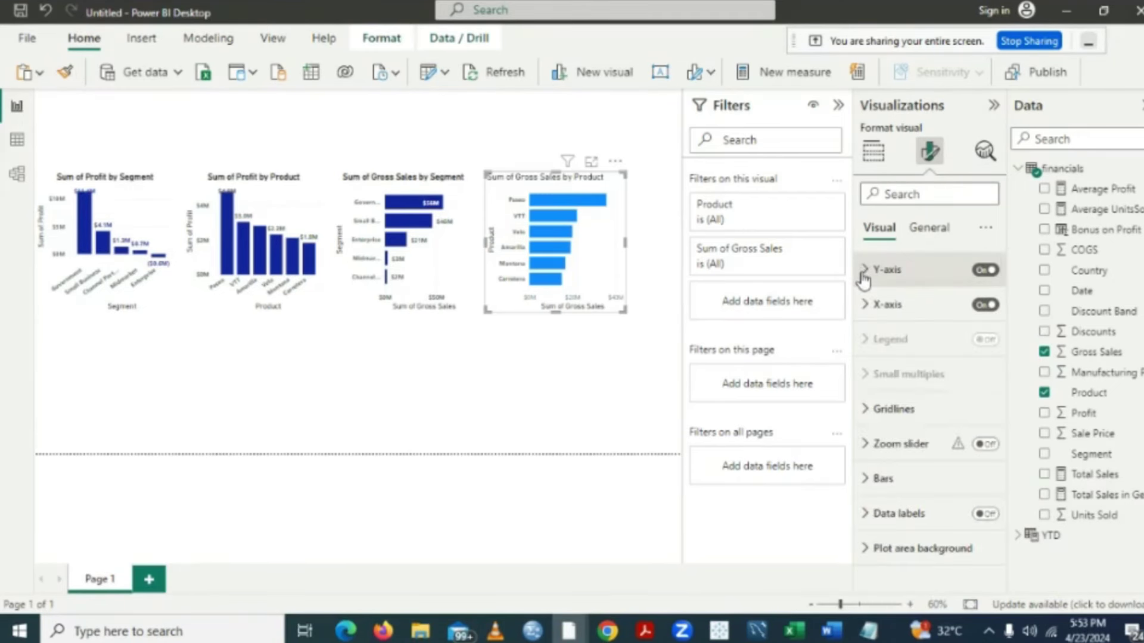
click(866, 305)
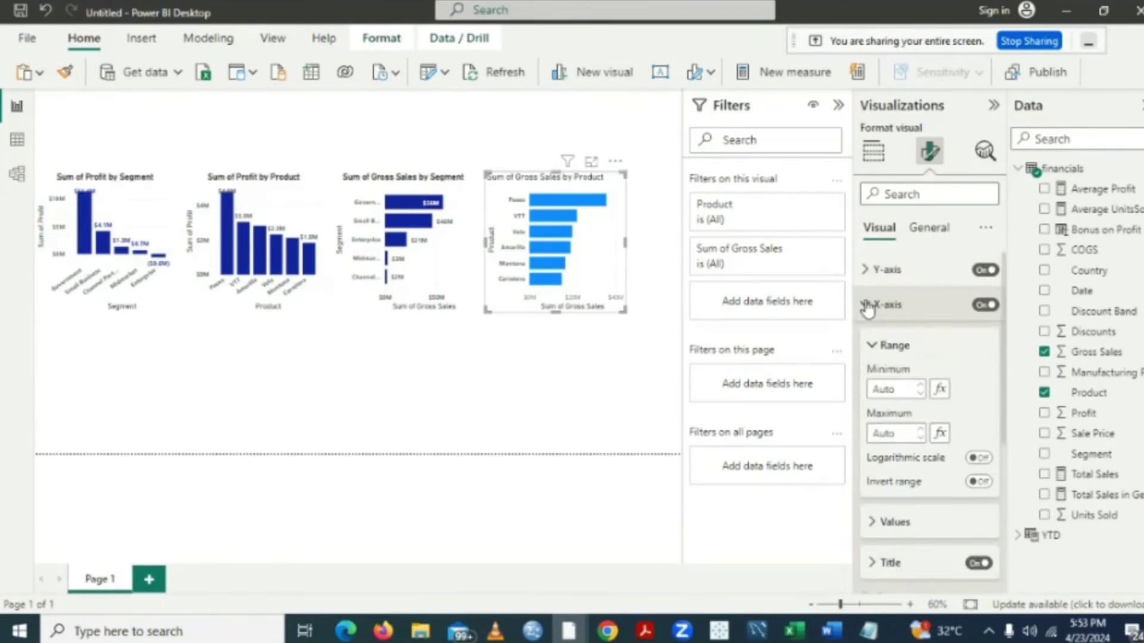
click(872, 523)
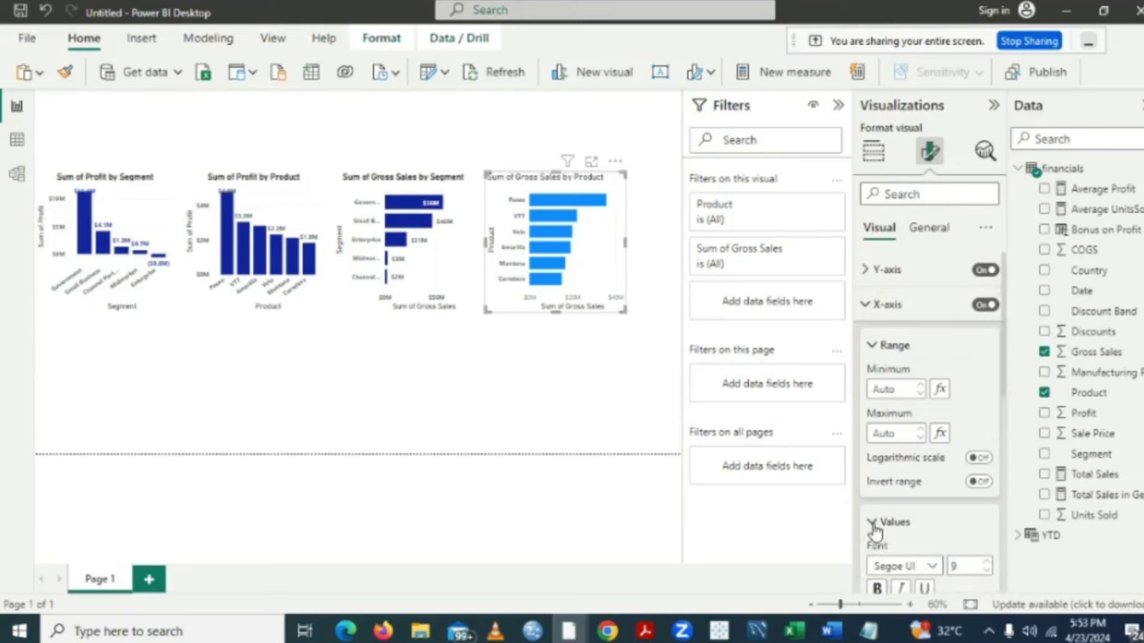
click(878, 588)
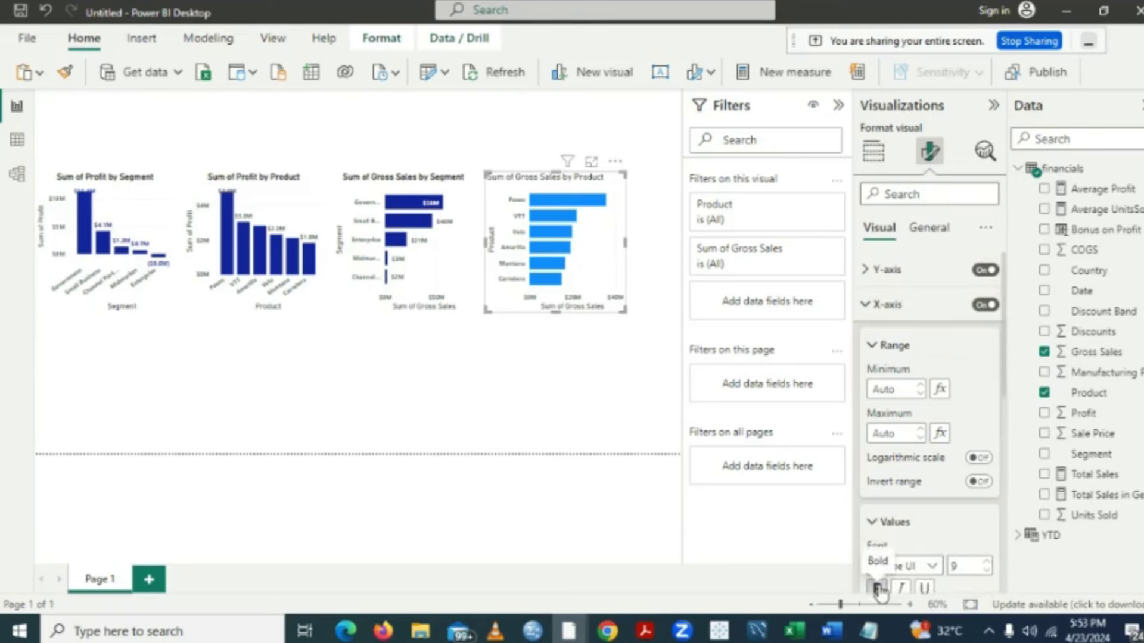
click(868, 306)
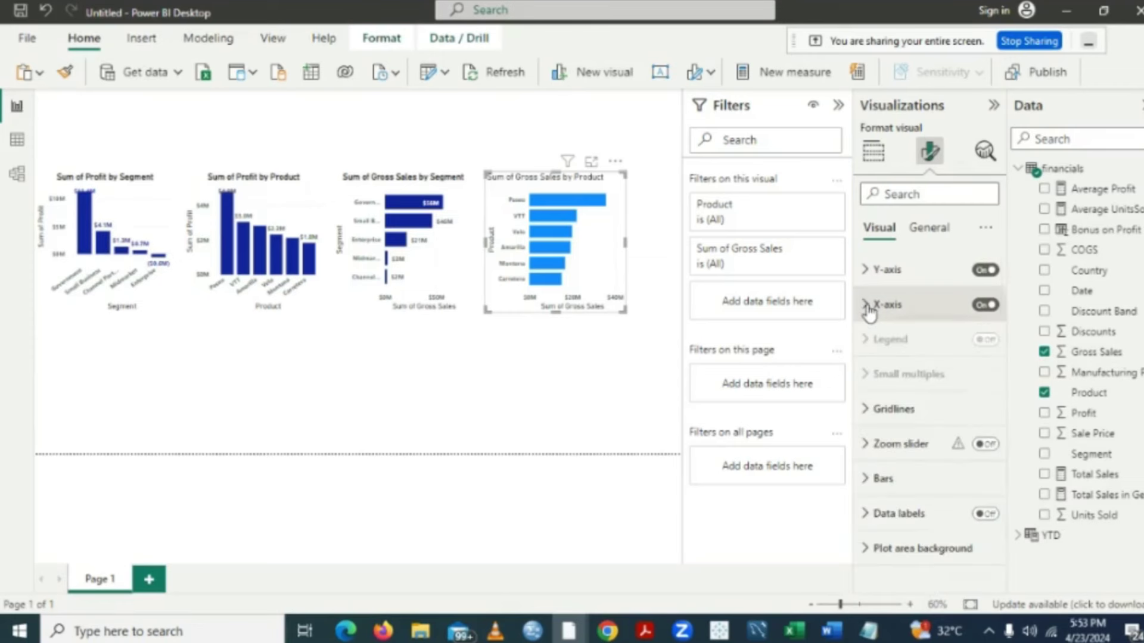
- Colour the Gross Sales by Product bars dark navy blue
click(868, 480)
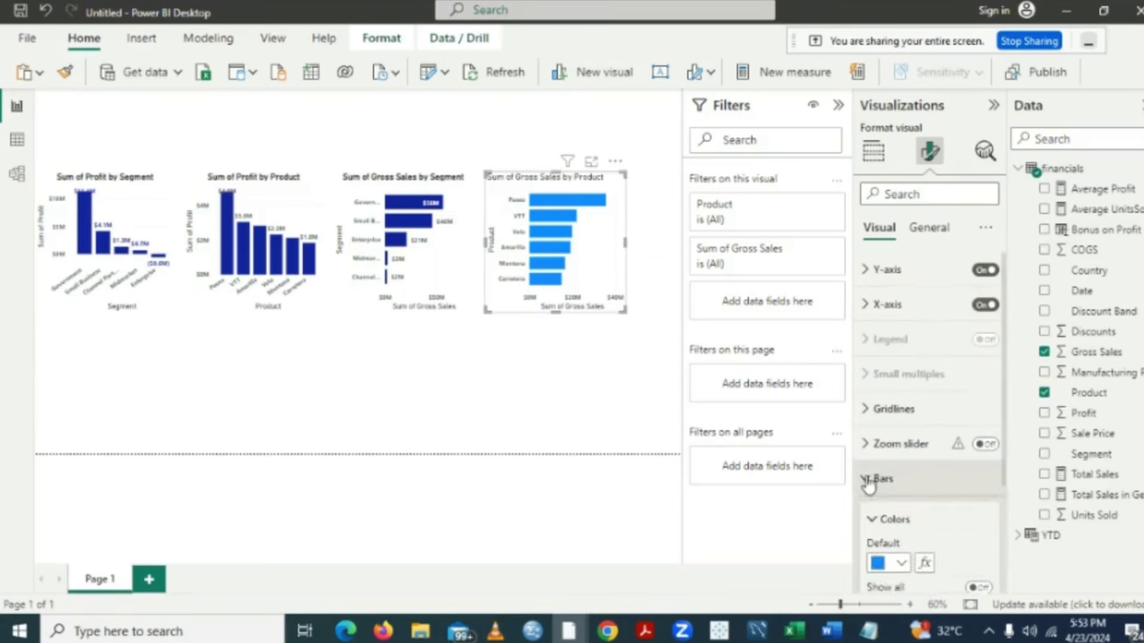
click(878, 565)
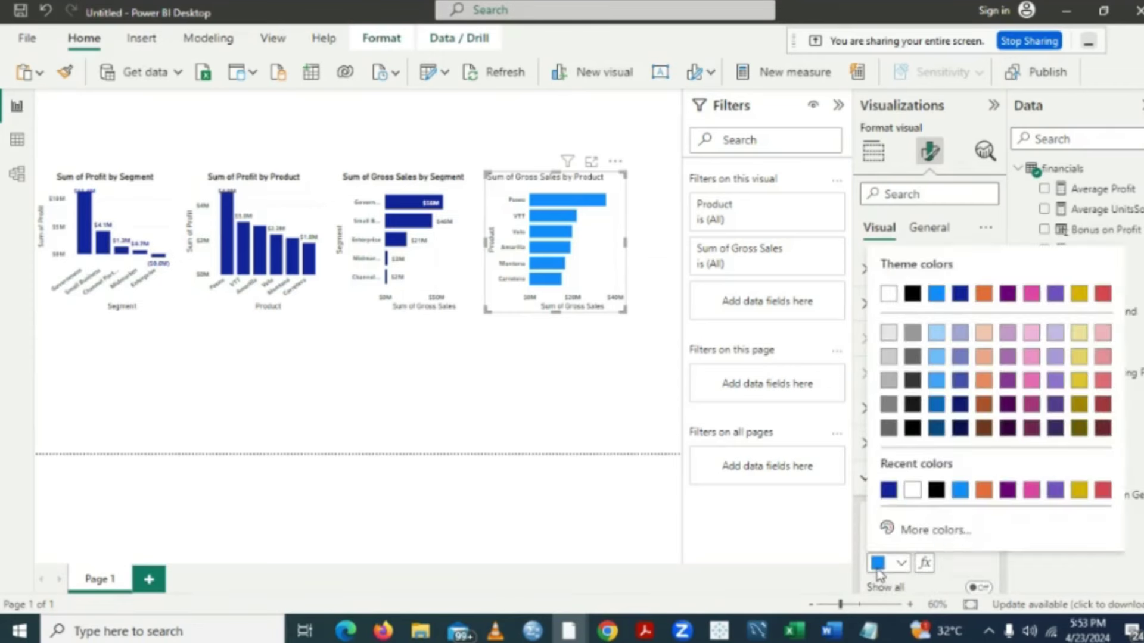
click(888, 490)
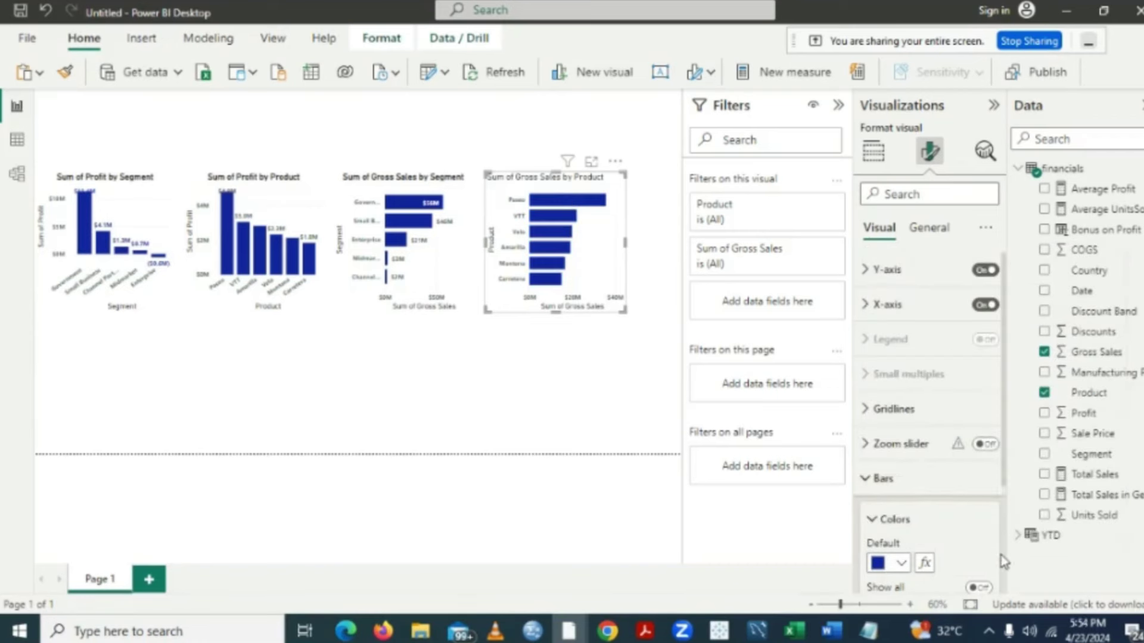
- Turn on data labels for the Product bars and make them bold
scroll(1006, 561, down, 3)
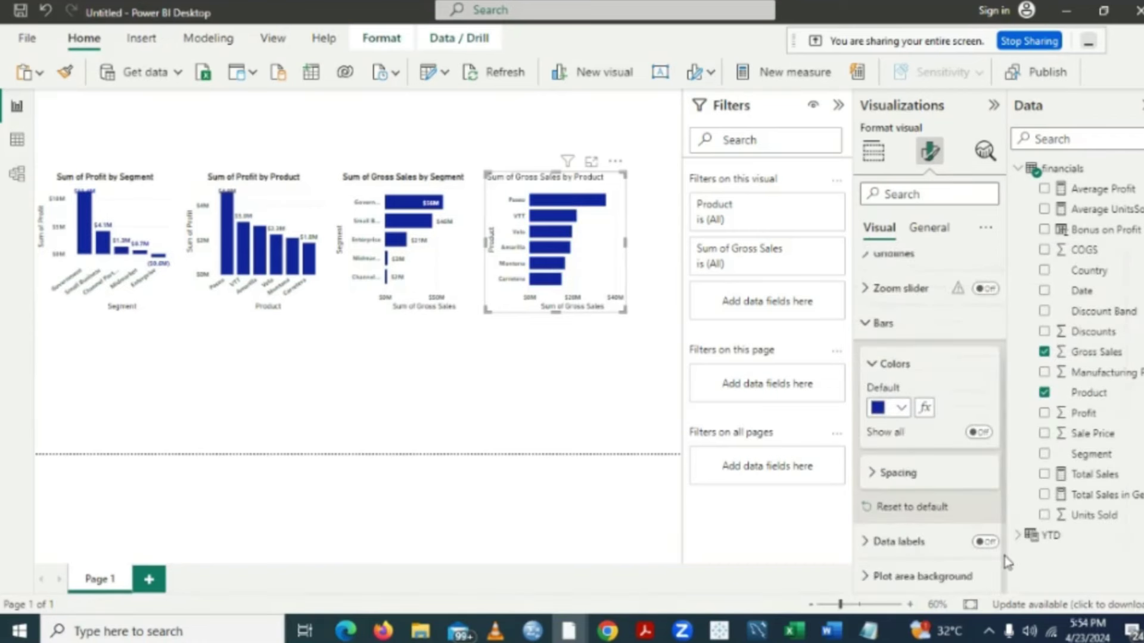
click(986, 543)
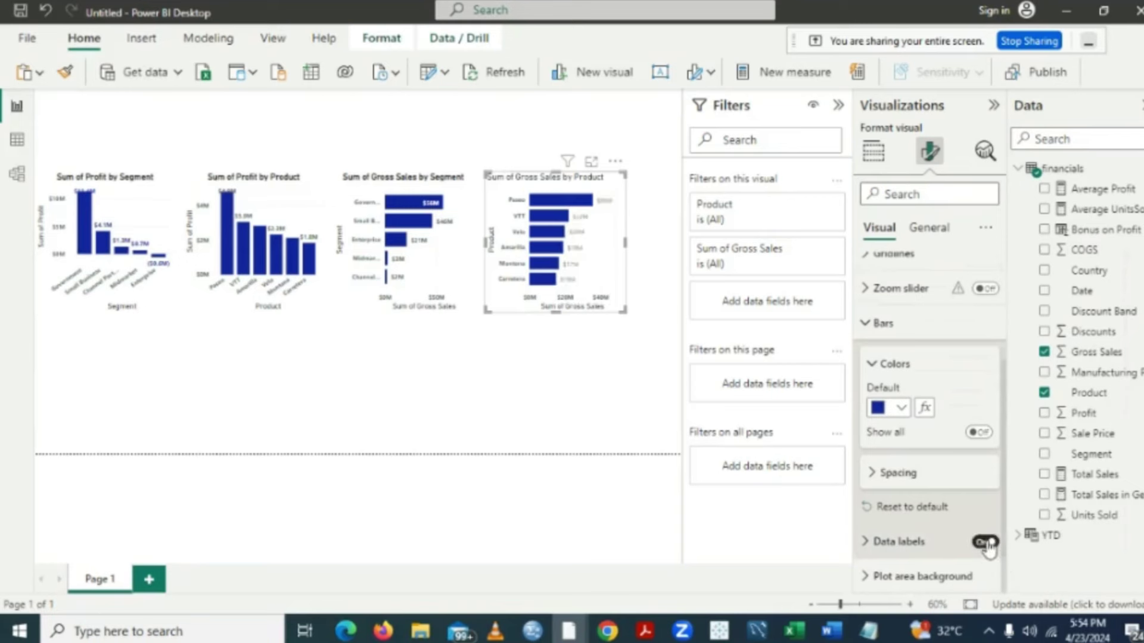
click(869, 551)
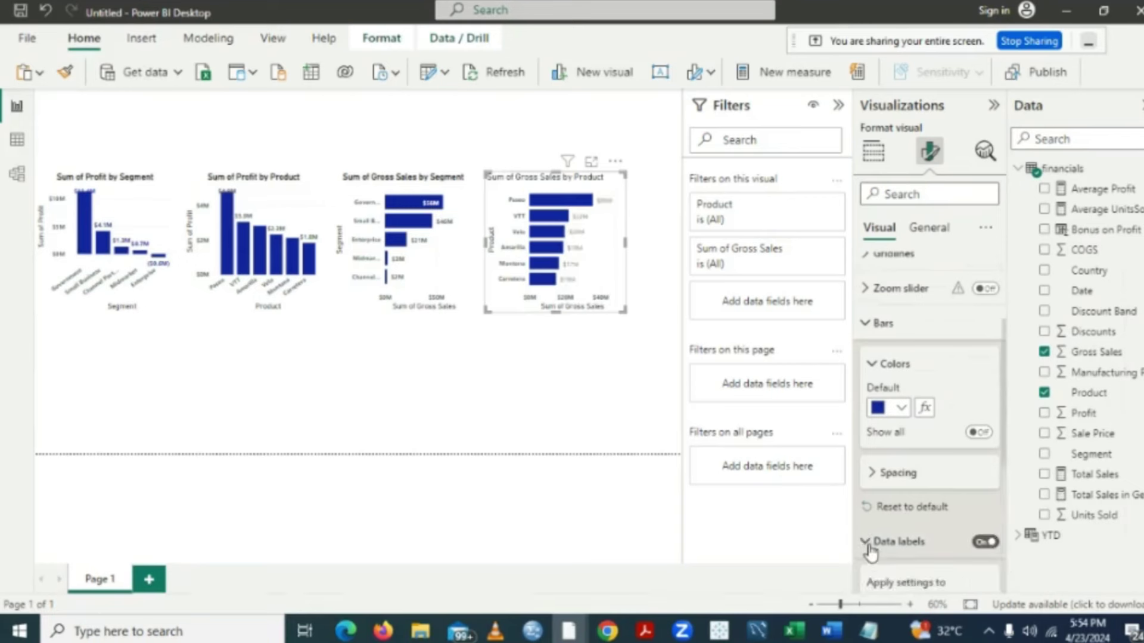
scroll(1004, 574, down, 4)
scroll(1004, 574, down, 1)
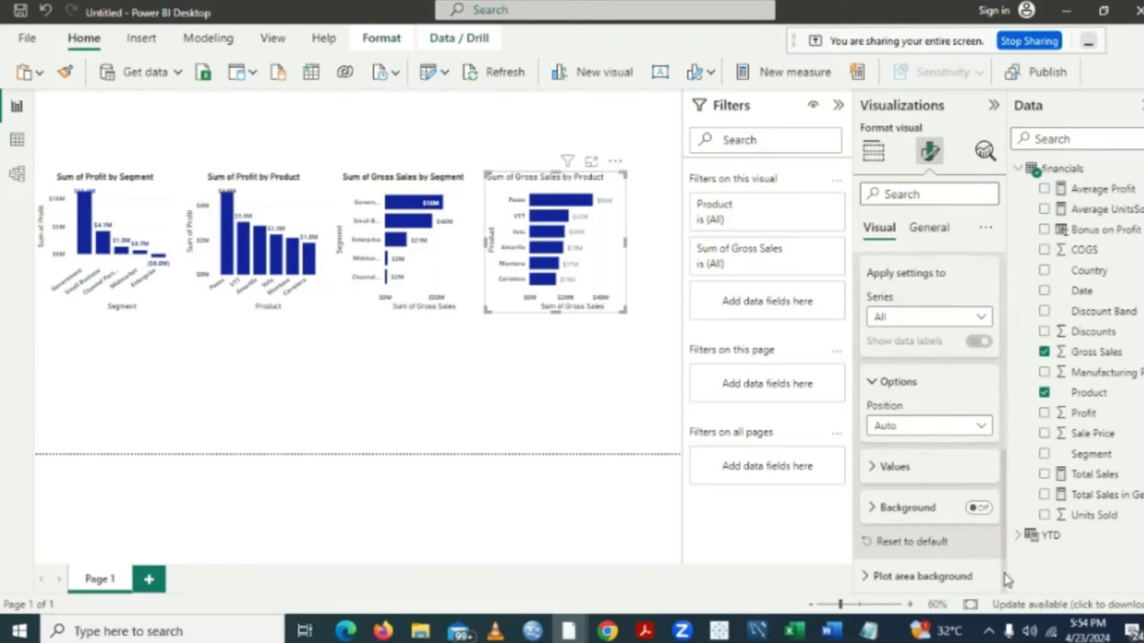
click(876, 468)
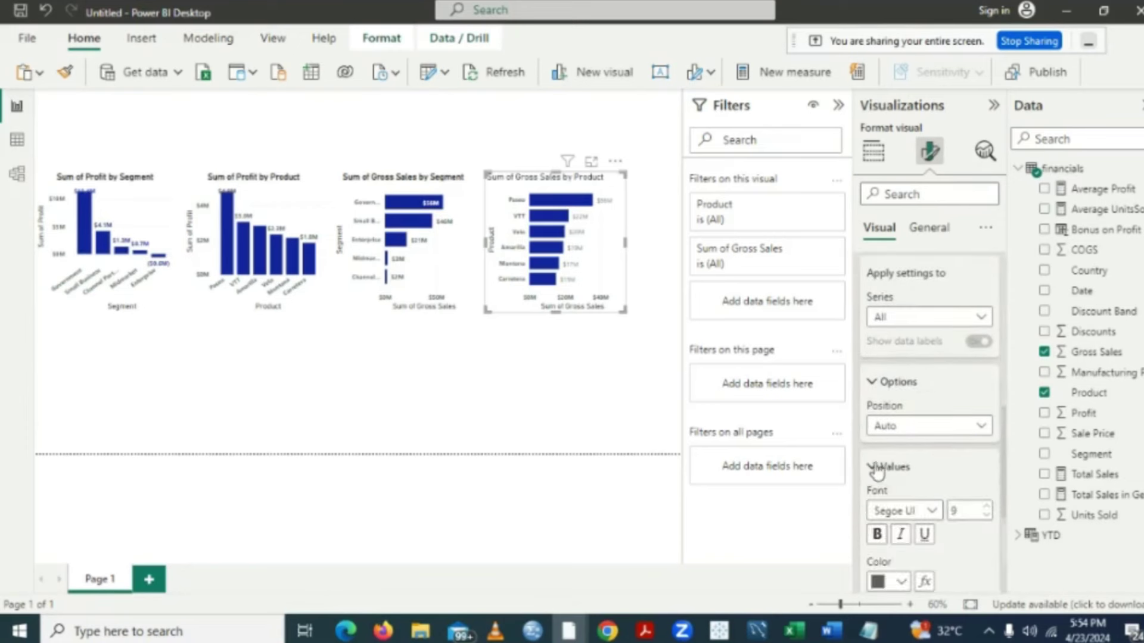
click(879, 535)
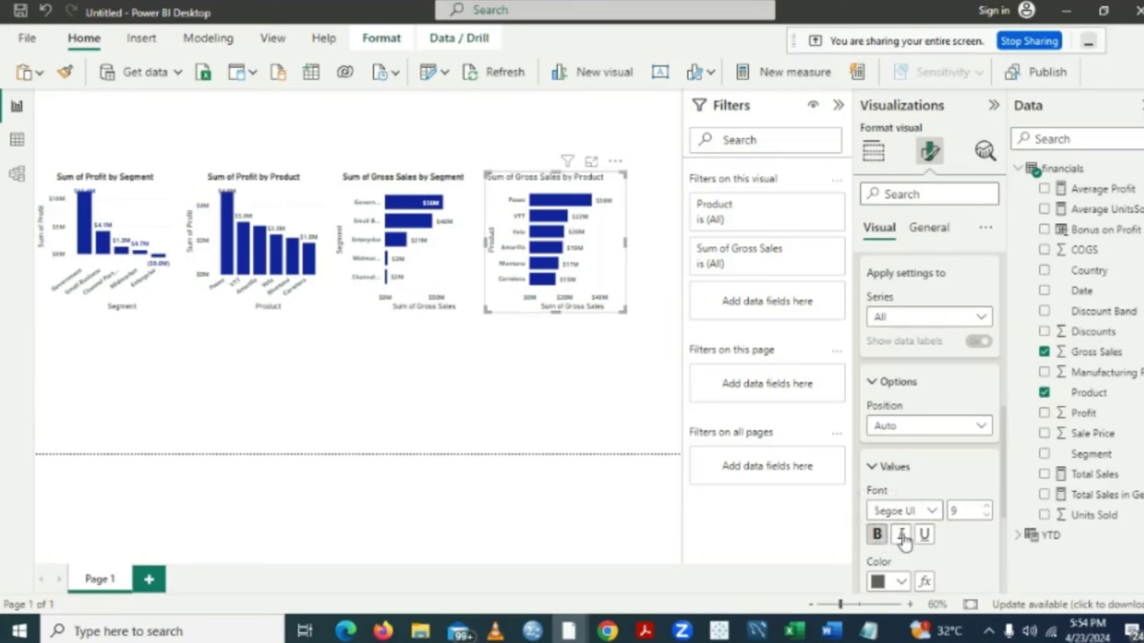
- Make the Sum of Gross Sales by Product title bold and centred, then deselect the chart
click(931, 229)
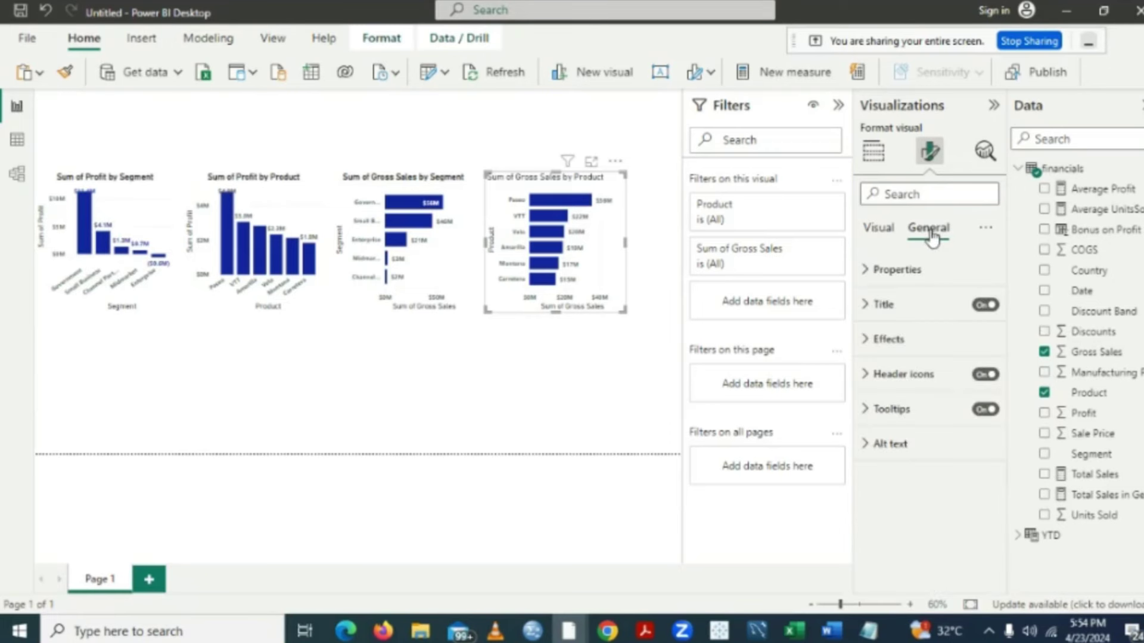
click(866, 307)
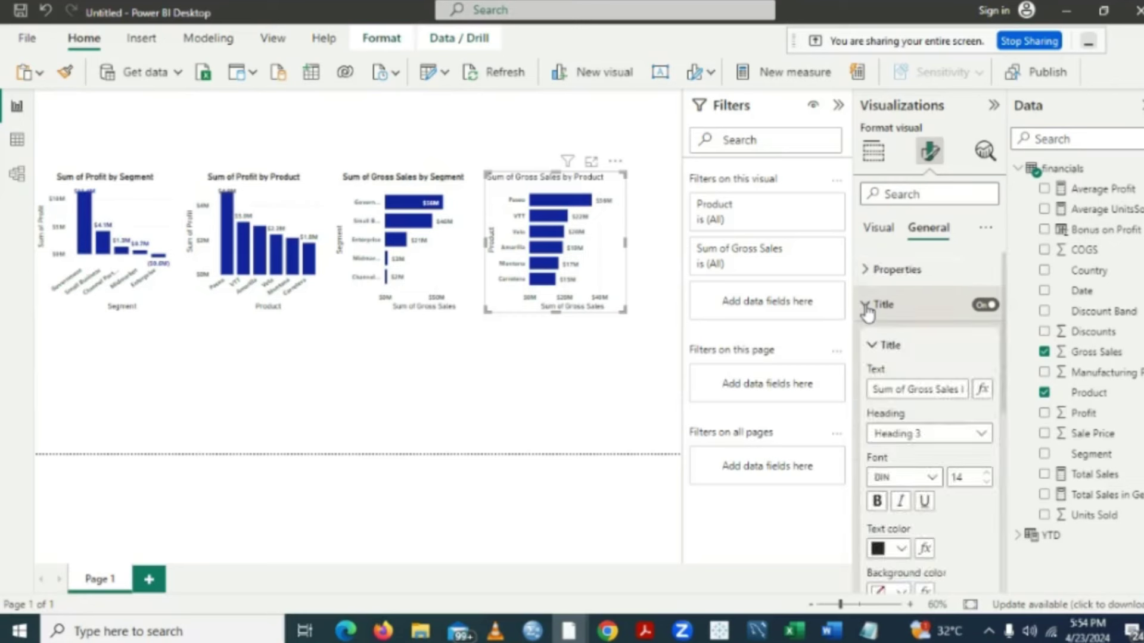
click(878, 503)
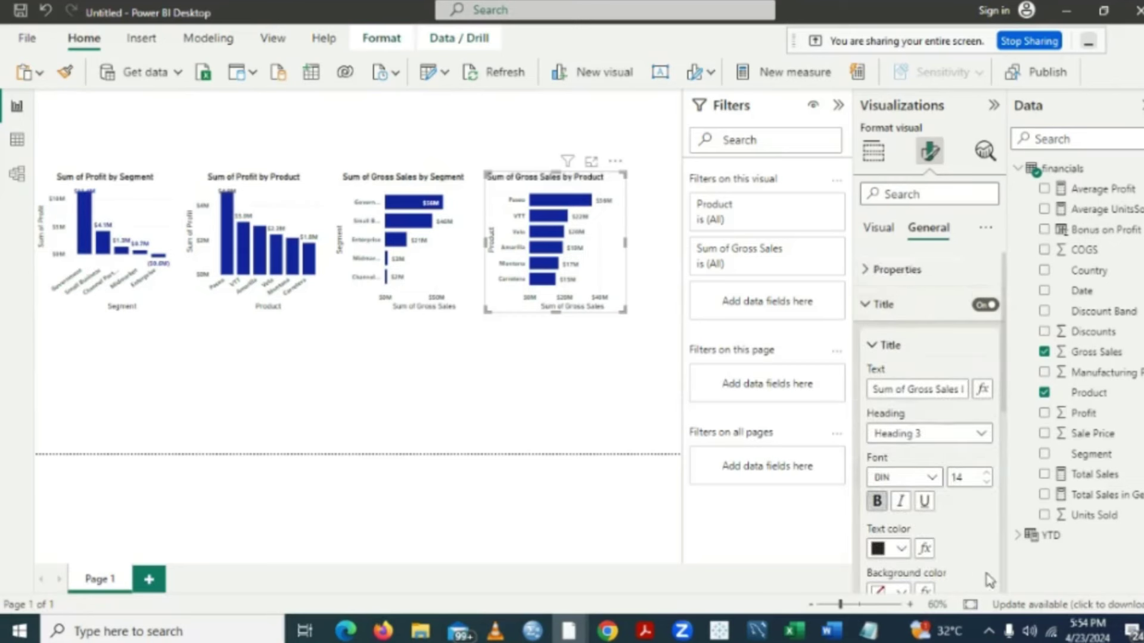
scroll(1004, 581, down, 5)
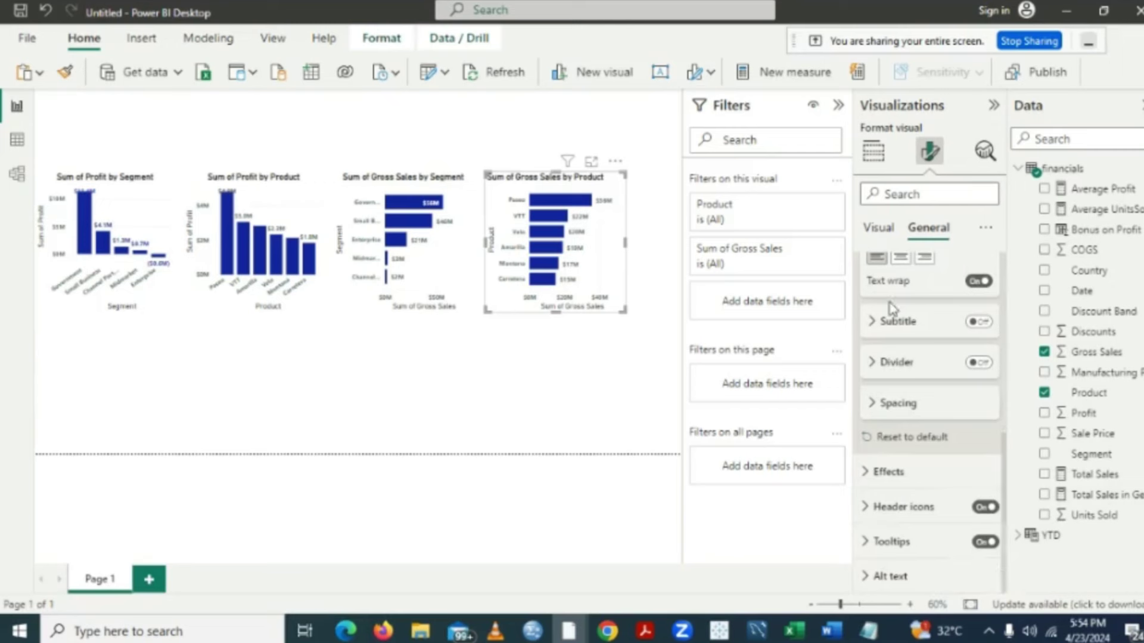
click(900, 261)
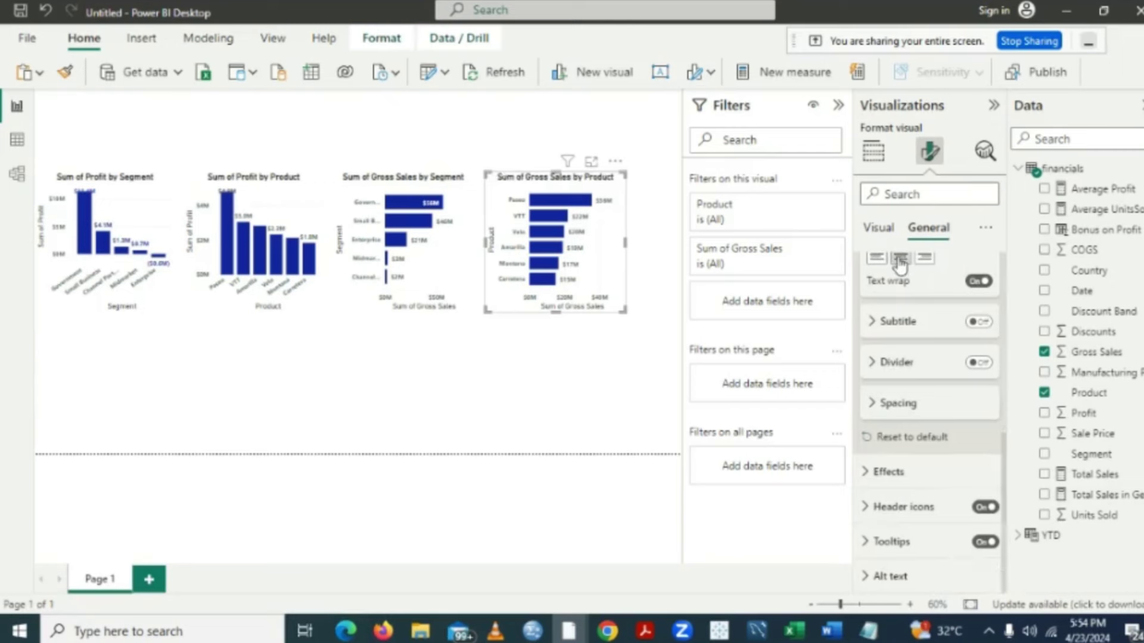
click(468, 397)
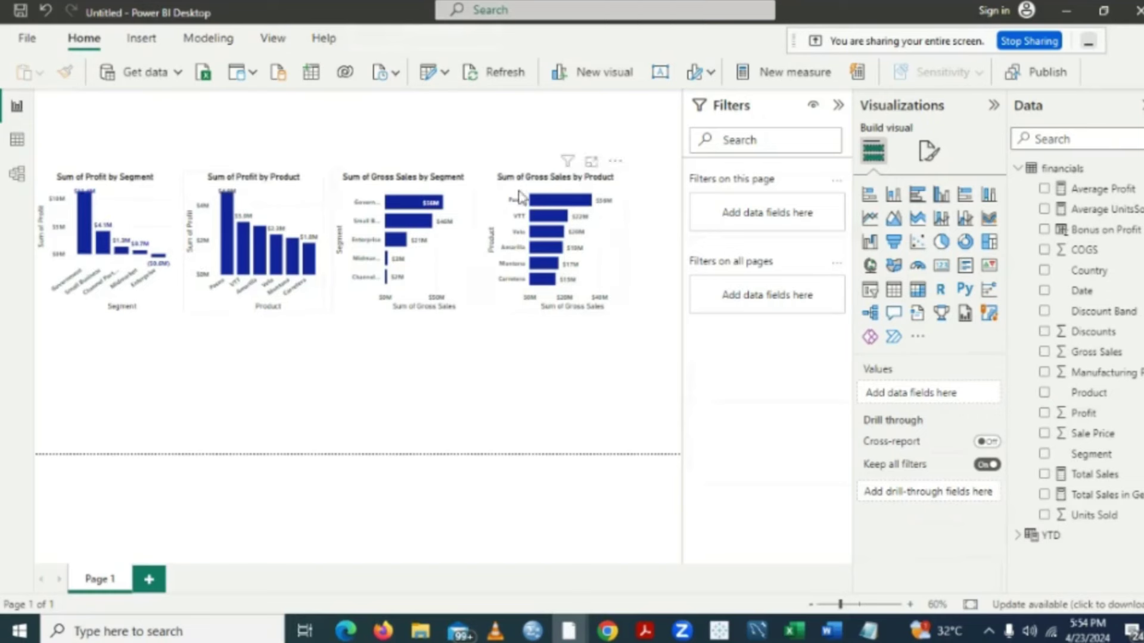
- Reposition and resize the Gross Sales by Product and Gross Sales by Segment charts
drag(519, 197, 571, 200)
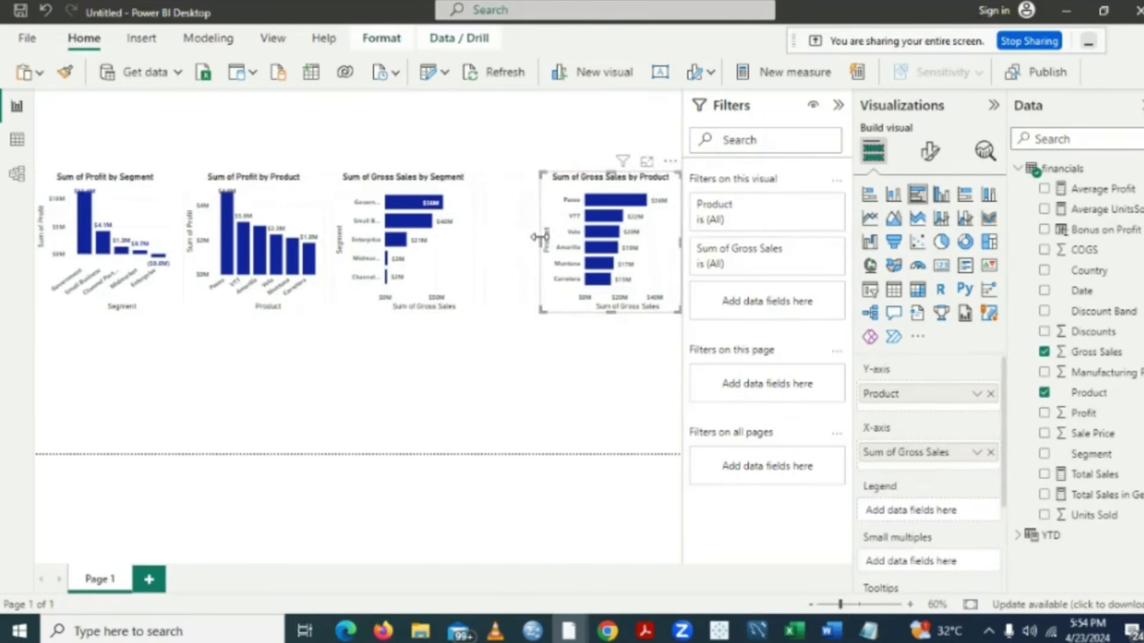
drag(539, 237, 513, 241)
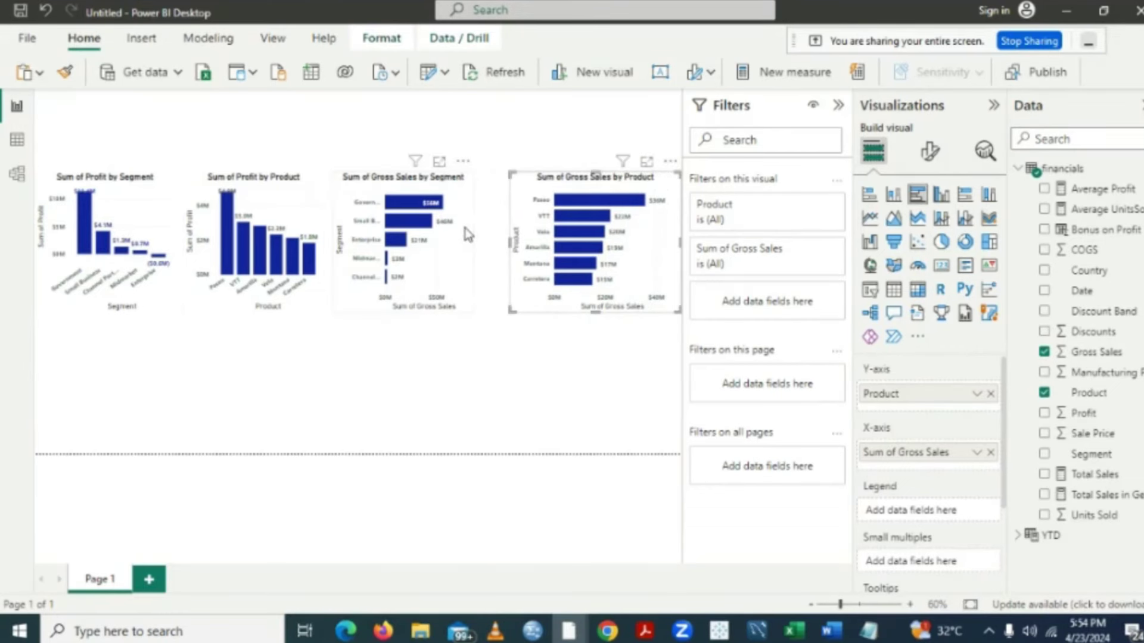
click(459, 234)
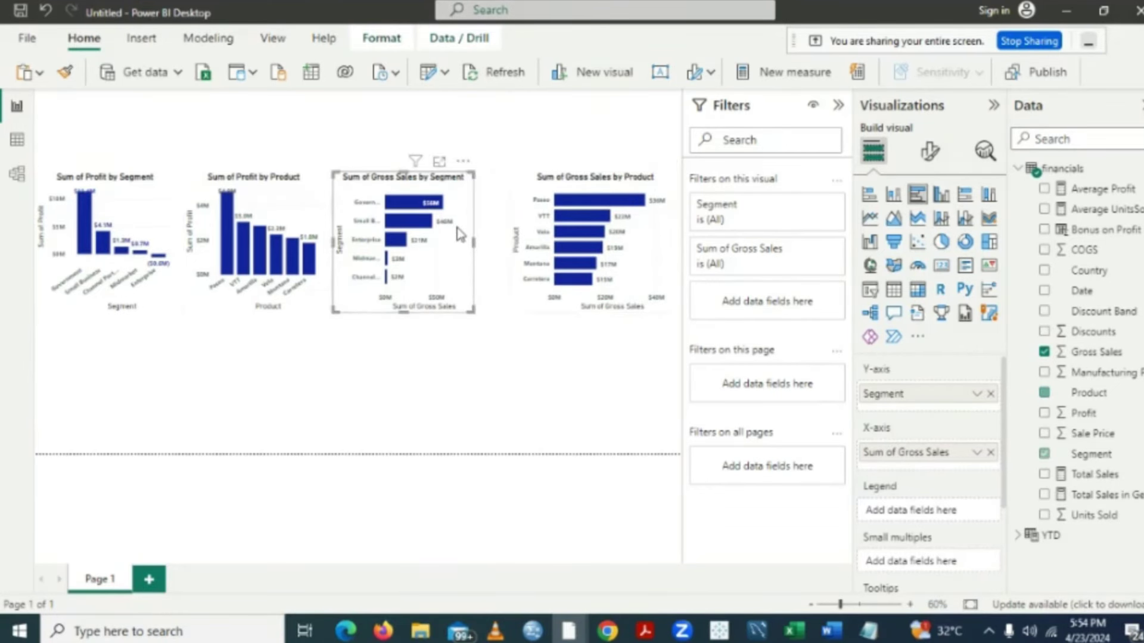
drag(474, 242, 516, 241)
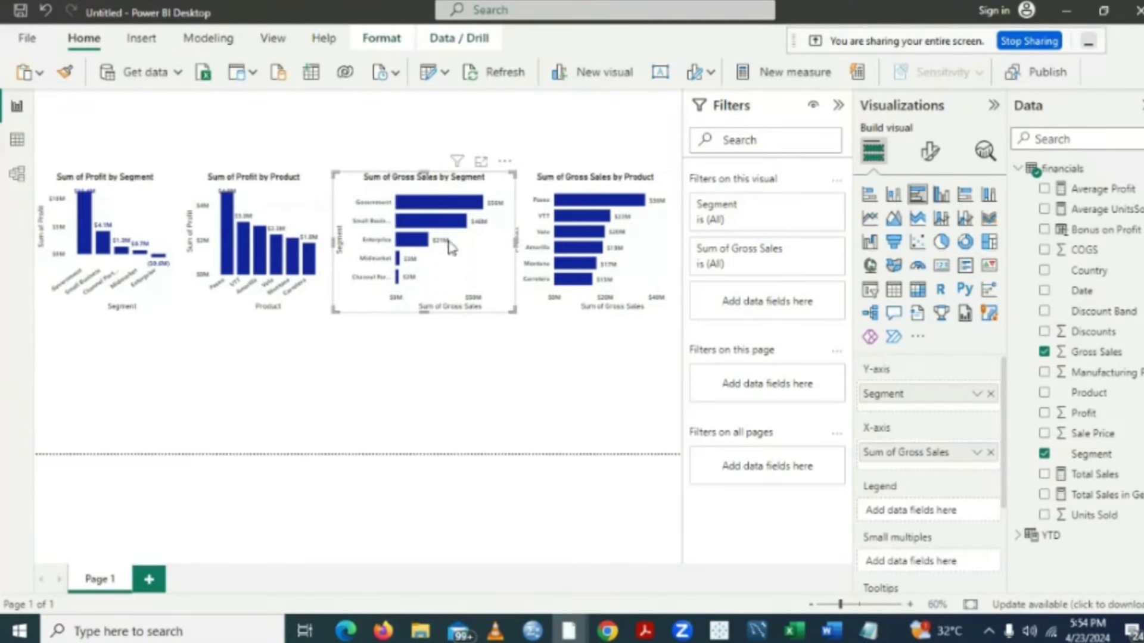
click(285, 203)
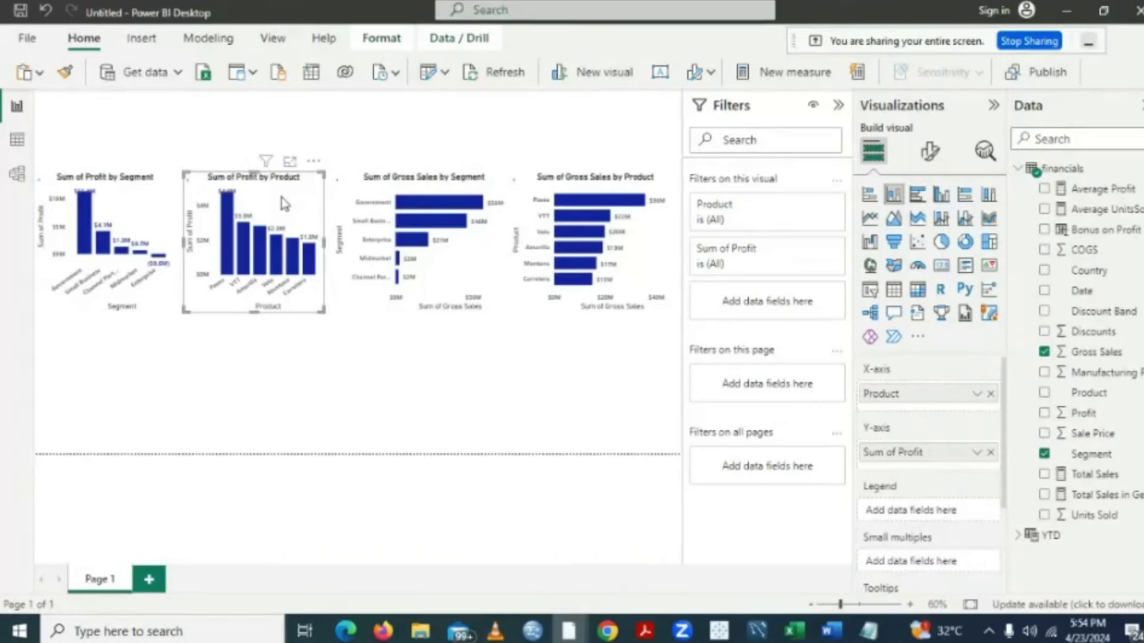
click(344, 212)
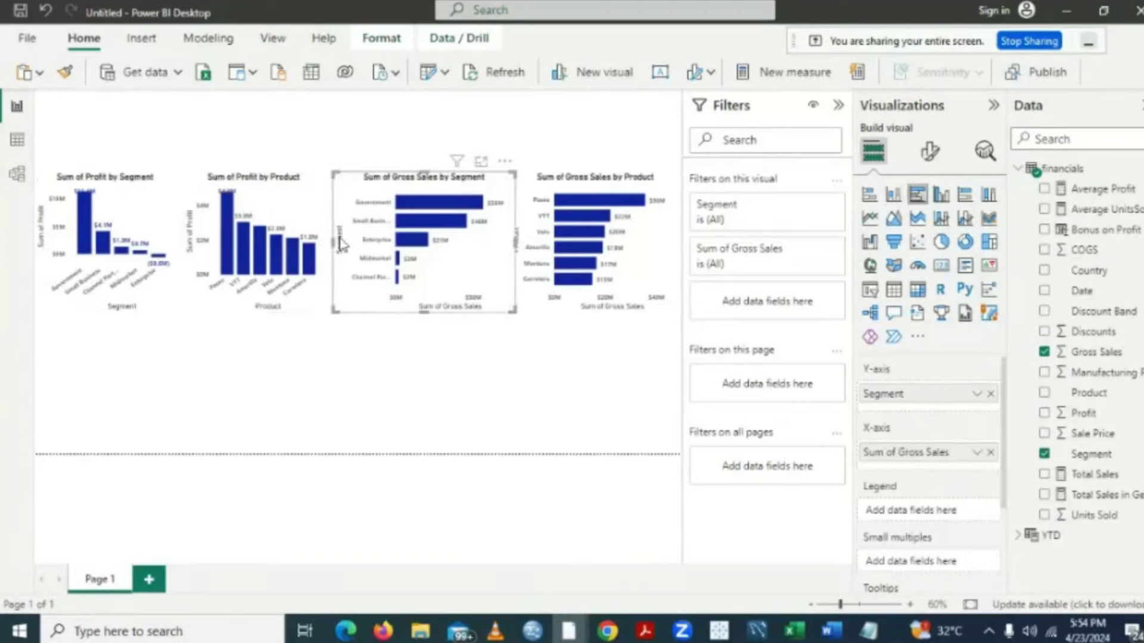
drag(332, 244, 351, 246)
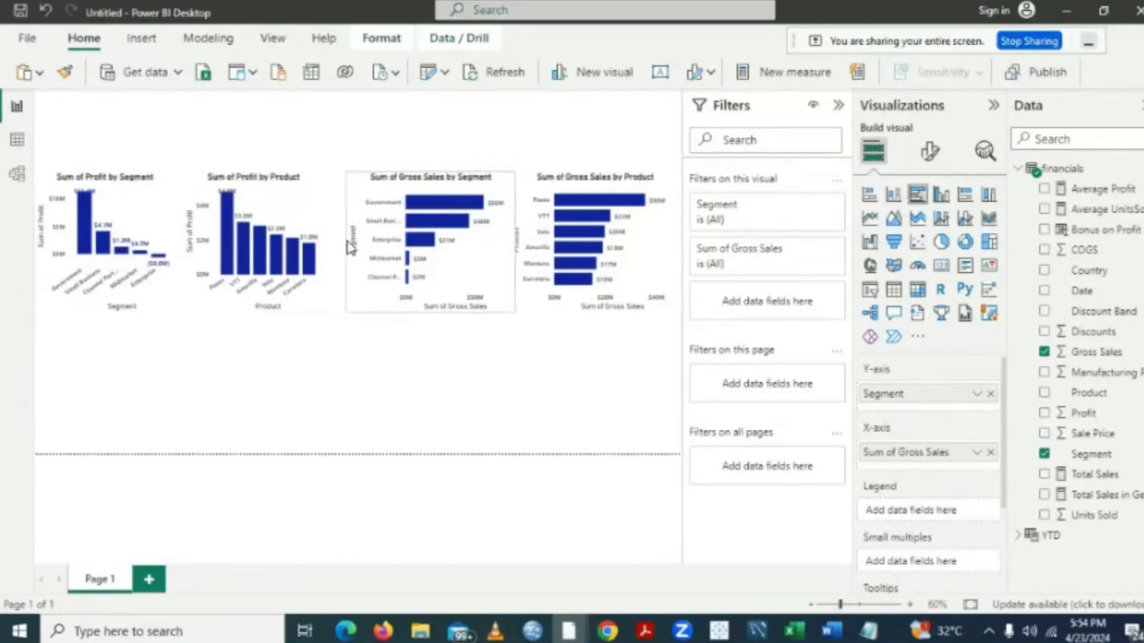
- Widen the Profit by Product and Profit by Segment charts so all four line up evenly
click(309, 219)
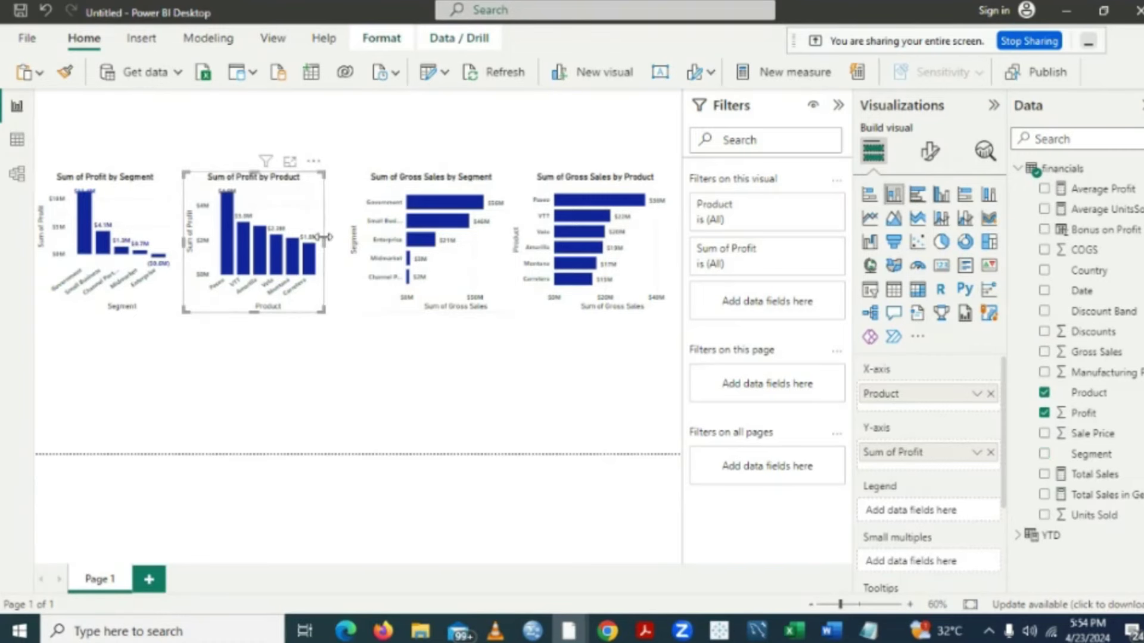
drag(323, 240, 353, 247)
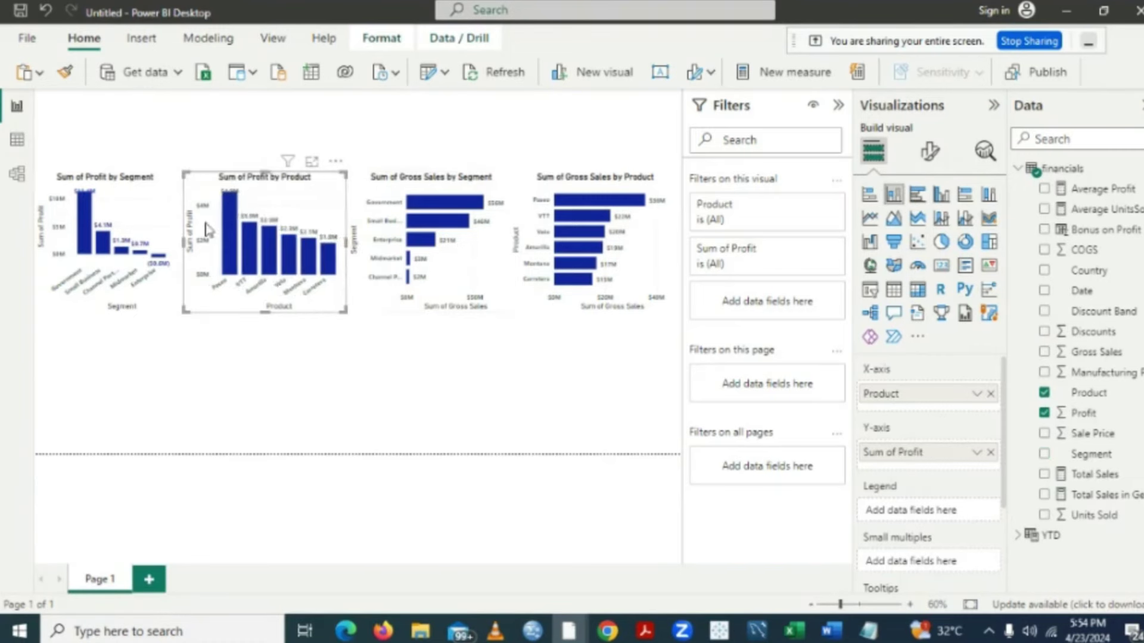
click(142, 216)
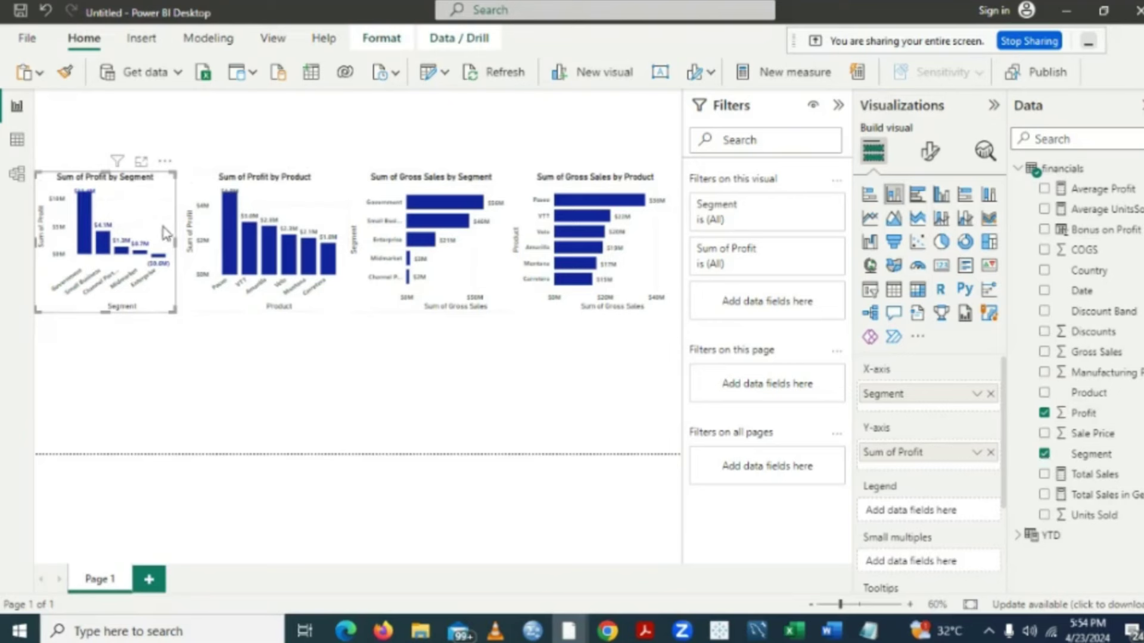
drag(175, 239, 182, 241)
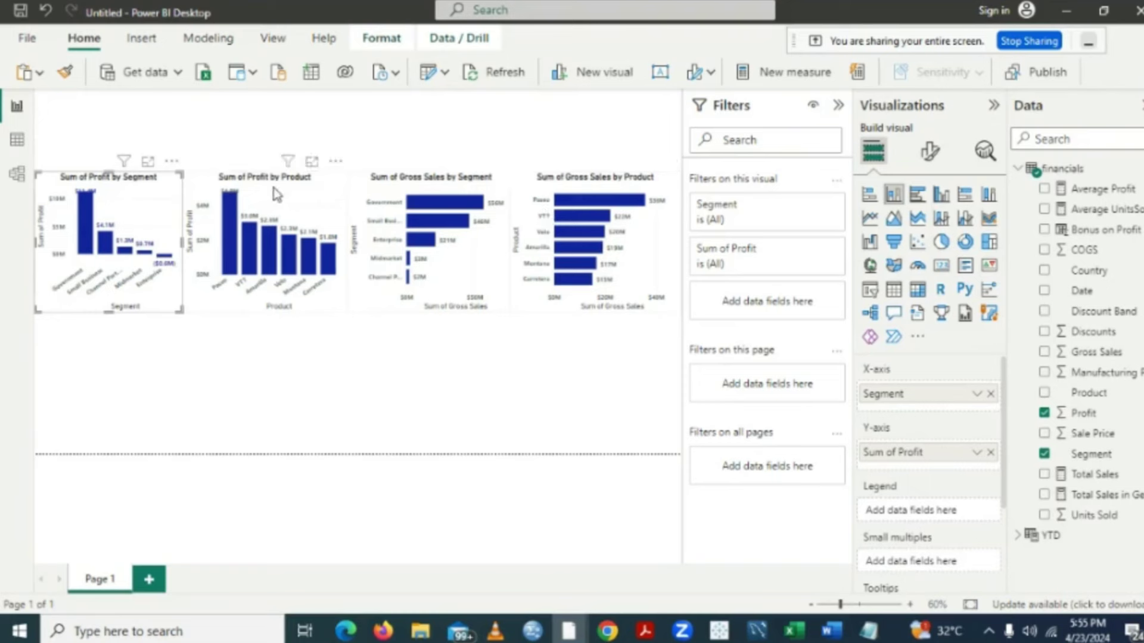
click(272, 407)
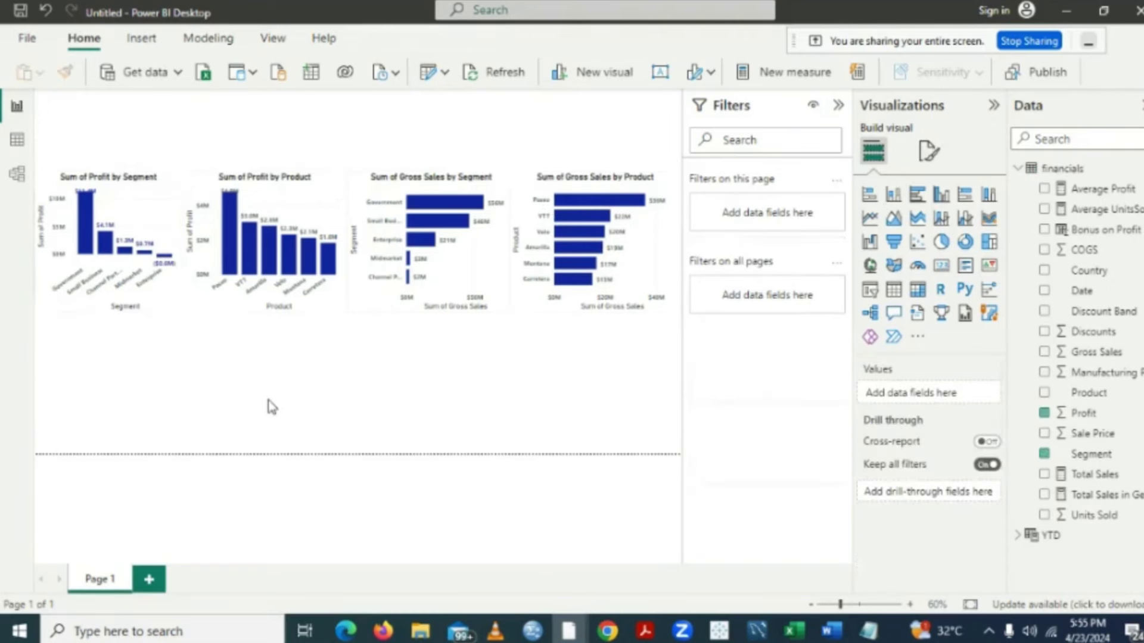
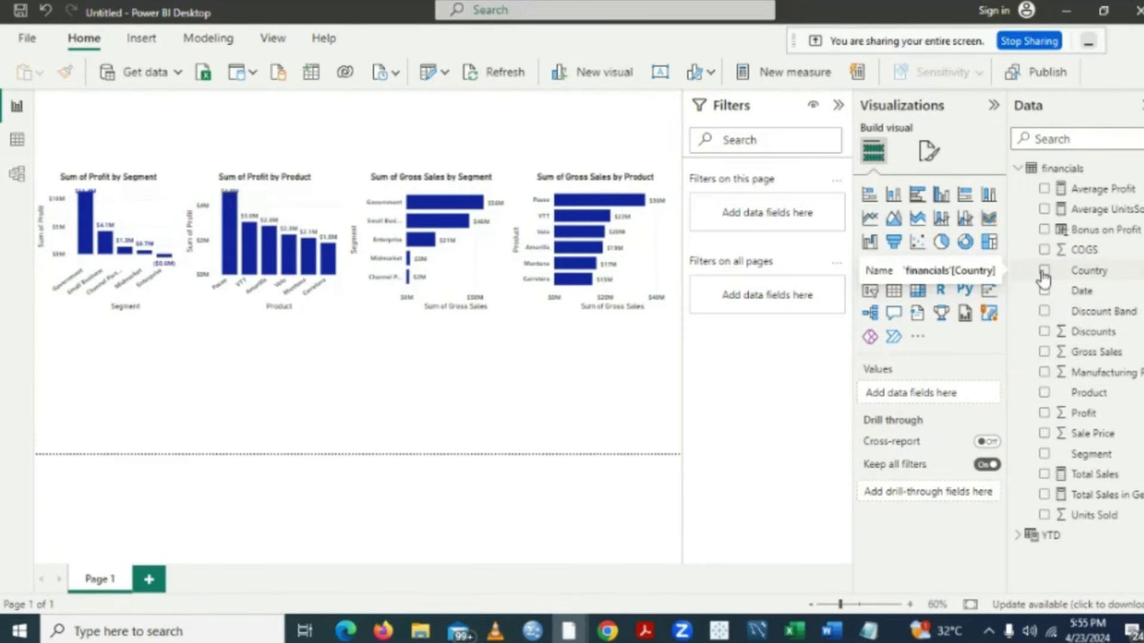
- Add a Gross Sales by Country map below the segment profit chart, then delete it
click(1043, 272)
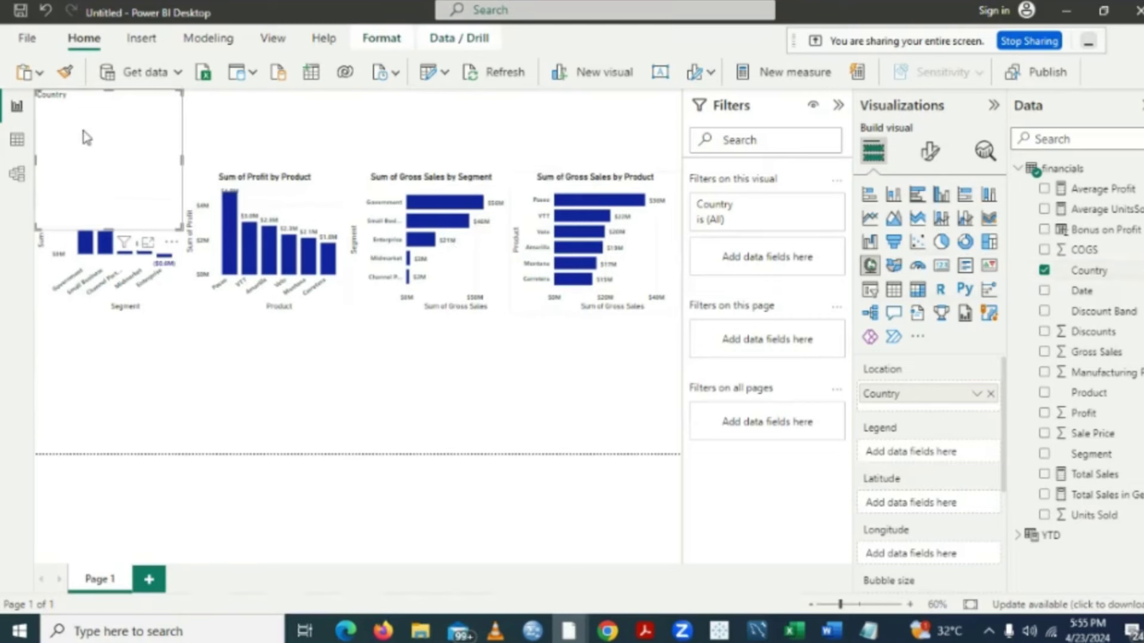
drag(86, 138, 69, 375)
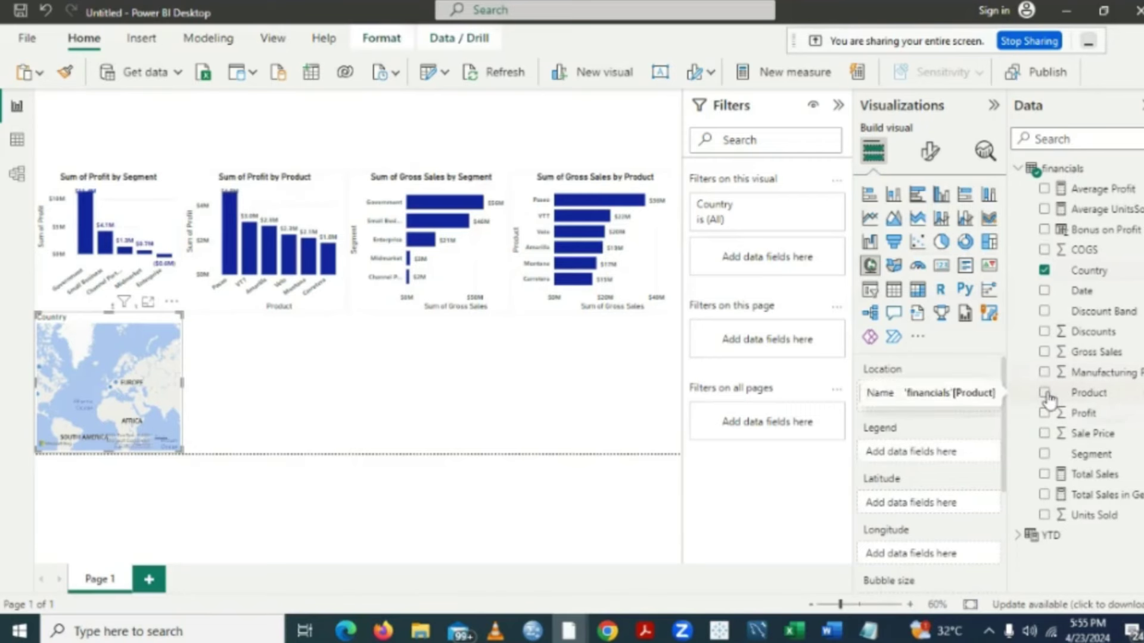
click(1044, 354)
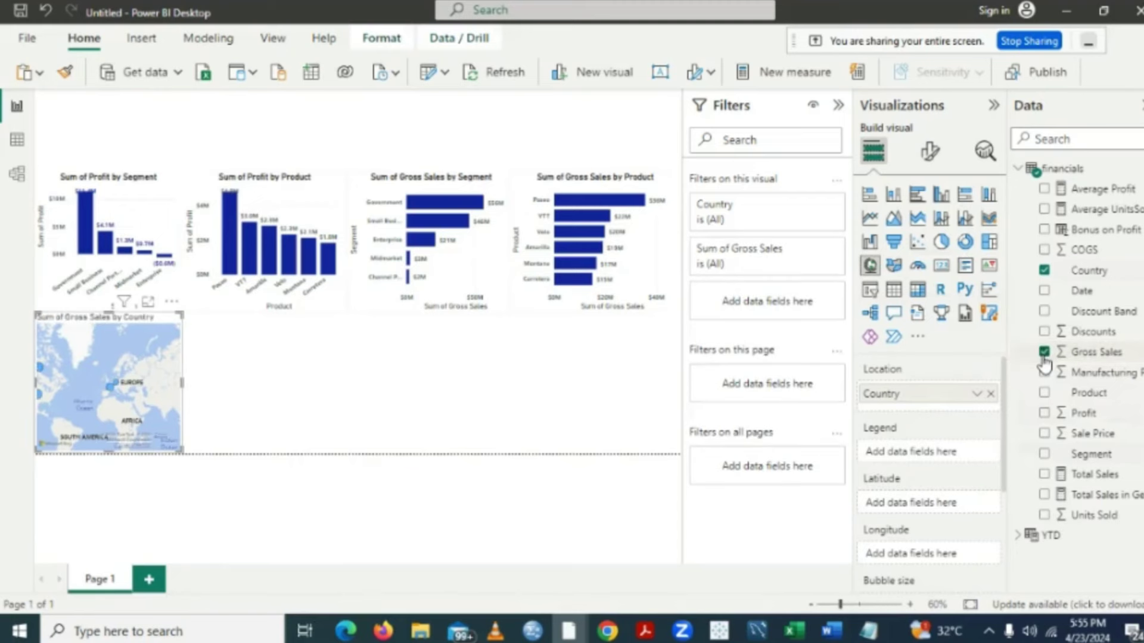
click(169, 303)
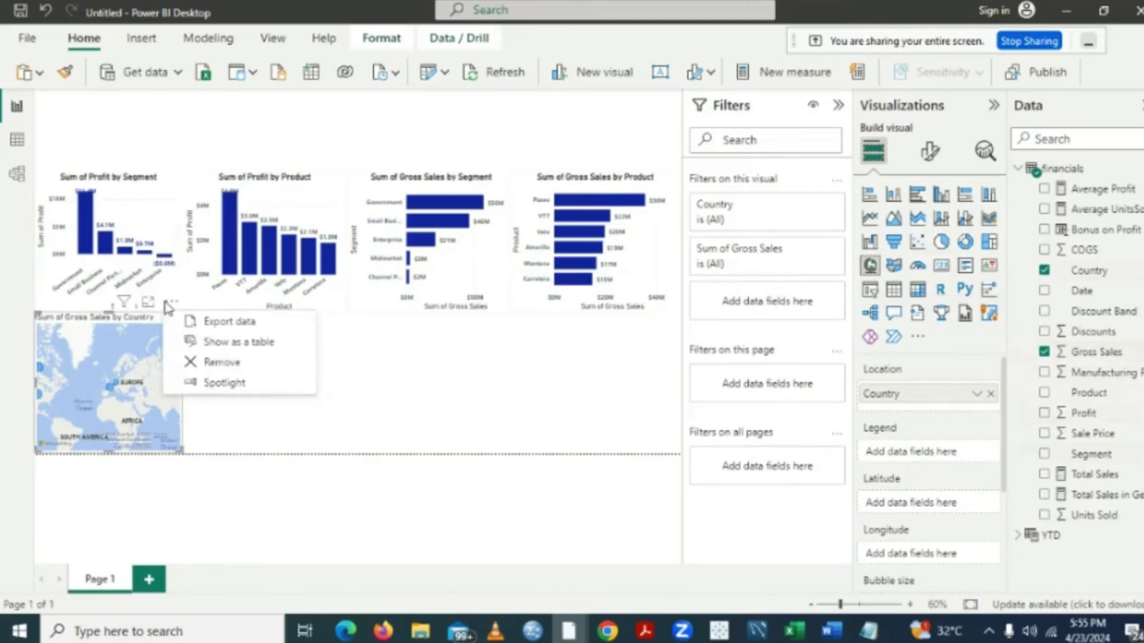
click(231, 362)
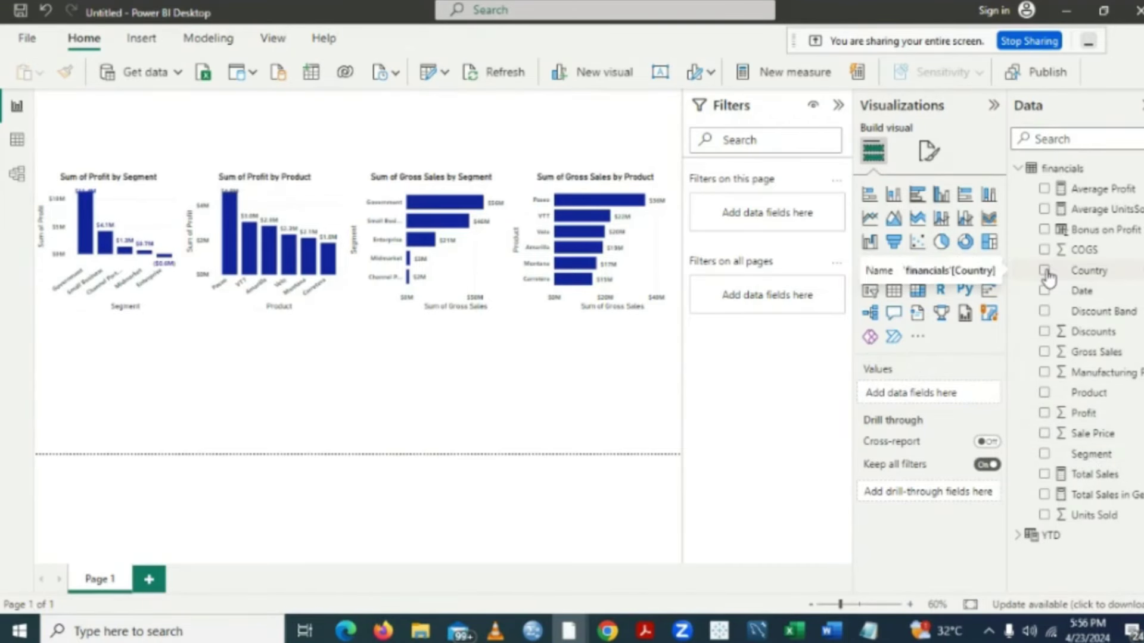
- Build a Sum of Gross Sales by Country treemap below the Sum of Profit by Segment chart
drag(1047, 277, 915, 396)
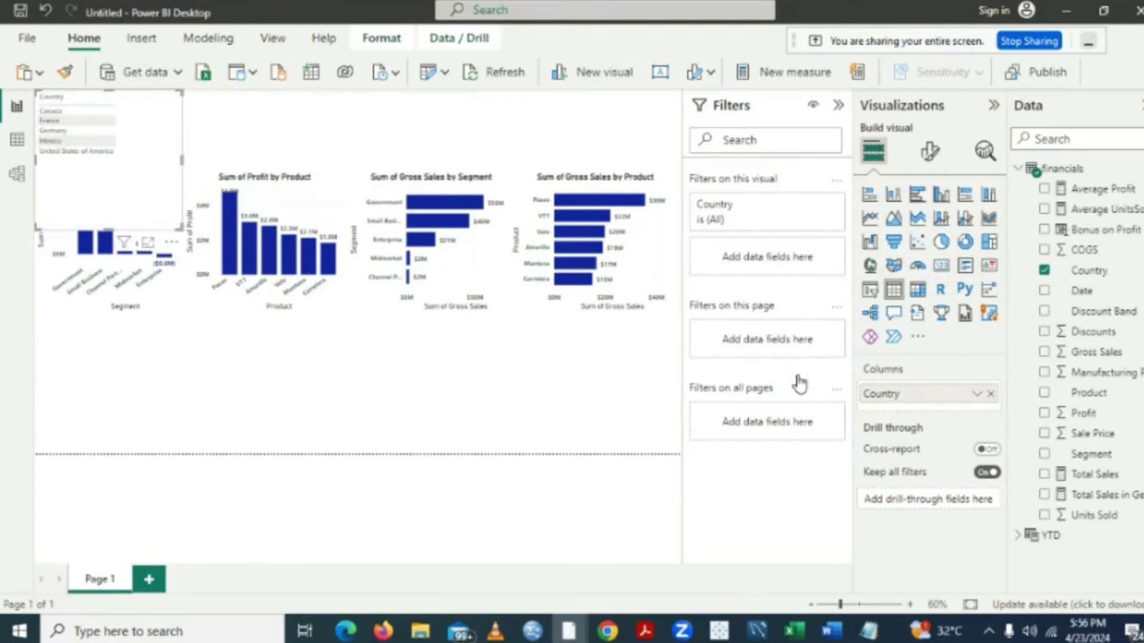
drag(138, 104, 134, 310)
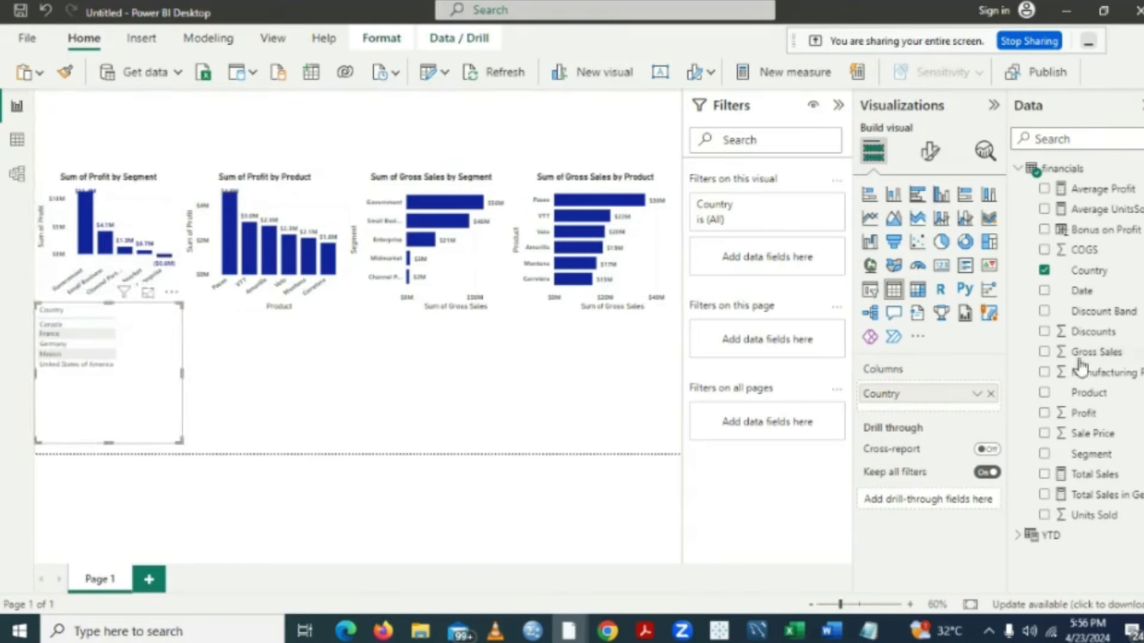
click(1043, 352)
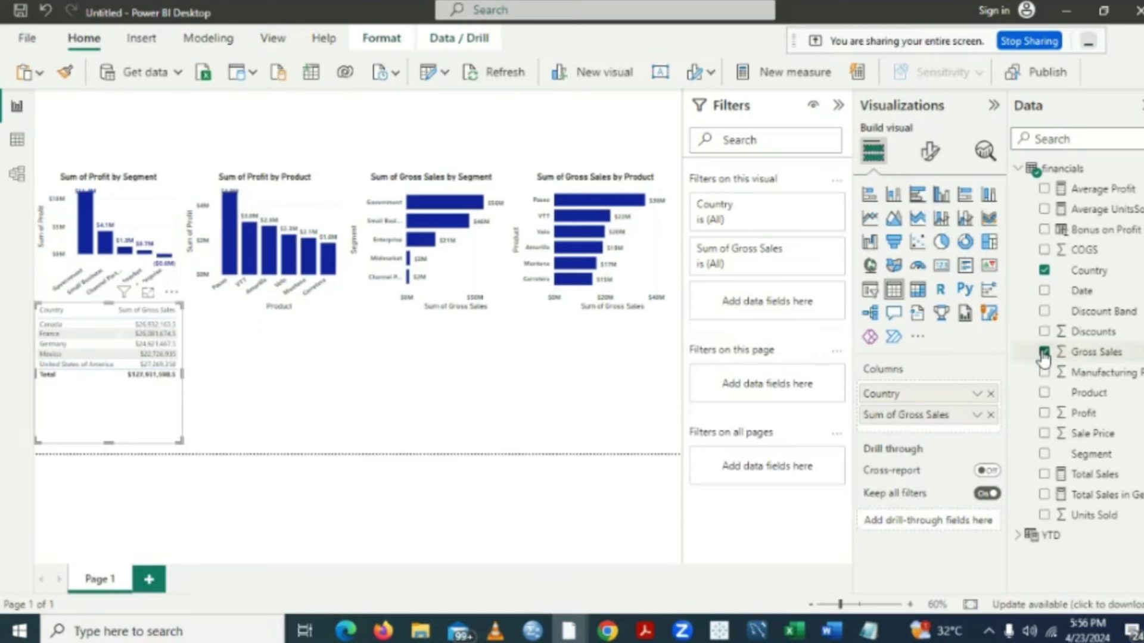
click(988, 243)
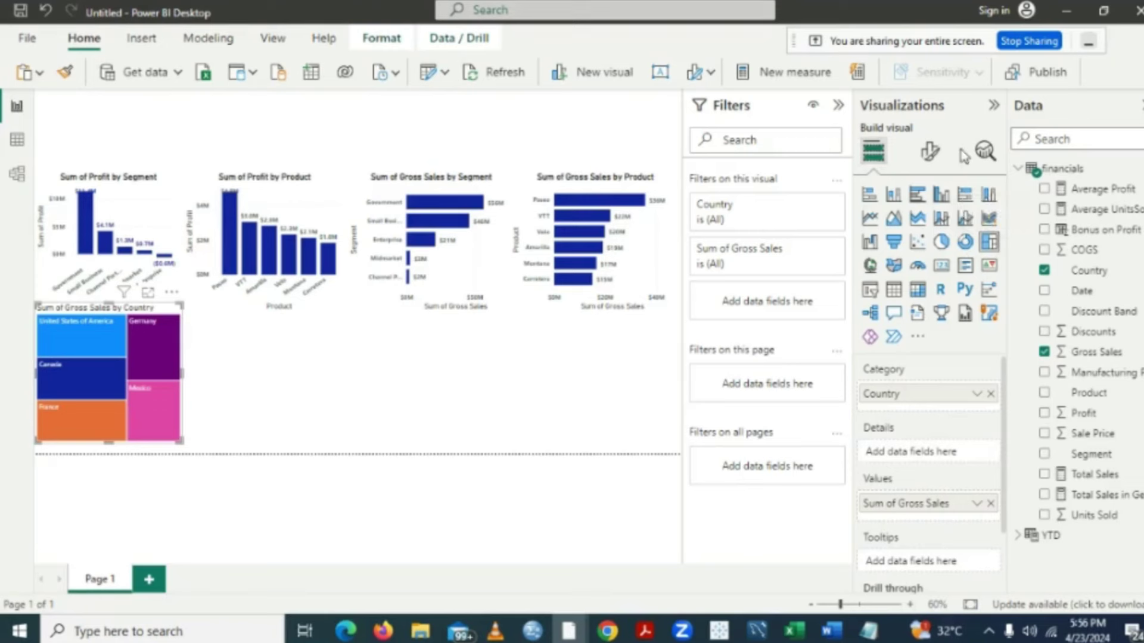
click(932, 149)
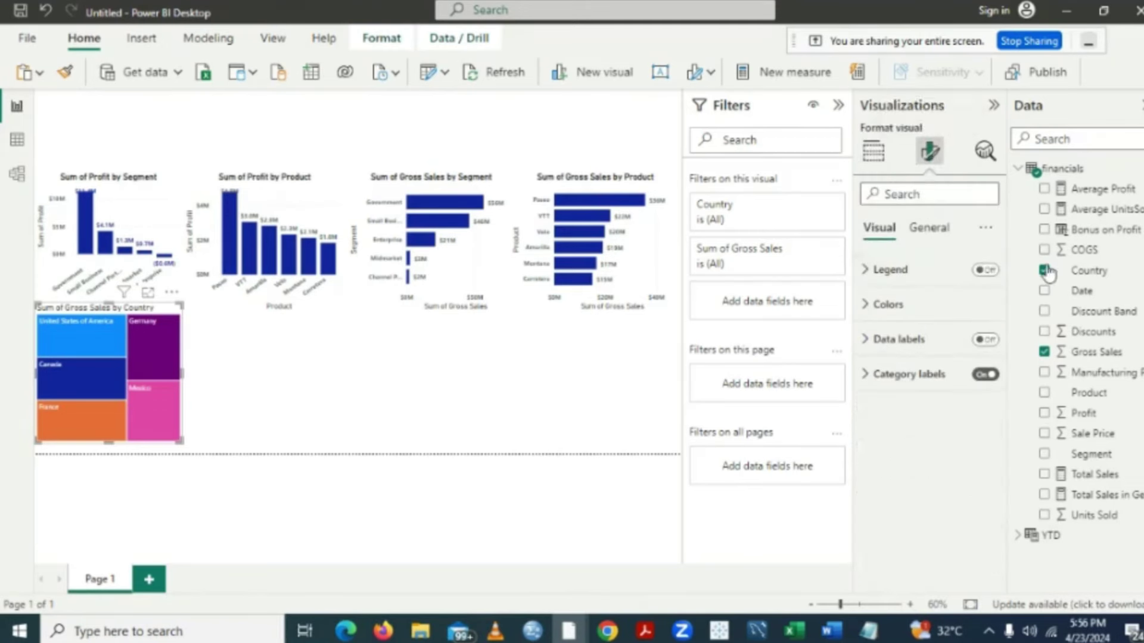
- Turn on the treemap's data labels and make them bold
click(986, 339)
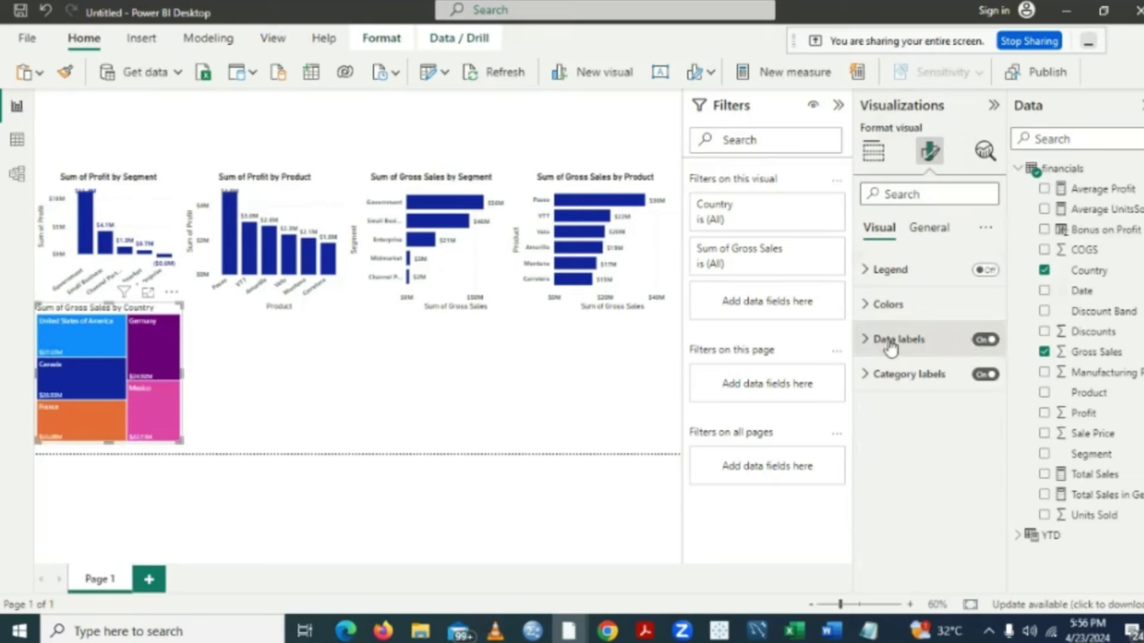
click(867, 339)
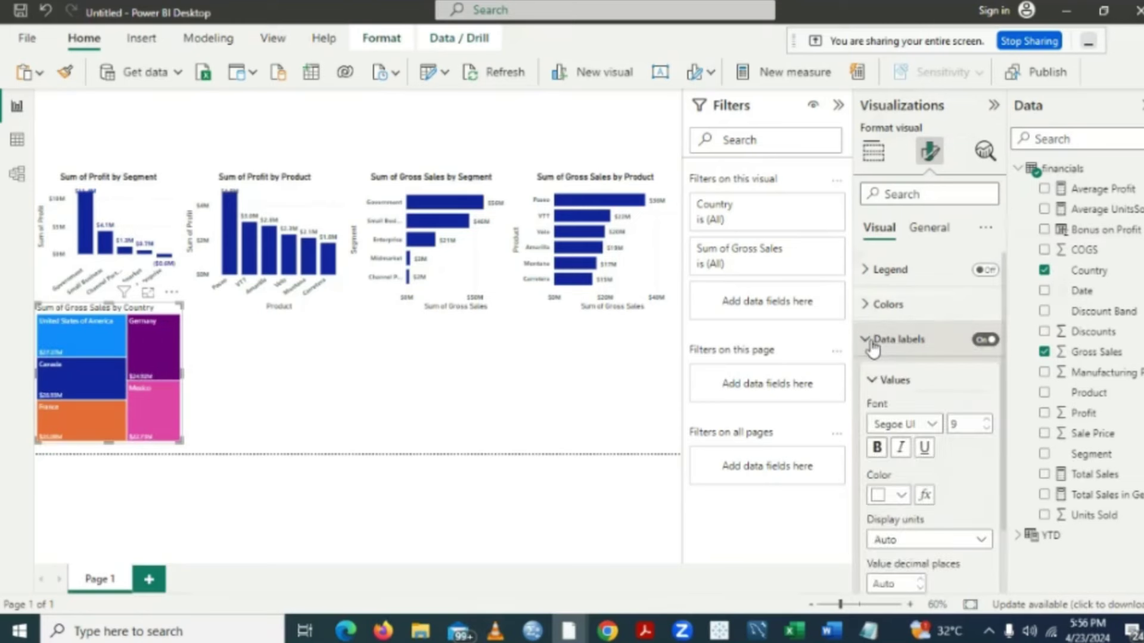
click(877, 448)
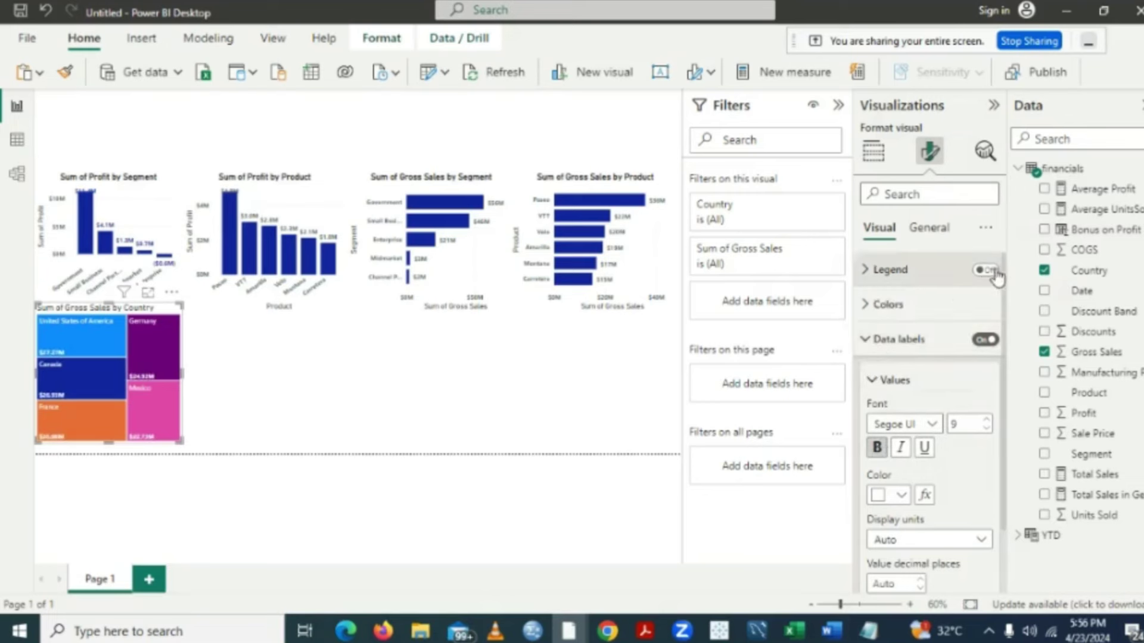
- Make the treemap title bold and centre-aligned
click(933, 230)
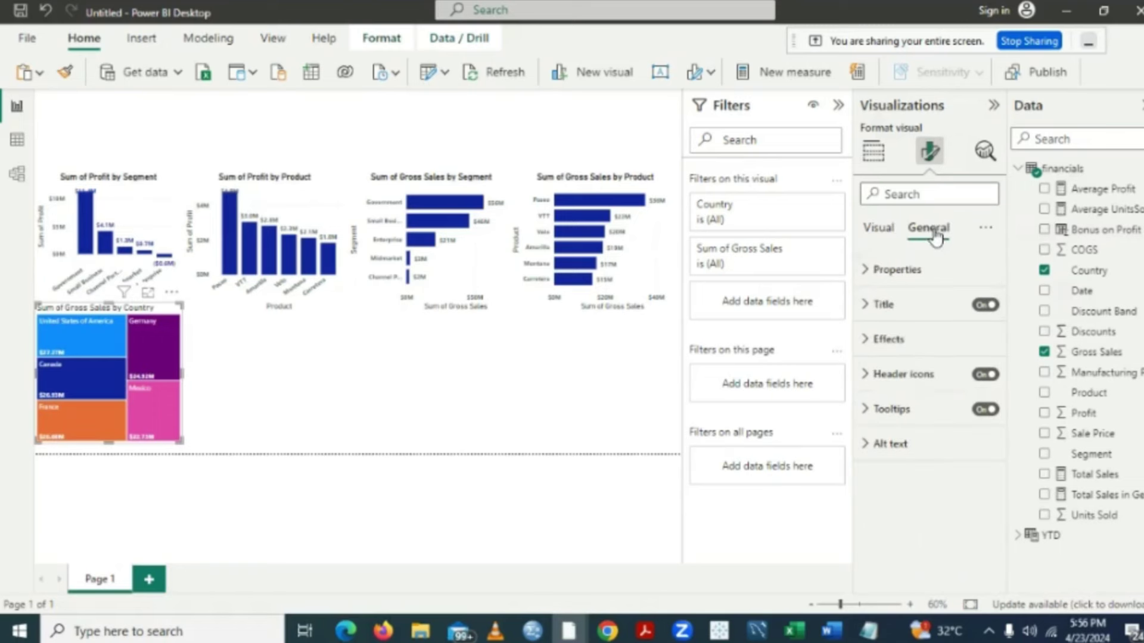
click(865, 304)
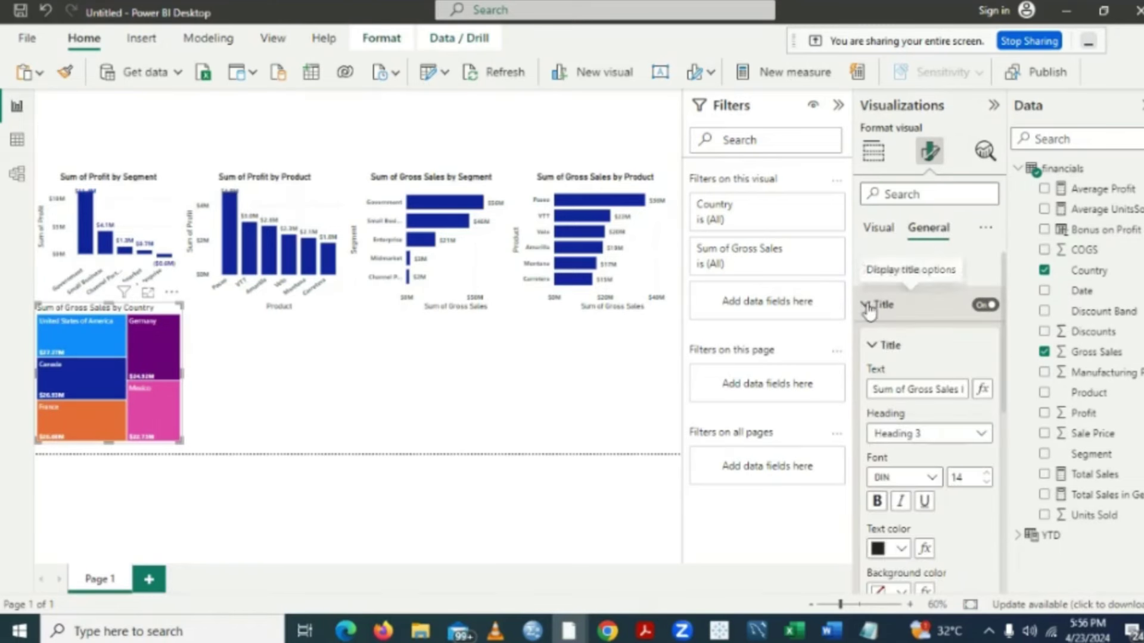
click(878, 503)
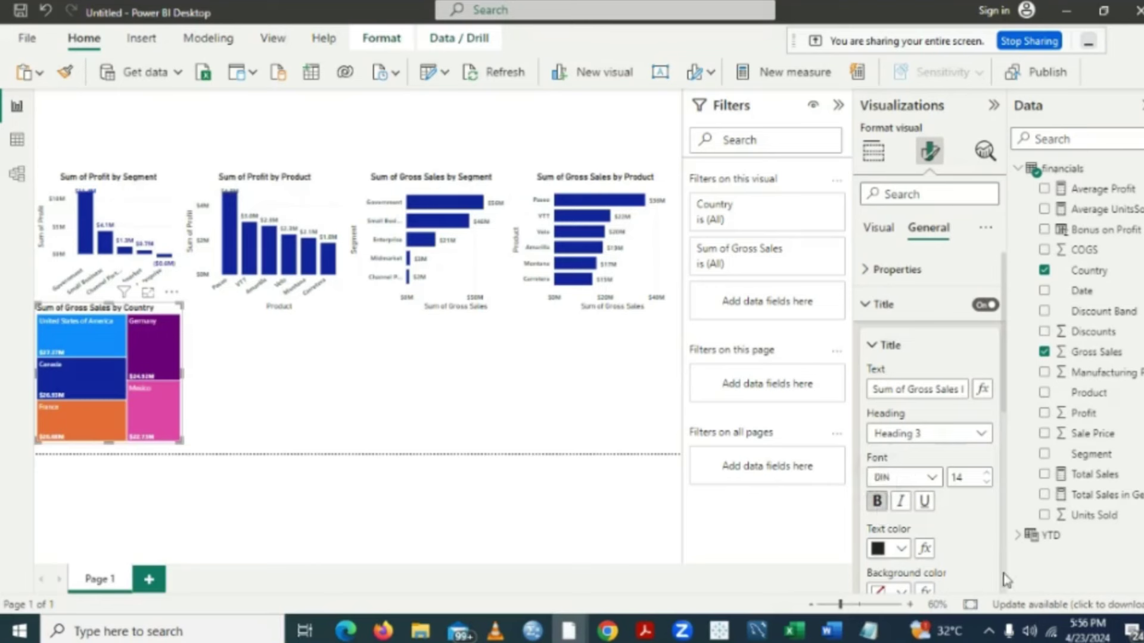
scroll(1006, 581, down, 4)
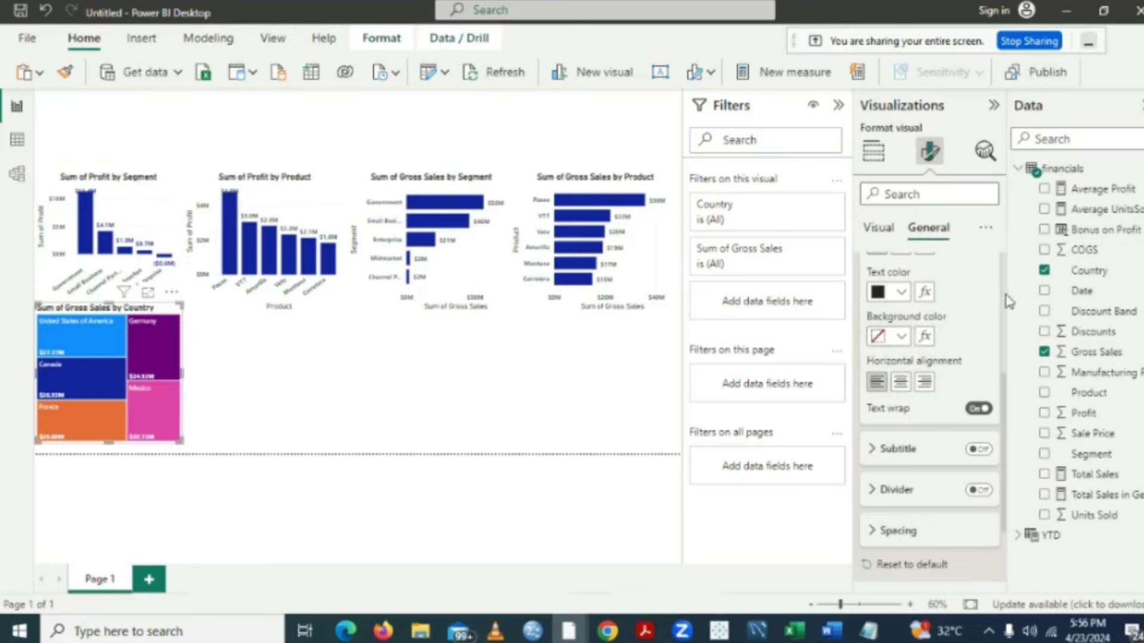
scroll(1009, 301, up, 5)
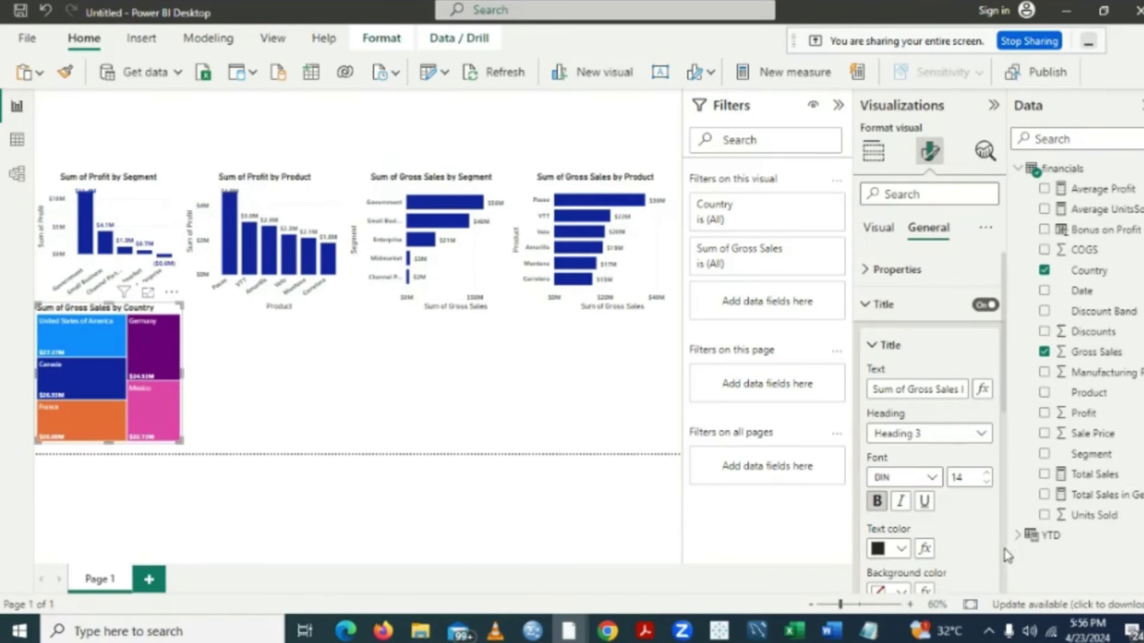
scroll(1004, 550, down, 4)
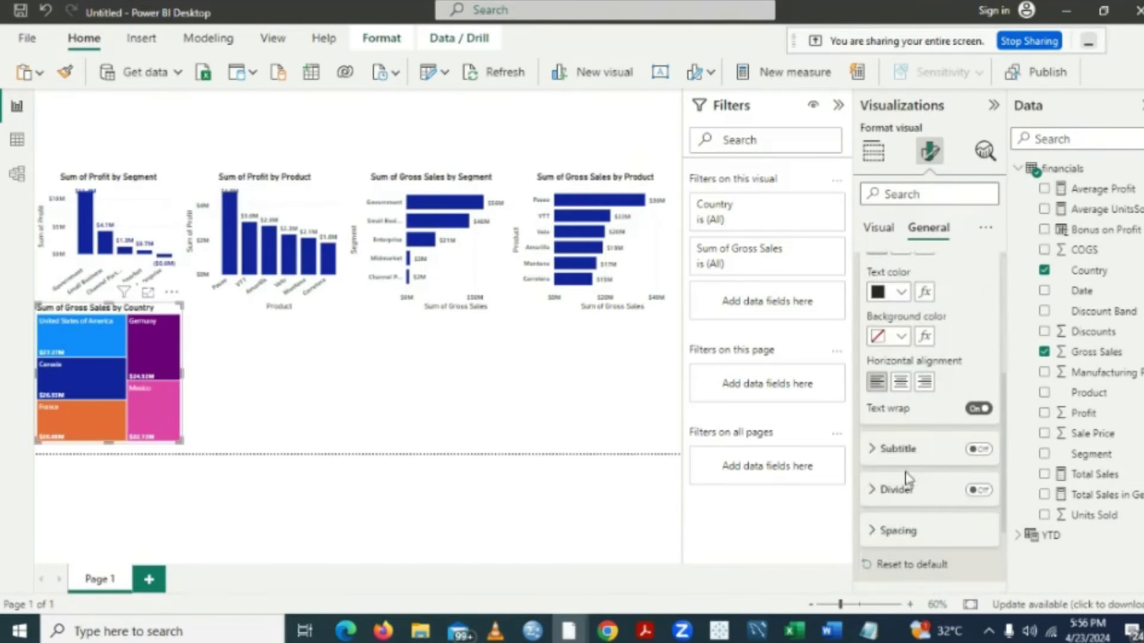
click(900, 390)
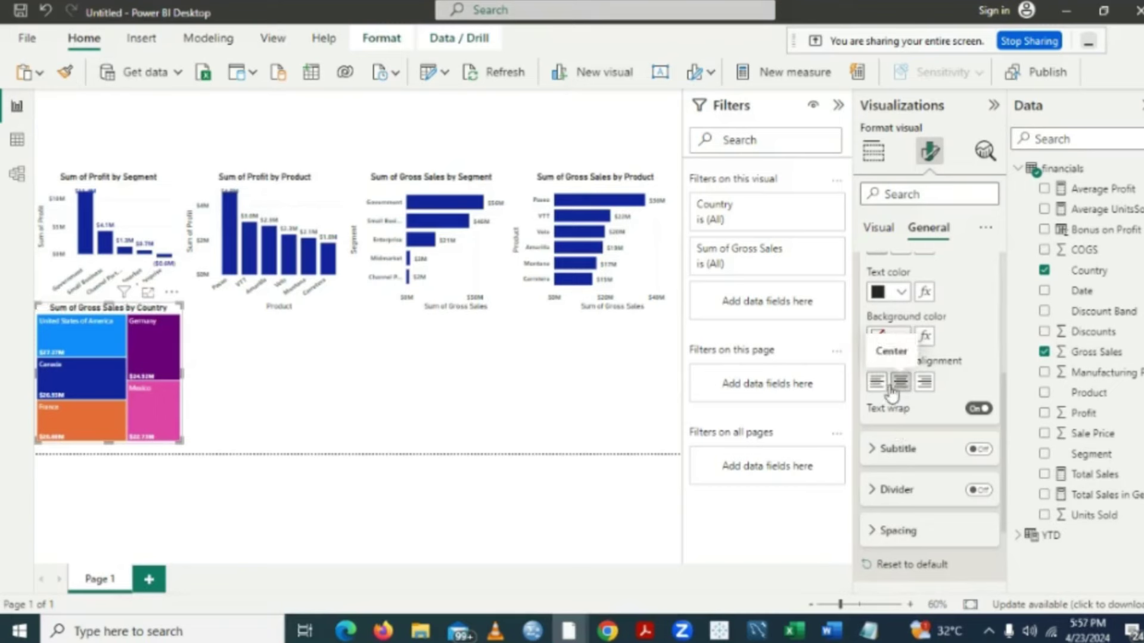
- Clear the Germany highlight and widen the treemap to the right
click(267, 378)
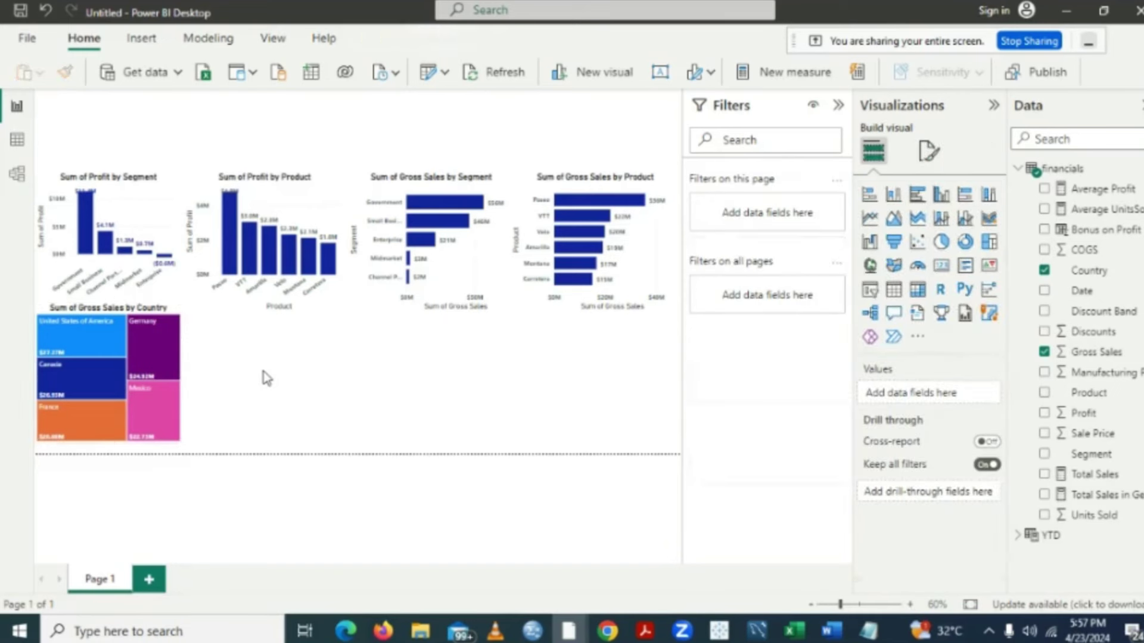
click(157, 344)
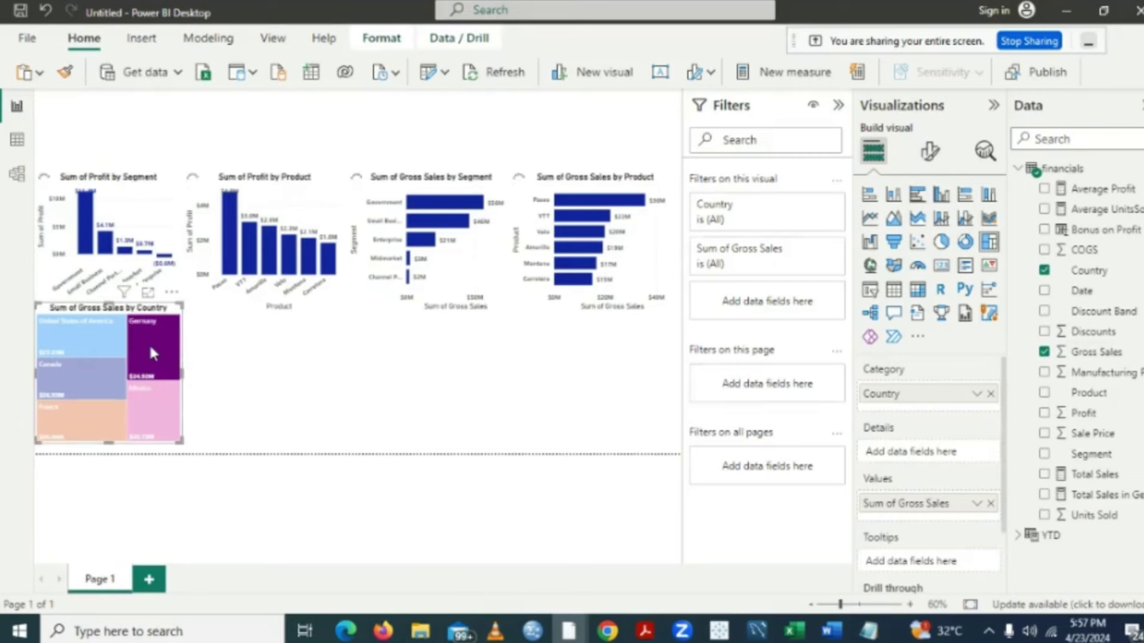
click(149, 343)
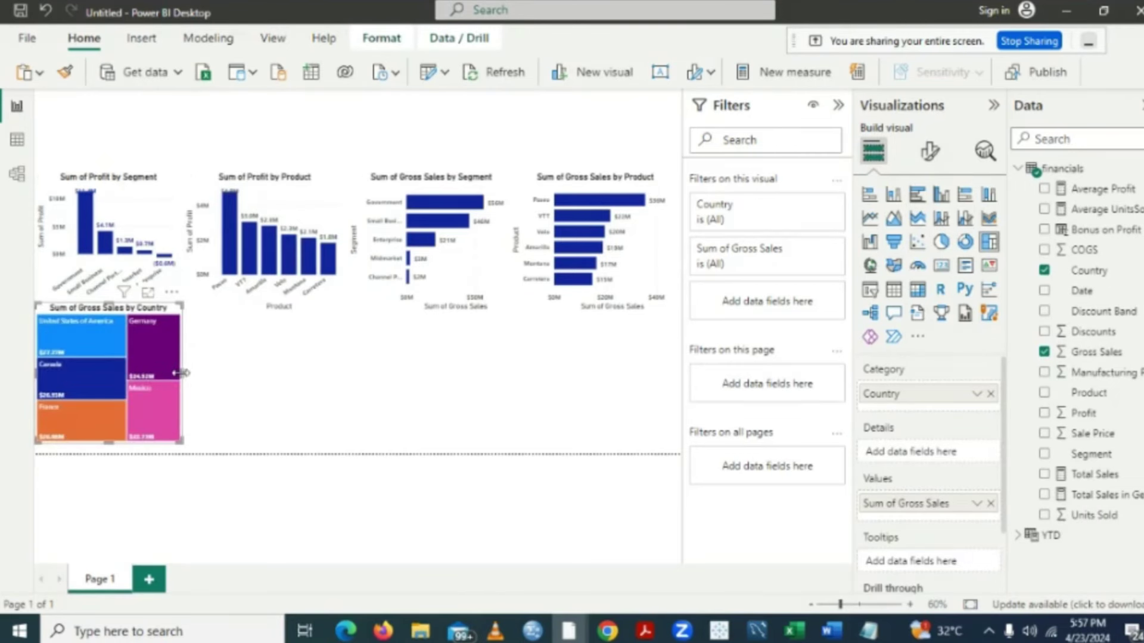
drag(181, 373, 222, 382)
click(342, 417)
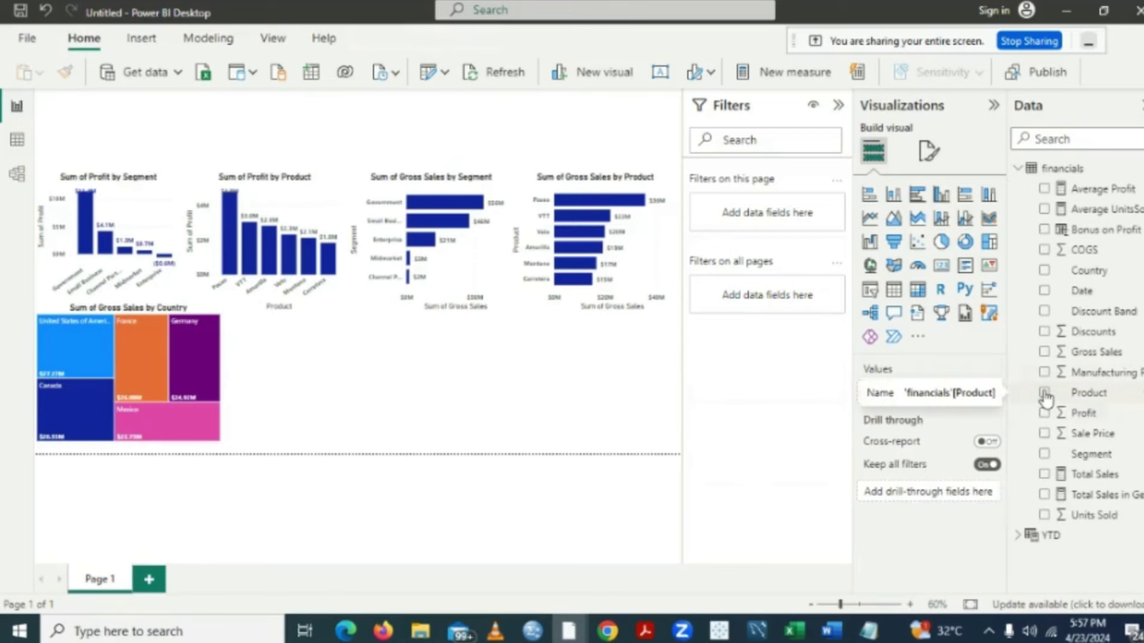
- Create a Sum of Discounts by Product donut chart next to the country treemap
click(1044, 394)
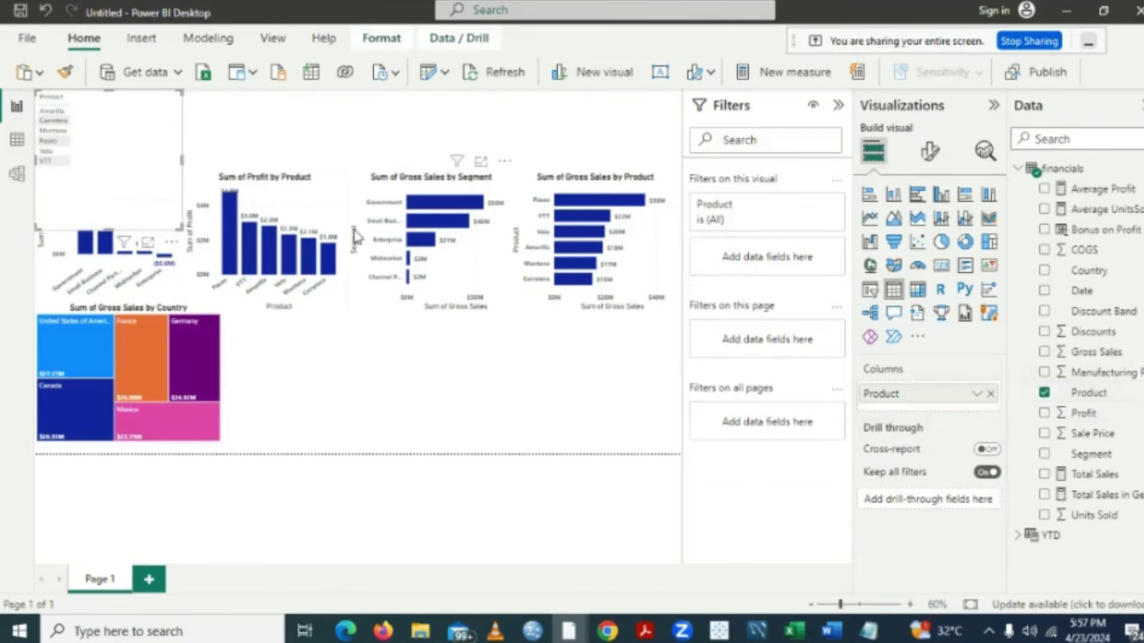
drag(215, 239, 288, 349)
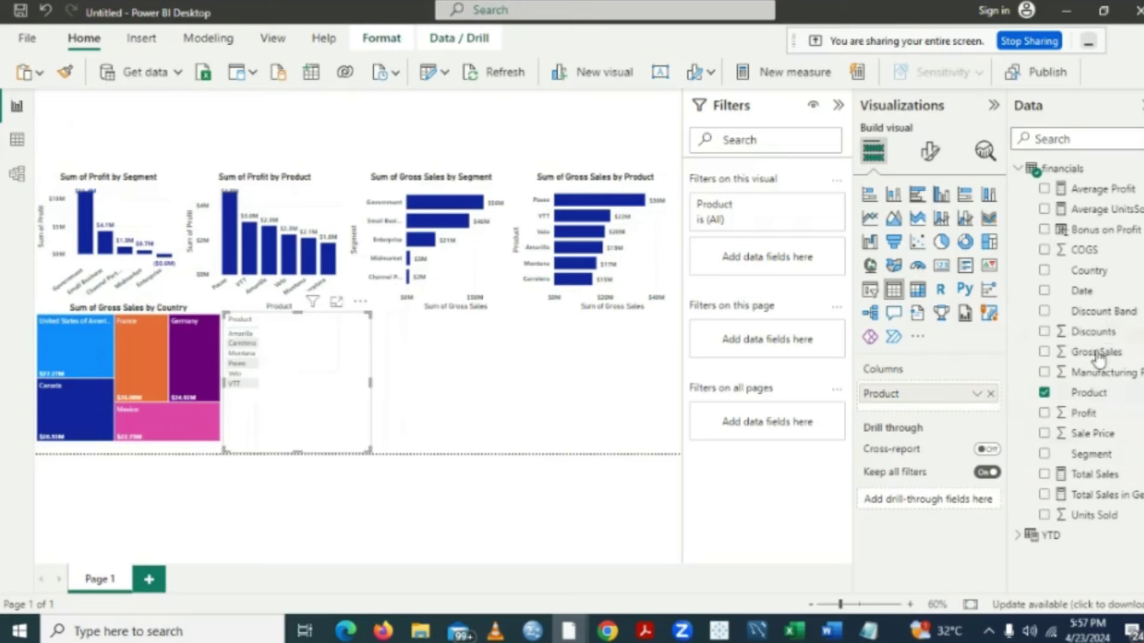
click(1044, 332)
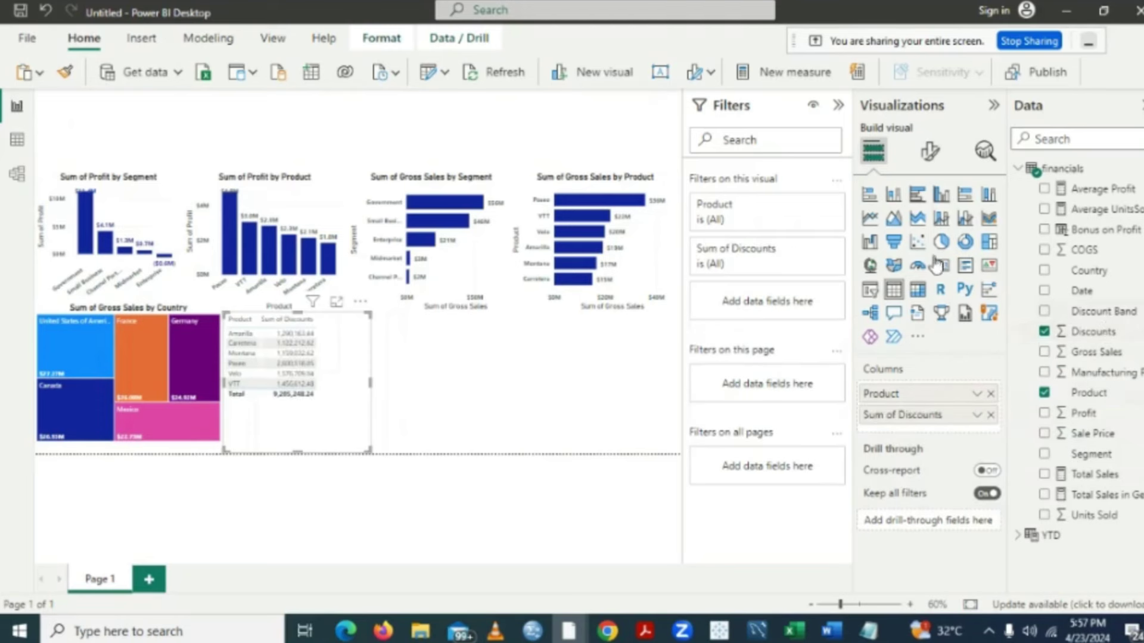
click(965, 243)
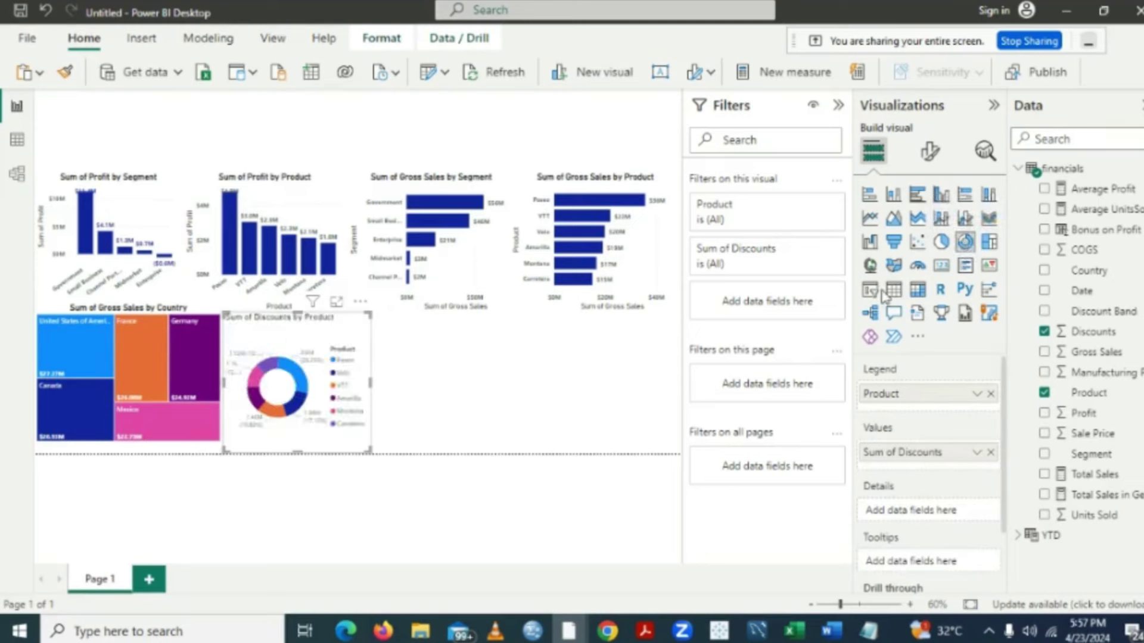
click(928, 154)
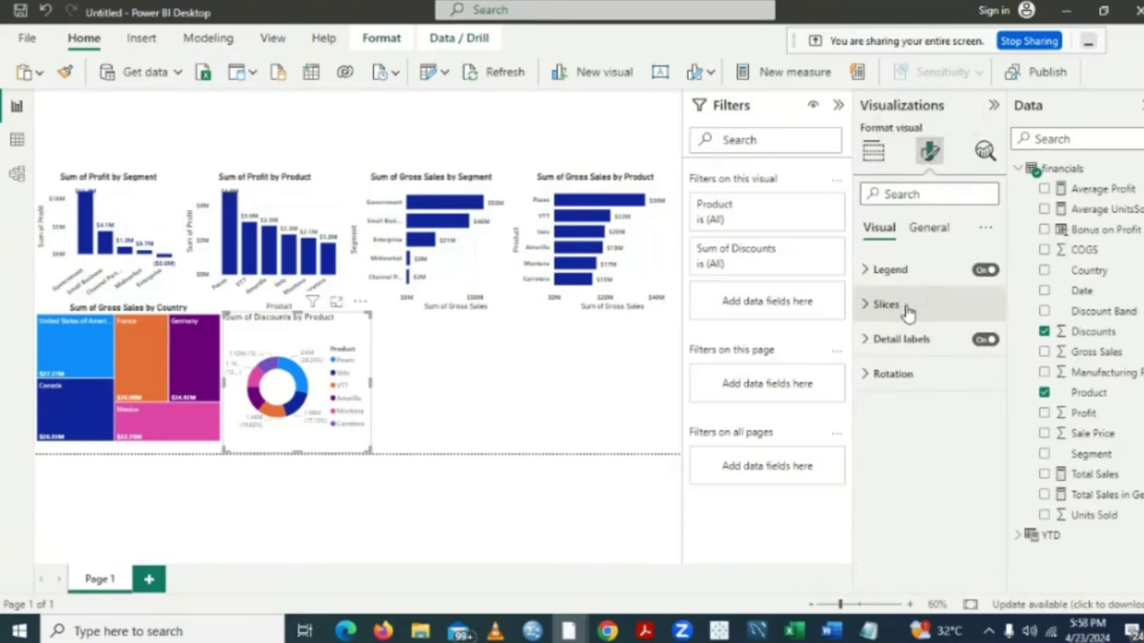
- Make the donut chart's title bold and centre-aligned
click(938, 232)
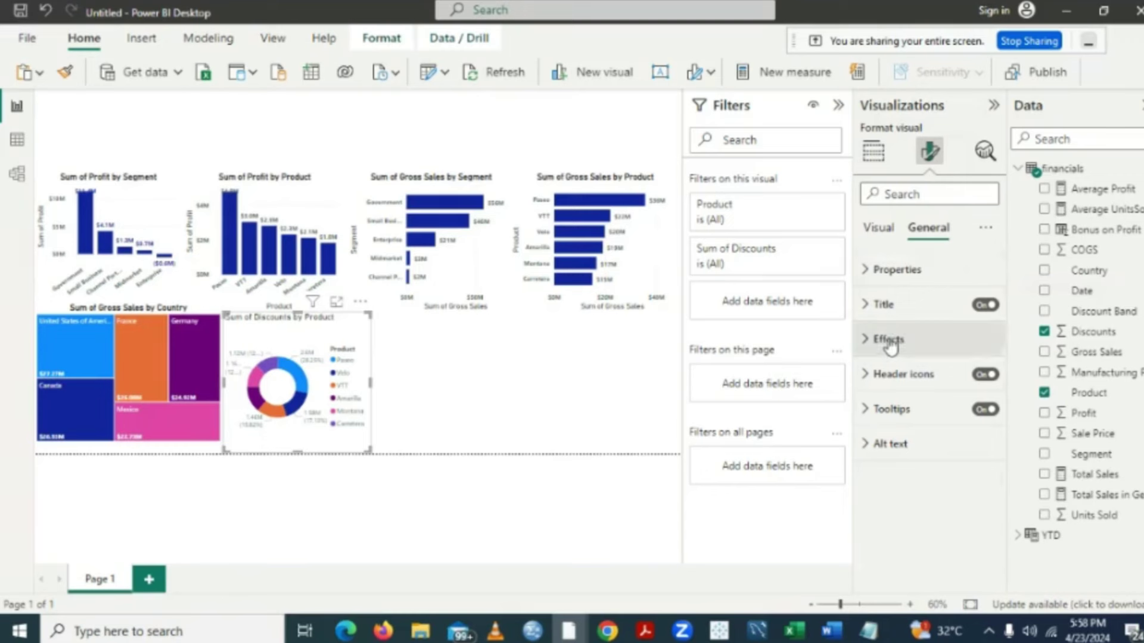
click(868, 305)
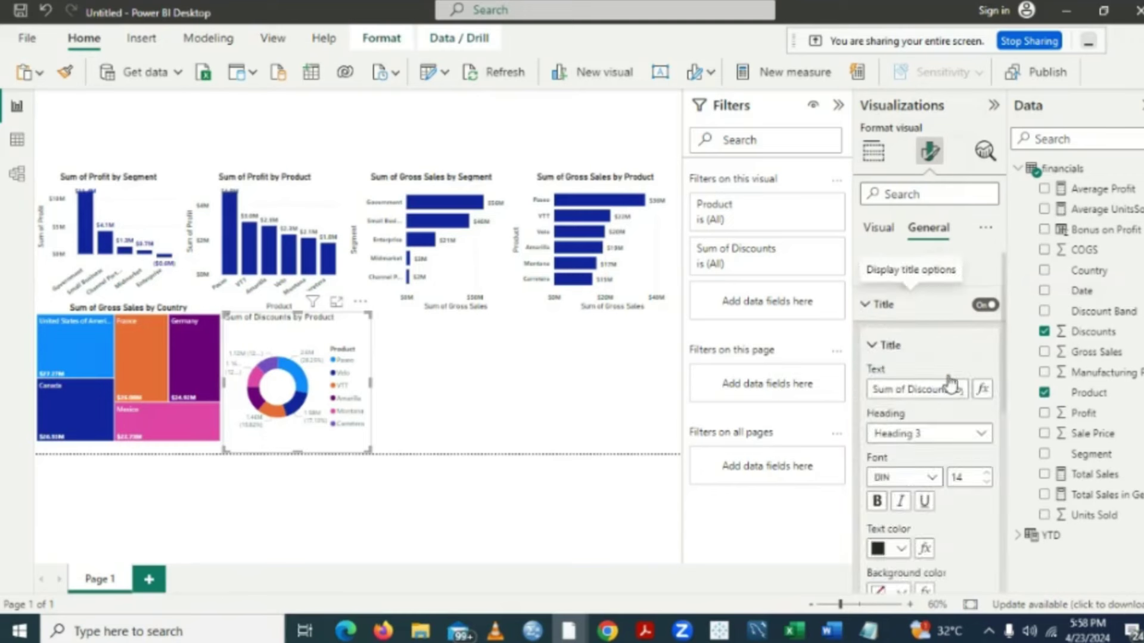
click(877, 502)
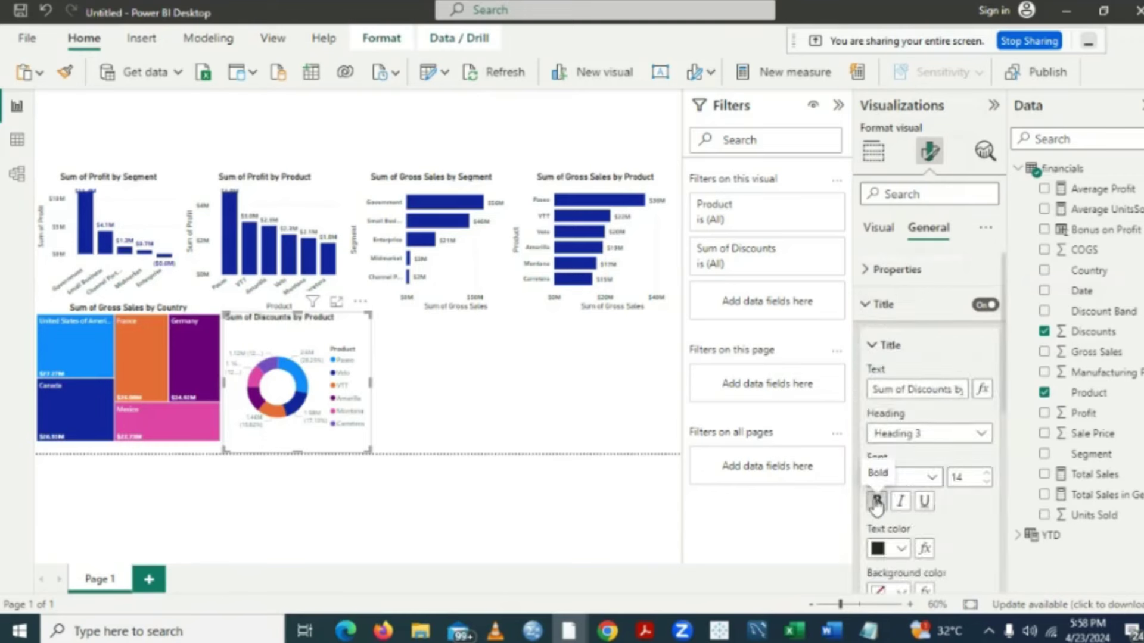
scroll(1005, 567, down, 4)
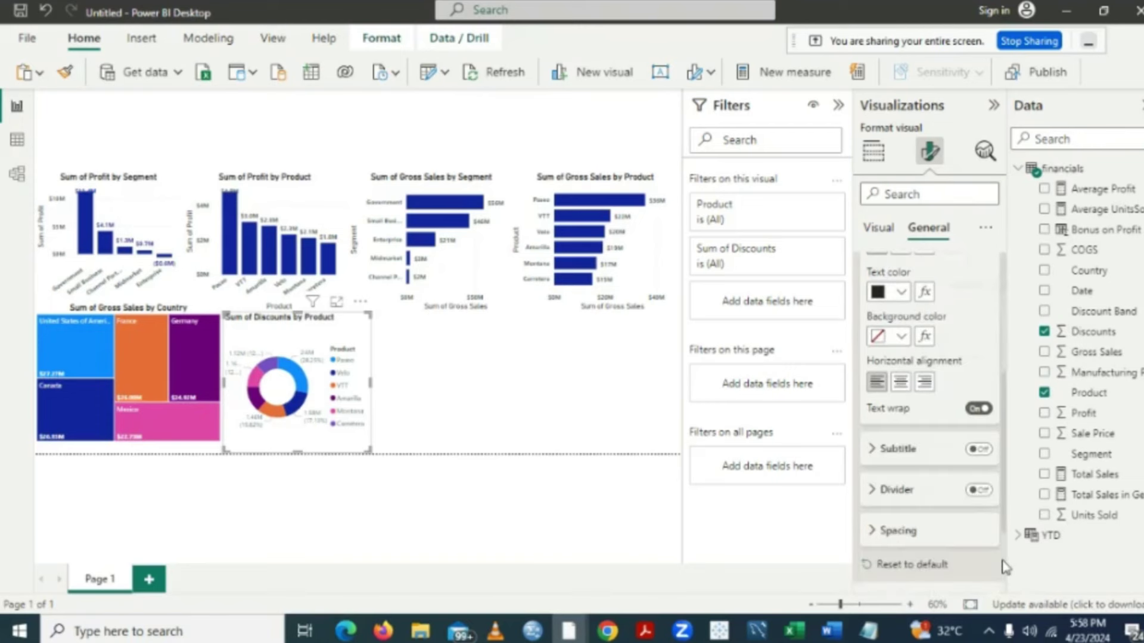
click(901, 382)
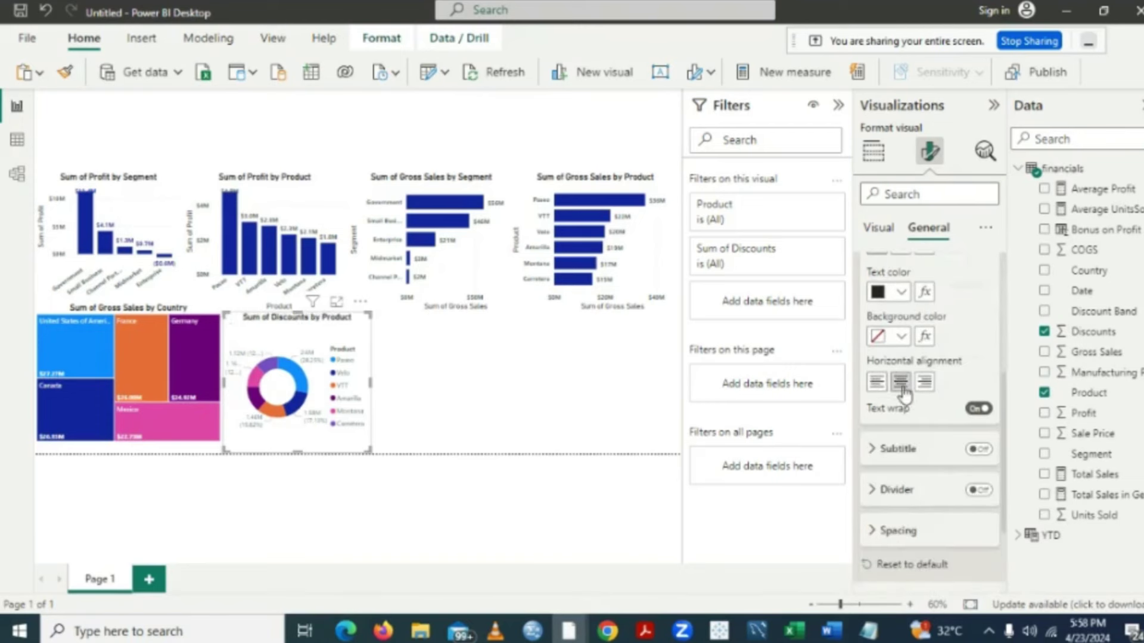
- Set the donut's detail label values to bold
click(880, 228)
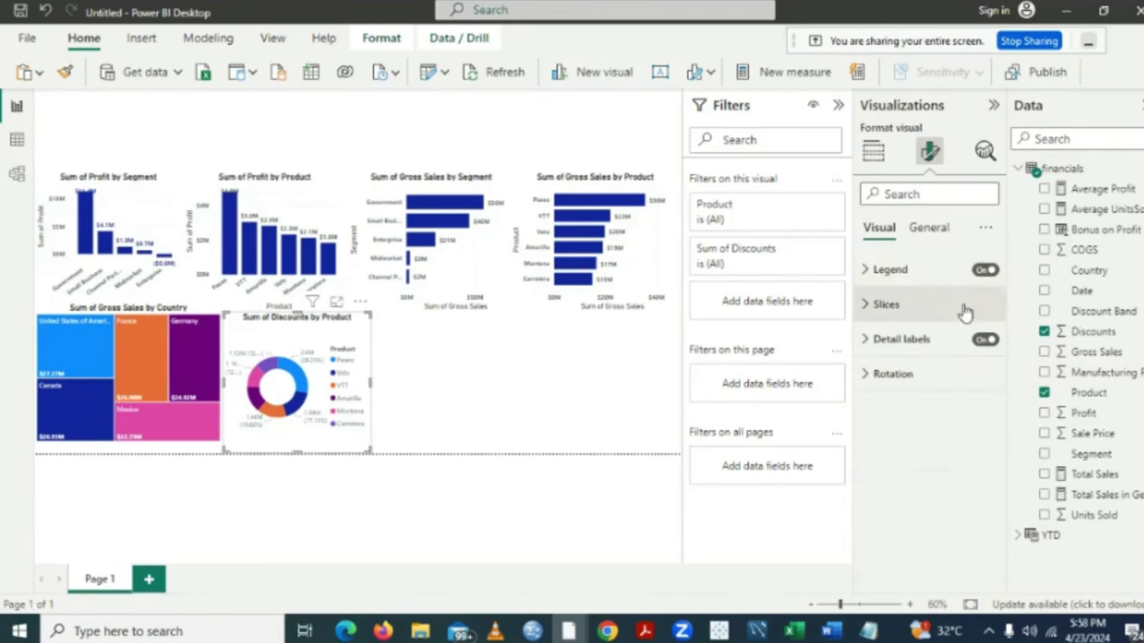
click(867, 340)
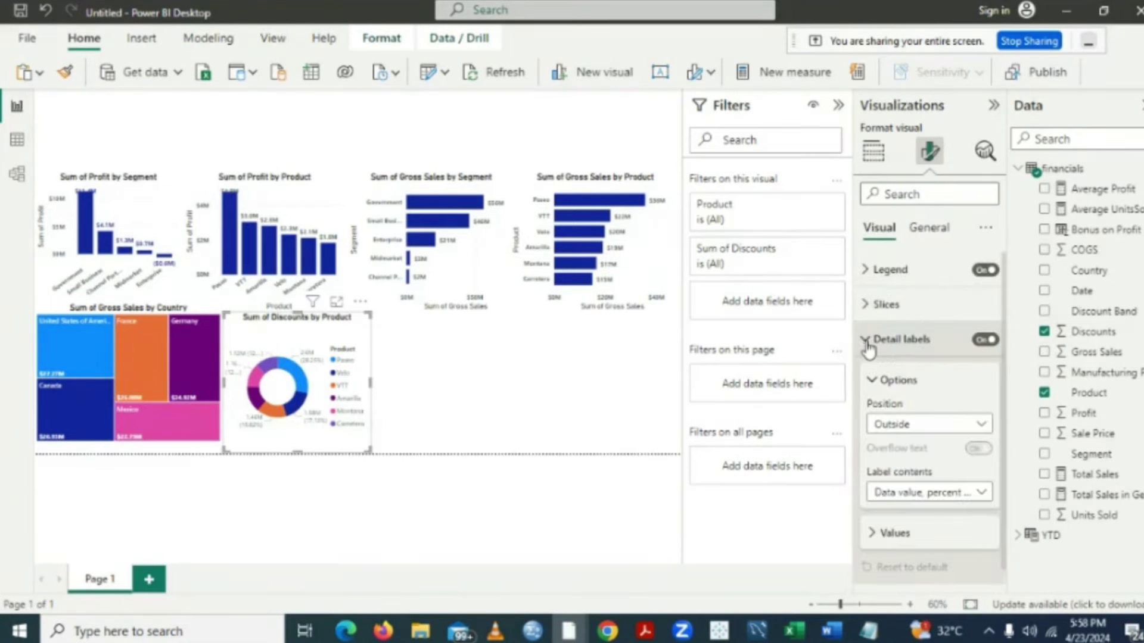
click(874, 541)
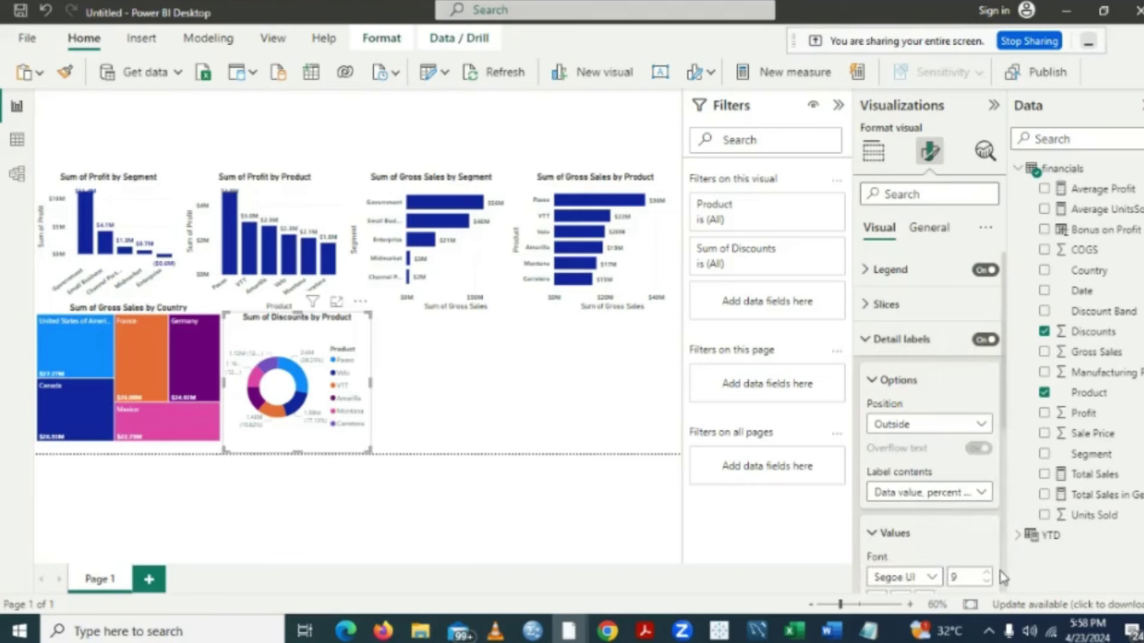
scroll(1006, 576, down, 4)
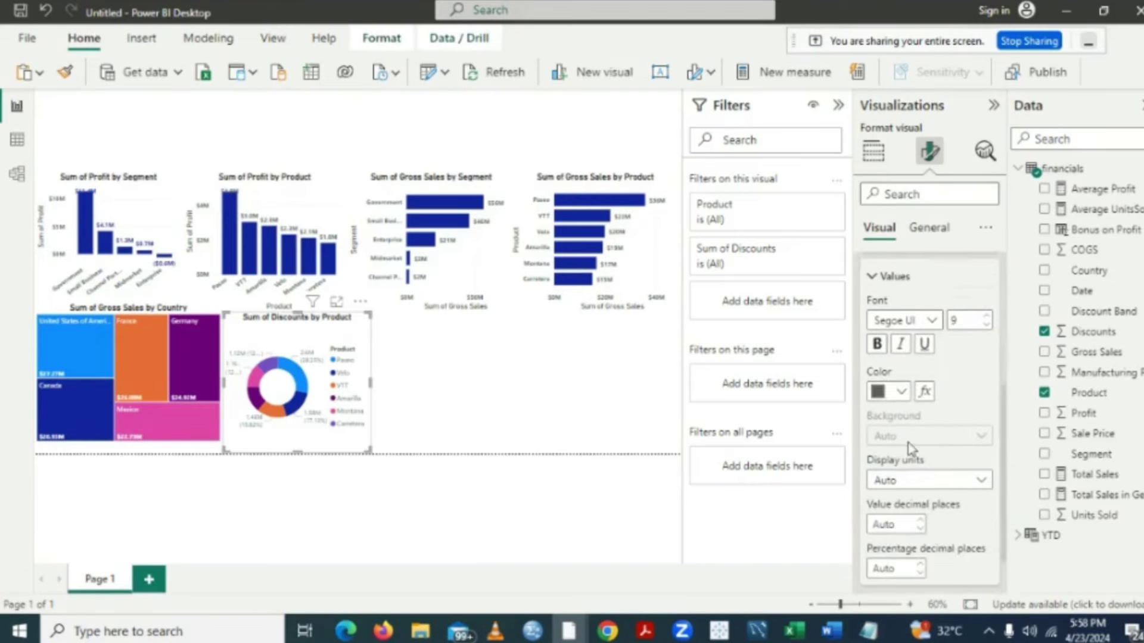
click(877, 346)
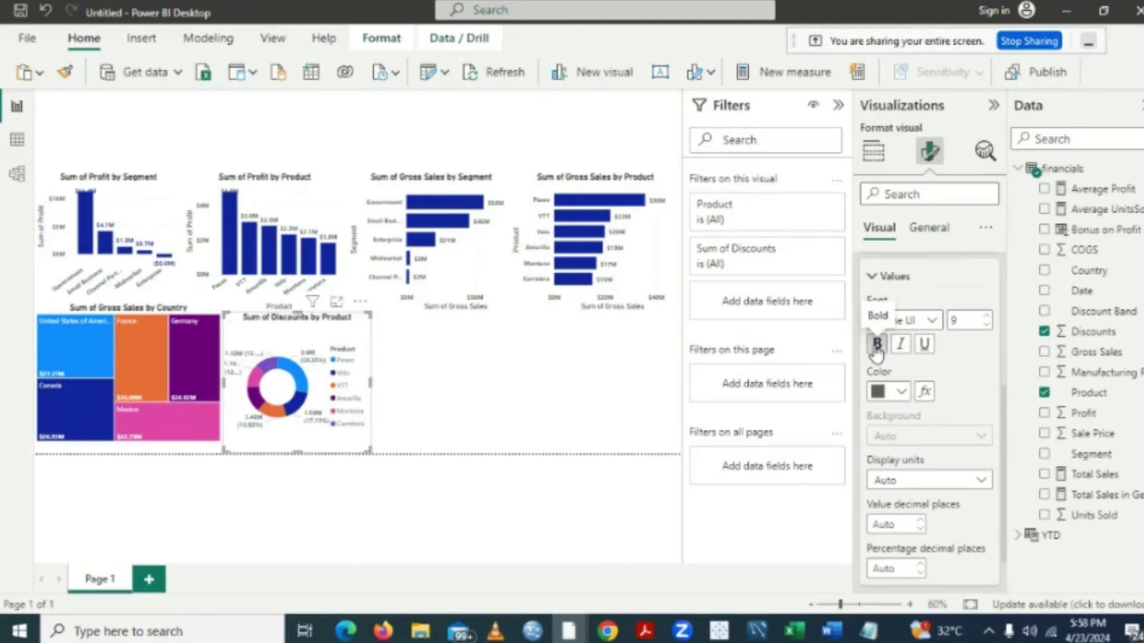
click(877, 346)
click(875, 347)
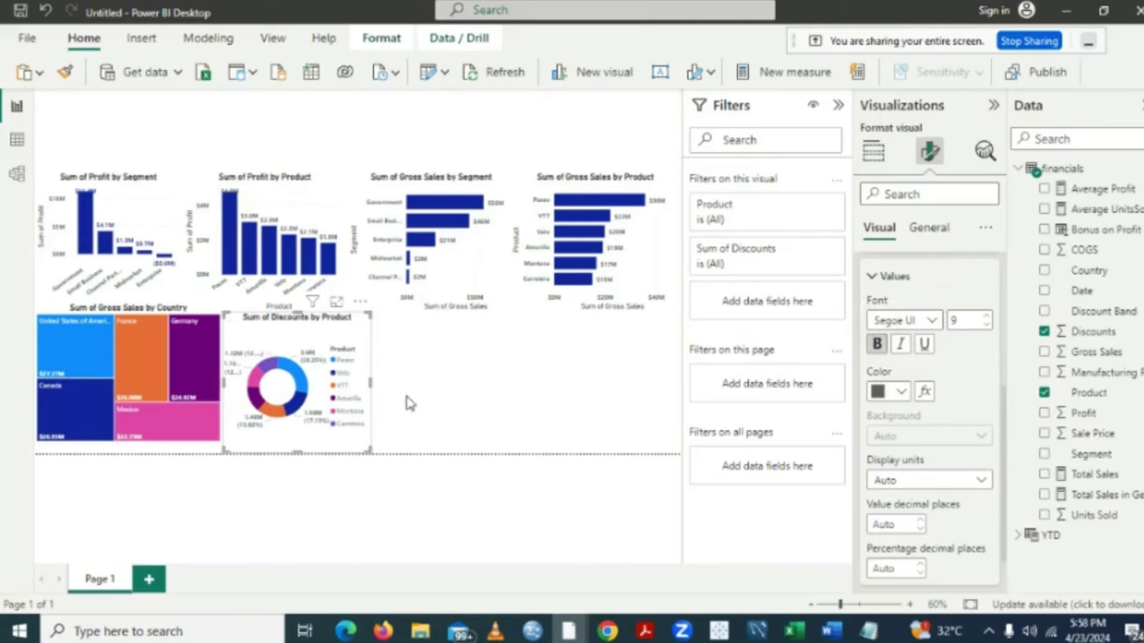
click(410, 404)
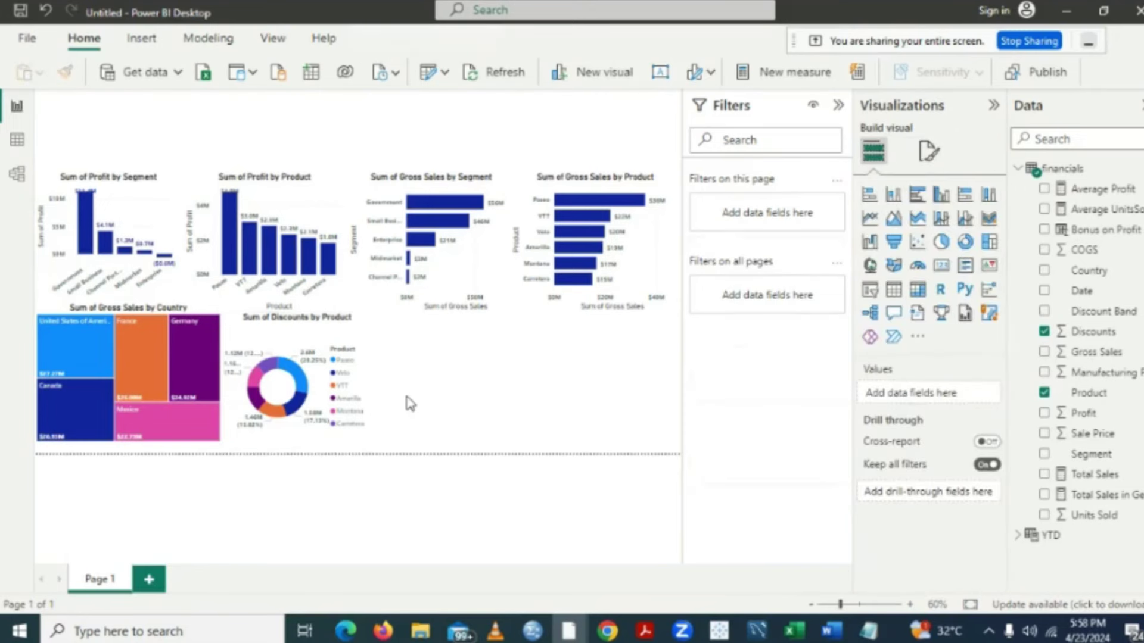
- Widen the discounts donut to the right and lower its top edge
click(329, 335)
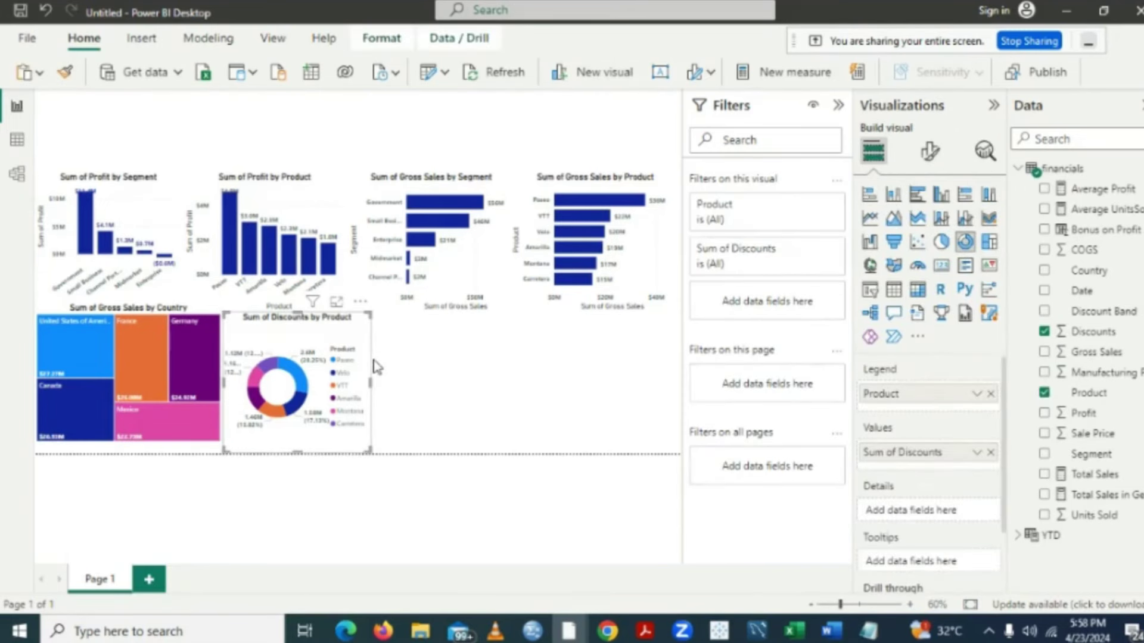
drag(371, 380, 391, 387)
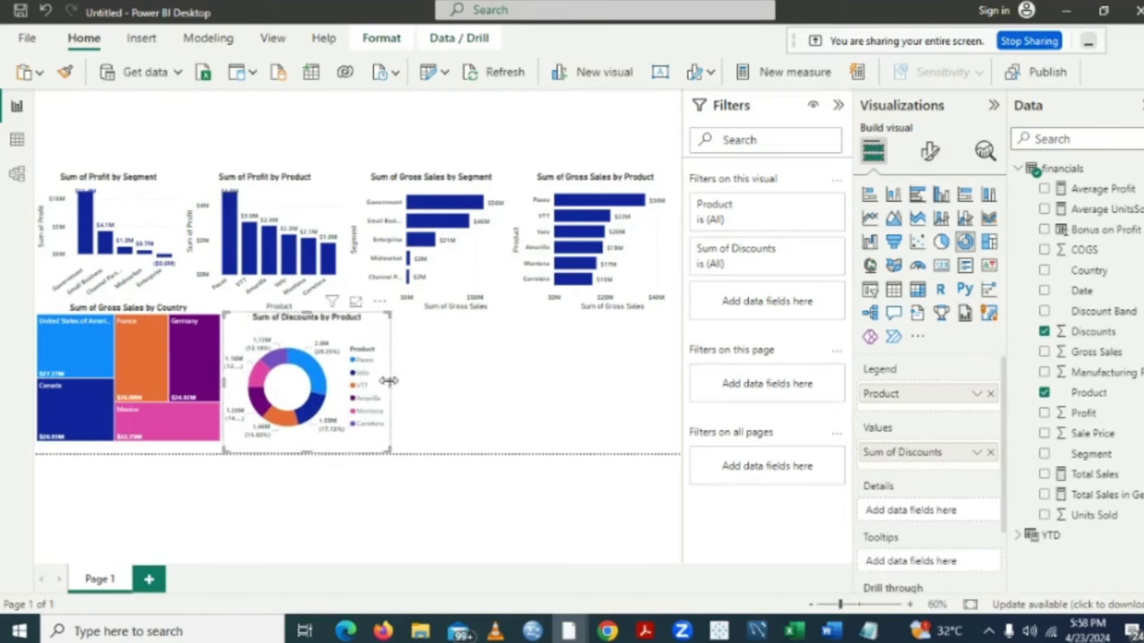
click(448, 356)
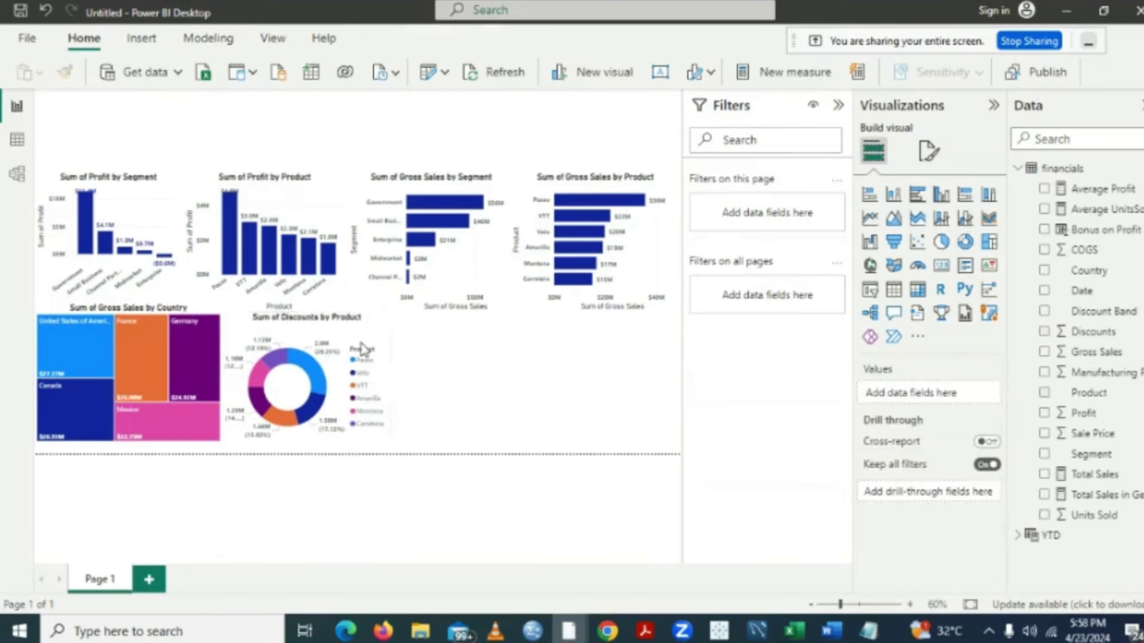
click(305, 315)
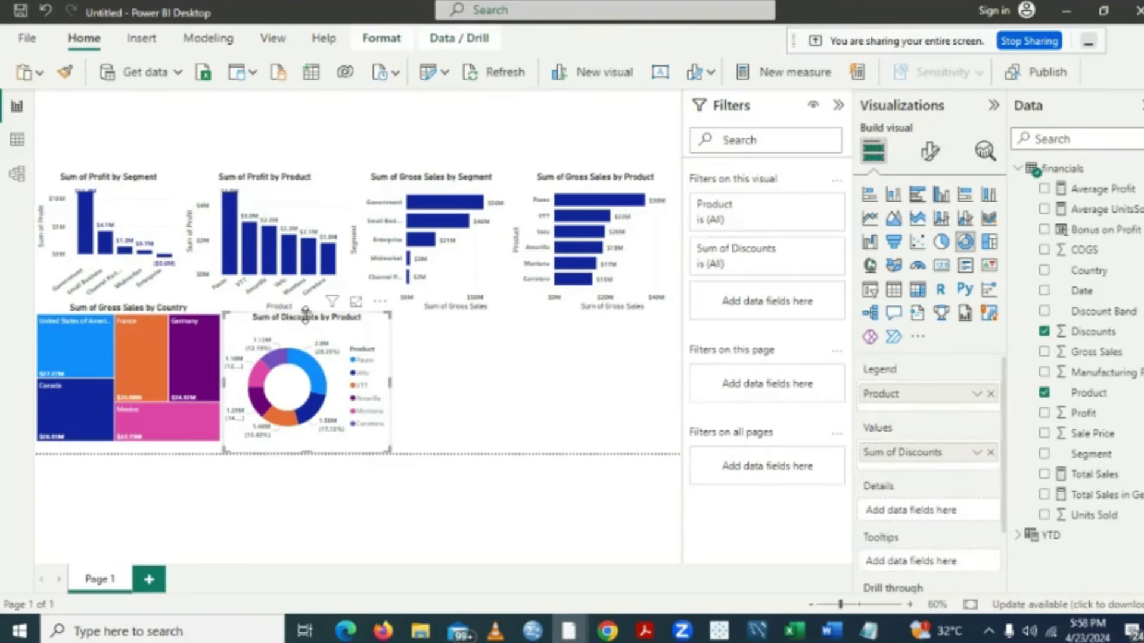
drag(305, 312, 308, 332)
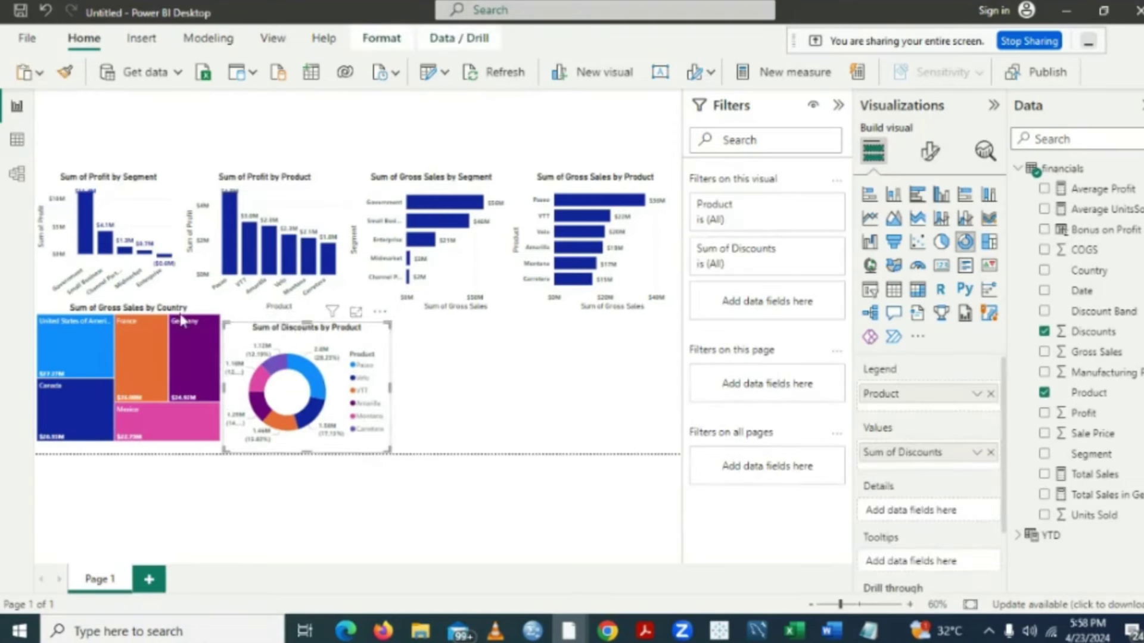
- Stretch the country treemap down to the page's bottom edge
click(158, 316)
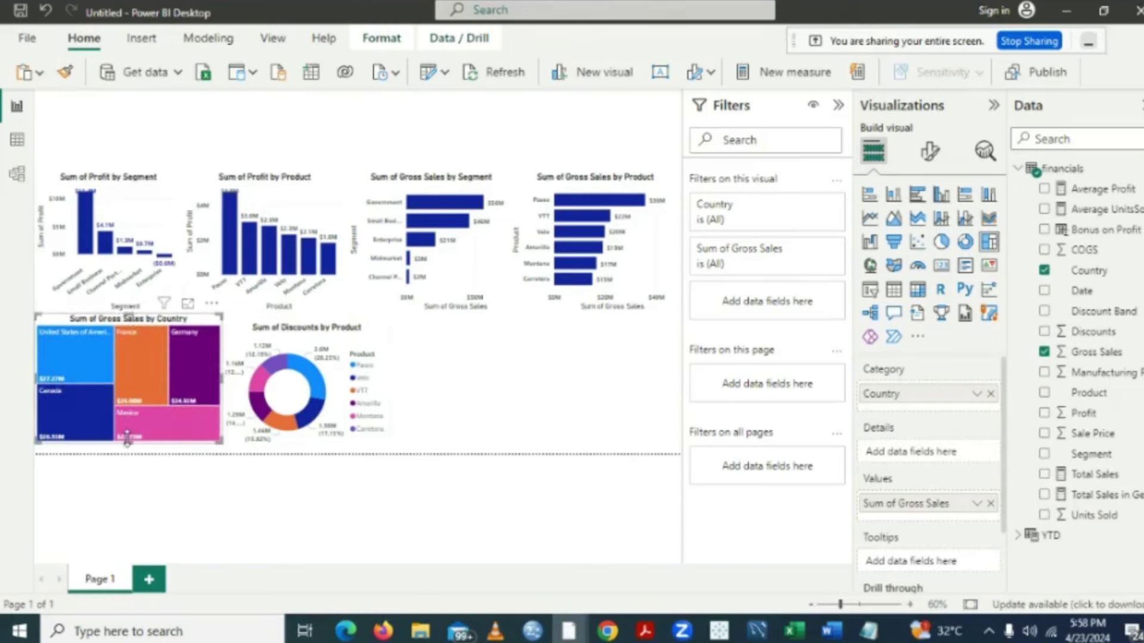
drag(127, 439, 131, 456)
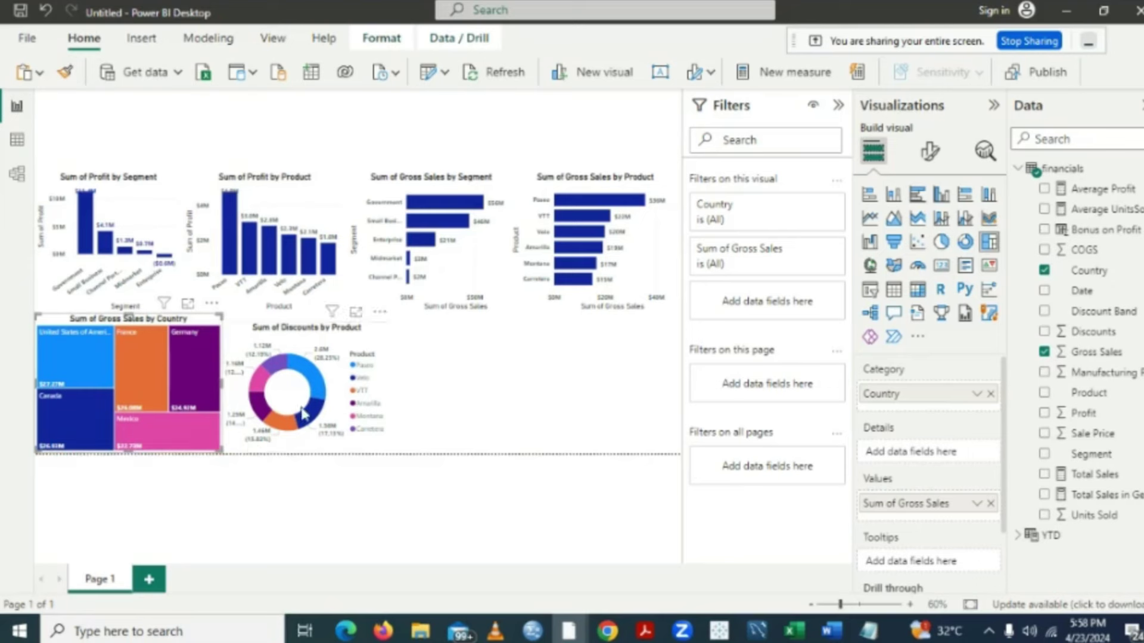
click(359, 340)
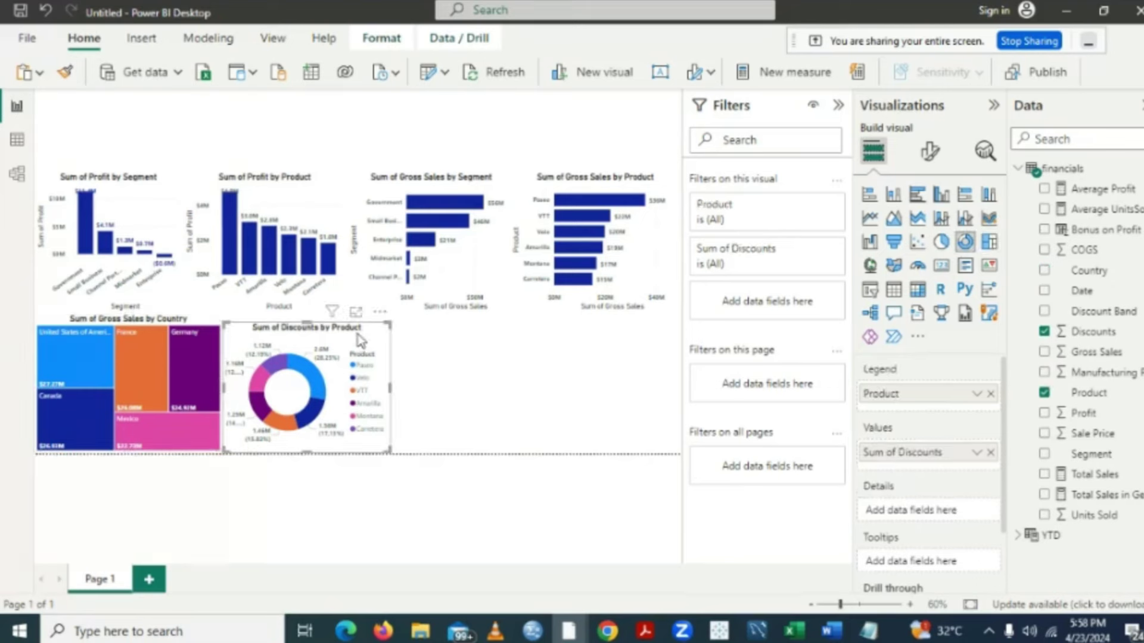
click(513, 381)
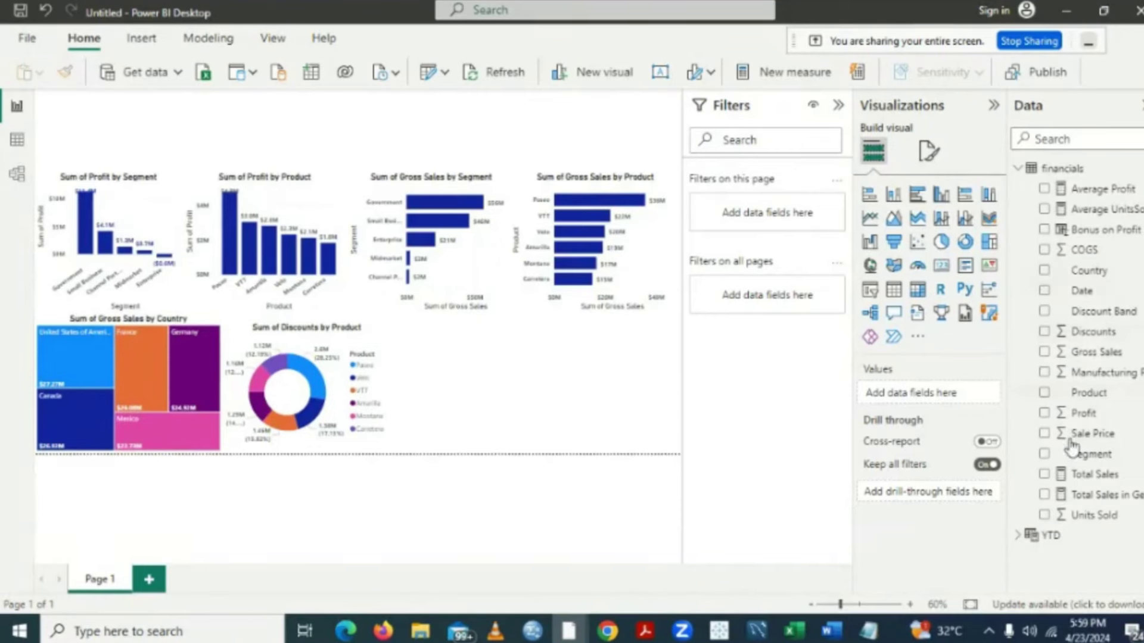
- Create a Sum of Bonus on Profit by Product line chart right of the donut
click(1044, 392)
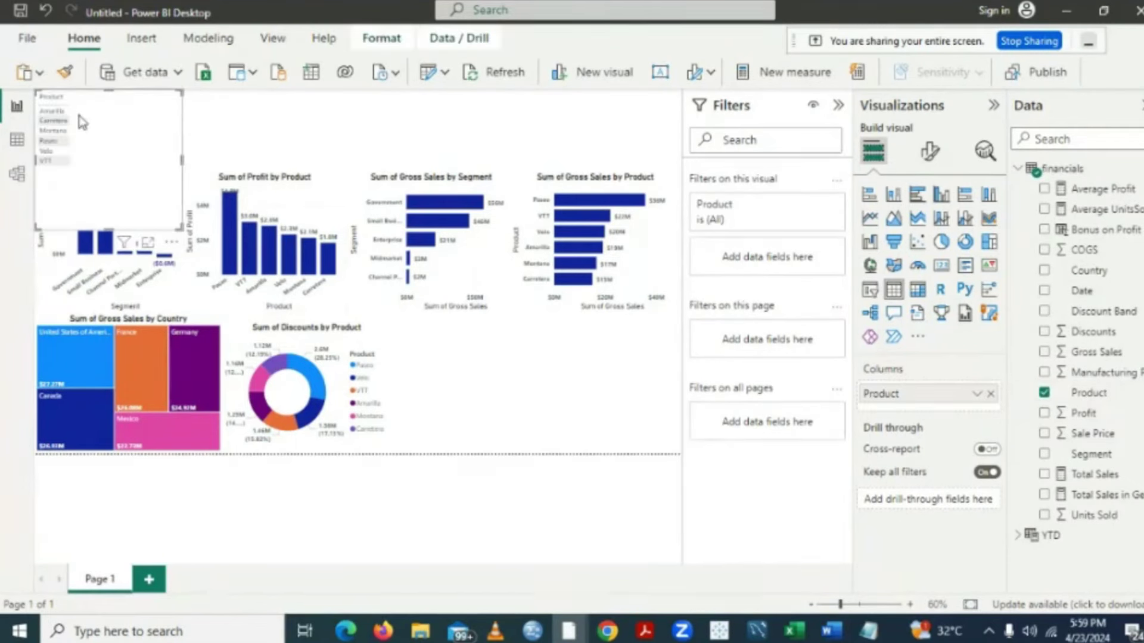
drag(76, 109, 440, 356)
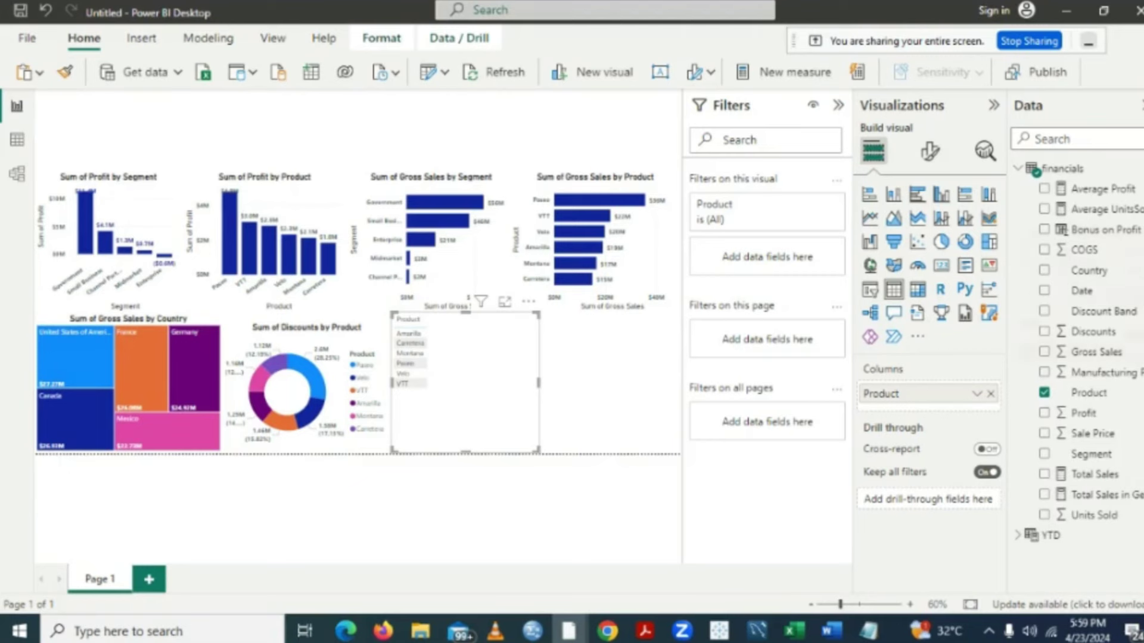
click(1046, 232)
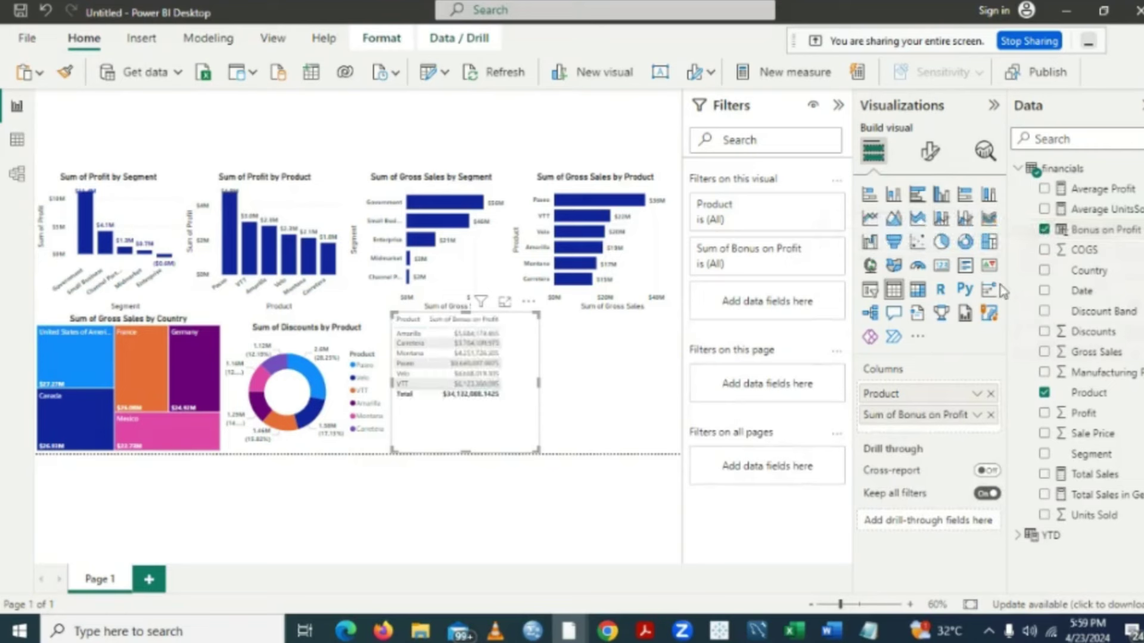
click(869, 219)
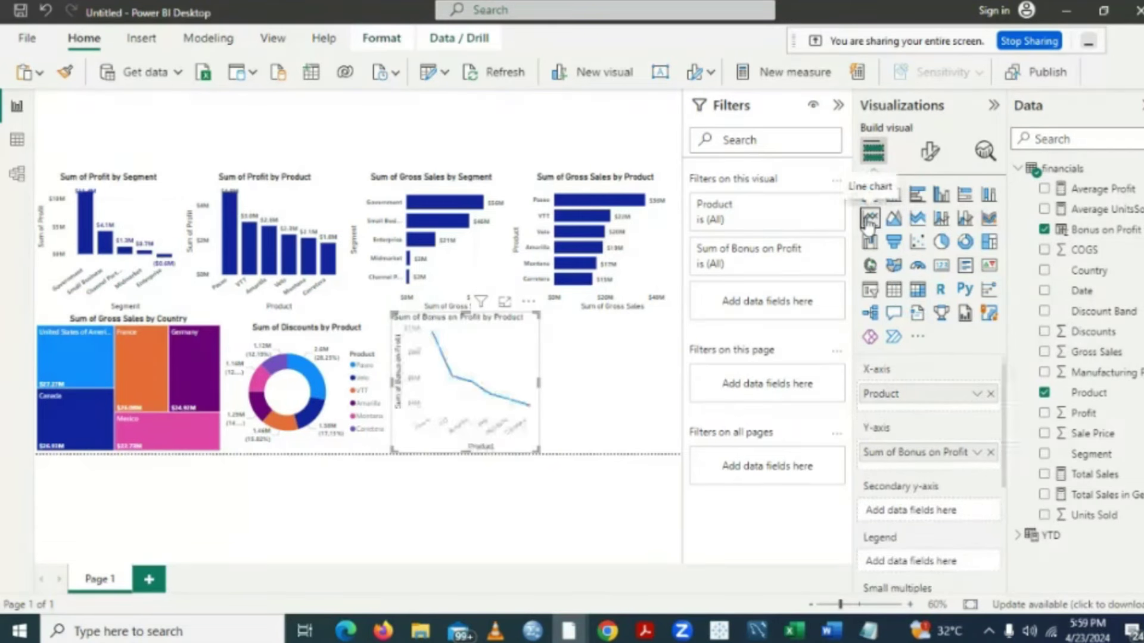
click(585, 407)
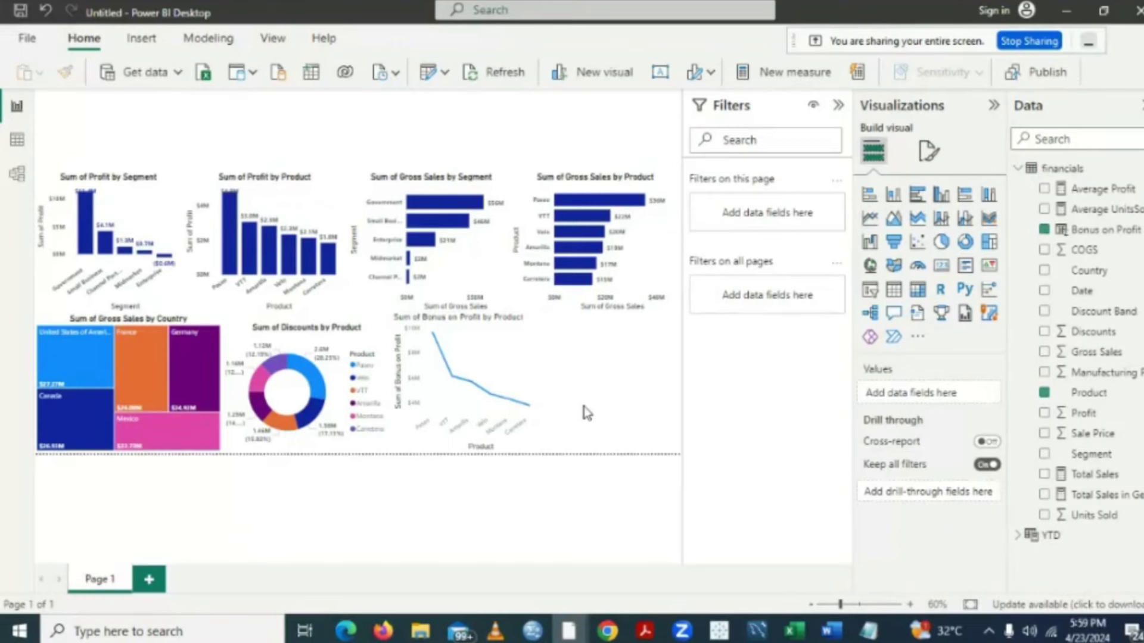
- Narrow the country treemap and shift the discounts donut left beside it
click(213, 344)
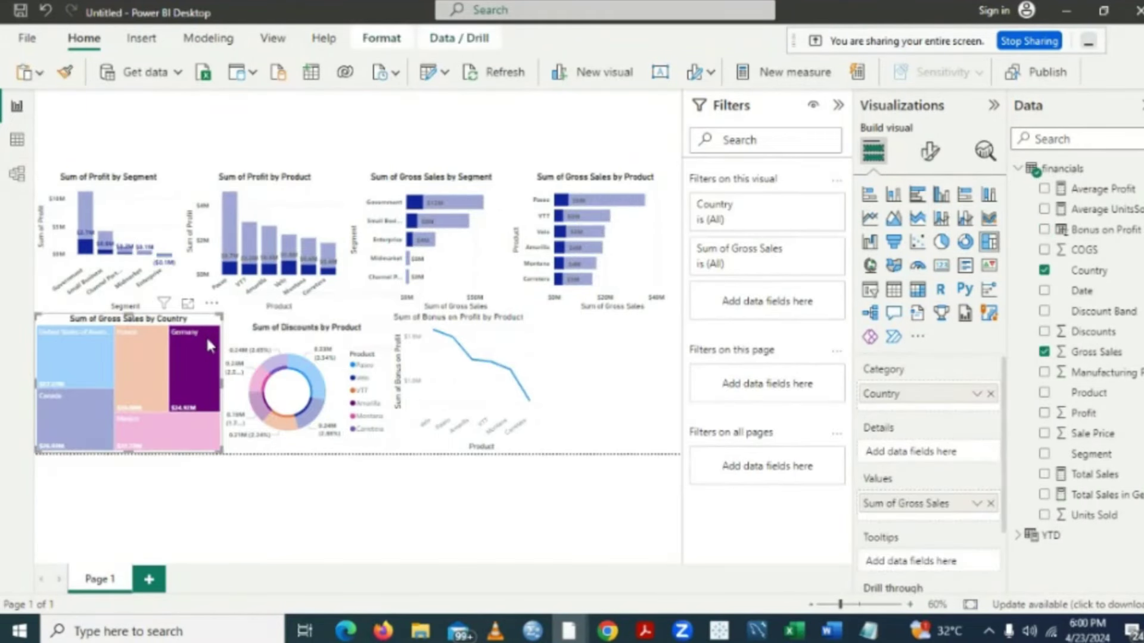
click(207, 341)
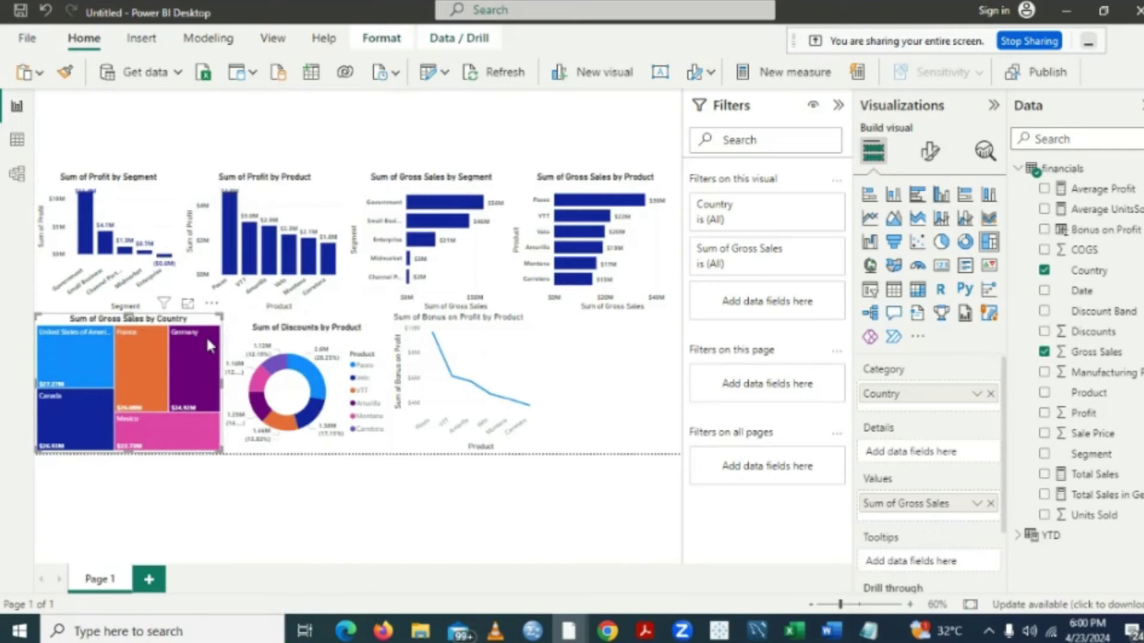
drag(225, 372, 190, 380)
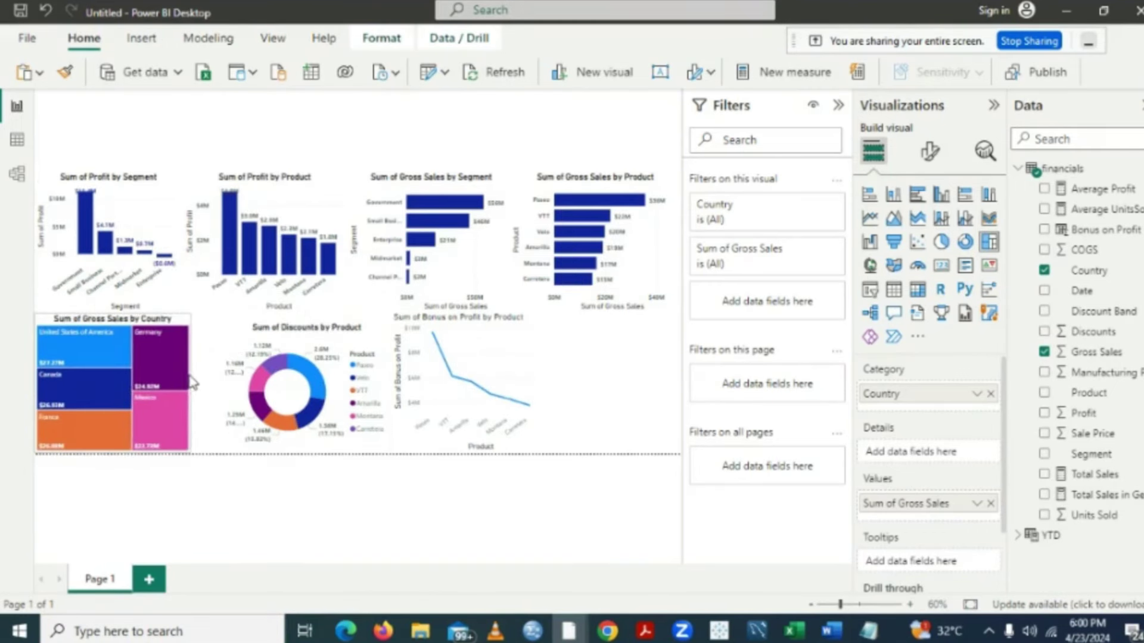
click(252, 344)
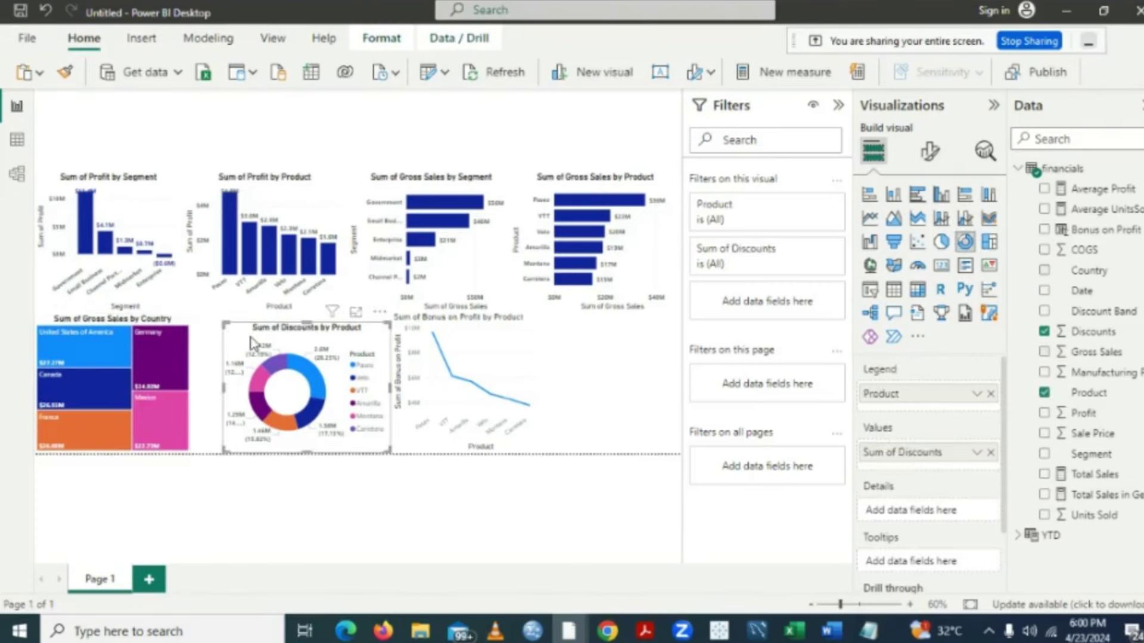
drag(253, 344, 221, 344)
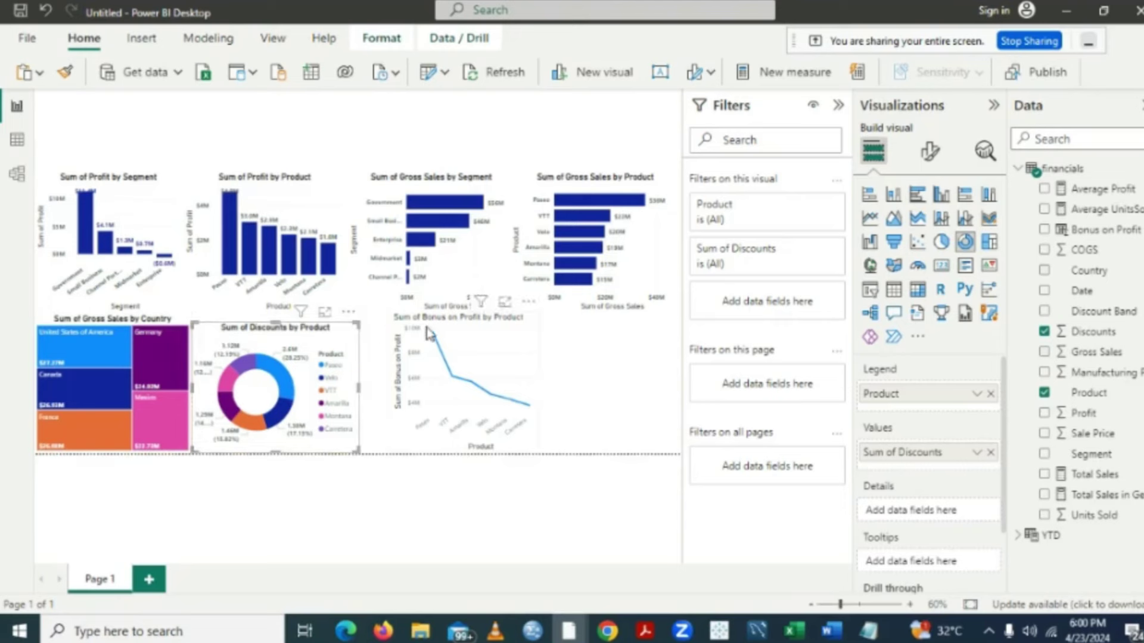
- Move the line chart left and slightly down, aligned next to the donut
drag(430, 334, 393, 337)
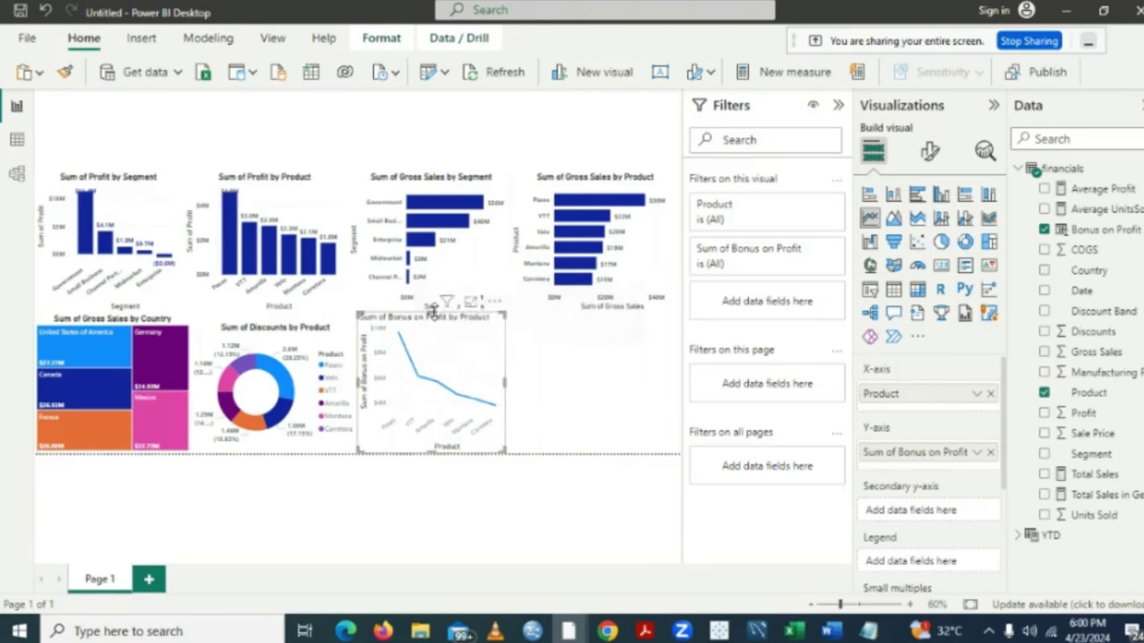
drag(434, 320, 434, 330)
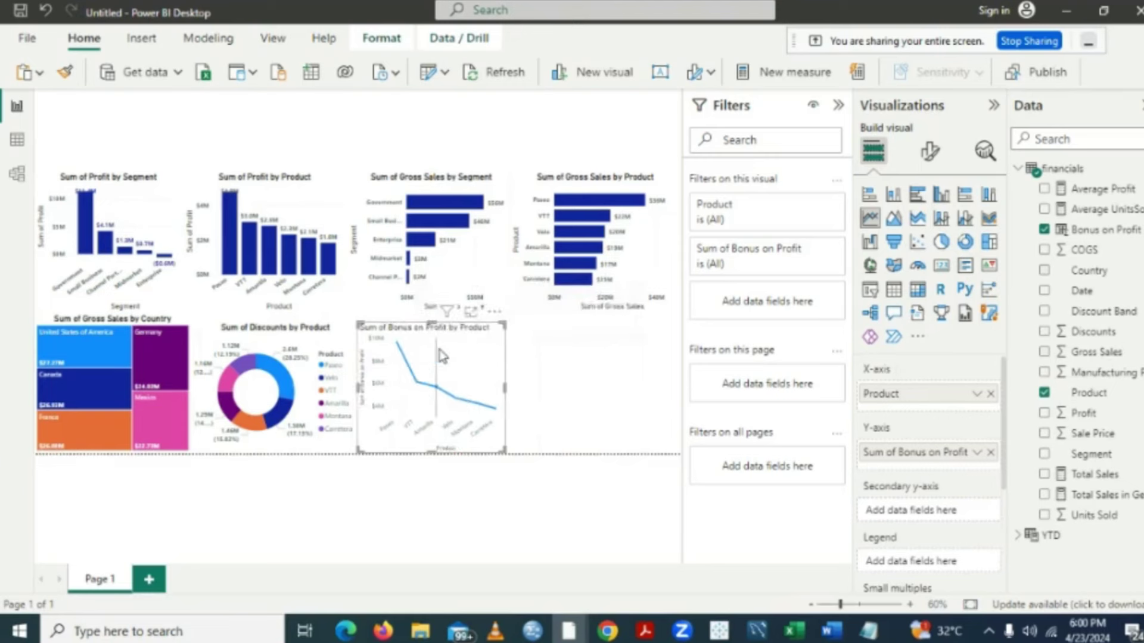
mouse_move(441, 357)
- Make the line chart's X-axis product labels black and bold
click(930, 153)
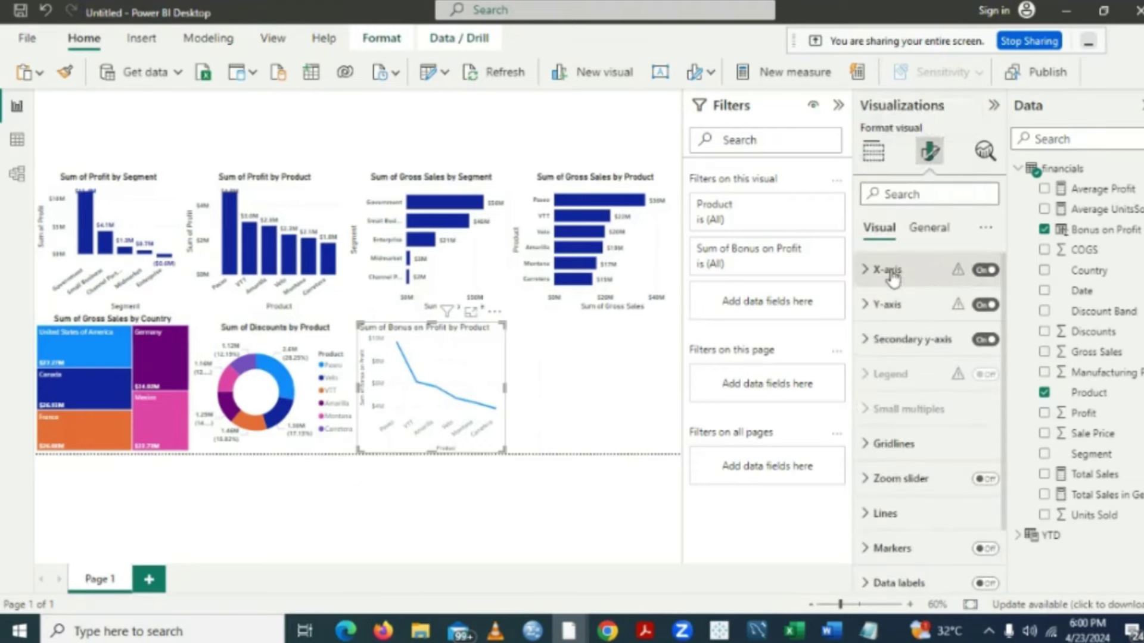
click(868, 274)
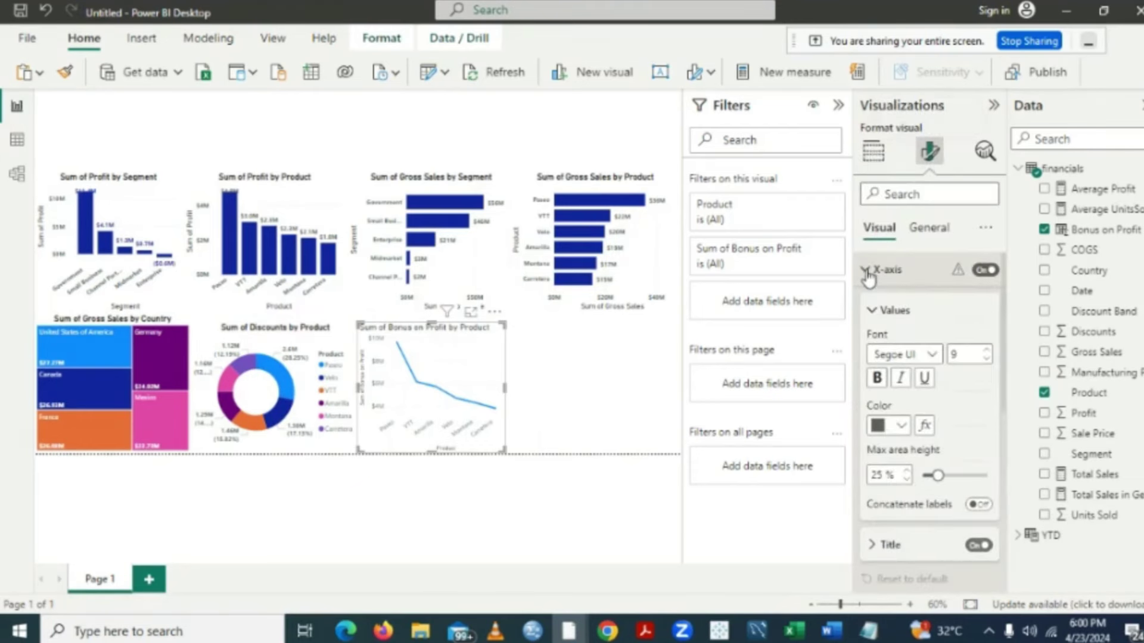
click(878, 426)
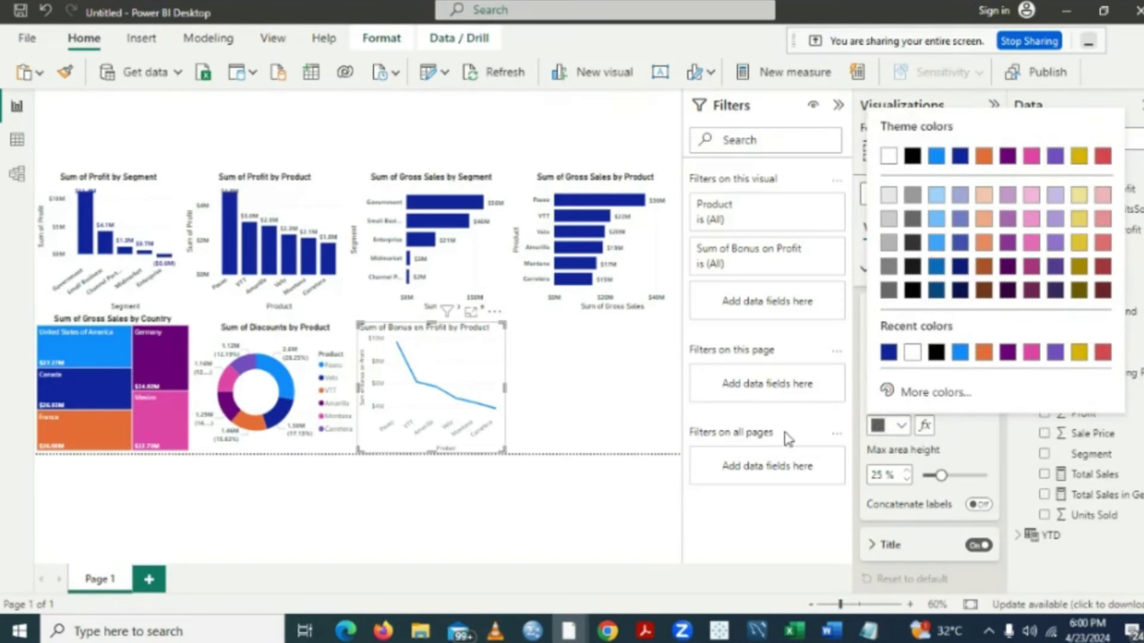
click(936, 356)
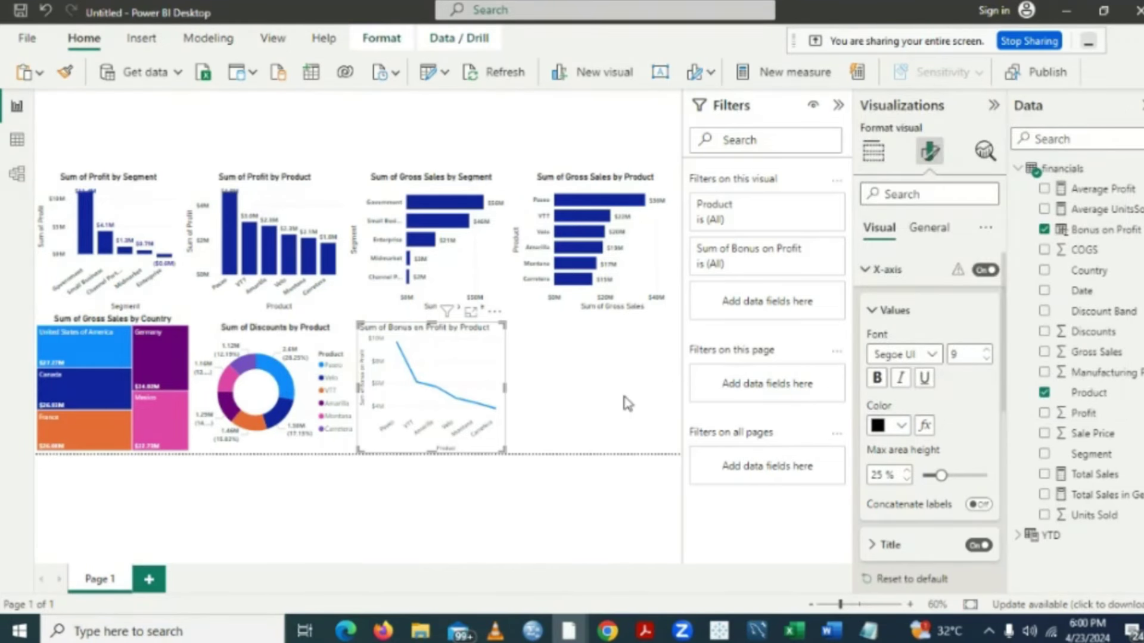
click(877, 378)
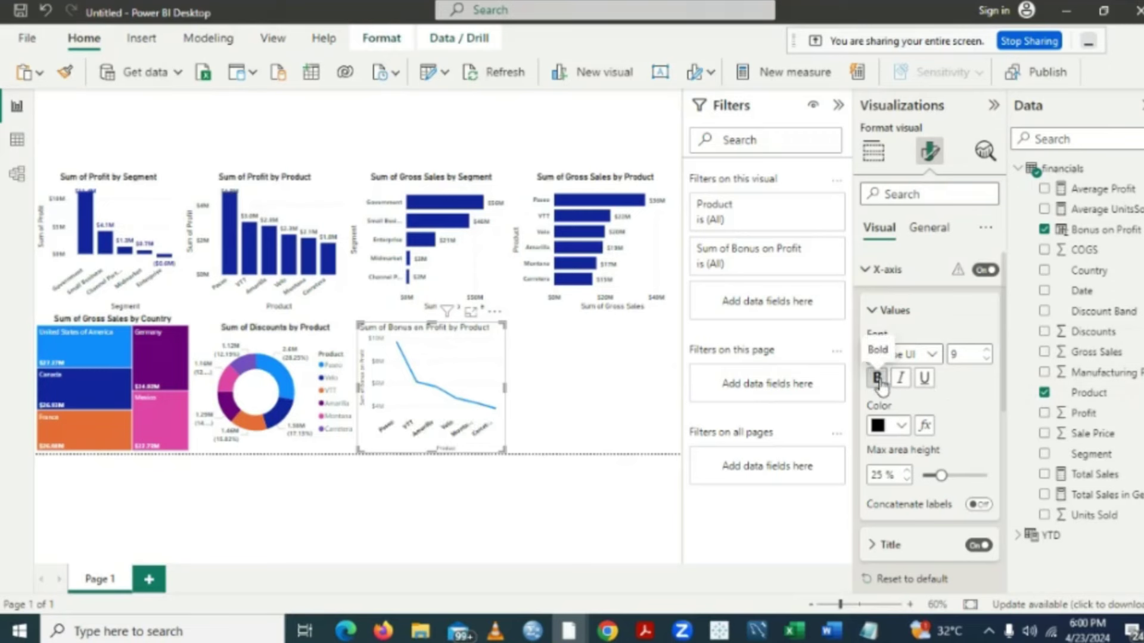
click(872, 312)
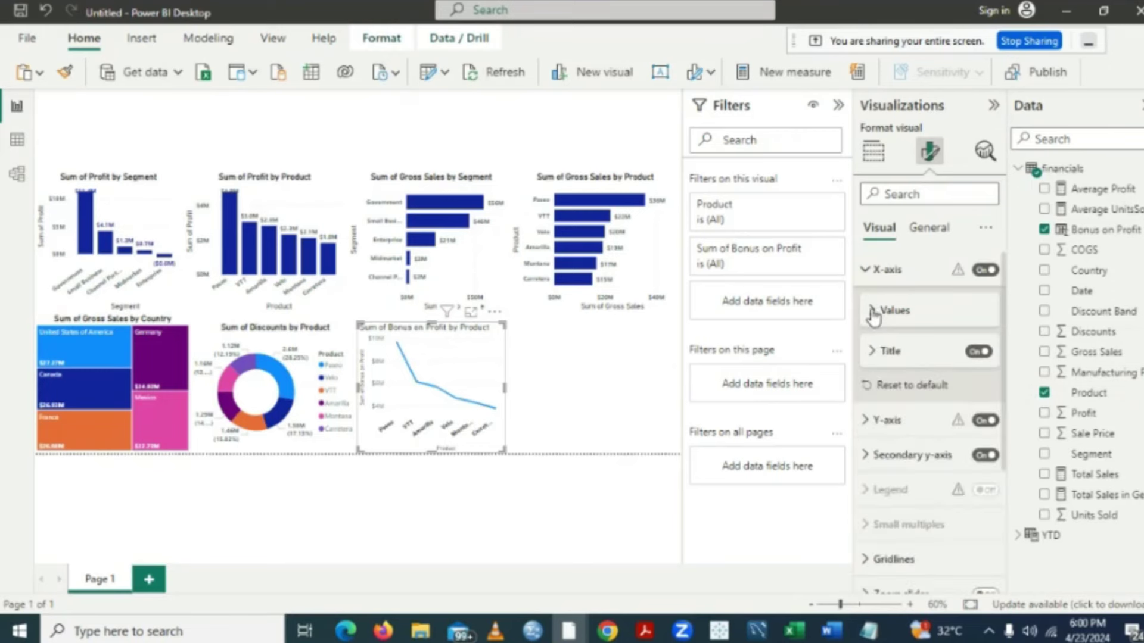
click(865, 274)
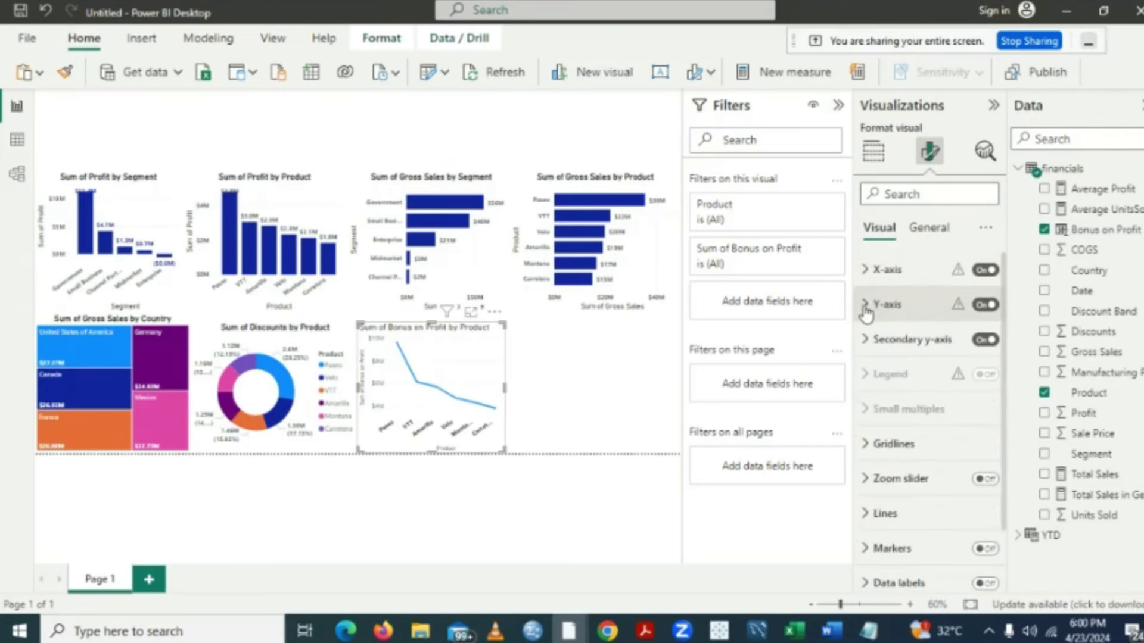
- Make the line chart's Y-axis value labels bold
click(865, 305)
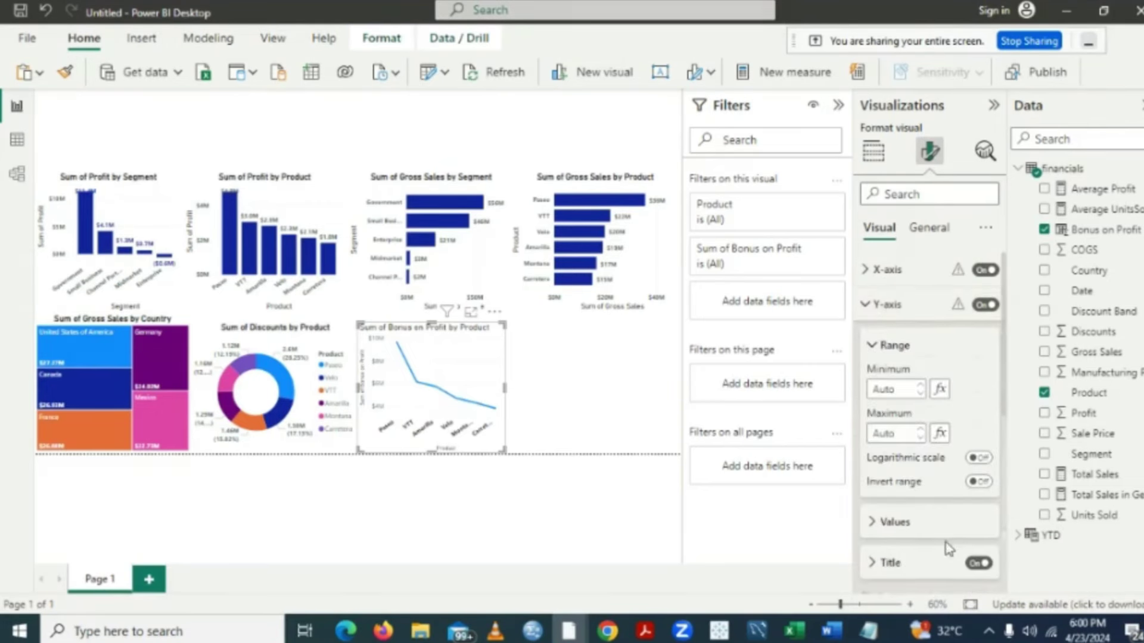
click(875, 524)
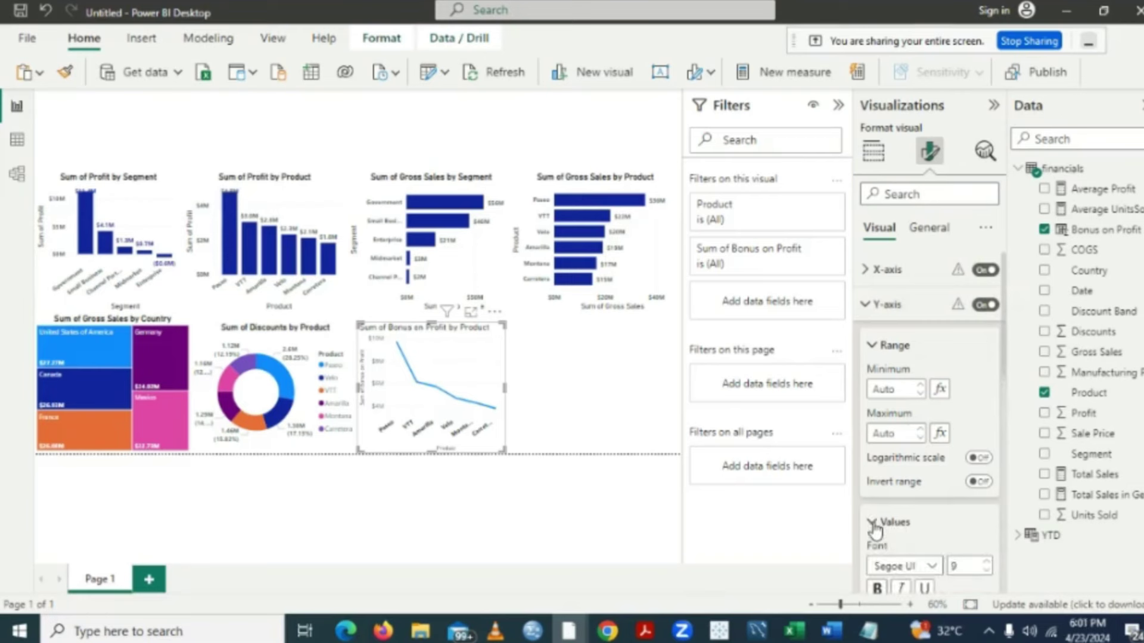
click(879, 589)
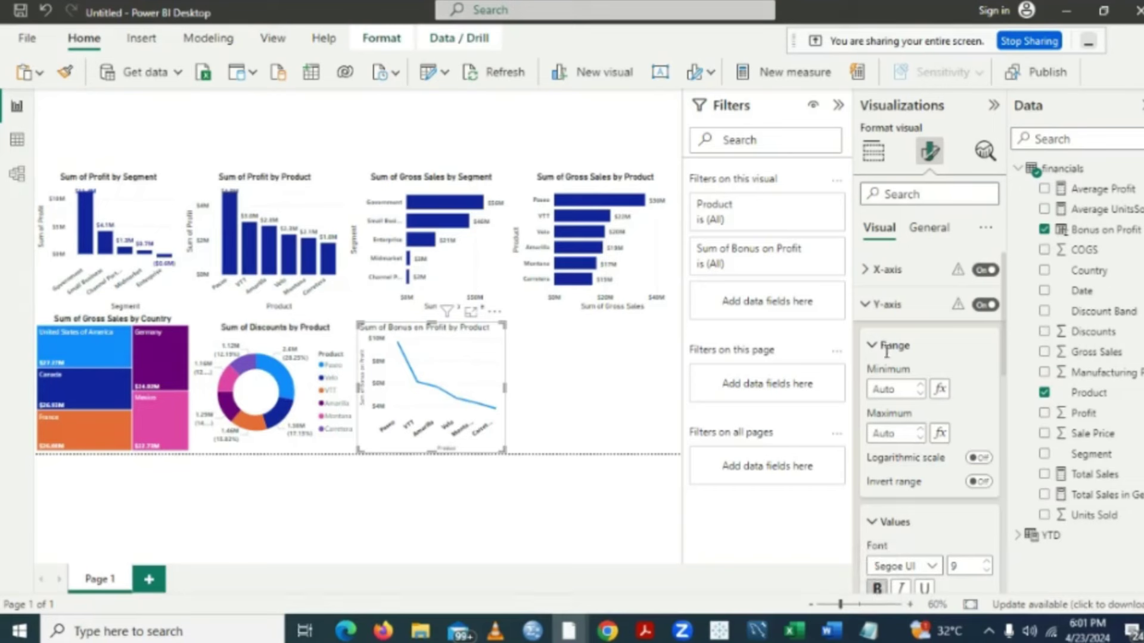
click(867, 306)
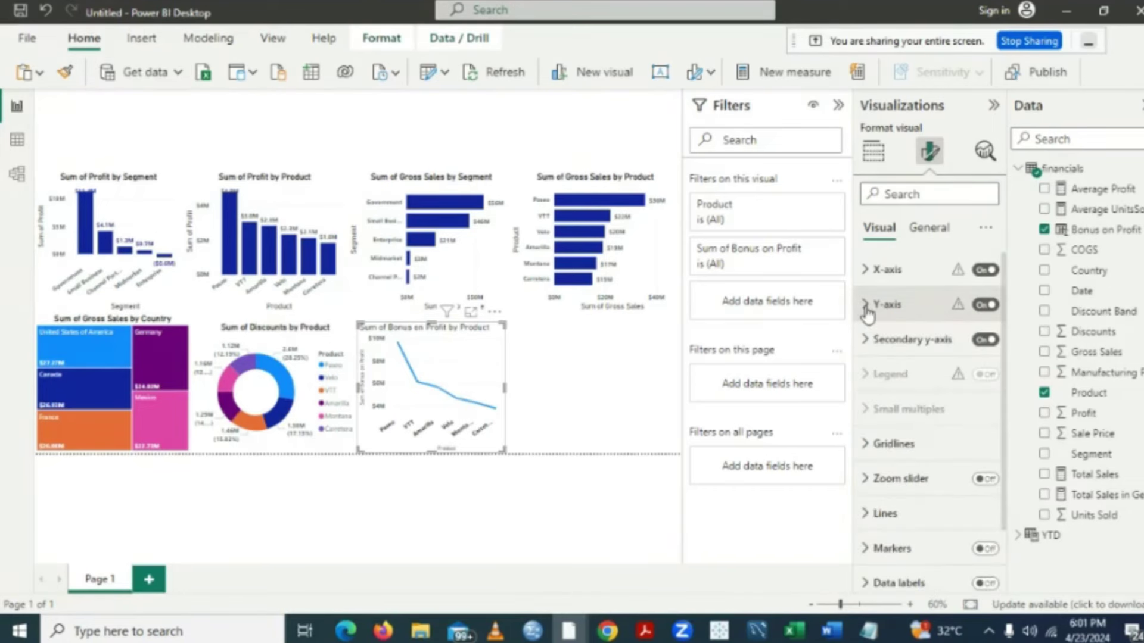
- Turn on line markers and colour the line dark blue
click(986, 550)
click(867, 515)
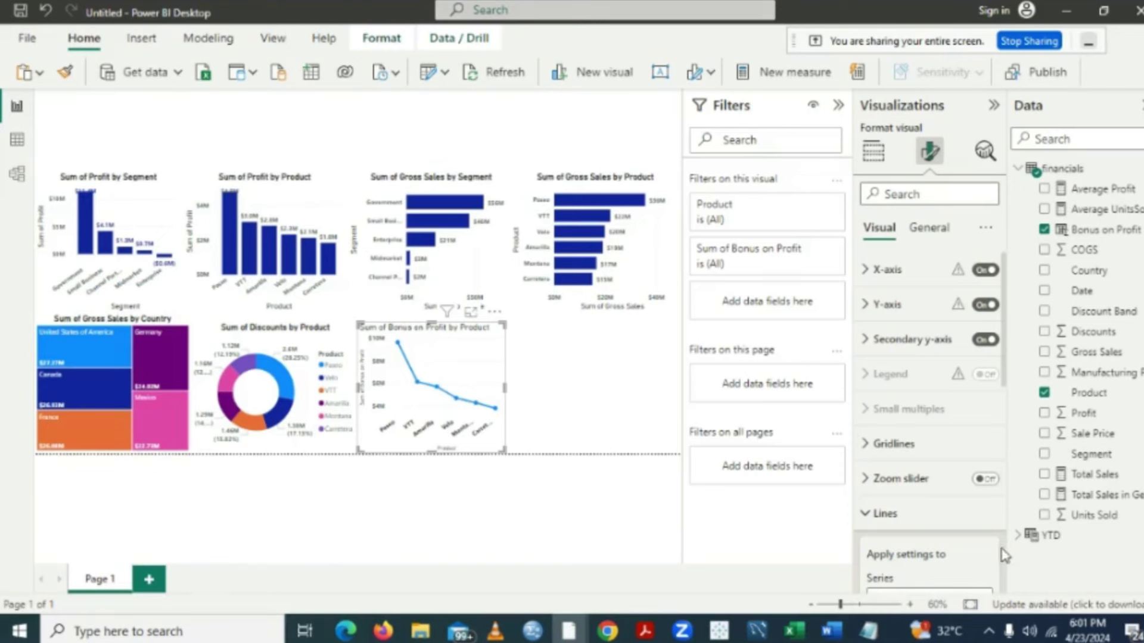
scroll(1004, 551, down, 5)
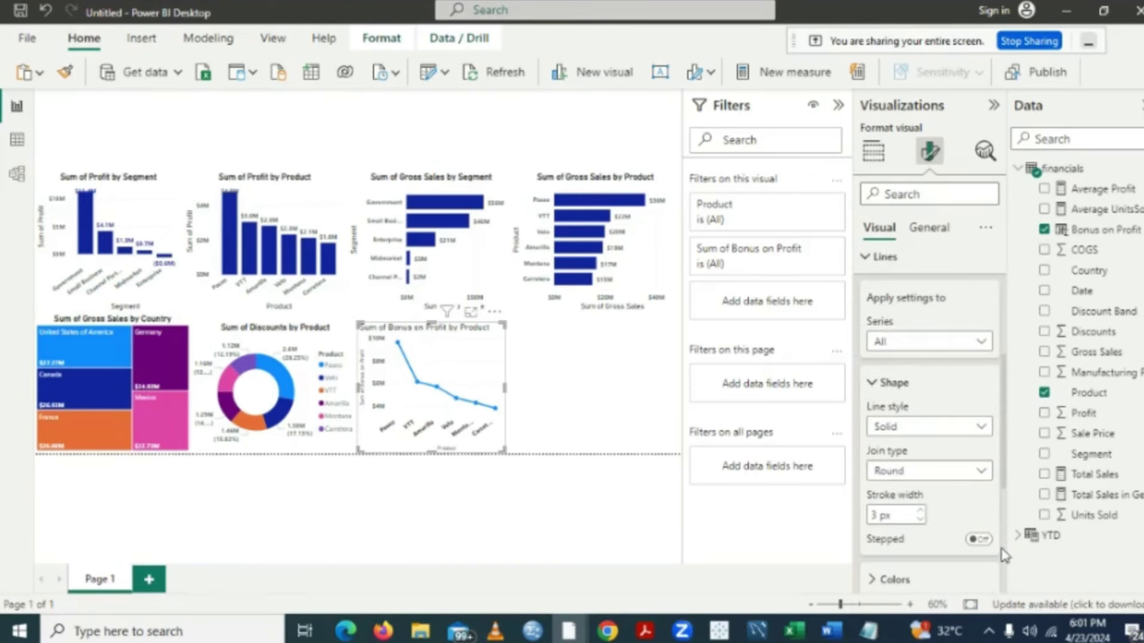
scroll(1004, 555, down, 5)
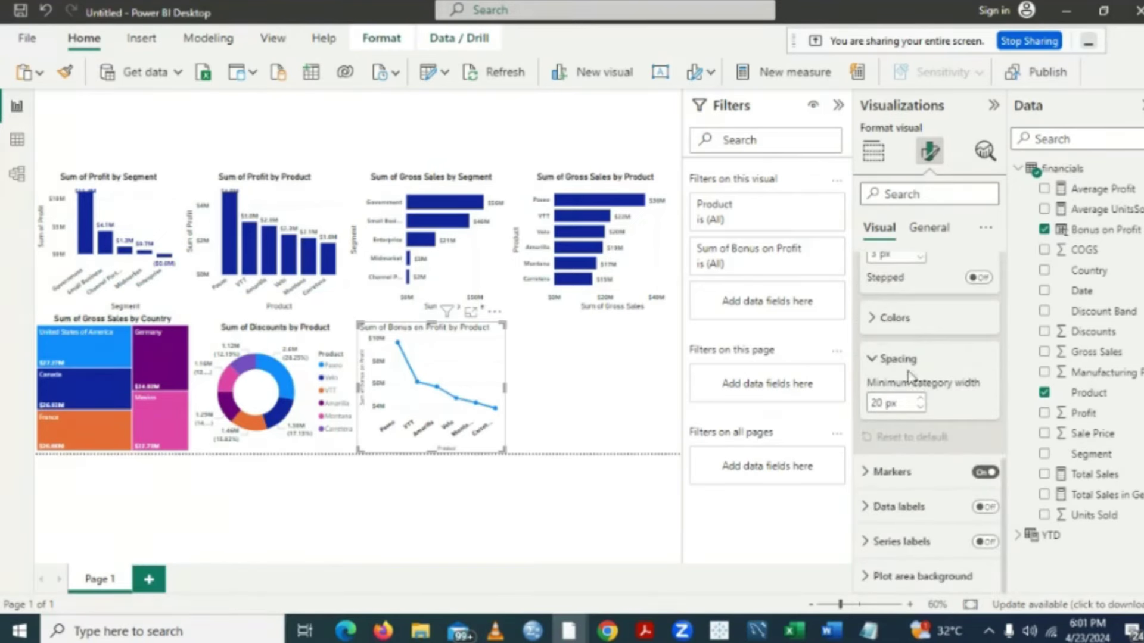
click(876, 321)
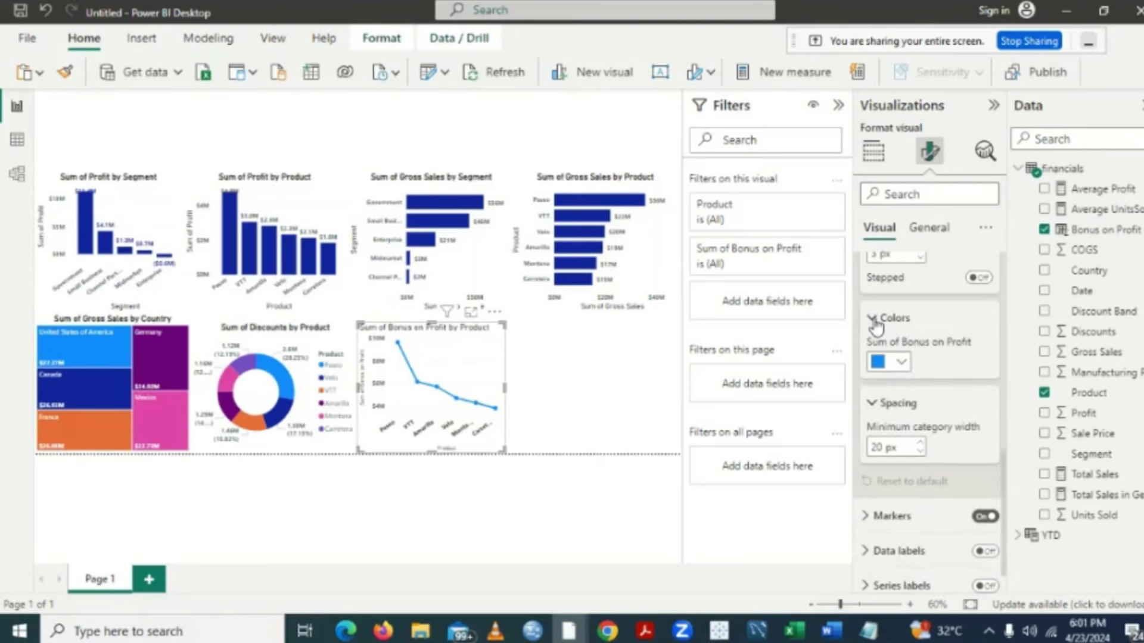
click(901, 364)
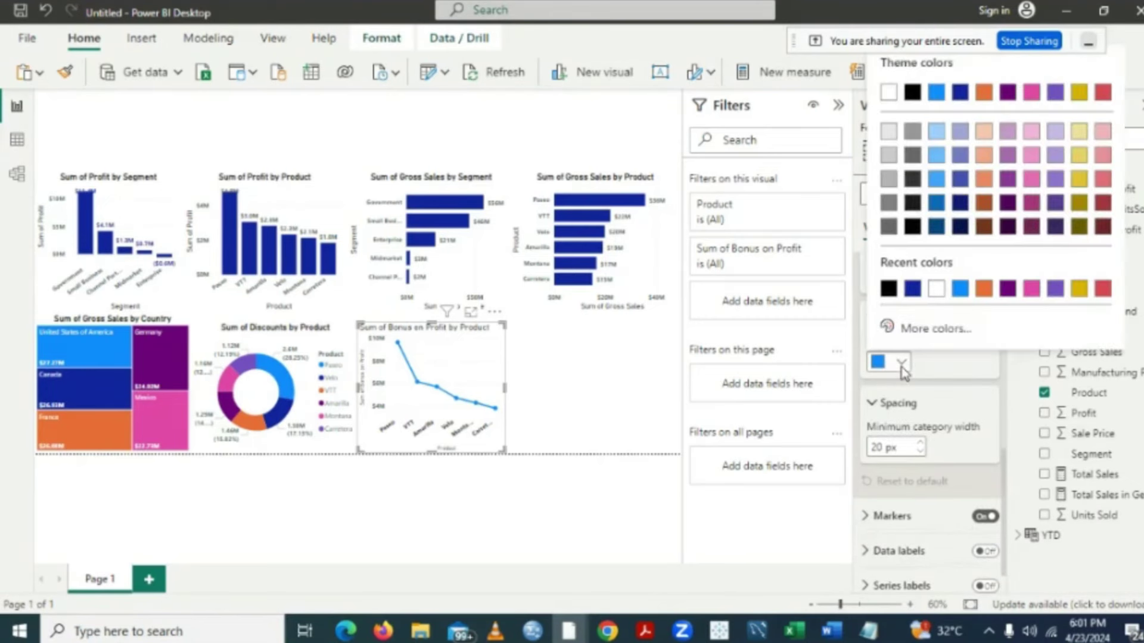
click(910, 290)
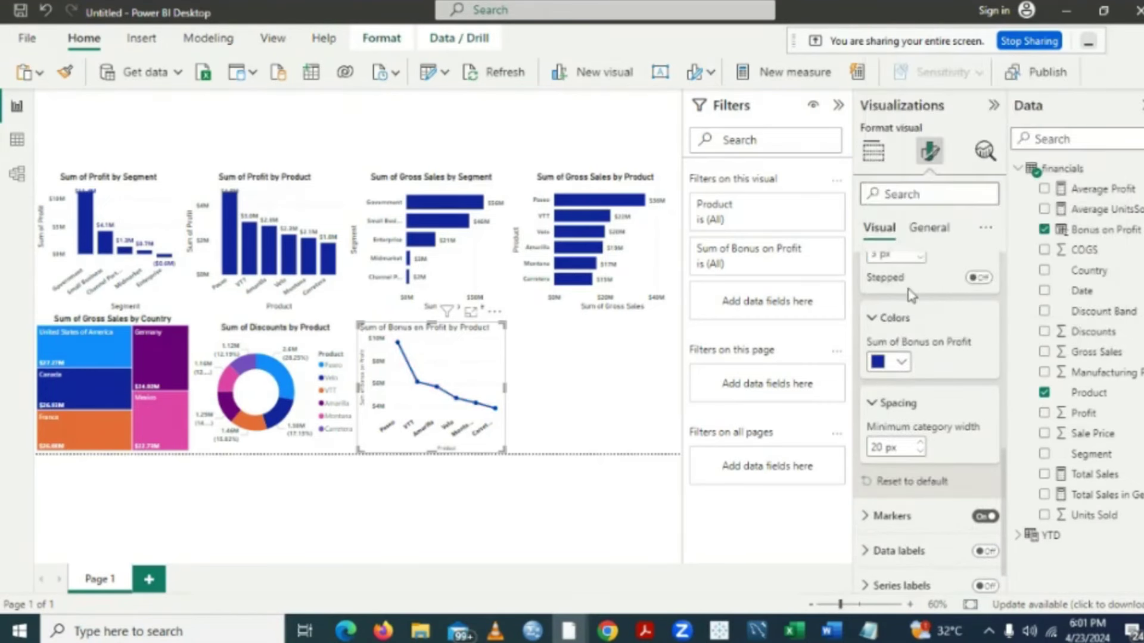
- Show data labels on the line's points in bold
click(986, 552)
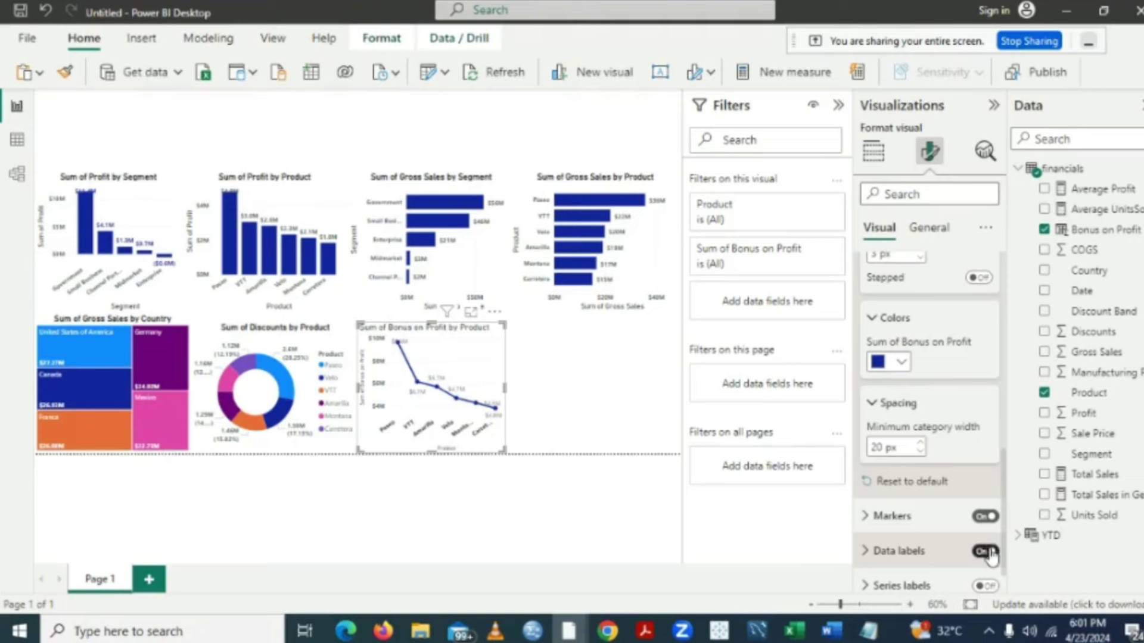
click(868, 551)
scroll(1007, 573, down, 5)
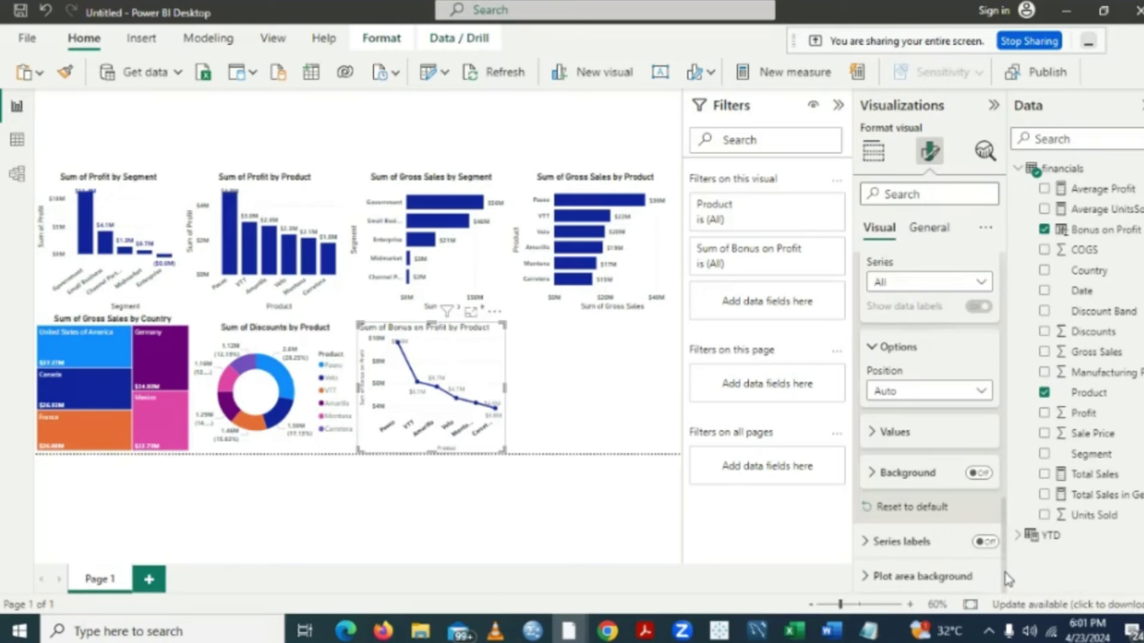
click(873, 440)
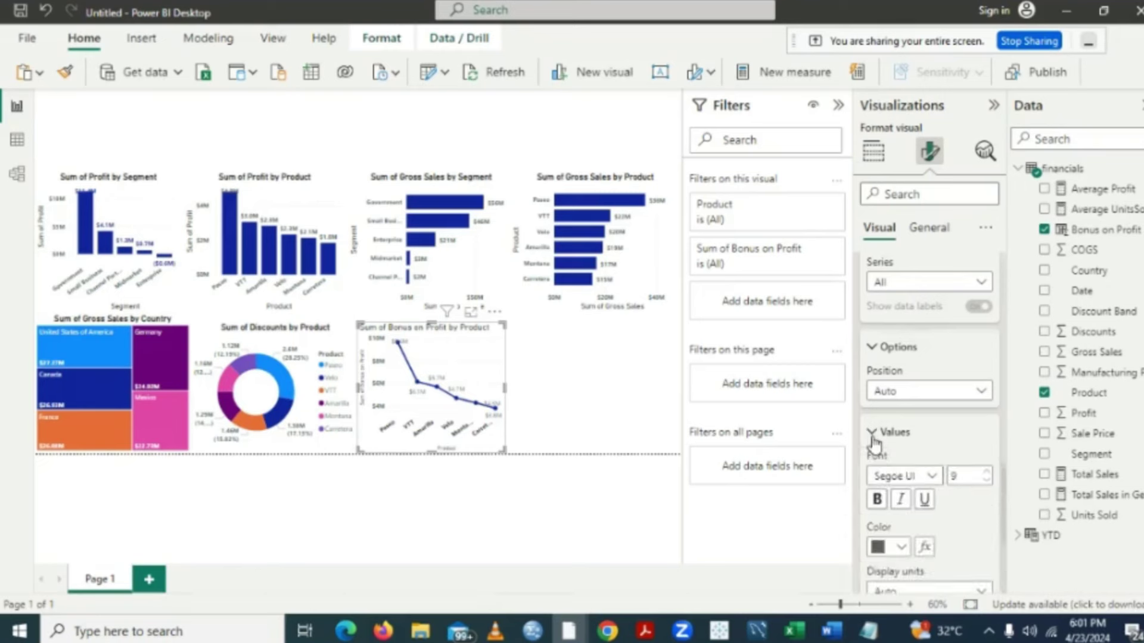
click(878, 502)
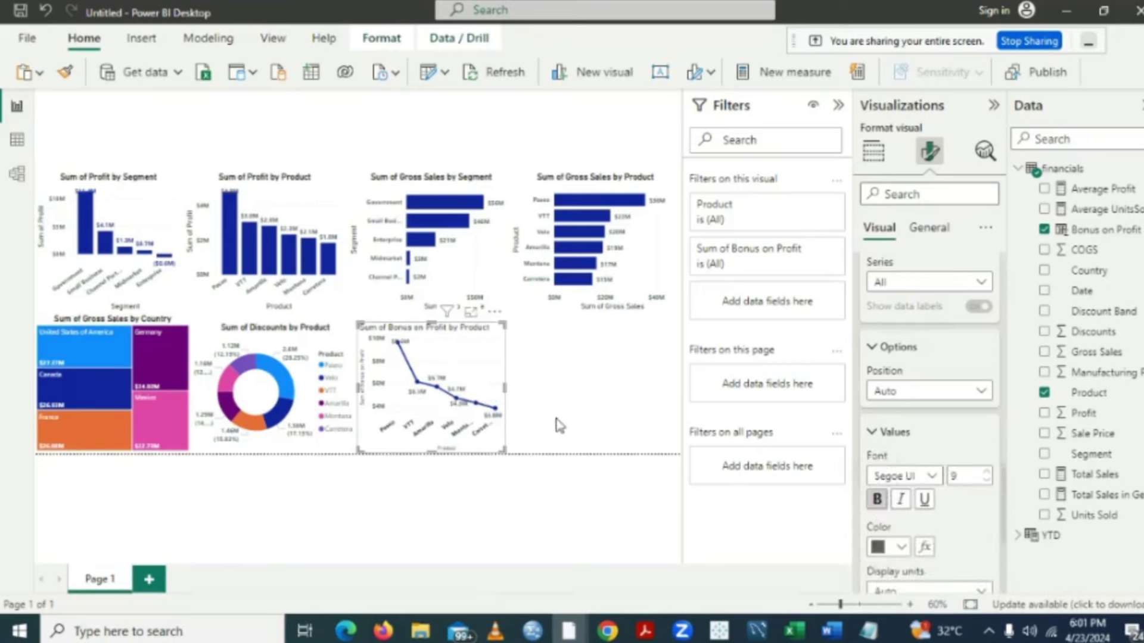
- Make the line chart title bold and centre-aligned
click(931, 229)
click(868, 308)
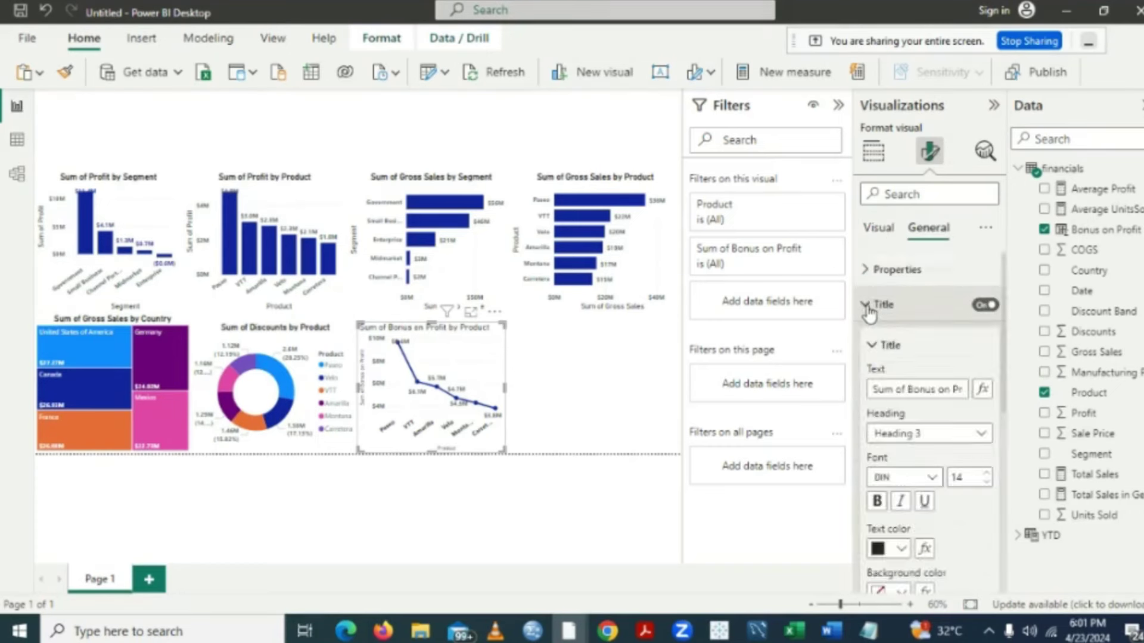
click(878, 502)
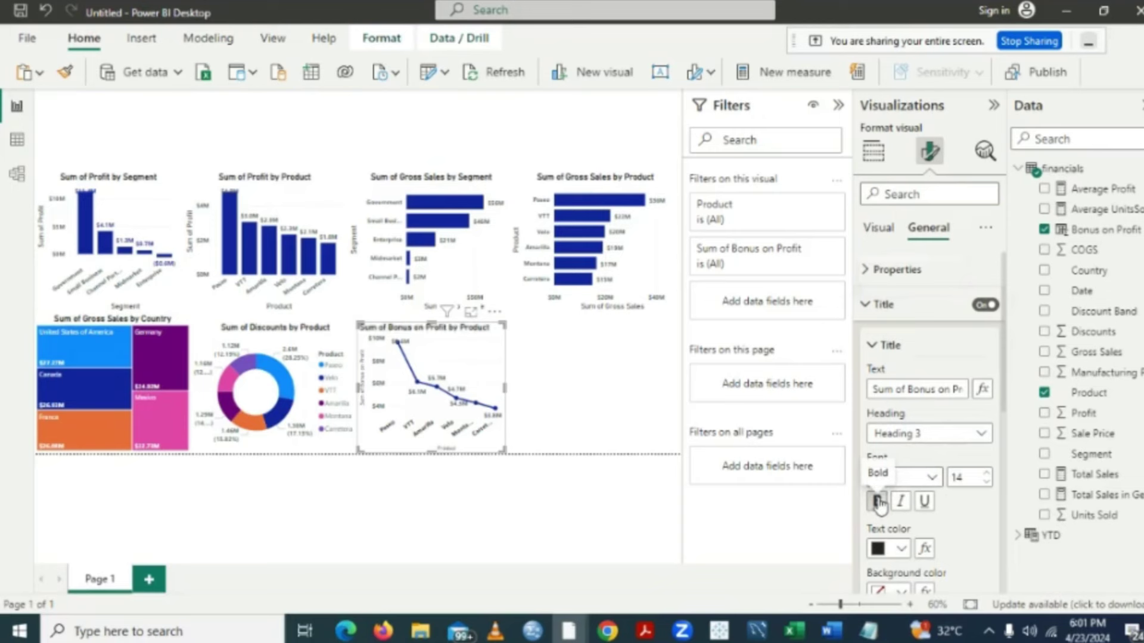
scroll(1004, 569, down, 5)
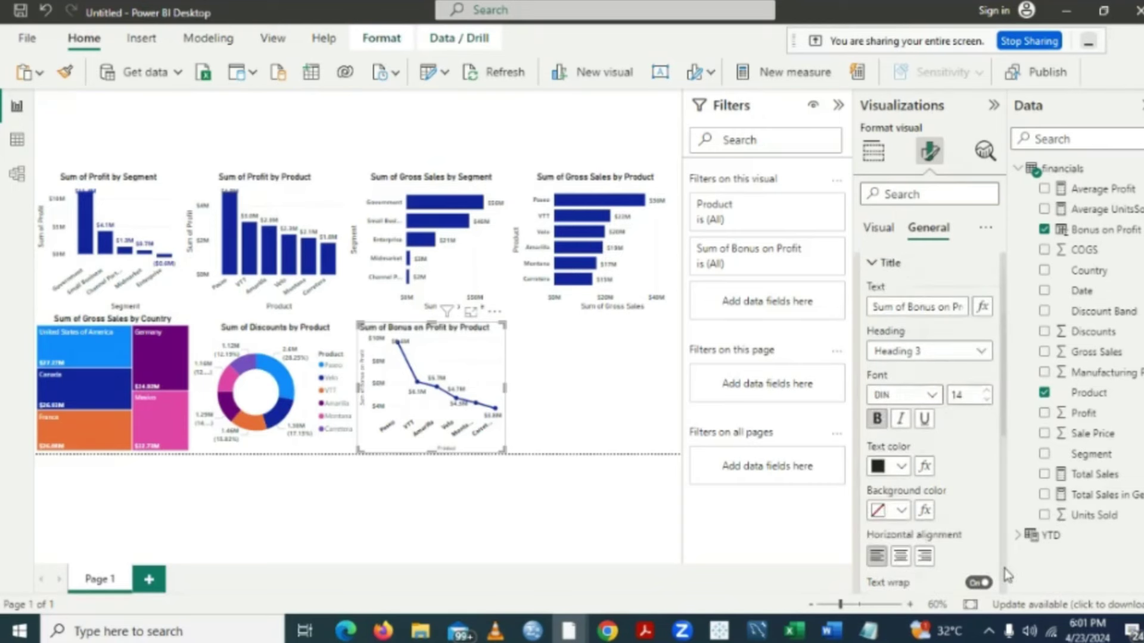
click(900, 381)
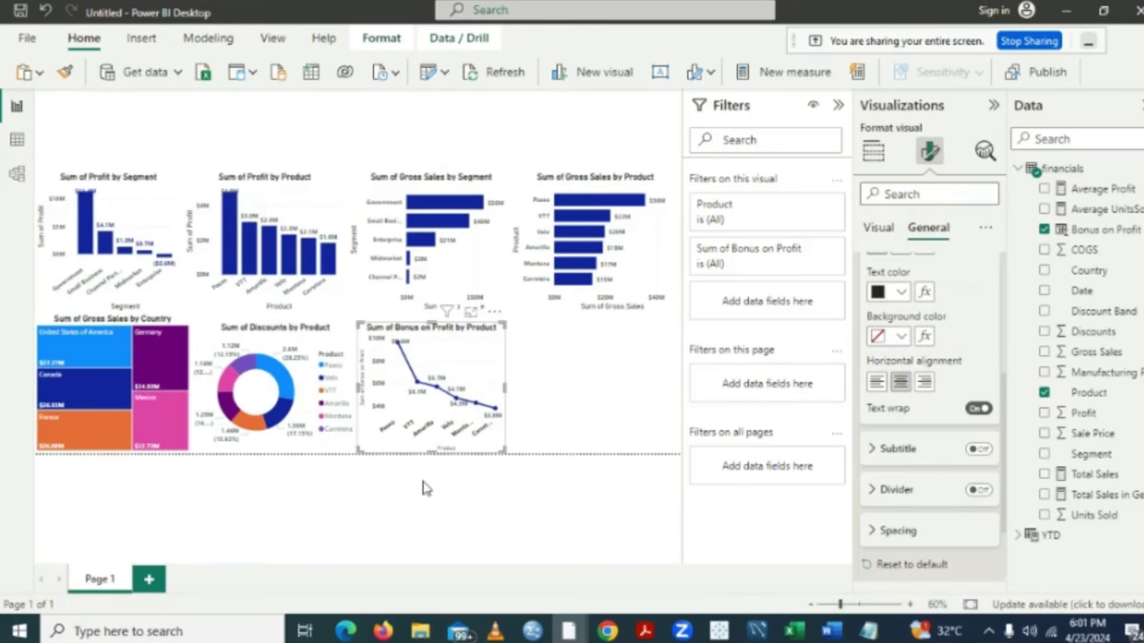
click(427, 488)
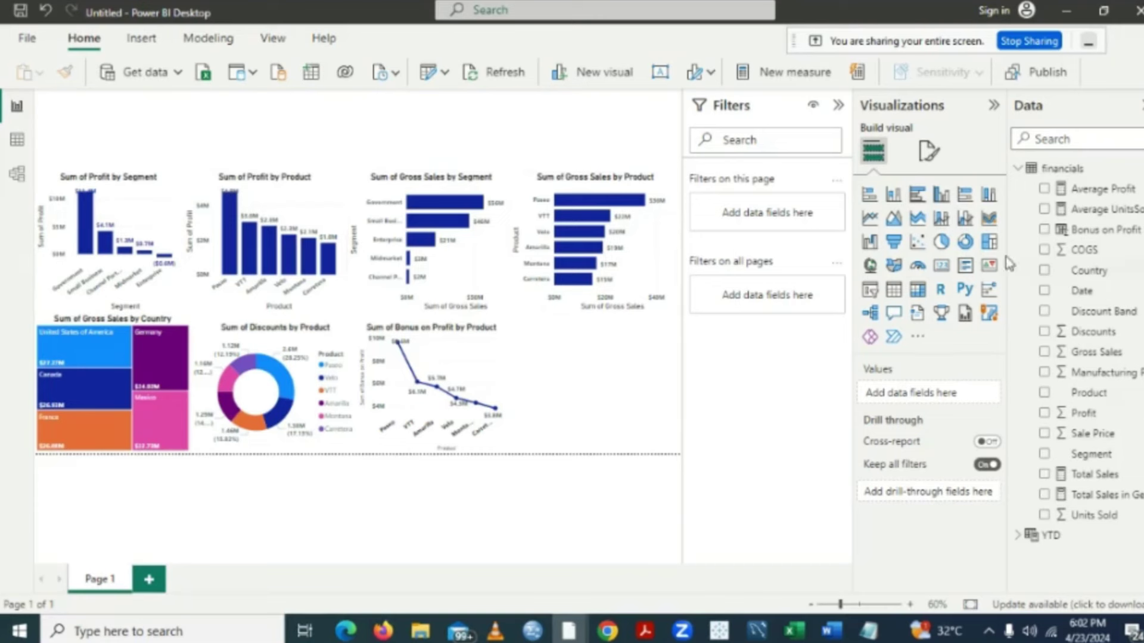
- Add a Card visual and shrink it into the top-left corner above the Profit by Segment chart
click(942, 270)
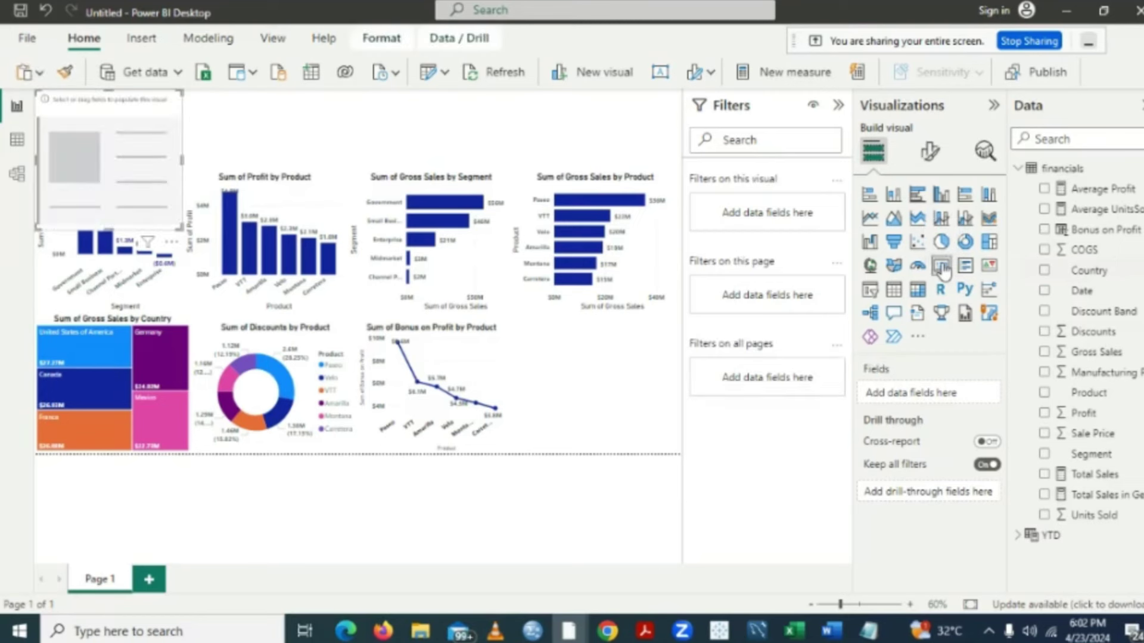
drag(110, 225, 110, 172)
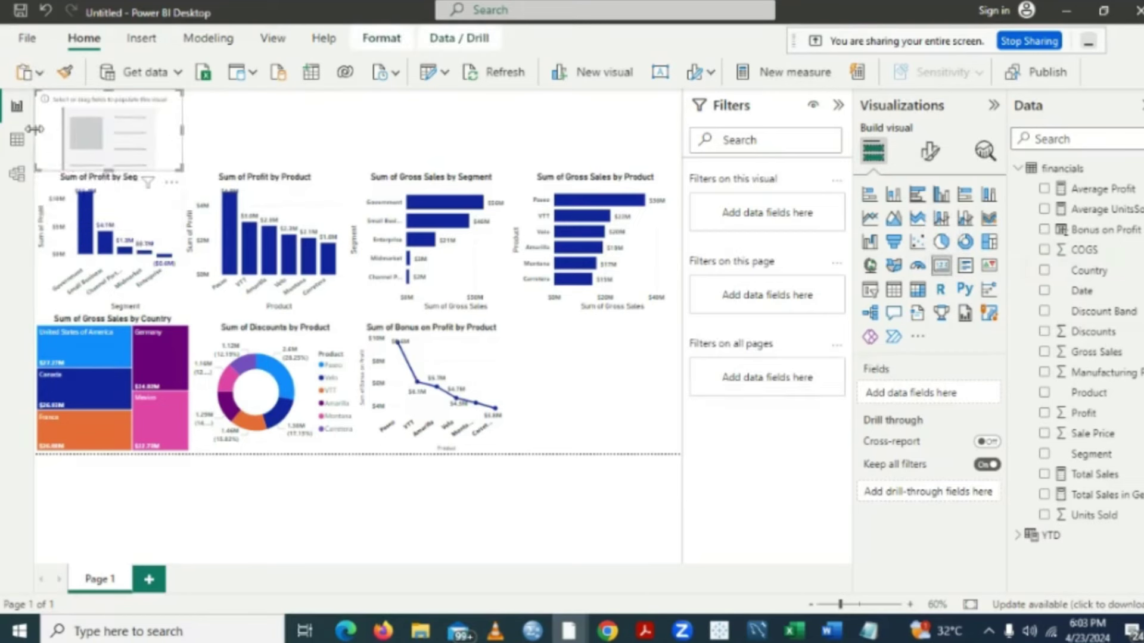
drag(36, 130, 67, 131)
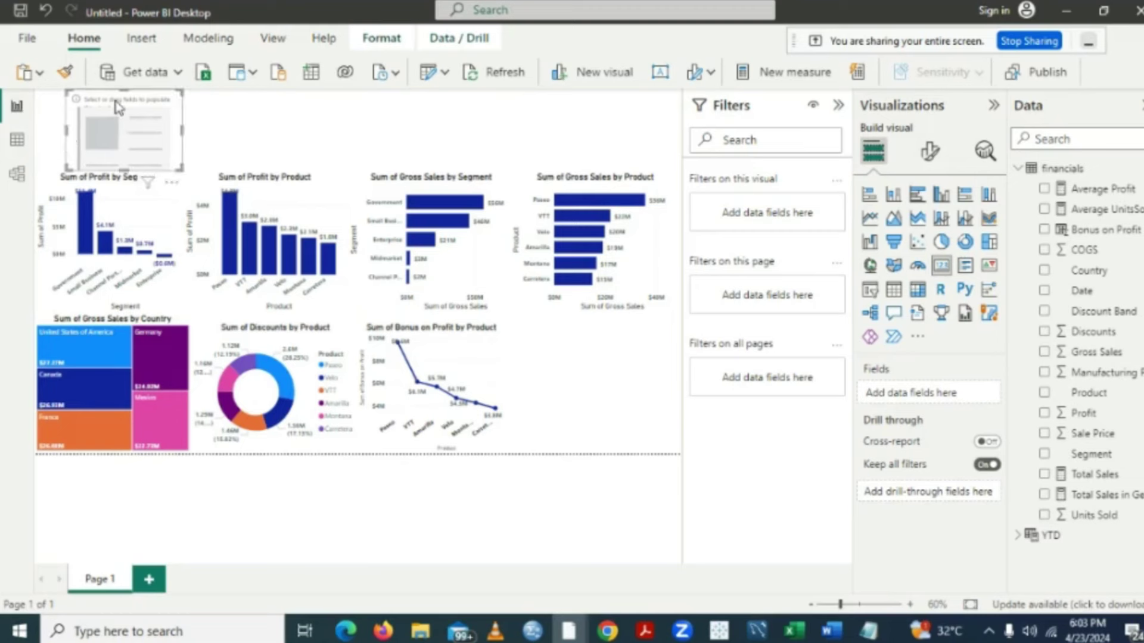
drag(119, 89, 118, 120)
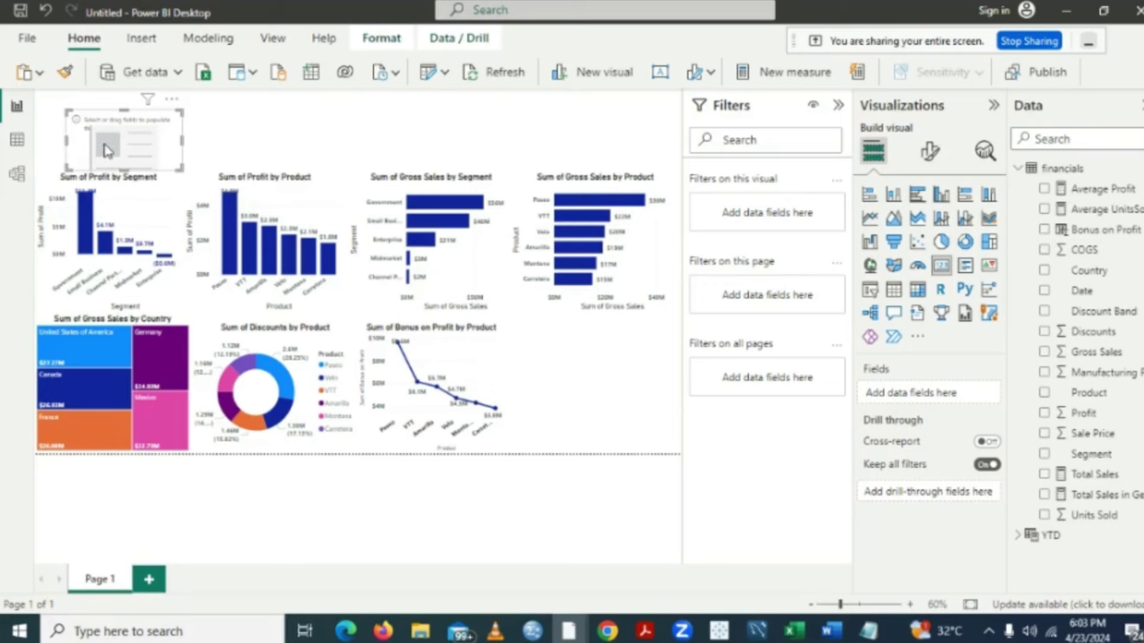
click(123, 164)
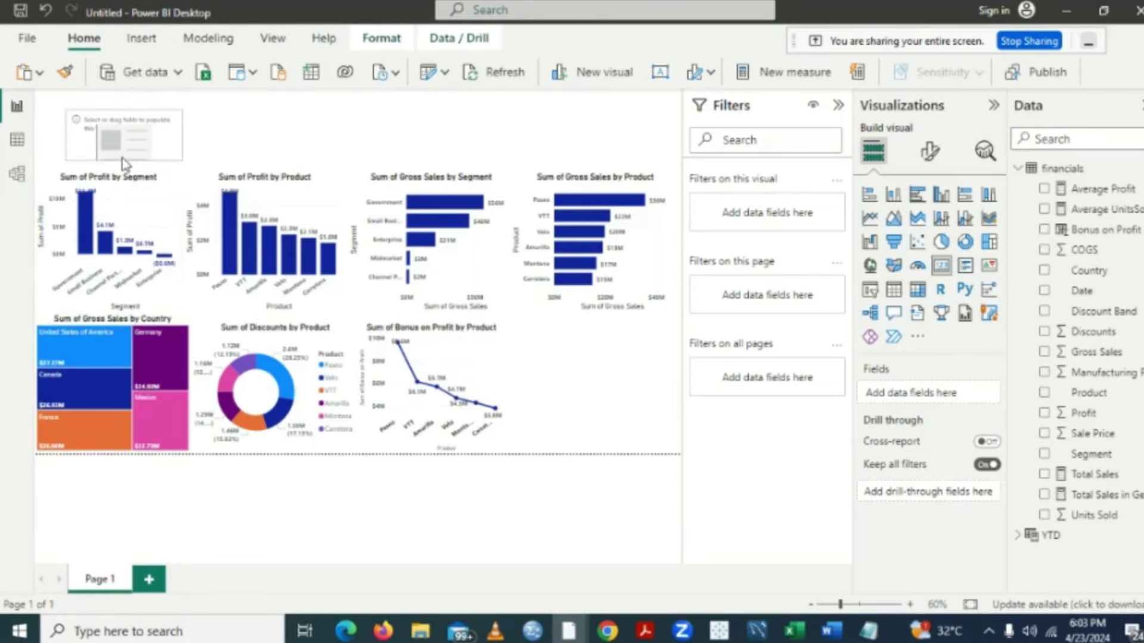
click(121, 150)
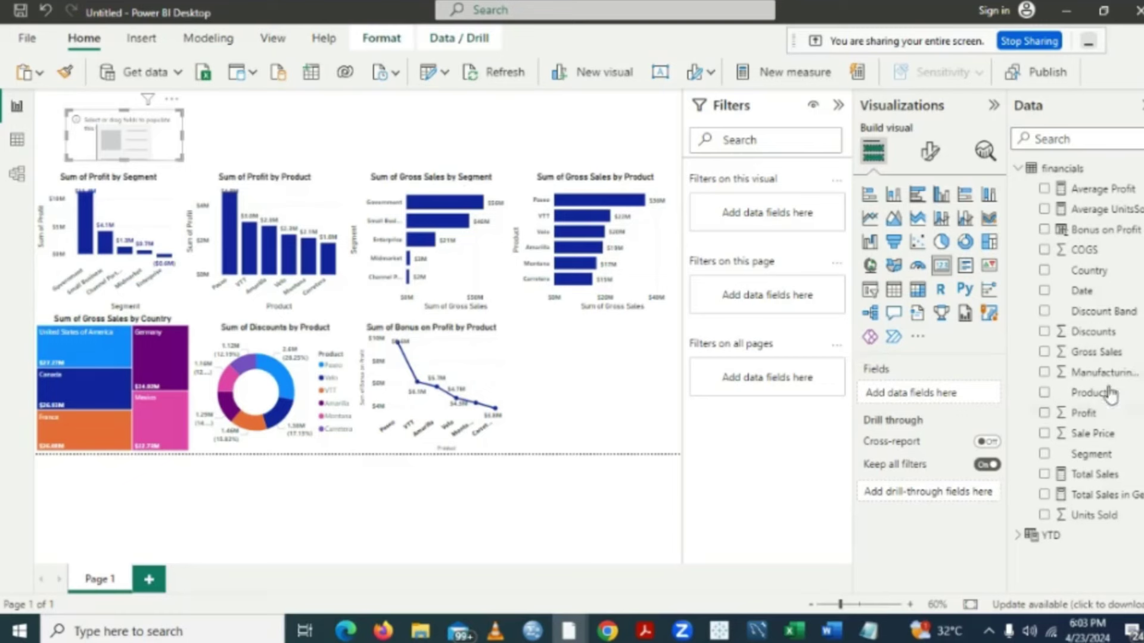
- Show Sum of Profit ($16.89M) in the card, with its callout value bold at size 29
click(1045, 414)
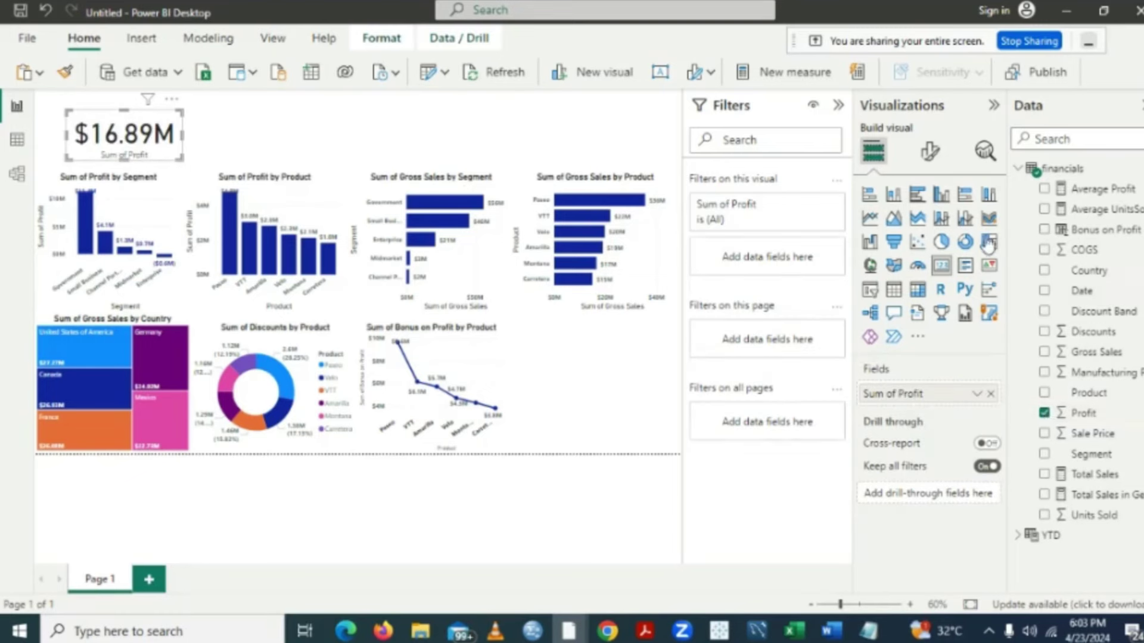
click(931, 153)
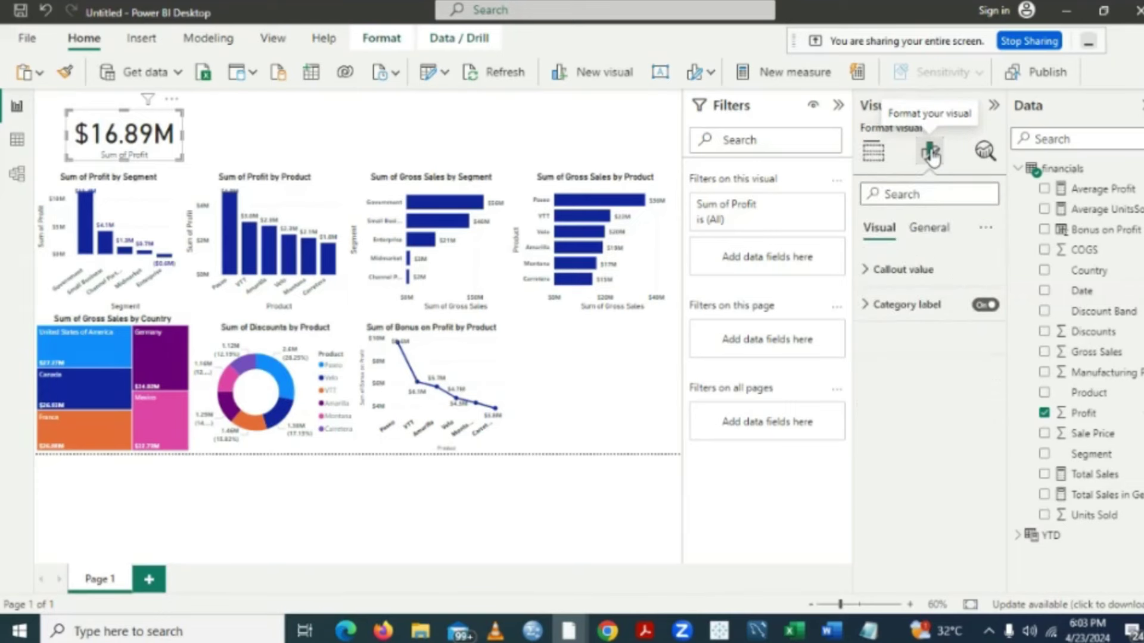
click(869, 272)
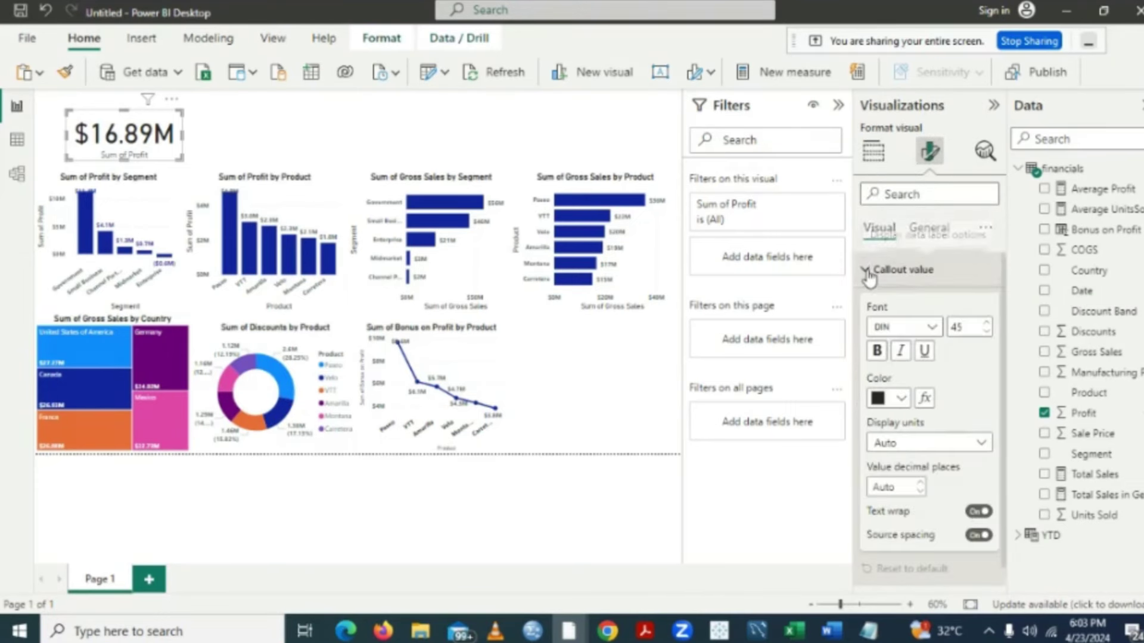
click(985, 334)
click(986, 334)
click(986, 334)
click(986, 333)
click(986, 333)
click(986, 333)
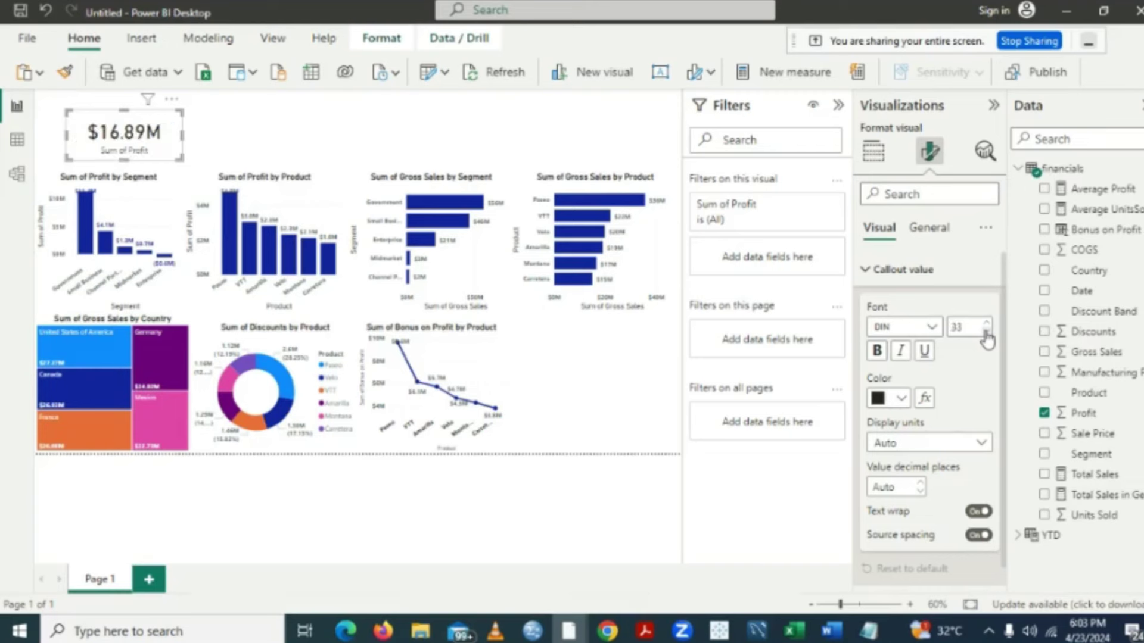
click(986, 334)
click(986, 334)
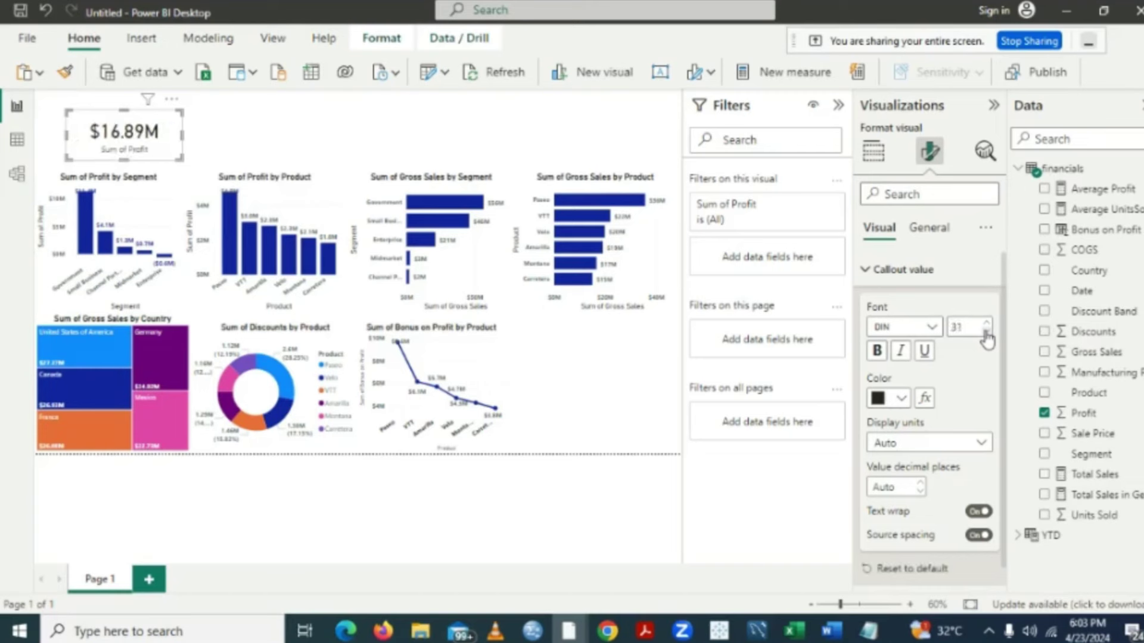
click(986, 334)
click(986, 334)
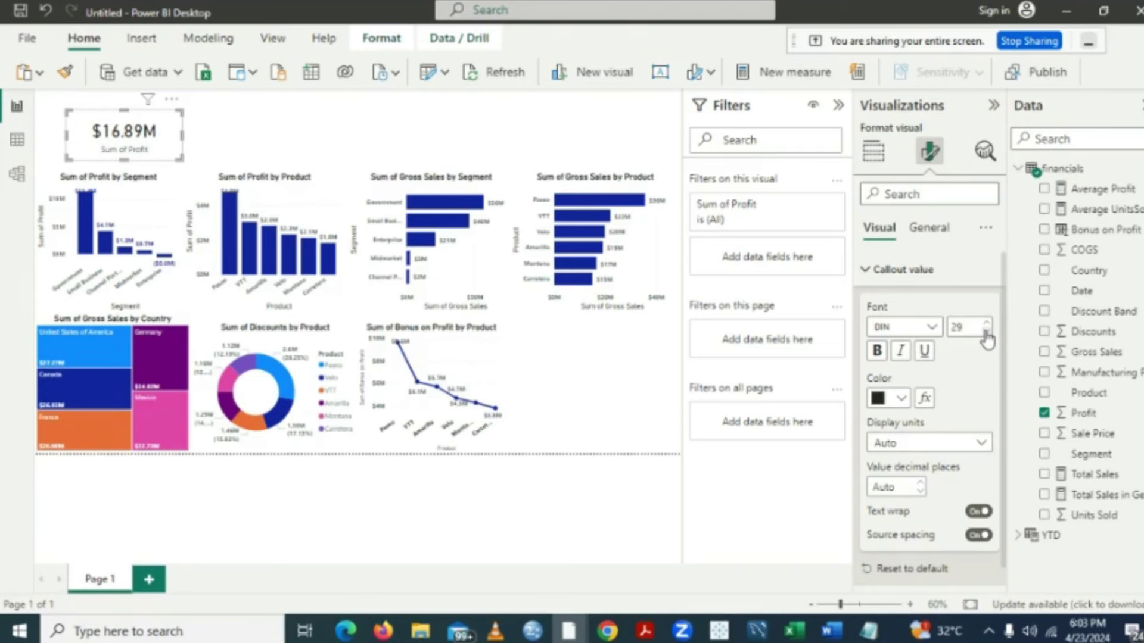
click(876, 351)
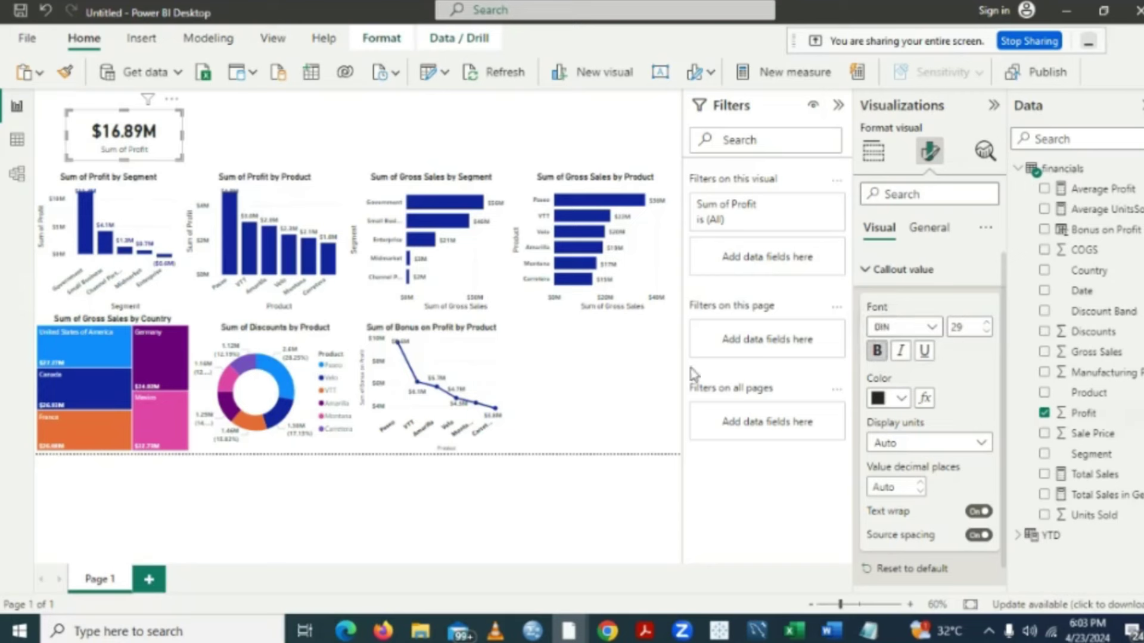
- Turn on a visual border for the $16.89M profit card with 20 px rounded corners
click(268, 137)
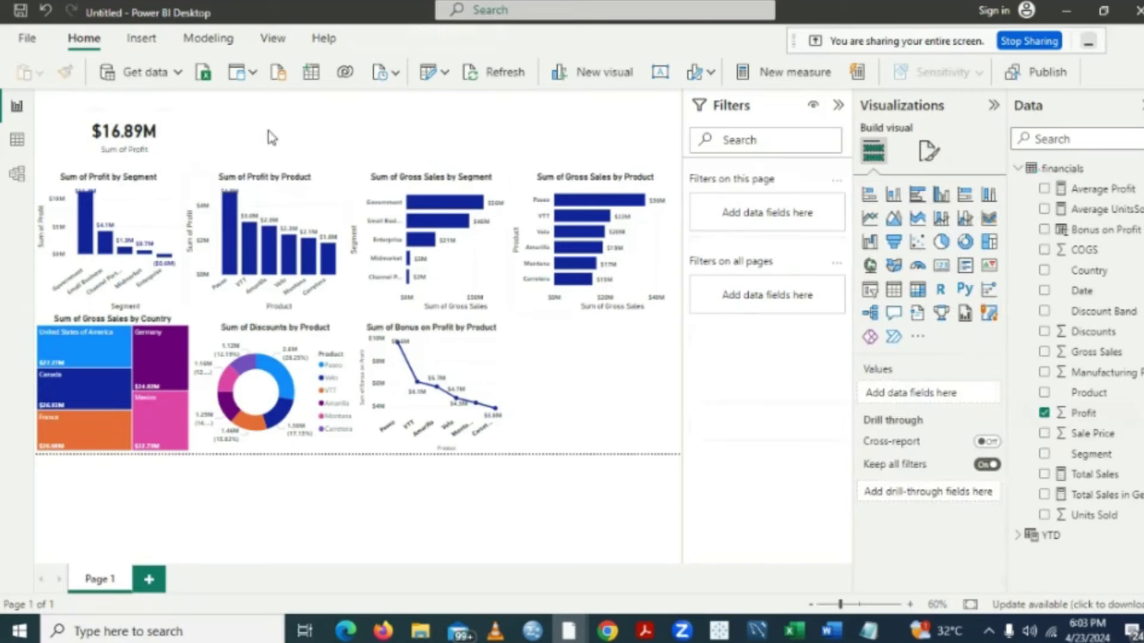
click(161, 143)
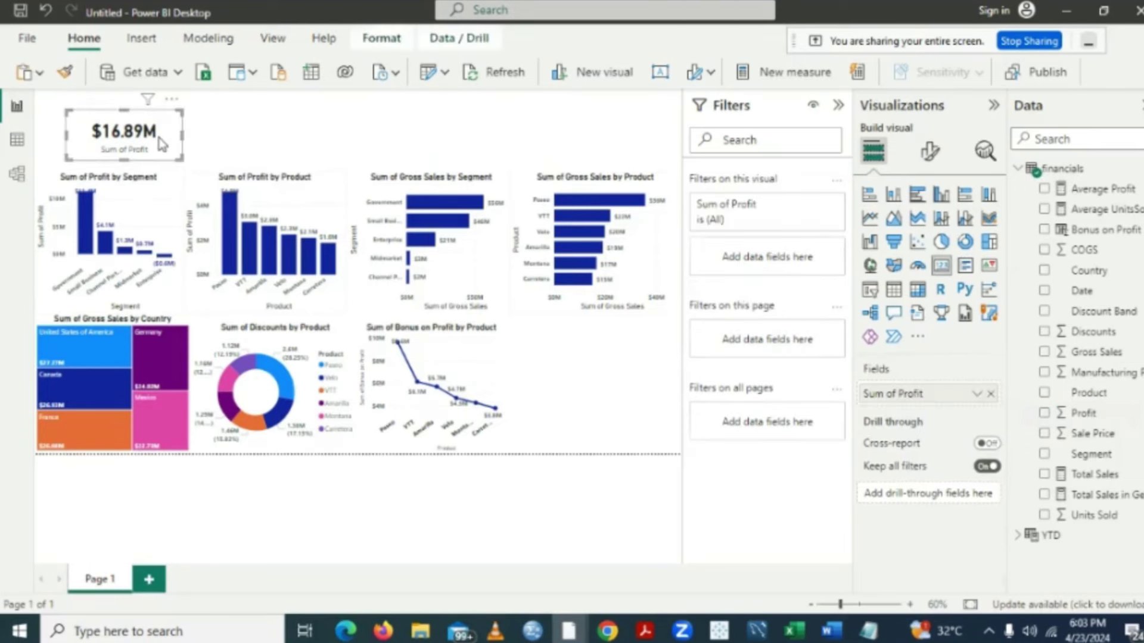
click(931, 154)
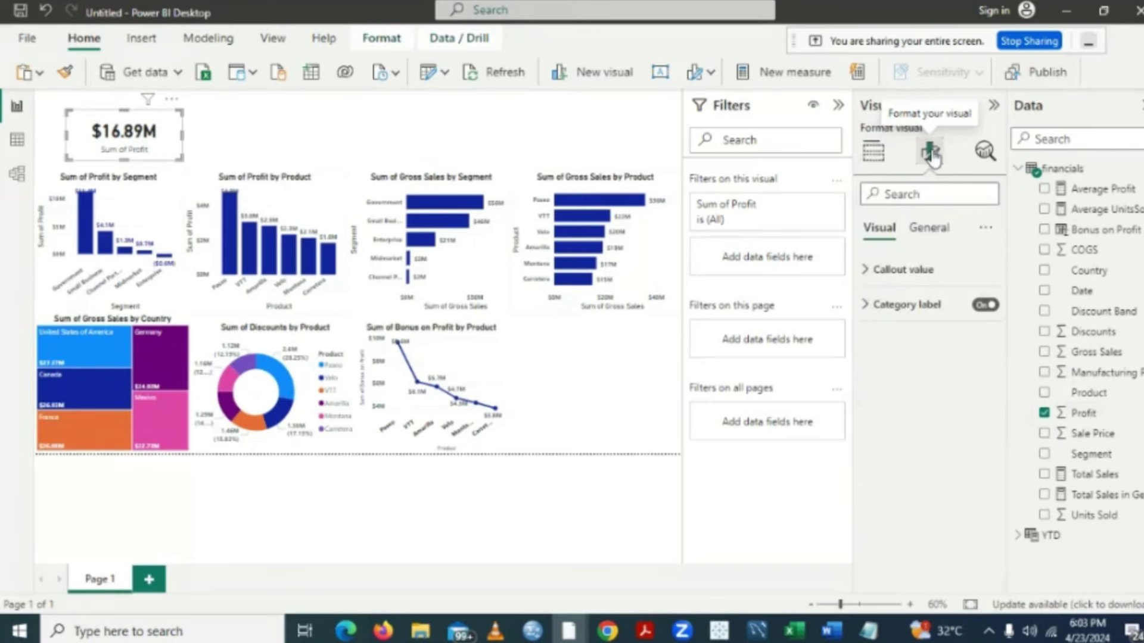
click(869, 273)
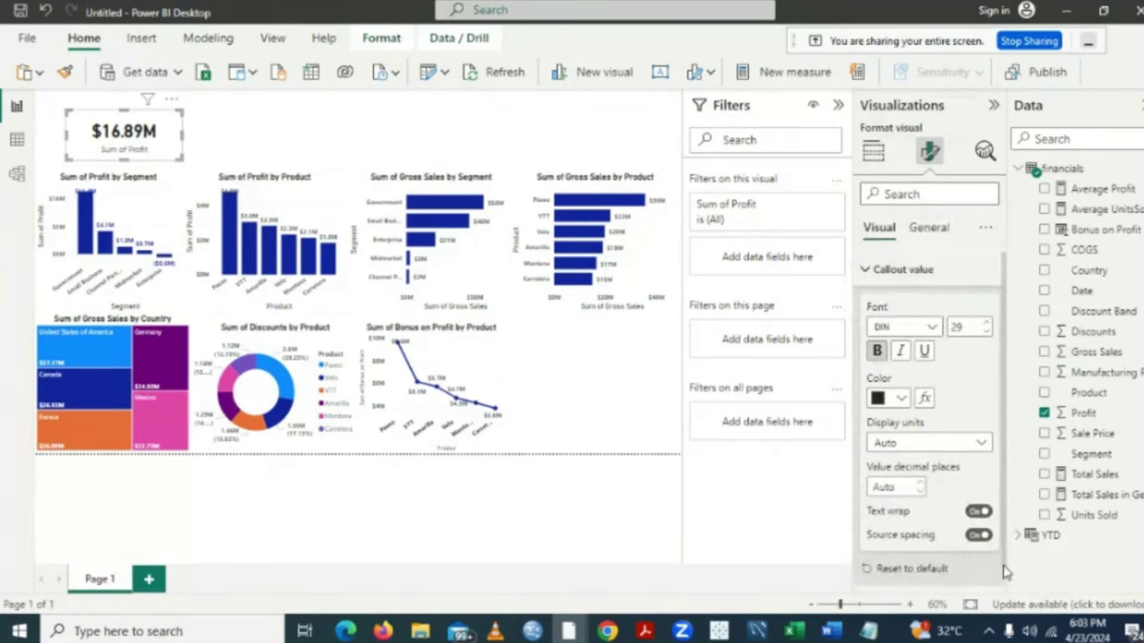
scroll(1006, 581, down, 1)
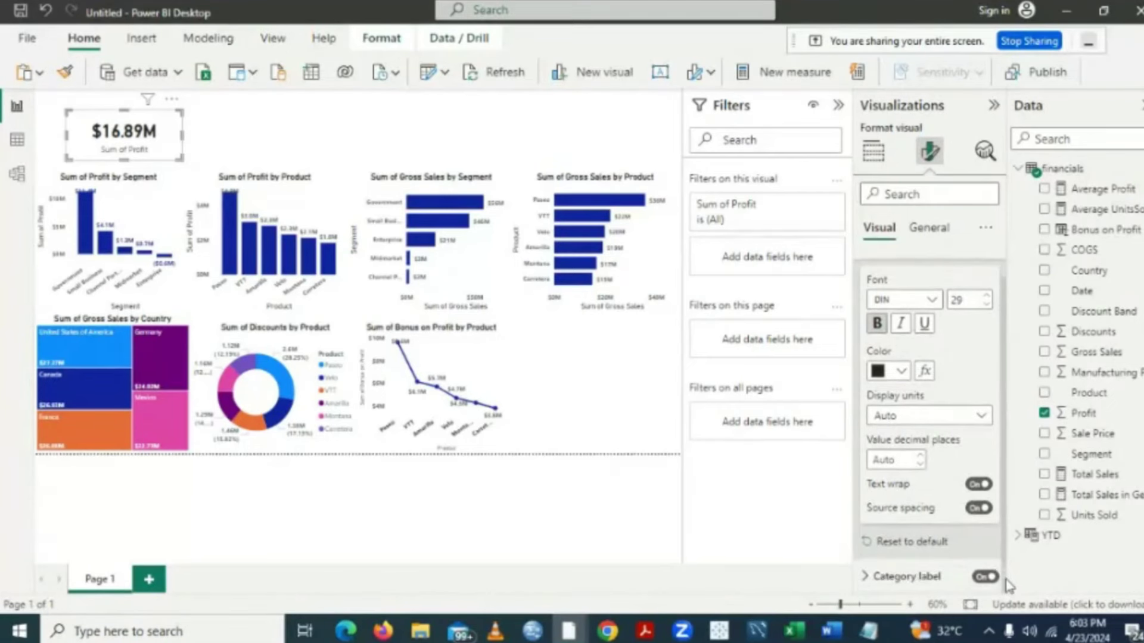
click(927, 228)
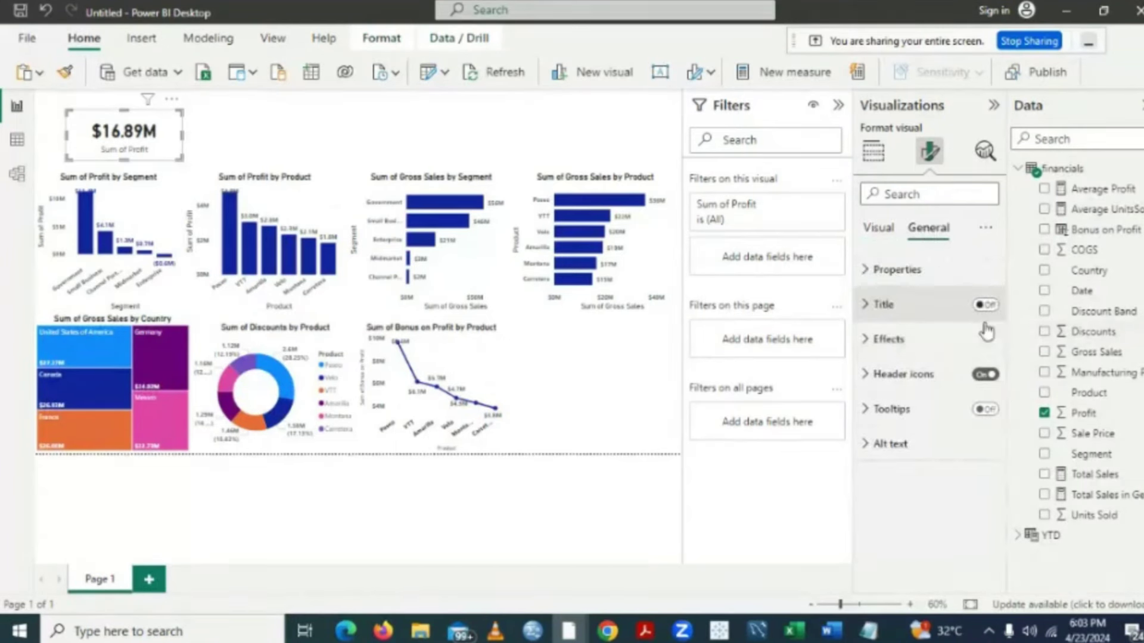
click(868, 340)
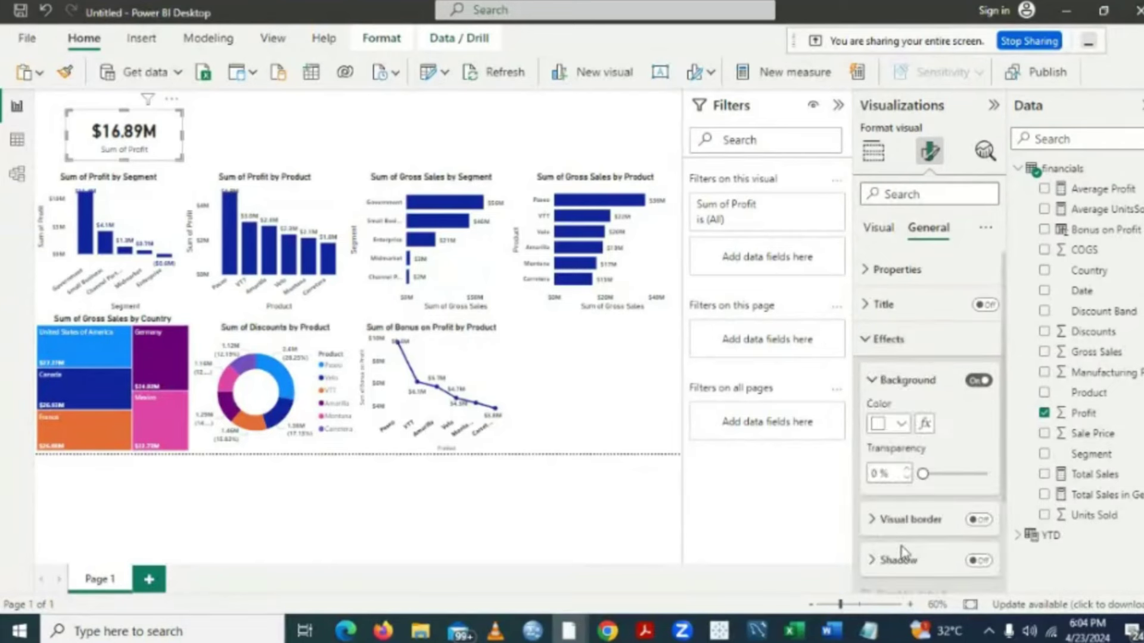
click(985, 520)
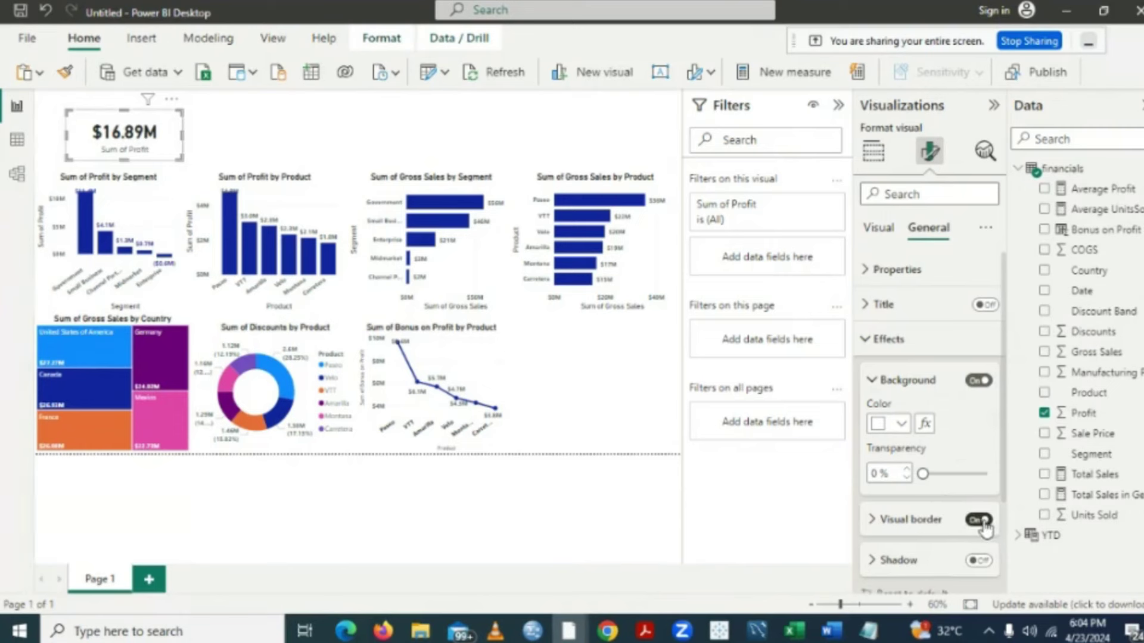
click(873, 521)
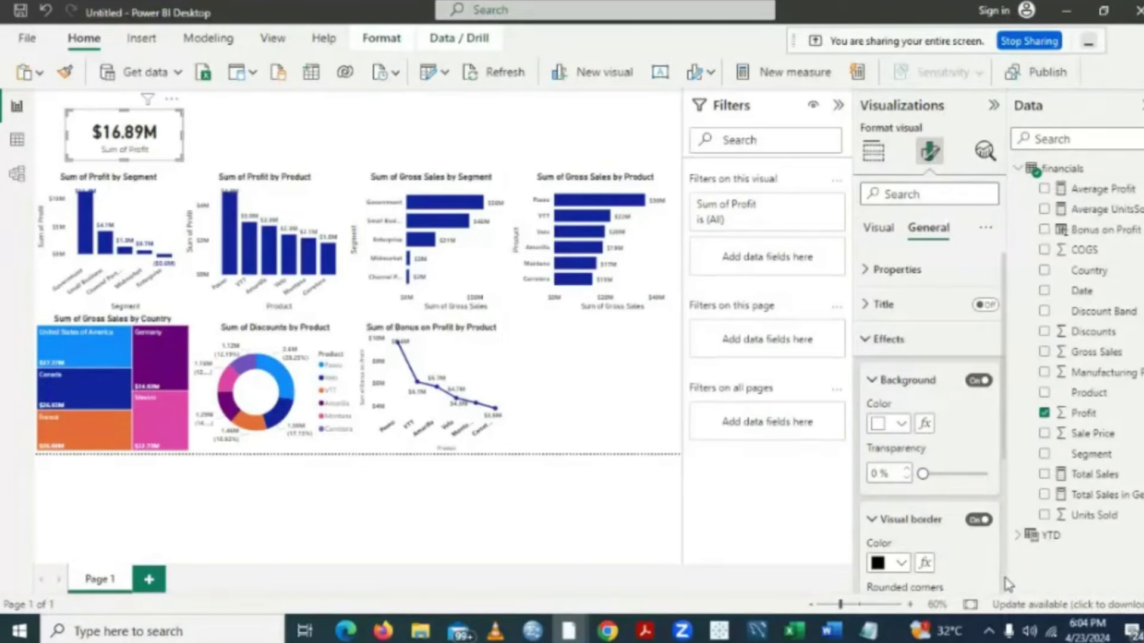
scroll(1007, 584, down, 3)
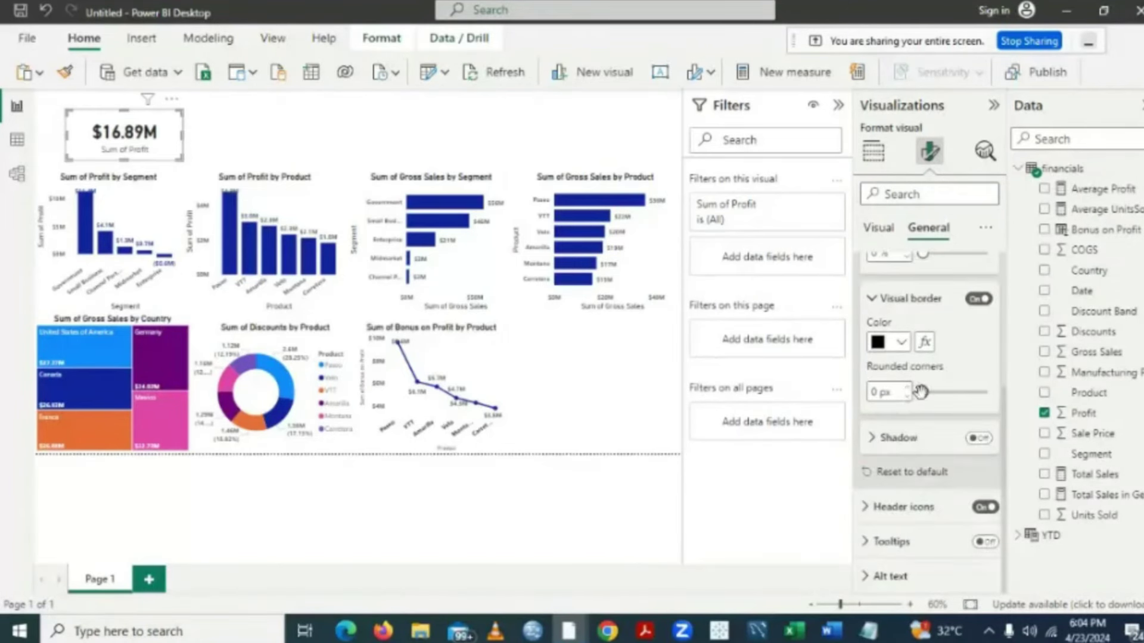
click(259, 137)
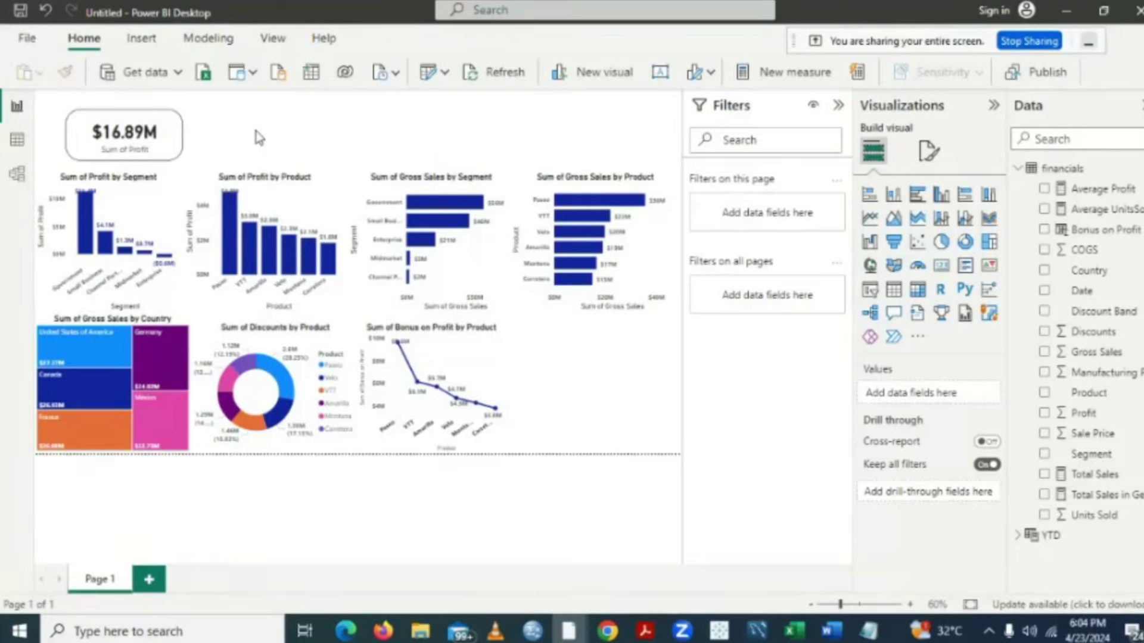
- Switch the visual border off on the $16.89M profit card in General > Effects
click(177, 138)
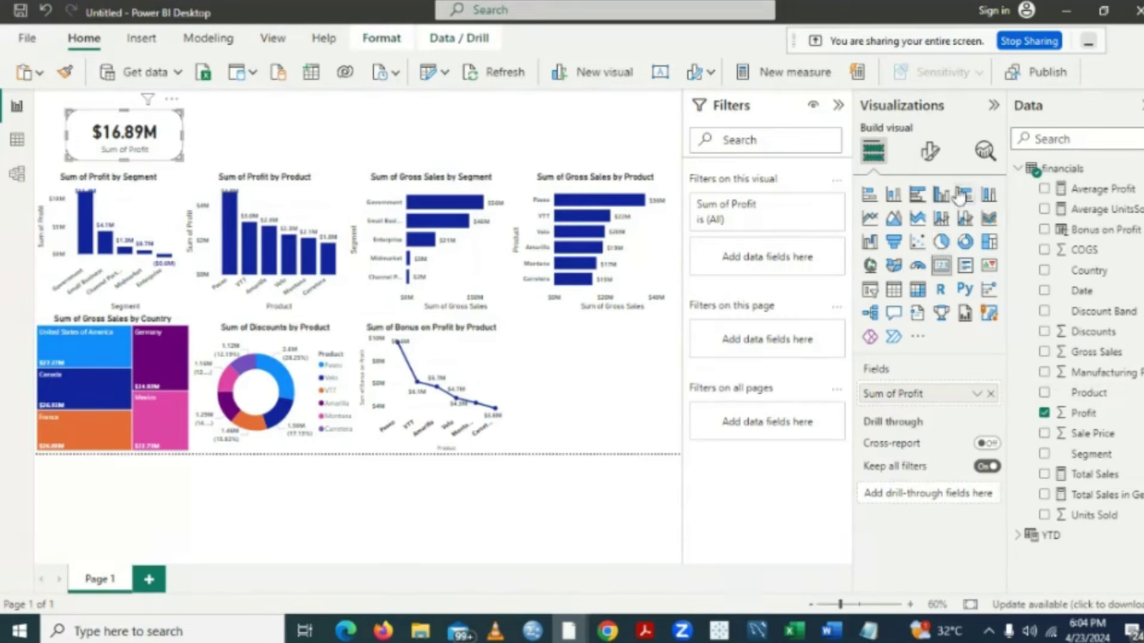
click(930, 153)
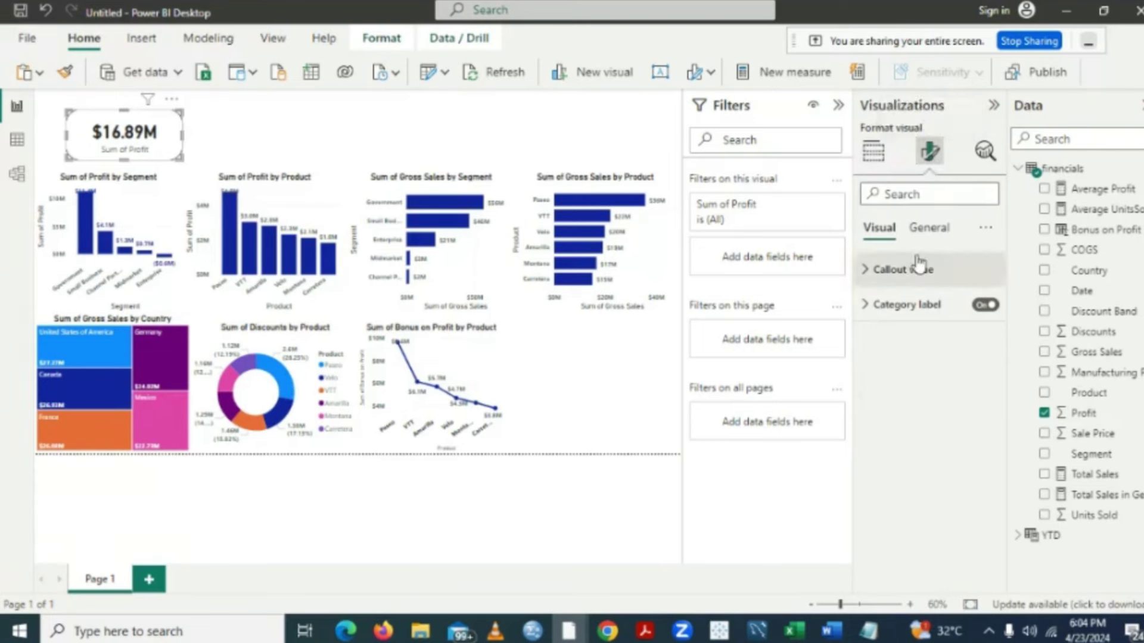
click(931, 236)
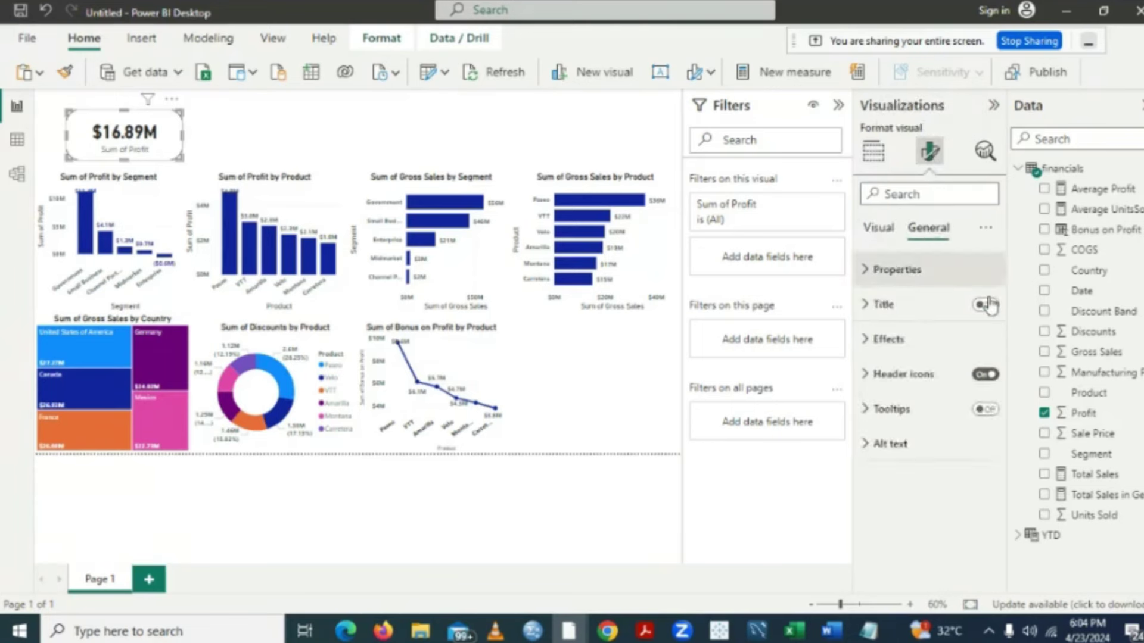
click(890, 340)
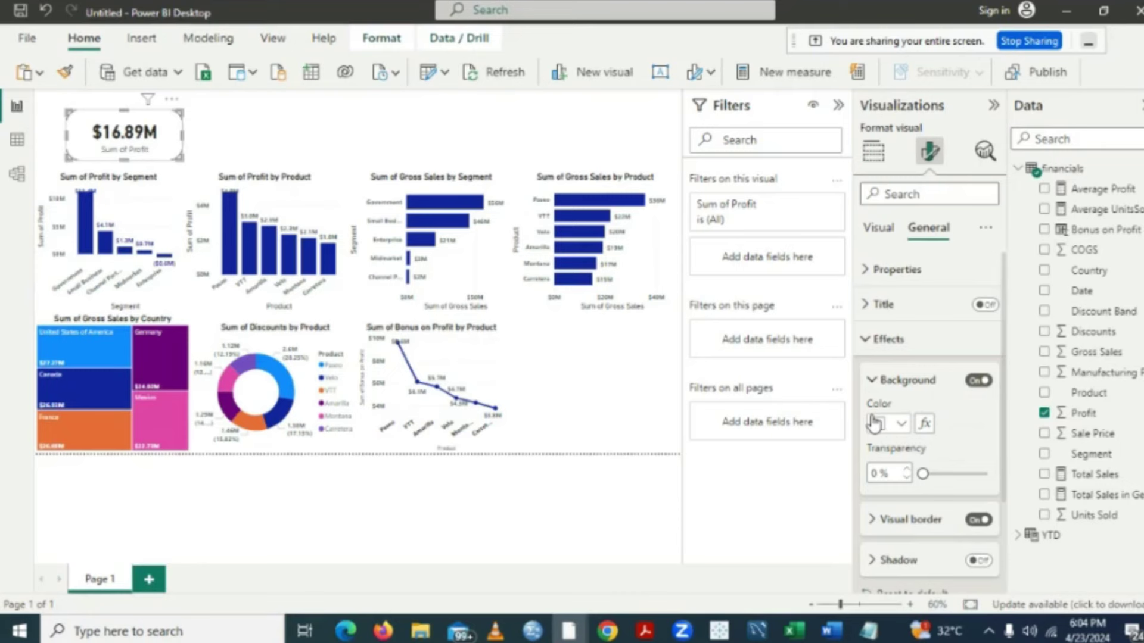
click(982, 521)
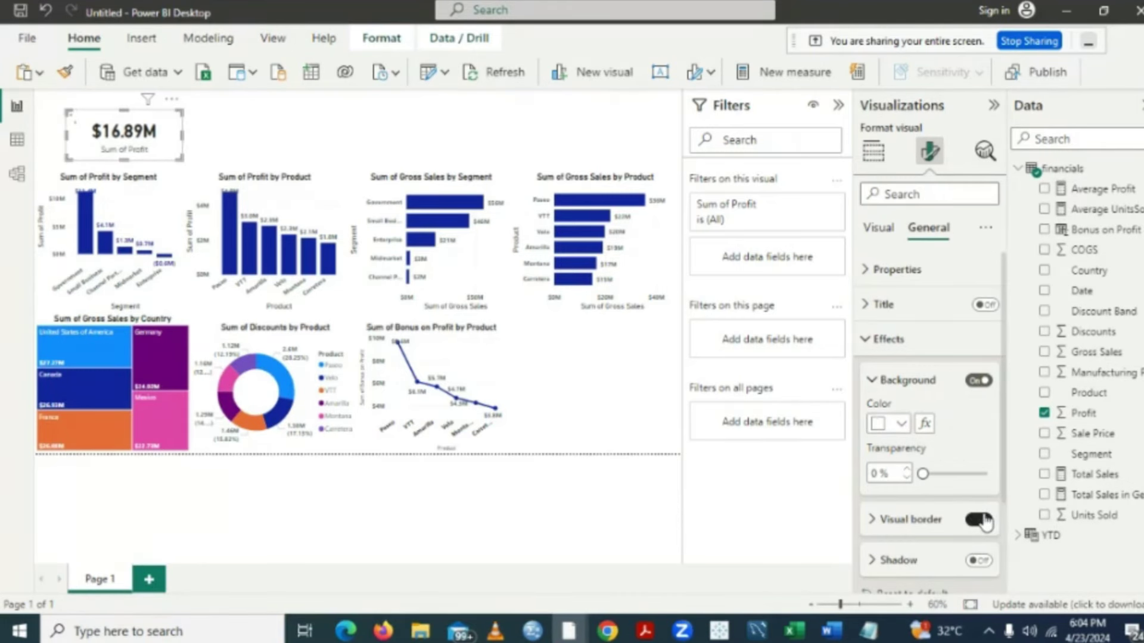
click(227, 118)
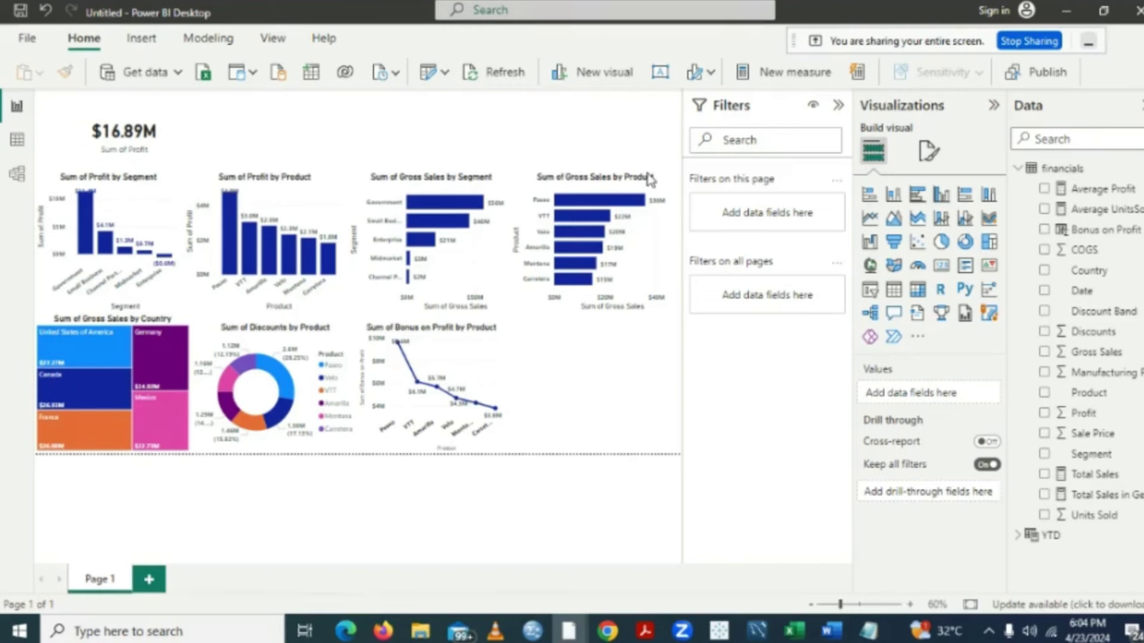
- Add a smaller card beside the profit card showing Average Profit ($24.13K)
click(942, 269)
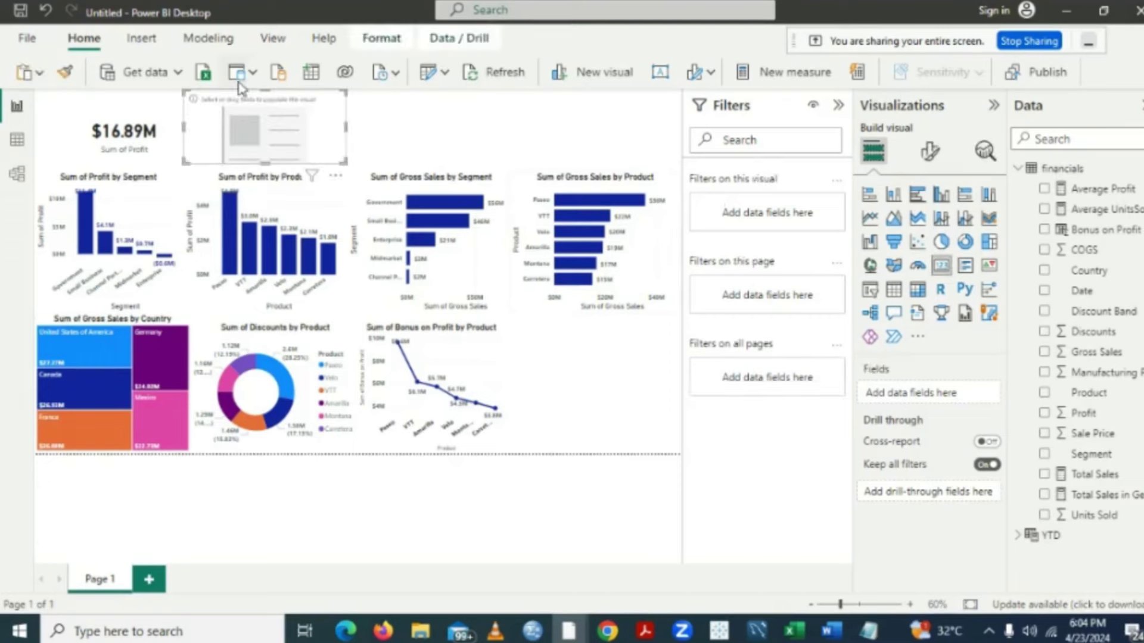
drag(268, 94, 266, 156)
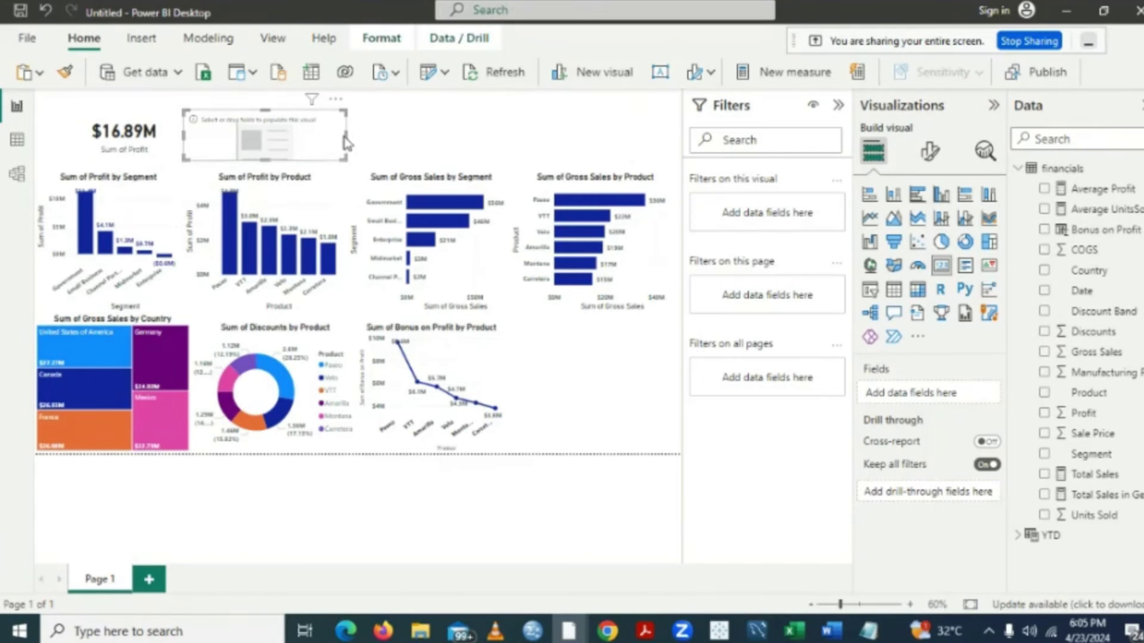
drag(345, 136, 287, 143)
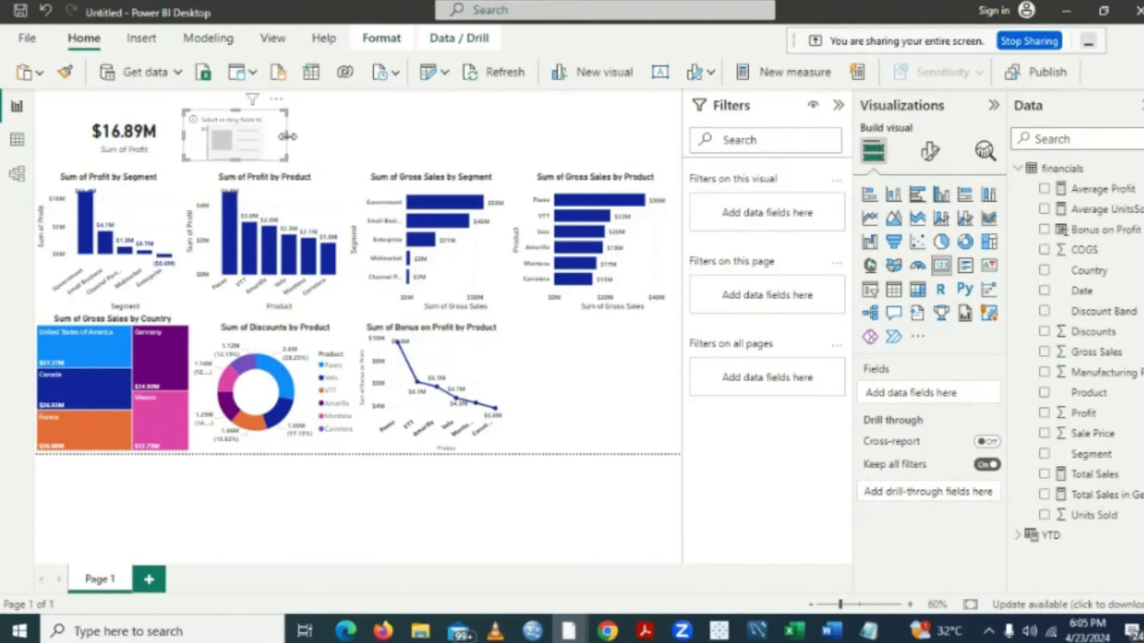
drag(237, 112, 237, 118)
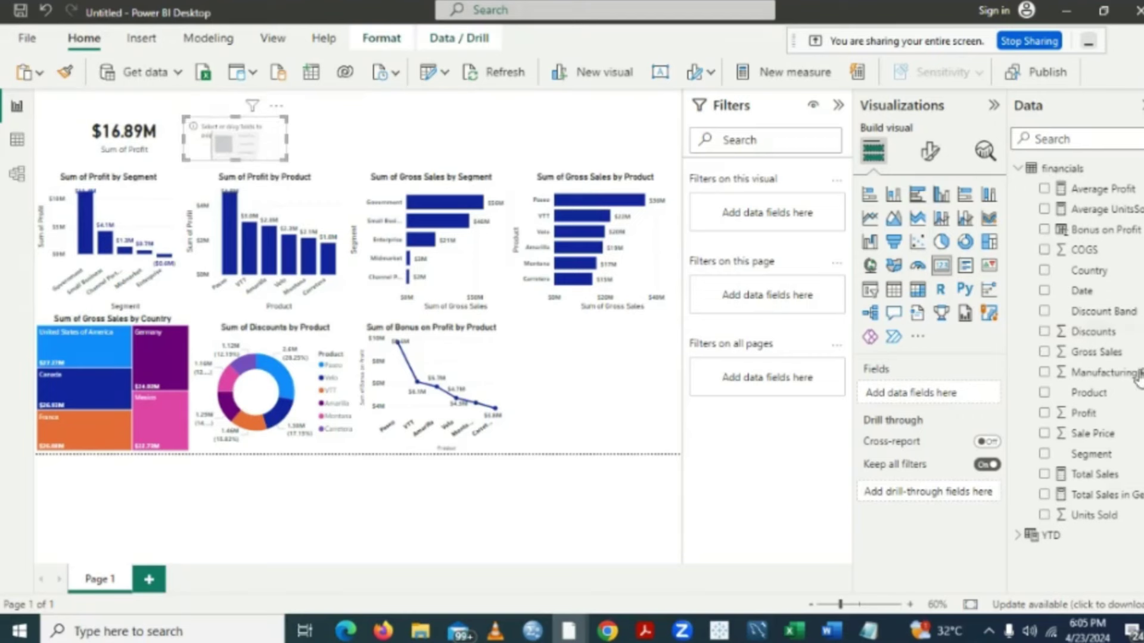
click(1044, 192)
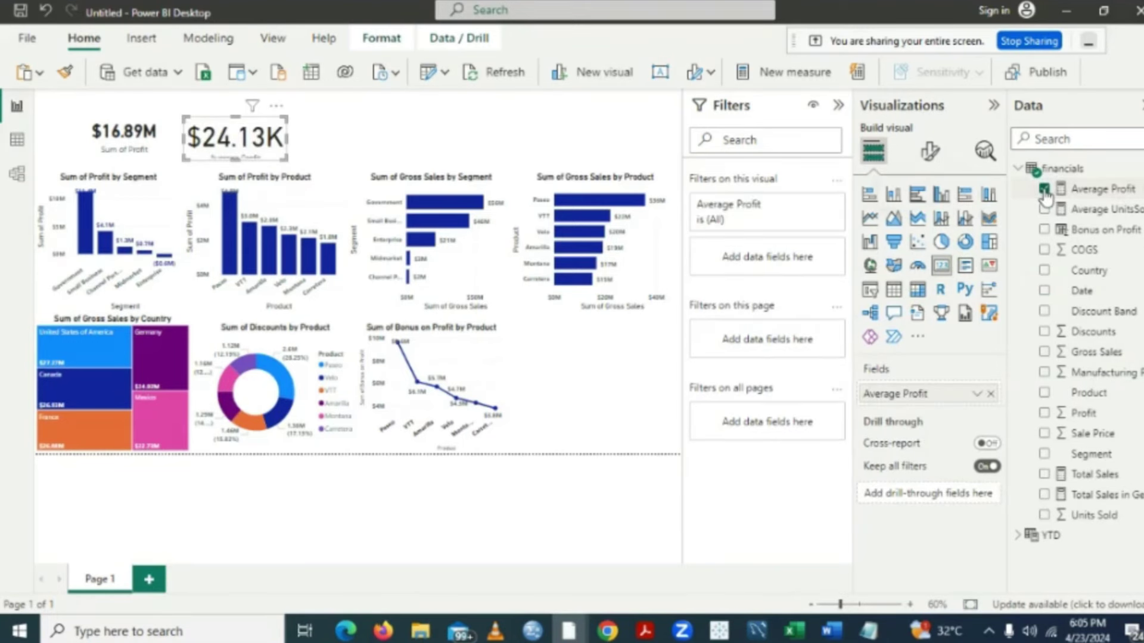
click(930, 156)
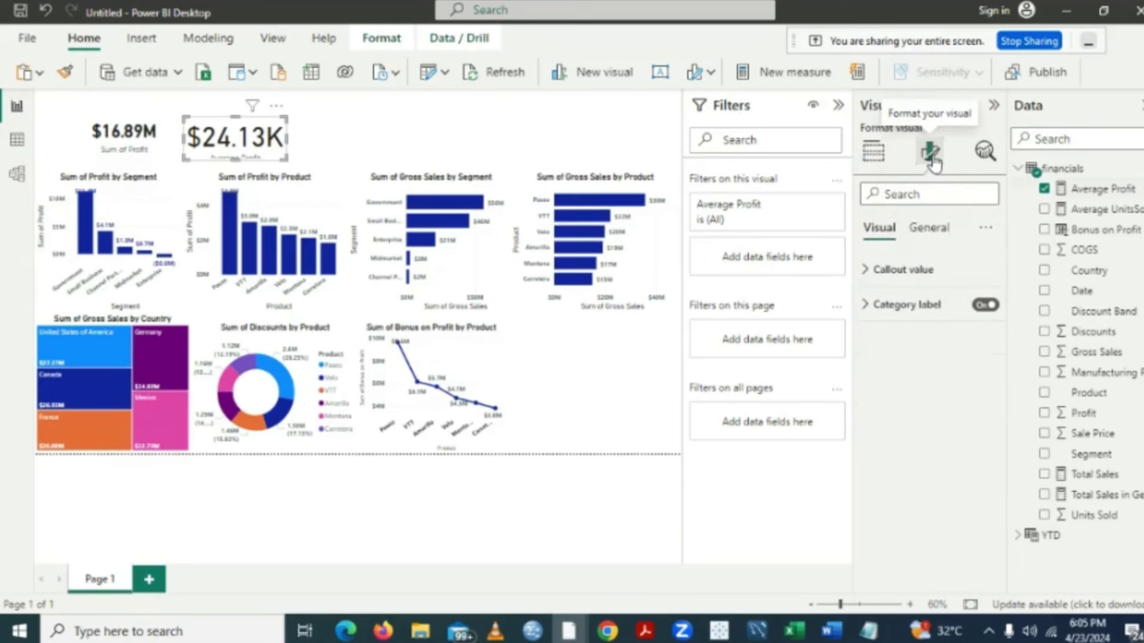
- Set the $24.13K callout value to bold at font size 29
click(886, 271)
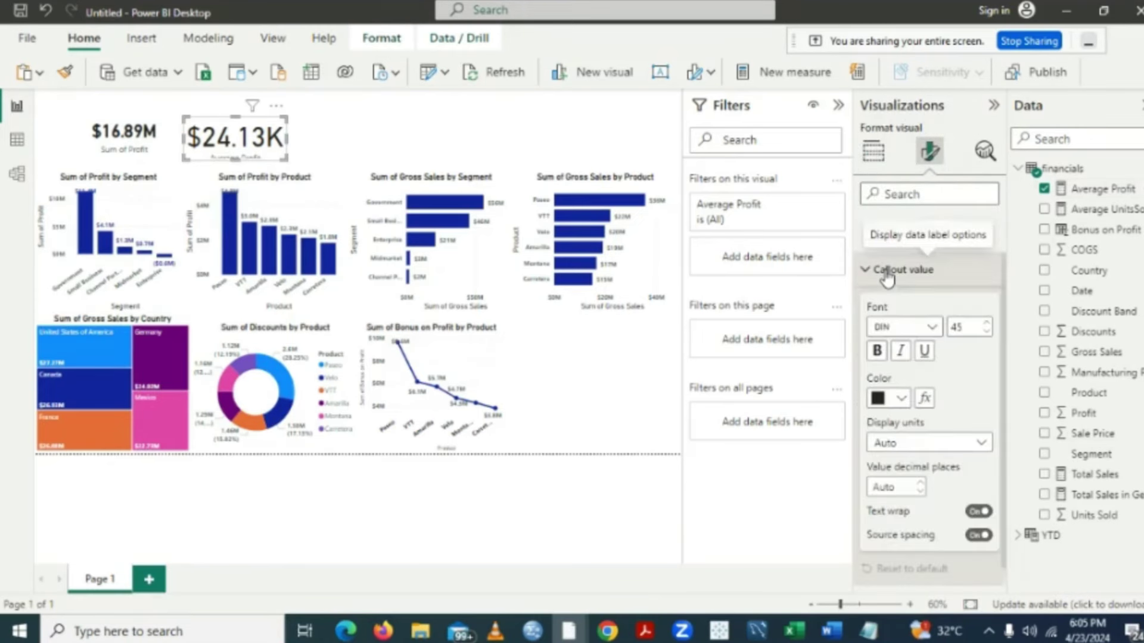
click(986, 337)
click(986, 337)
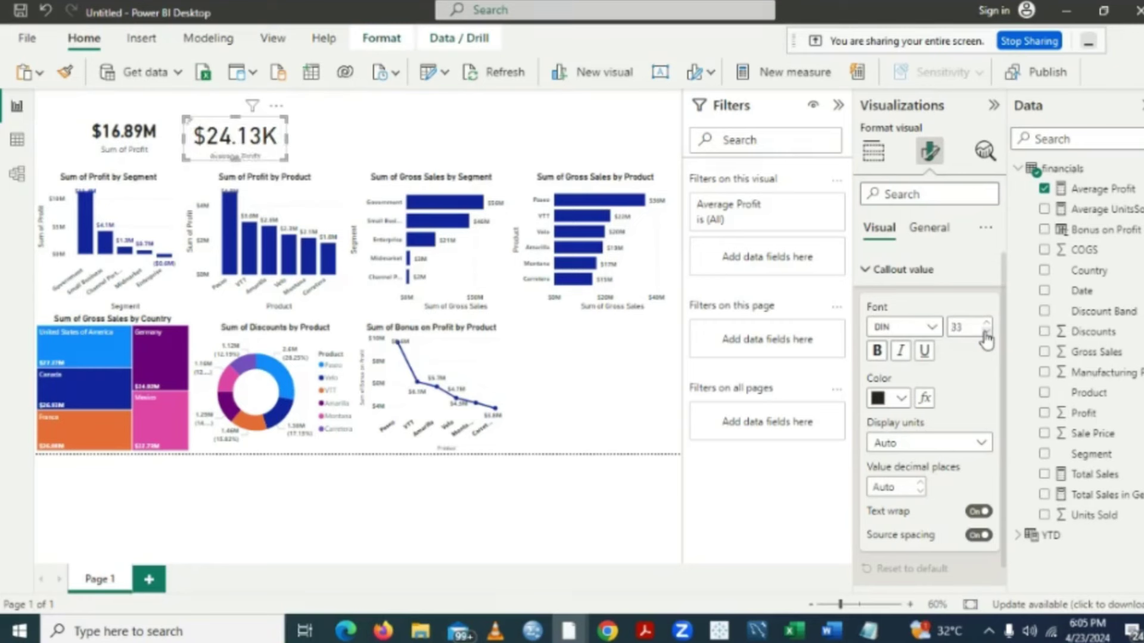
click(986, 337)
click(986, 337)
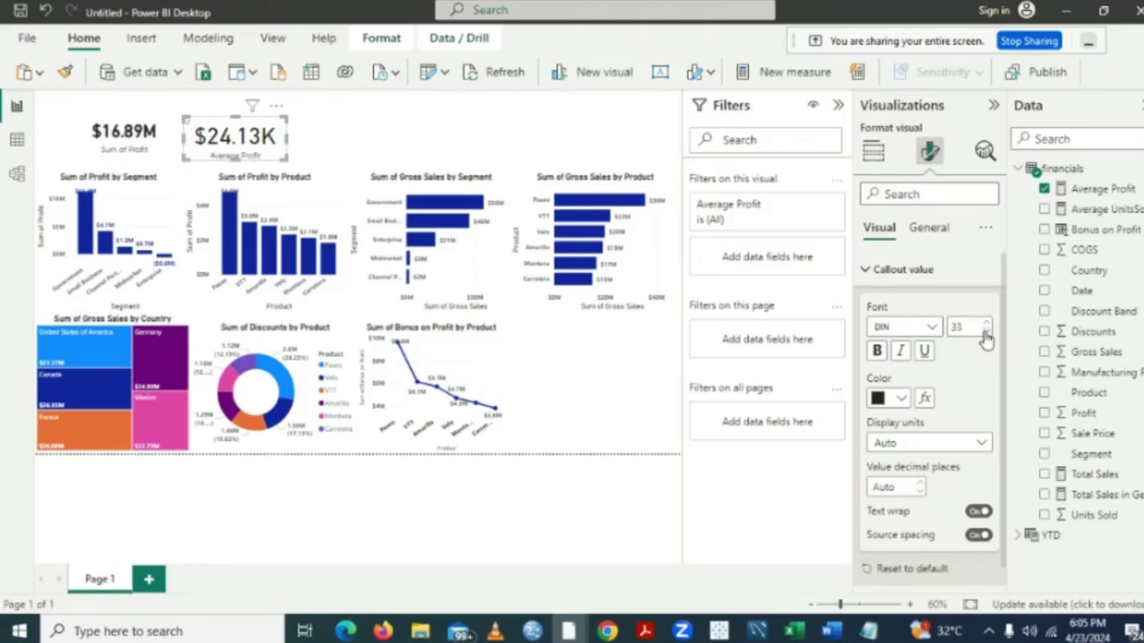
click(986, 337)
click(986, 338)
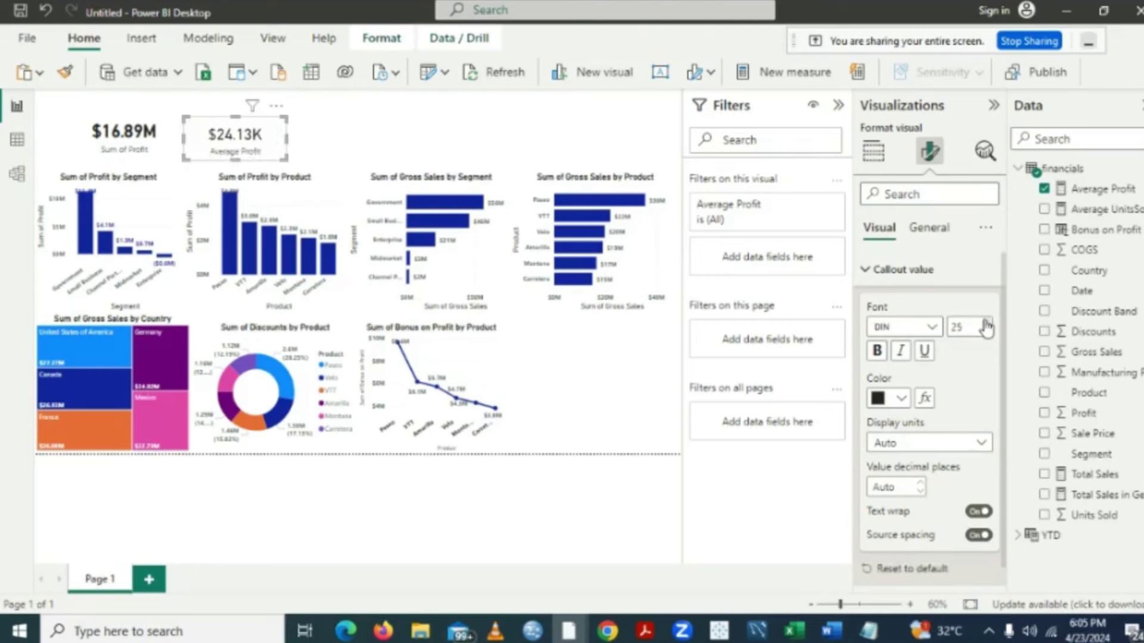
click(986, 324)
click(985, 324)
click(986, 324)
click(986, 324)
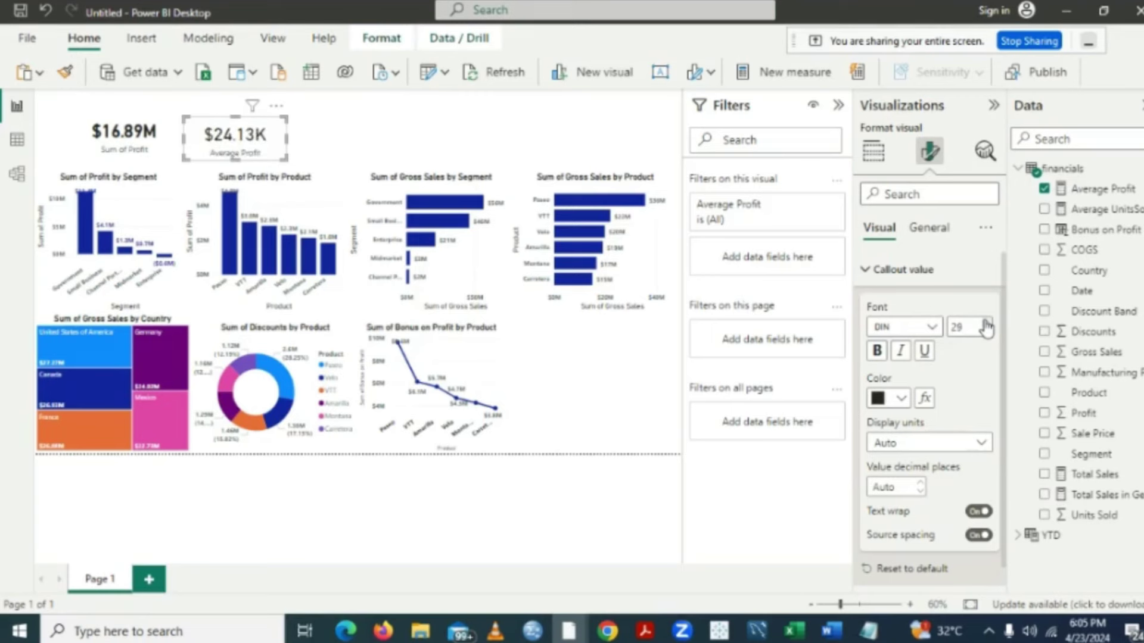
click(875, 353)
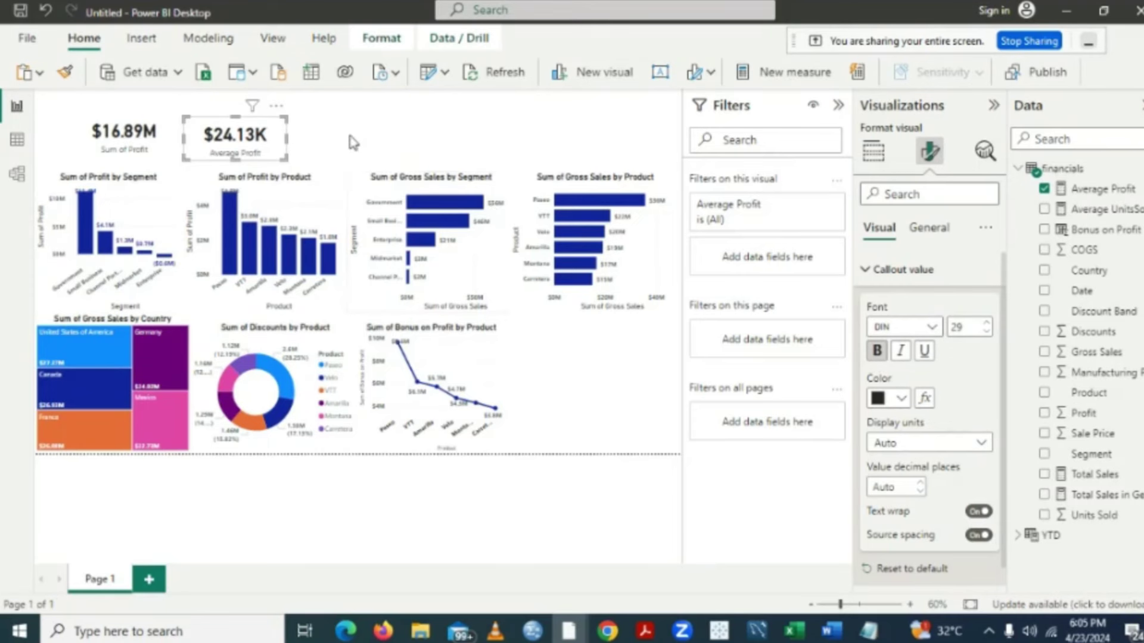
- Align the Average Profit card's top and bottom edges with the $16.89M profit card
click(354, 143)
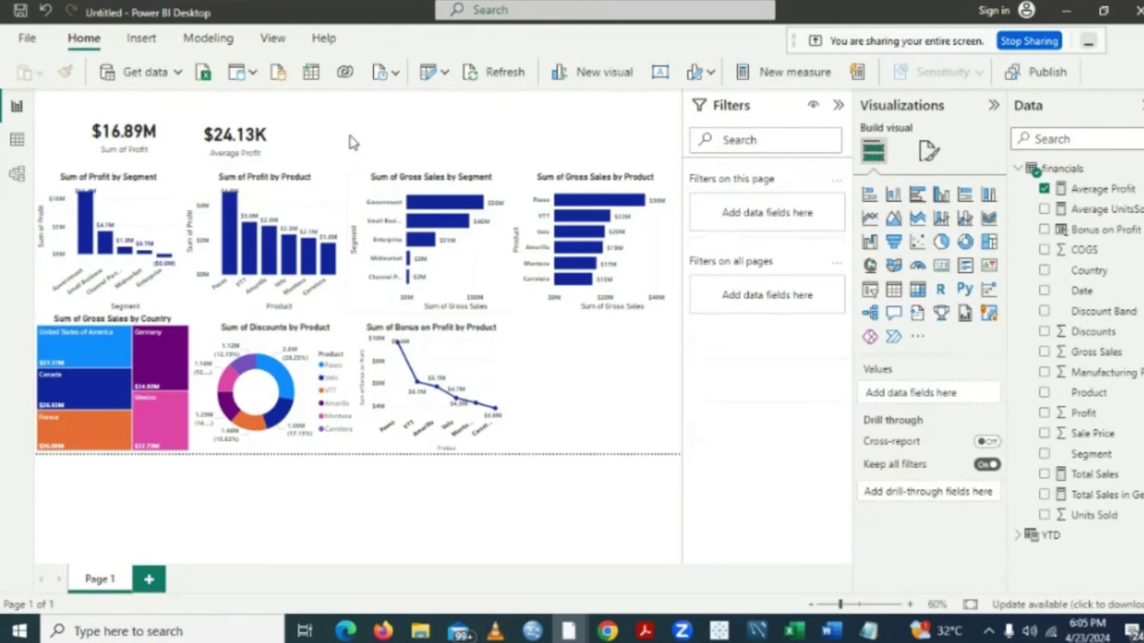
click(269, 140)
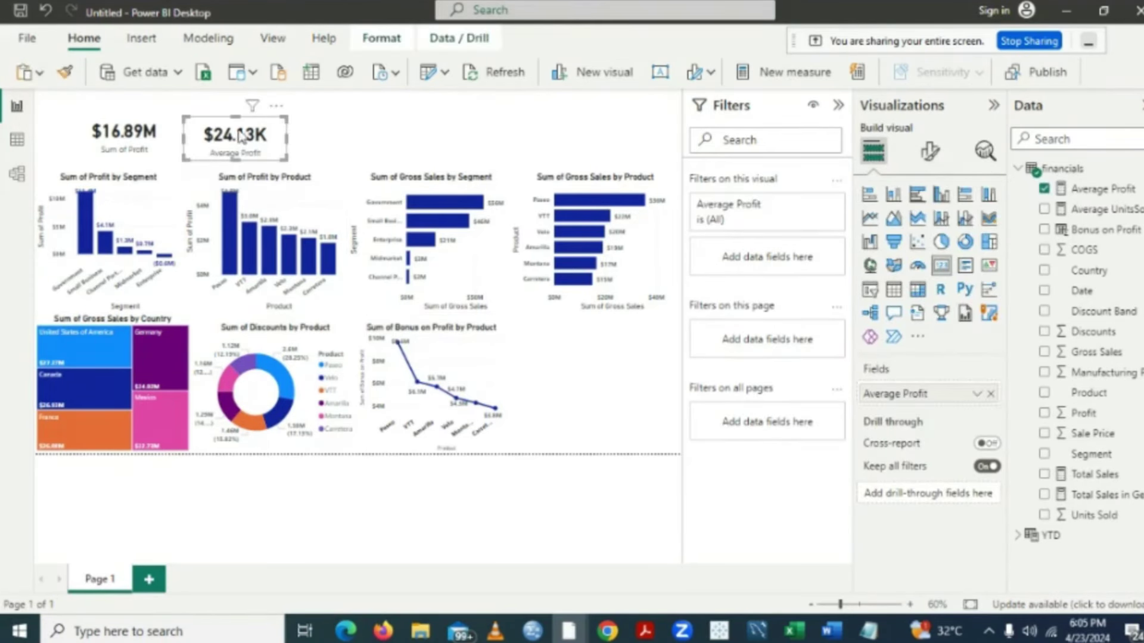
drag(237, 115, 236, 112)
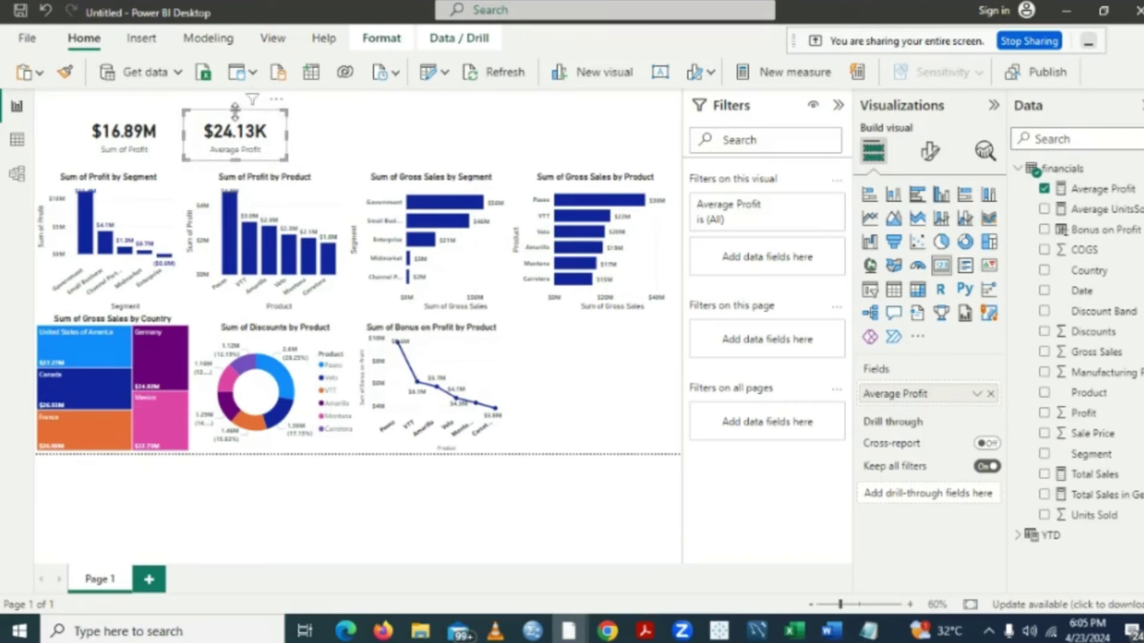
drag(236, 158, 236, 159)
click(331, 148)
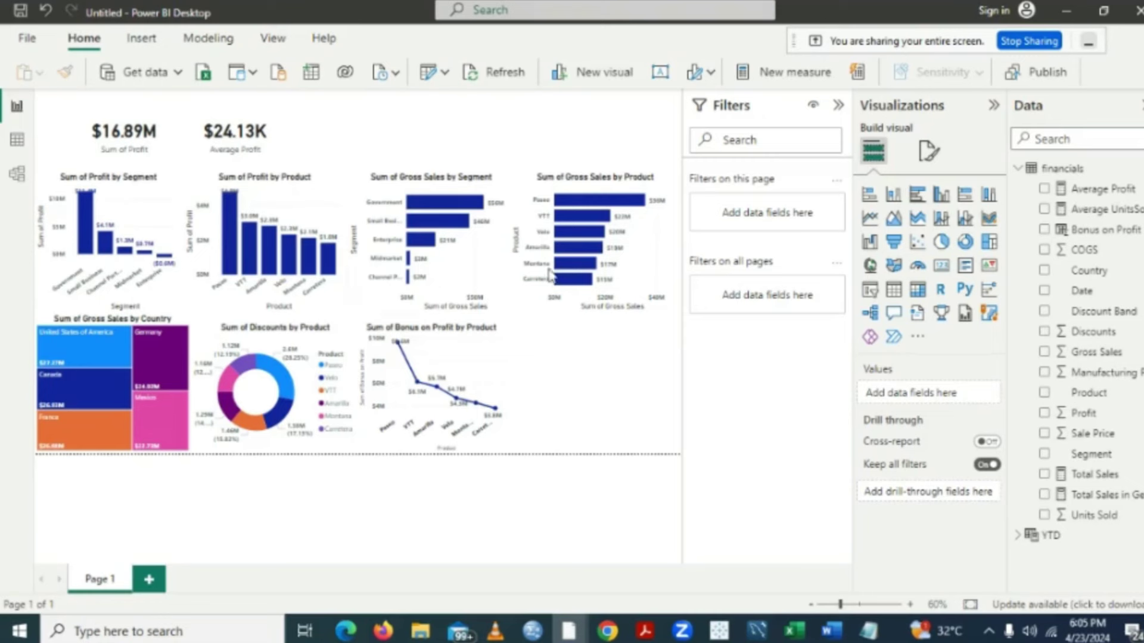
- Add a third card beside Average Profit showing Sum of Gross Sales ($127.93M)
click(946, 269)
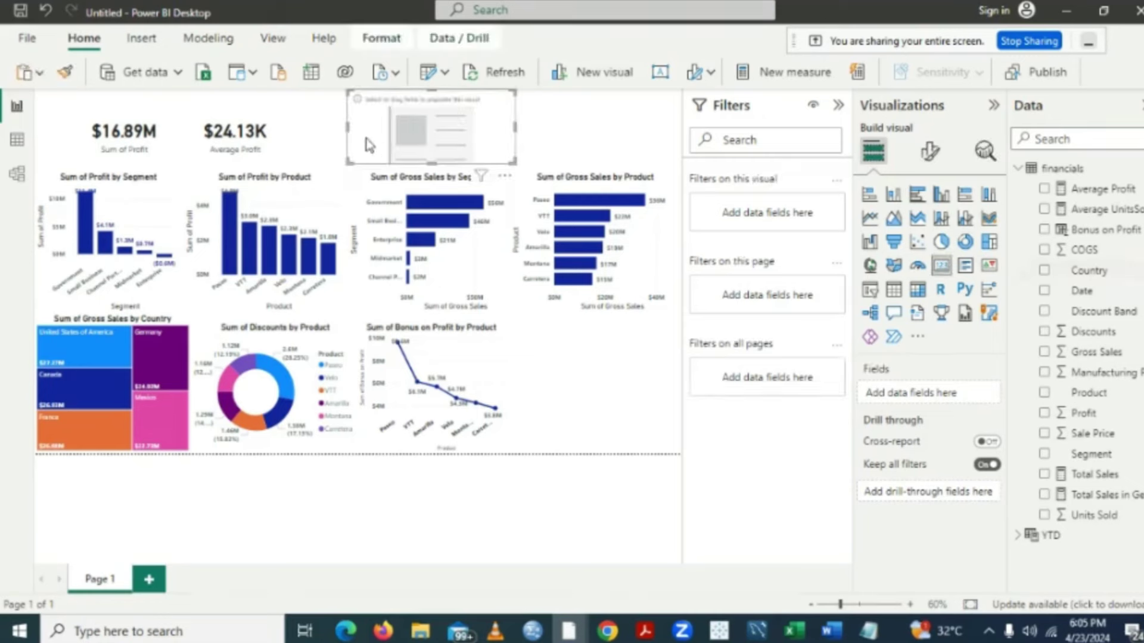
drag(428, 94, 430, 109)
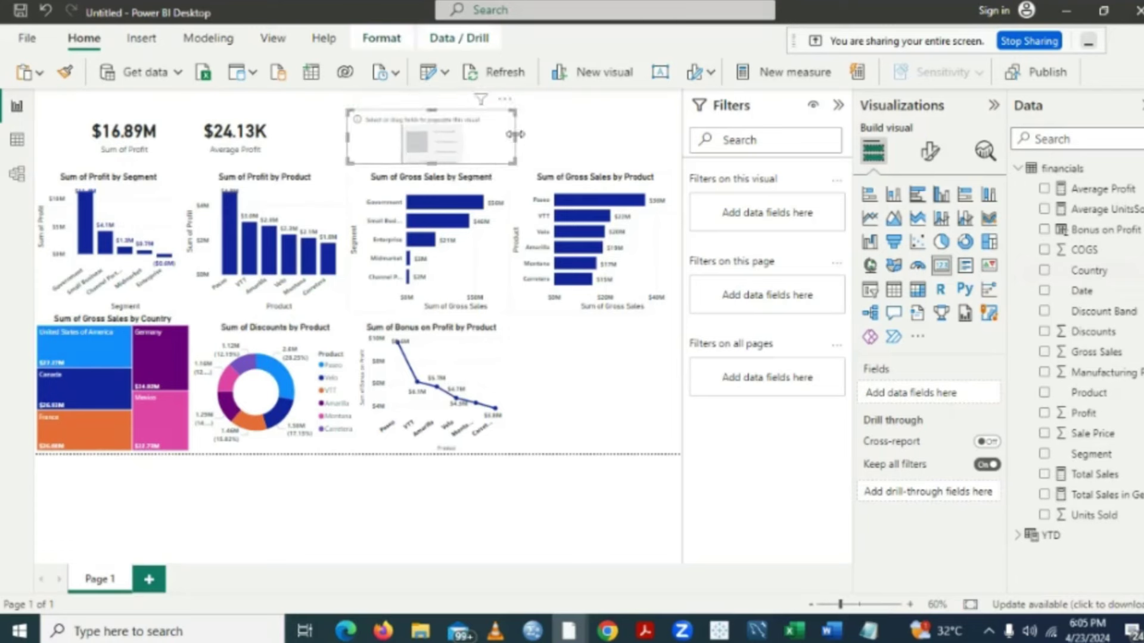
drag(515, 138, 459, 143)
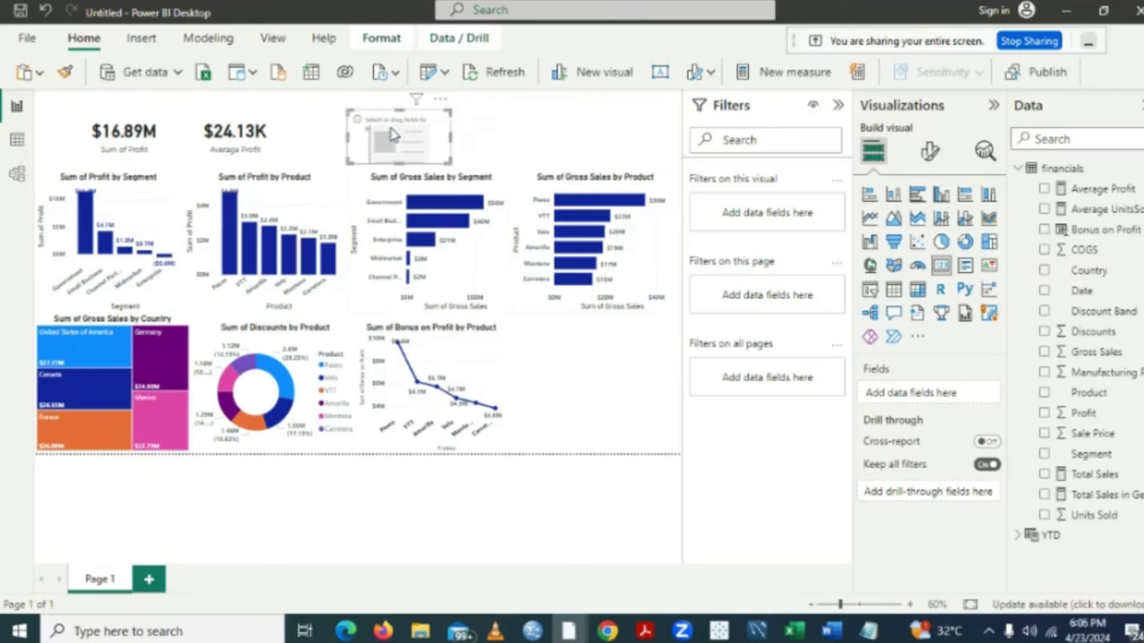
drag(391, 134, 339, 131)
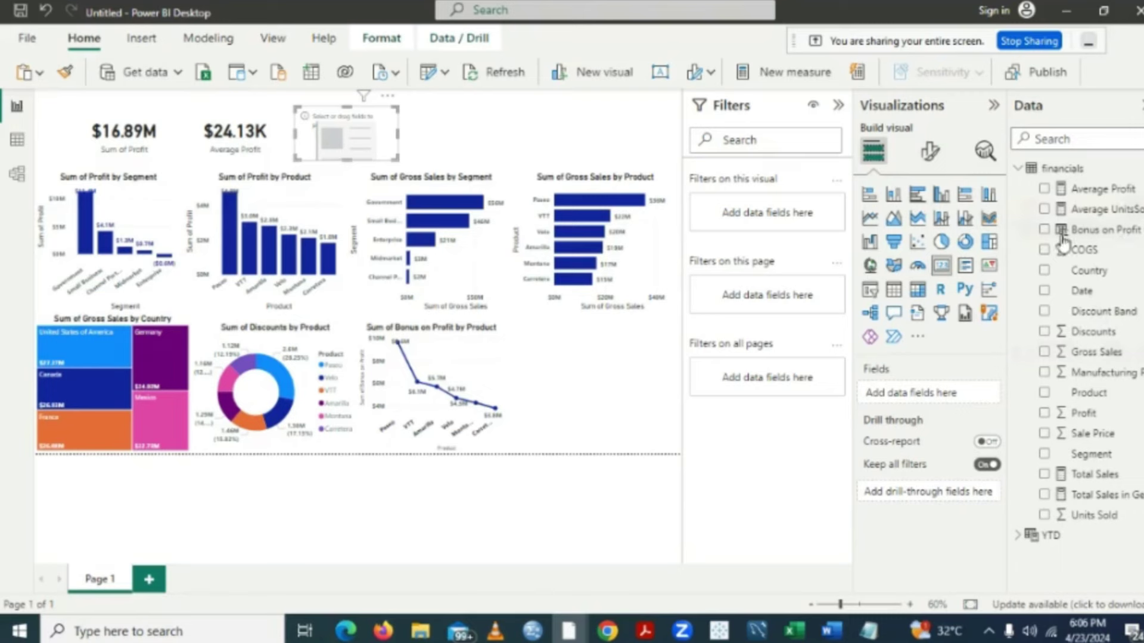
click(1043, 355)
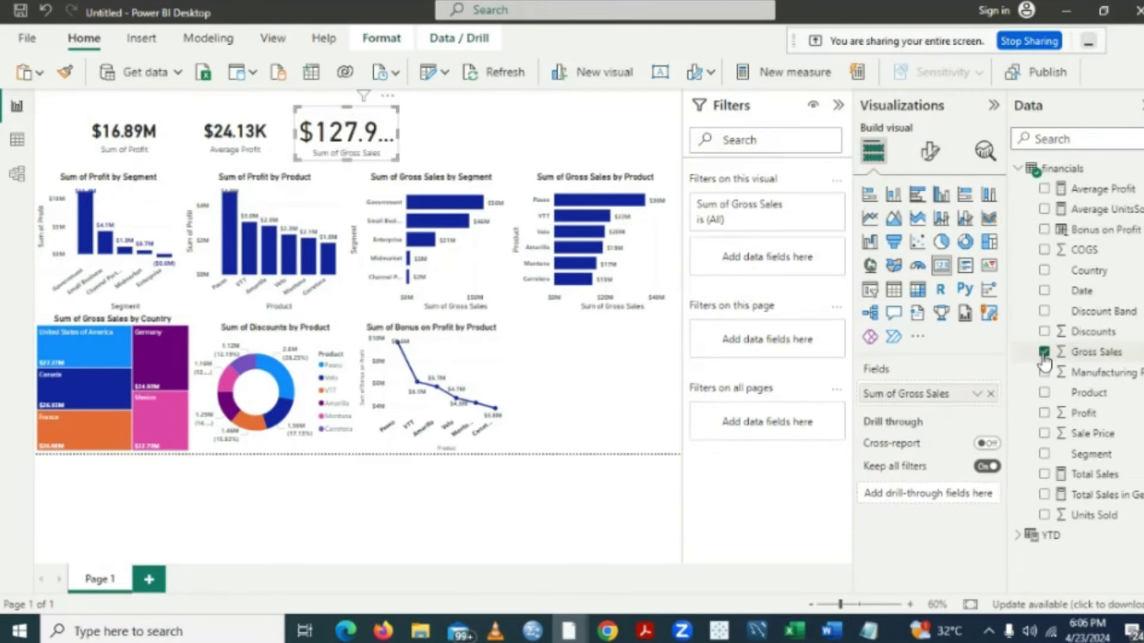
click(930, 151)
click(903, 269)
click(986, 335)
- Set the $127.93M Gross Sales callout value to bold at size 29
click(987, 334)
click(987, 334)
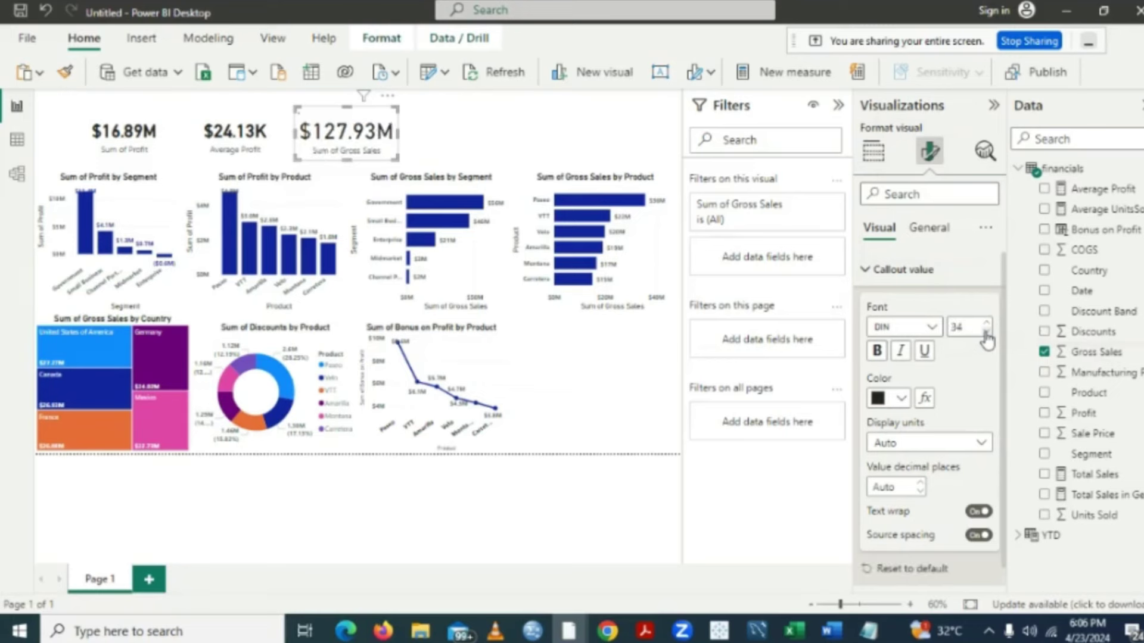
click(987, 334)
click(987, 334)
click(986, 334)
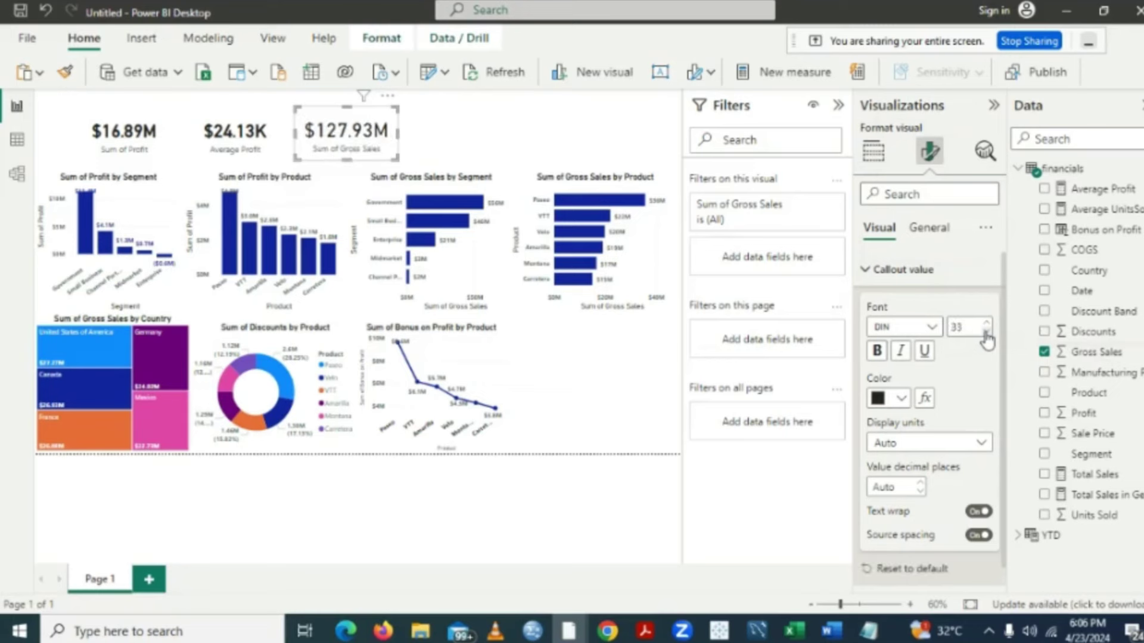
click(987, 334)
click(987, 334)
click(987, 334)
click(986, 334)
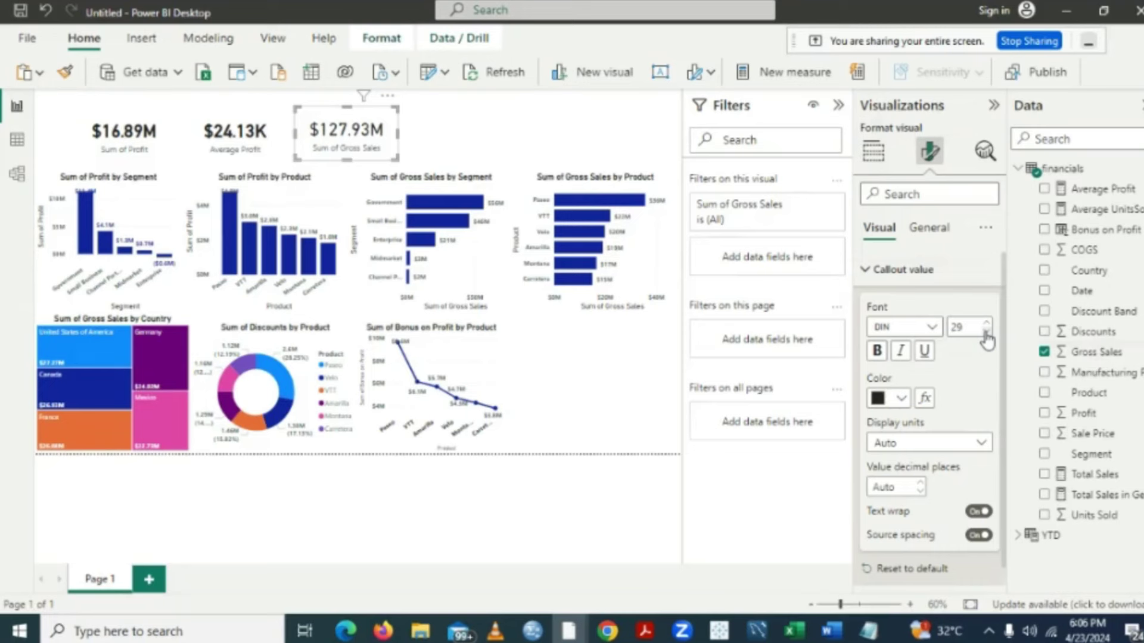
click(878, 352)
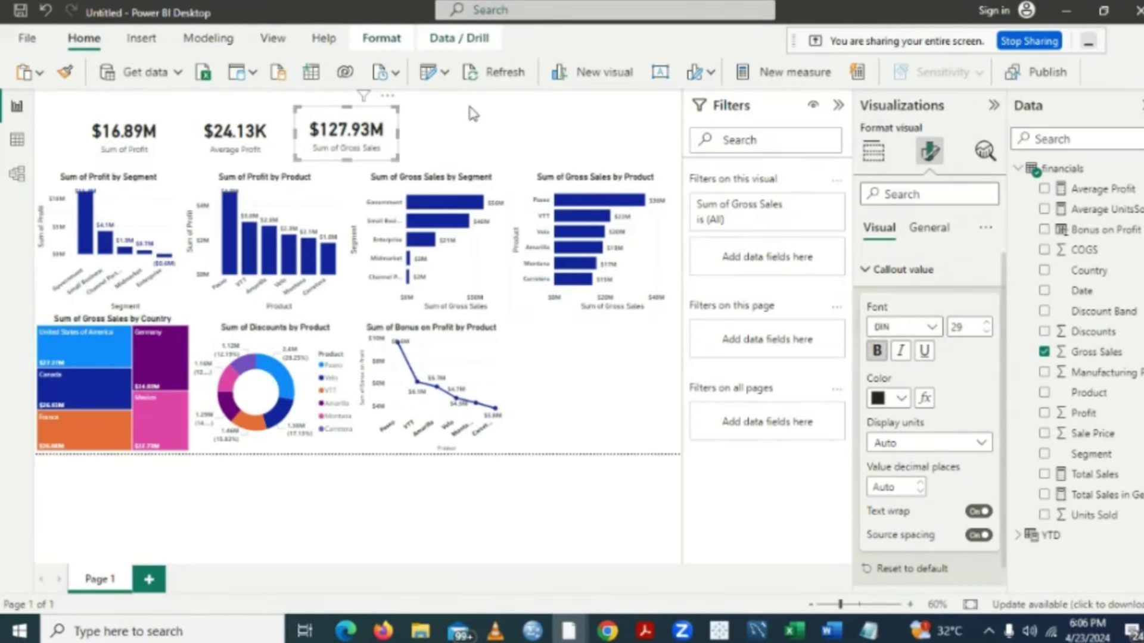
click(473, 113)
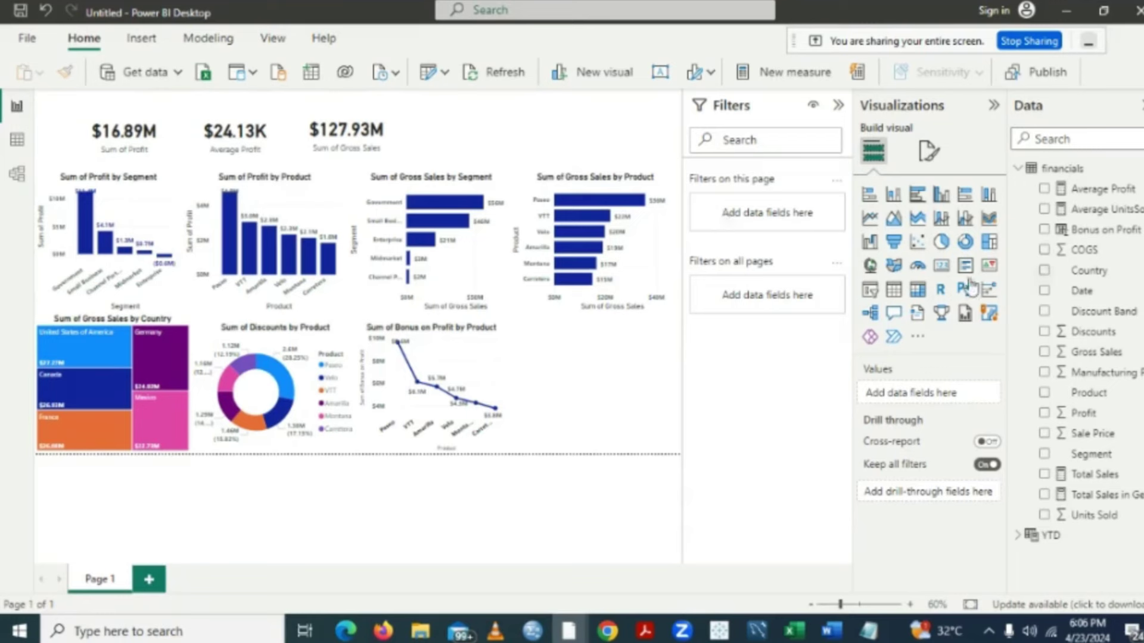
- Add a fourth card in the top row showing Sum of Units Sold (1.13M)
click(942, 271)
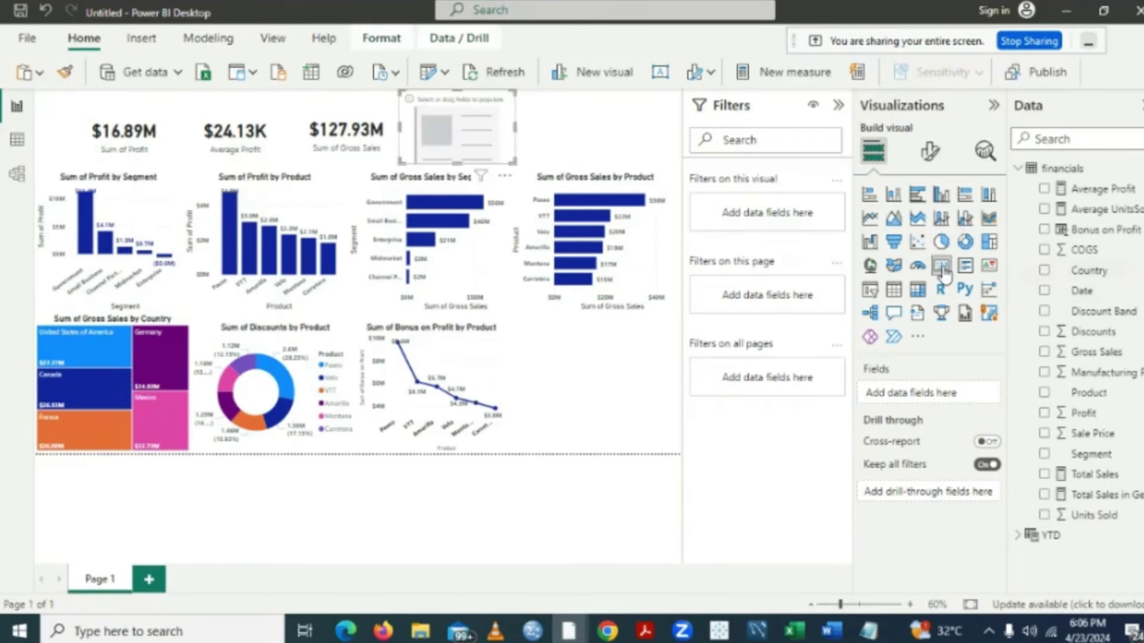
drag(456, 93, 458, 119)
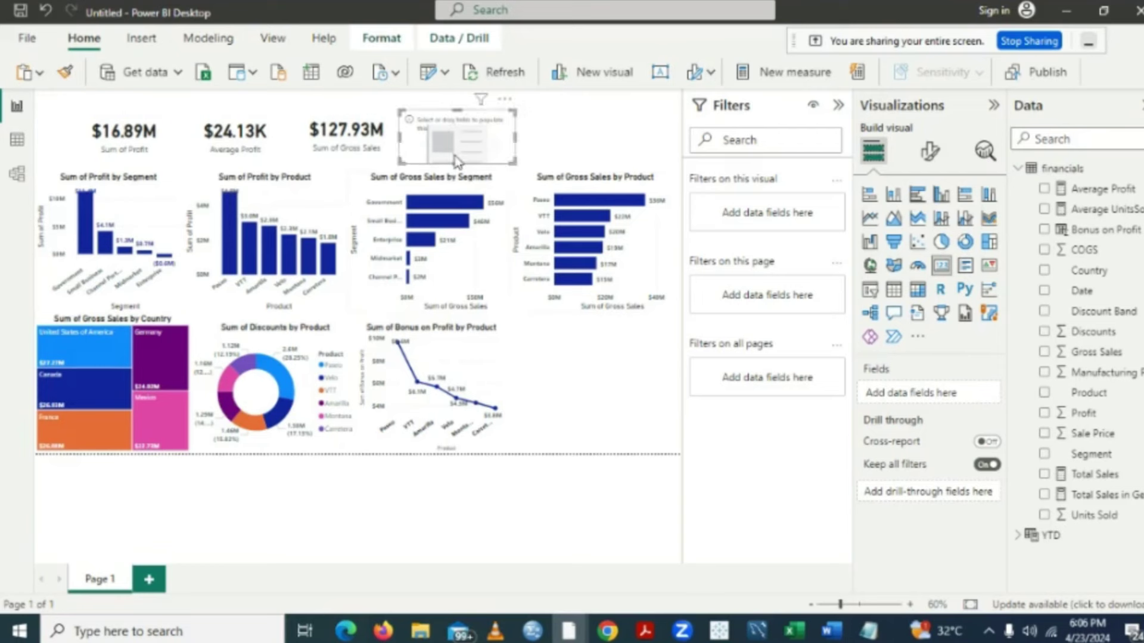
drag(457, 162, 458, 160)
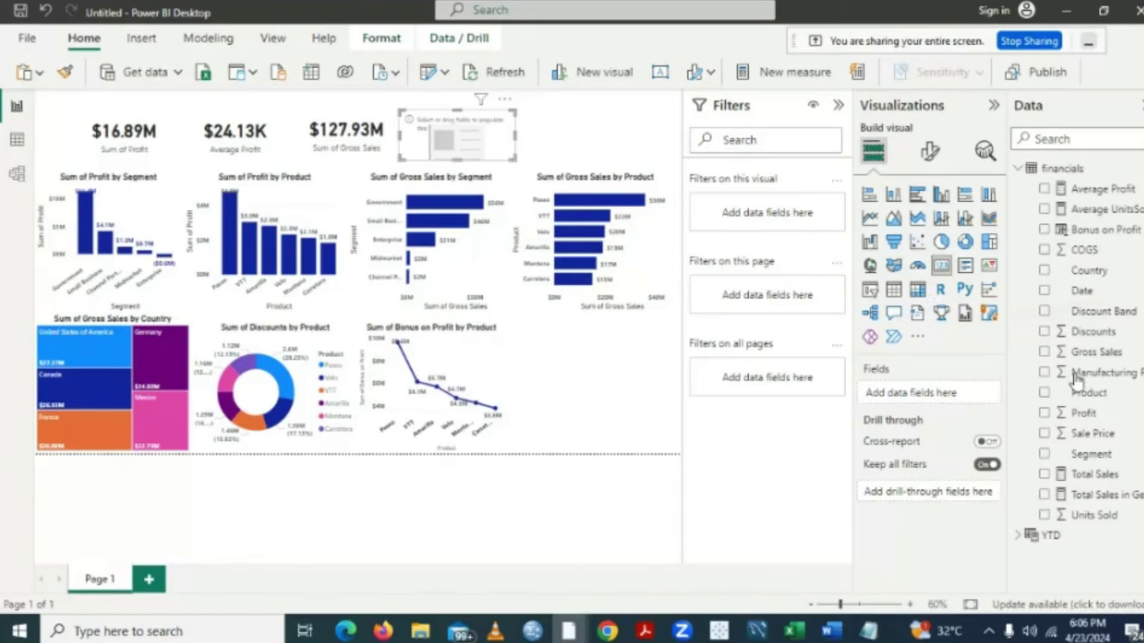
click(1044, 515)
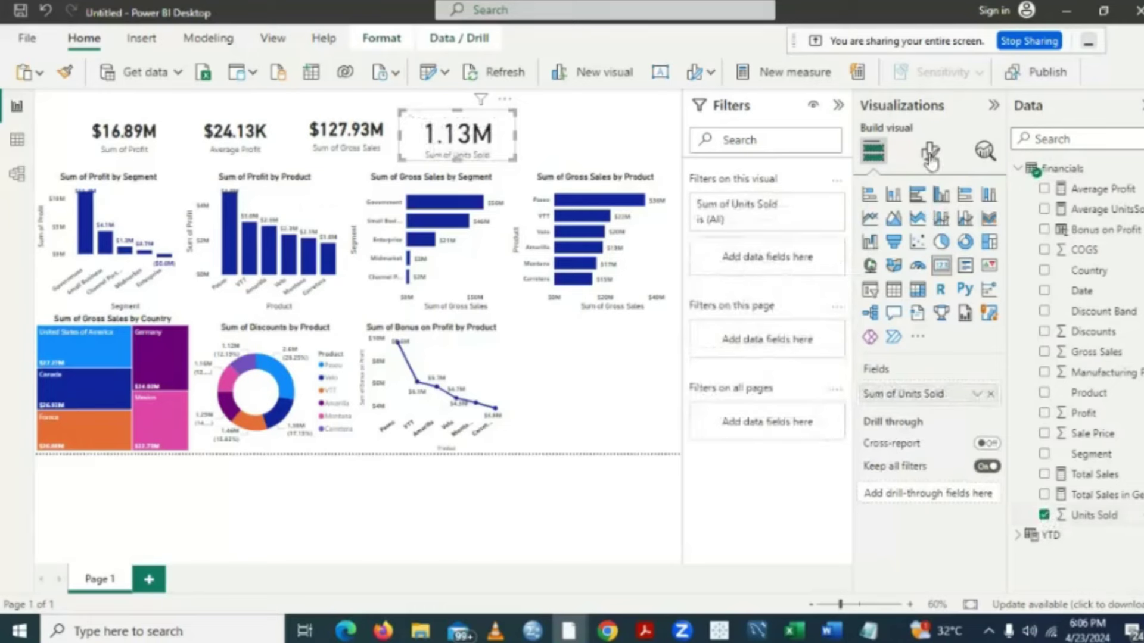
- Set the 1.13M Units Sold callout value to bold at font size 29
click(926, 152)
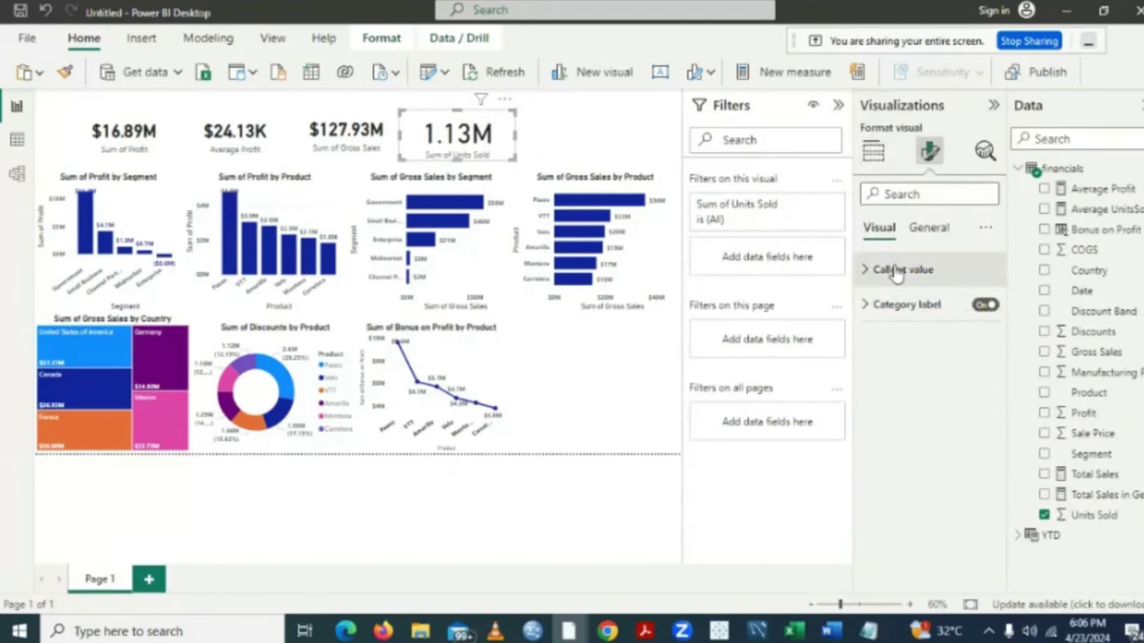
click(873, 271)
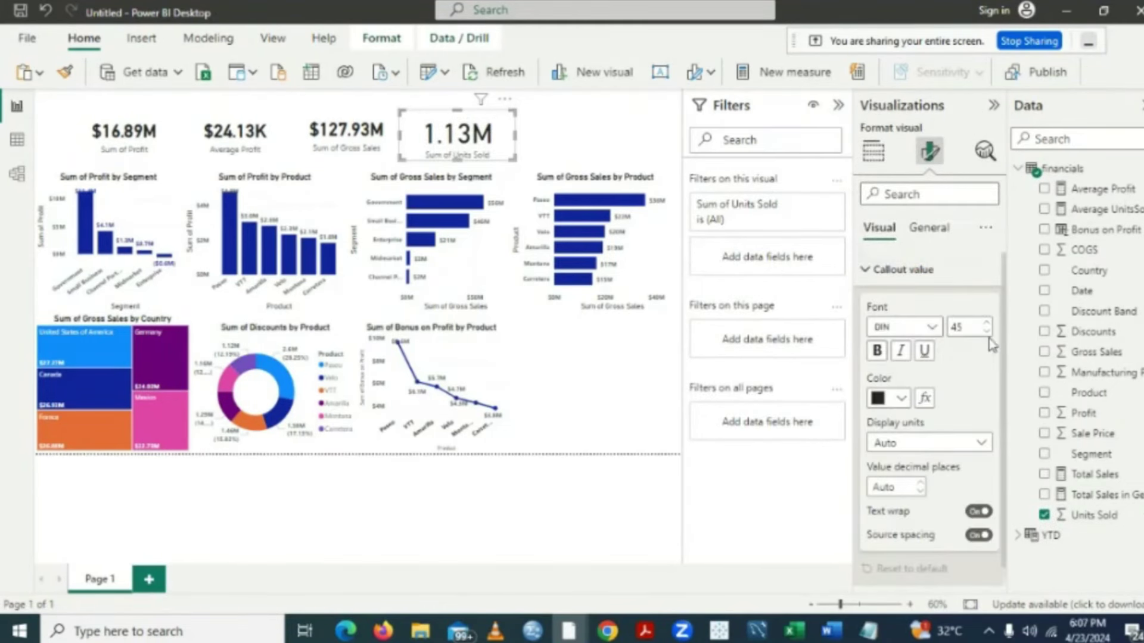
click(987, 332)
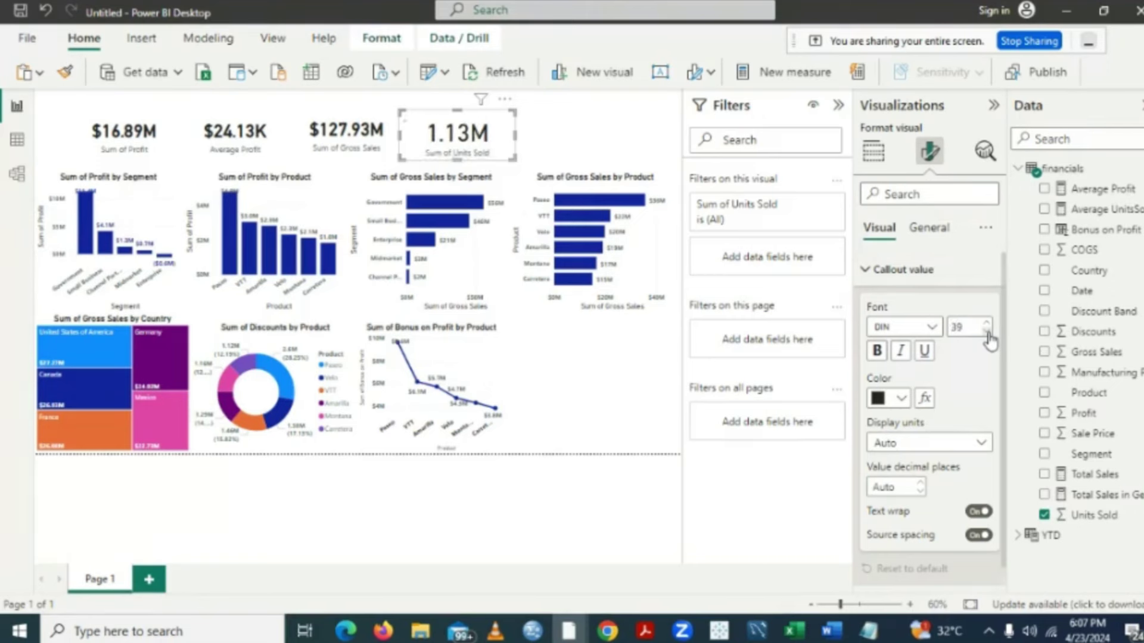
click(987, 333)
click(986, 332)
click(987, 332)
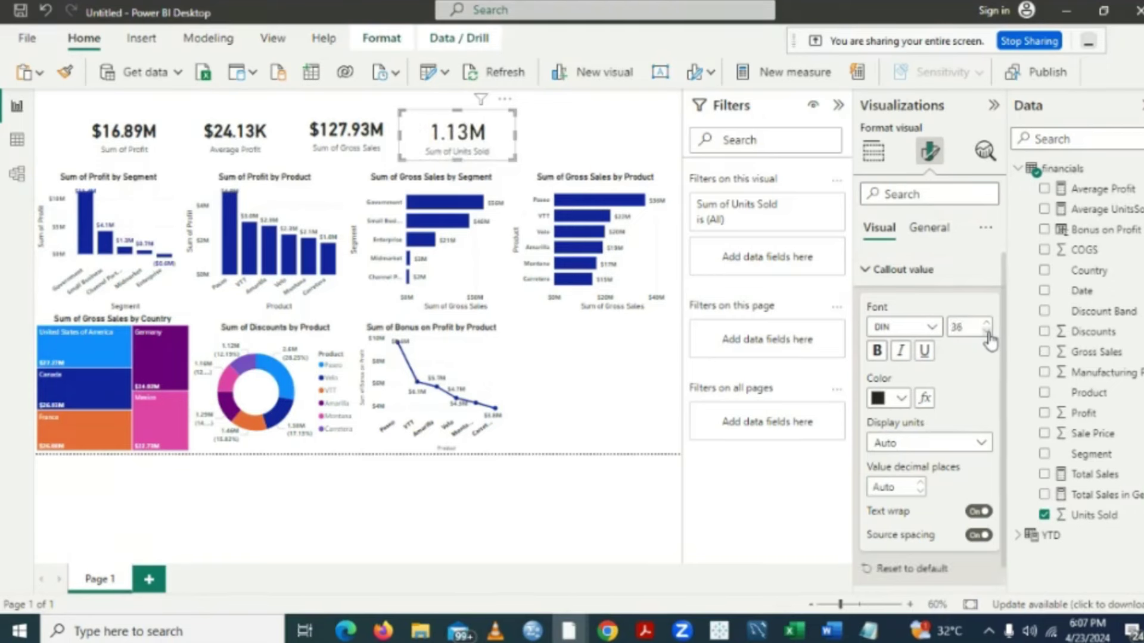
click(987, 332)
click(987, 332)
click(987, 332)
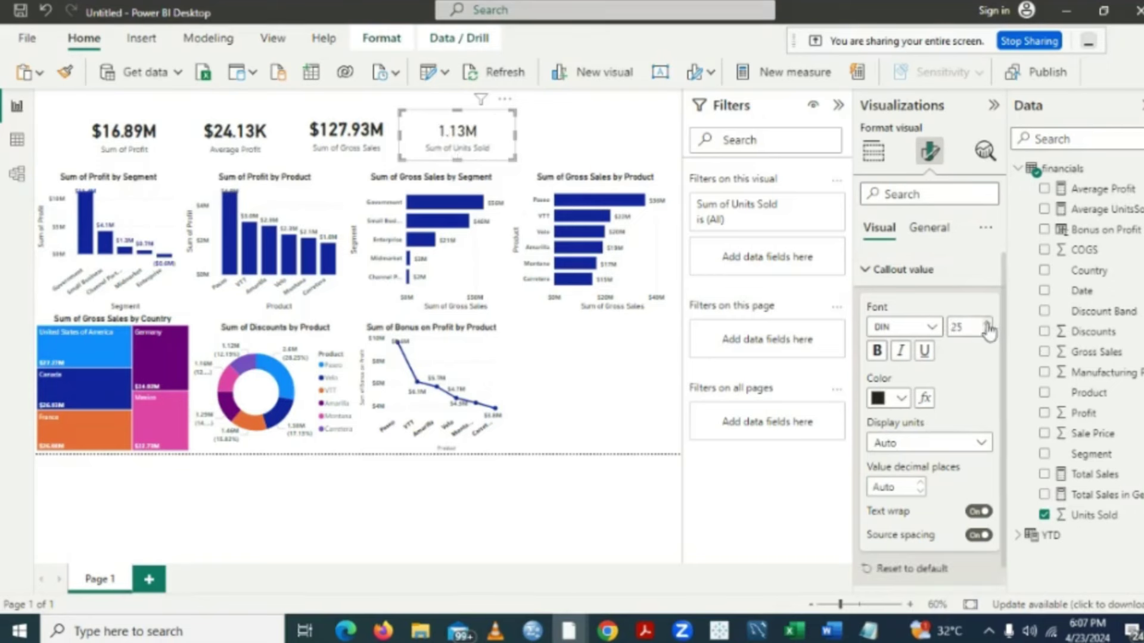
click(987, 331)
click(986, 324)
click(987, 323)
click(986, 323)
click(986, 324)
click(878, 352)
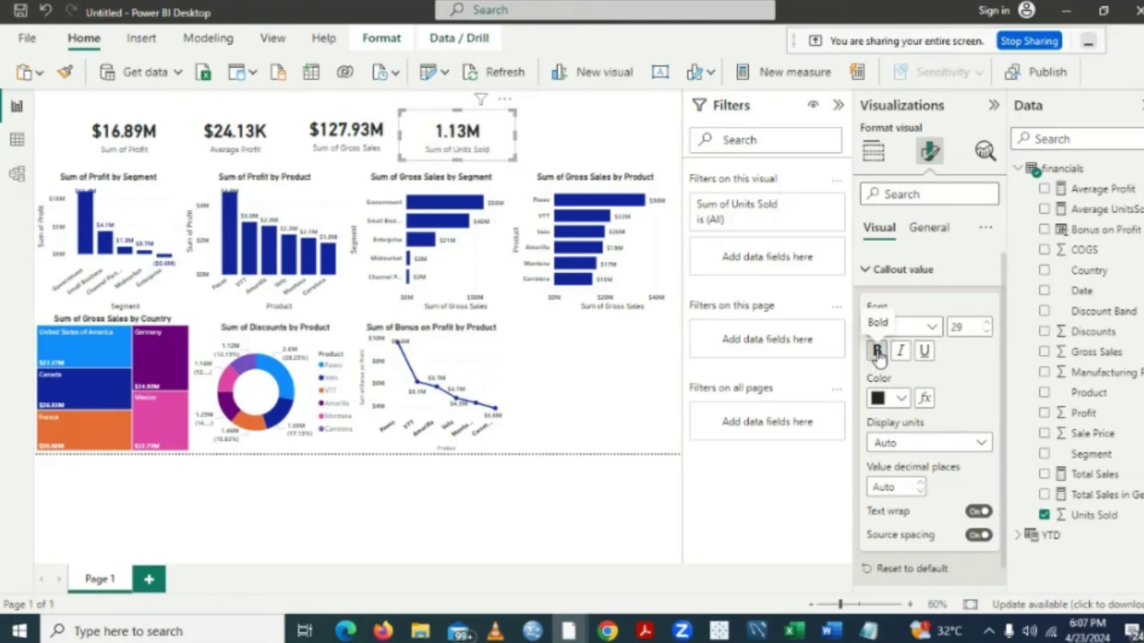
click(544, 132)
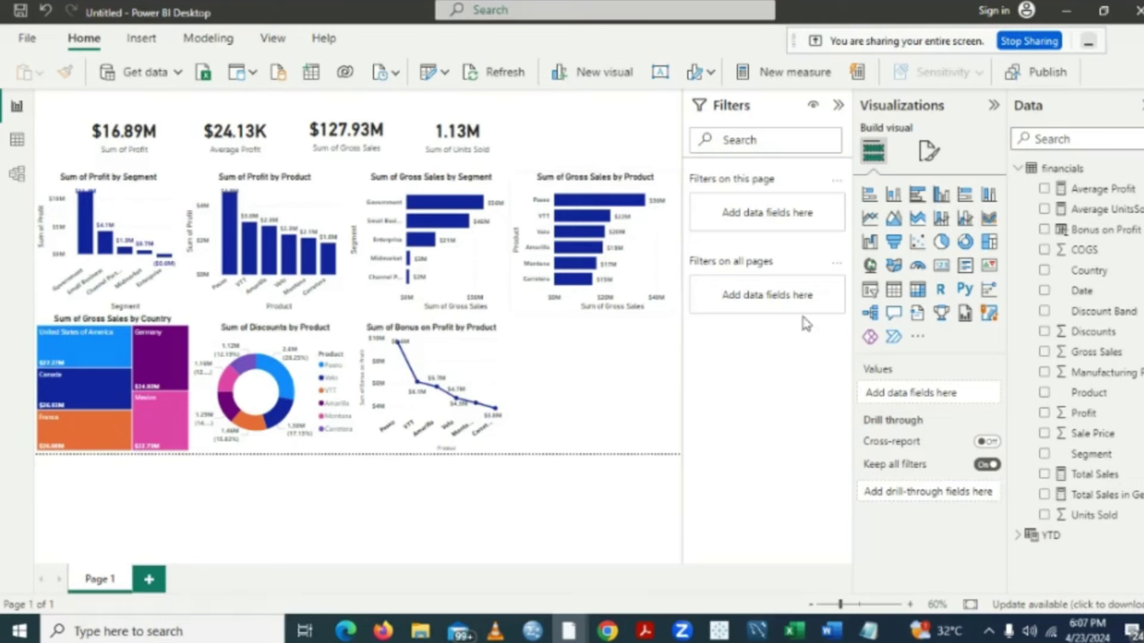
- Add a fifth card sized to the top row, showing Sum of COGS ($101.83M)
click(940, 270)
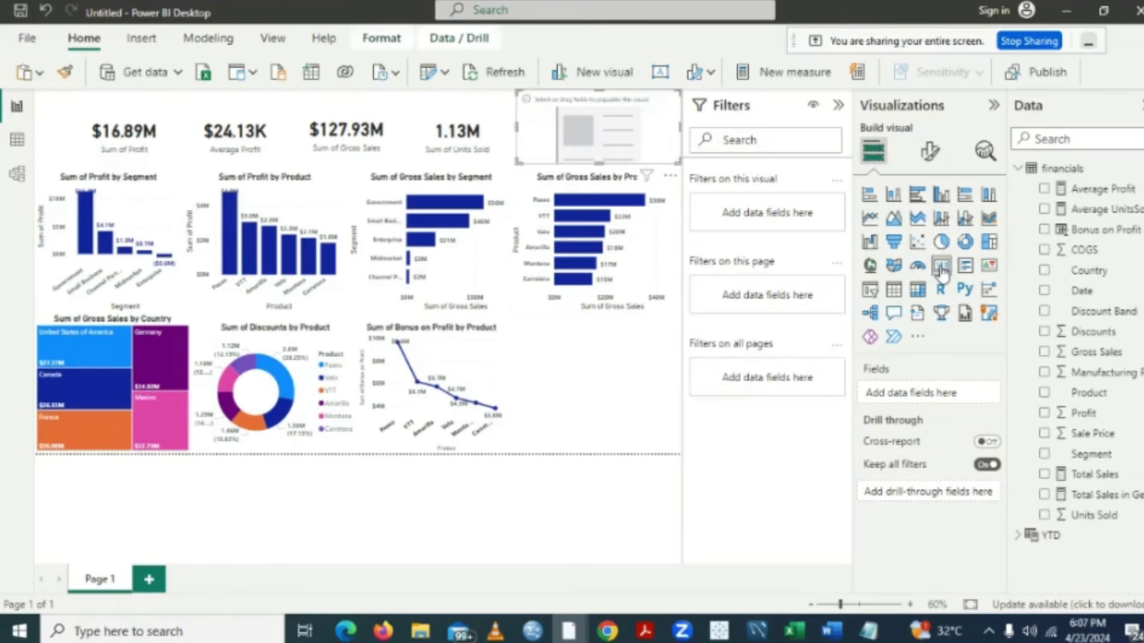
drag(598, 91, 599, 110)
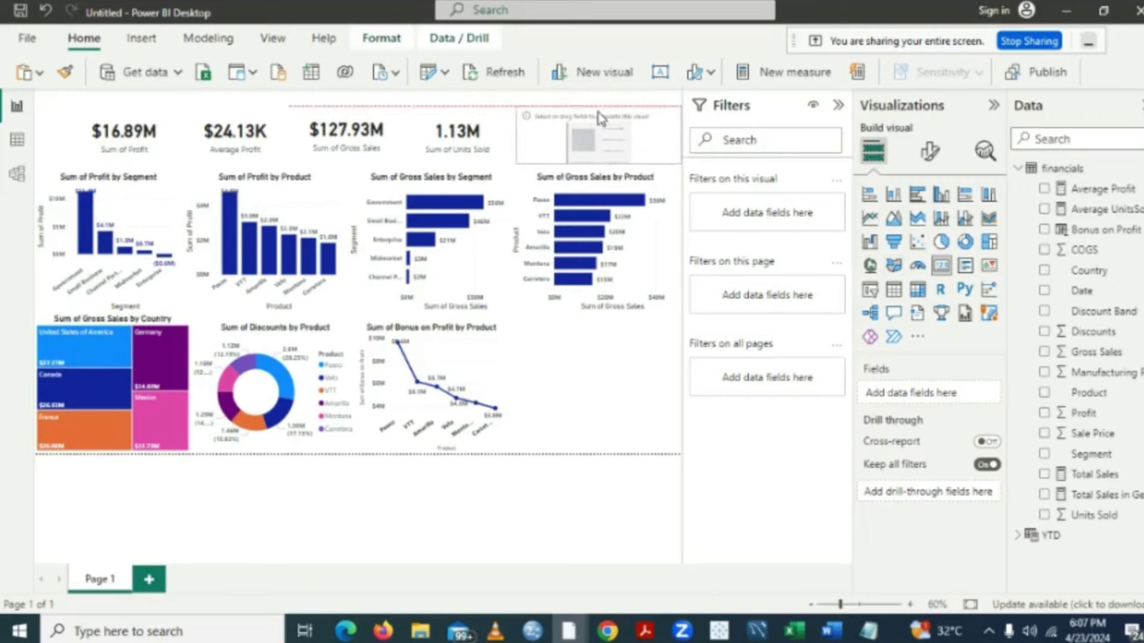
drag(678, 136, 614, 143)
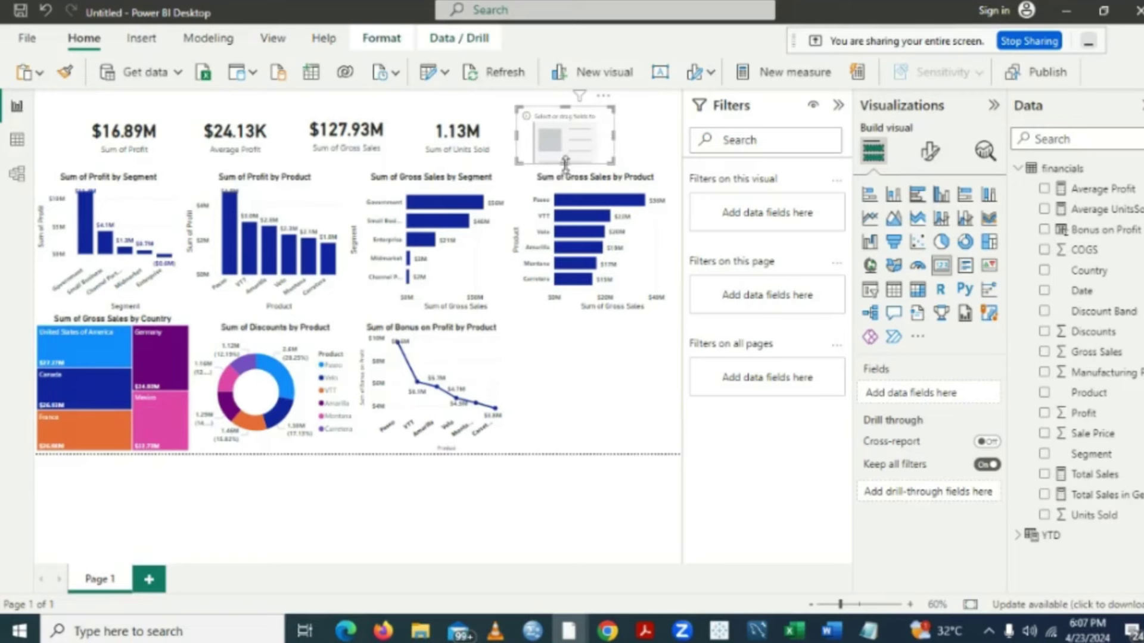
drag(564, 159, 565, 160)
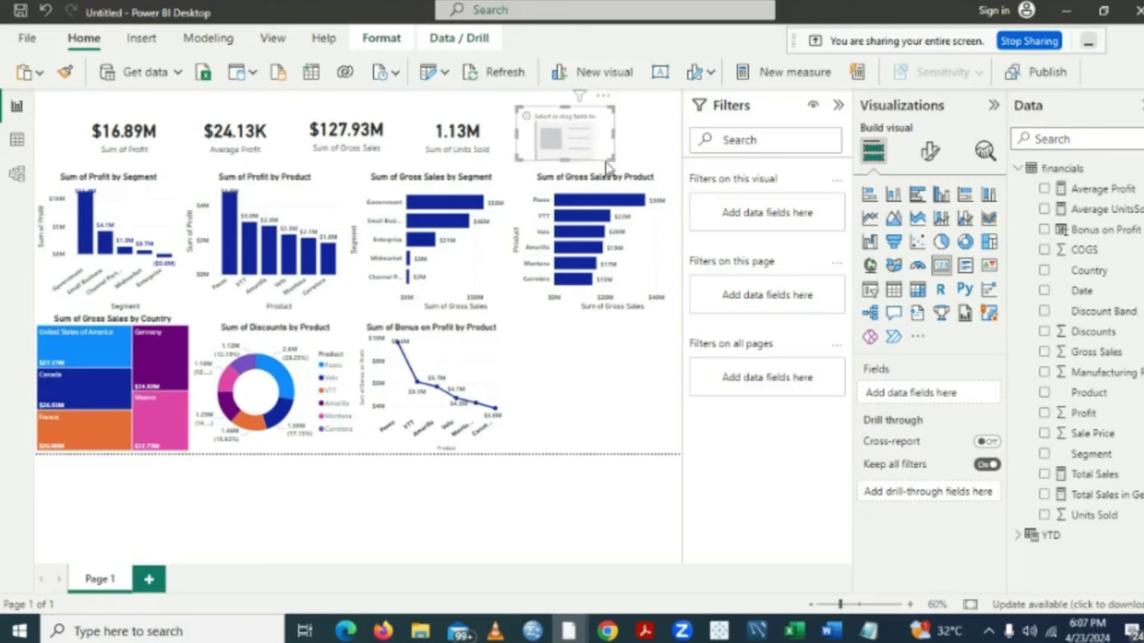
click(1045, 250)
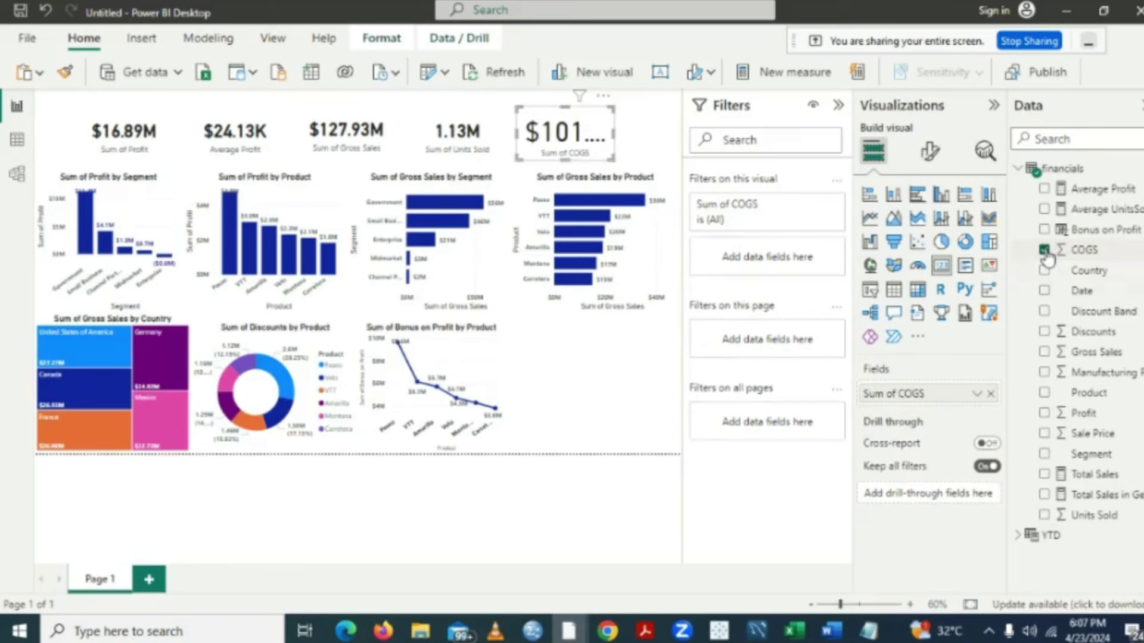
- Set the $101.83M COGS callout value to bold at font size 29
click(931, 152)
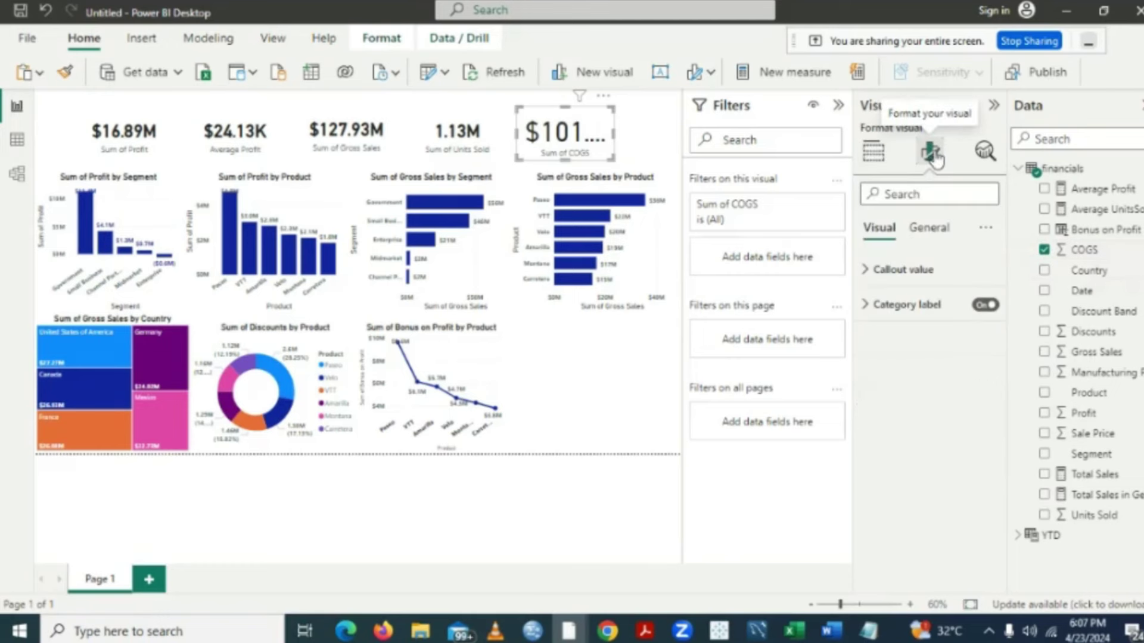
click(864, 278)
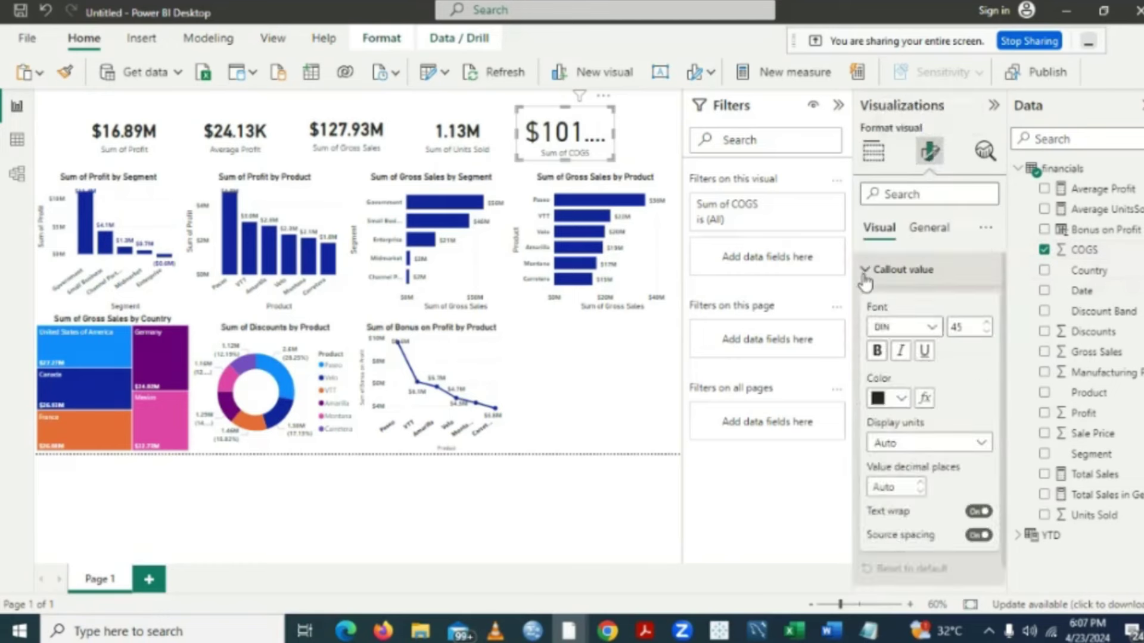
click(986, 333)
click(987, 332)
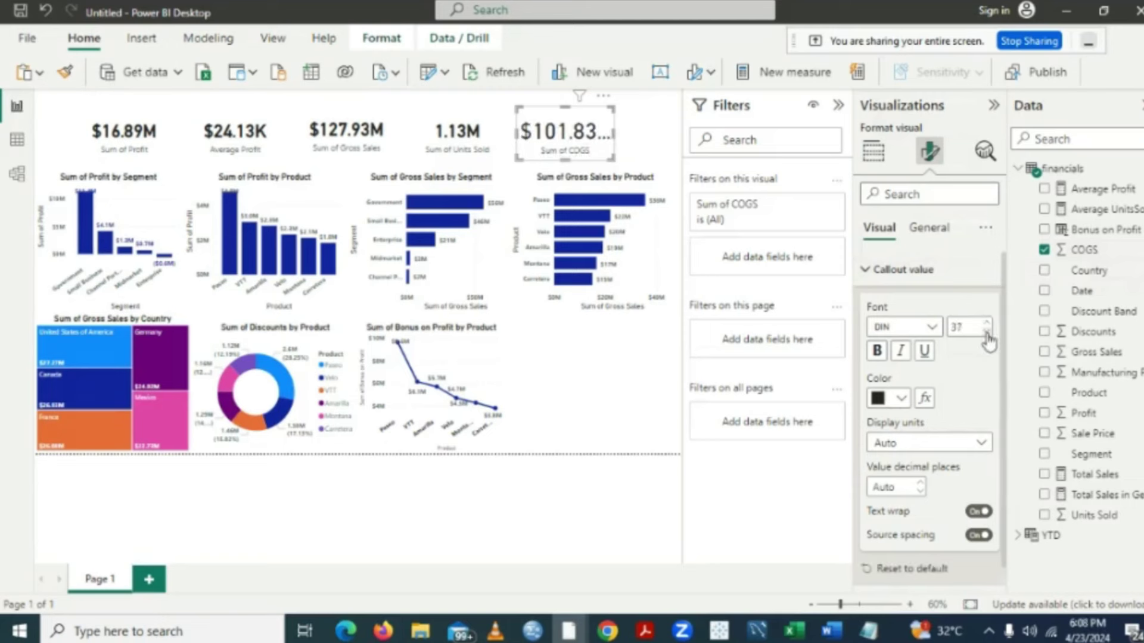
click(986, 335)
click(987, 334)
click(986, 335)
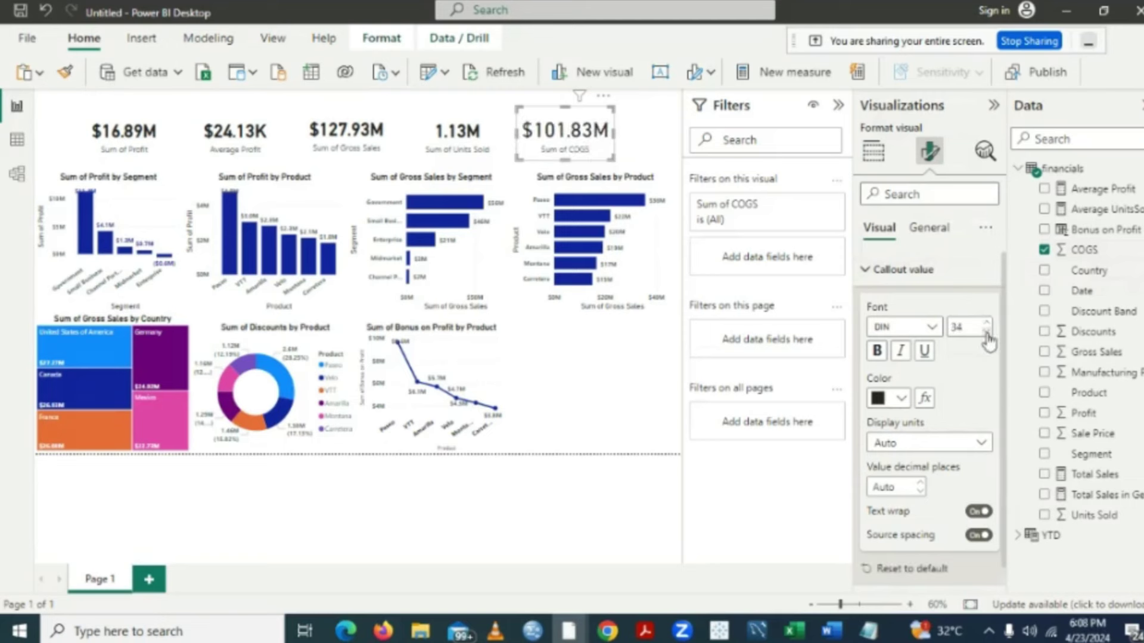
click(986, 335)
click(987, 334)
click(987, 335)
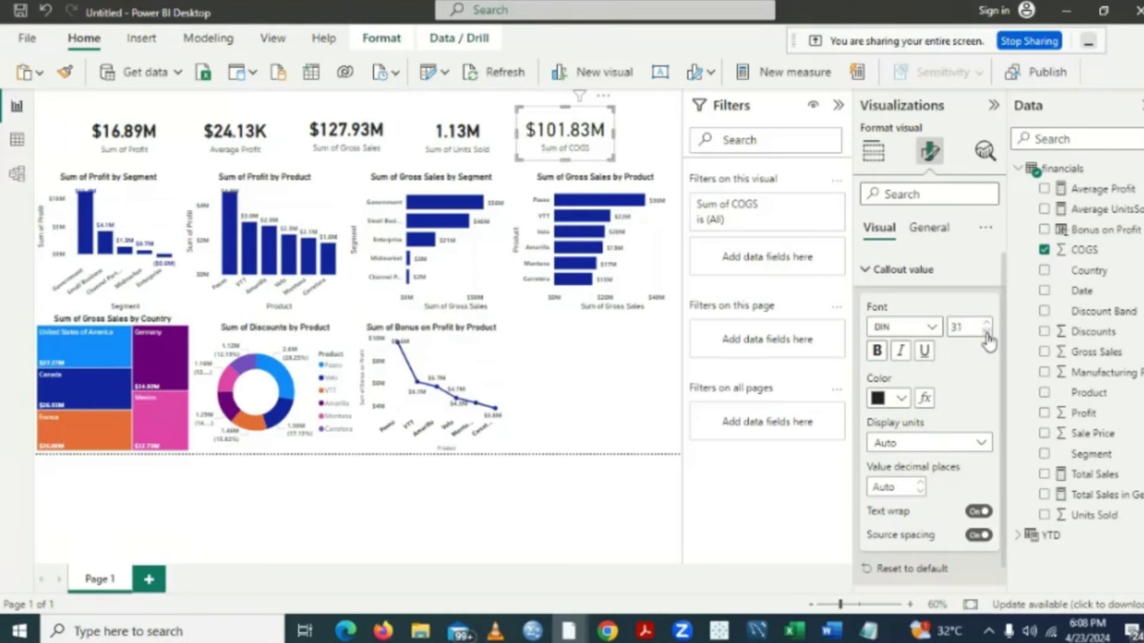
click(986, 334)
click(986, 335)
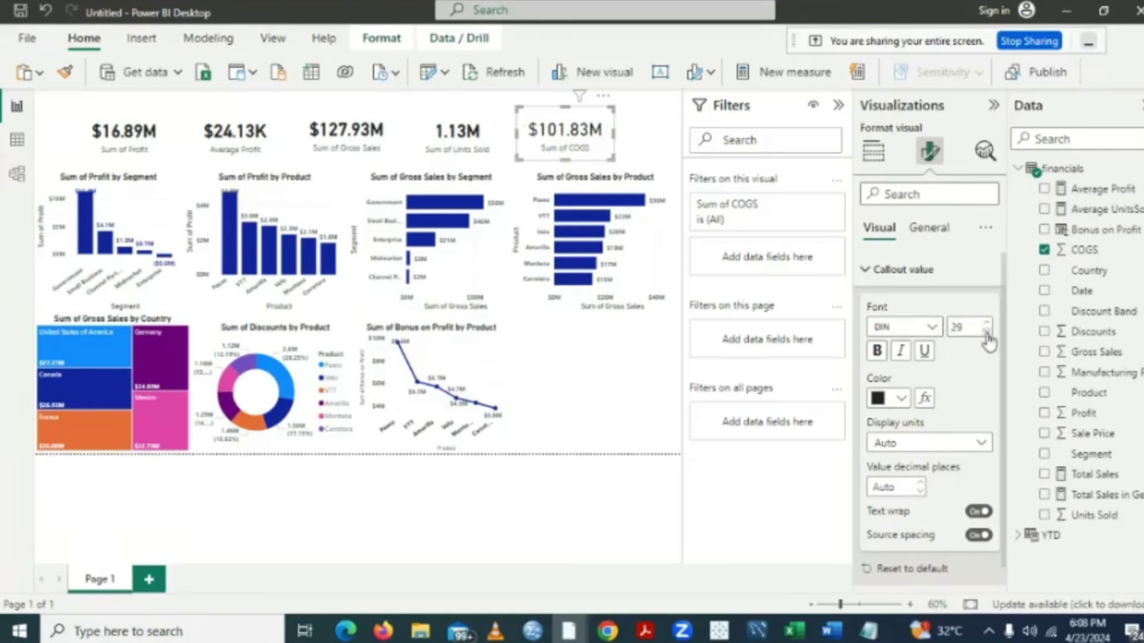
click(879, 351)
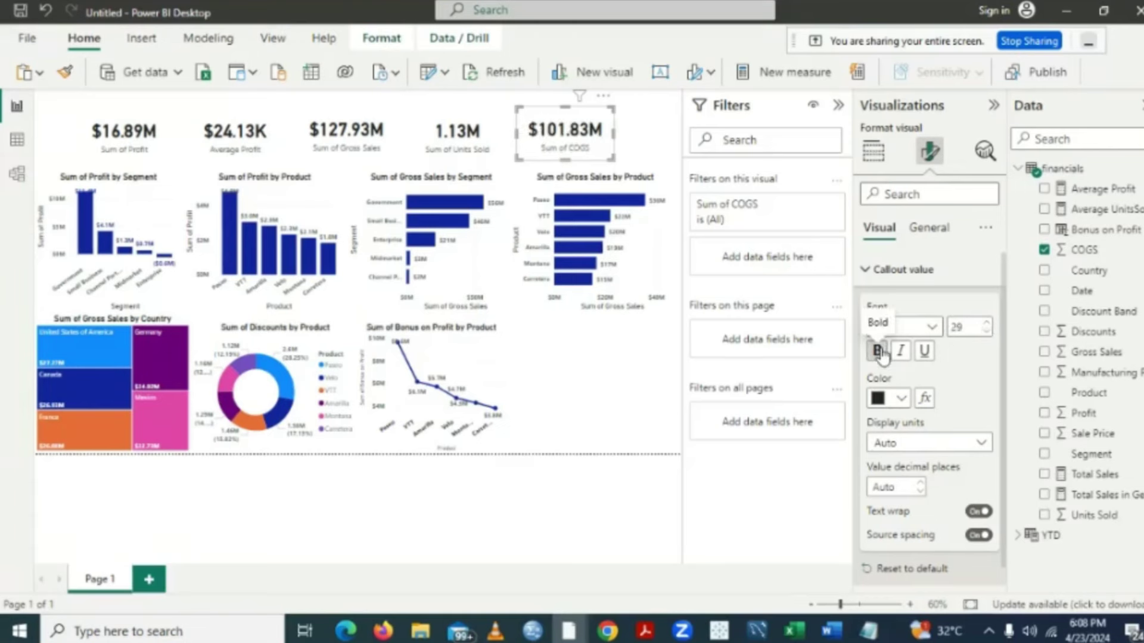
click(574, 545)
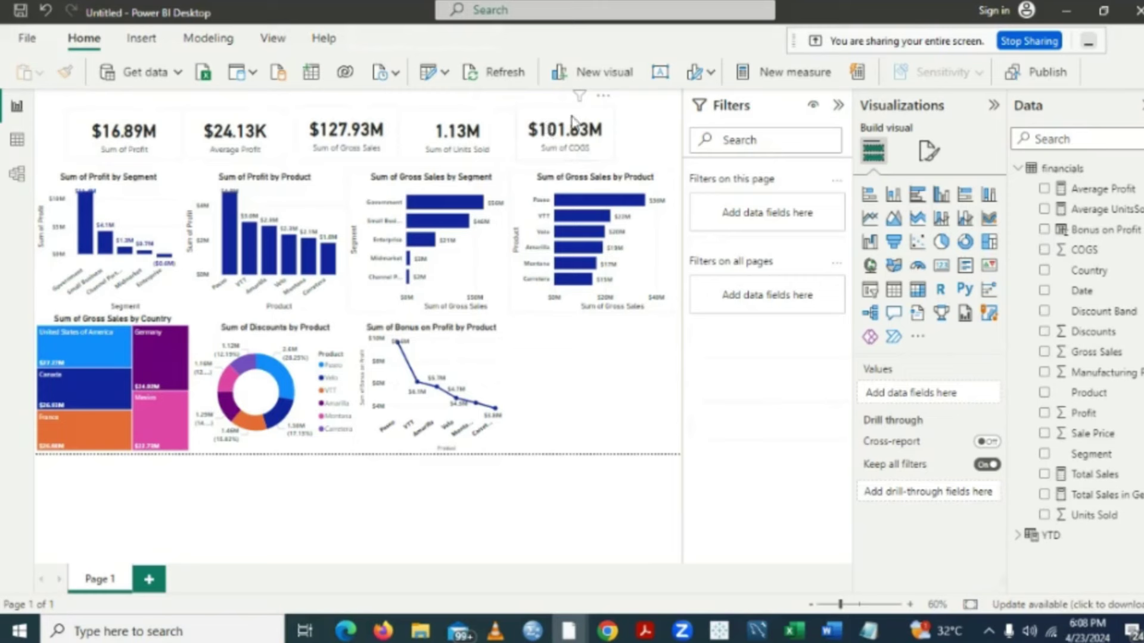
- Shift the COGS, Units Sold, Gross Sales and Average Profit cards right, and raise Sum of Profit to align
drag(551, 125, 577, 122)
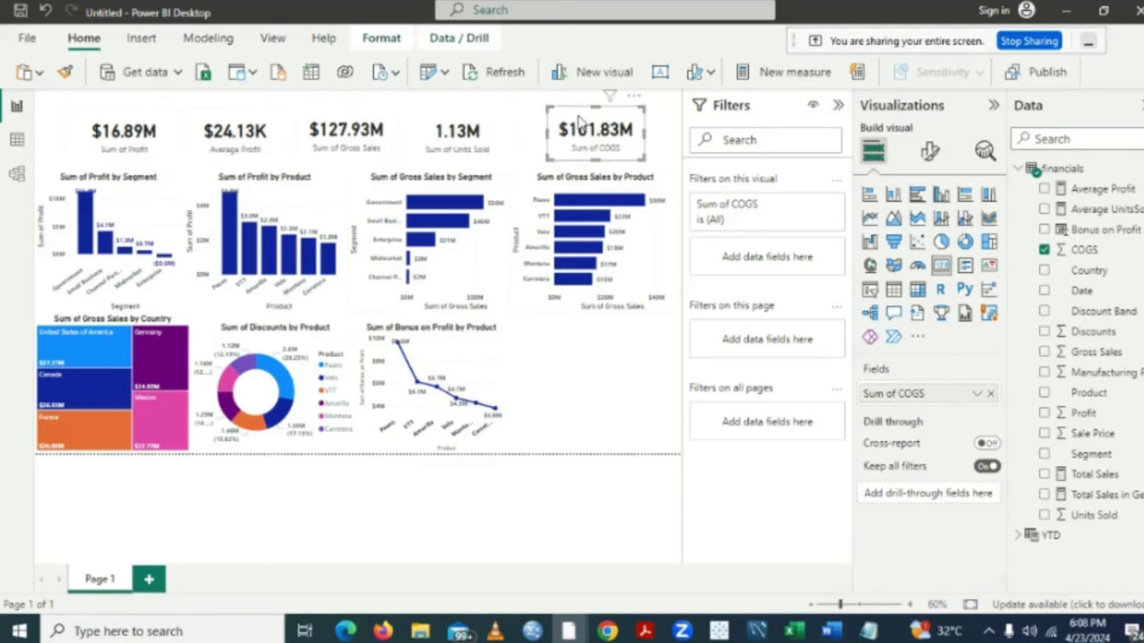
click(531, 131)
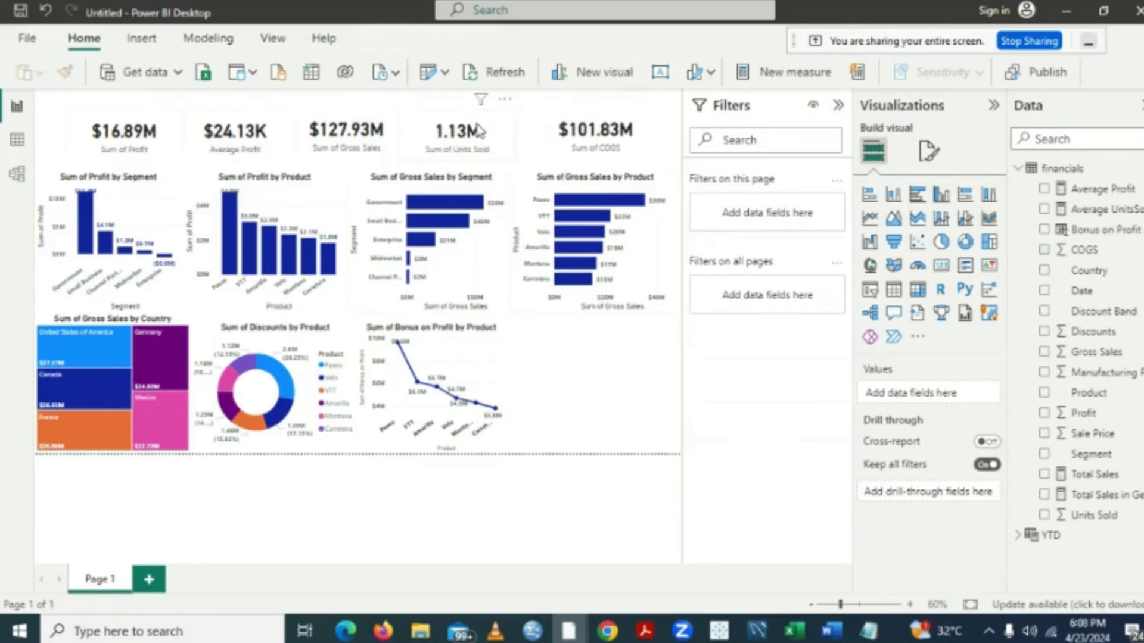
drag(478, 130, 498, 130)
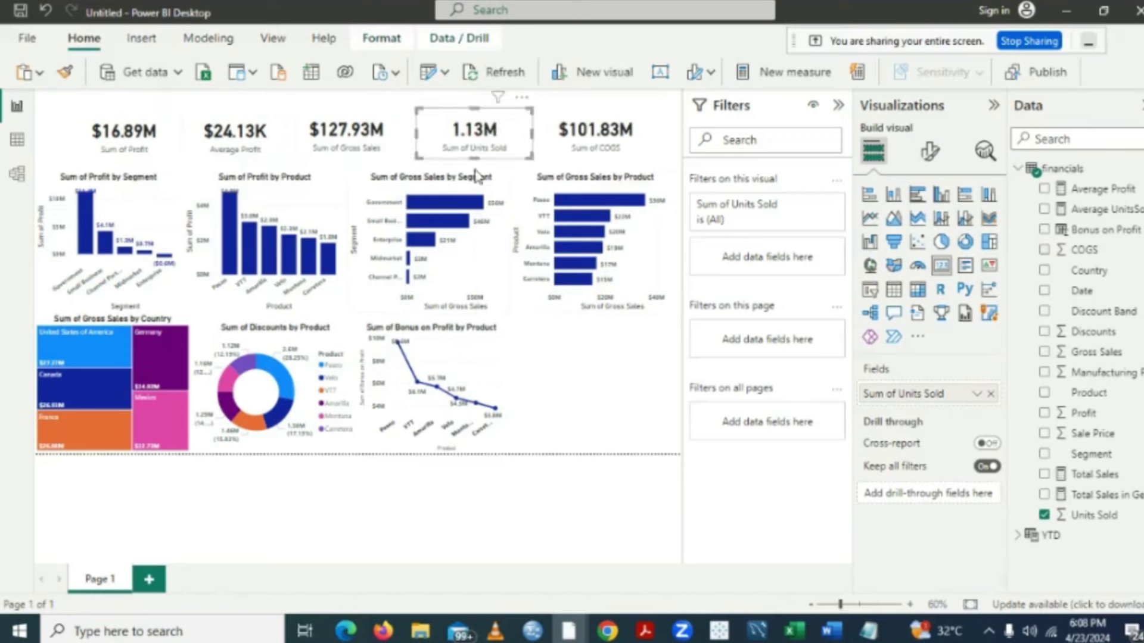
click(575, 396)
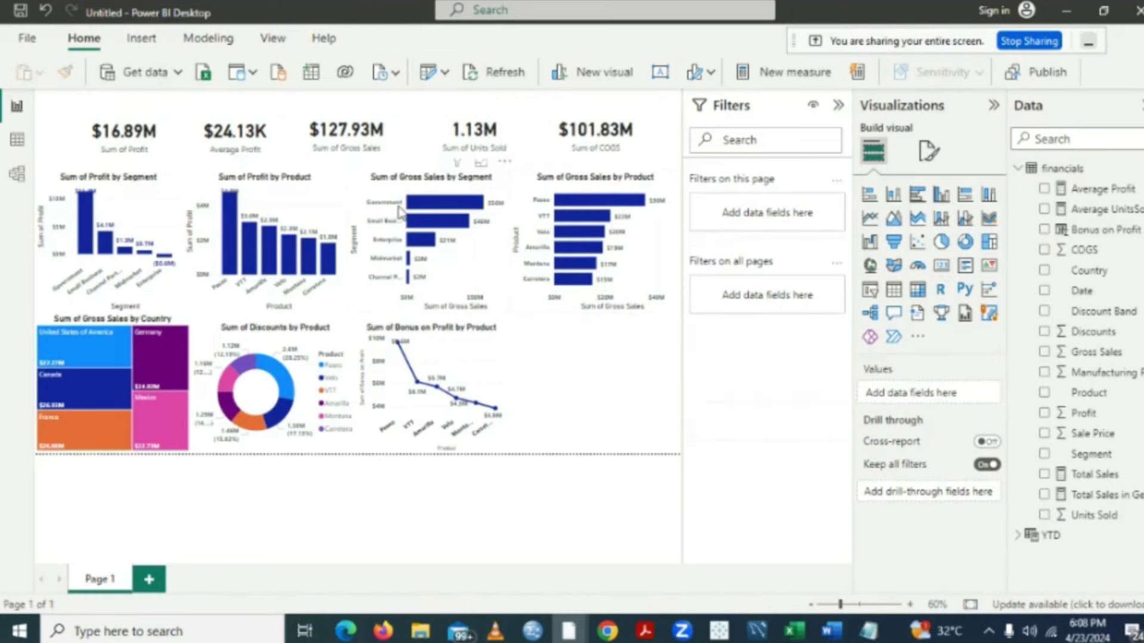
drag(345, 138, 363, 139)
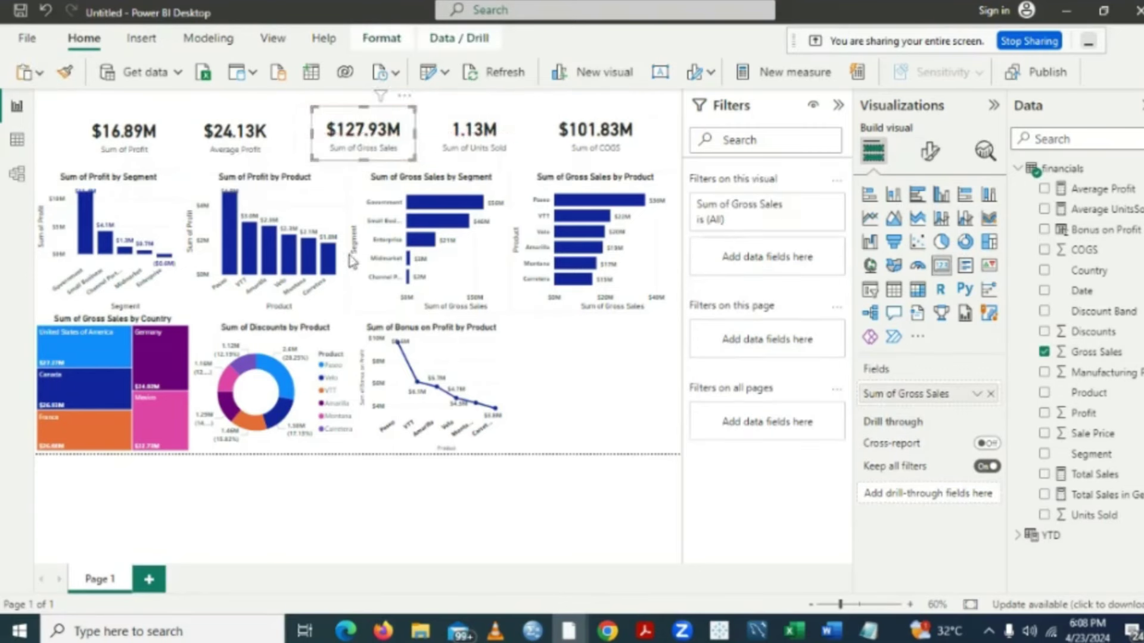
click(533, 372)
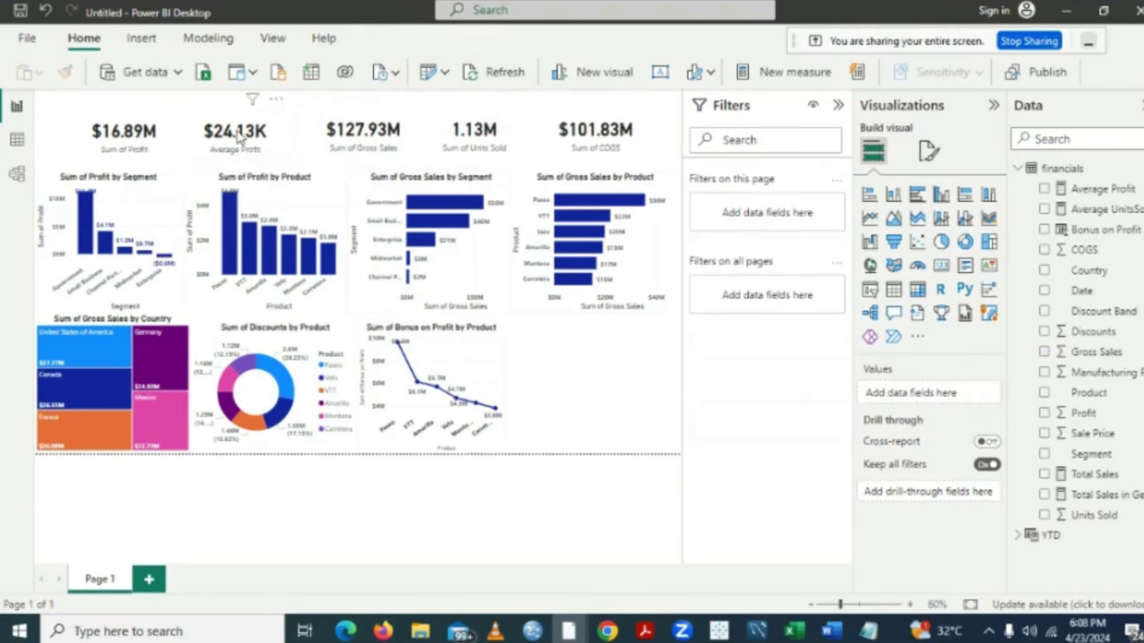
drag(241, 138, 253, 134)
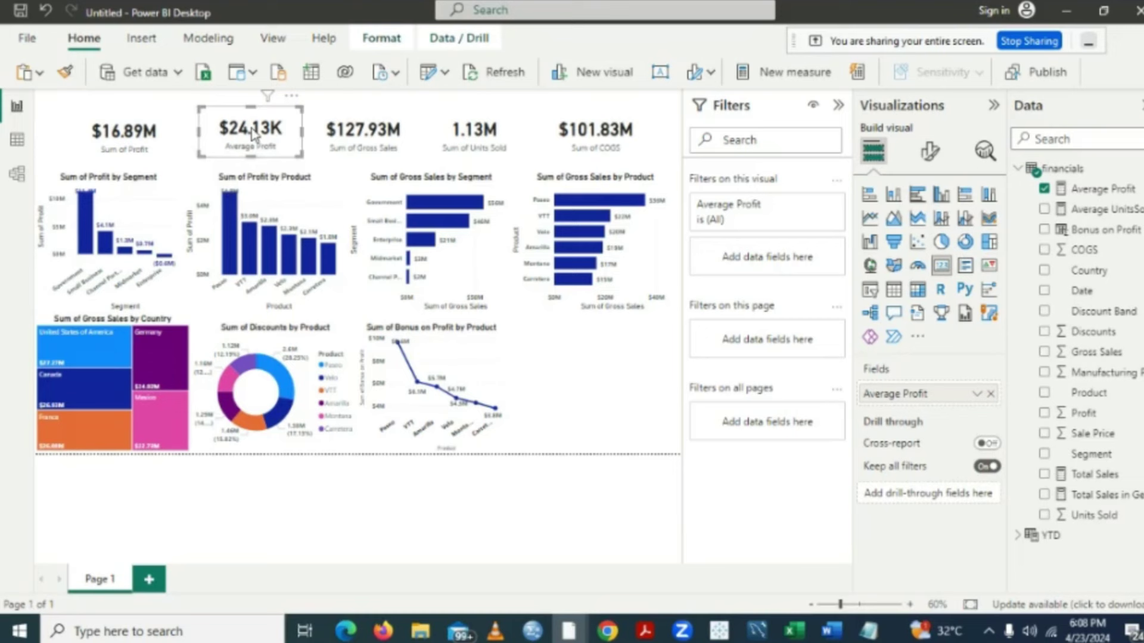
click(137, 150)
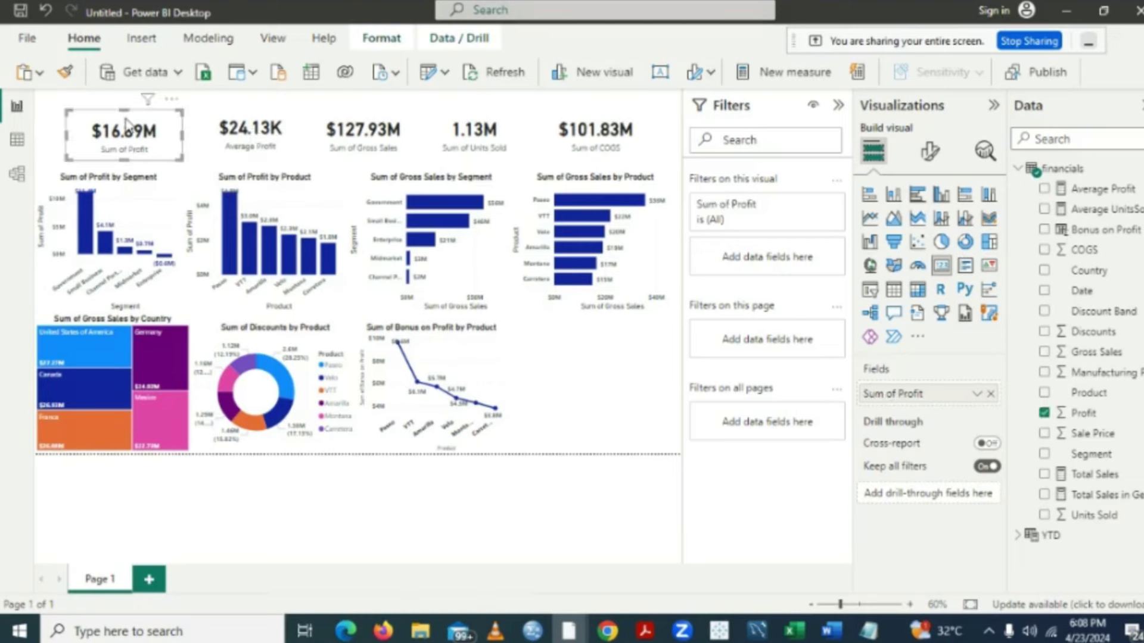
drag(127, 121, 126, 116)
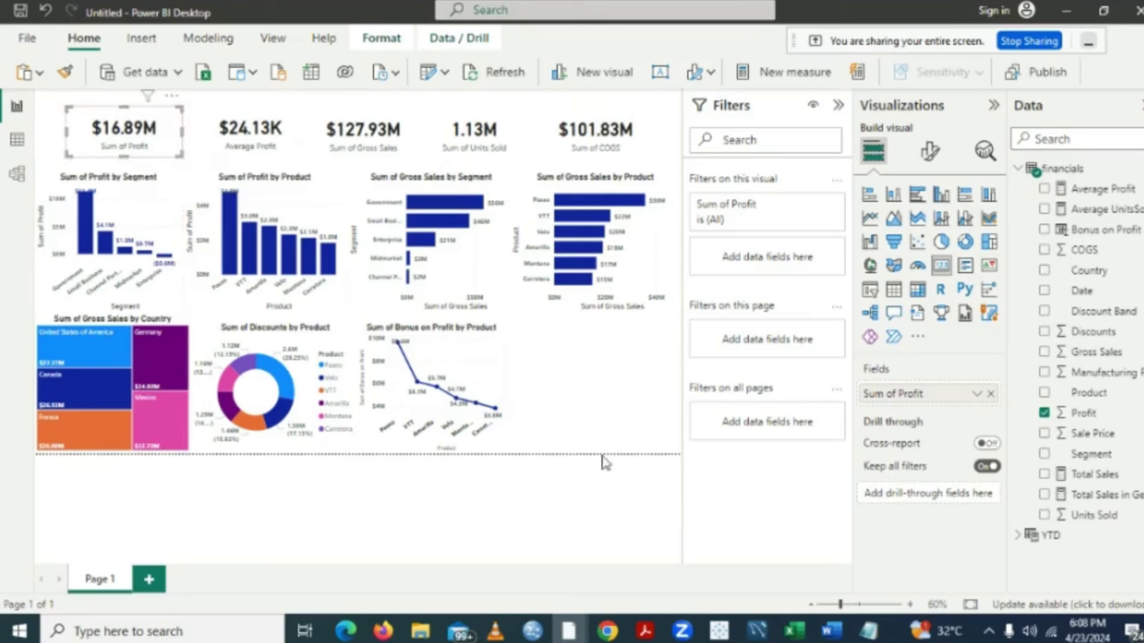
click(505, 496)
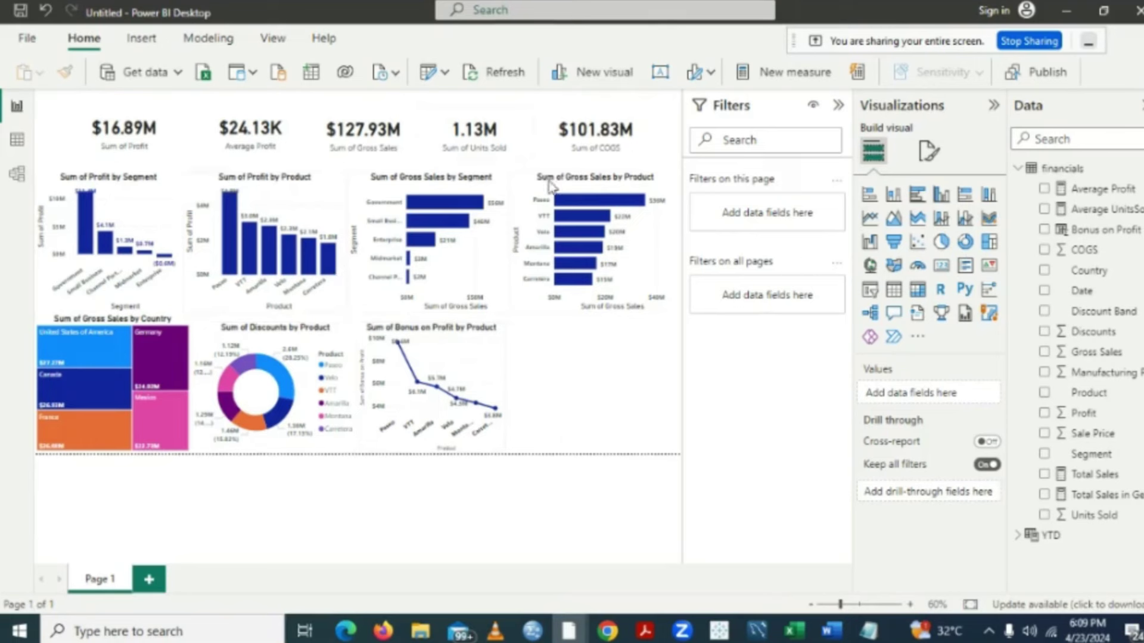
- Add an empty text box and flatten it into a thin strip near the page top
click(659, 80)
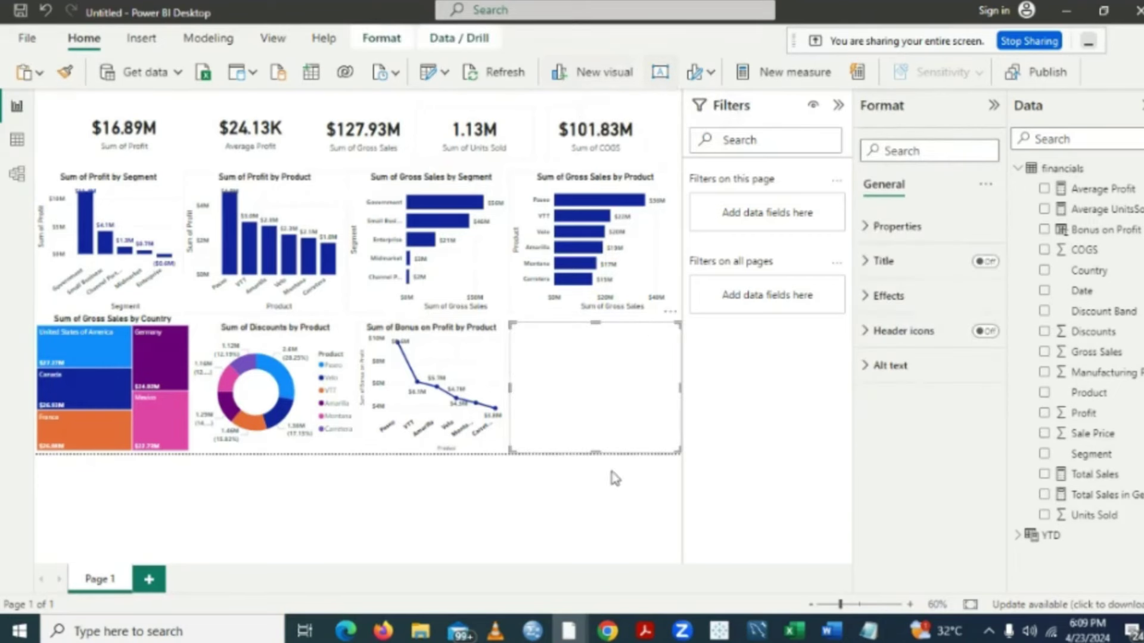
drag(597, 447, 582, 374)
drag(596, 327, 596, 196)
drag(598, 371, 590, 128)
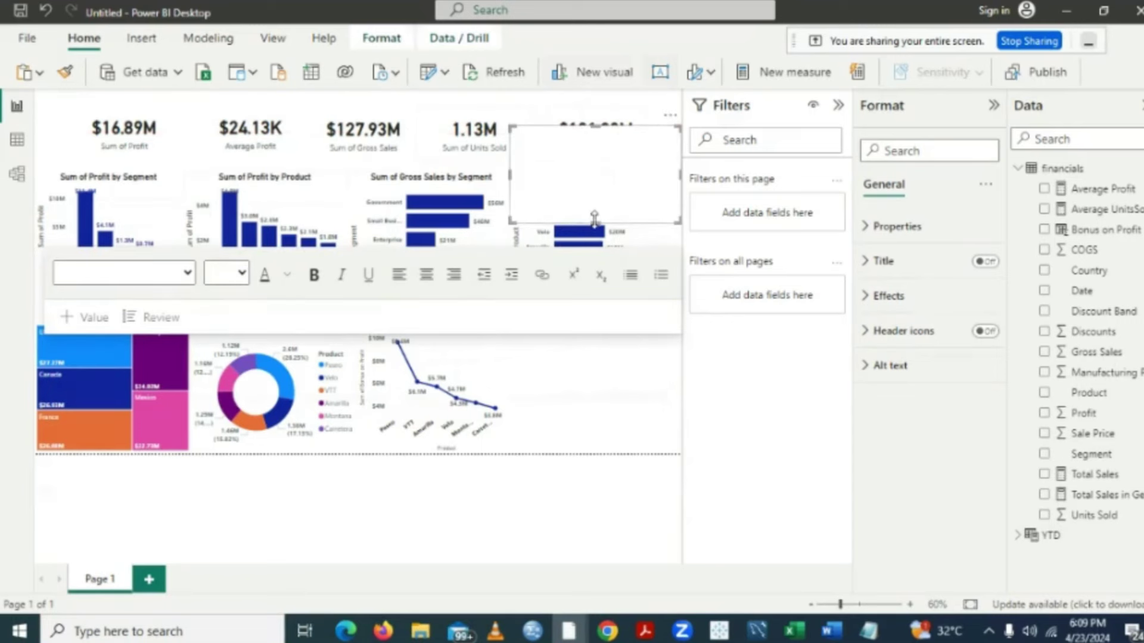
drag(594, 221, 594, 97)
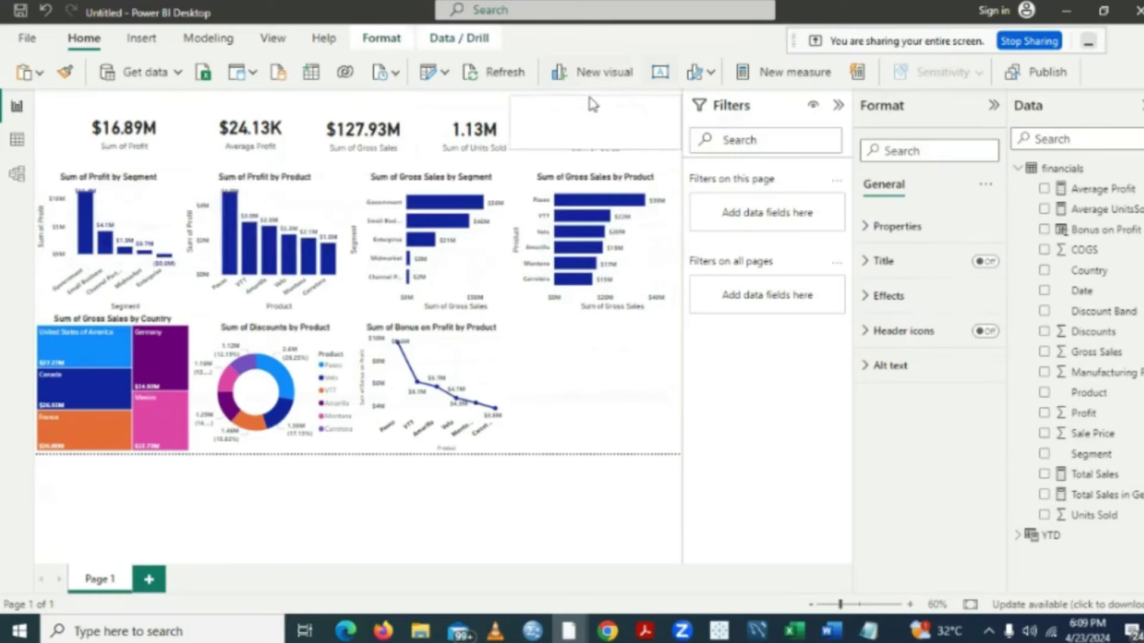
drag(594, 149, 592, 122)
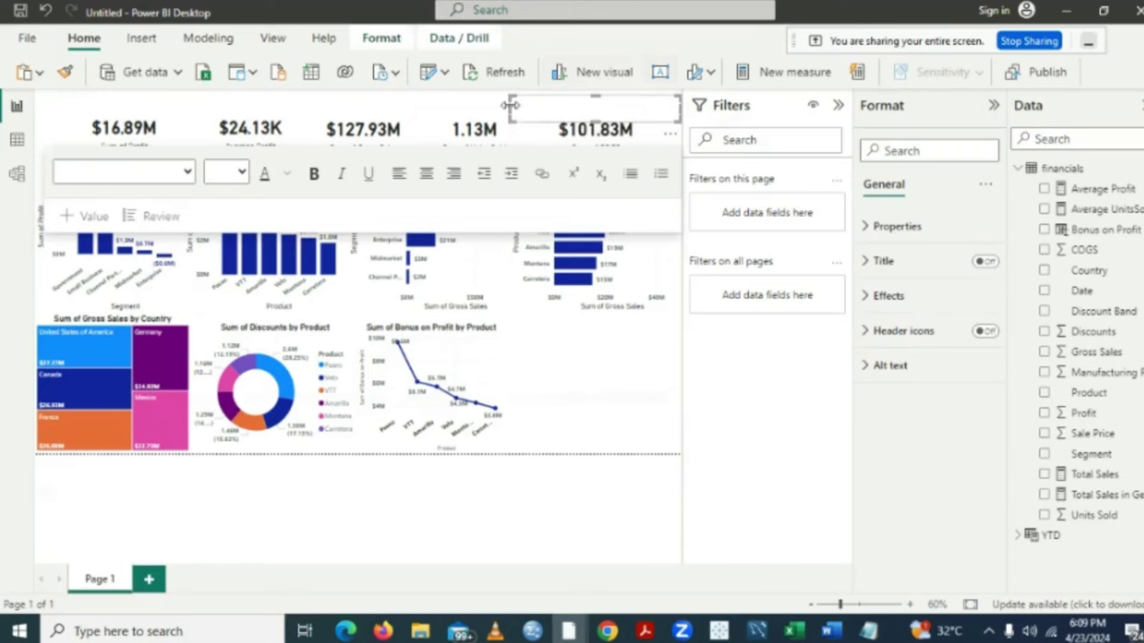
- Stretch the strip across the page above the five KPI cards and place the cursor inside it
drag(510, 105, 372, 88)
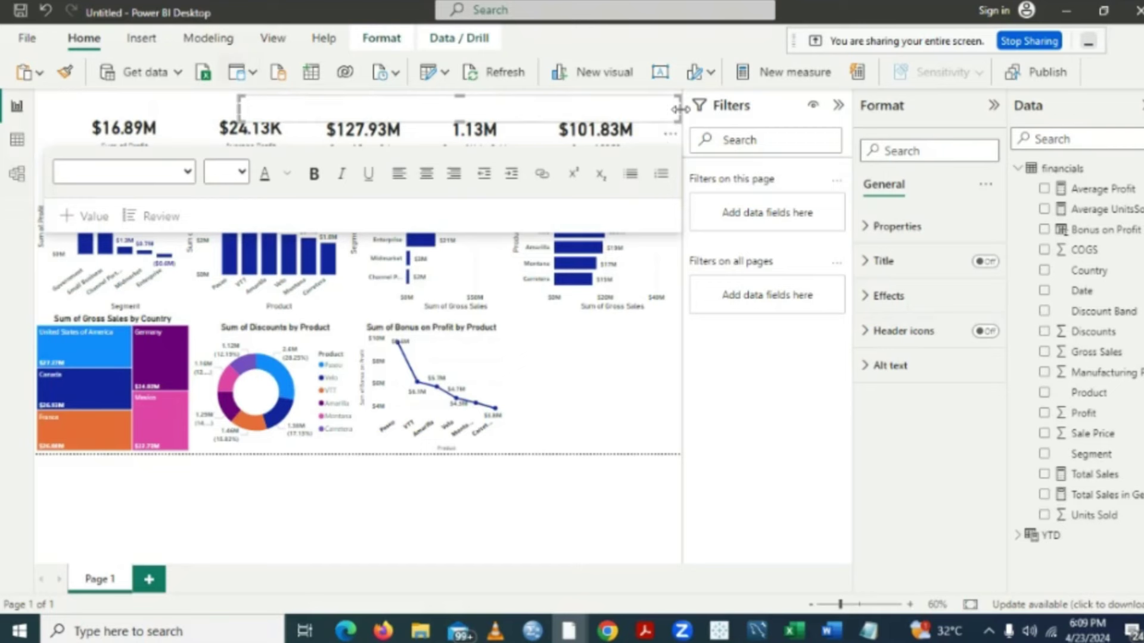
drag(677, 118, 481, 115)
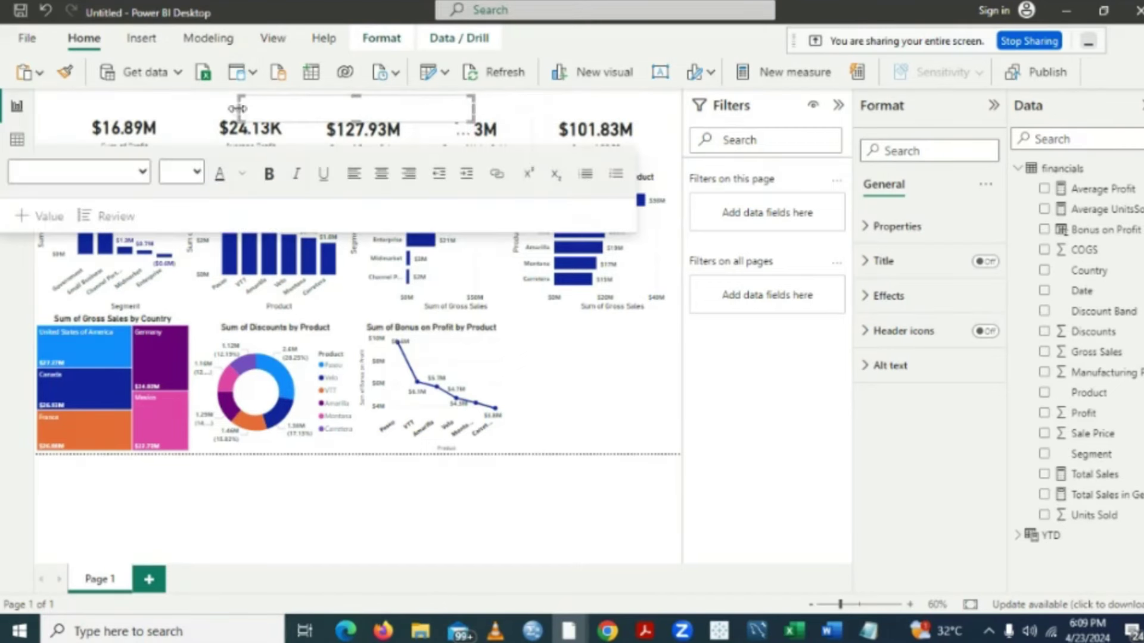
click(208, 101)
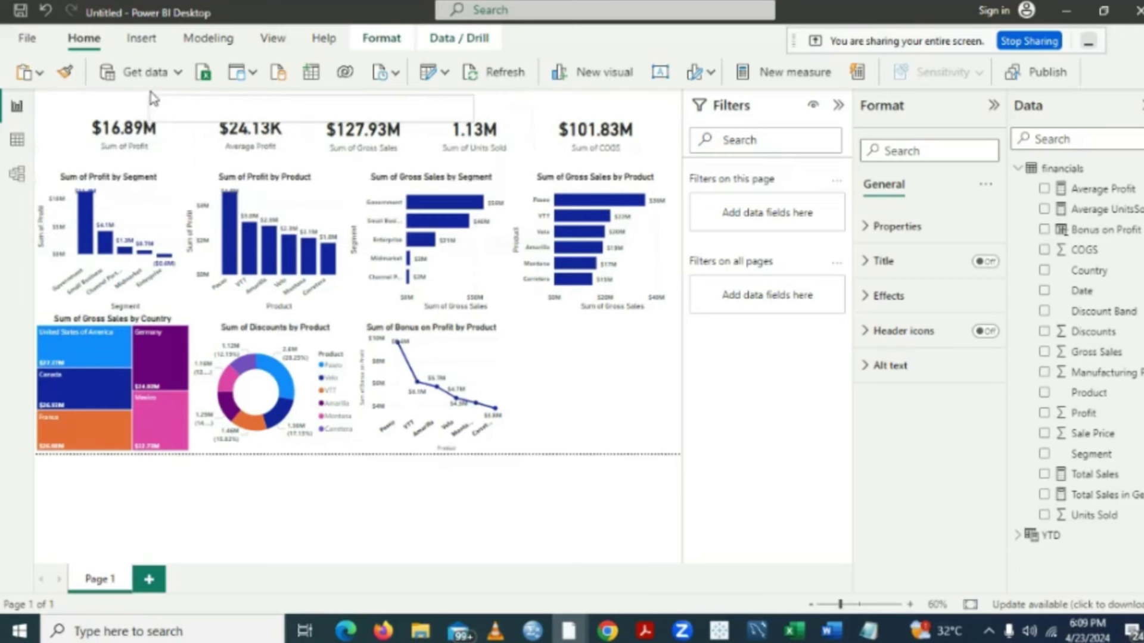
click(157, 100)
drag(474, 111, 584, 101)
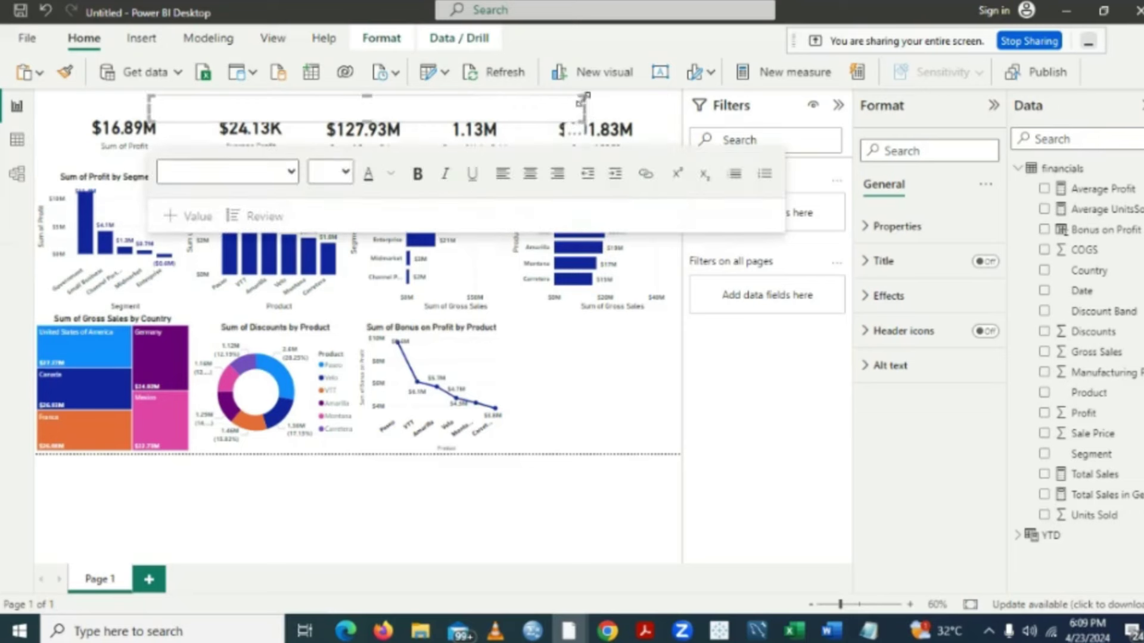
key(Escape)
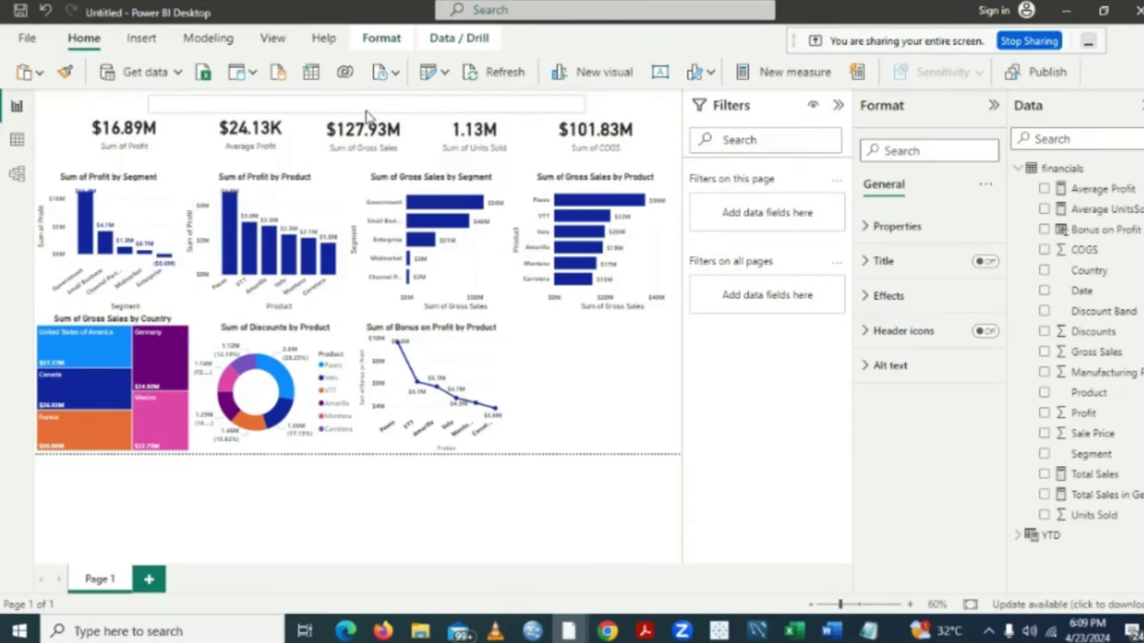
click(367, 107)
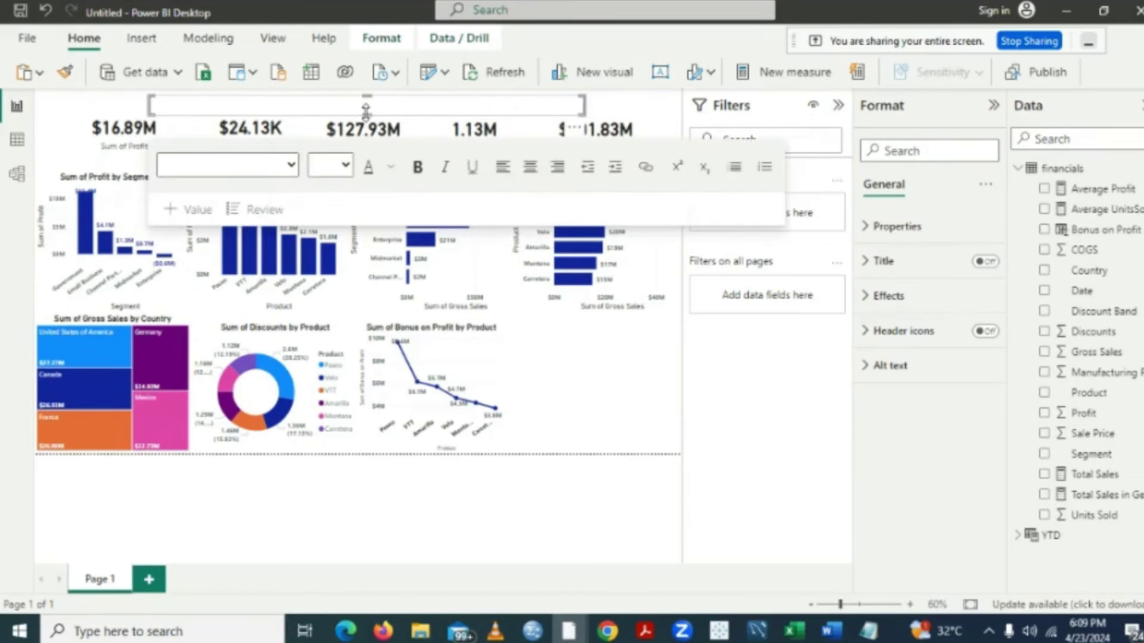
click(162, 103)
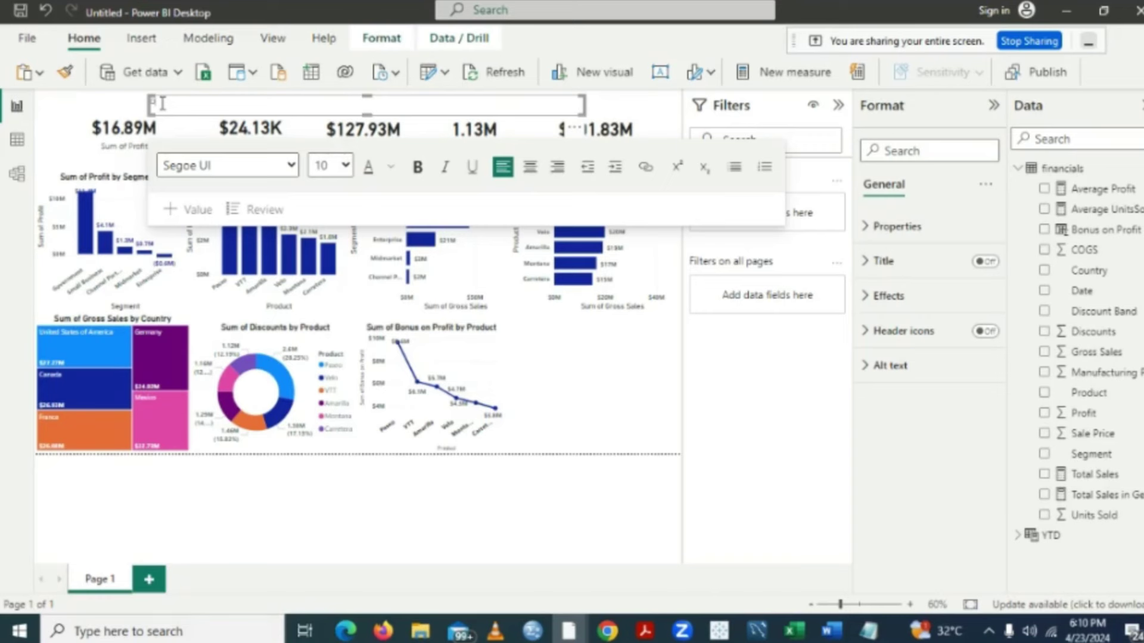
- Erase the stray characters and type the title FINANCIALS DATA ANALYSIS REPORT 2024/2025
text(al)
key(BackSpace)
key(BackSpace)
key(BackSpace)
text(Fin)
text(an)
text(ci)
text(als)
text( Das)
text(hboa)
text(LYSIS)
text( RE)
text(PO)
text(R)
text(T)
text( 202)
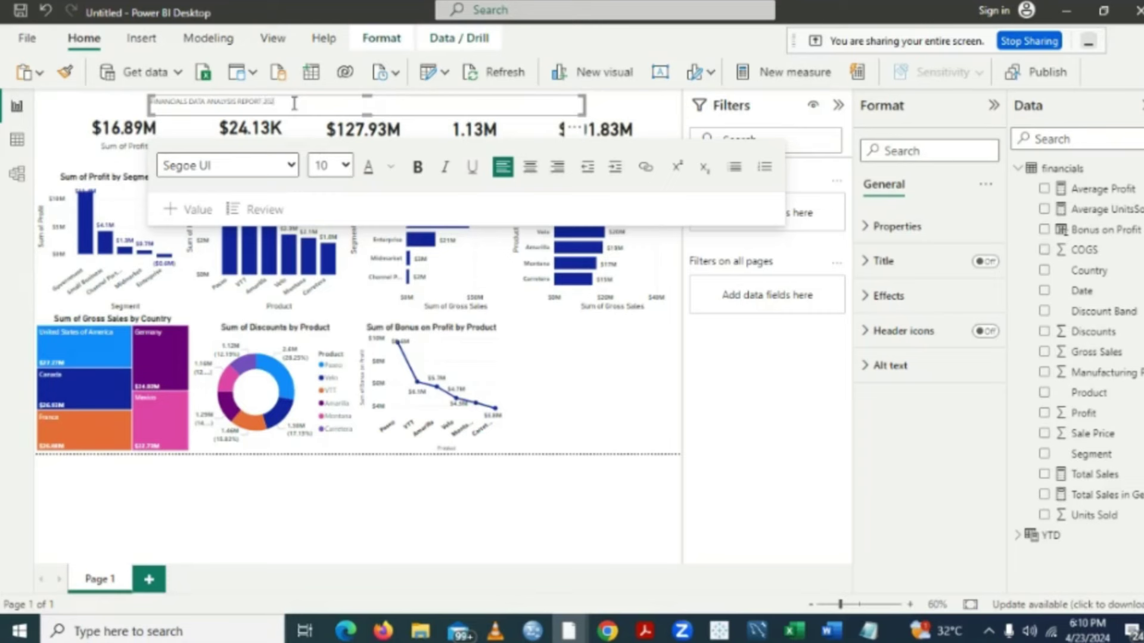
text(4/2025)
- Centre-align the title text and make it bold
click(534, 176)
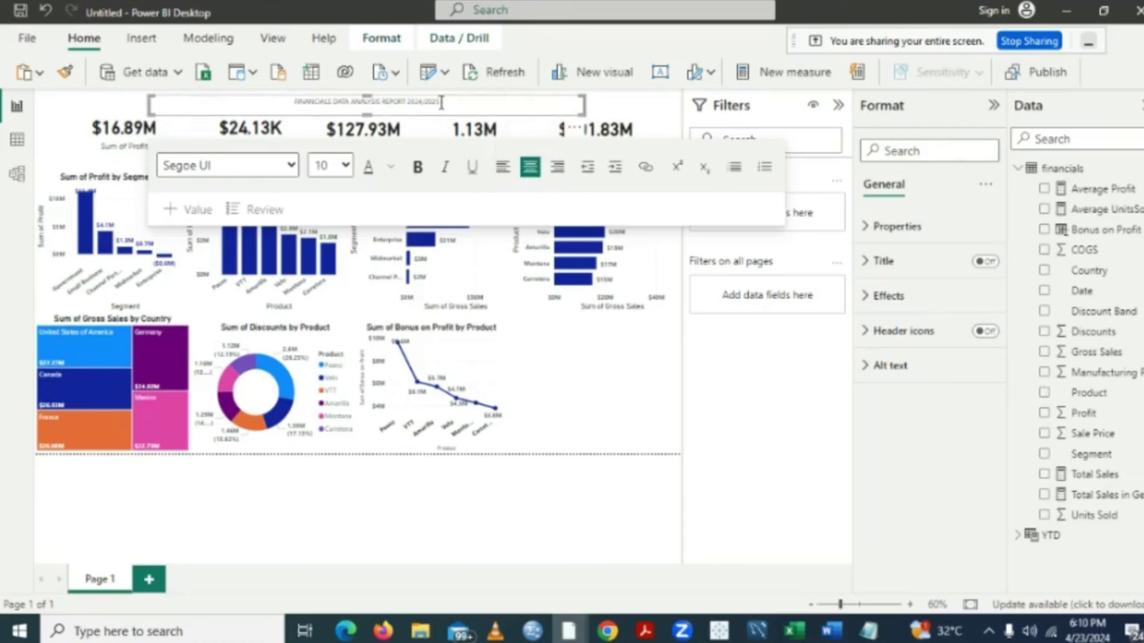
drag(441, 103, 317, 105)
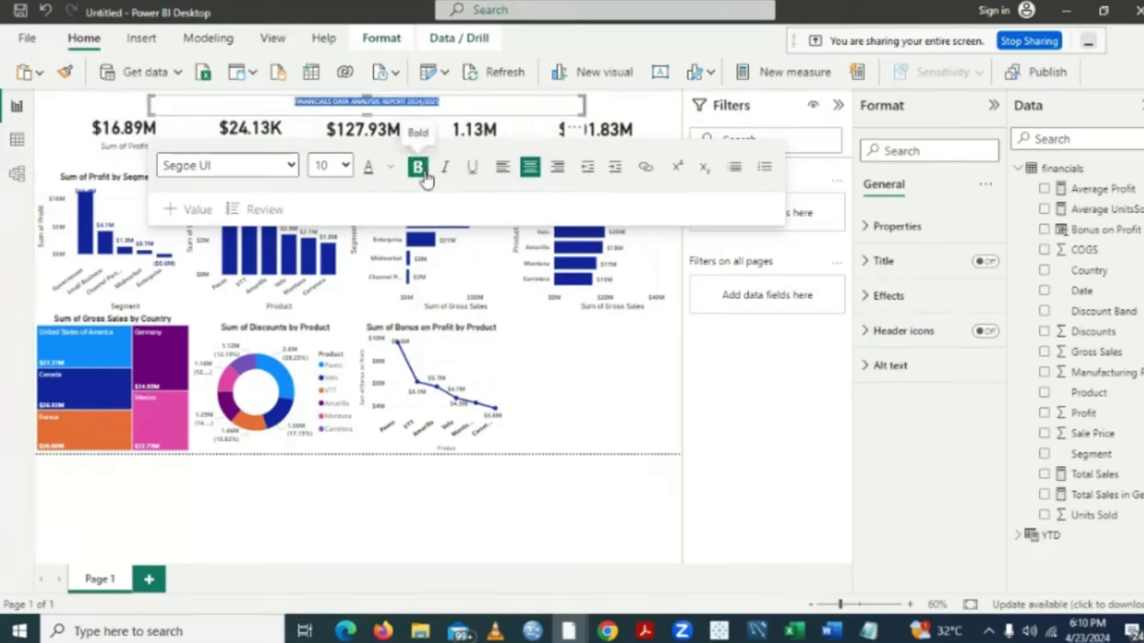
click(423, 176)
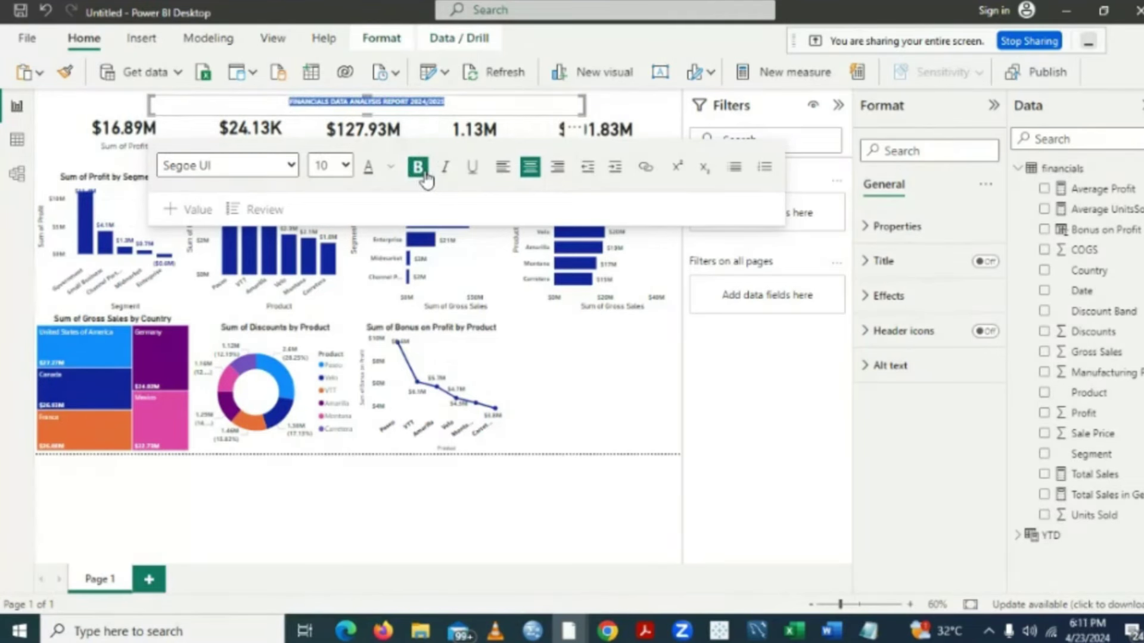
- Set the title's font size to 18 pt
click(345, 166)
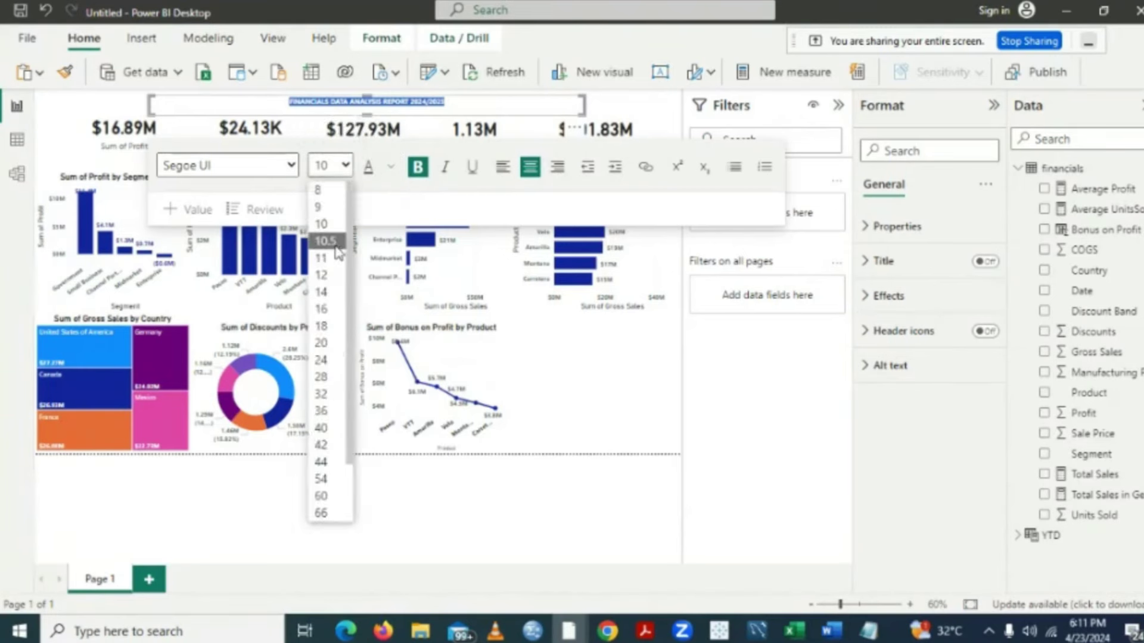
click(321, 293)
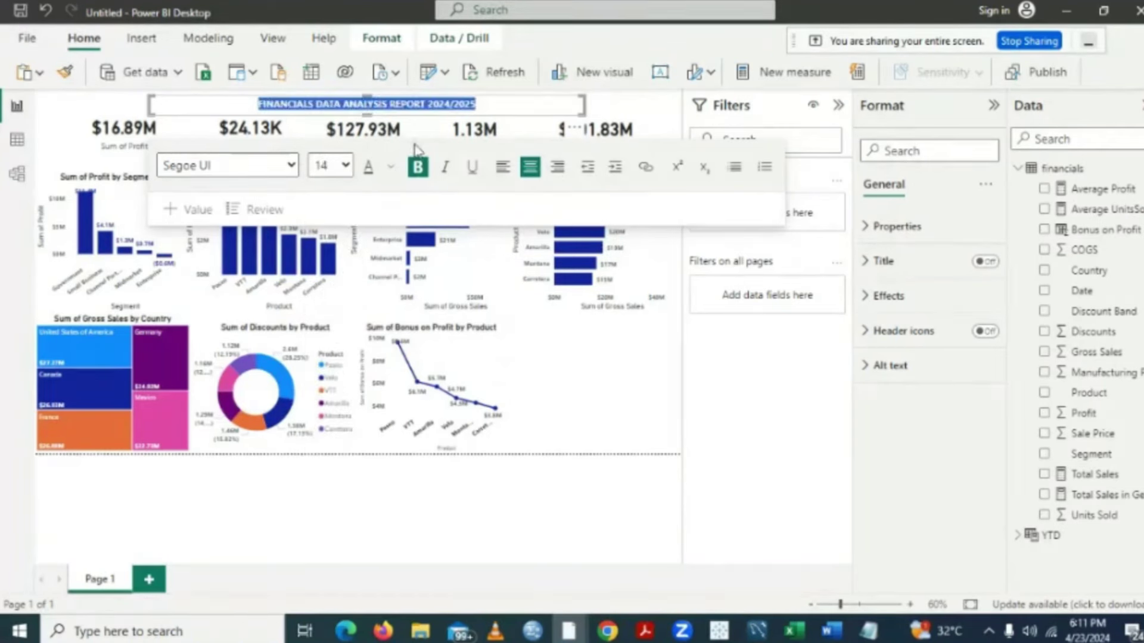
click(344, 167)
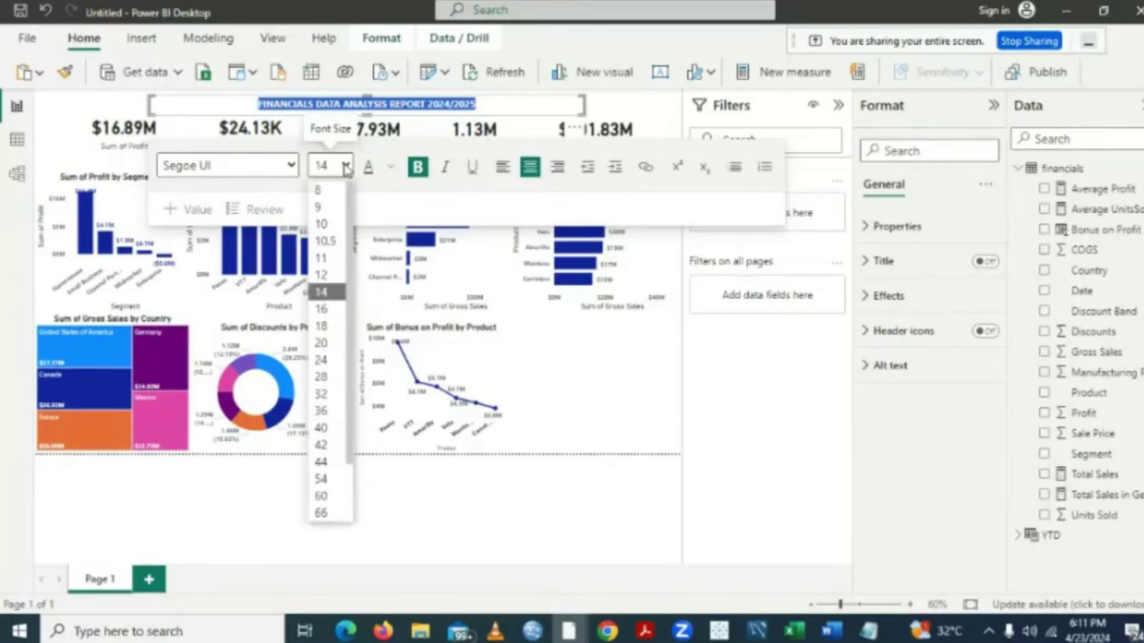
click(322, 312)
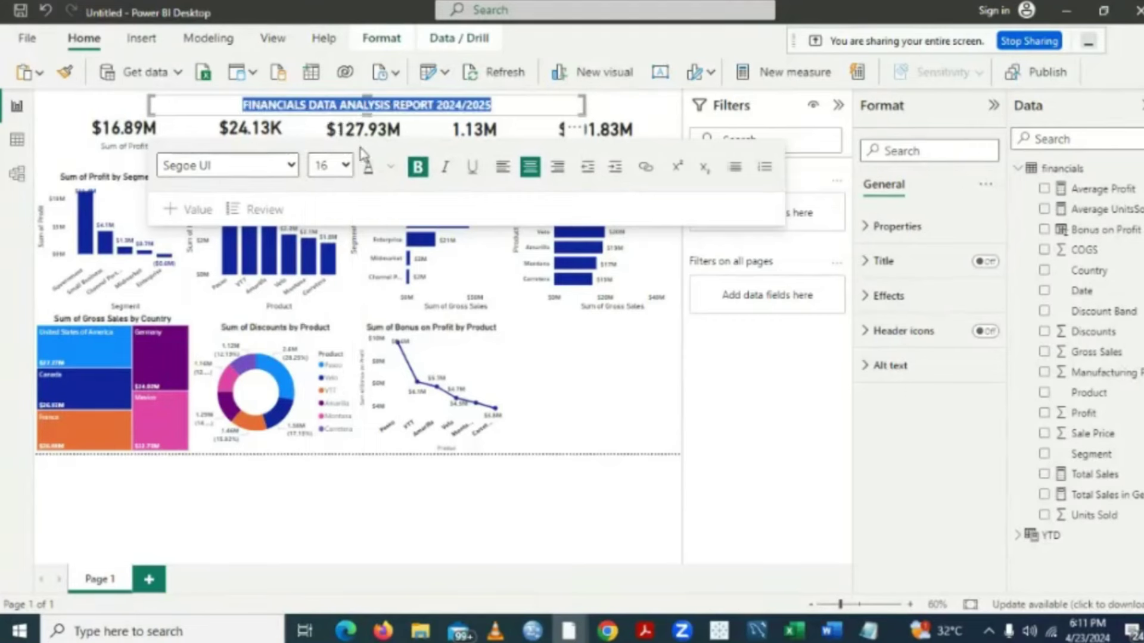
click(346, 166)
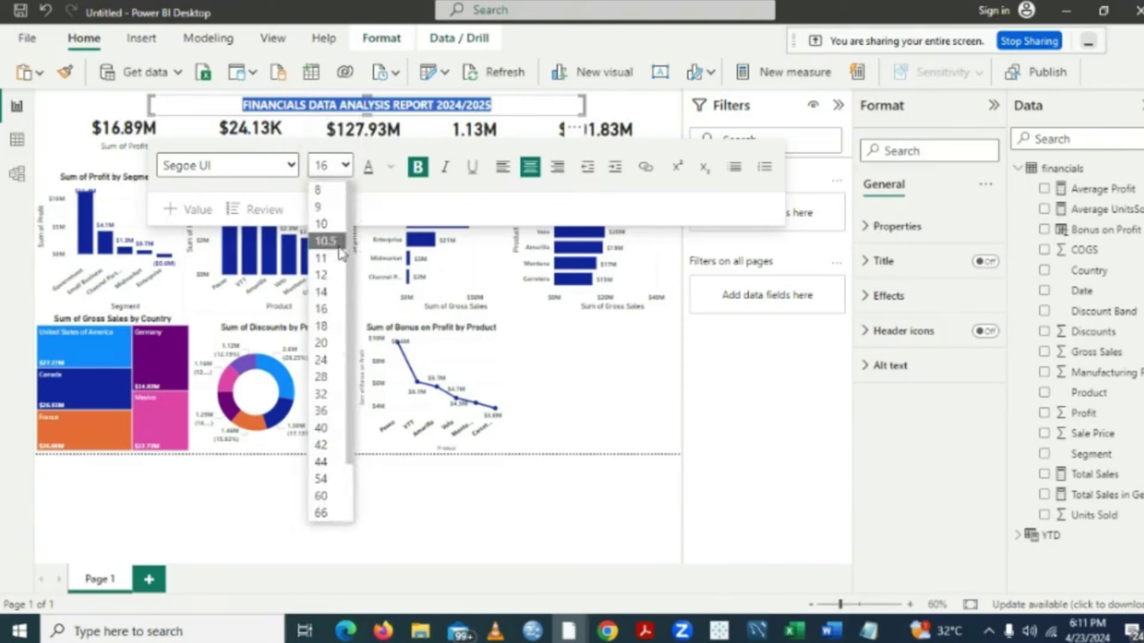
click(333, 326)
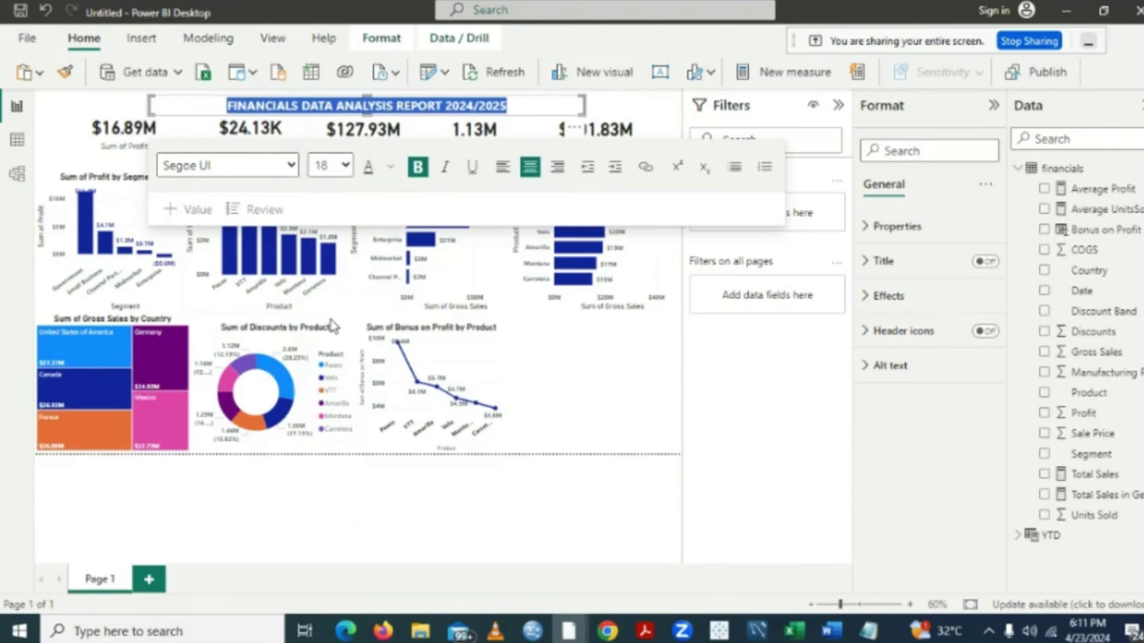
mouse_move(495, 419)
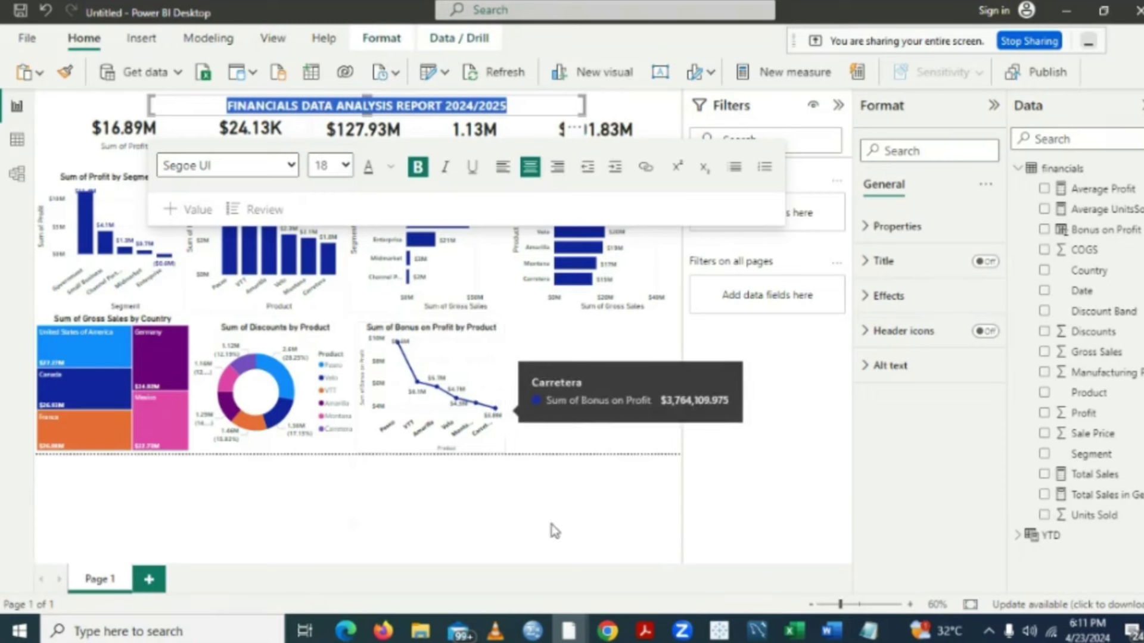
- Nudge the COGS, Average Profit and Sum of Profit cards into line beneath the title
click(440, 511)
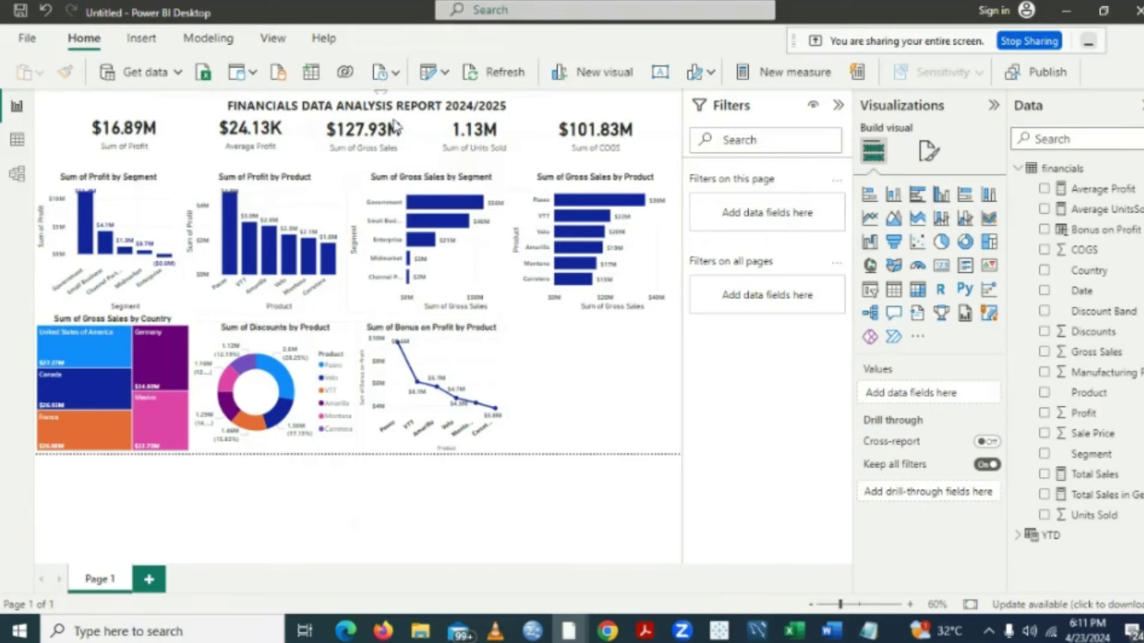
click(353, 123)
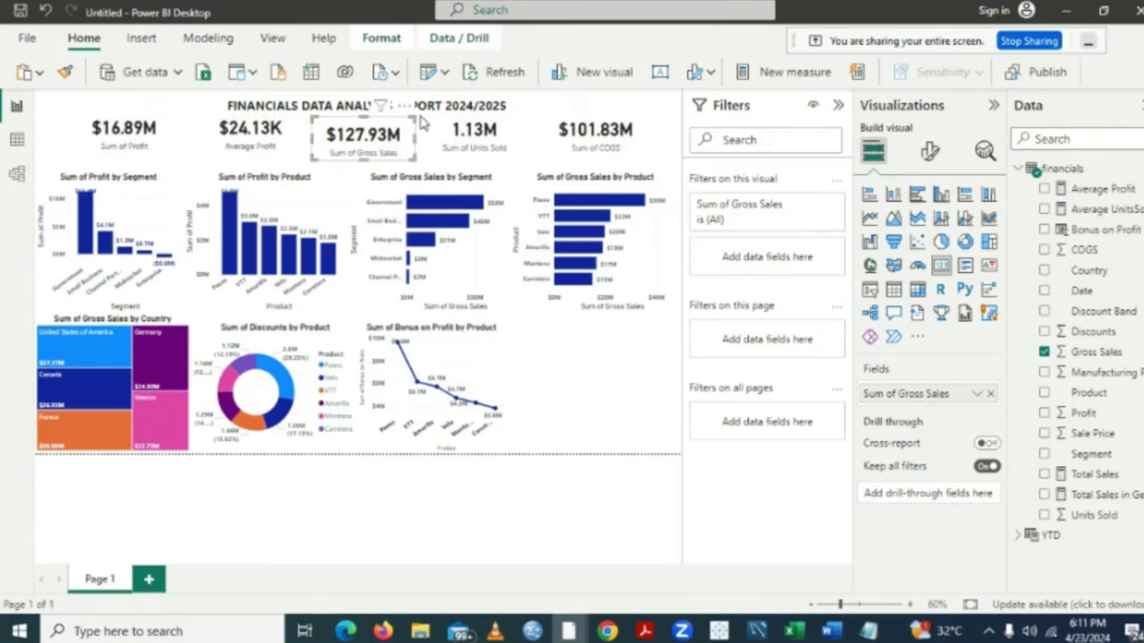
click(499, 126)
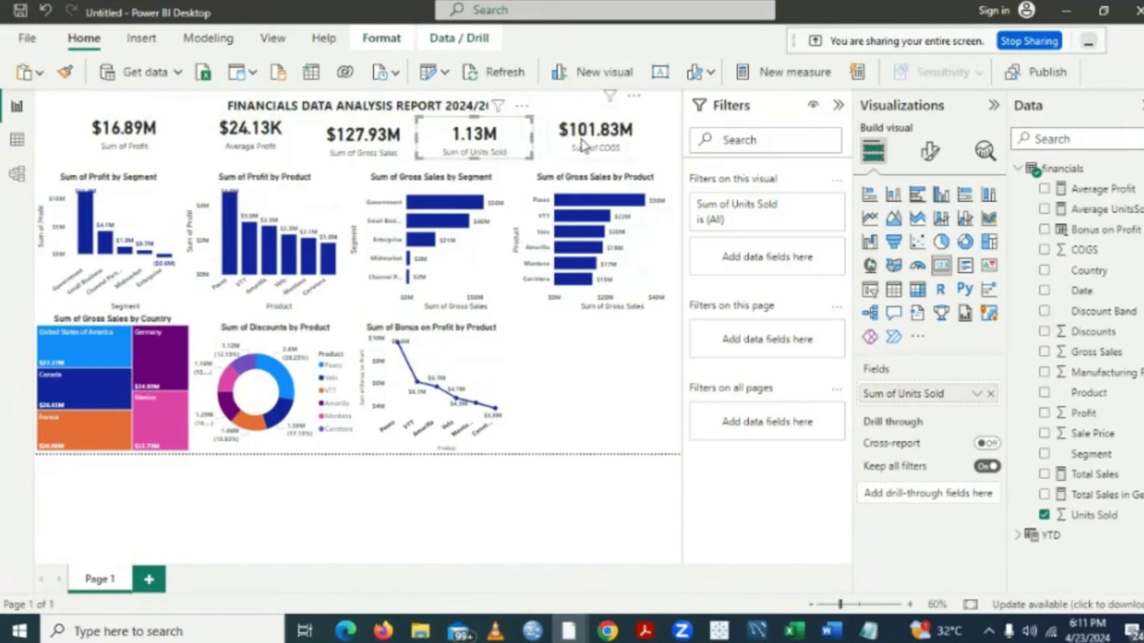
click(603, 116)
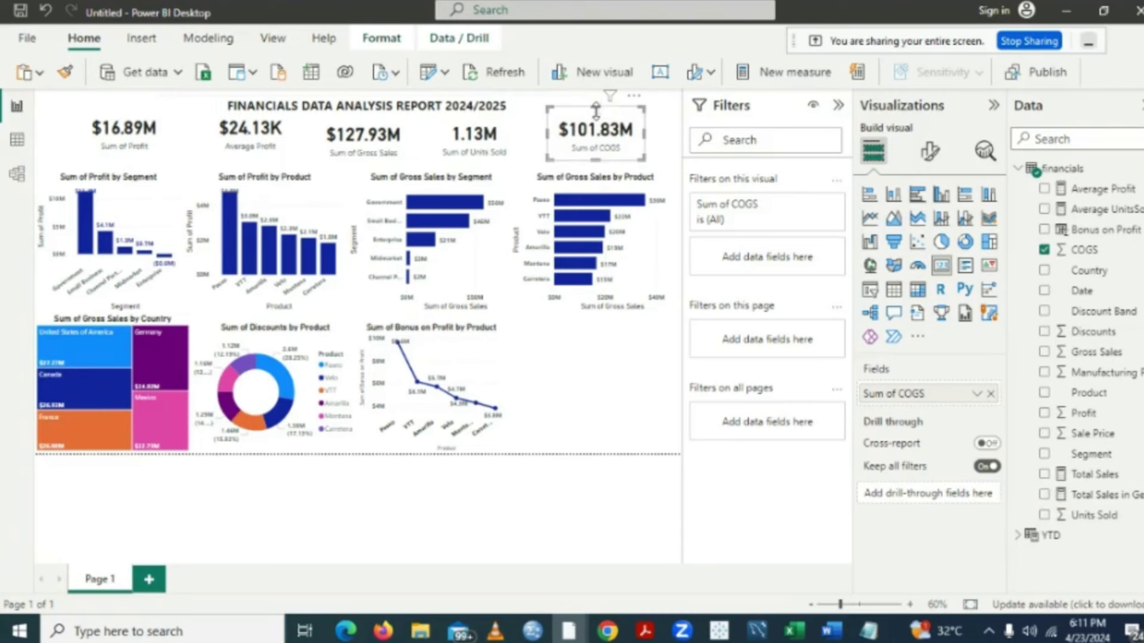
drag(596, 104, 599, 121)
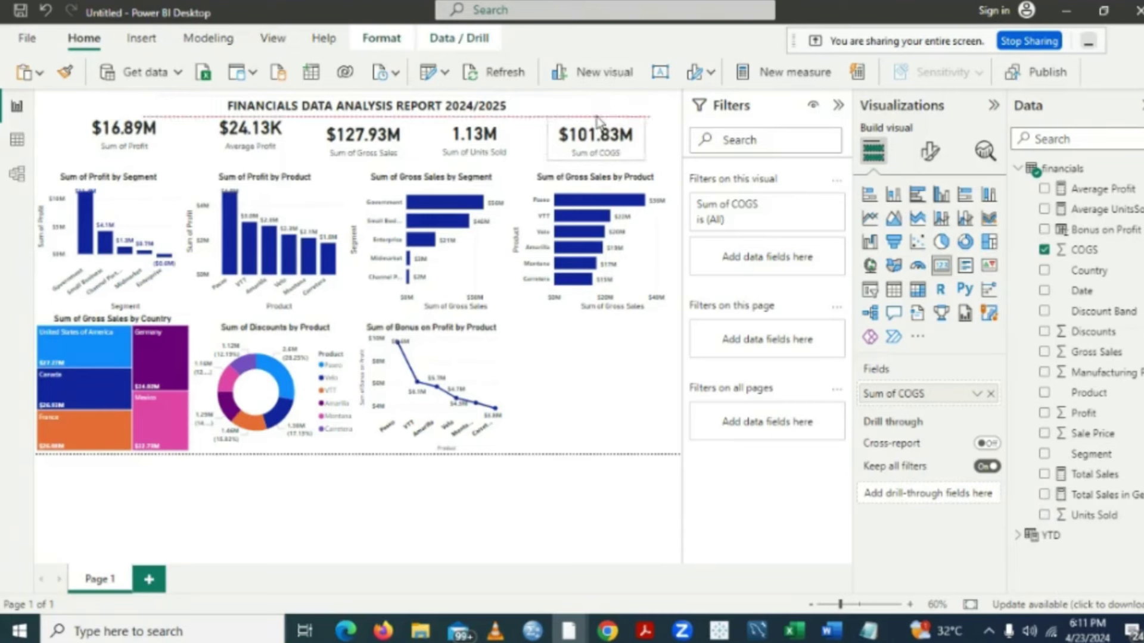
drag(598, 118, 596, 153)
drag(252, 116, 254, 122)
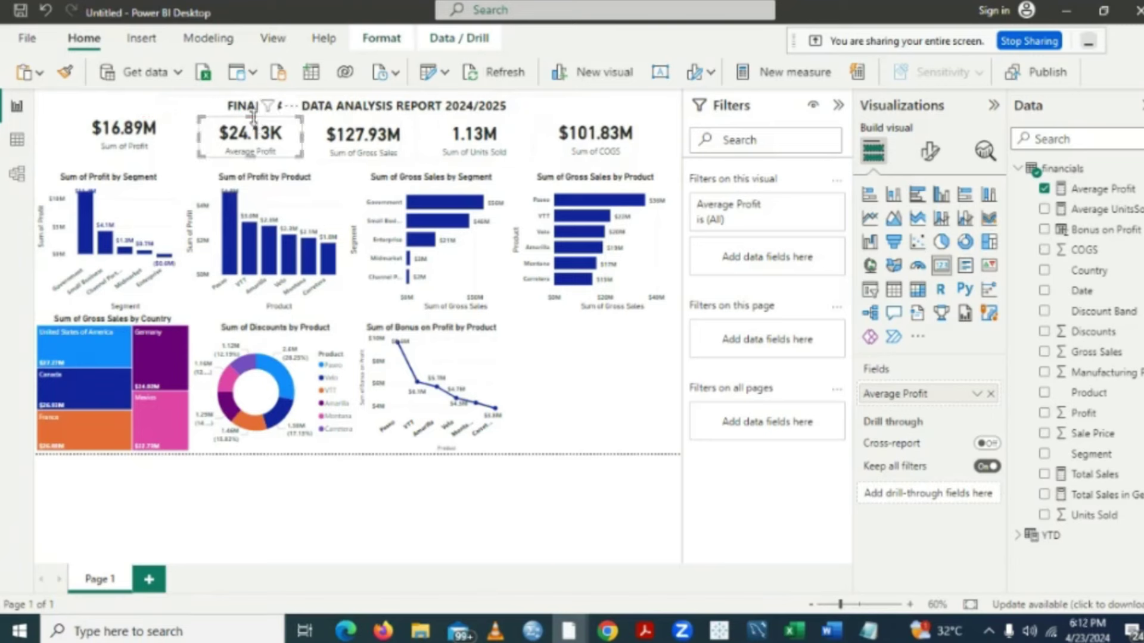
click(156, 131)
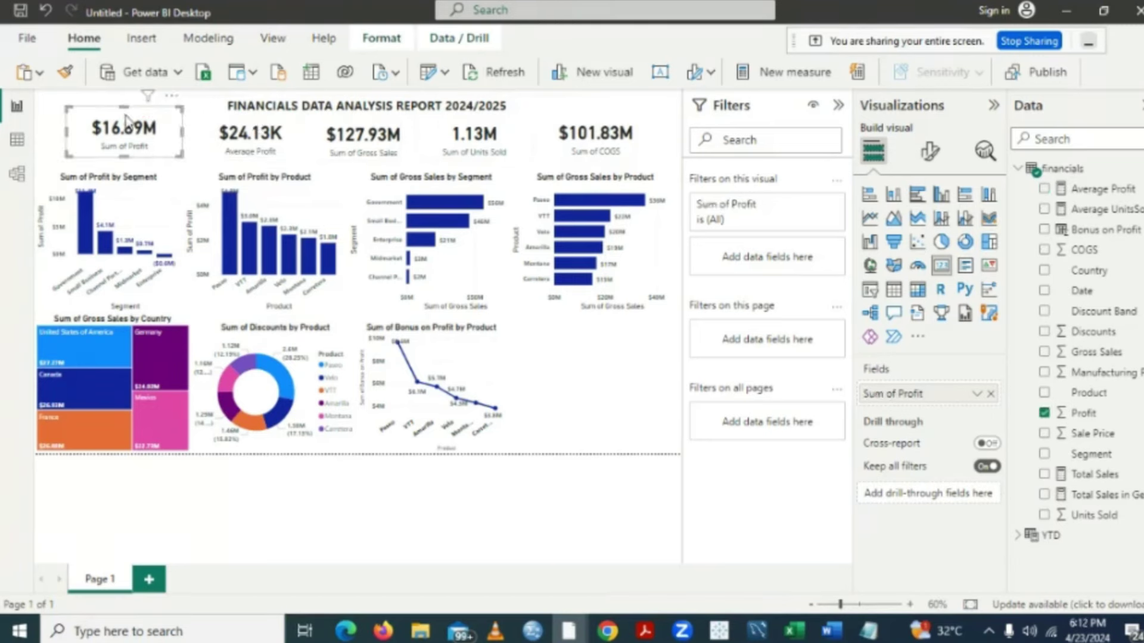
drag(124, 117, 124, 115)
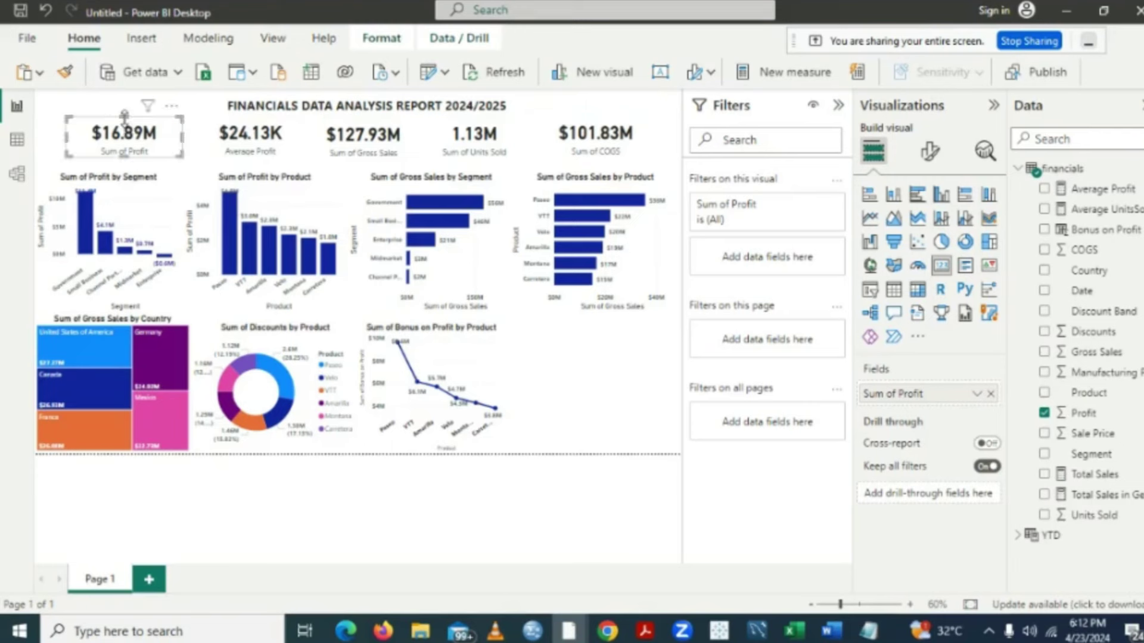
click(515, 520)
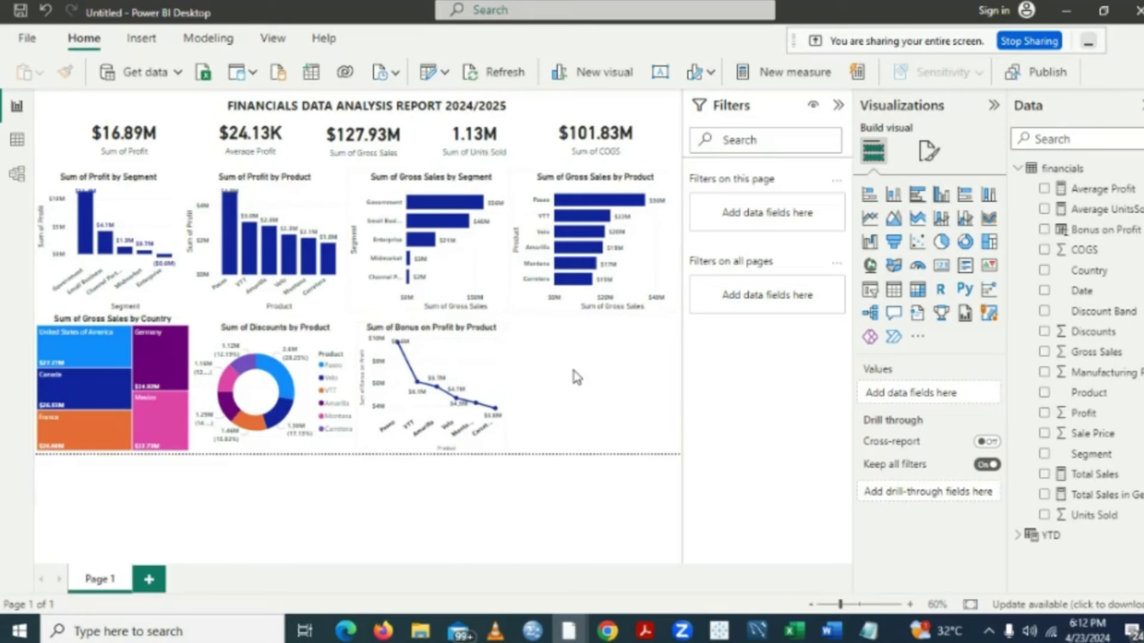
- Give the page canvas a light blue background with transparency lowered to 4%
click(929, 154)
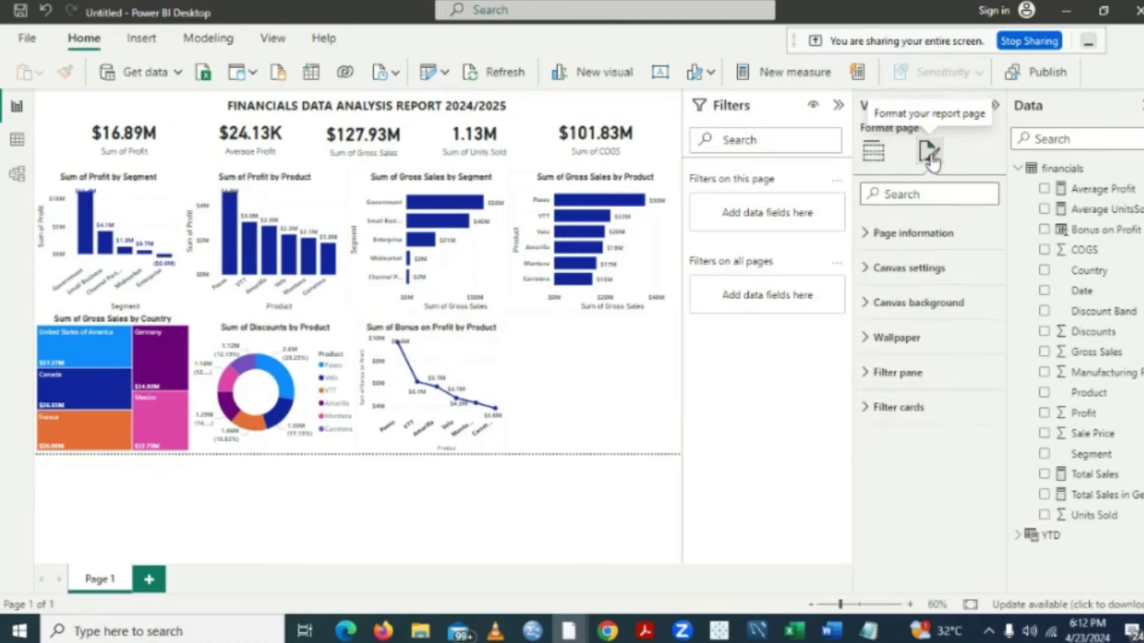
click(865, 307)
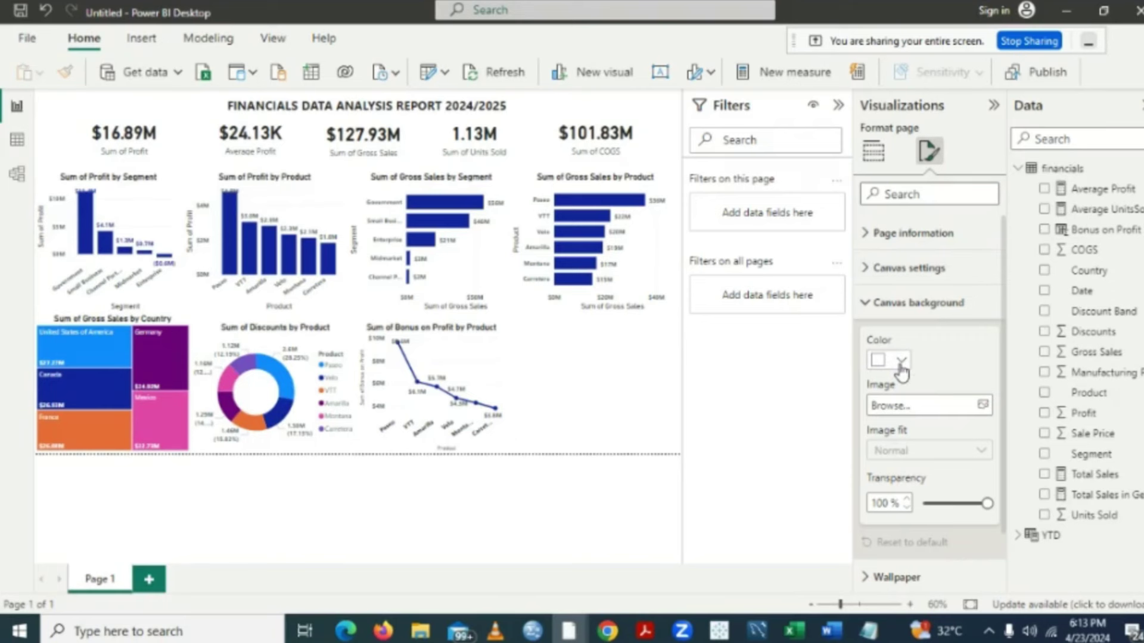
click(901, 362)
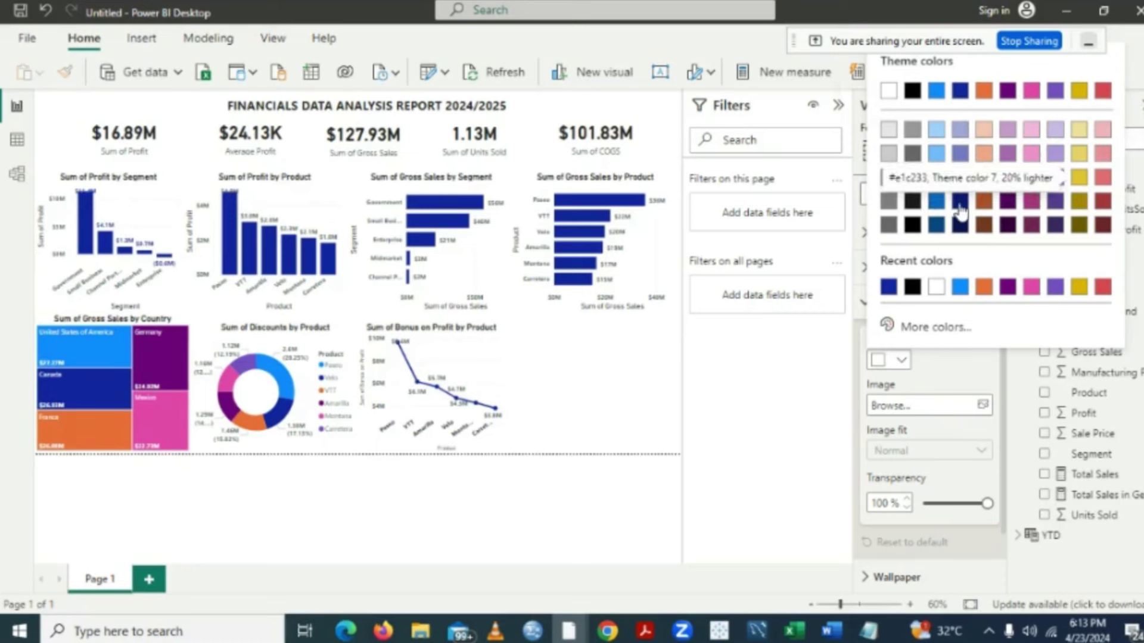
click(935, 130)
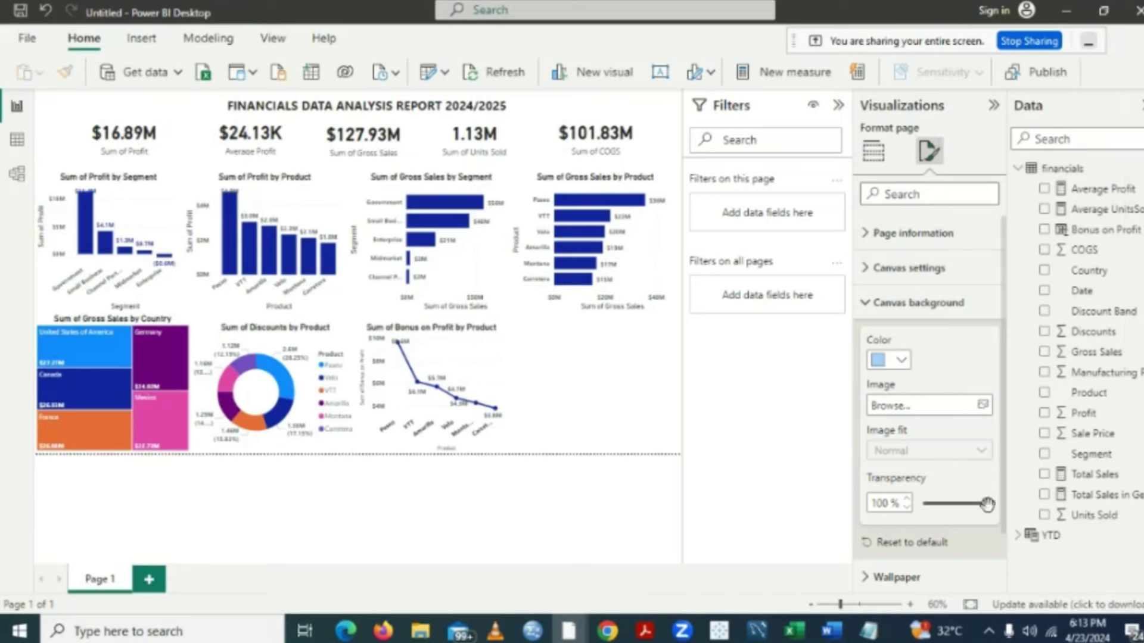
drag(987, 505, 926, 506)
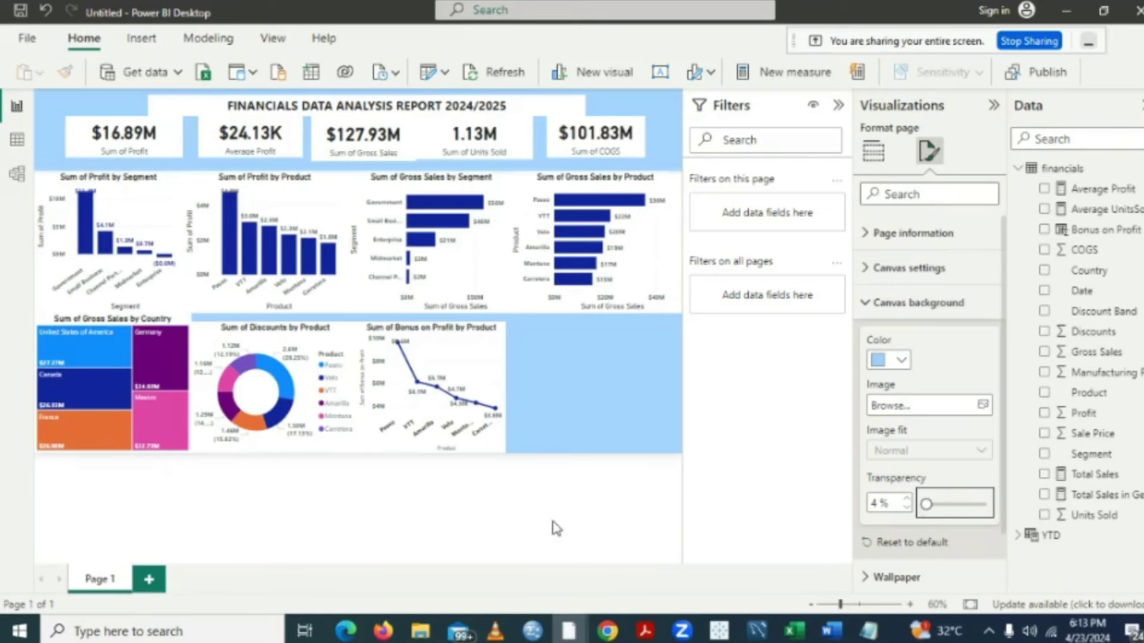
click(556, 528)
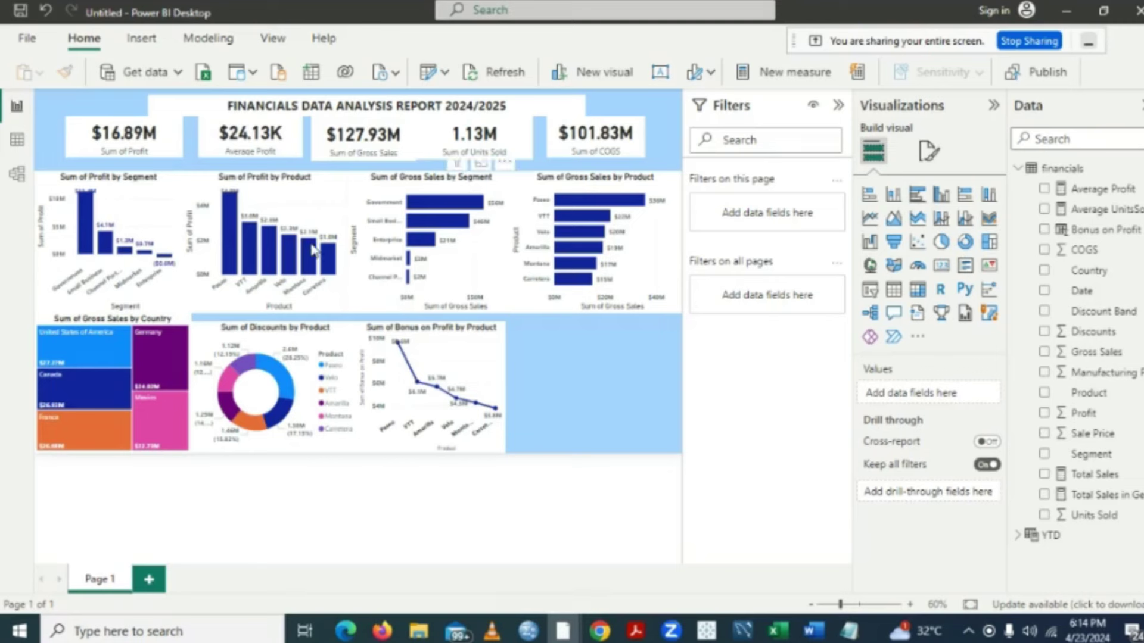
- Nudge the Units Sold and COGS cards so all five KPI cards sit in one even row
click(151, 141)
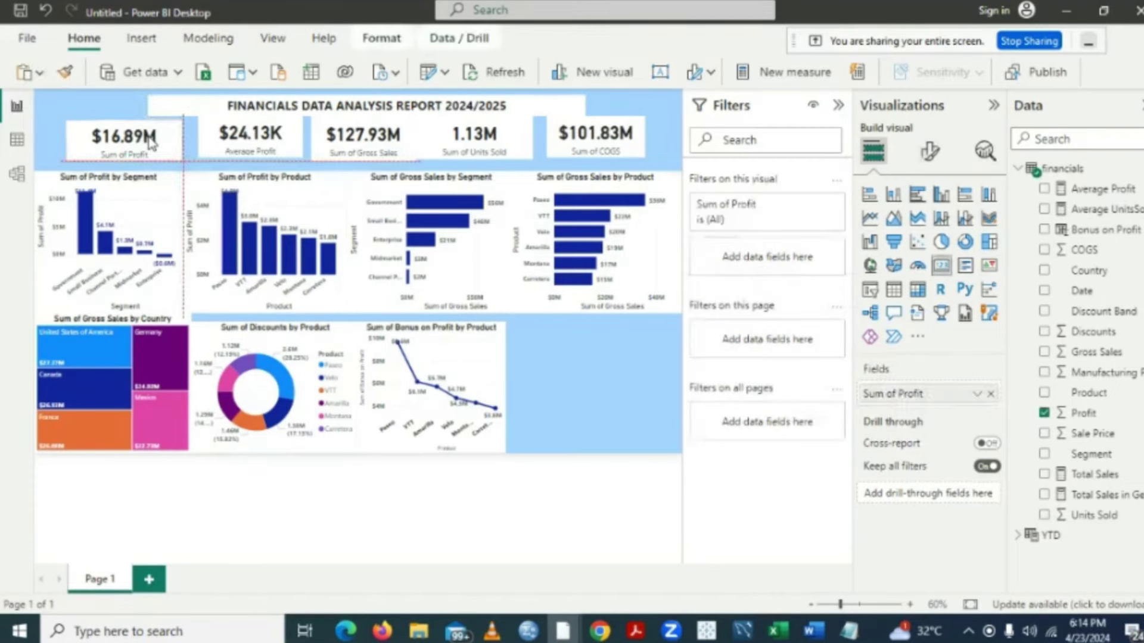
click(264, 129)
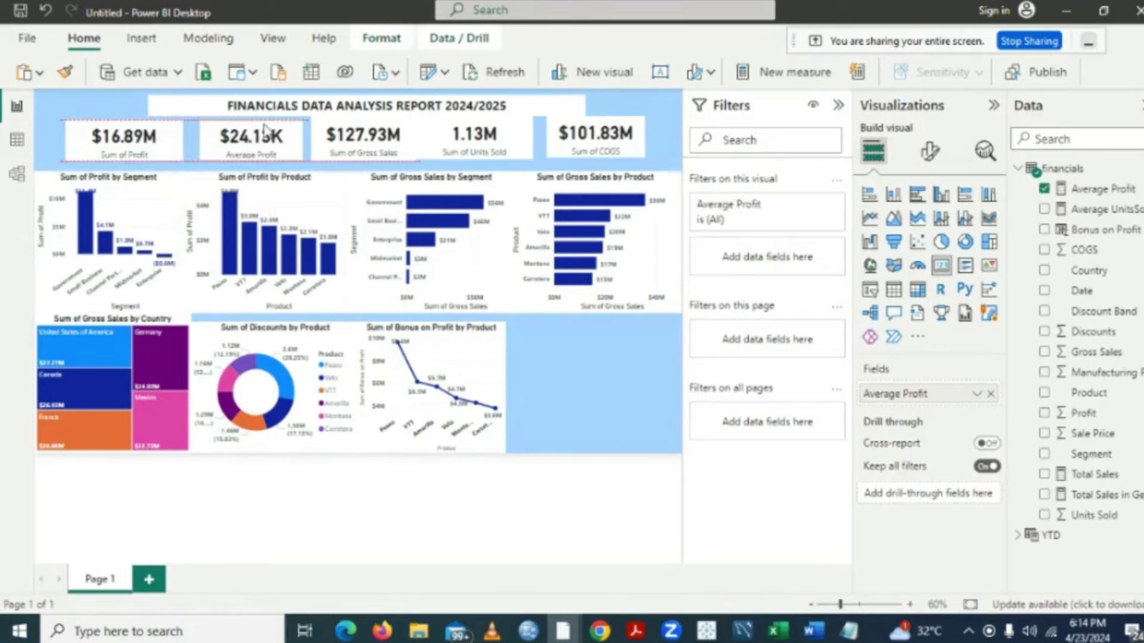
click(359, 137)
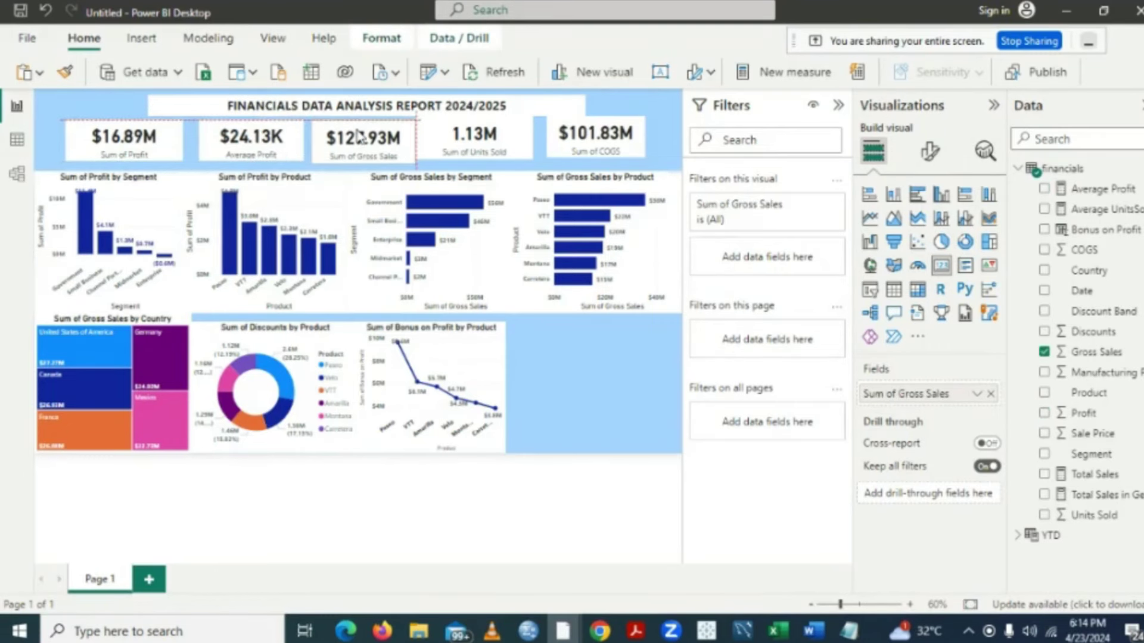
click(456, 134)
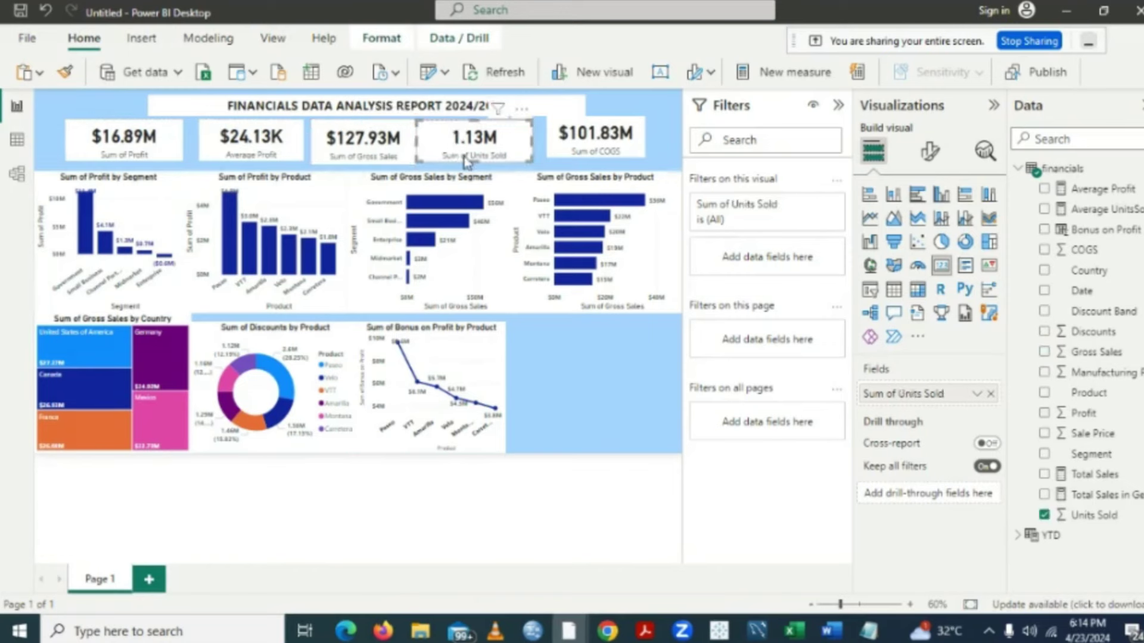
drag(469, 159, 474, 168)
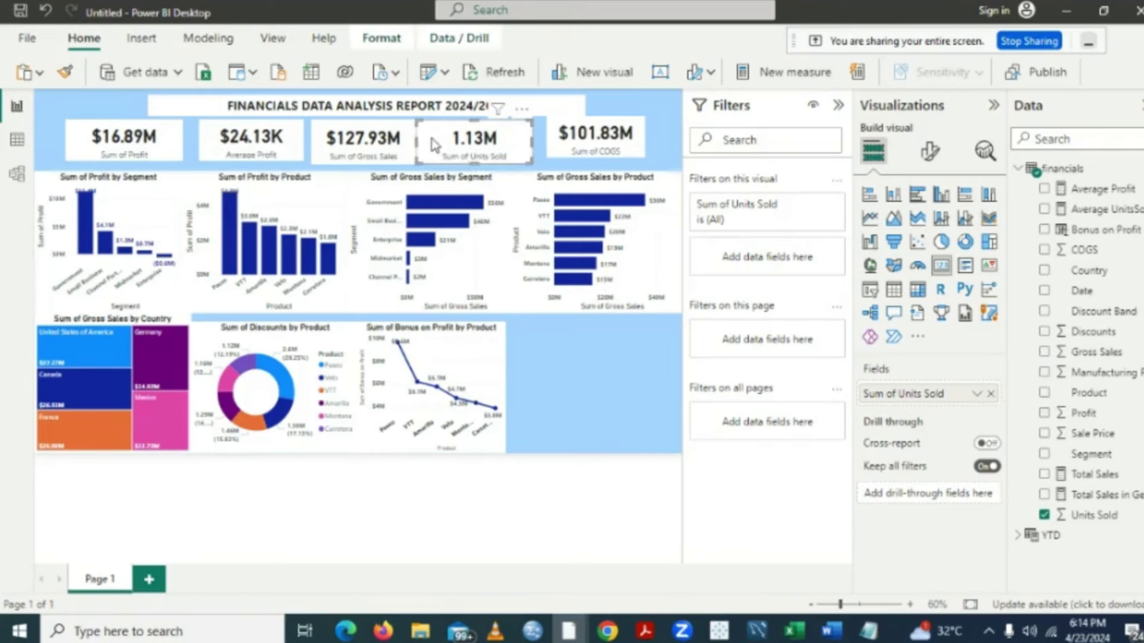
drag(434, 145, 440, 145)
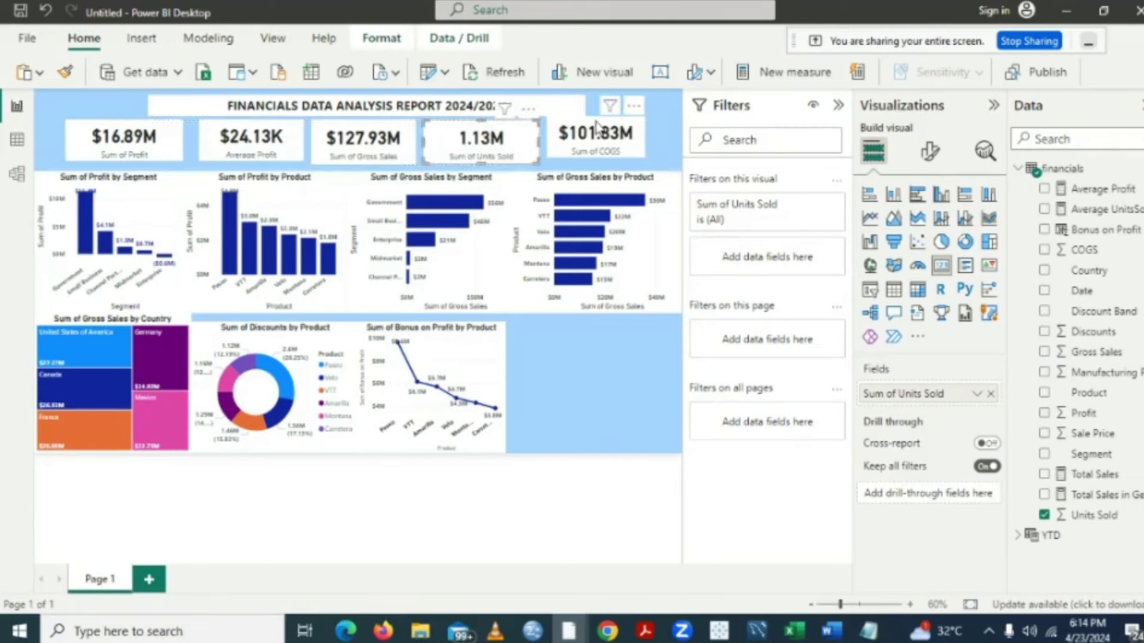
drag(598, 126, 597, 133)
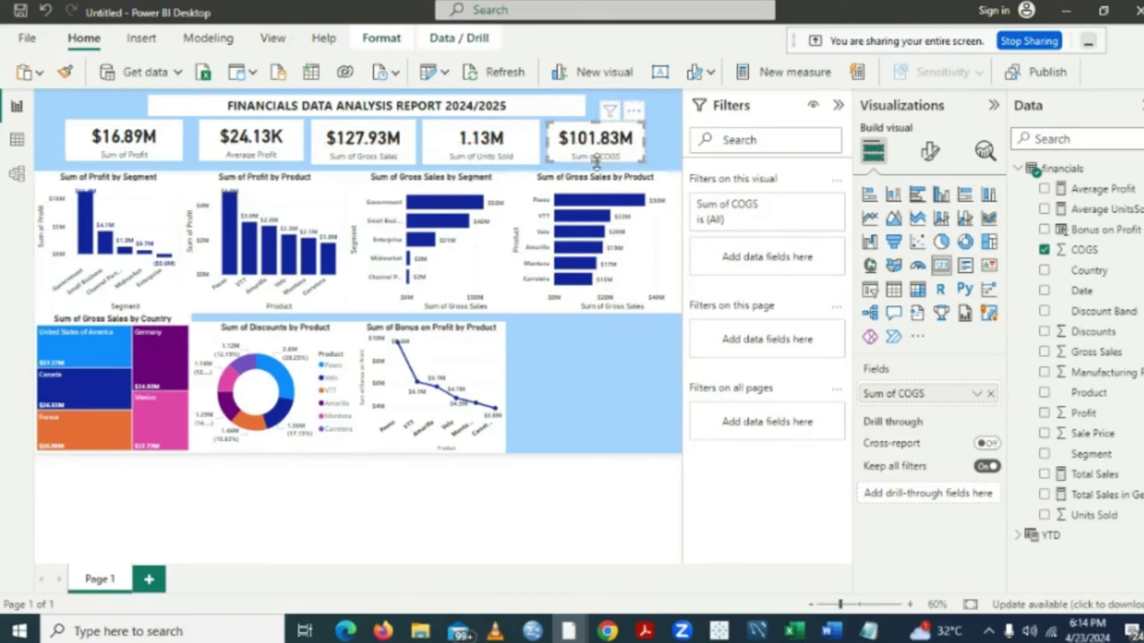
drag(596, 161, 596, 160)
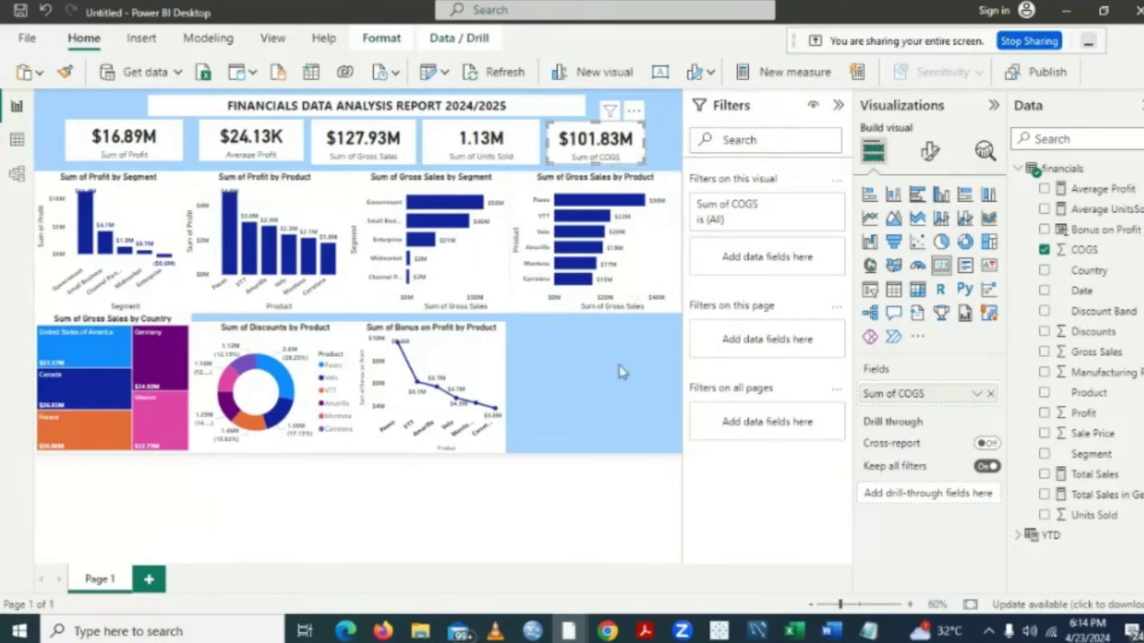
click(587, 373)
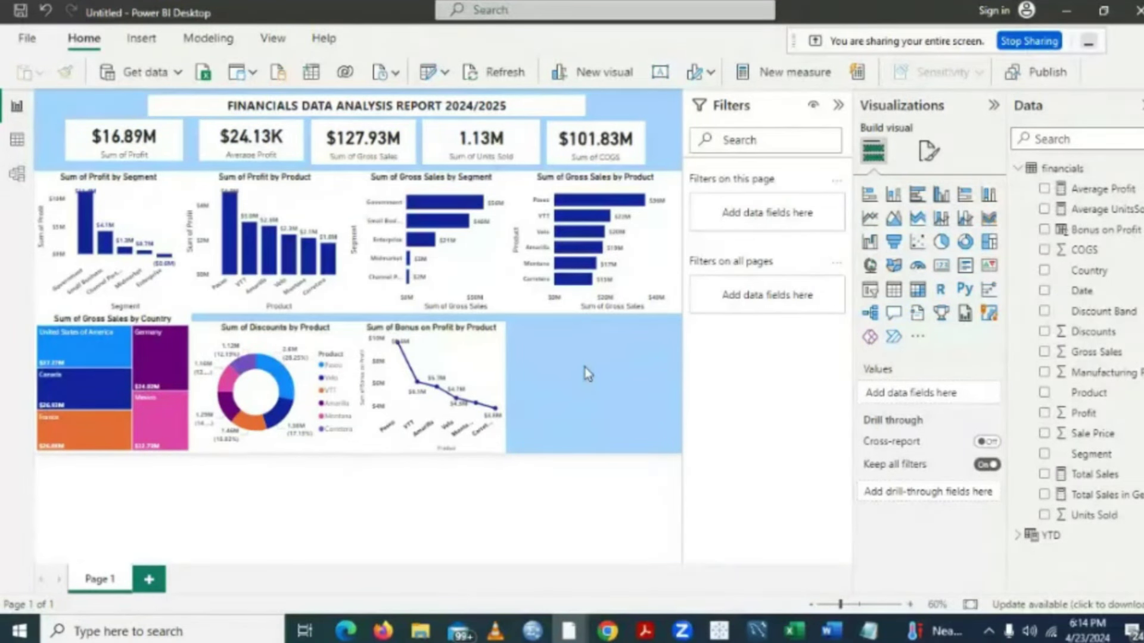
- Extend the Sum of Discounts donut upward and move the Bonus on Profit line chart under the top charts
mouse_move(283, 355)
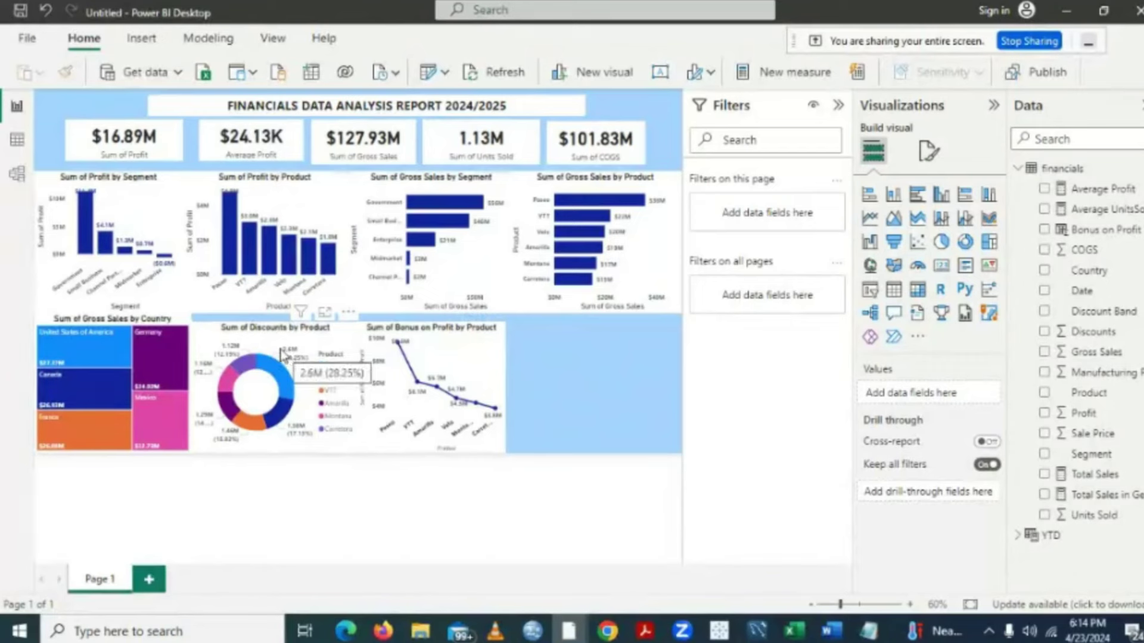
click(277, 350)
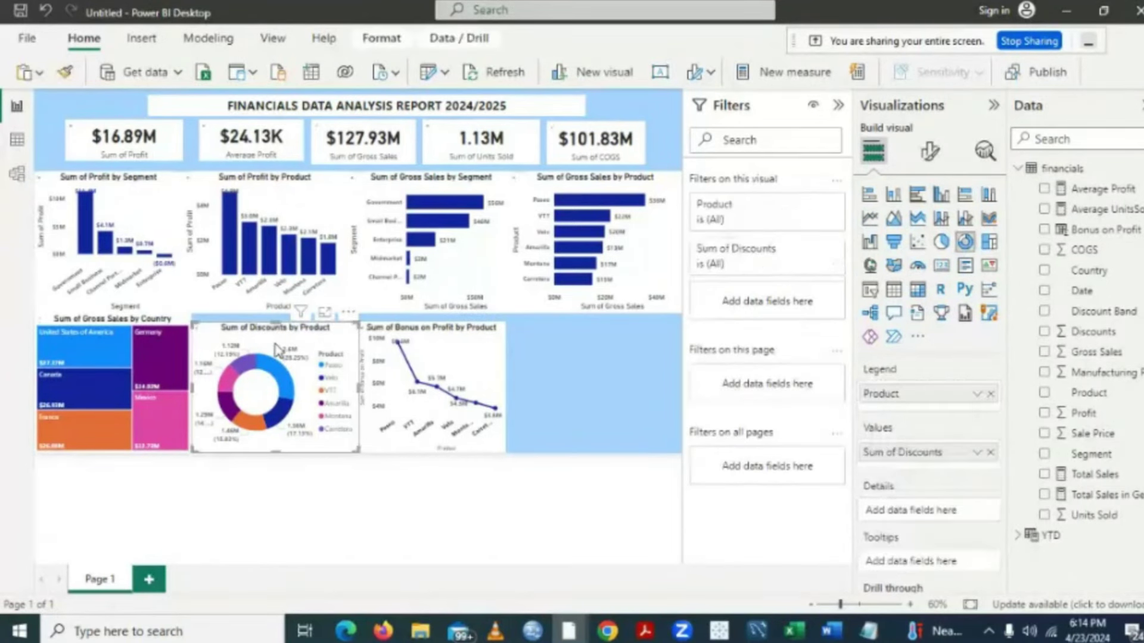
drag(275, 316, 276, 323)
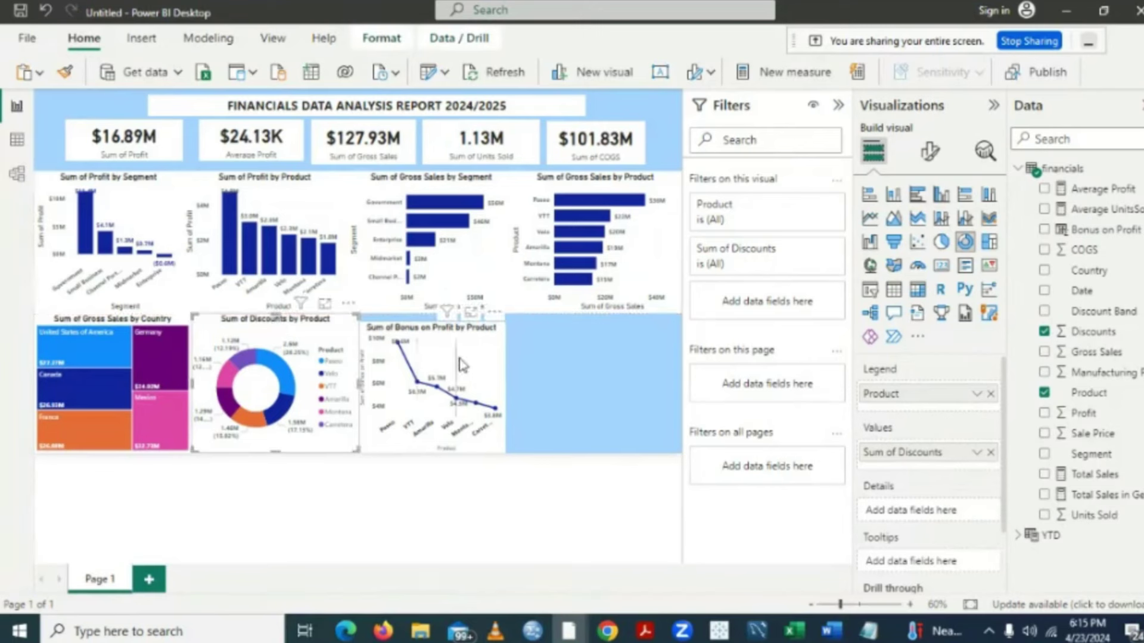
mouse_move(424, 340)
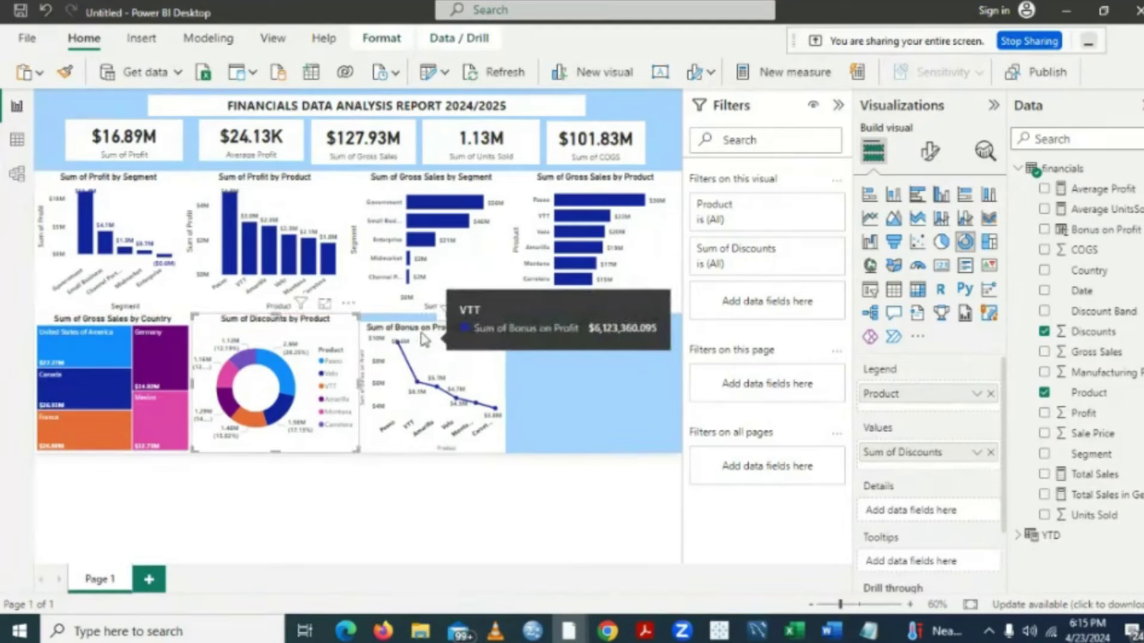
click(423, 338)
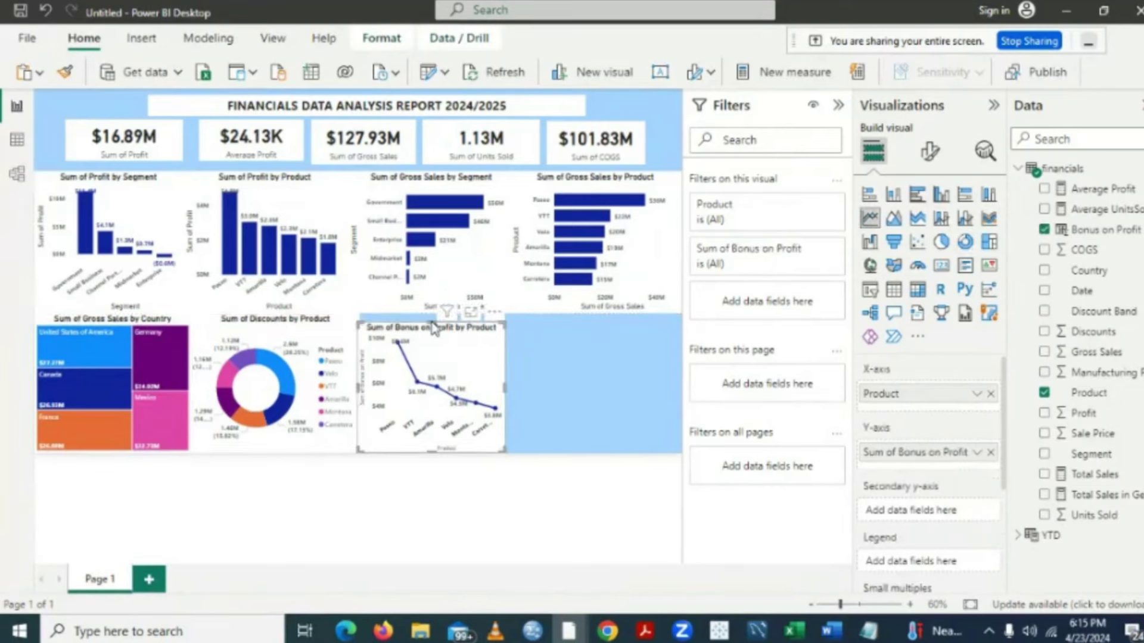
drag(434, 328, 431, 316)
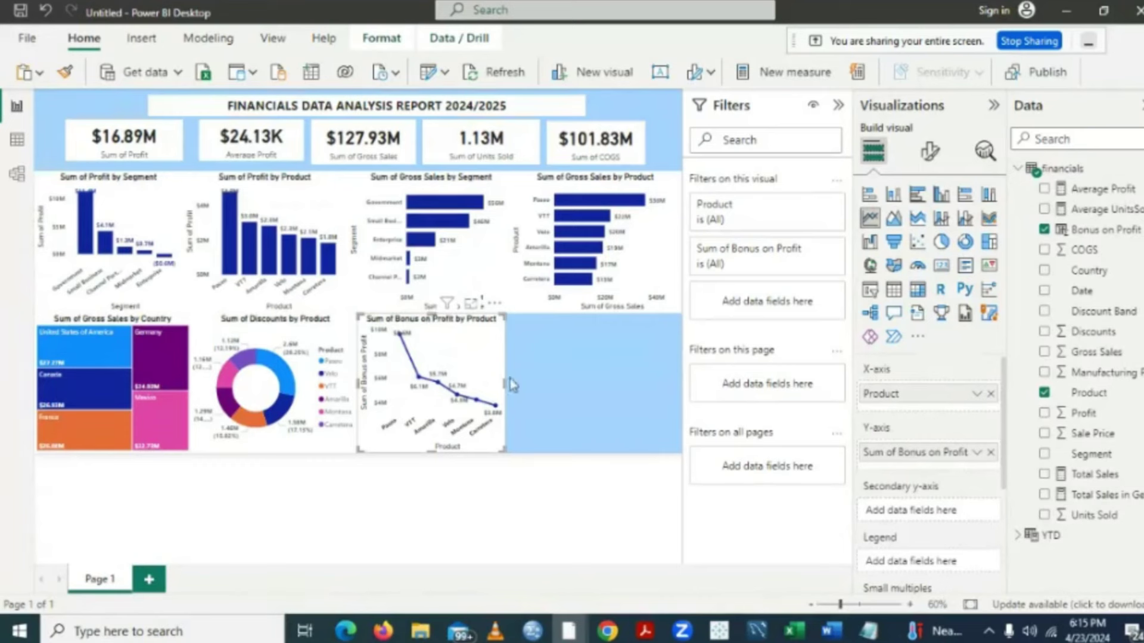
- Widen the Sum of COGS card slightly to the right
click(250, 146)
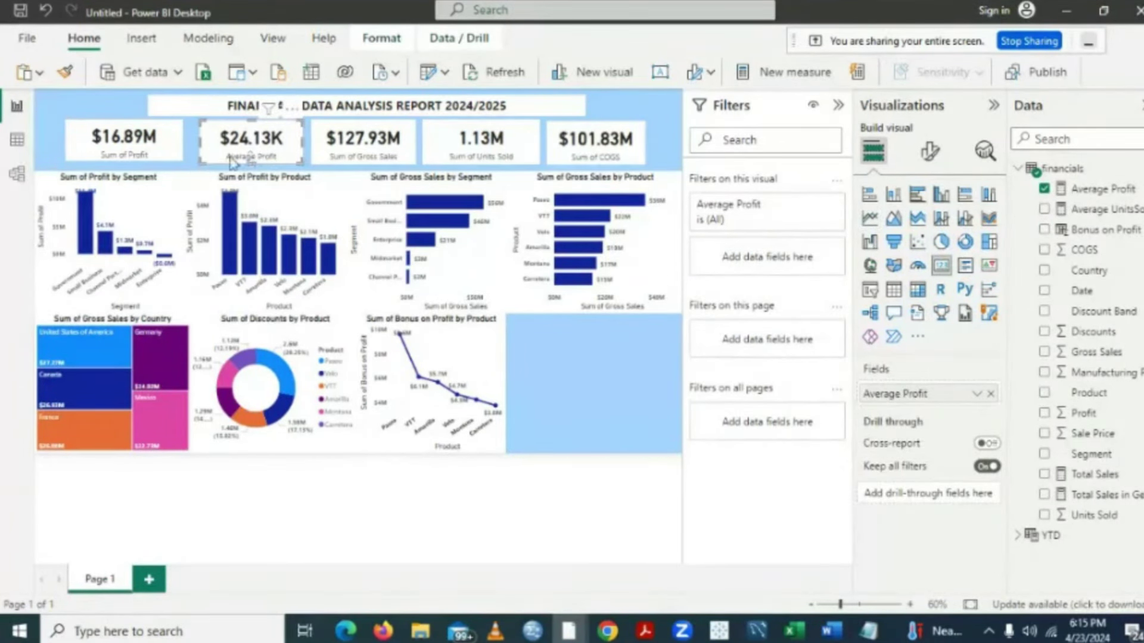
click(169, 158)
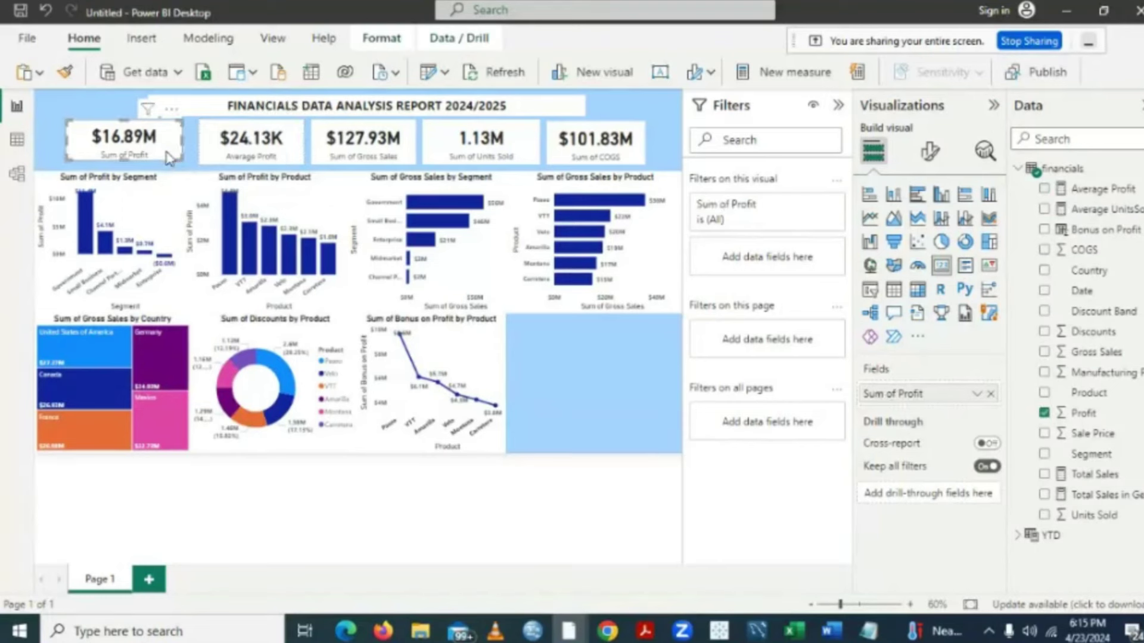
click(130, 169)
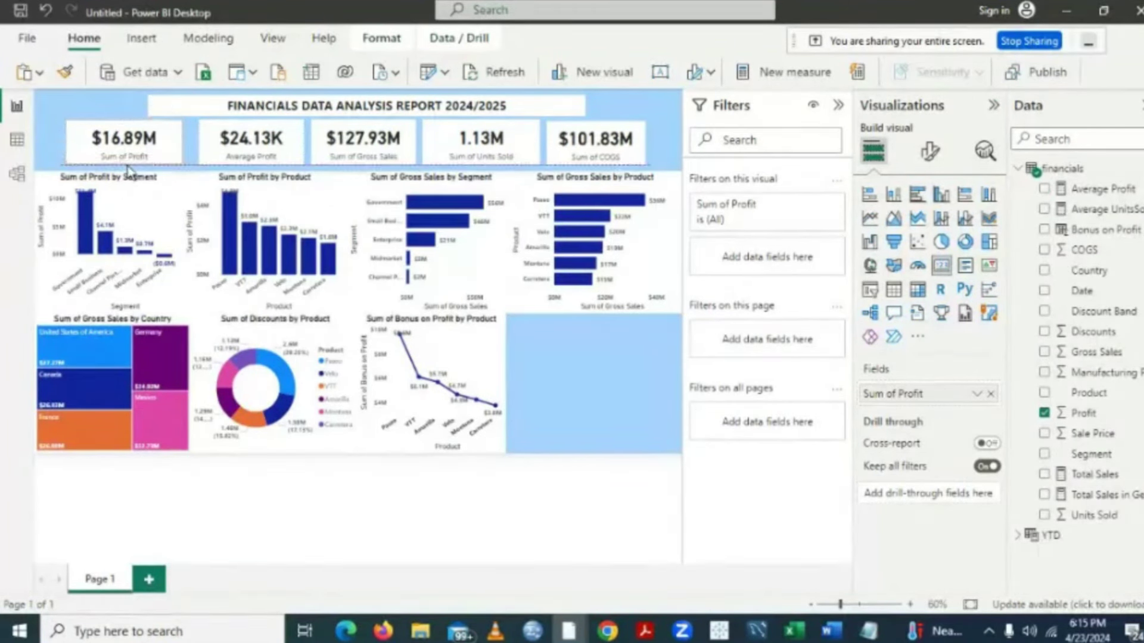
click(128, 168)
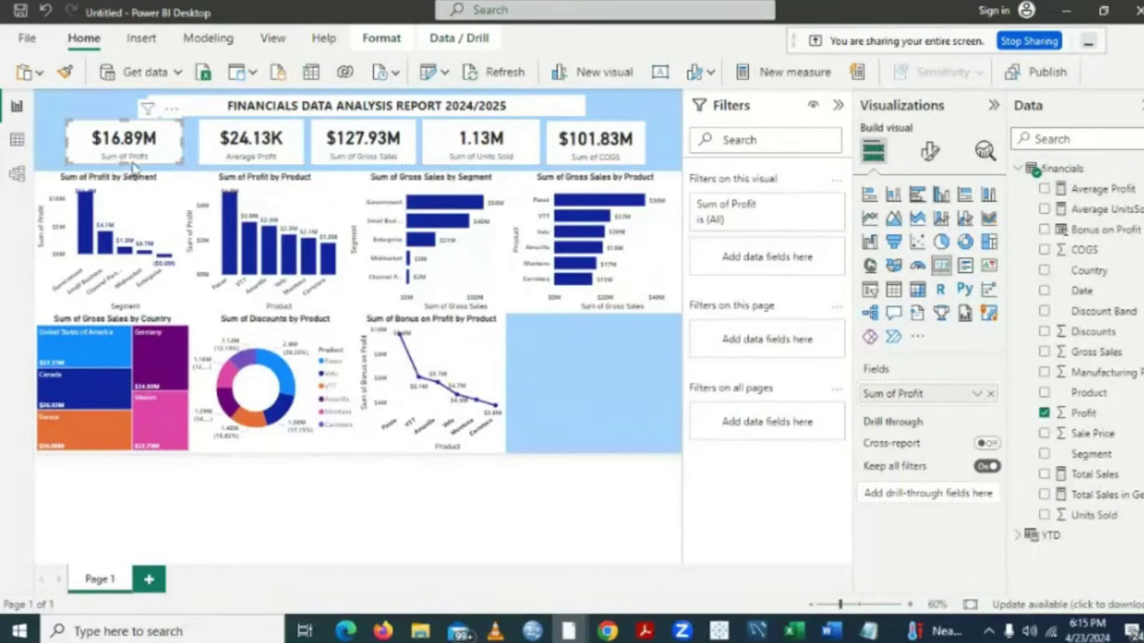
click(528, 405)
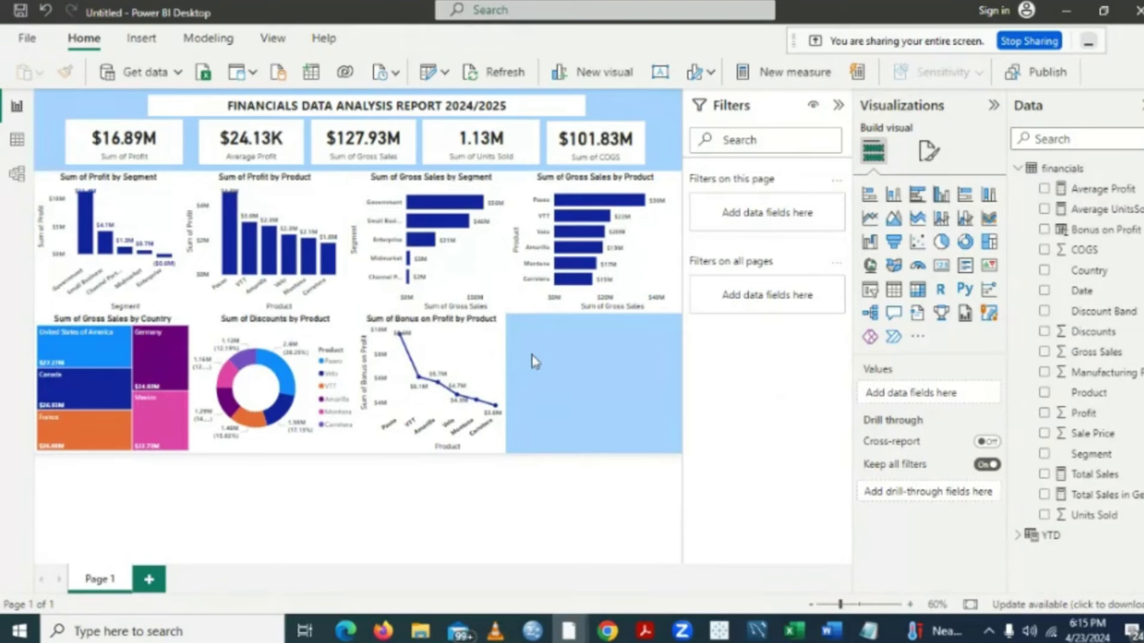
click(593, 156)
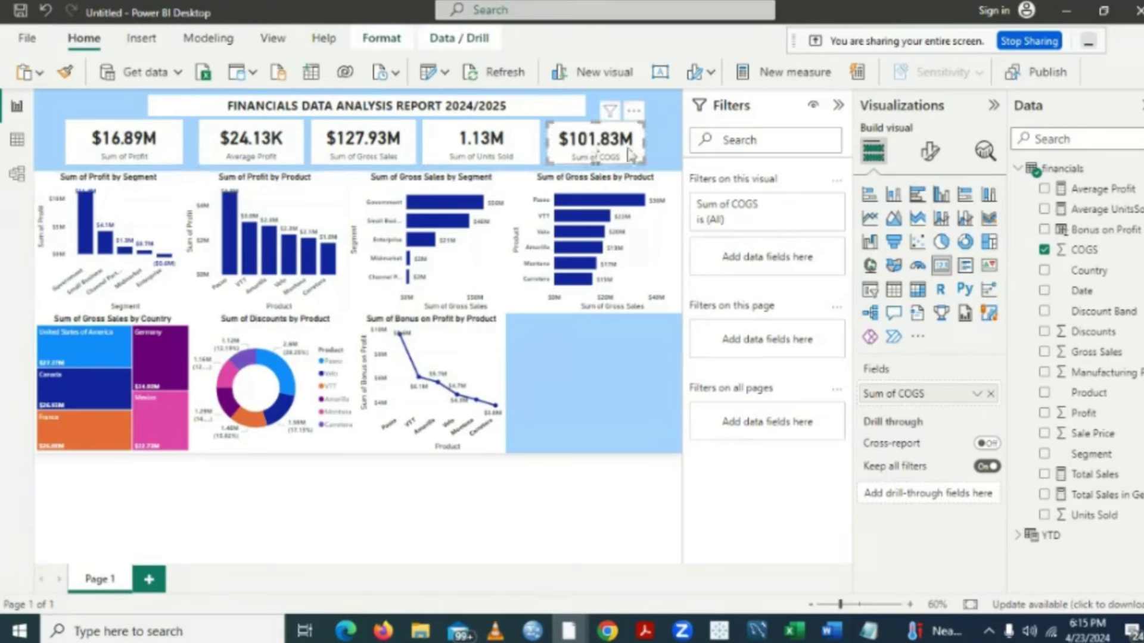
drag(646, 152, 661, 152)
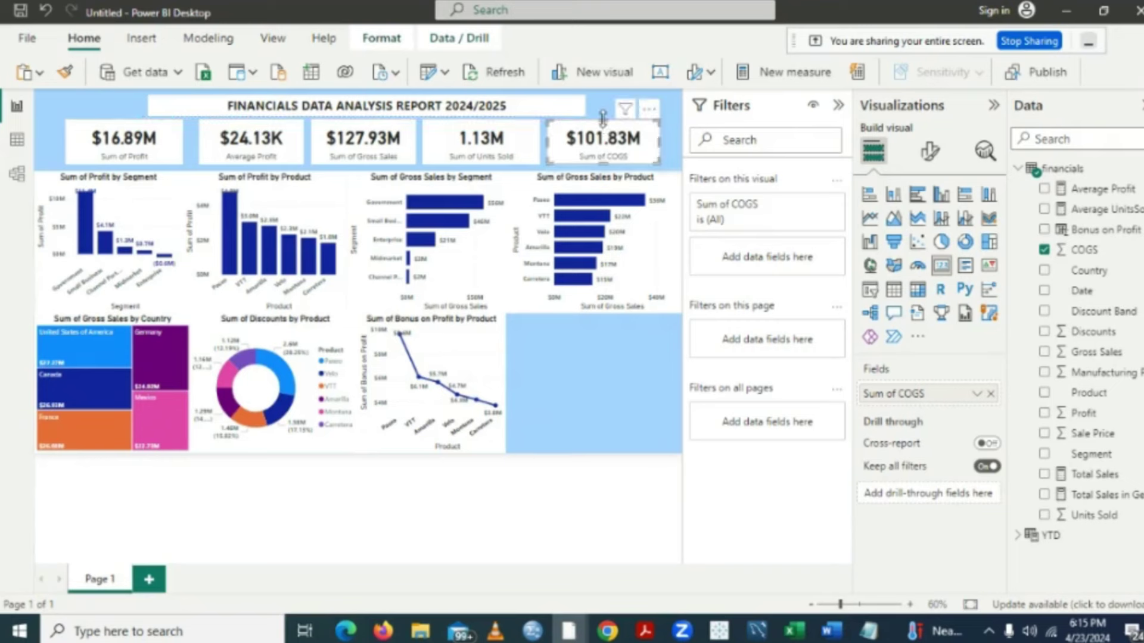
click(538, 380)
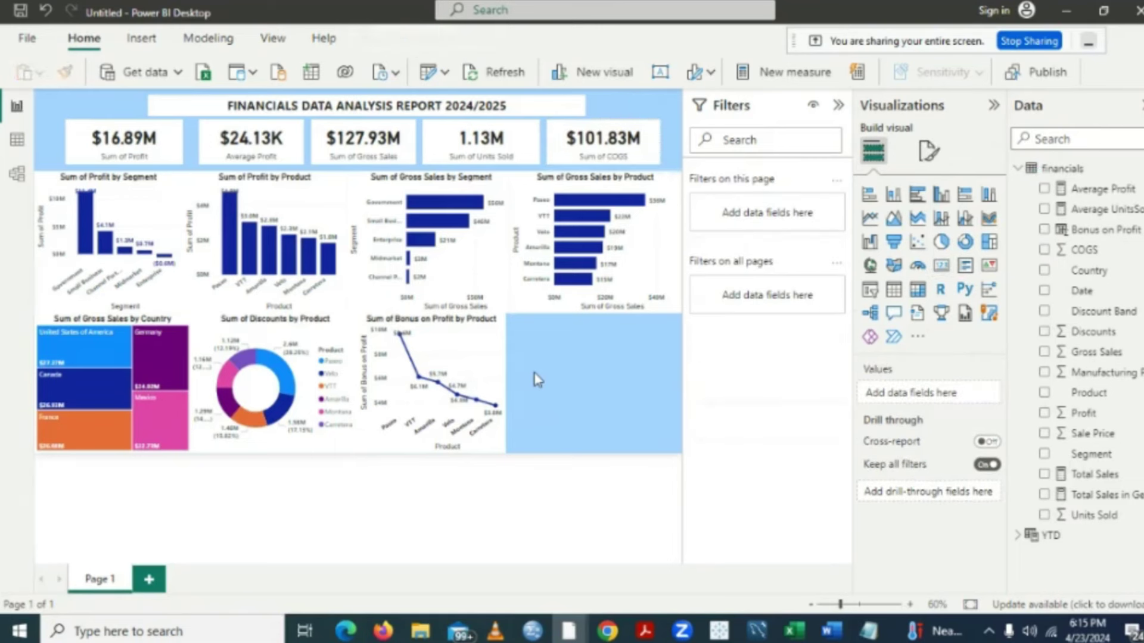
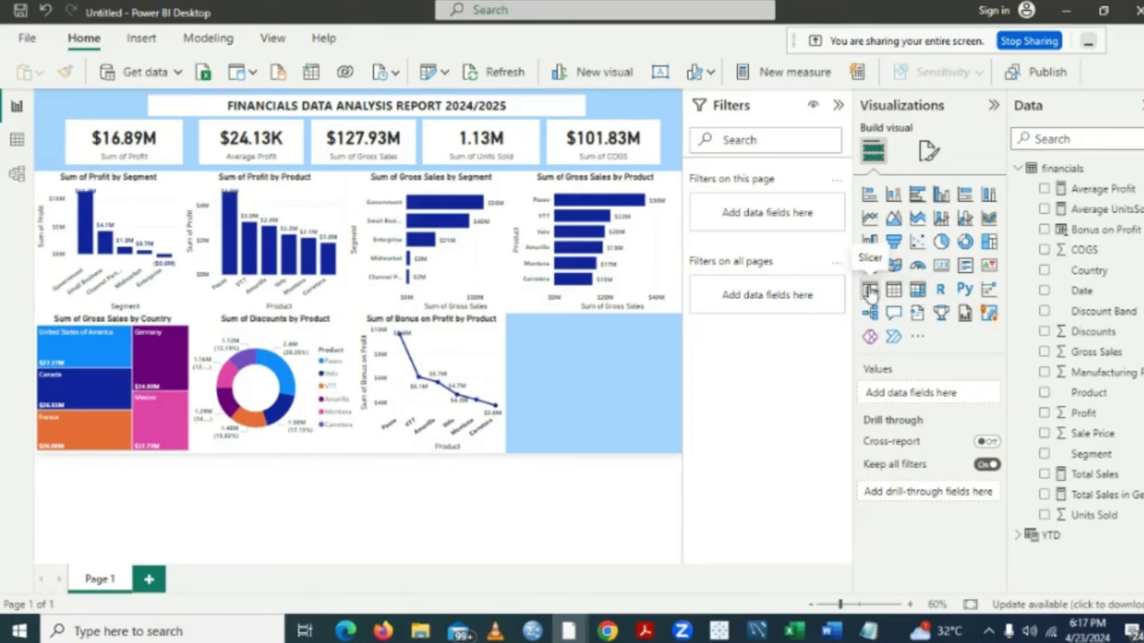
- Insert a blank slicer beside the Bonus on Profit by Product chart and narrow it
click(870, 291)
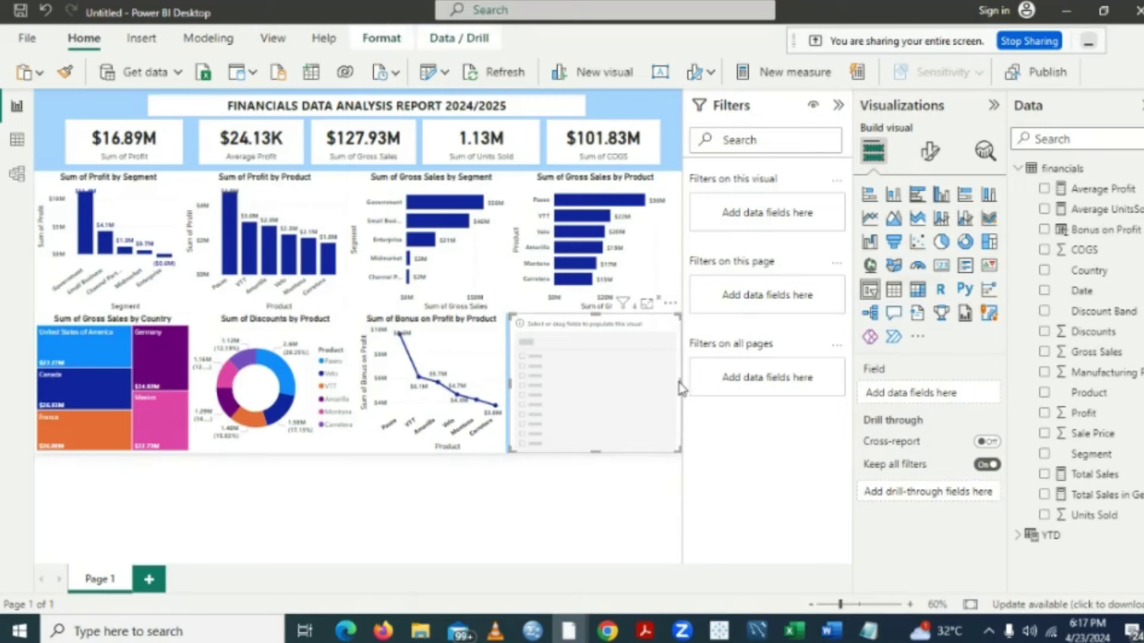
mouse_move(683, 384)
mouse_down()
mouse_move(634, 389)
mouse_move(672, 386)
mouse_up()
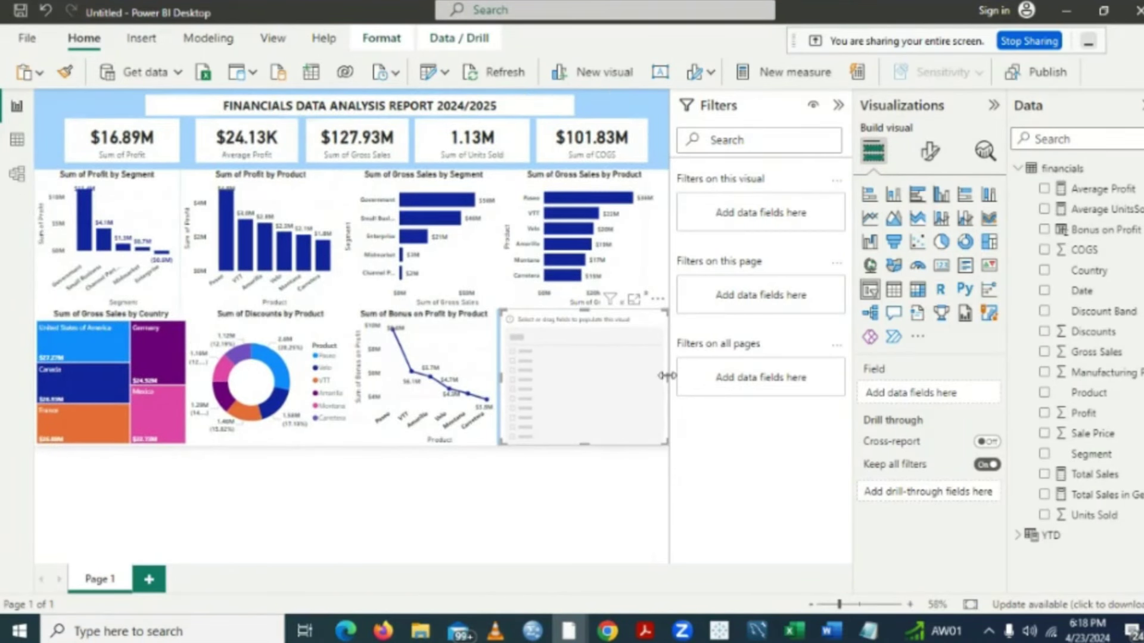
drag(666, 375, 594, 381)
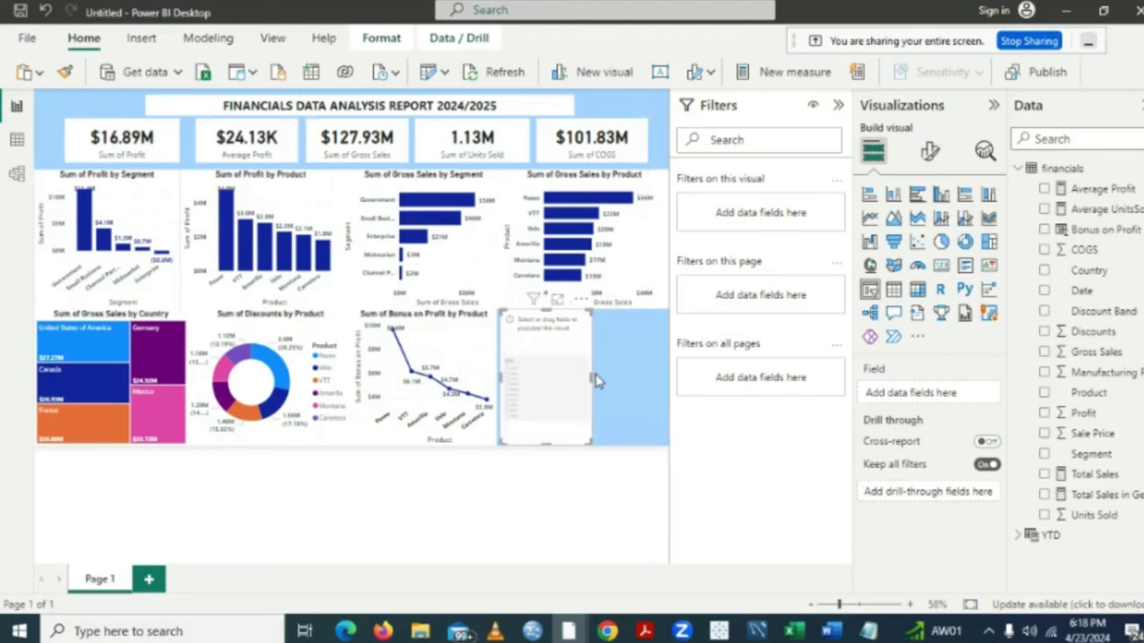
- Fine-tune the canvas zoom and narrow the slicer to fit the gap beside Bonus on Profit
click(850, 606)
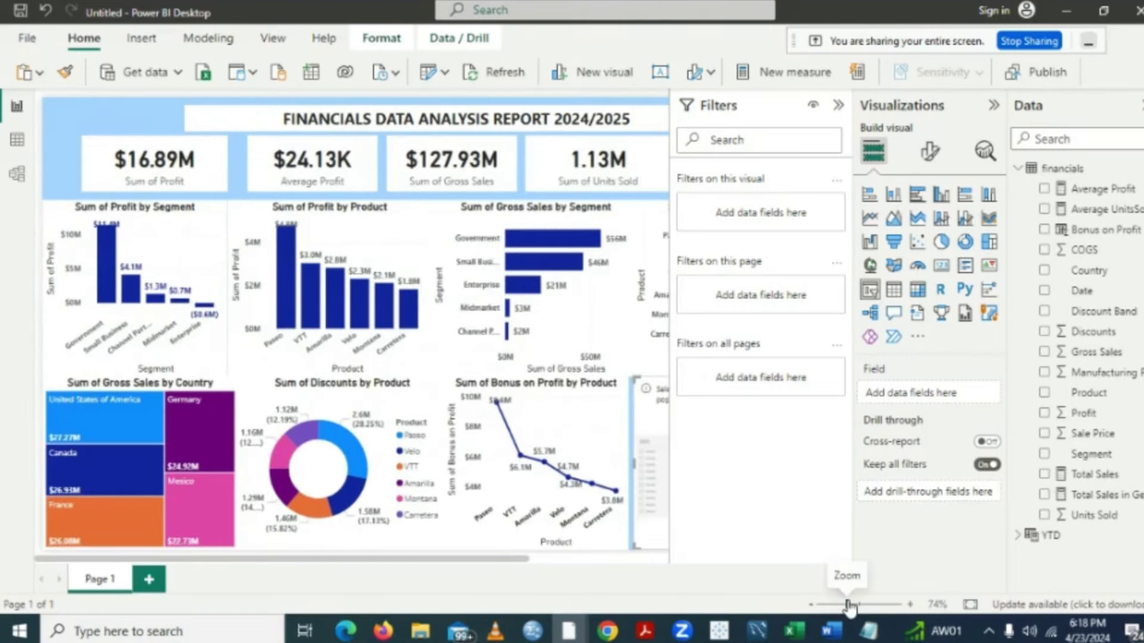
click(853, 606)
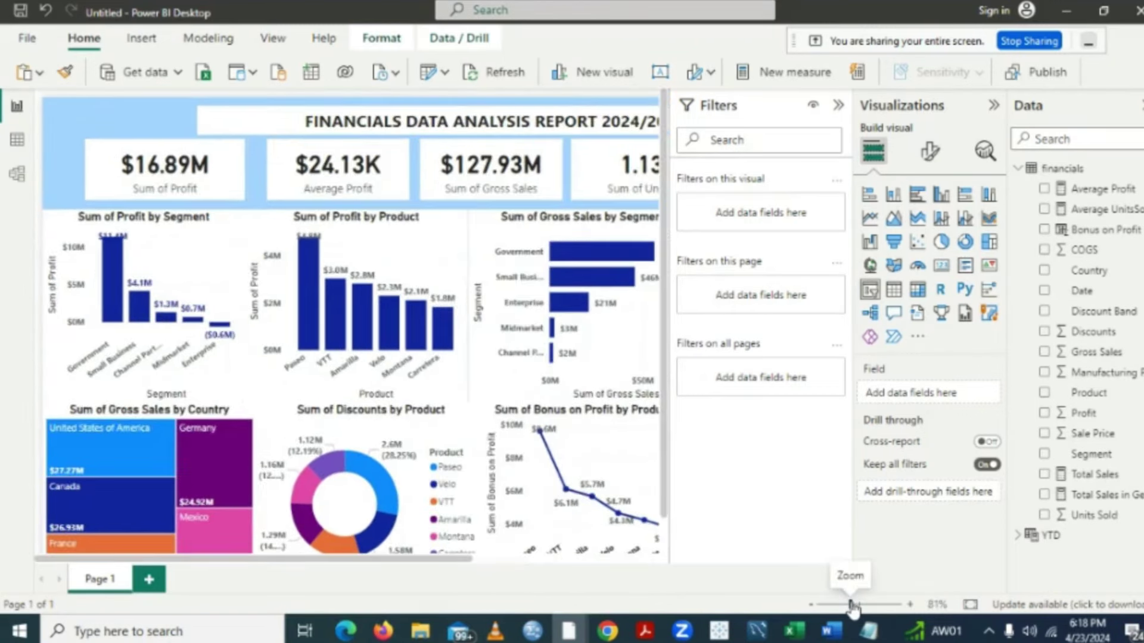
drag(850, 606, 843, 605)
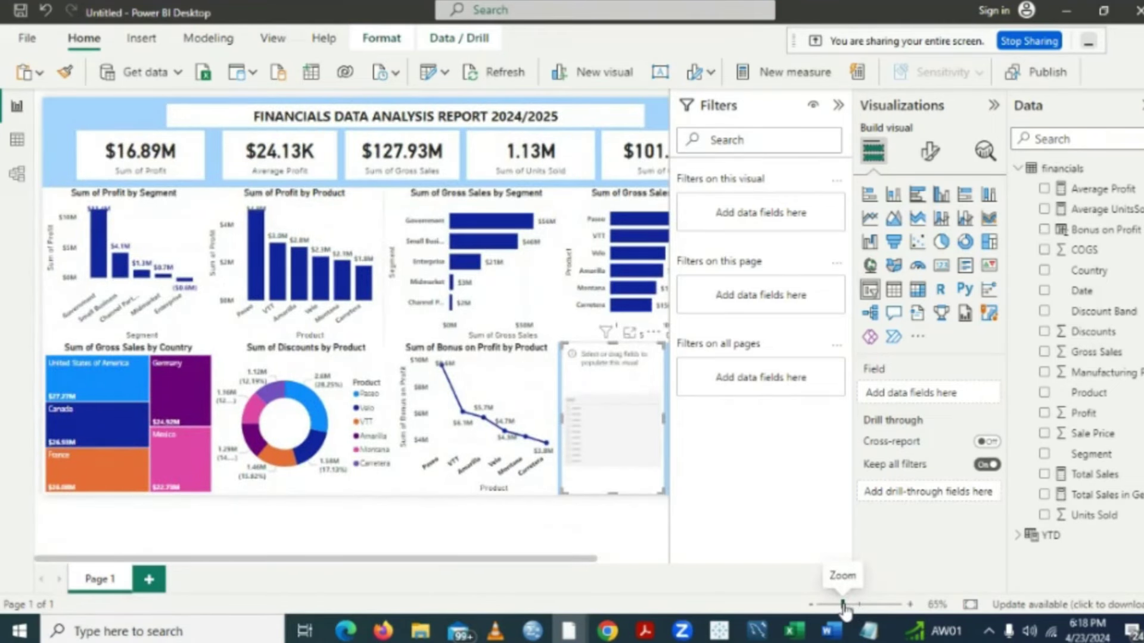
drag(843, 606, 838, 605)
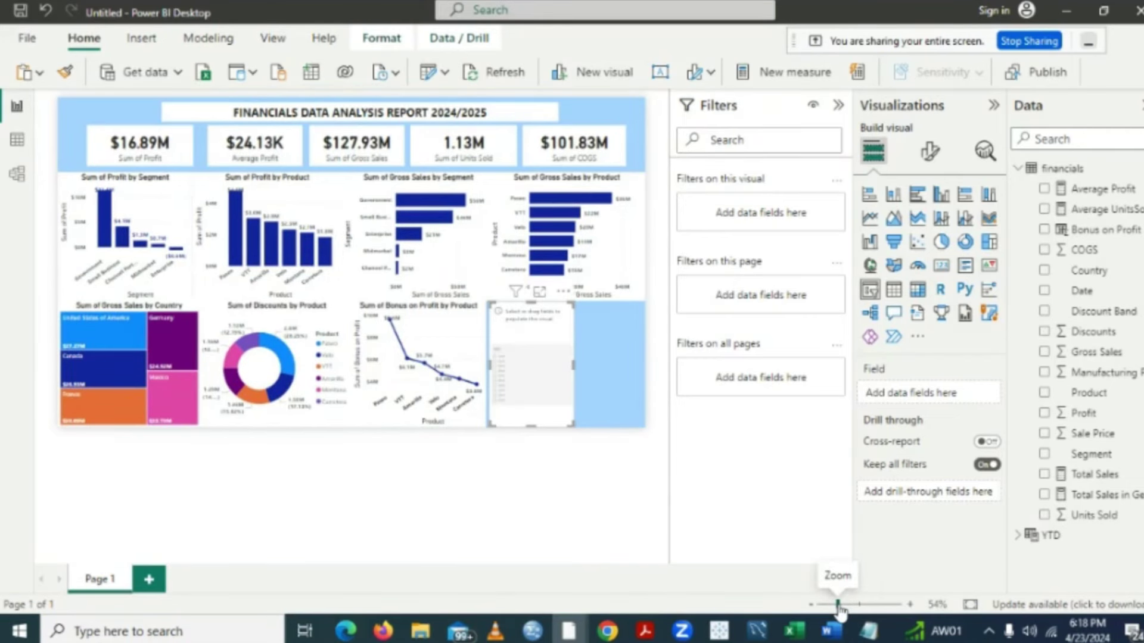
drag(838, 605, 842, 605)
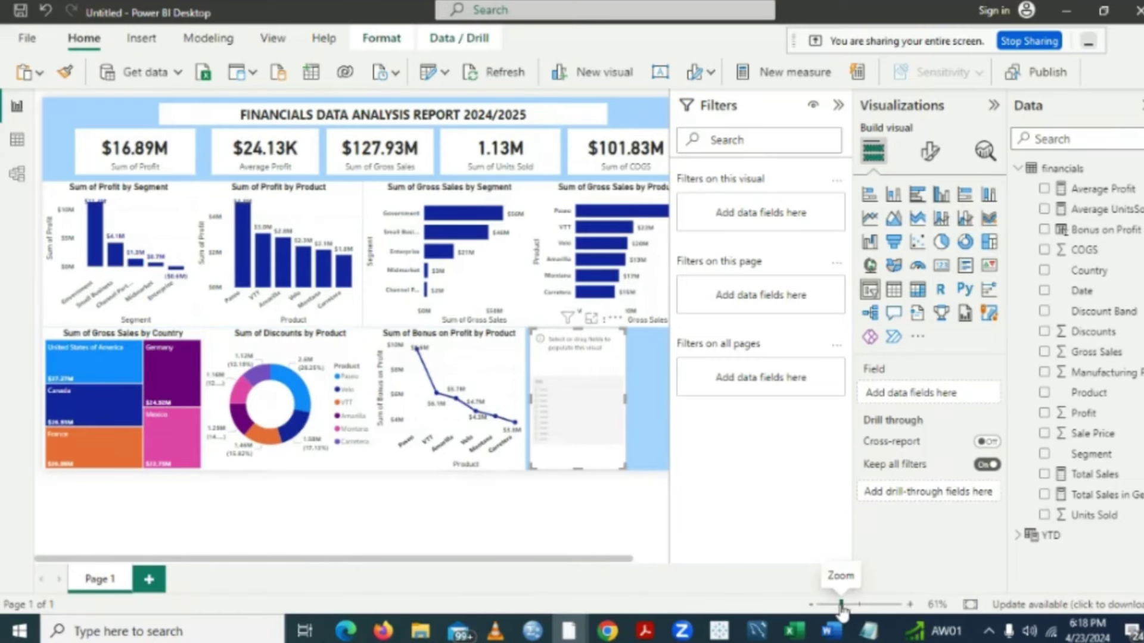
drag(837, 604, 834, 605)
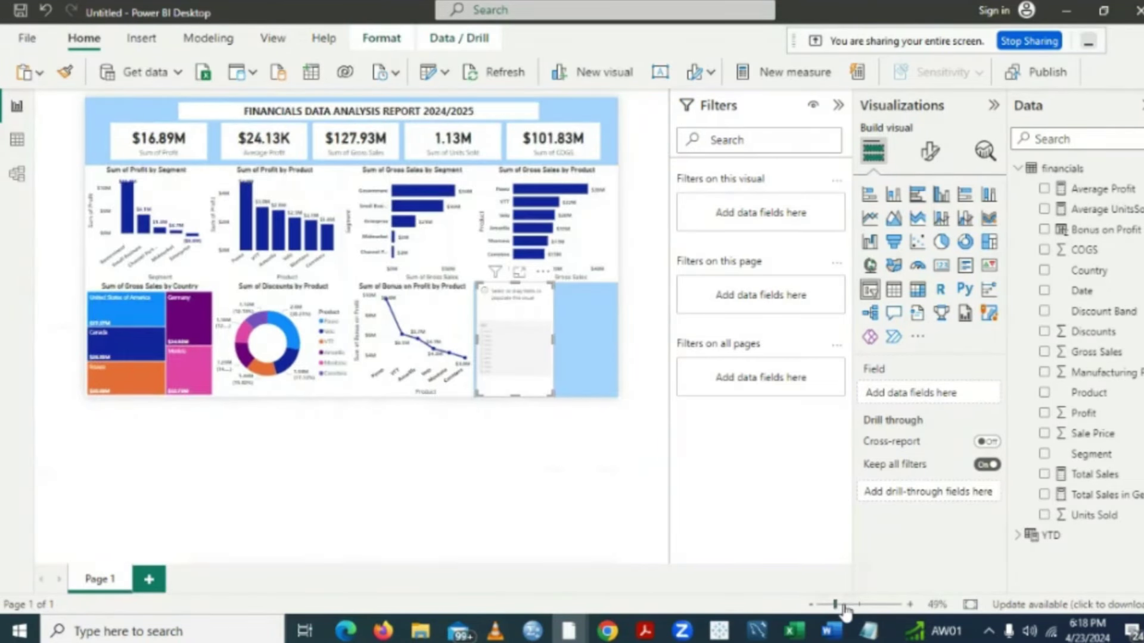
click(843, 605)
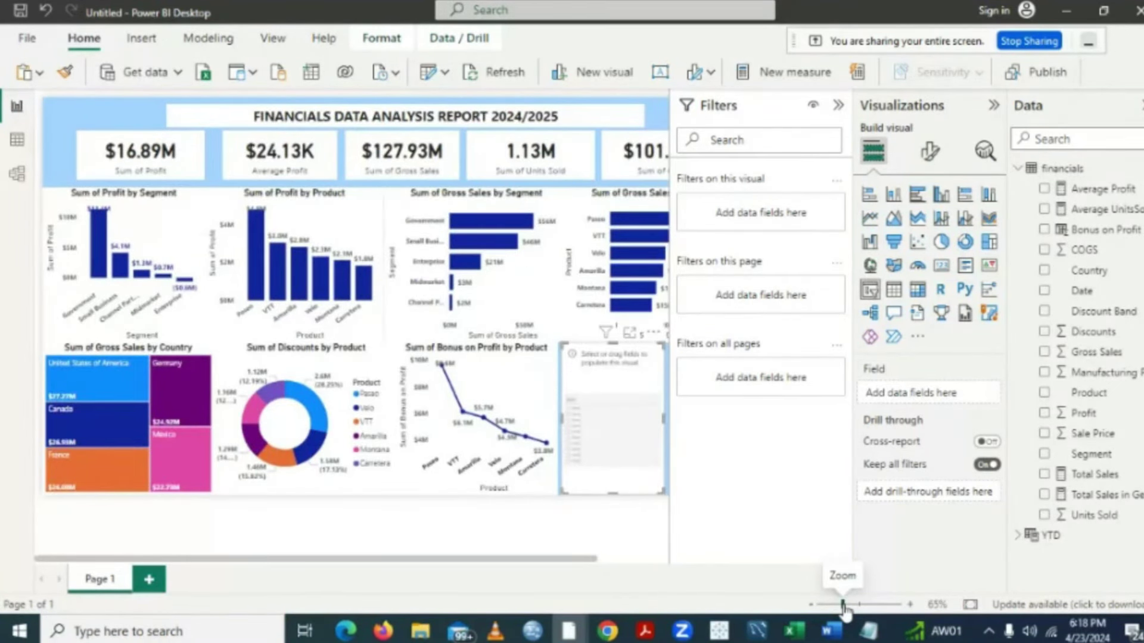
drag(843, 606, 839, 607)
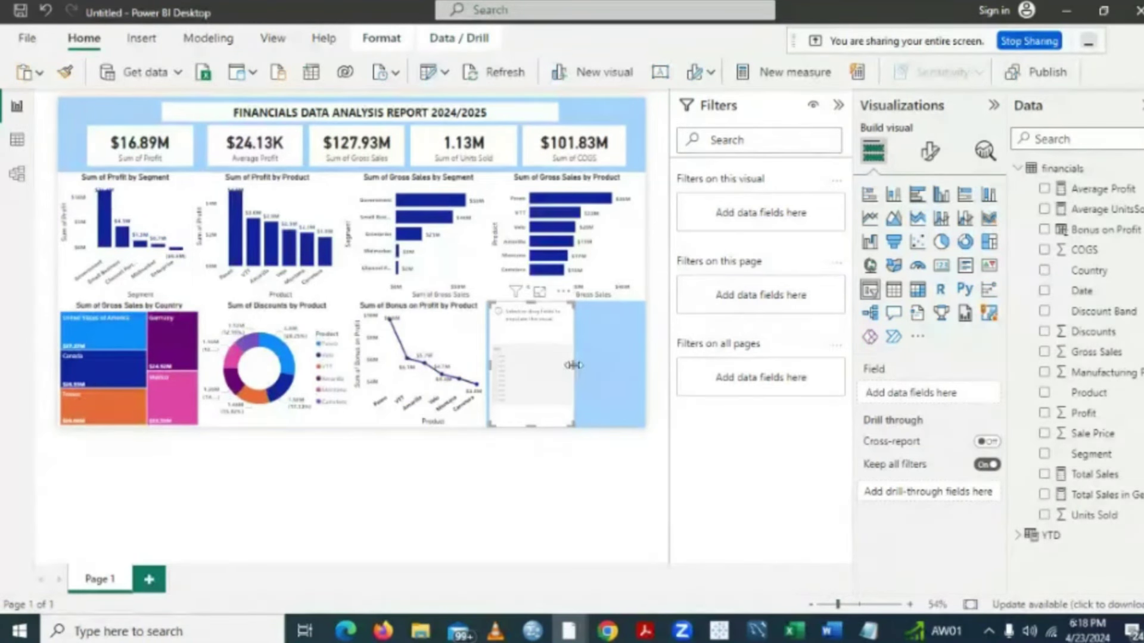
drag(574, 364, 514, 335)
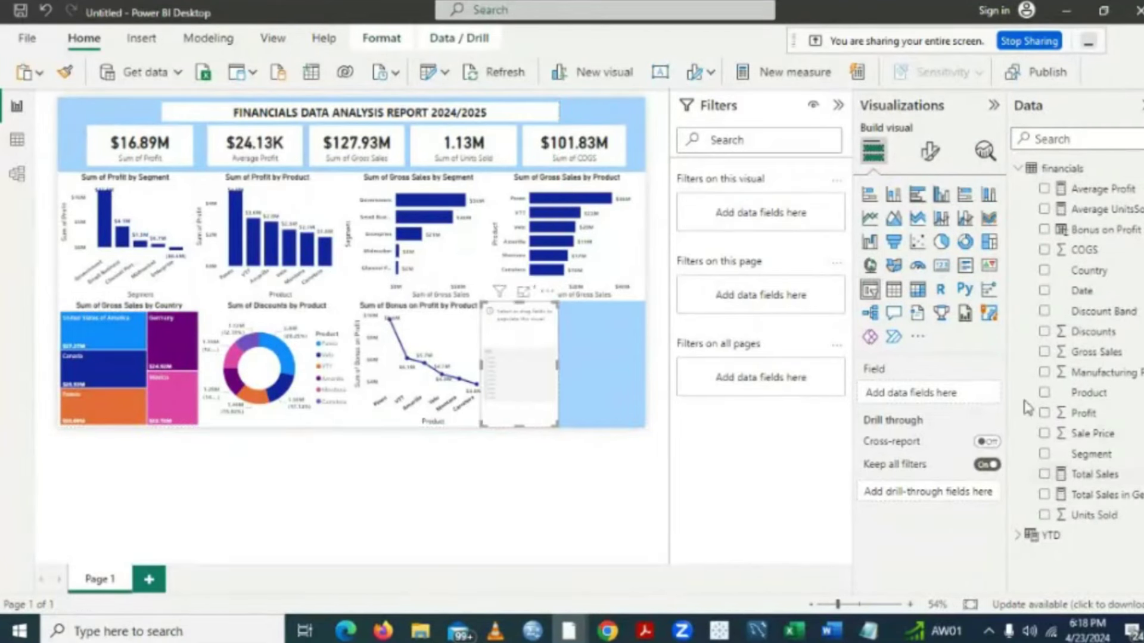
- Bind the slicer to the Country field and set its slicer style to Dropdown
click(1044, 271)
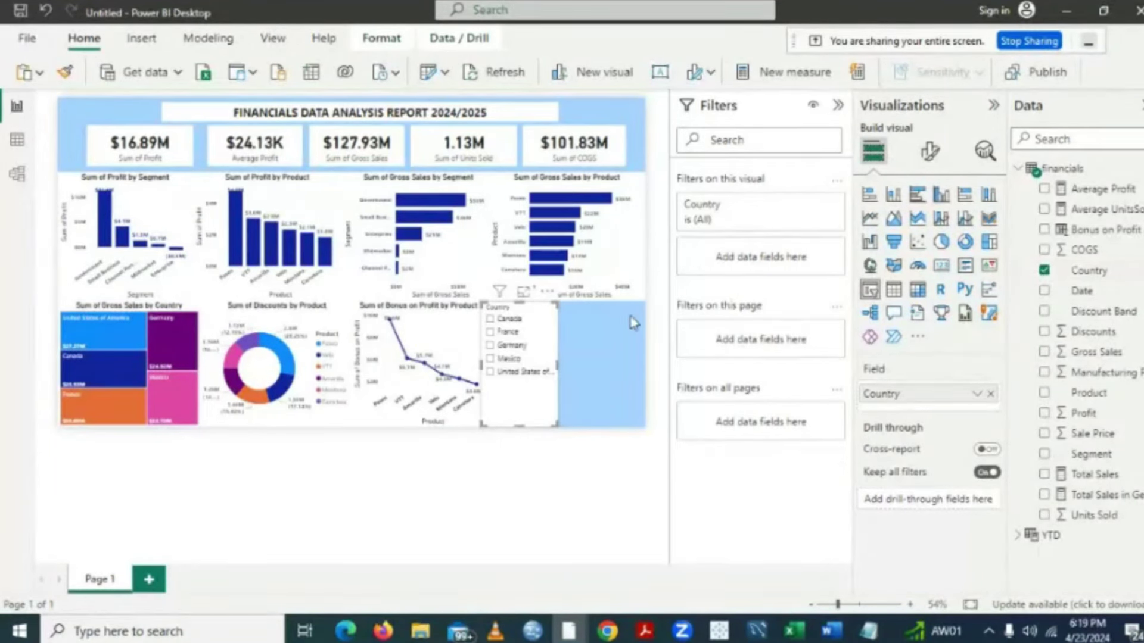
click(931, 166)
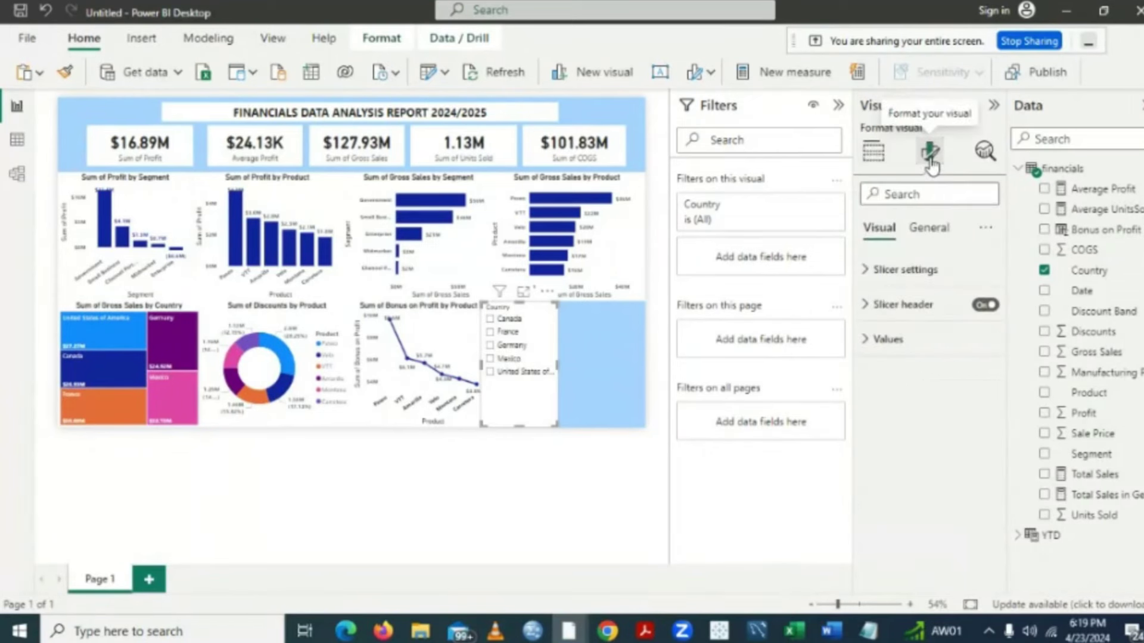
click(869, 273)
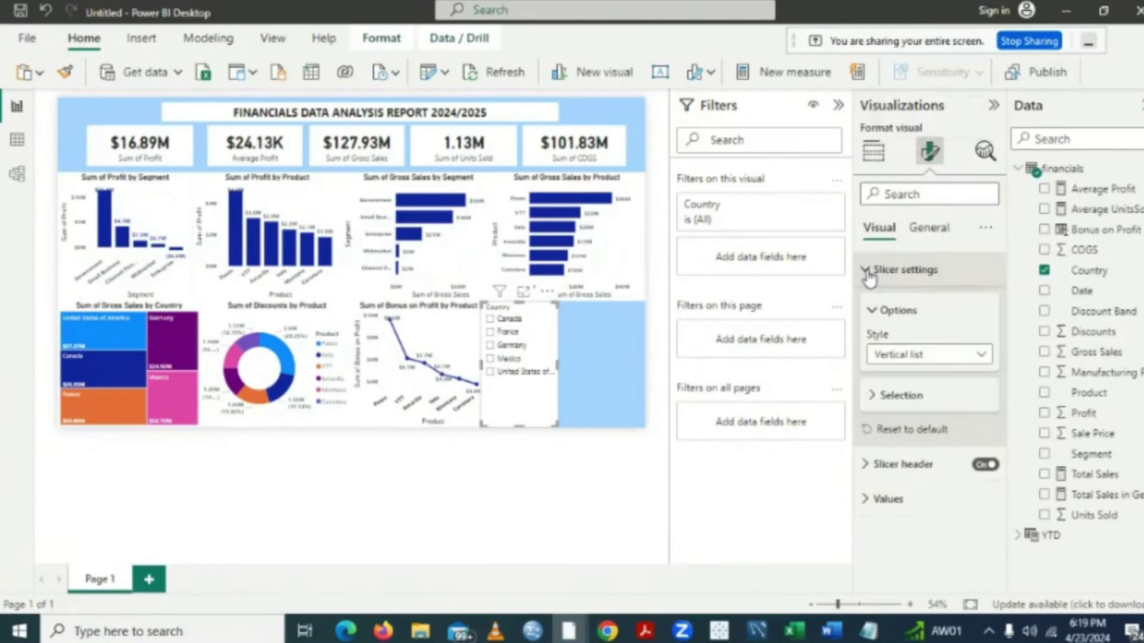
click(982, 356)
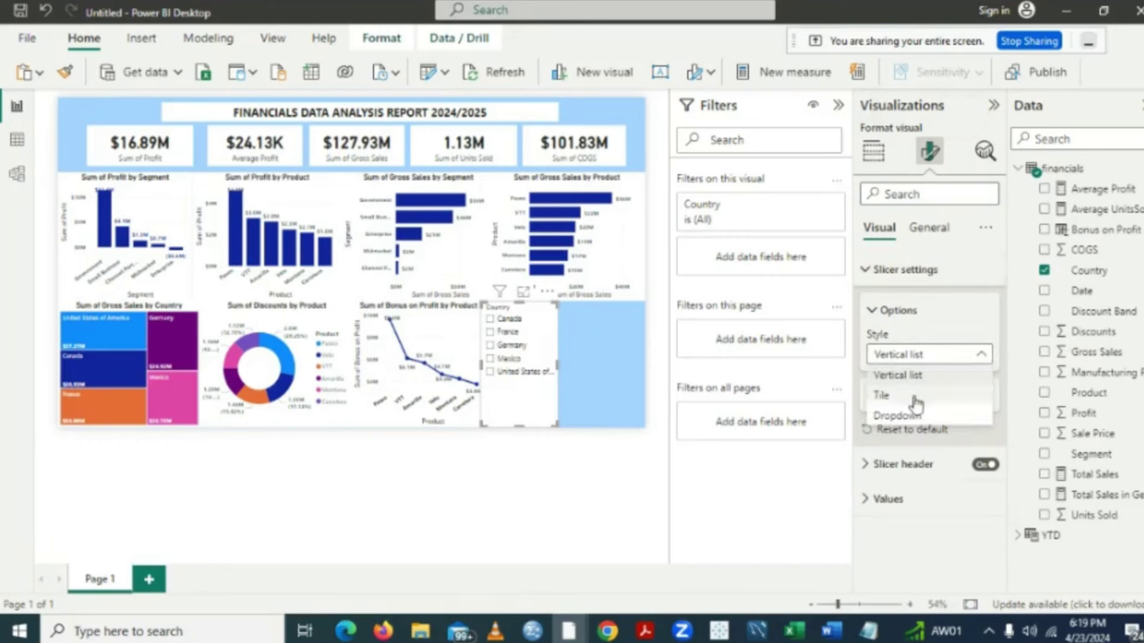
click(898, 416)
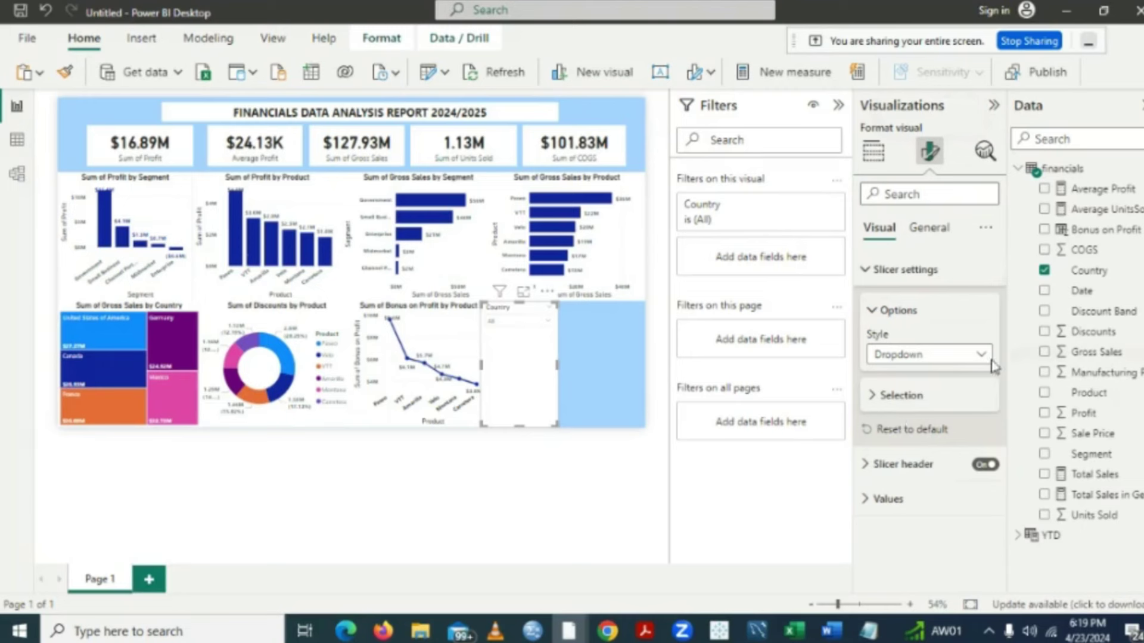
- Switch the Country slicer's Title to On under General formatting, reviewing the Title and Effects sections
click(933, 233)
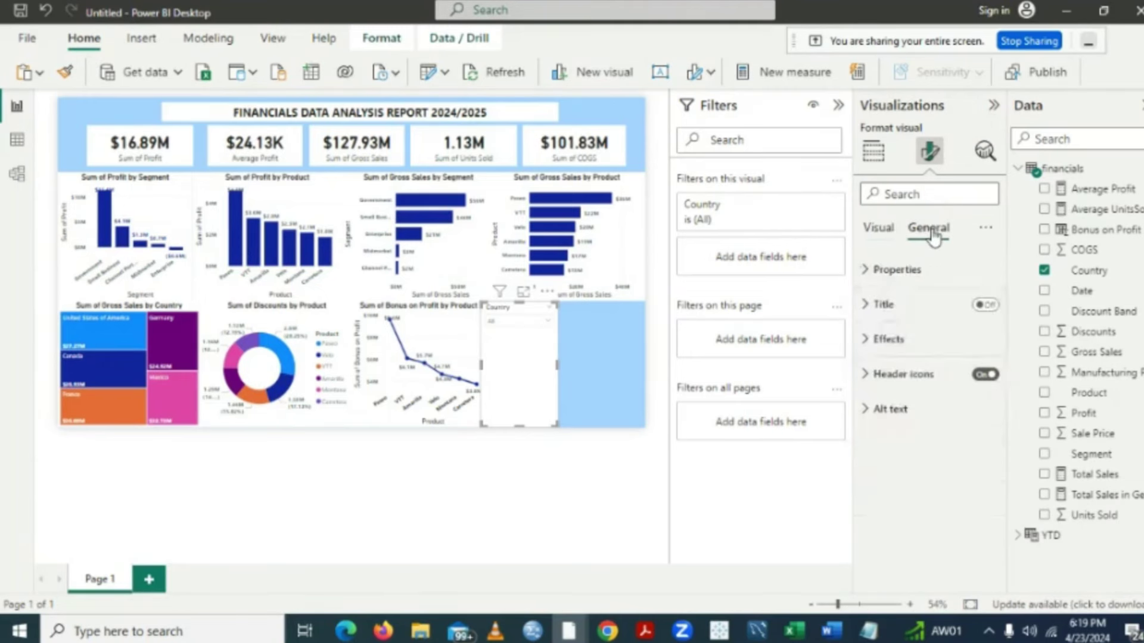
click(987, 308)
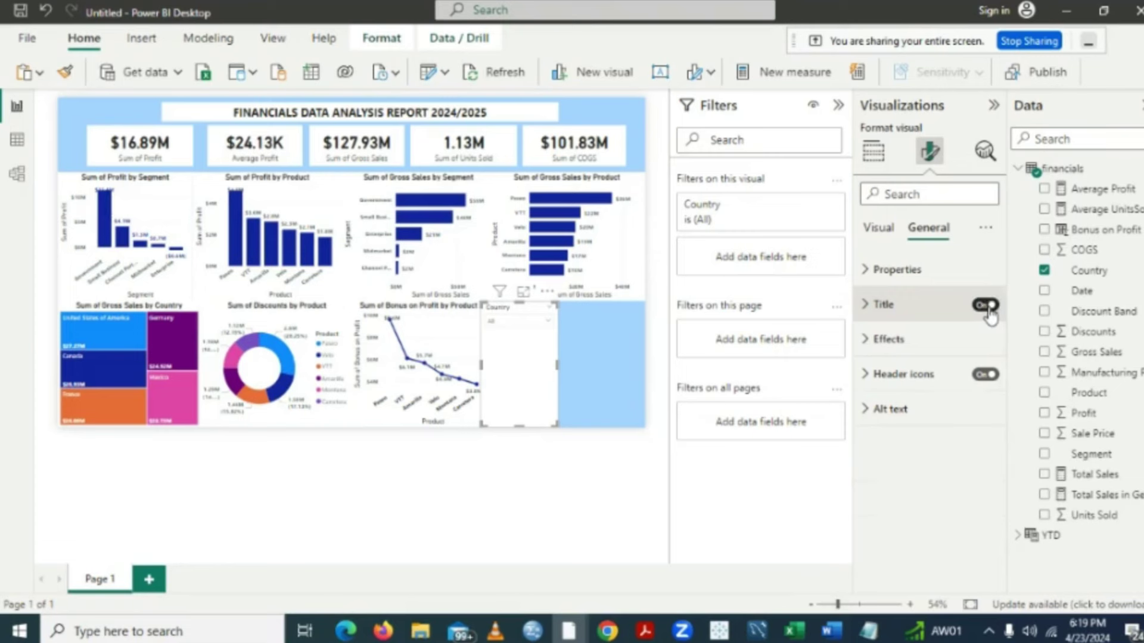
click(869, 308)
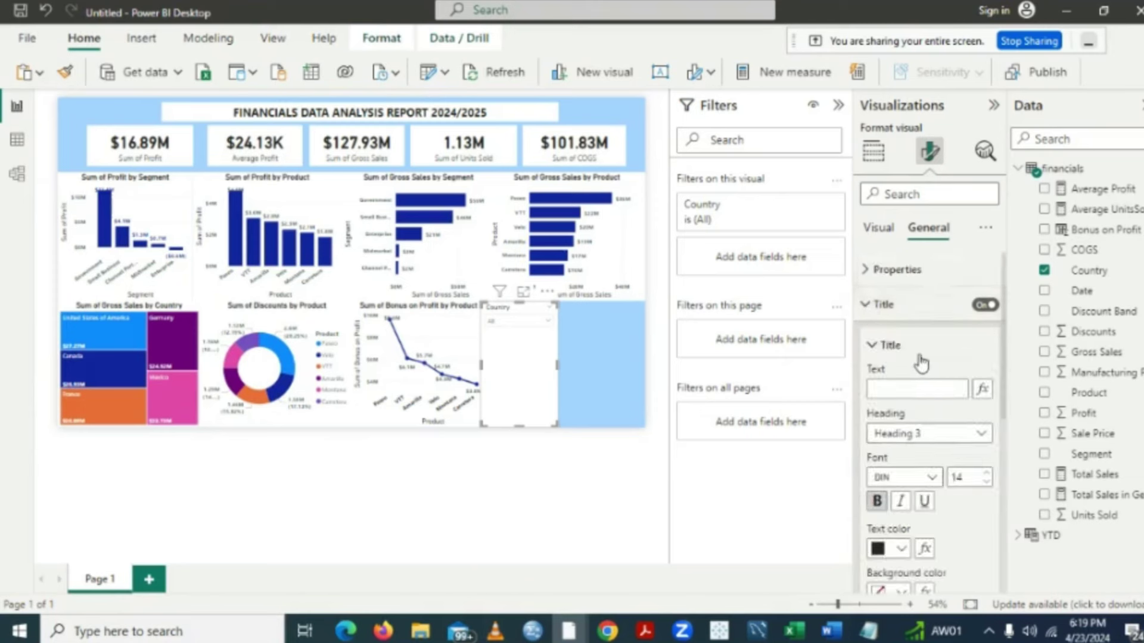
click(873, 347)
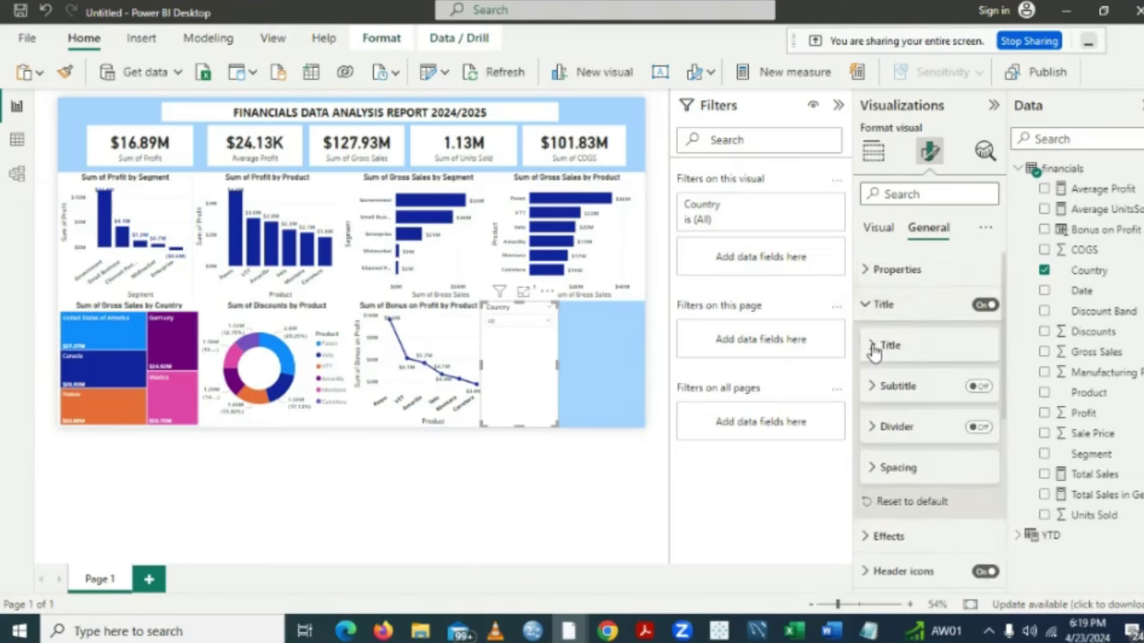
click(866, 307)
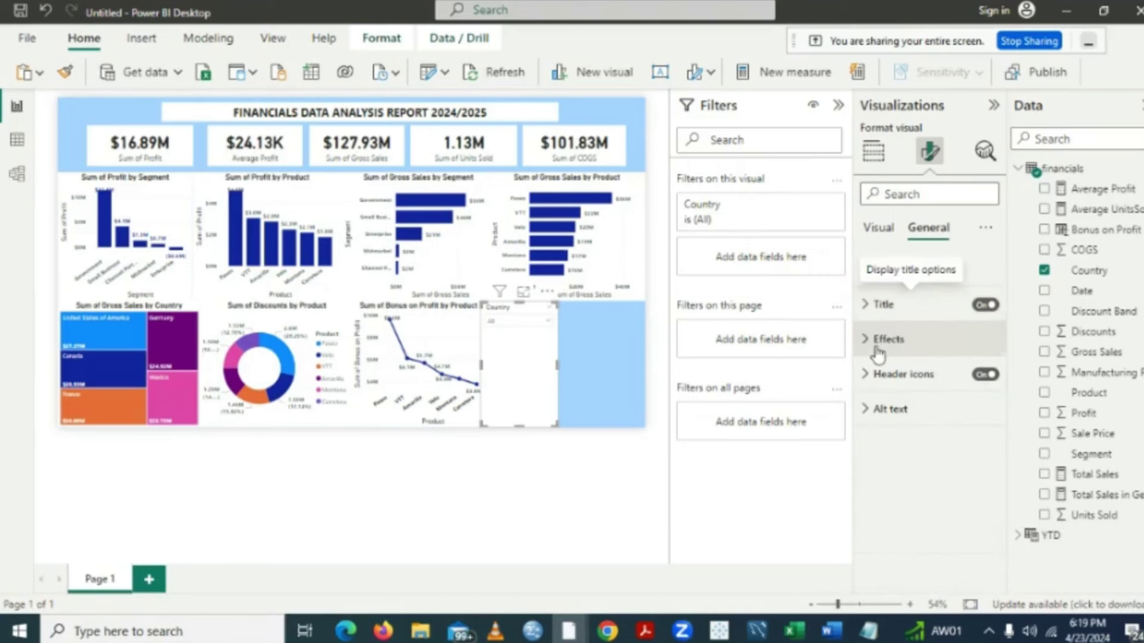
click(869, 343)
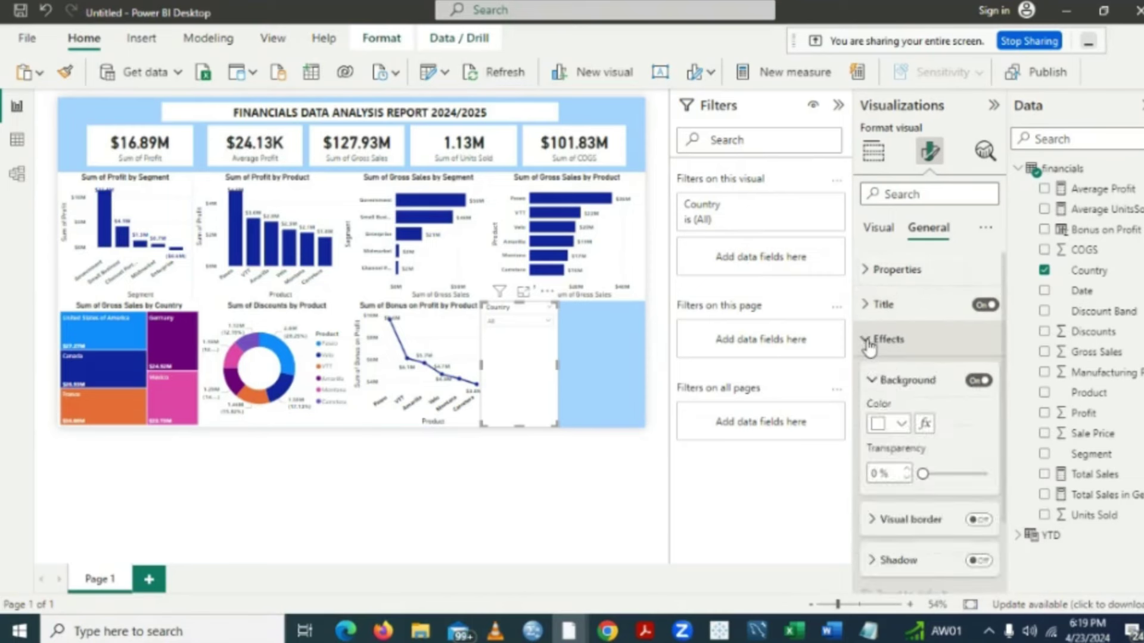
click(870, 346)
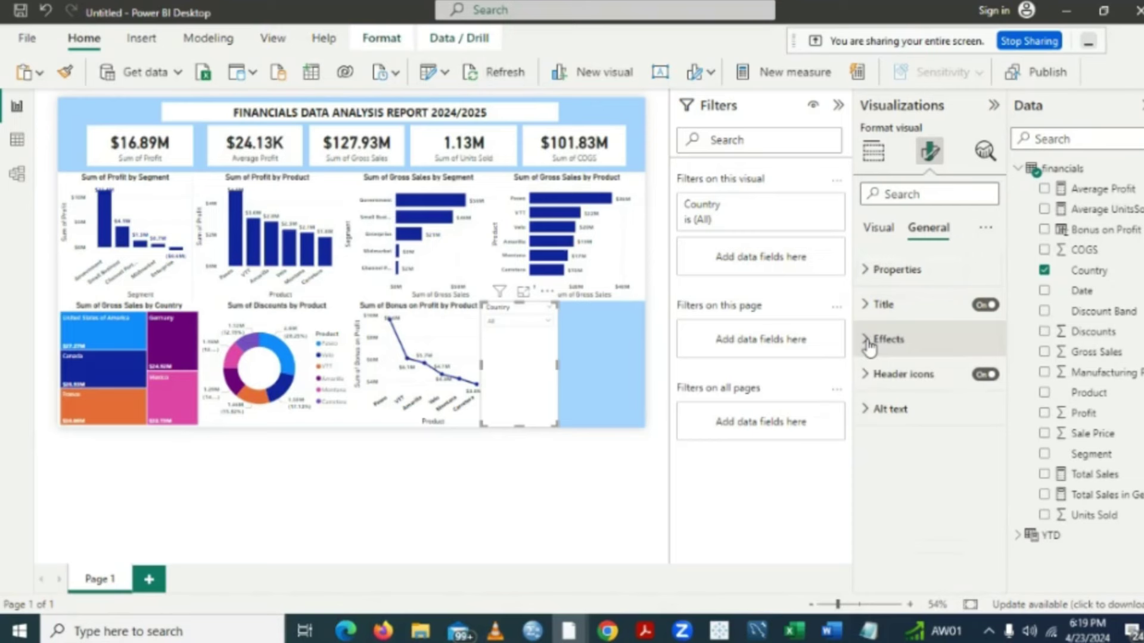
click(878, 230)
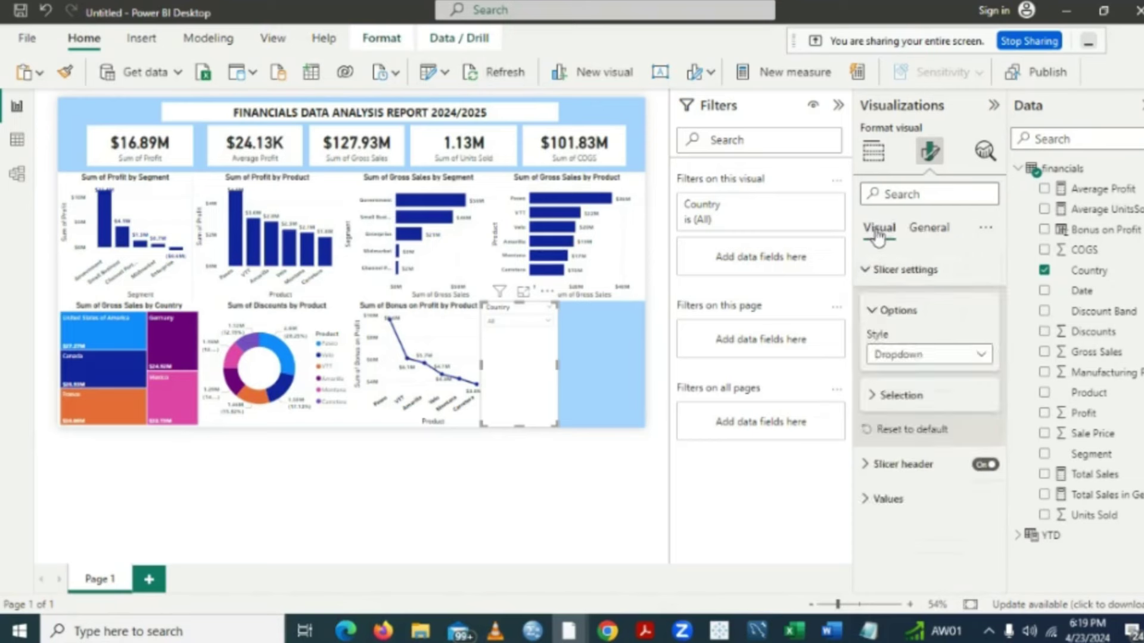
- Make the Country slicer's value text bold, keeping it black, then deselect the slicer
click(867, 504)
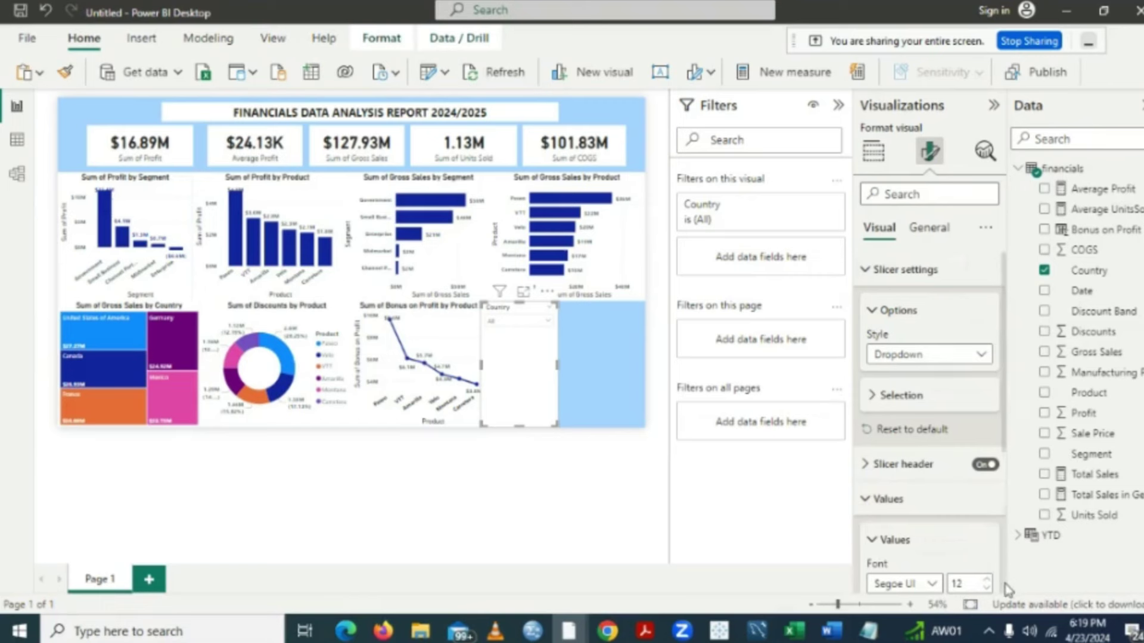
scroll(1006, 588, down, 4)
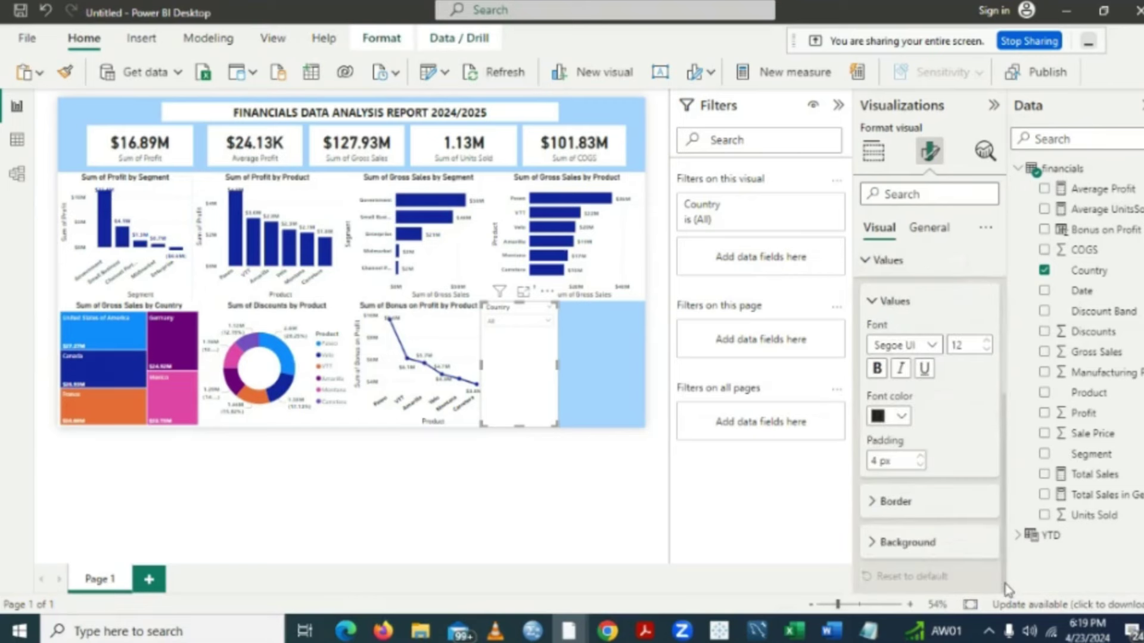
click(879, 417)
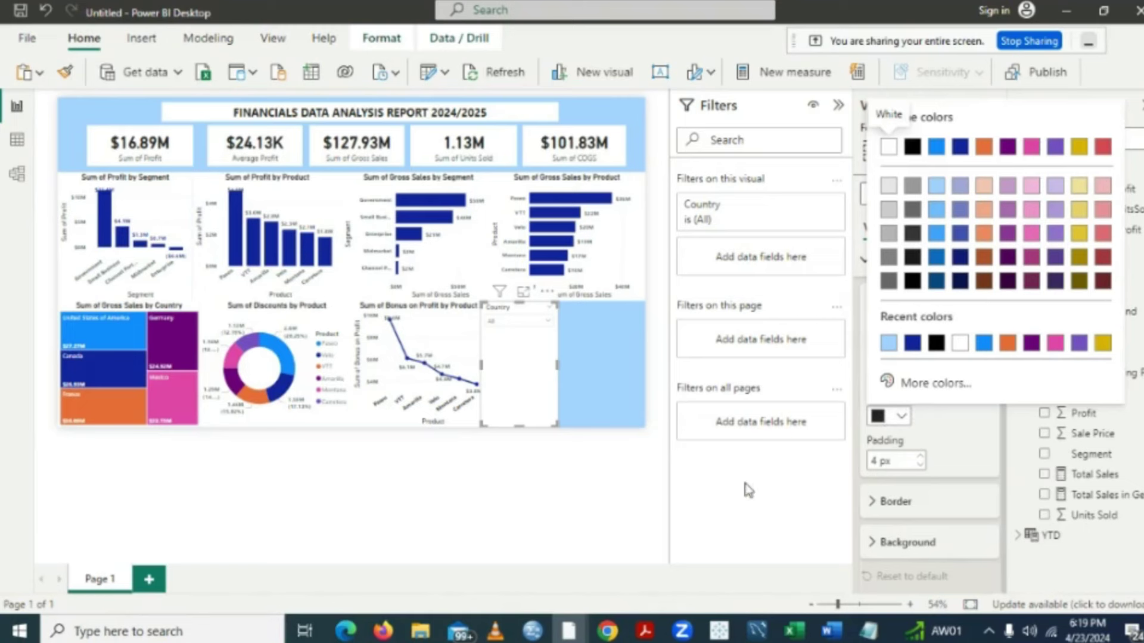
click(728, 510)
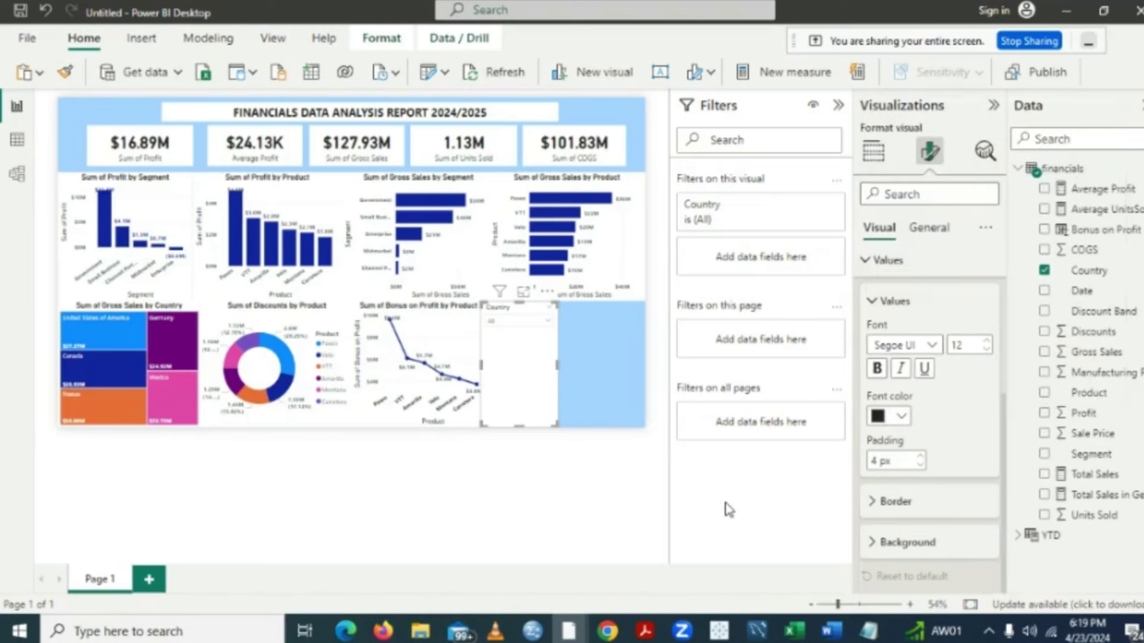
click(878, 370)
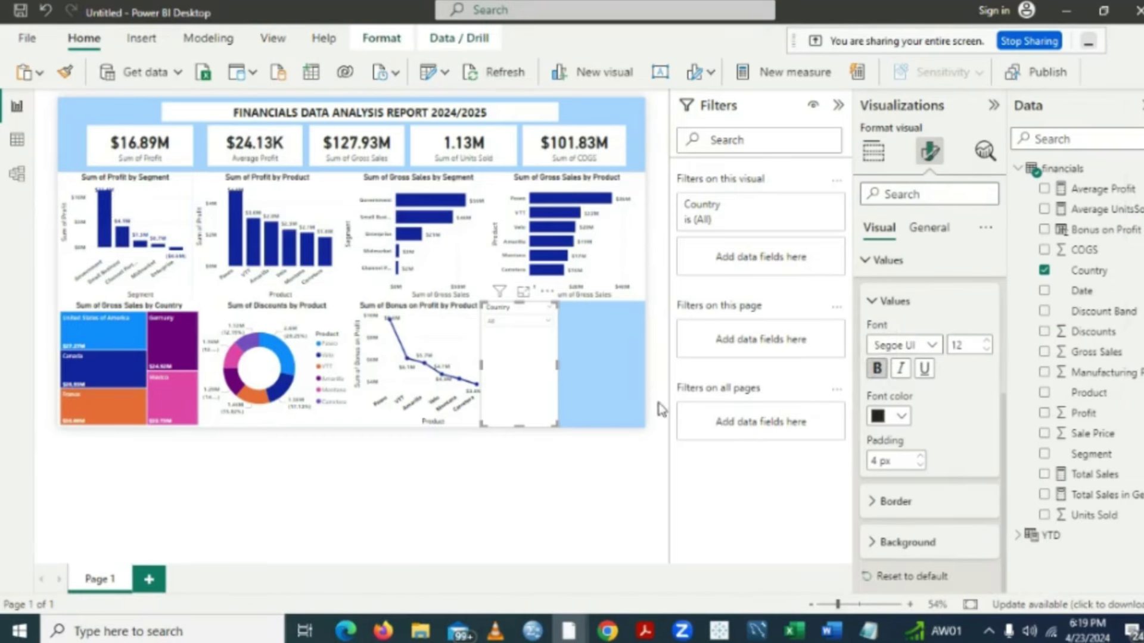
click(600, 386)
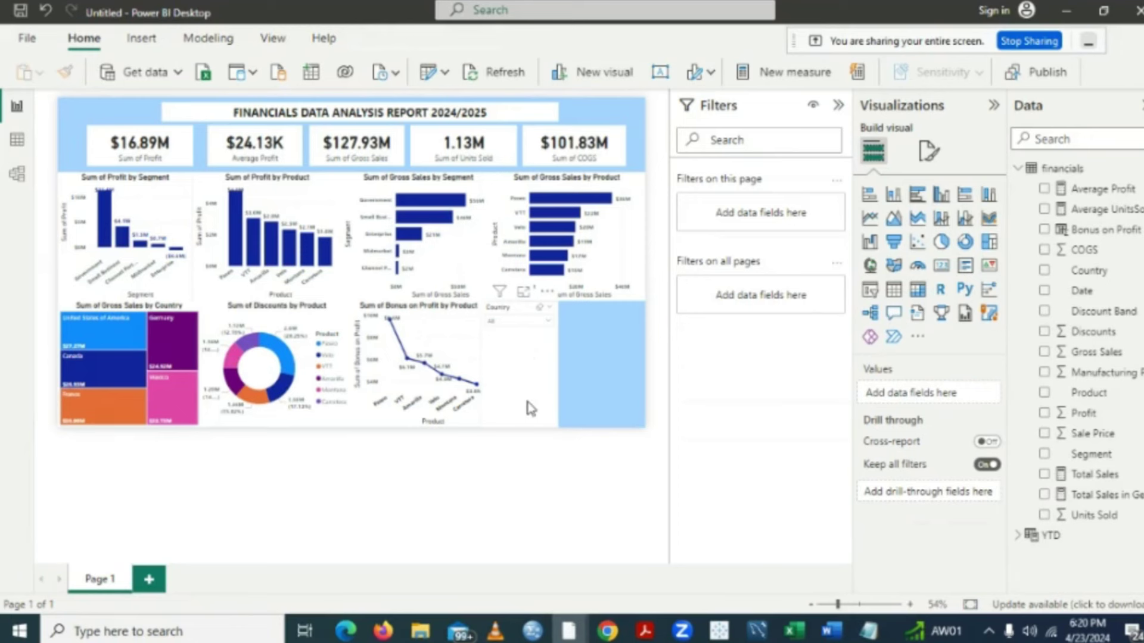
- Add a second slicer using the YTD table's Date field as a between-dates range
click(530, 409)
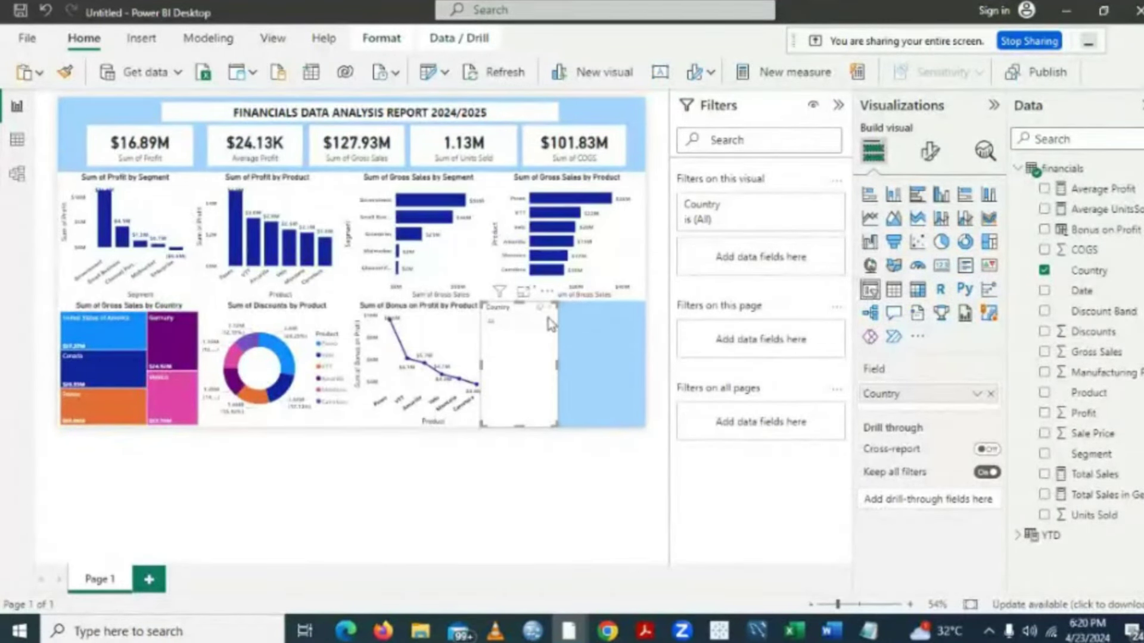
click(590, 338)
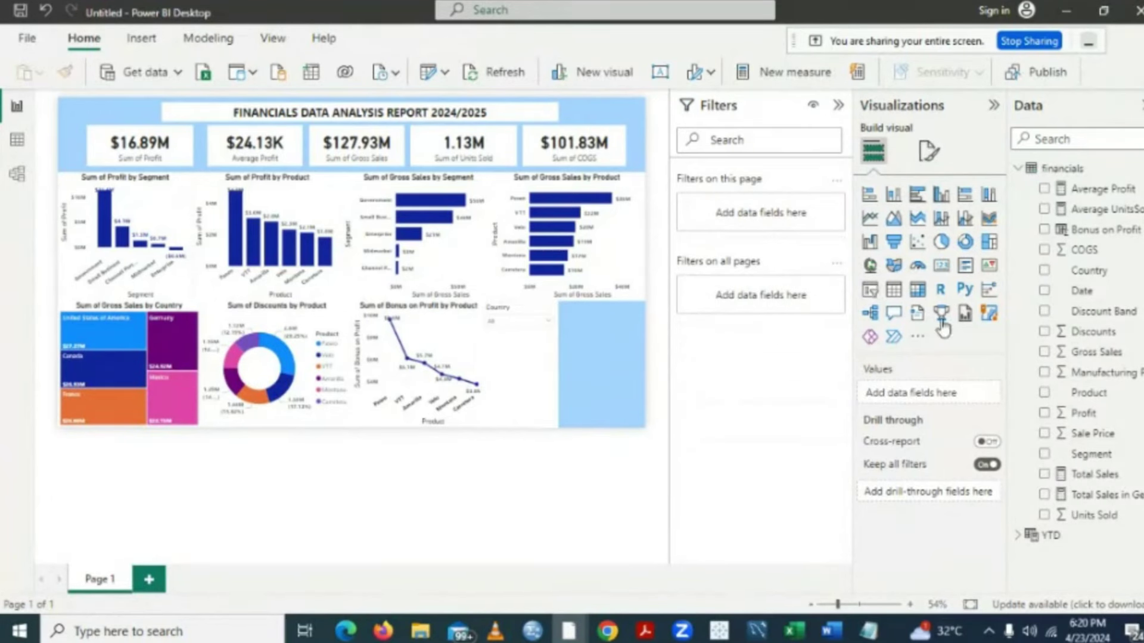
click(870, 290)
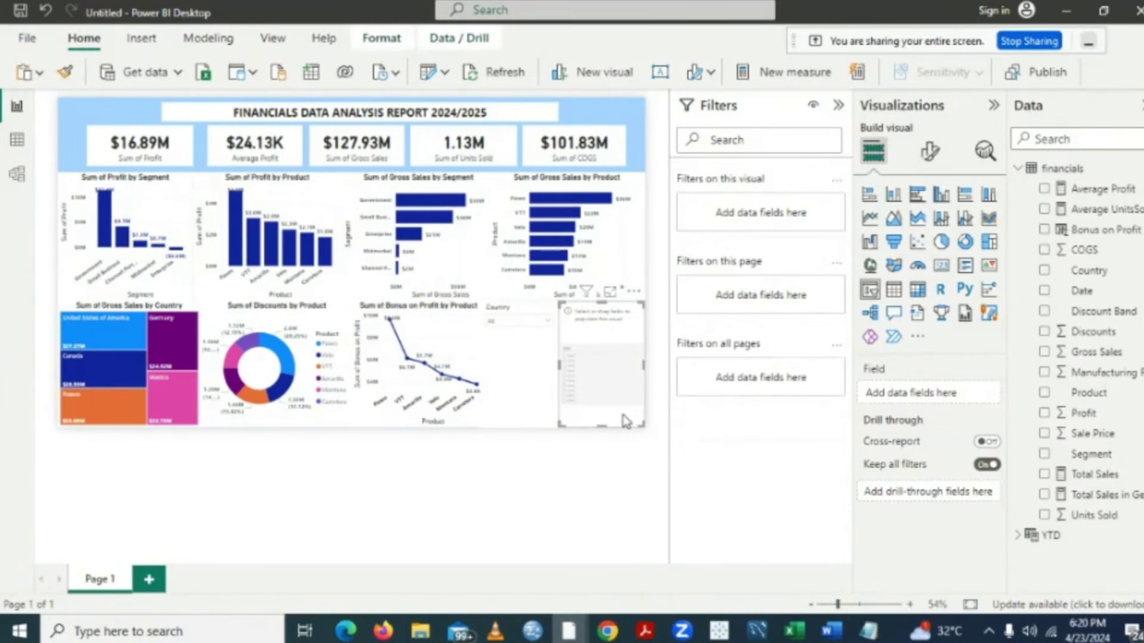
click(1018, 537)
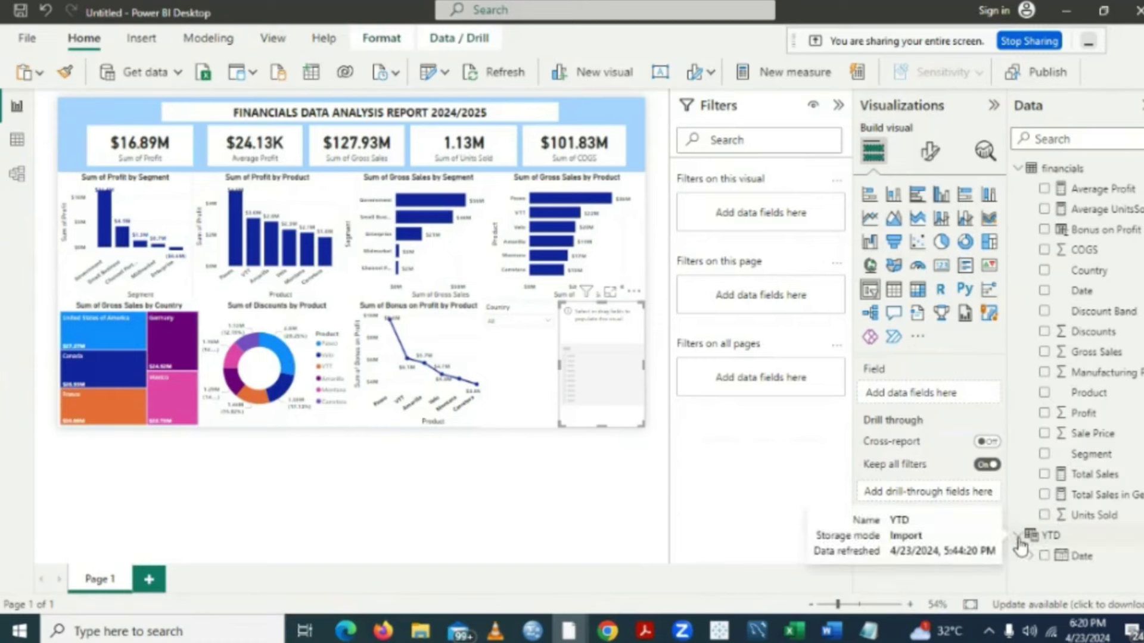
click(1046, 557)
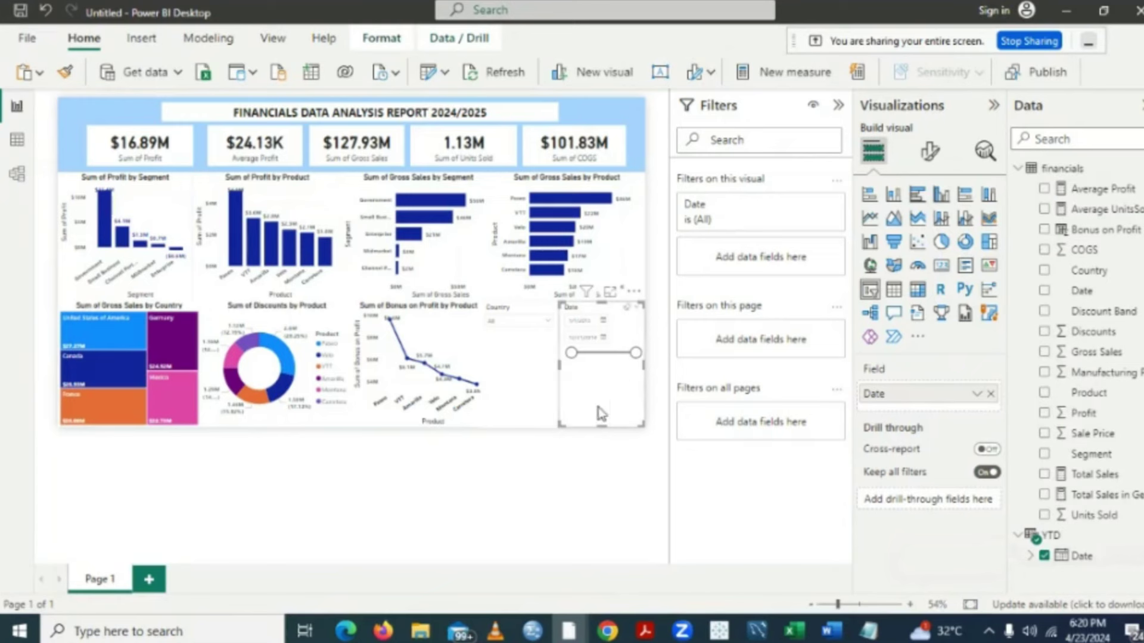
- Make the Date slicer's date values bold
click(927, 156)
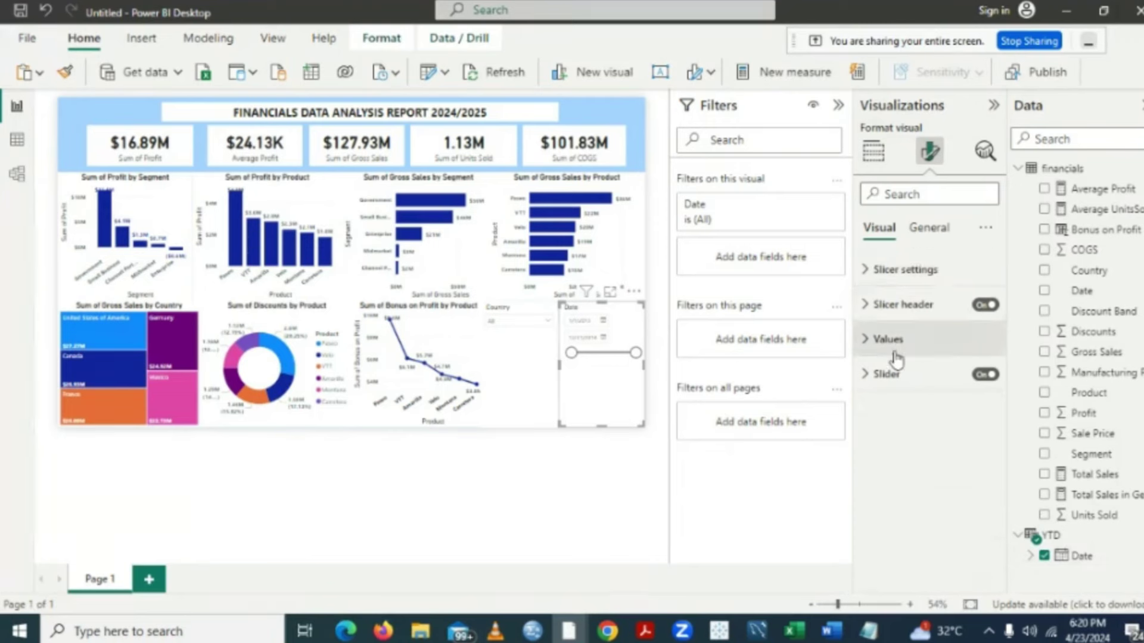
click(870, 340)
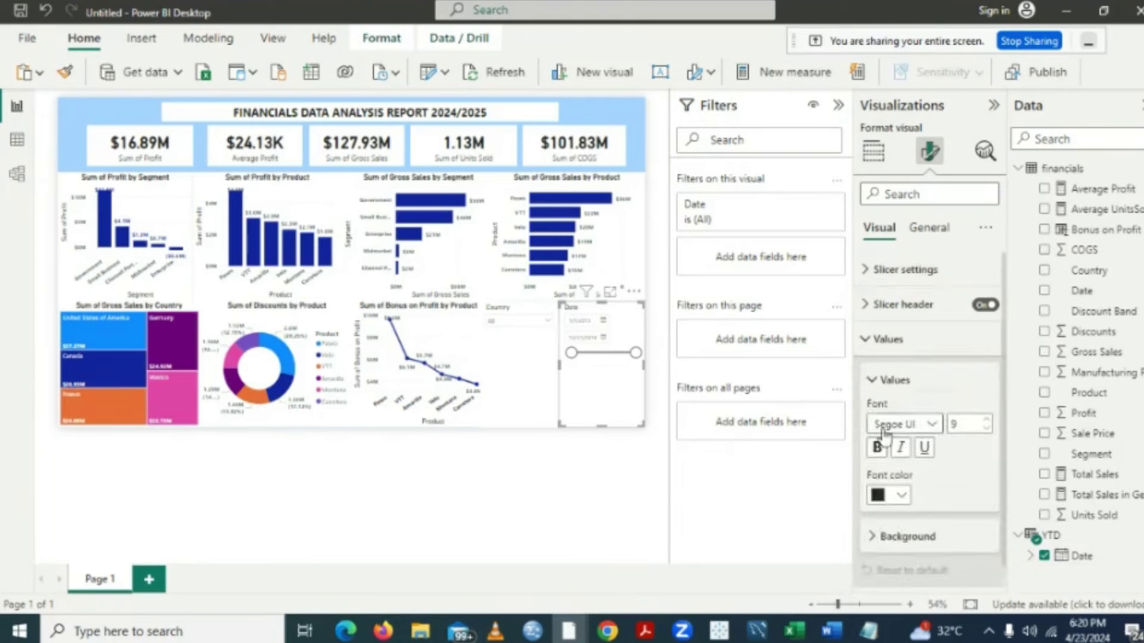
click(879, 448)
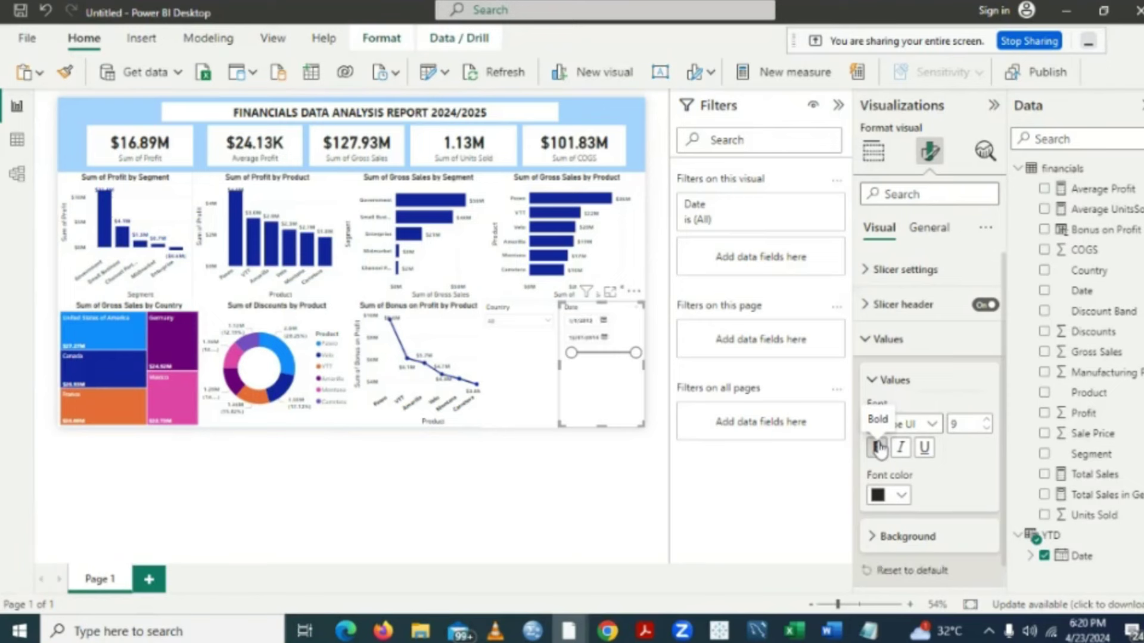
click(875, 382)
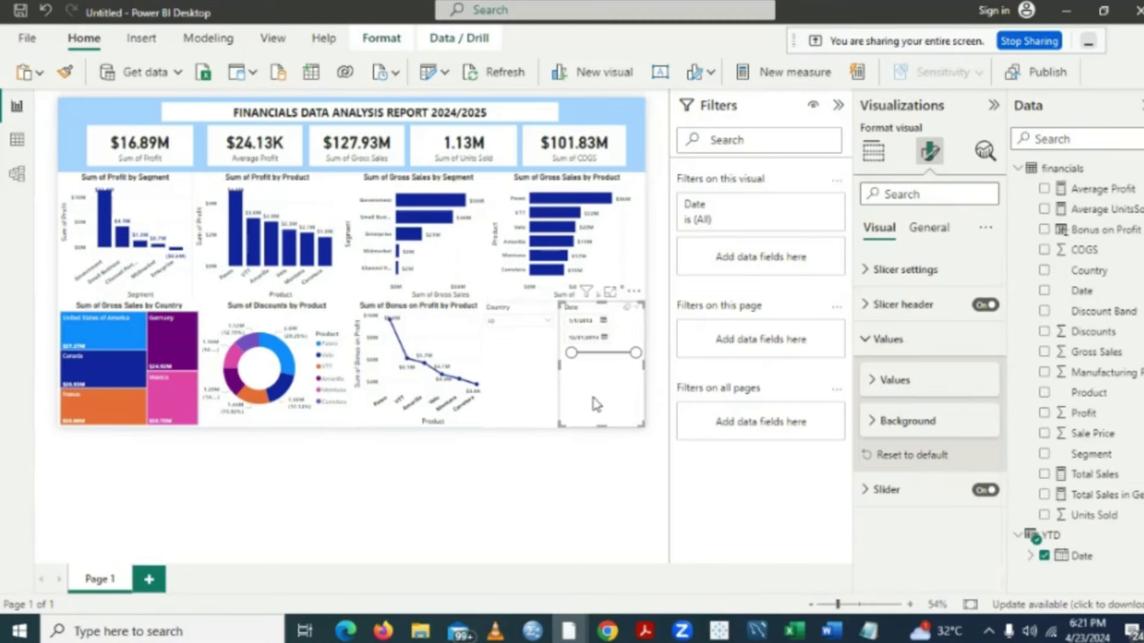
- Increase the Date slicer's value font size to 13, then deselect to view the dashboard
click(874, 386)
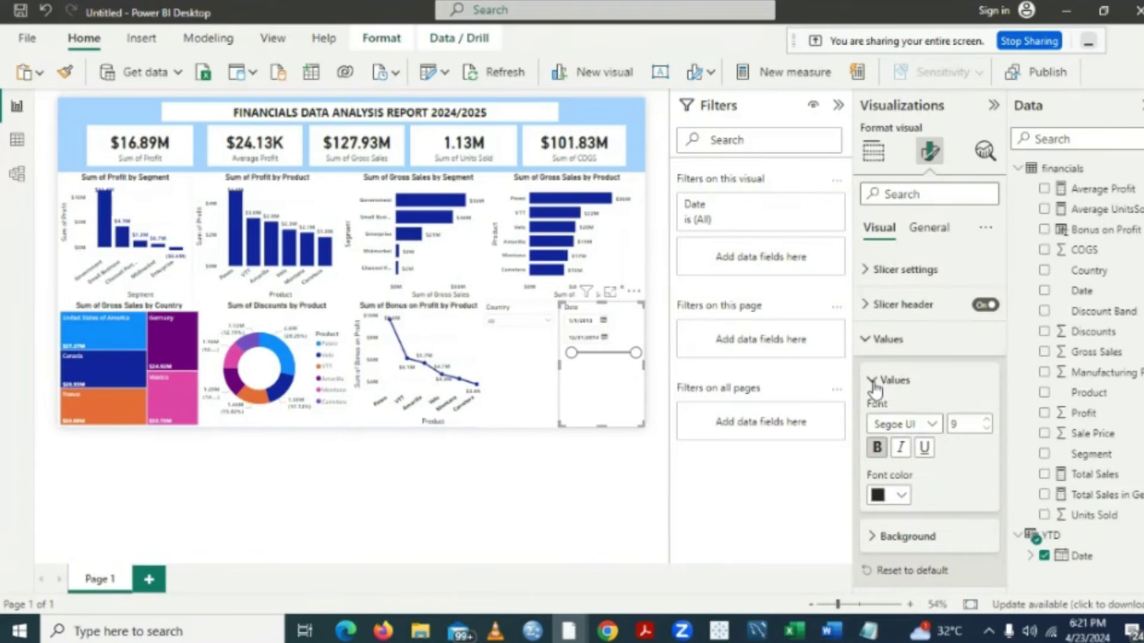
click(986, 428)
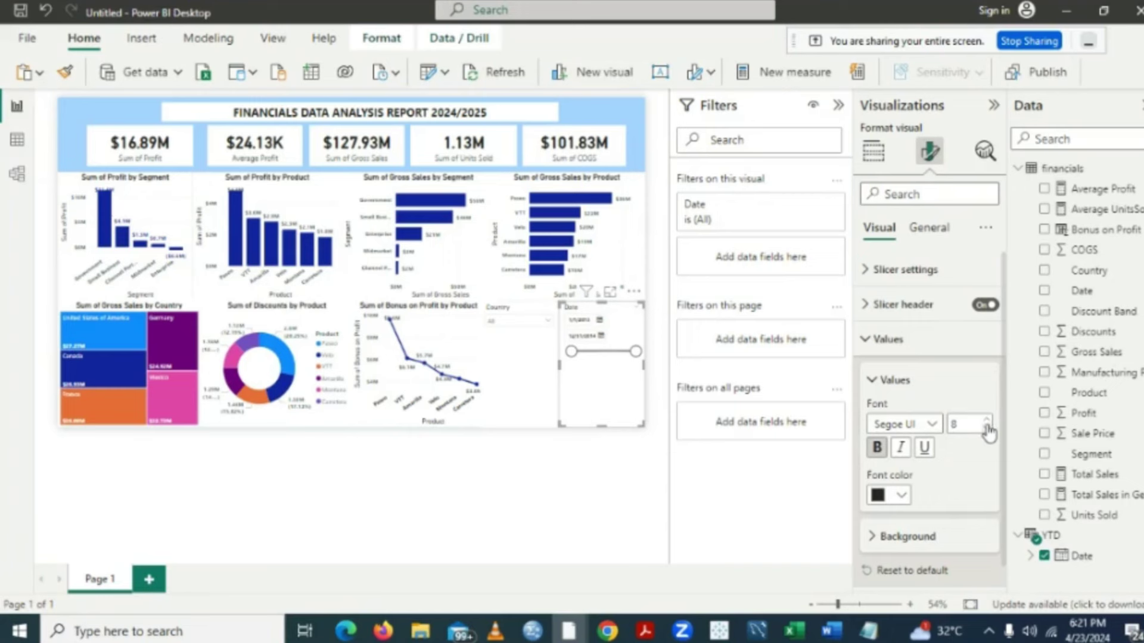
click(987, 422)
click(988, 421)
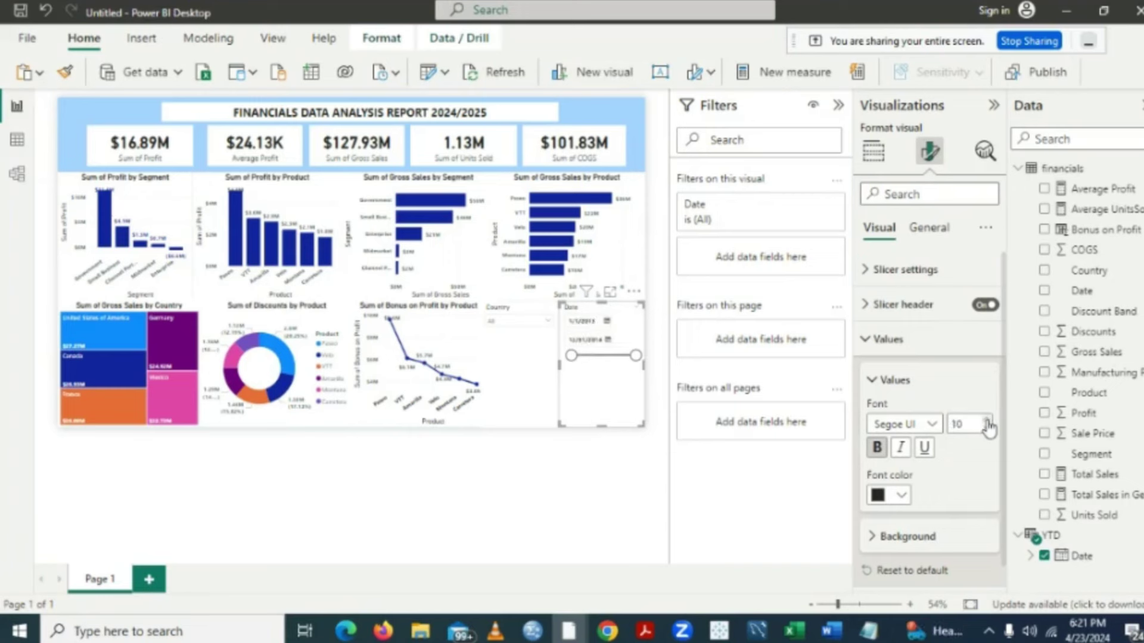
click(987, 421)
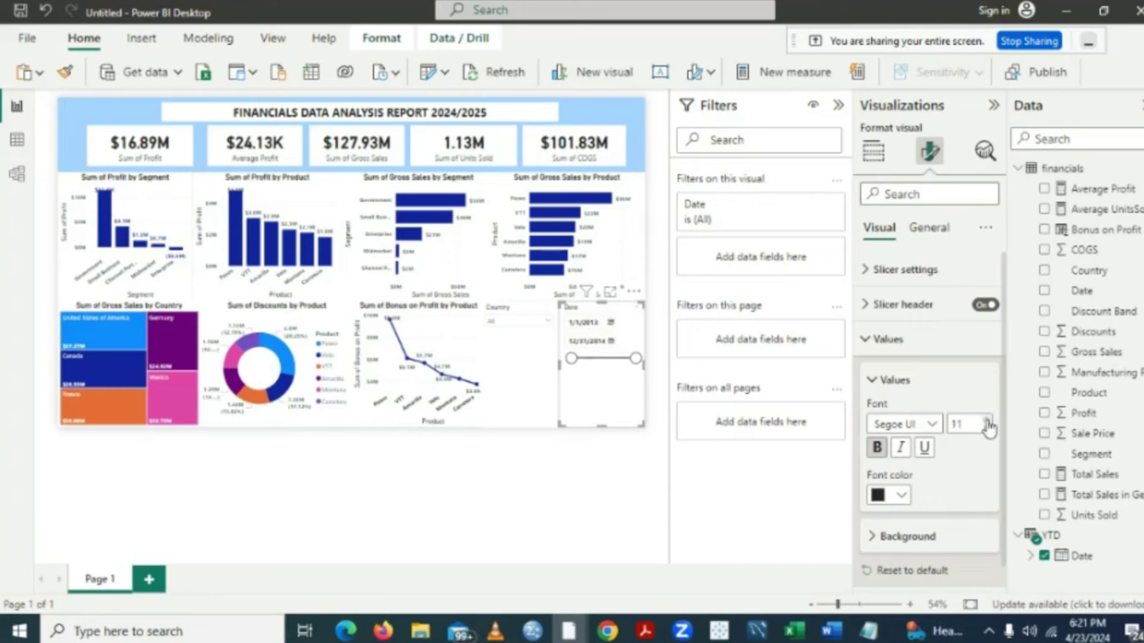
click(987, 422)
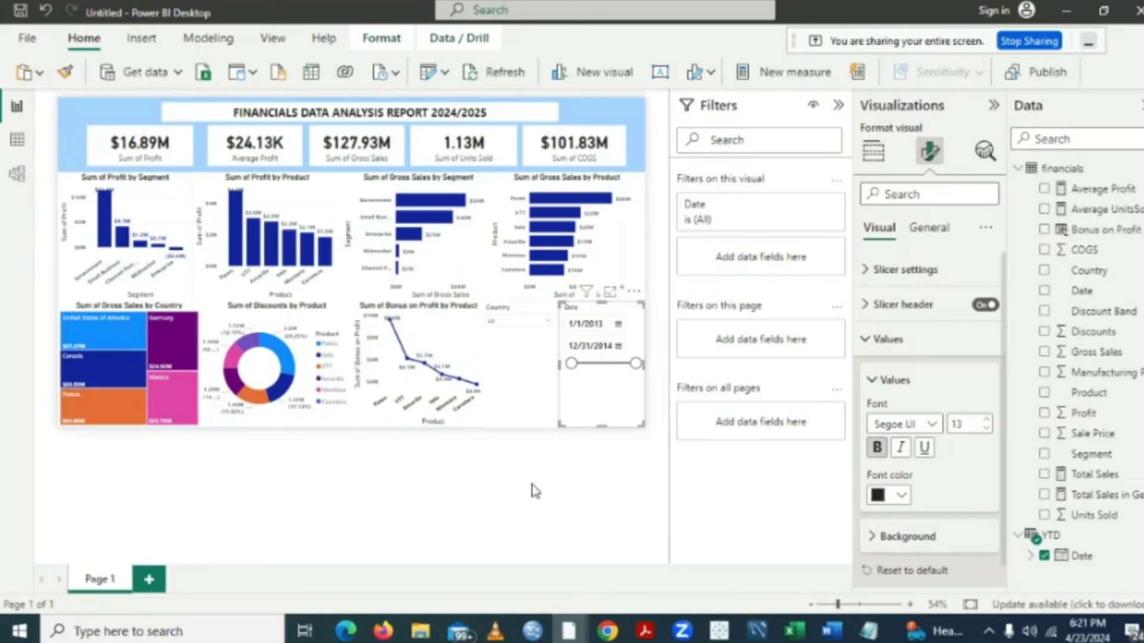
click(534, 491)
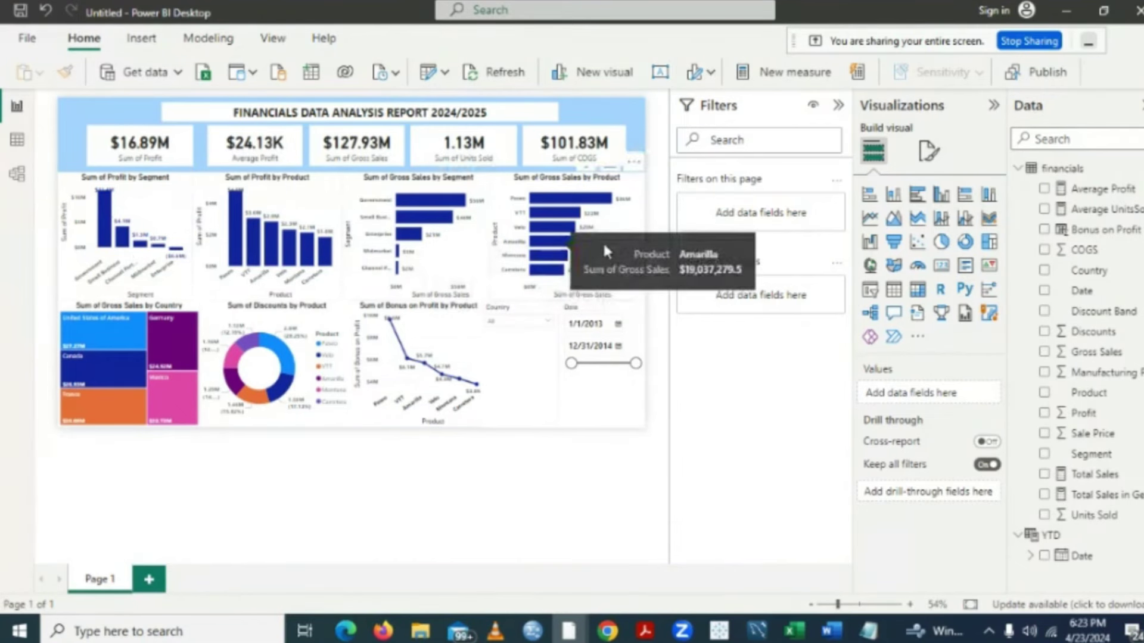
mouse_move(91, 347)
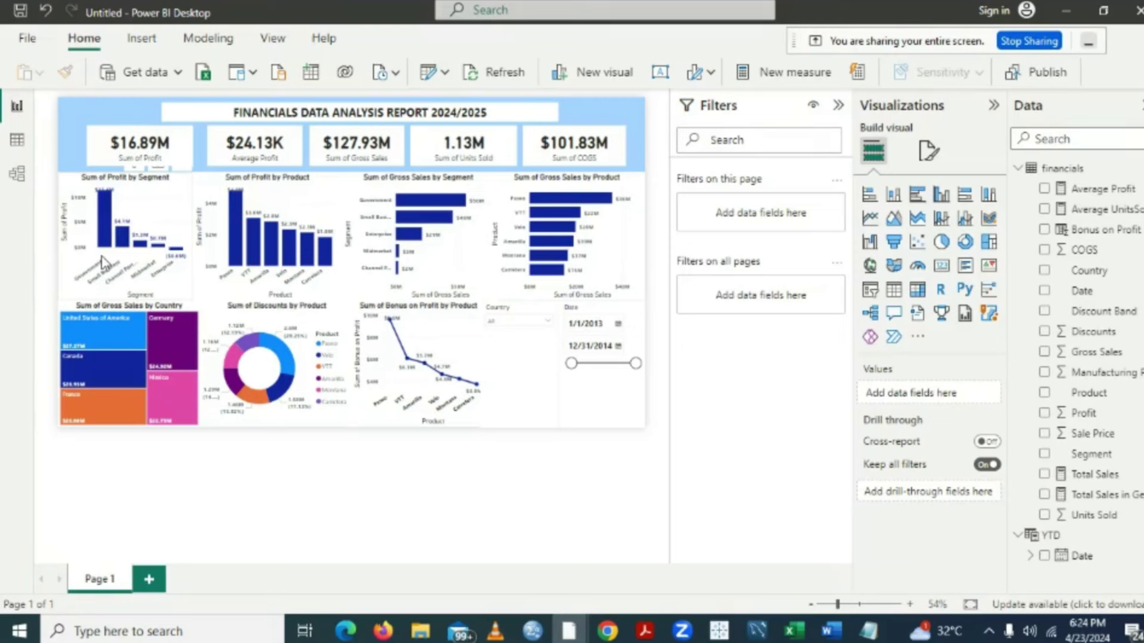
mouse_move(105, 209)
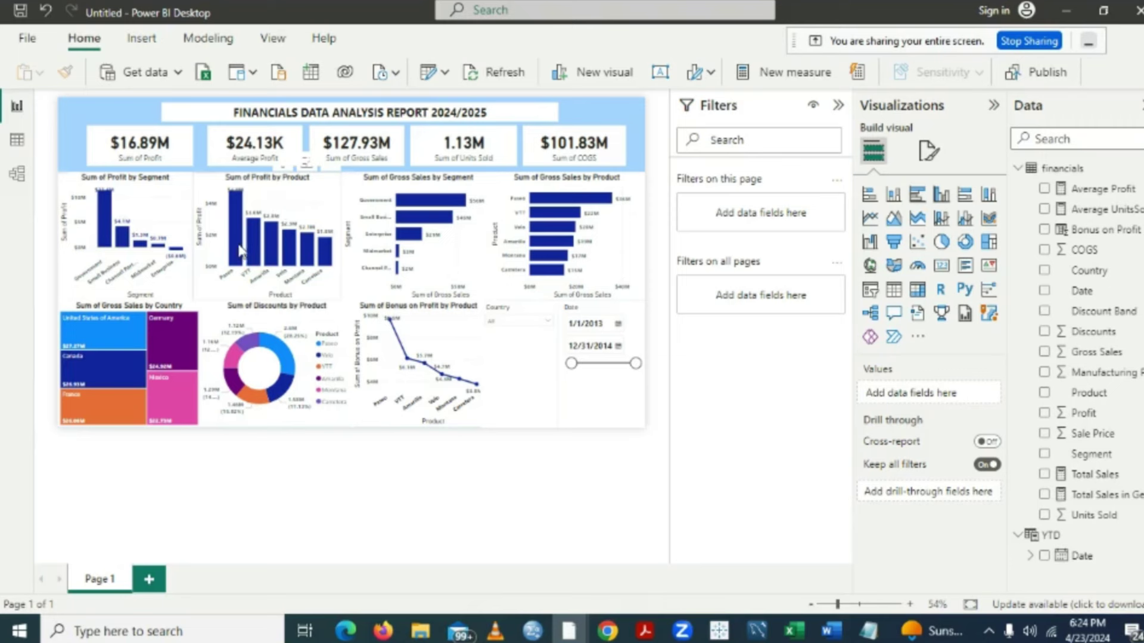
mouse_move(240, 249)
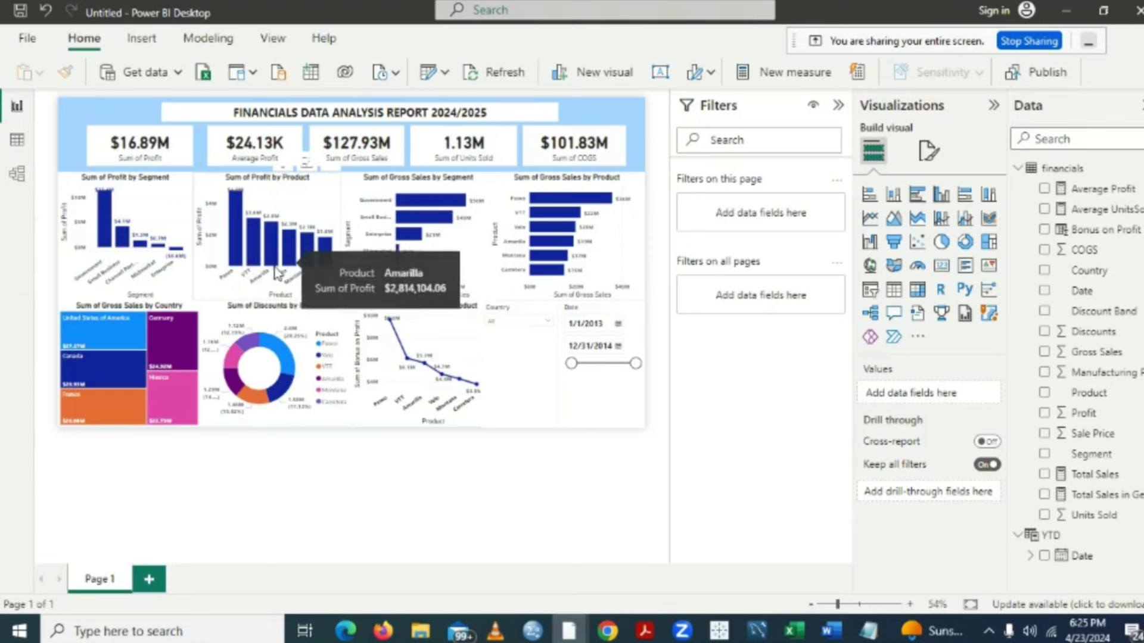
mouse_move(298, 271)
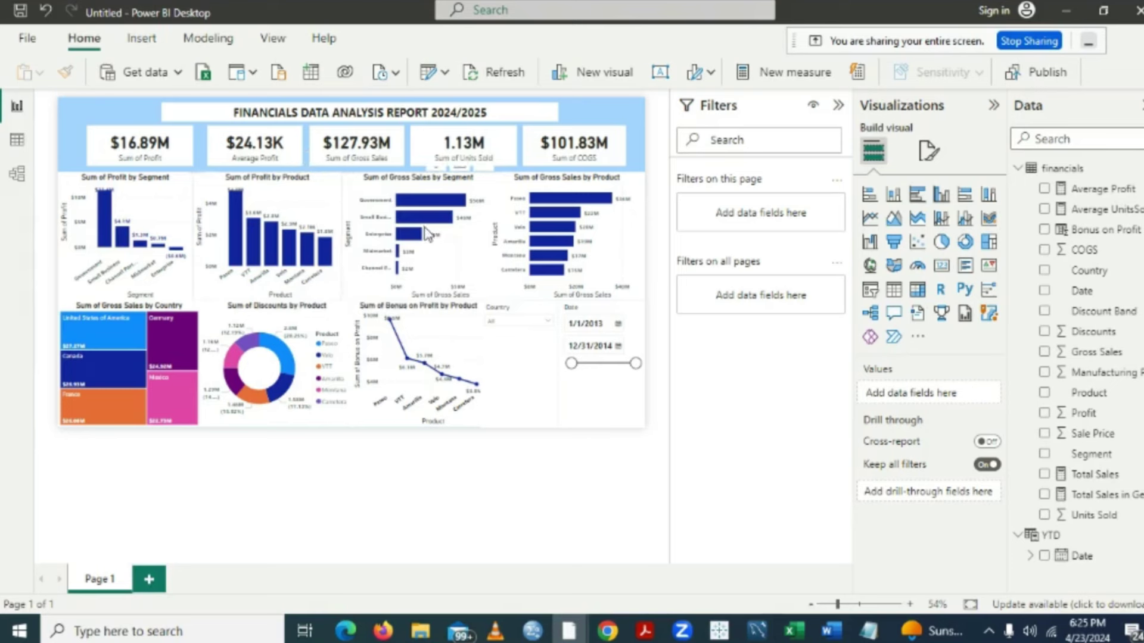
mouse_move(443, 224)
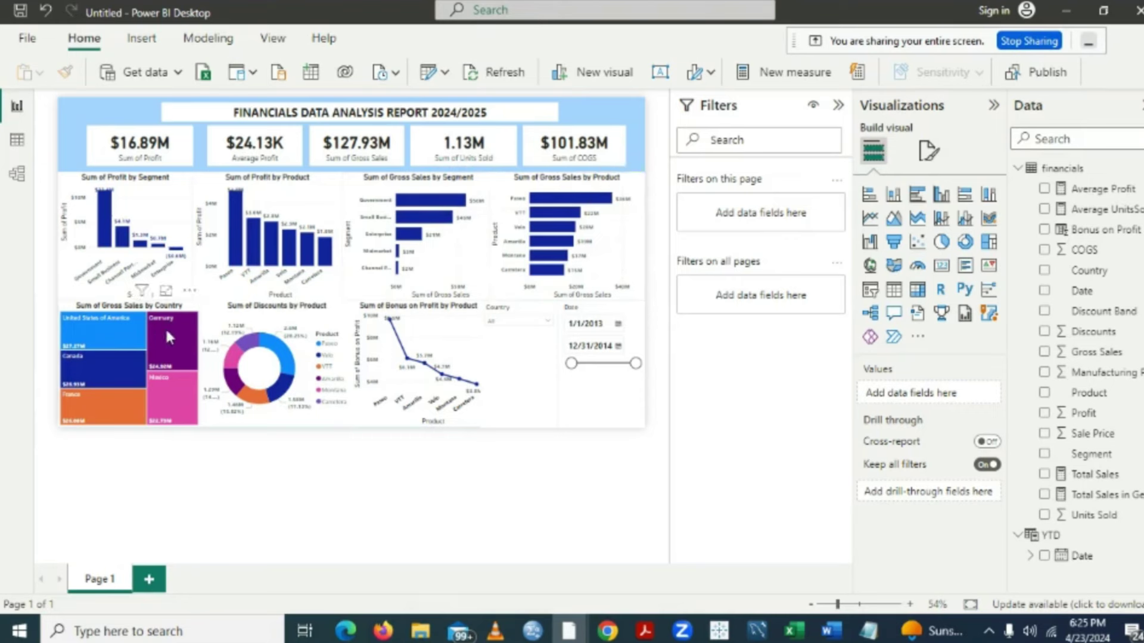
mouse_move(99, 328)
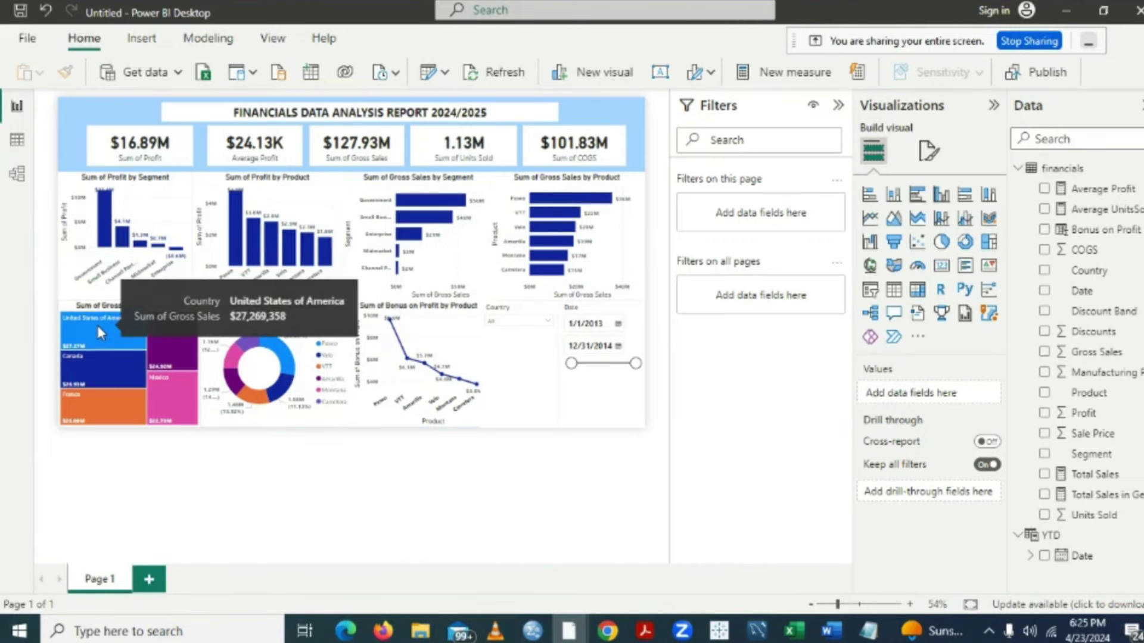
mouse_move(154, 328)
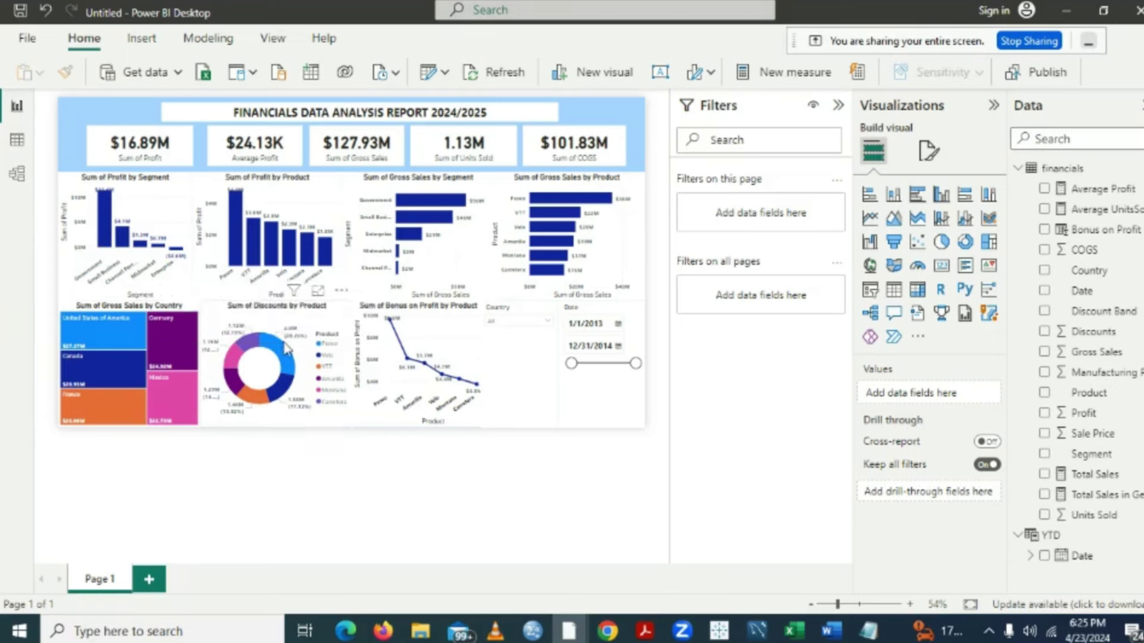
mouse_move(244, 329)
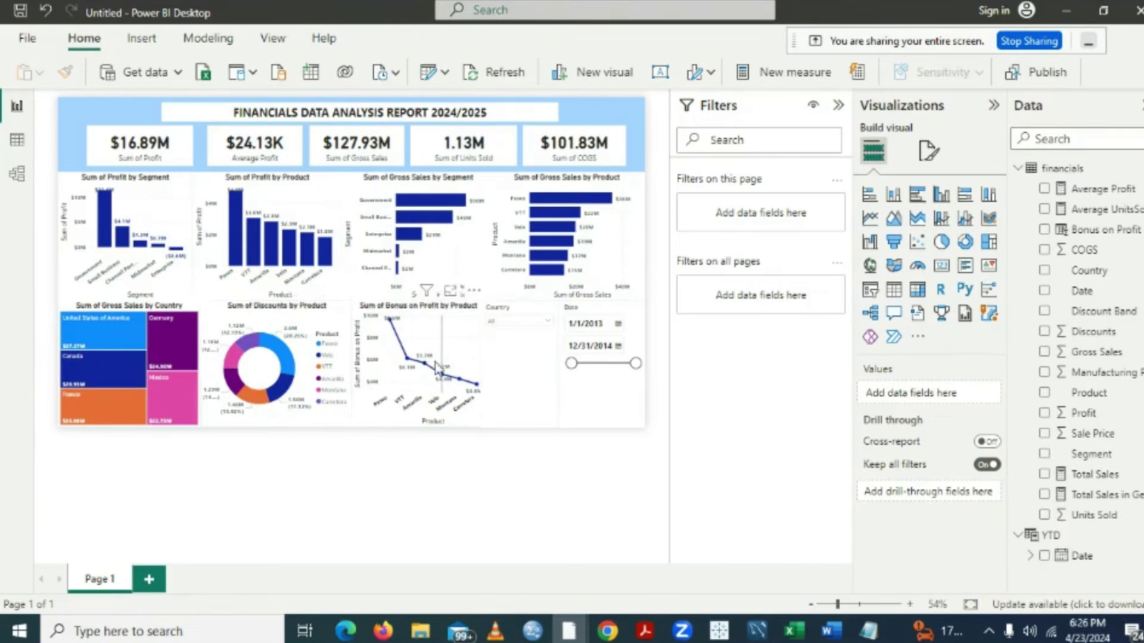
mouse_move(448, 358)
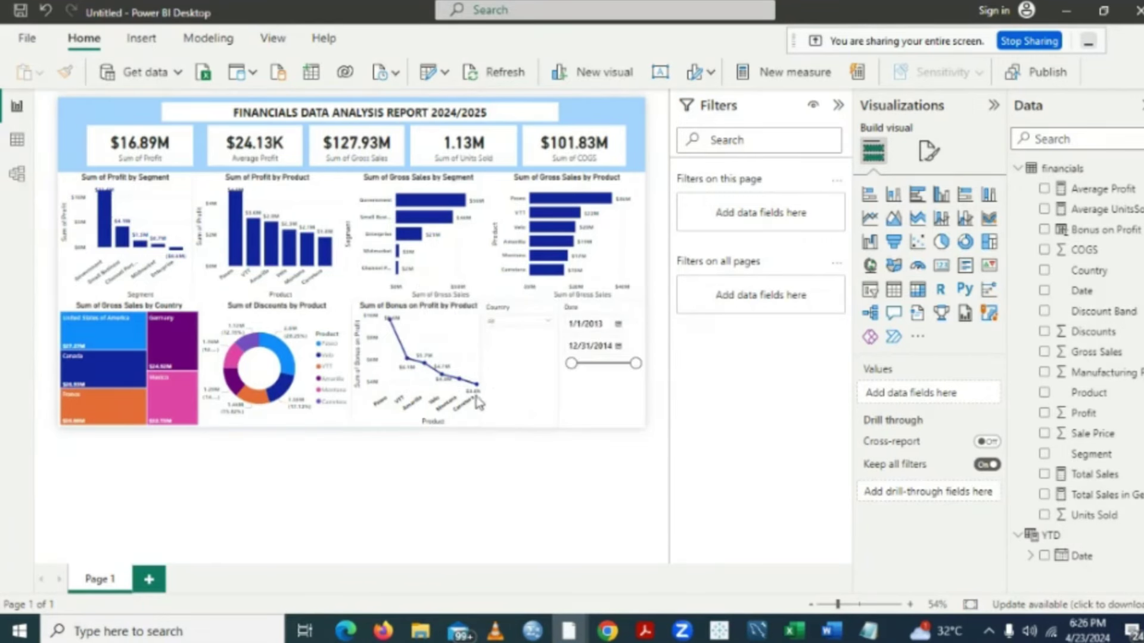
click(549, 325)
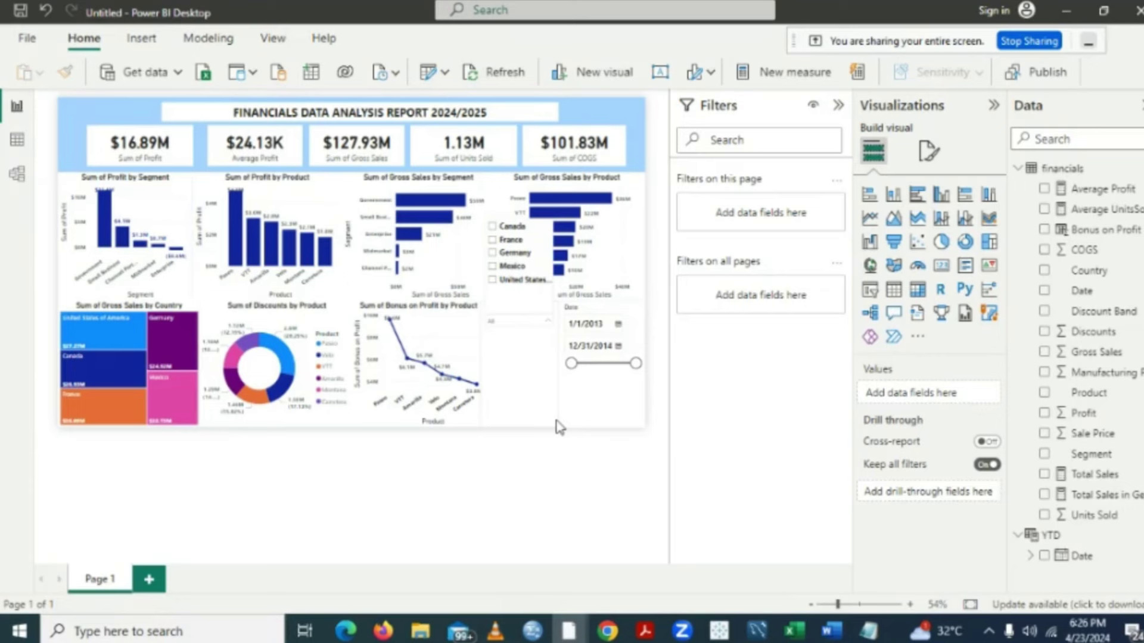
click(493, 227)
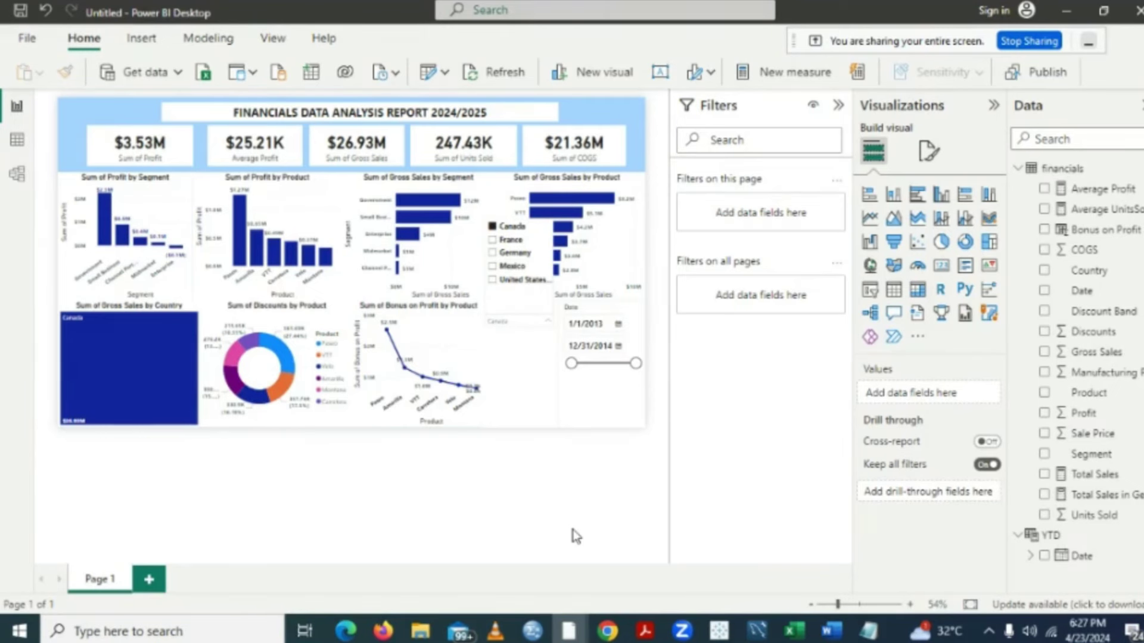
click(545, 232)
click(544, 232)
click(544, 232)
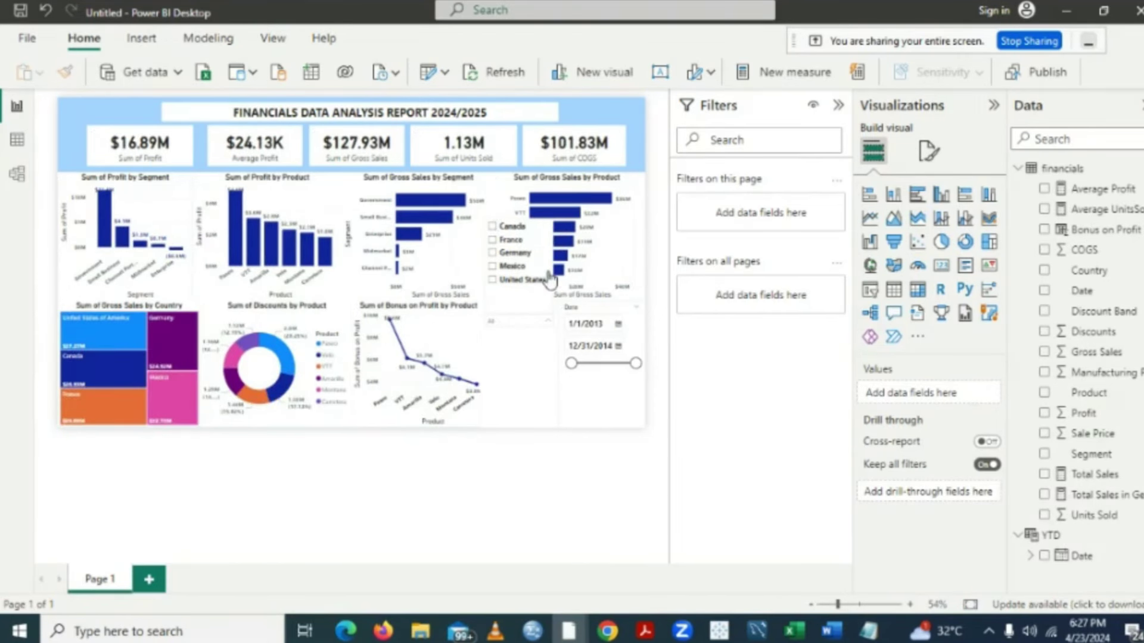
click(553, 326)
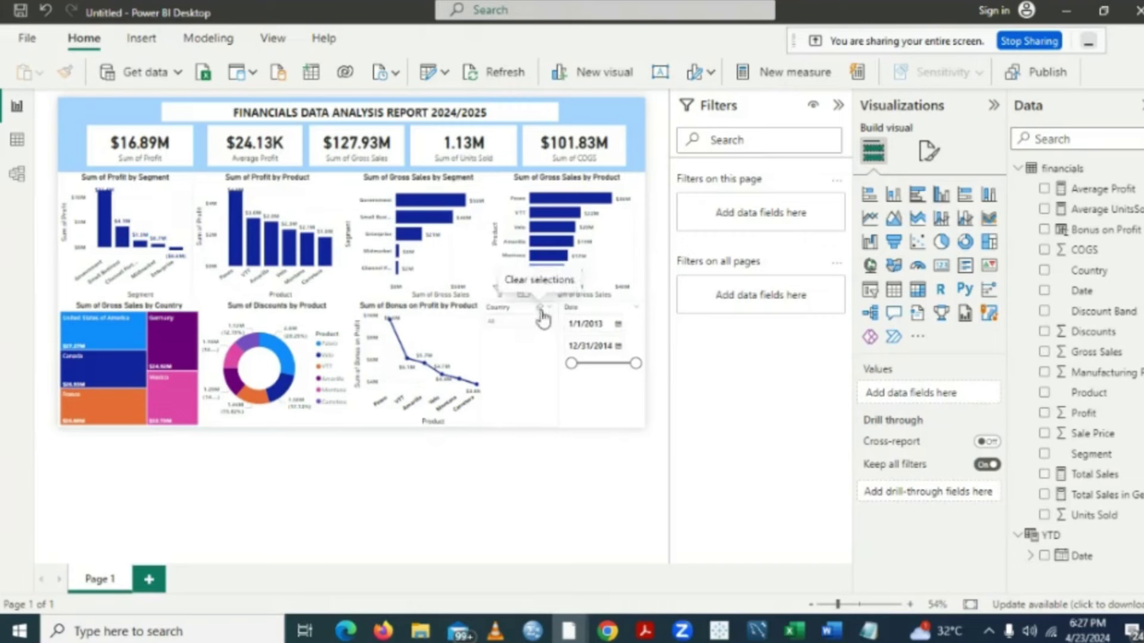
click(541, 318)
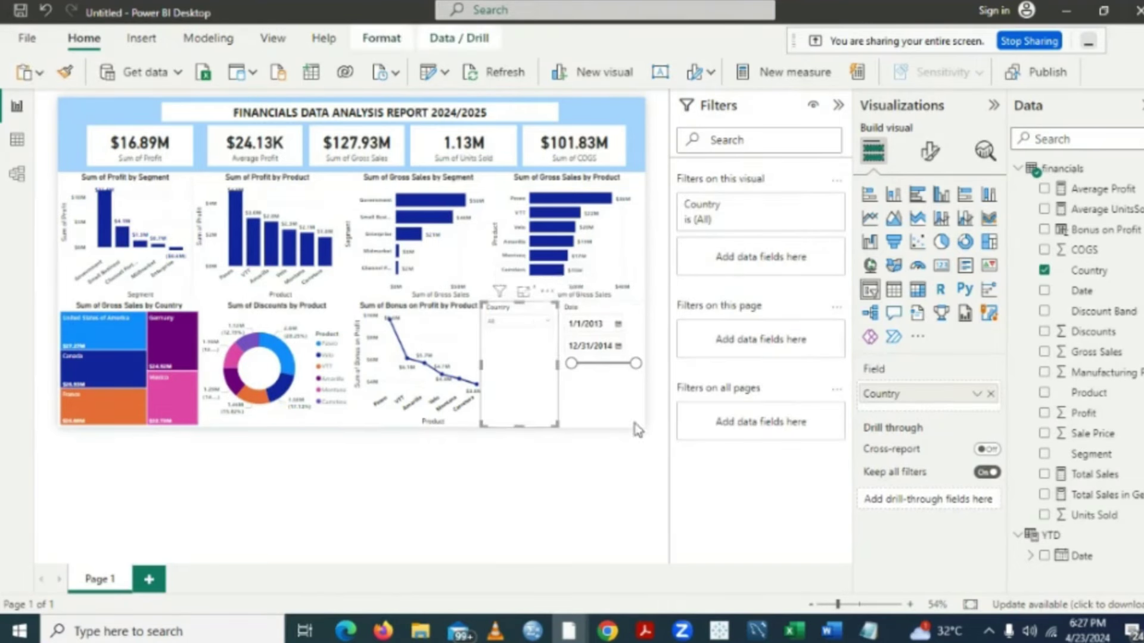
drag(575, 372, 584, 369)
click(583, 368)
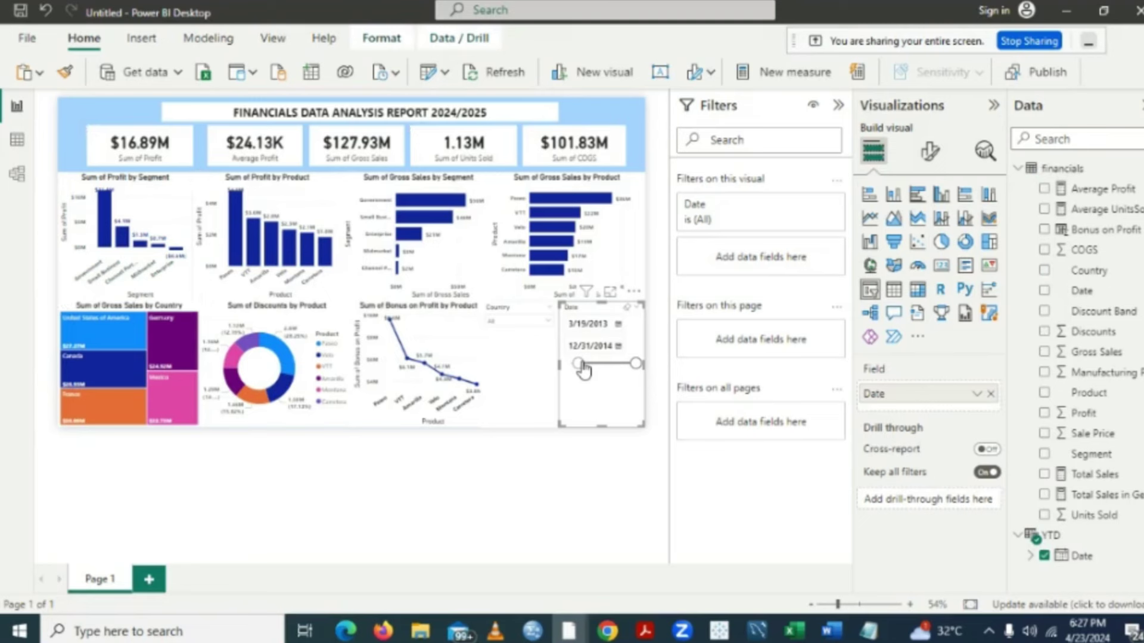
drag(582, 365, 592, 368)
drag(592, 368, 570, 366)
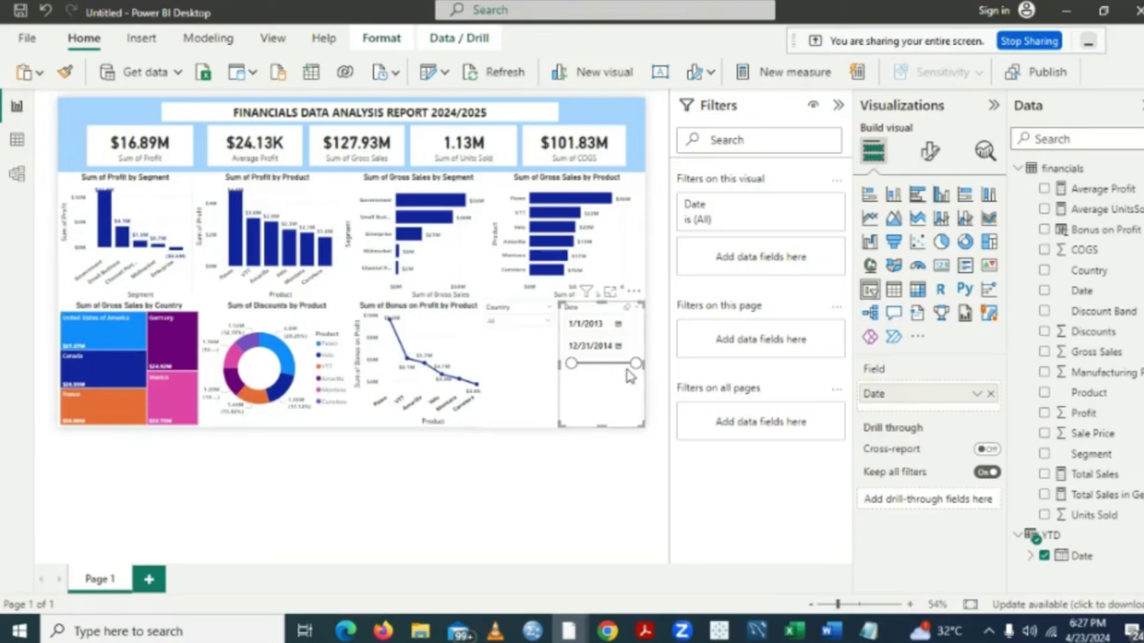
- Pull the Date slicer's end date back to 8/18/2014, cutting profit to $11.46M
drag(635, 368, 622, 364)
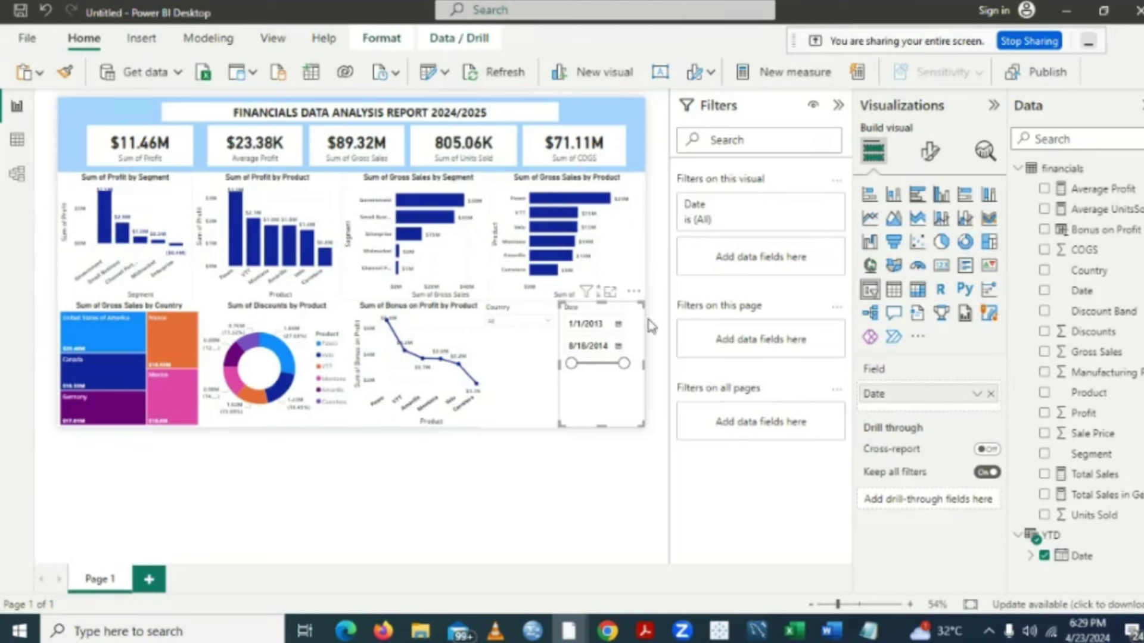
click(618, 348)
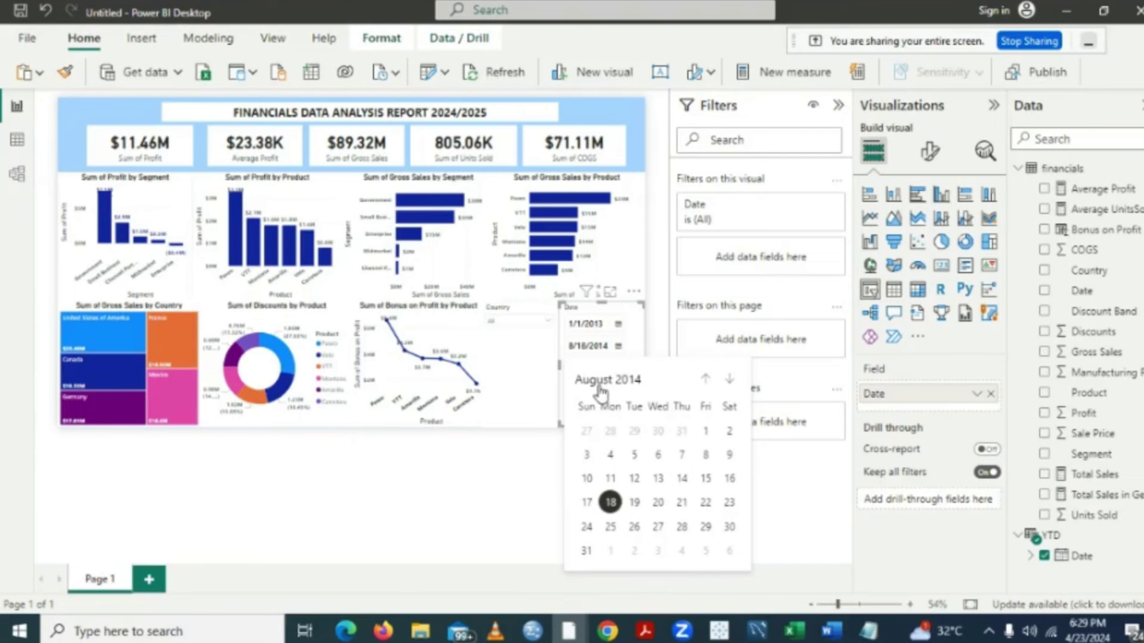
click(706, 386)
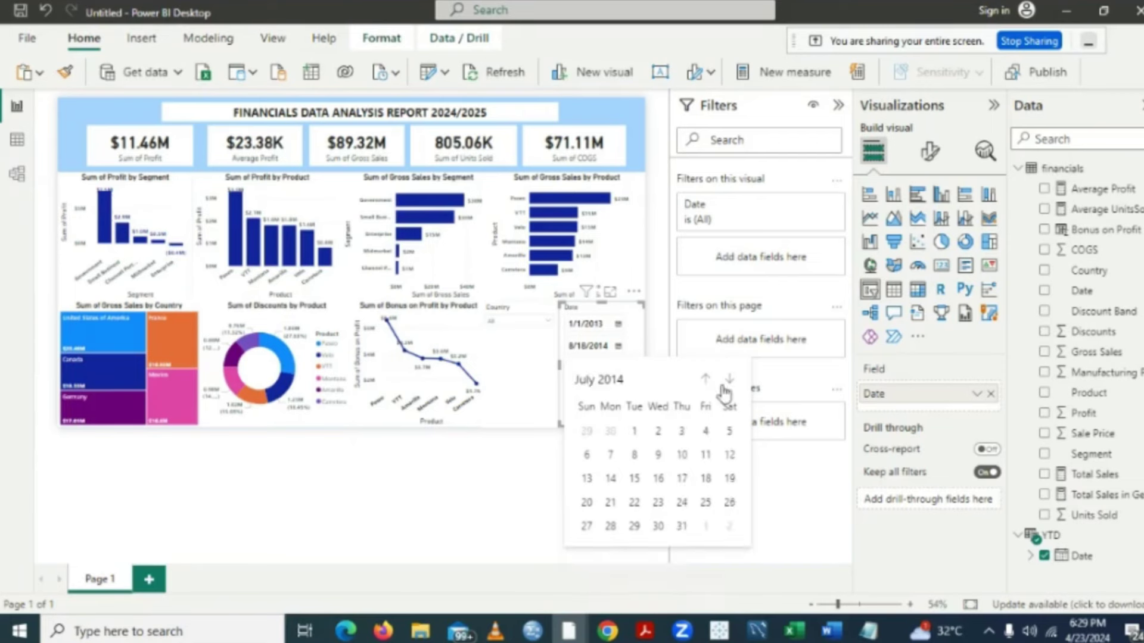
click(731, 386)
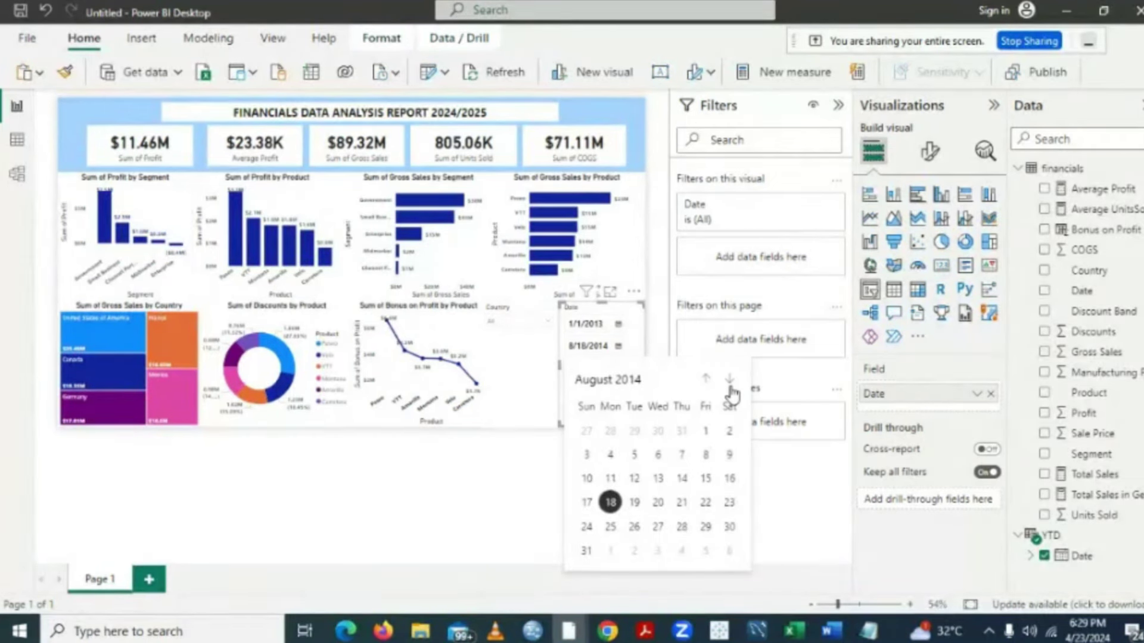
click(531, 475)
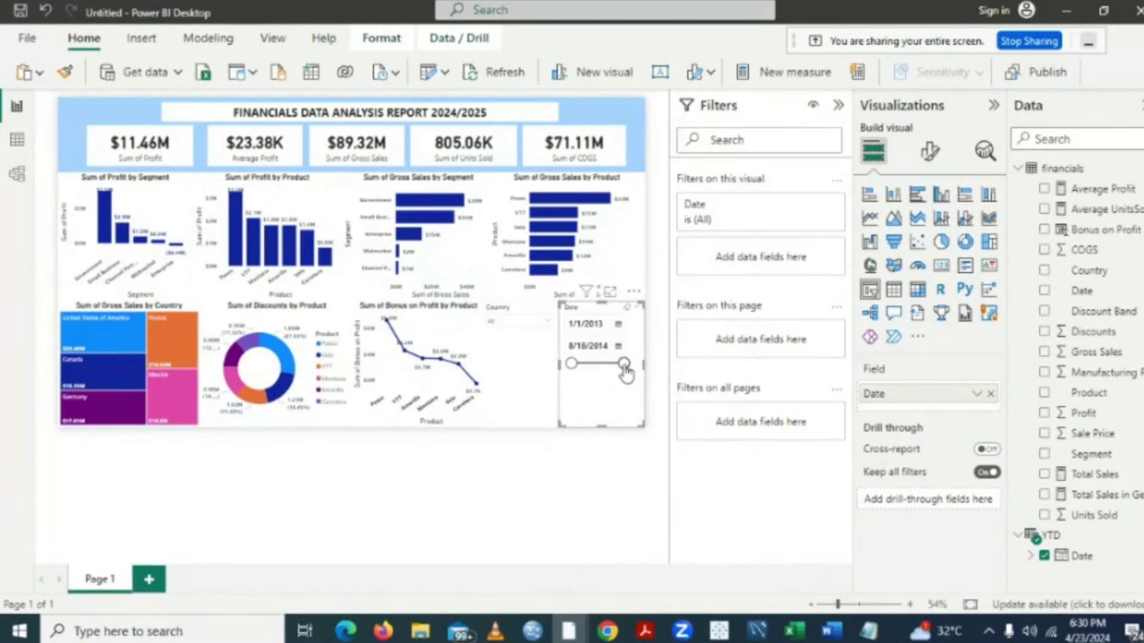
- Set the Date slicer's end date to 1/1/2013, then extend it through 3/9/2013 and 6/13/2013 to 10/26/2013
drag(623, 364, 571, 364)
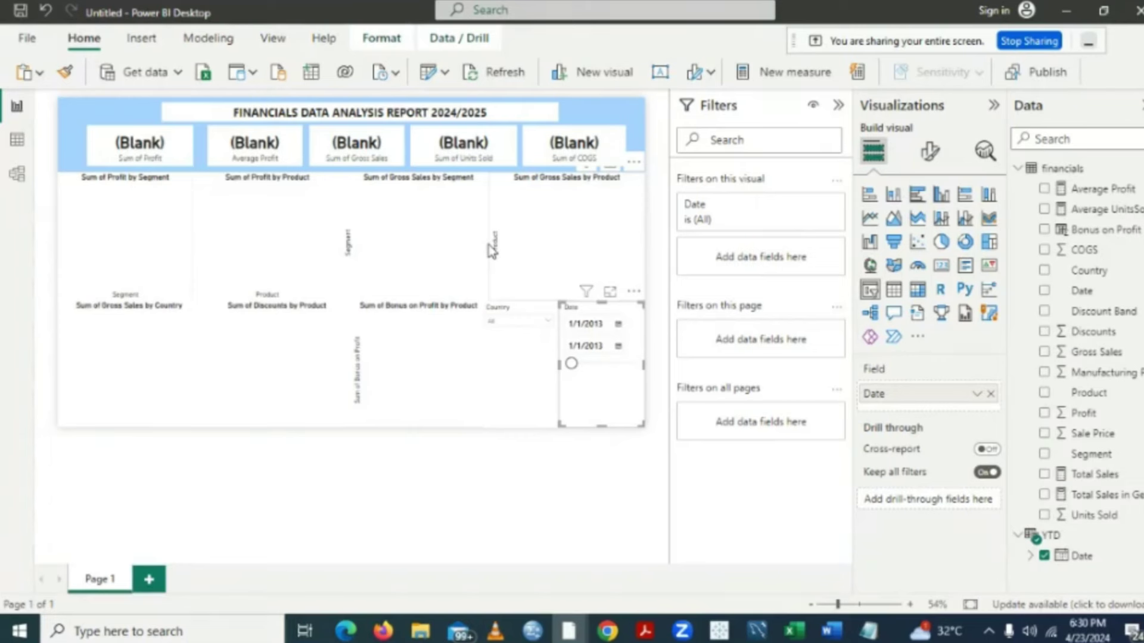
drag(572, 366, 579, 366)
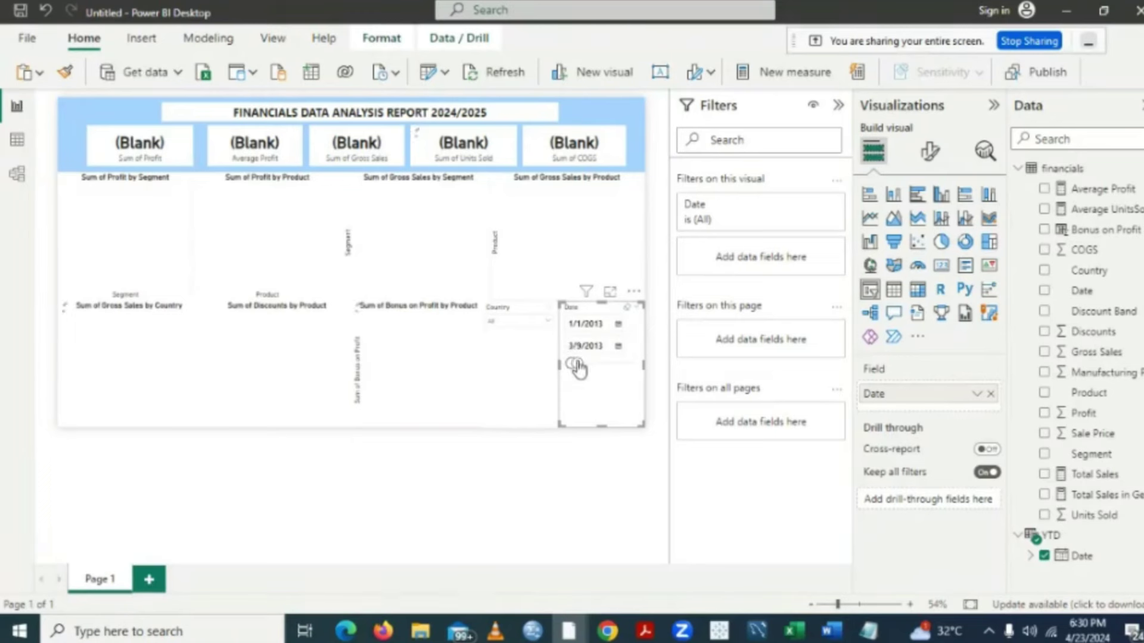
drag(576, 367, 588, 368)
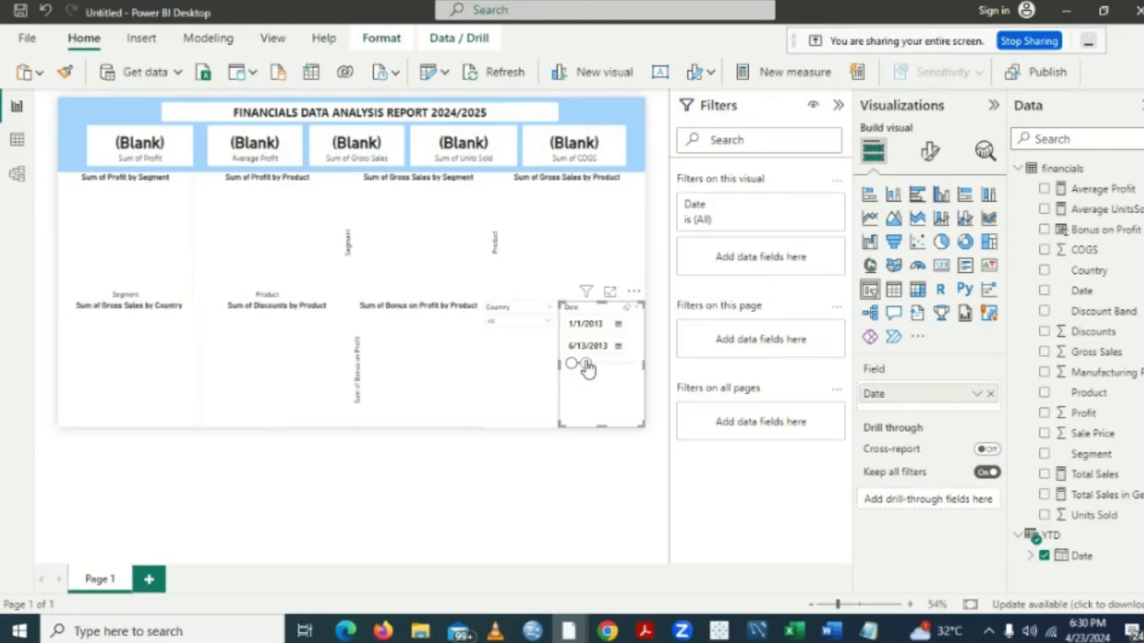
drag(588, 370, 599, 369)
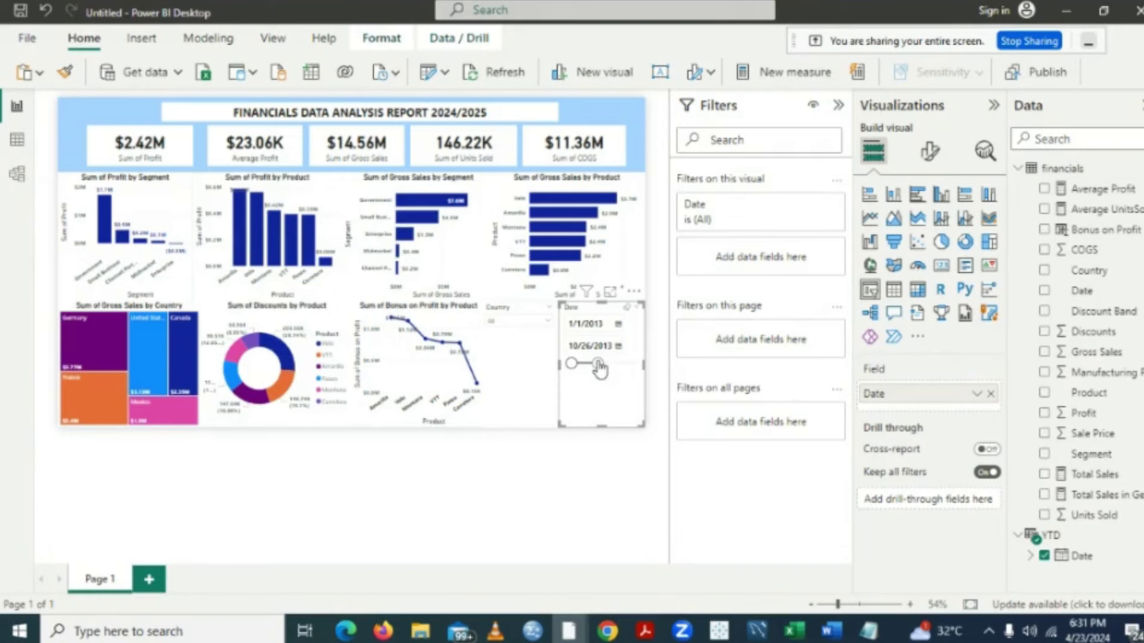
- Clear the Date slicer to restore 1/1/2013–12/31/2014, then check the line chart's values
click(629, 314)
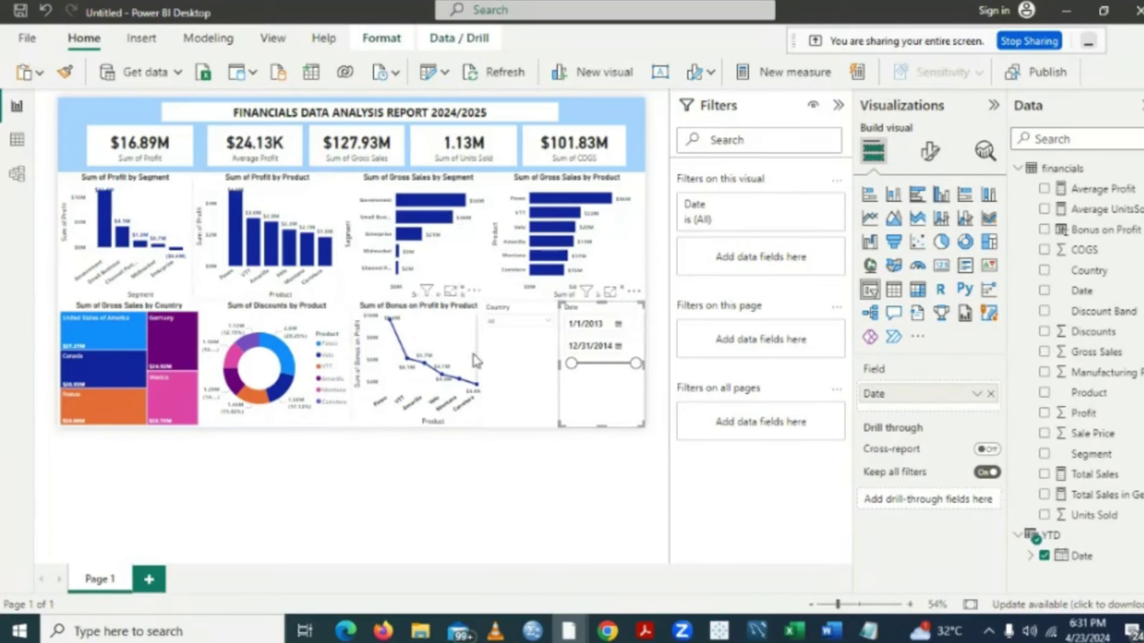
mouse_move(475, 360)
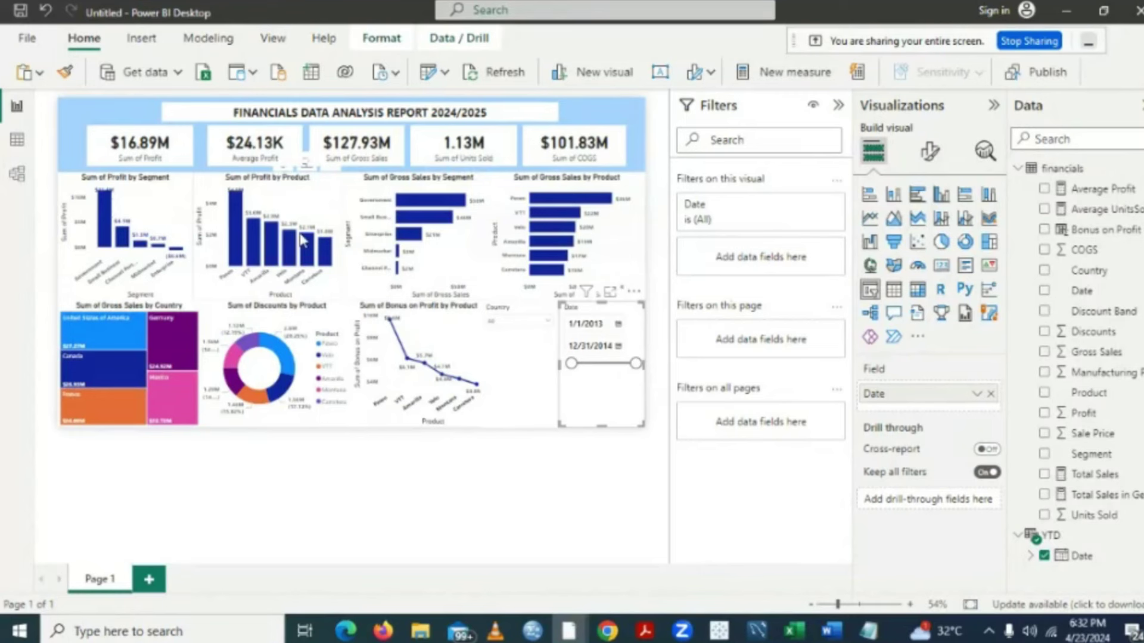
mouse_move(439, 344)
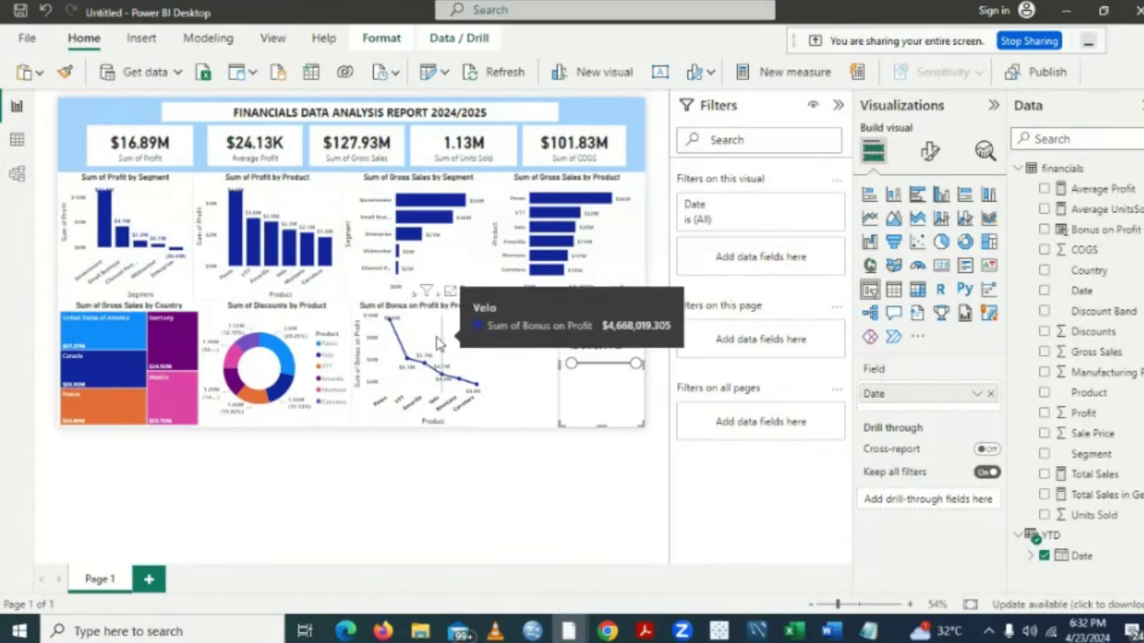